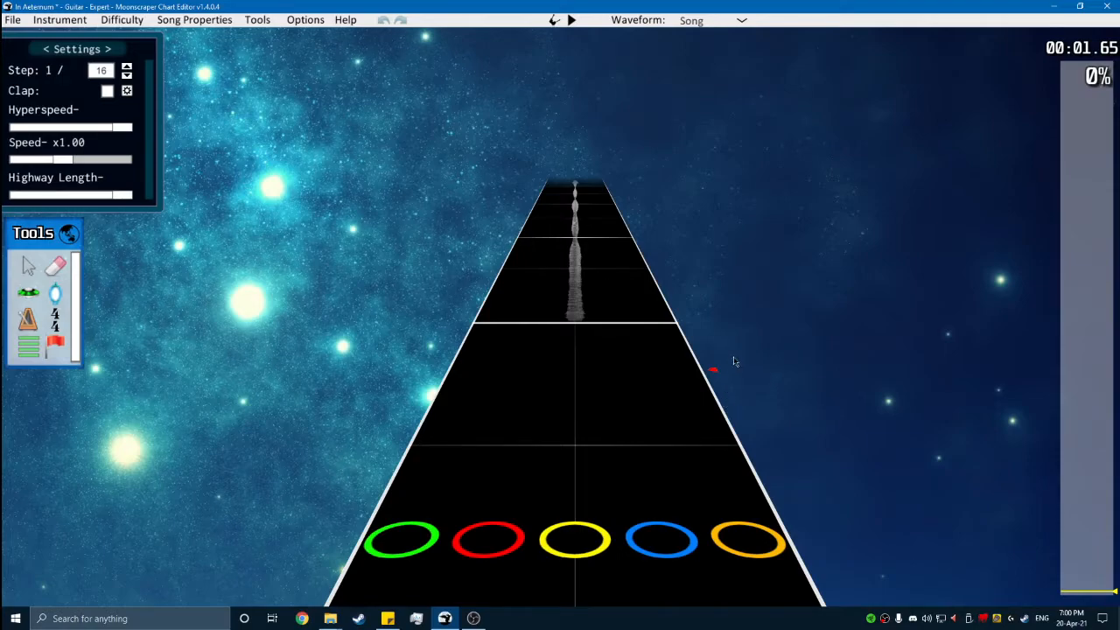
- Review the song's name, genre and offset in the general song properties, and close them without changes
{"action": "scroll", "coordinate": [735, 356], "scroll_direction": "up", "scroll_amount": 1}
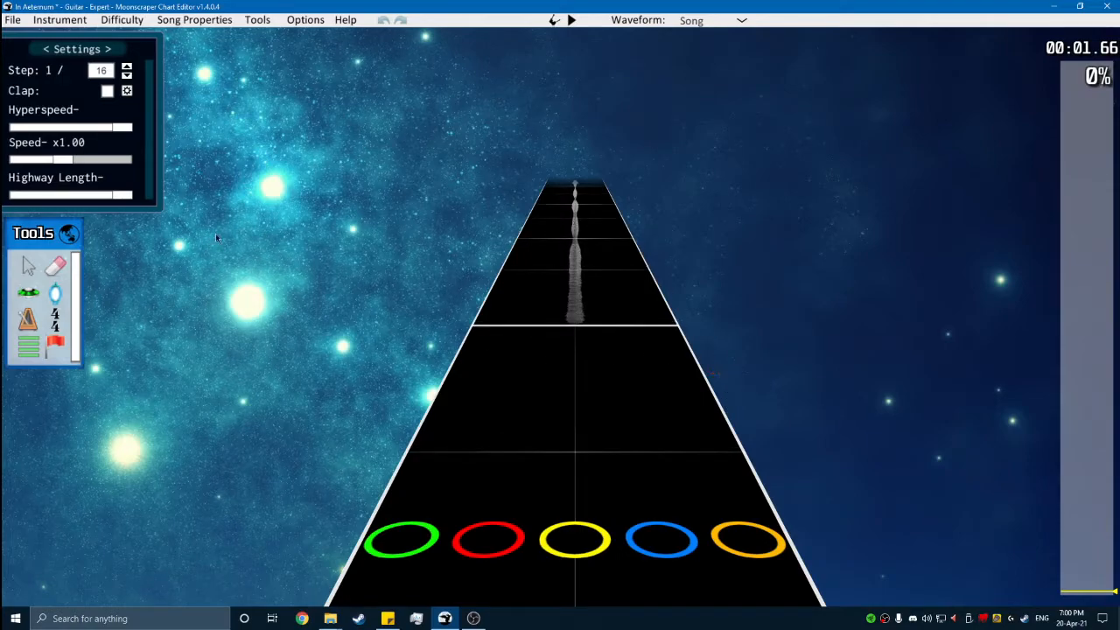
{"action": "left_click", "coordinate": [214, 19]}
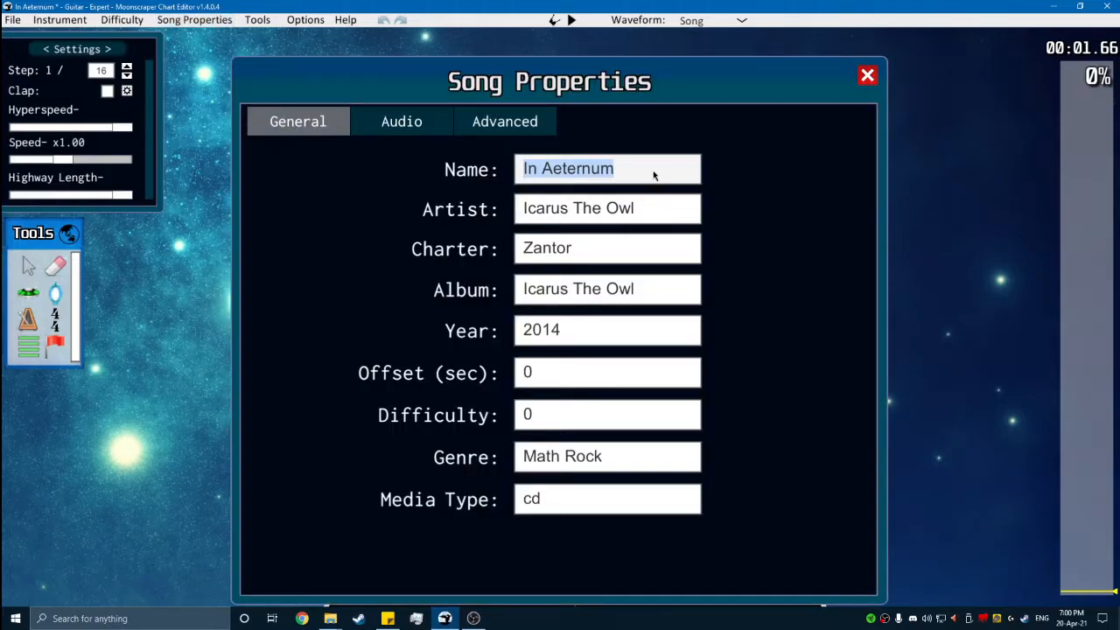
{"action": "left_click_drag", "start_coordinate": [652, 170], "coordinate": [540, 182]}
{"action": "left_click", "coordinate": [544, 175]}
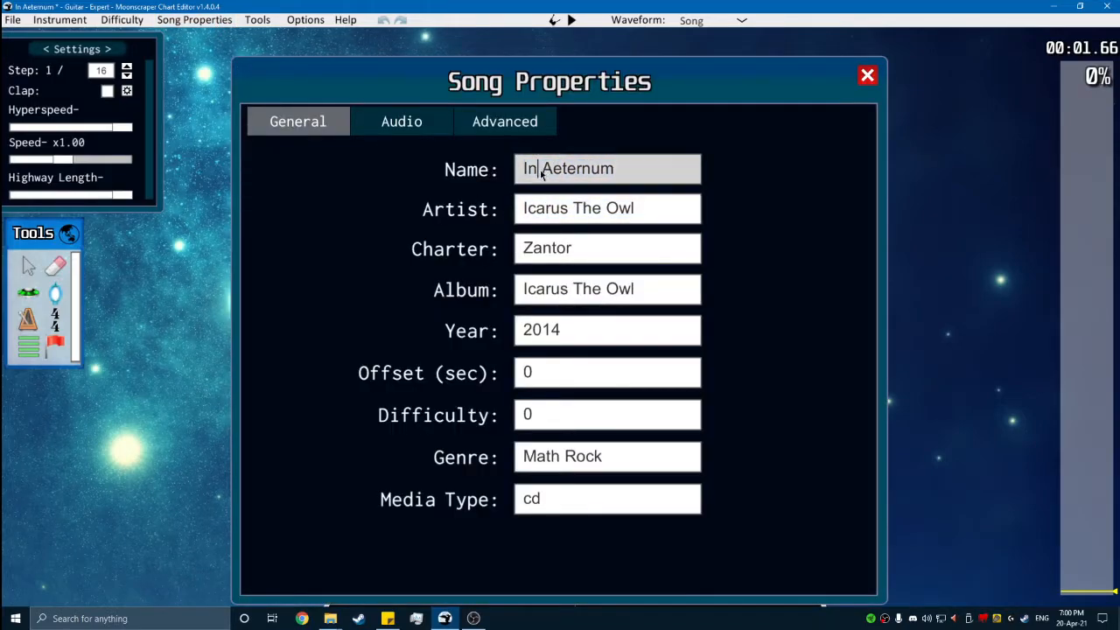
{"action": "left_click", "coordinate": [623, 175]}
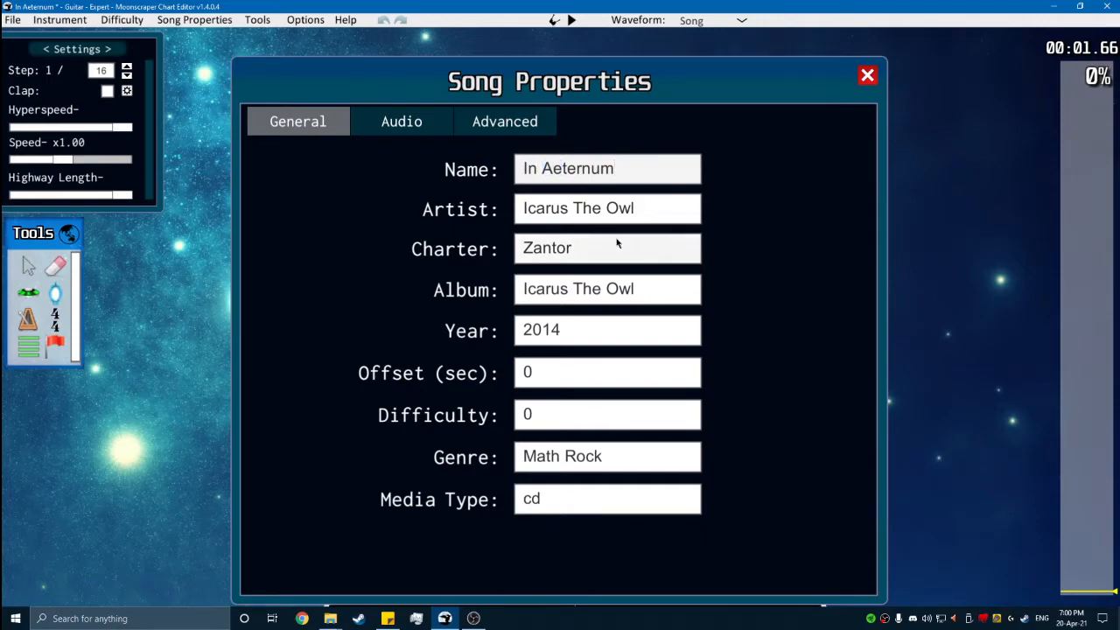
{"action": "left_click", "coordinate": [582, 456]}
{"action": "left_click_drag", "start_coordinate": [585, 457], "coordinate": [458, 465]}
{"action": "left_click", "coordinate": [613, 462]}
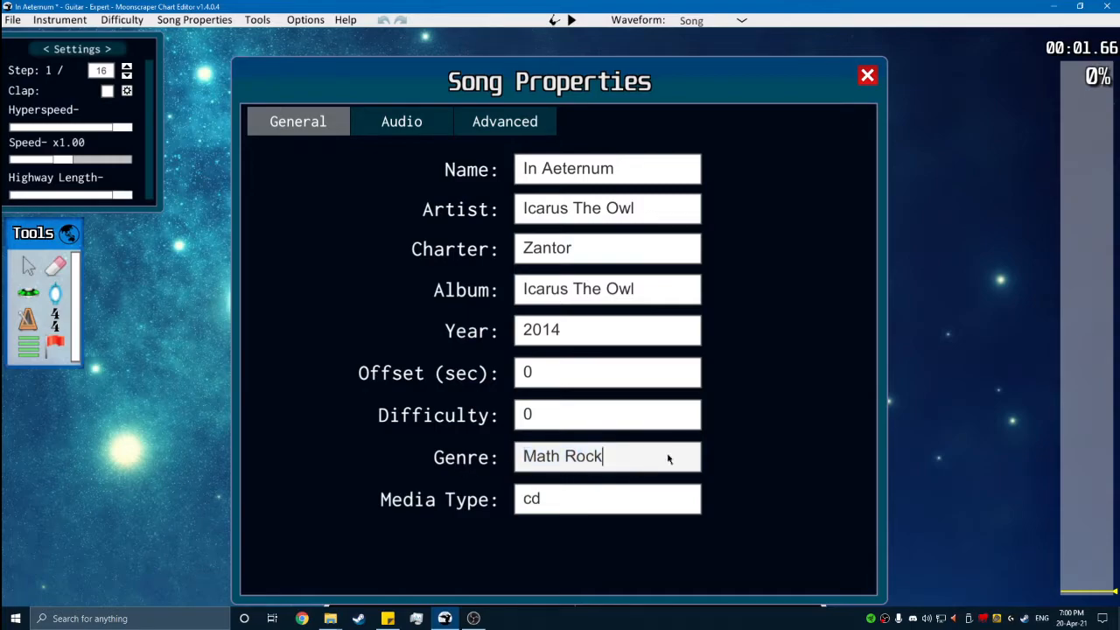
{"action": "left_click", "coordinate": [700, 386]}
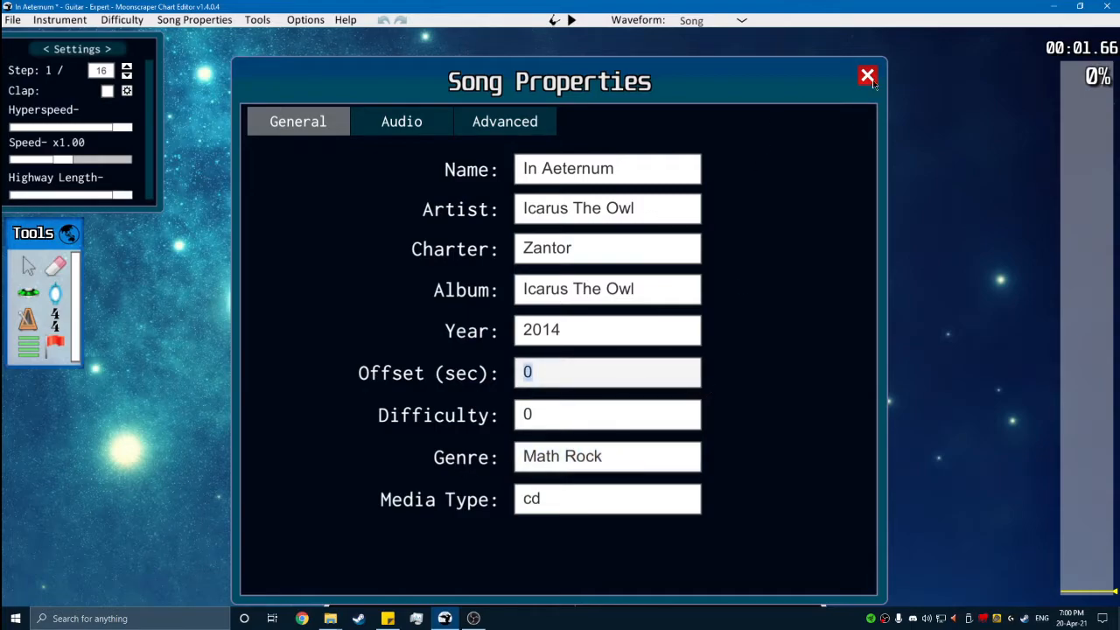
{"action": "left_click", "coordinate": [871, 81]}
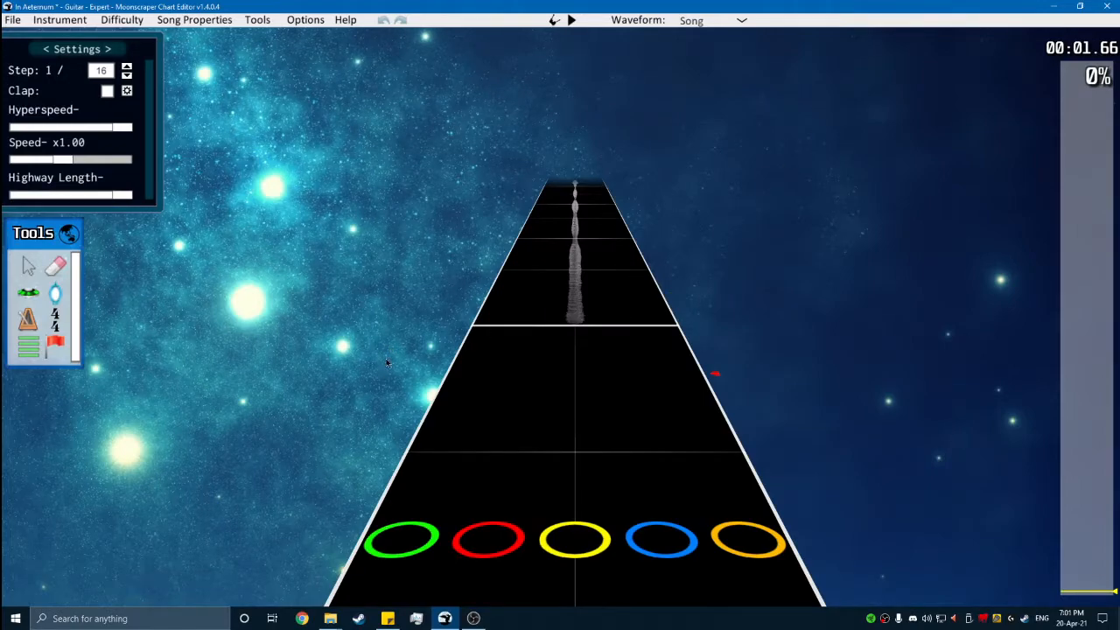
{"action": "scroll", "coordinate": [391, 361], "scroll_direction": "up", "scroll_amount": 2}
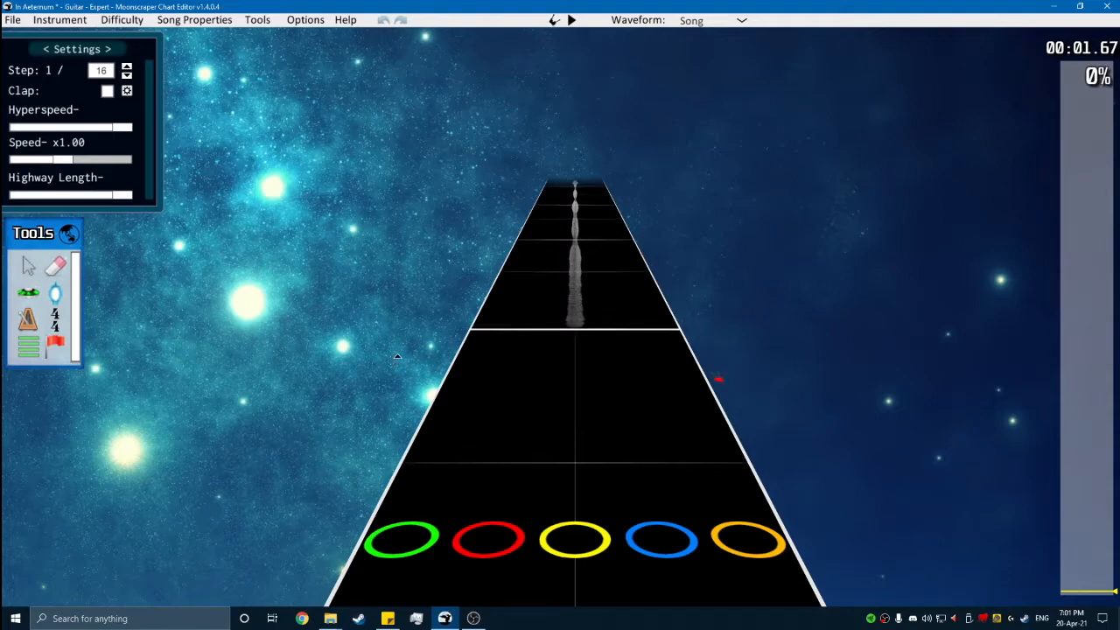
{"action": "left_click", "coordinate": [56, 321]}
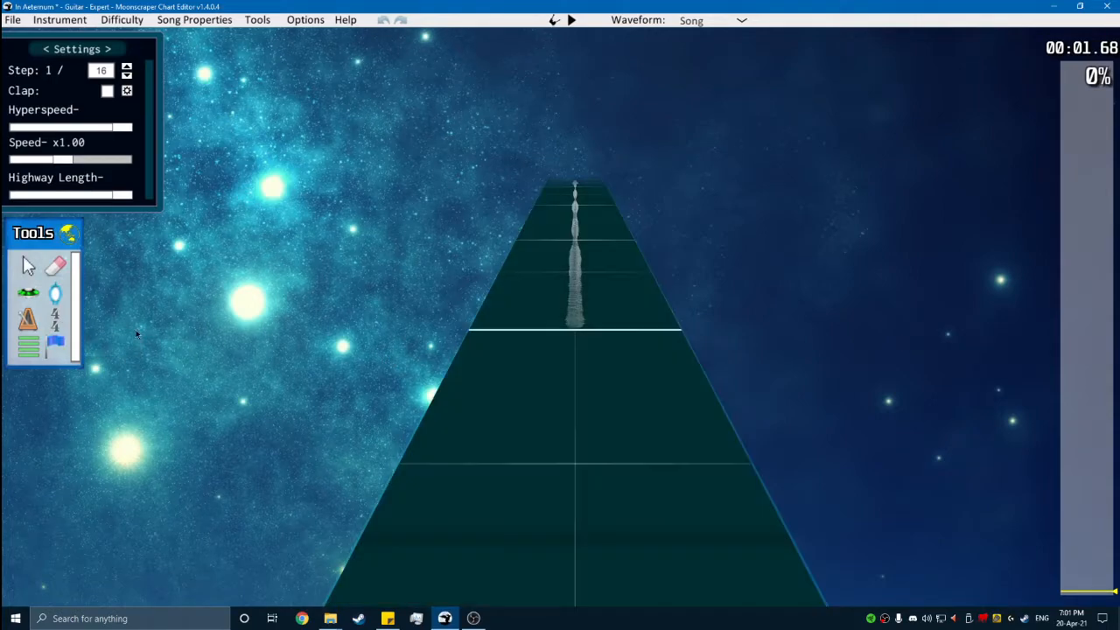
{"action": "scroll", "coordinate": [298, 350], "scroll_direction": "up", "scroll_amount": 2}
{"action": "key", "text": "g"}
{"action": "scroll", "coordinate": [328, 322], "scroll_direction": "up", "scroll_amount": 1}
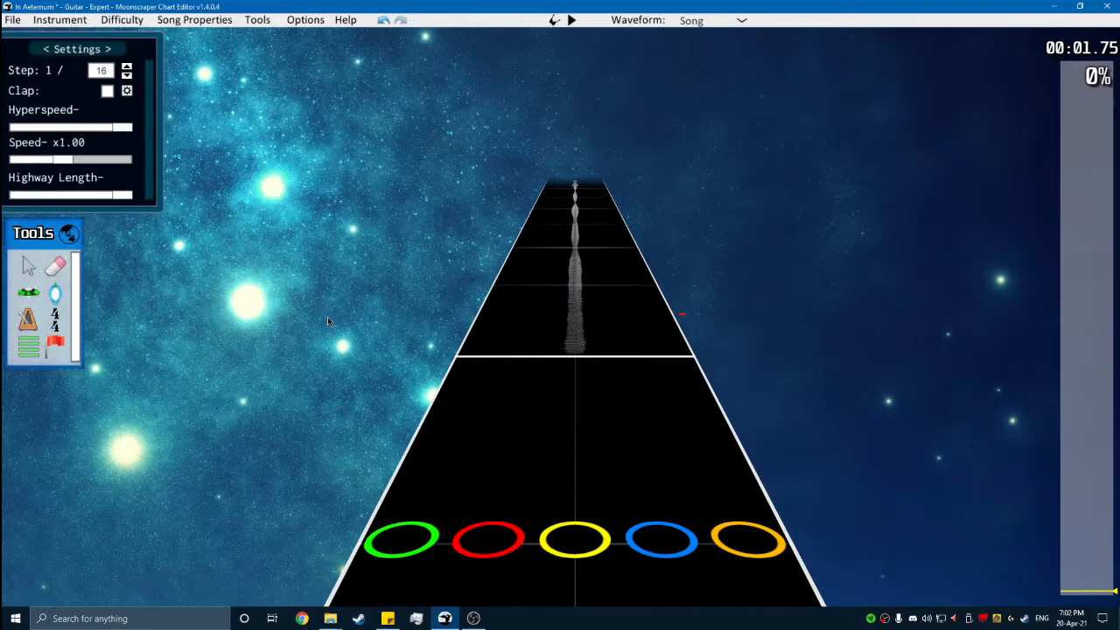
- Place a time signature marker at position 768 and set it to 3/4
{"action": "left_click", "coordinate": [54, 319]}
{"action": "left_click", "coordinate": [573, 385]}
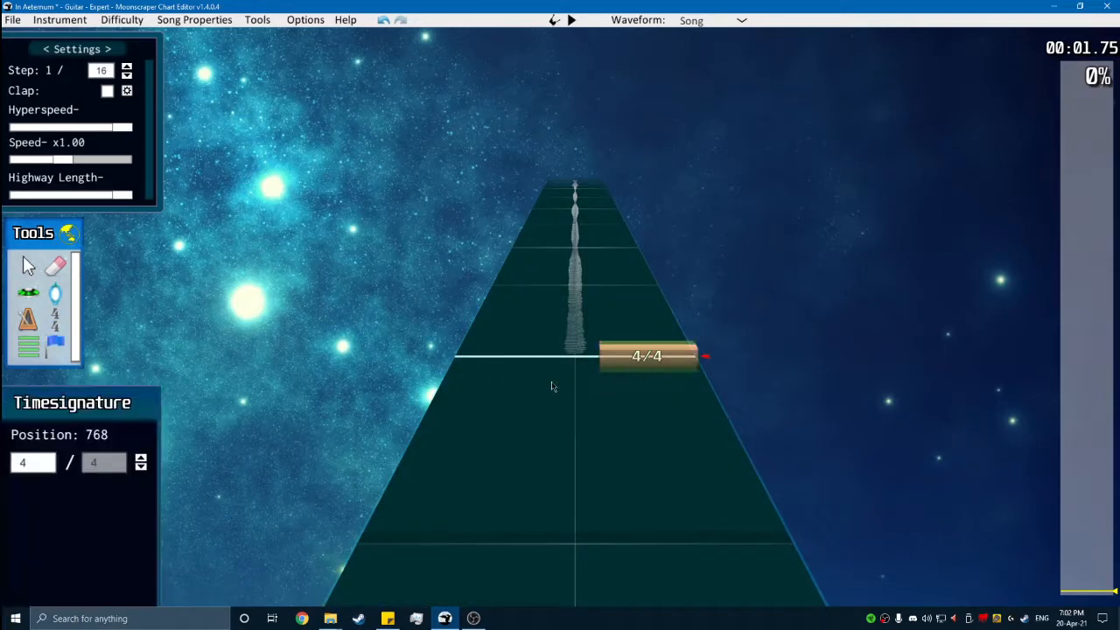
{"action": "scroll", "coordinate": [565, 384], "scroll_direction": "up", "scroll_amount": 2}
{"action": "left_click", "coordinate": [39, 467]}
{"action": "type", "text": "3"}
{"action": "scroll", "coordinate": [269, 370], "scroll_direction": "up", "scroll_amount": 2}
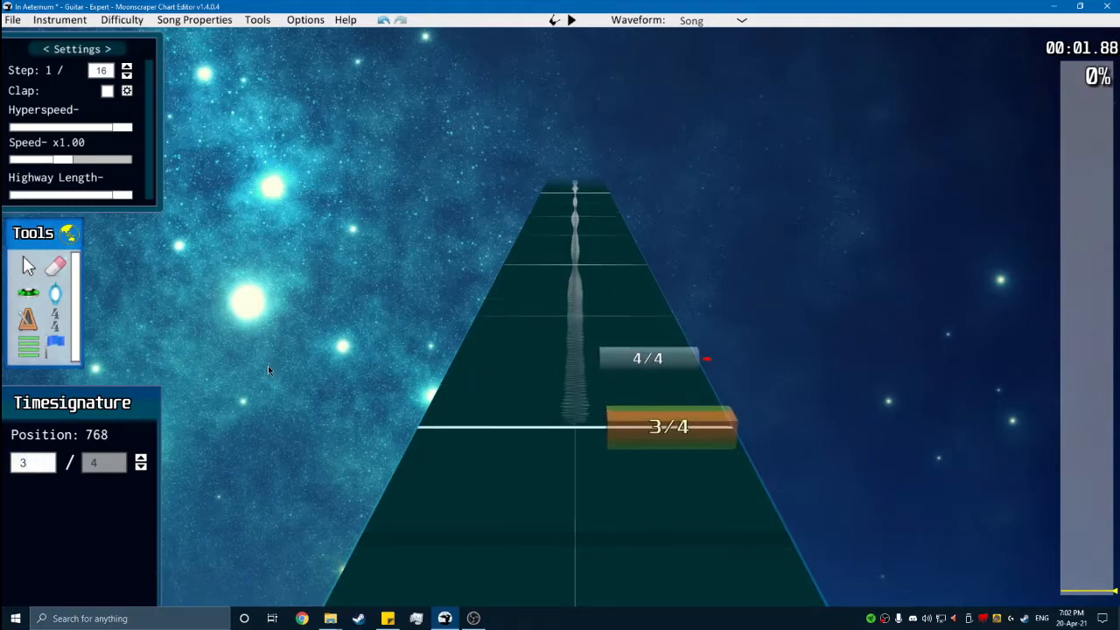
- Place a BPM marker at position 768, play the first measure, and set its BPM to 113
{"action": "scroll", "coordinate": [269, 360], "scroll_direction": "up", "scroll_amount": 1}
{"action": "left_click", "coordinate": [28, 318]}
{"action": "left_click", "coordinate": [481, 433]}
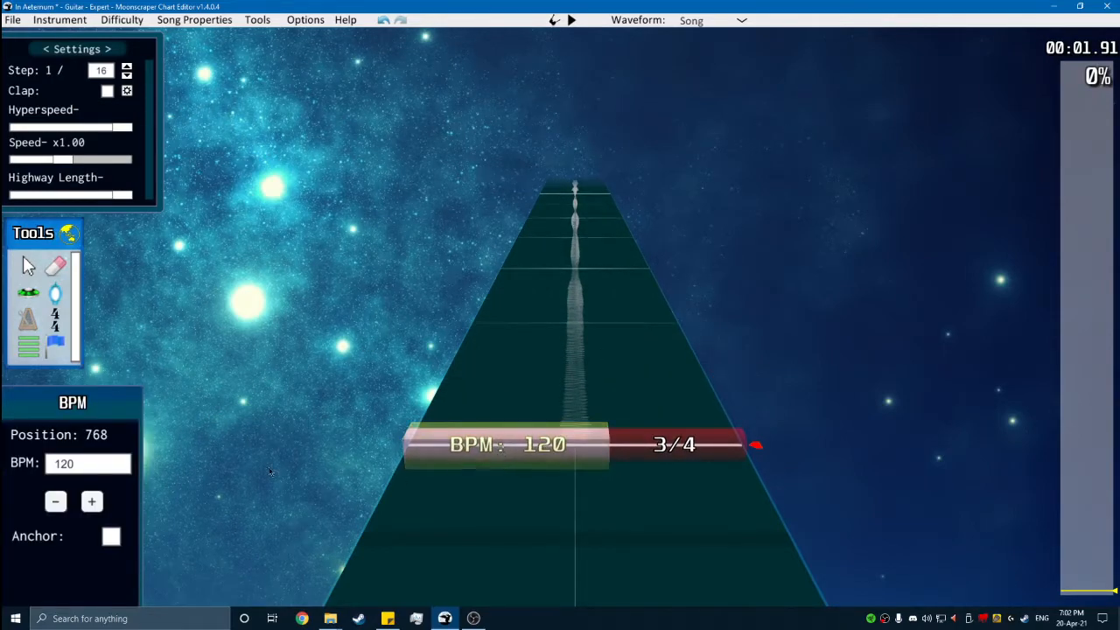
{"action": "key", "text": "space"}
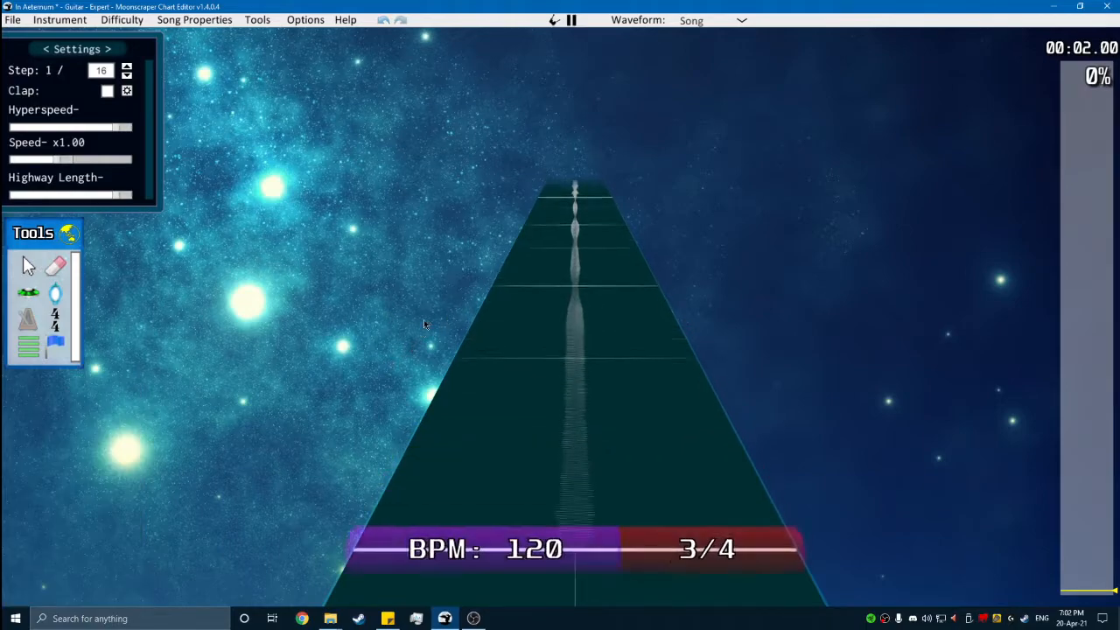
{"action": "key", "text": "space"}
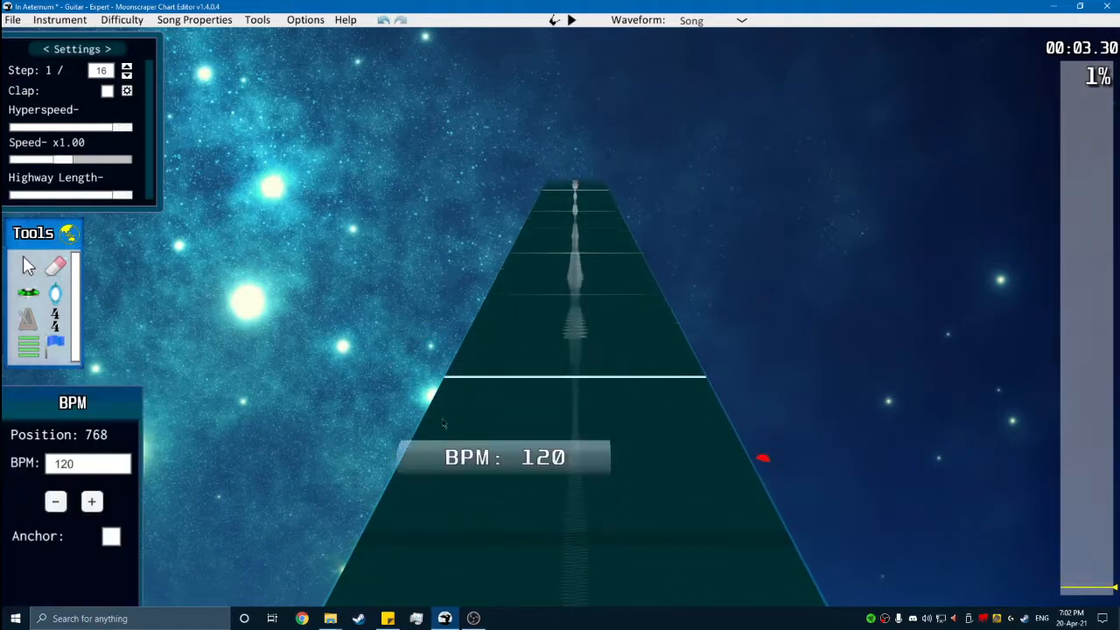
{"action": "left_click", "coordinate": [56, 501]}
{"action": "left_click", "coordinate": [56, 501]}
{"action": "left_click", "coordinate": [56, 501]}
{"action": "left_click", "coordinate": [56, 501]}
{"action": "left_click", "coordinate": [56, 501]}
{"action": "left_click", "coordinate": [56, 501]}
{"action": "left_click", "coordinate": [56, 502]}
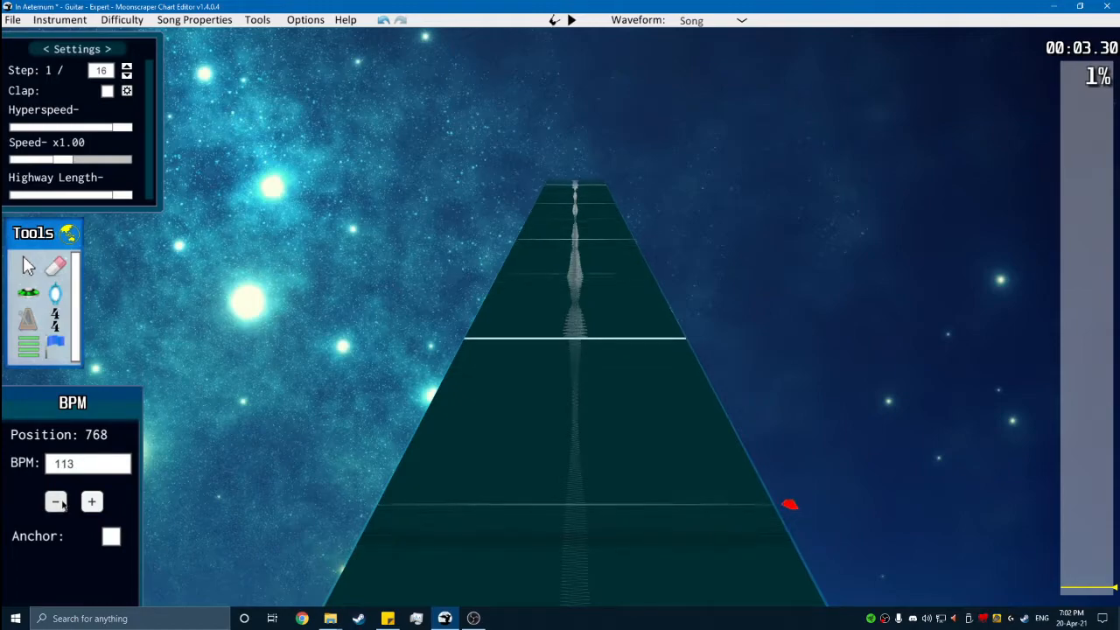
- Toggle the metronome and play back the intro to check the tempo against the beat lines
{"action": "key", "text": "space"}
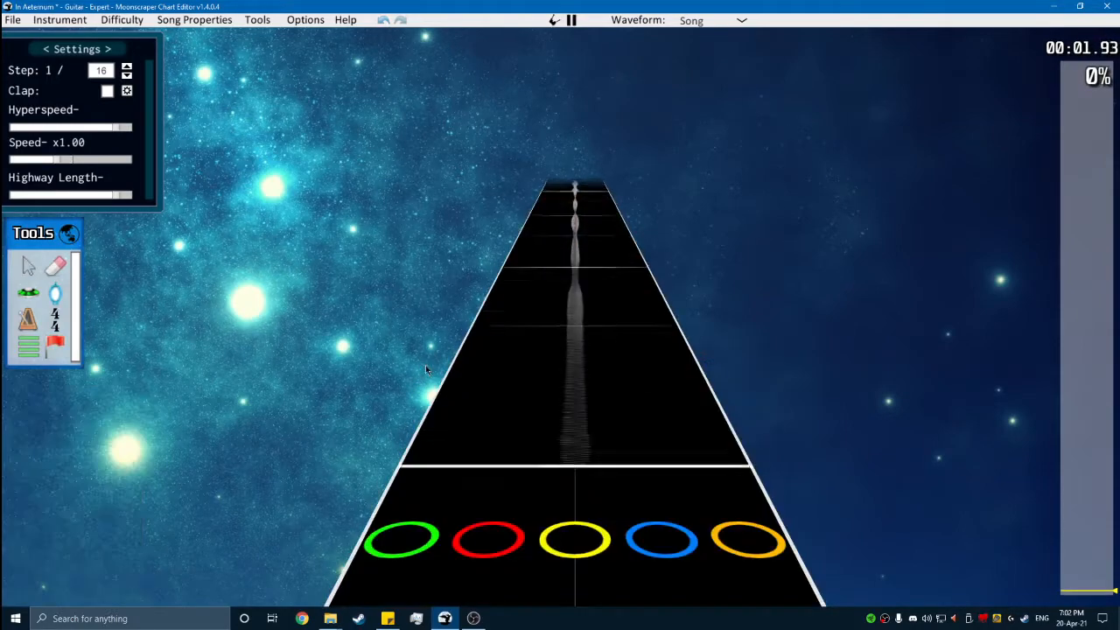
{"action": "key", "text": "m"}
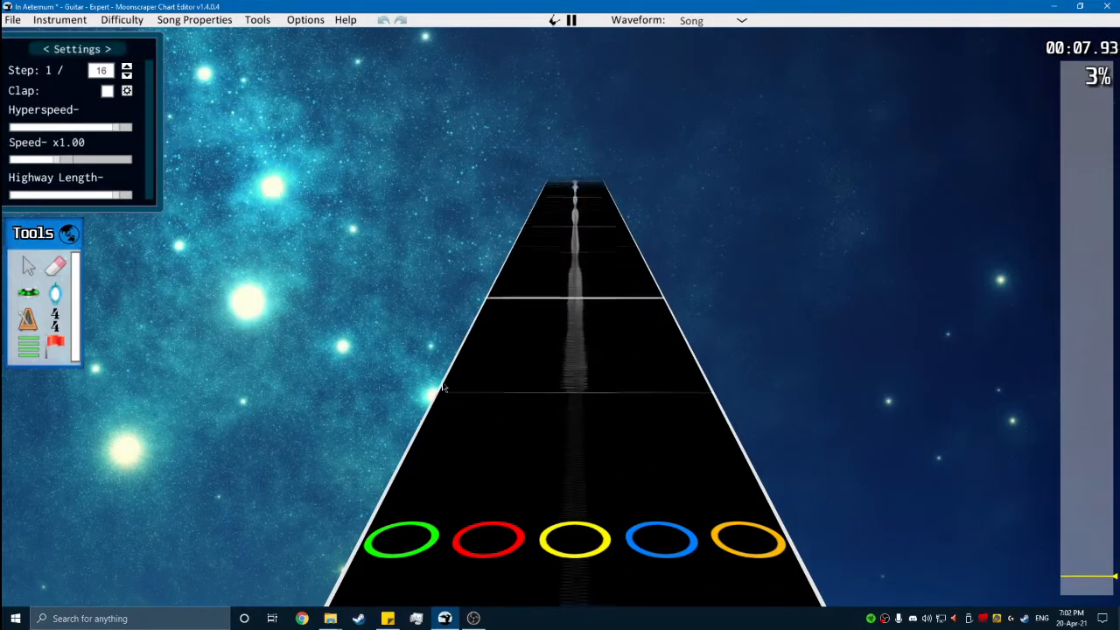
{"action": "key", "text": "space"}
{"action": "middle_click", "coordinate": [451, 328]}
{"action": "key", "text": "space"}
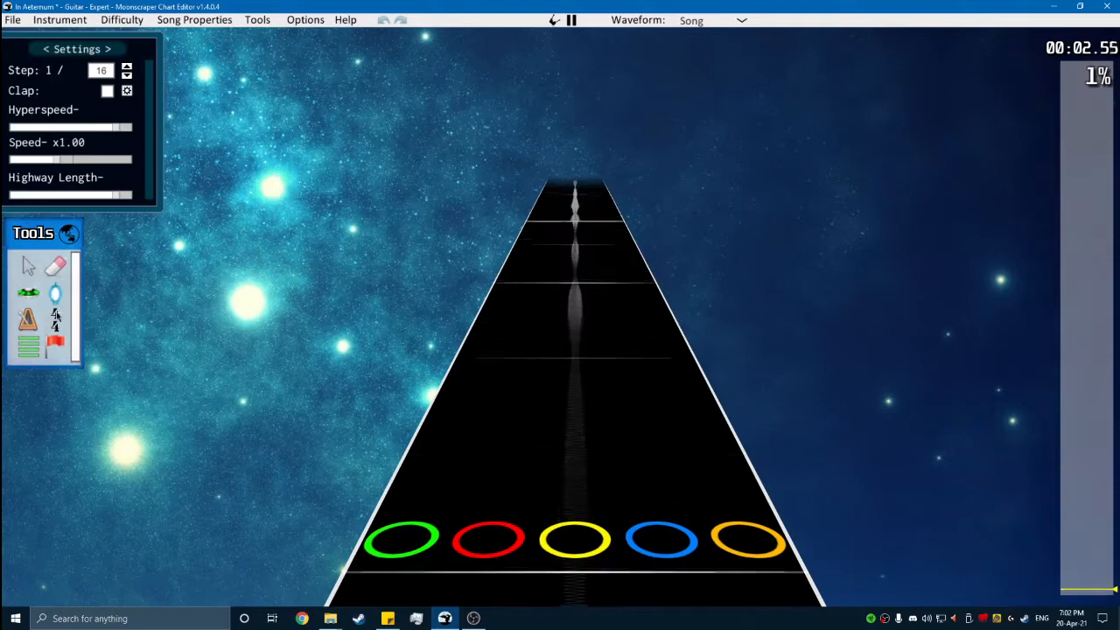
- Place a 4/4 time signature at the start of the measure following the 3/4 marker, and play on from there
{"action": "left_click", "coordinate": [55, 317]}
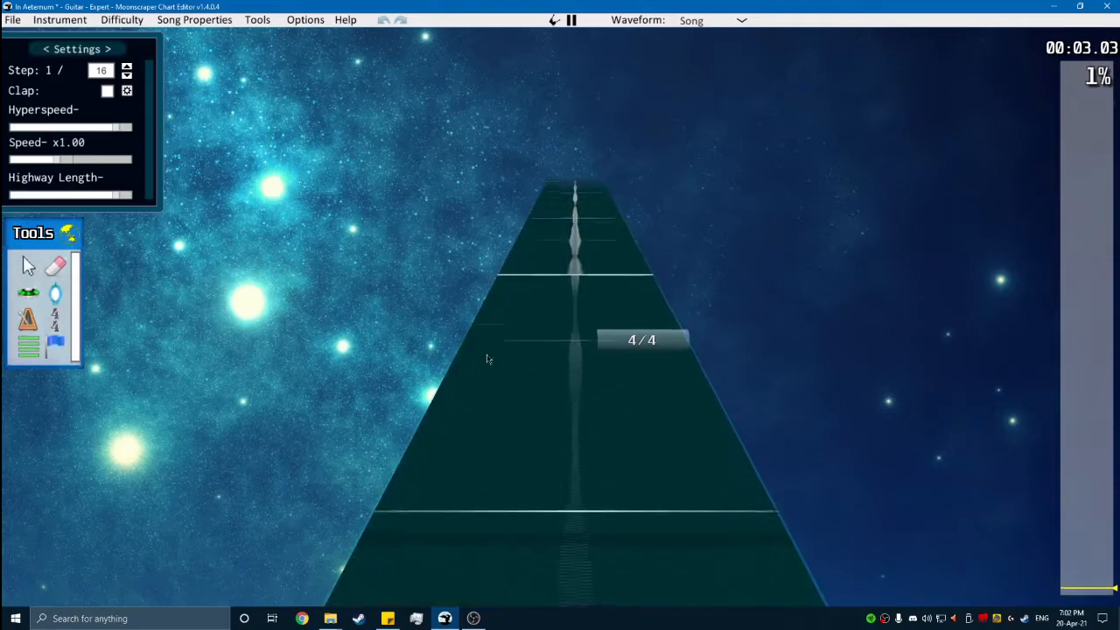
{"action": "left_click", "coordinate": [442, 429]}
{"action": "key", "text": "space"}
{"action": "key", "text": "space"}
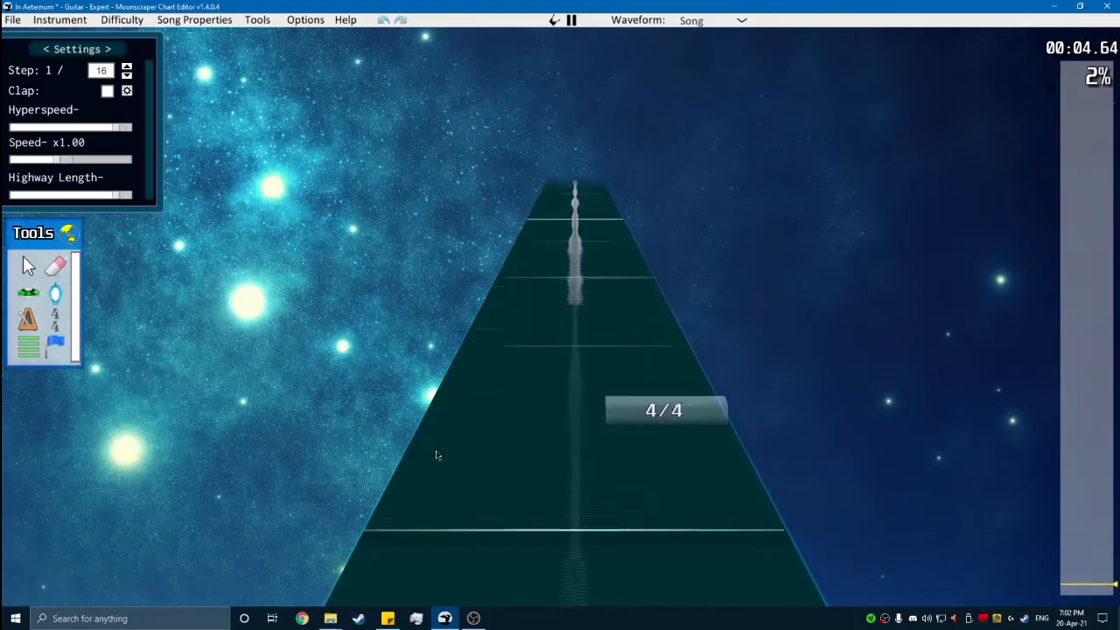
{"action": "key", "text": "space"}
{"action": "scroll", "coordinate": [435, 468], "scroll_direction": "down", "scroll_amount": 1}
- Place a BPM marker at position 1344, the start of the second measure after the intro silence, and play it back
{"action": "left_click", "coordinate": [35, 321]}
{"action": "scroll", "coordinate": [544, 484], "scroll_direction": "down", "scroll_amount": 3}
{"action": "scroll", "coordinate": [540, 481], "scroll_direction": "down", "scroll_amount": 1}
{"action": "left_click", "coordinate": [496, 459]}
{"action": "key", "text": "space"}
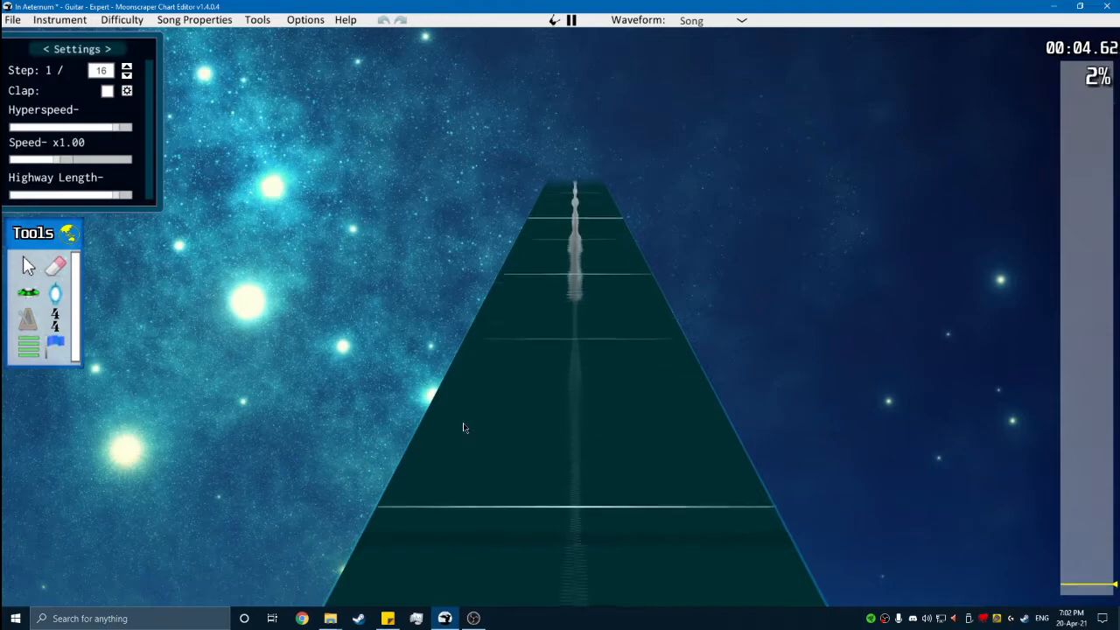
{"action": "key", "text": "space"}
{"action": "scroll", "coordinate": [420, 465], "scroll_direction": "down", "scroll_amount": 1}
- Set the BPM of the marker at position 1344 to 165
{"action": "left_click", "coordinate": [92, 503]}
{"action": "left_click", "coordinate": [93, 502]}
{"action": "left_click", "coordinate": [92, 502]}
{"action": "left_click", "coordinate": [91, 502]}
{"action": "left_click", "coordinate": [92, 502]}
{"action": "left_click", "coordinate": [92, 502]}
{"action": "left_click", "coordinate": [92, 502]}
{"action": "left_click", "coordinate": [92, 502]}
{"action": "left_click", "coordinate": [92, 502]}
{"action": "left_click", "coordinate": [92, 502]}
{"action": "left_click", "coordinate": [75, 464]}
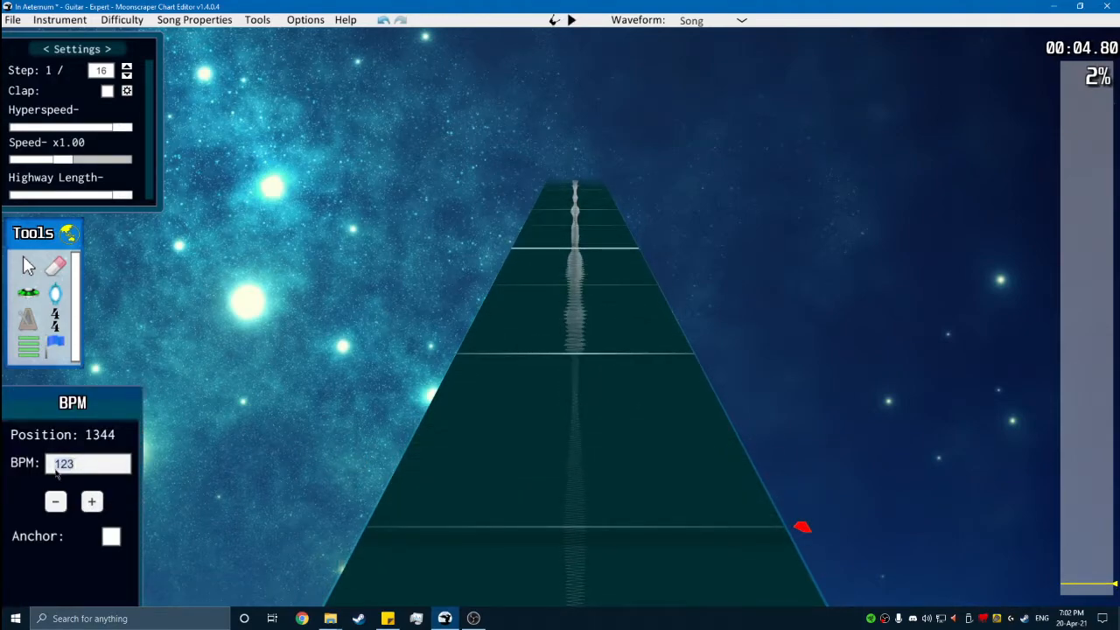
{"action": "type", "text": "150"}
{"action": "key", "text": "BackSpace"}
{"action": "key", "text": "BackSpace"}
{"action": "type", "text": "70"}
{"action": "key", "text": "BackSpace"}
{"action": "key", "text": "BackSpace"}
{"action": "type", "text": "65"}
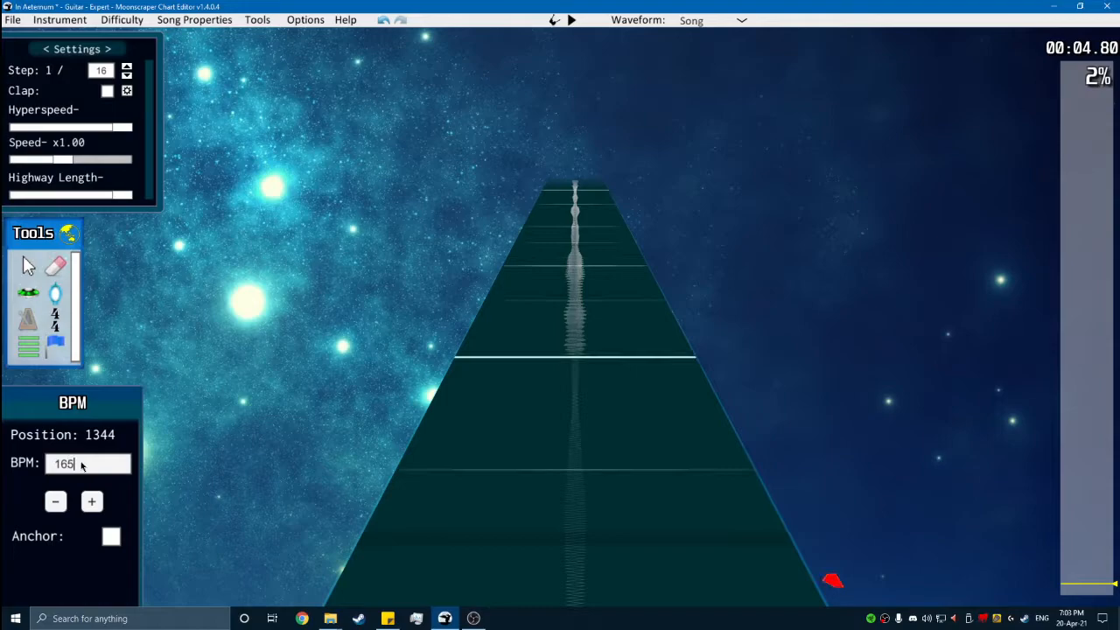
- Play back the song from before the tempo markers to check the timing of both measures
{"action": "scroll", "coordinate": [614, 464], "scroll_direction": "down", "scroll_amount": 8}
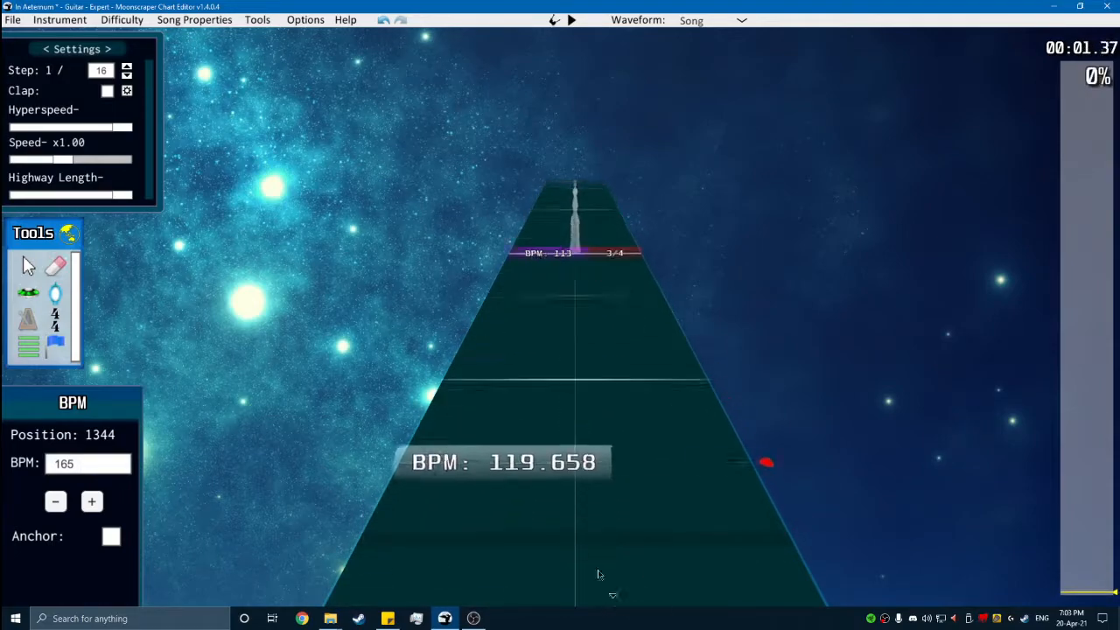
{"action": "key", "text": "space"}
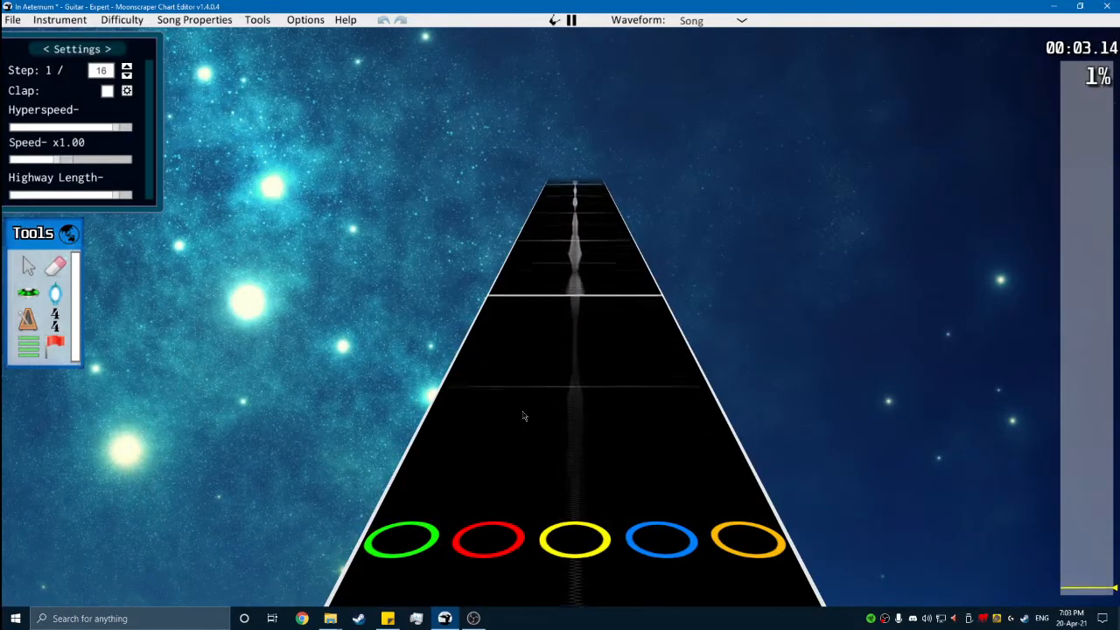
{"action": "key", "text": "space"}
- Show the global sync track and erase the 4/4 time signature and the BPM marker at position 1344
{"action": "scroll", "coordinate": [546, 437], "scroll_direction": "down", "scroll_amount": 4}
{"action": "key", "text": "g"}
{"action": "scroll", "coordinate": [534, 494], "scroll_direction": "down", "scroll_amount": 2}
{"action": "left_click", "coordinate": [58, 266]}
{"action": "left_click", "coordinate": [642, 404]}
{"action": "scroll", "coordinate": [603, 420], "scroll_direction": "up", "scroll_amount": 1}
{"action": "left_click", "coordinate": [31, 323]}
{"action": "left_click", "coordinate": [58, 266]}
{"action": "left_click", "coordinate": [449, 429]}
- Play the song repeatedly from the 3/4 marker to compare the beat lines with the waveform
{"action": "scroll", "coordinate": [446, 438], "scroll_direction": "down", "scroll_amount": 4}
{"action": "key", "text": "space"}
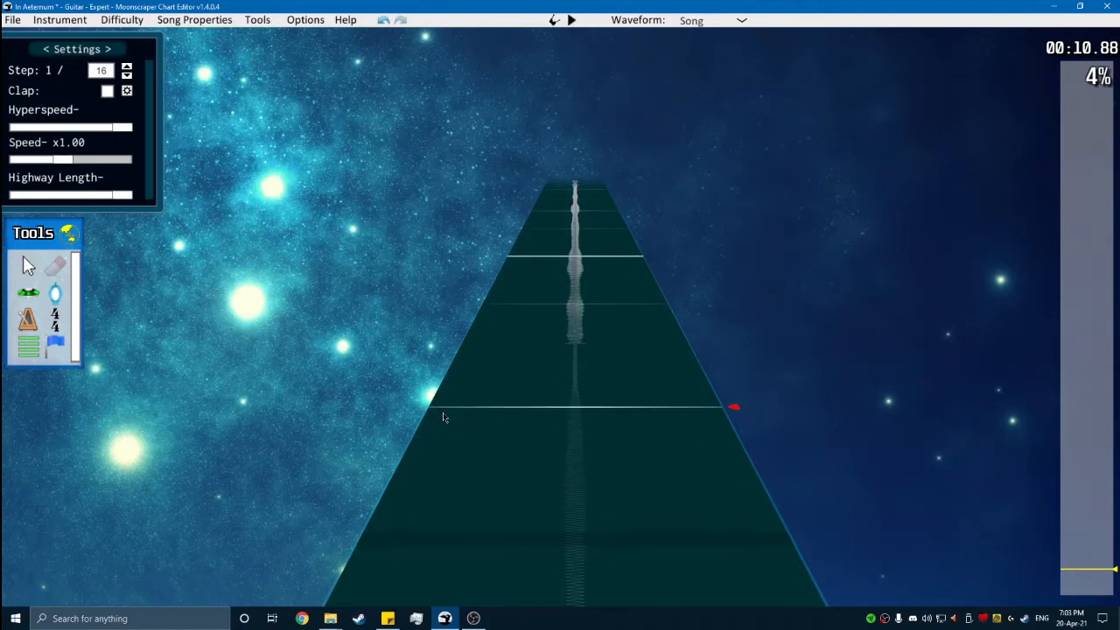
{"action": "scroll", "coordinate": [843, 549], "scroll_direction": "down", "scroll_amount": 5}
{"action": "scroll", "coordinate": [746, 515], "scroll_direction": "down", "scroll_amount": 3}
{"action": "scroll", "coordinate": [691, 428], "scroll_direction": "up", "scroll_amount": 2}
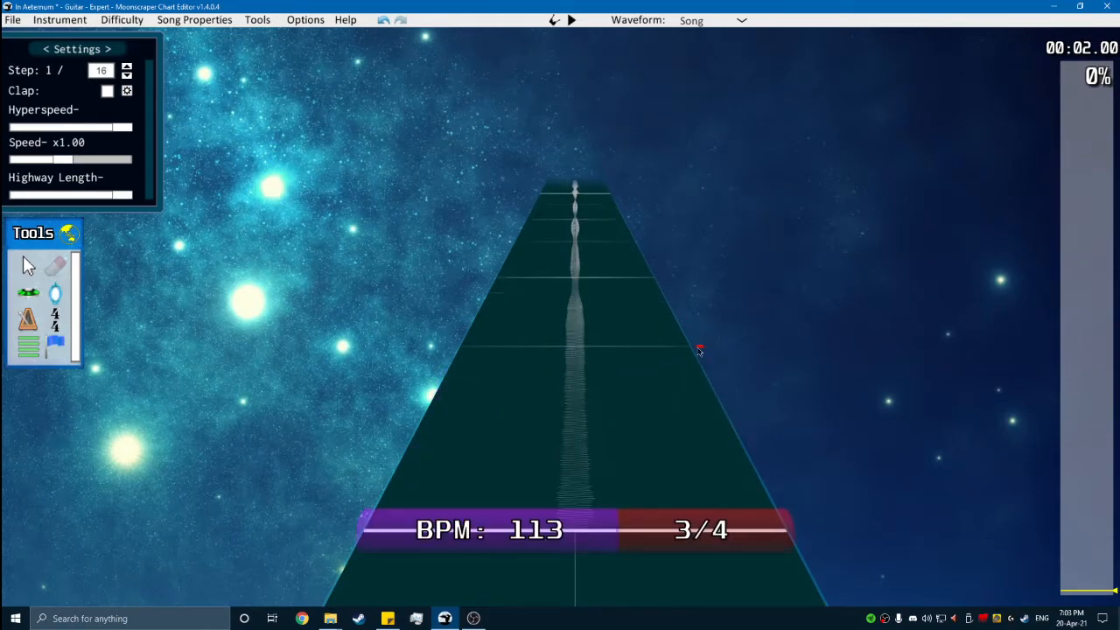
{"action": "key", "text": "space"}
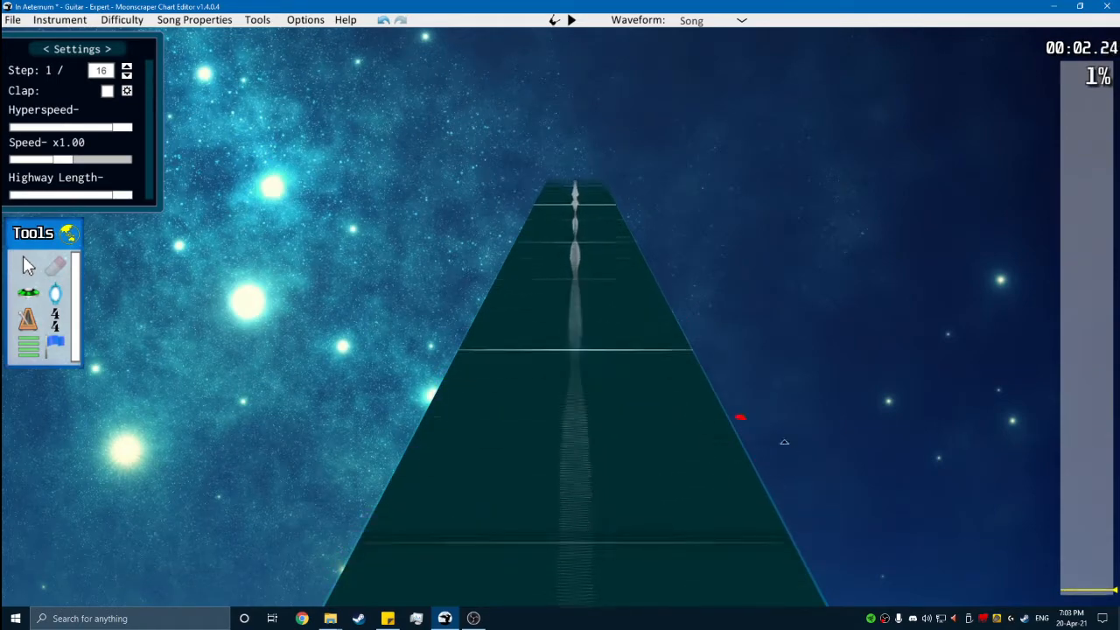
{"action": "key", "text": "space"}
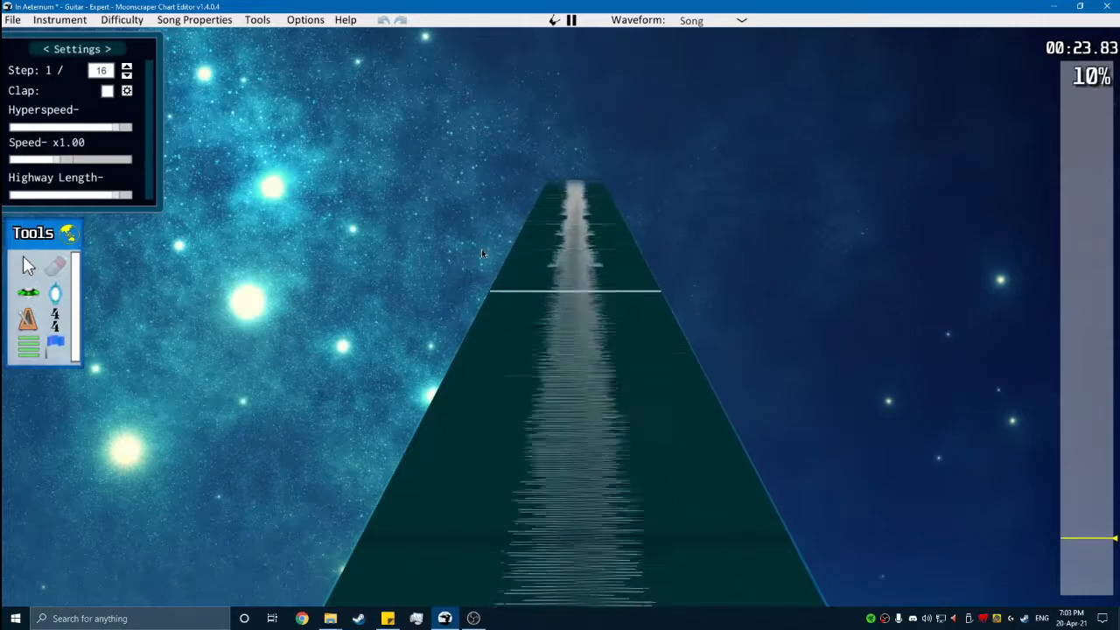
{"action": "key", "text": "space"}
- Return to the start of the song and replace the 3/4 time signature at position 768 with 4/4
{"action": "left_click_drag", "start_coordinate": [1092, 587], "coordinate": [1068, 590]}
{"action": "scroll", "coordinate": [595, 311], "scroll_direction": "up", "scroll_amount": 2}
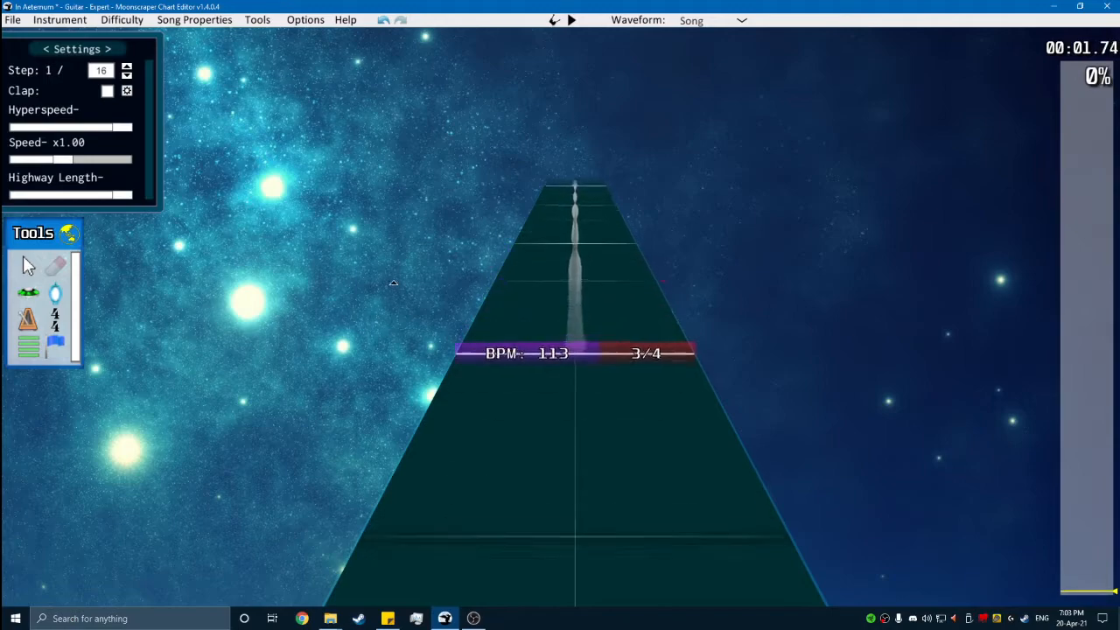
{"action": "scroll", "coordinate": [393, 283], "scroll_direction": "up", "scroll_amount": 1}
{"action": "left_click", "coordinate": [57, 321]}
{"action": "left_click", "coordinate": [398, 379]}
- Play the song with the 4/4 time signature and examine the measure lines after the 113 BPM marker
{"action": "key", "text": "space"}
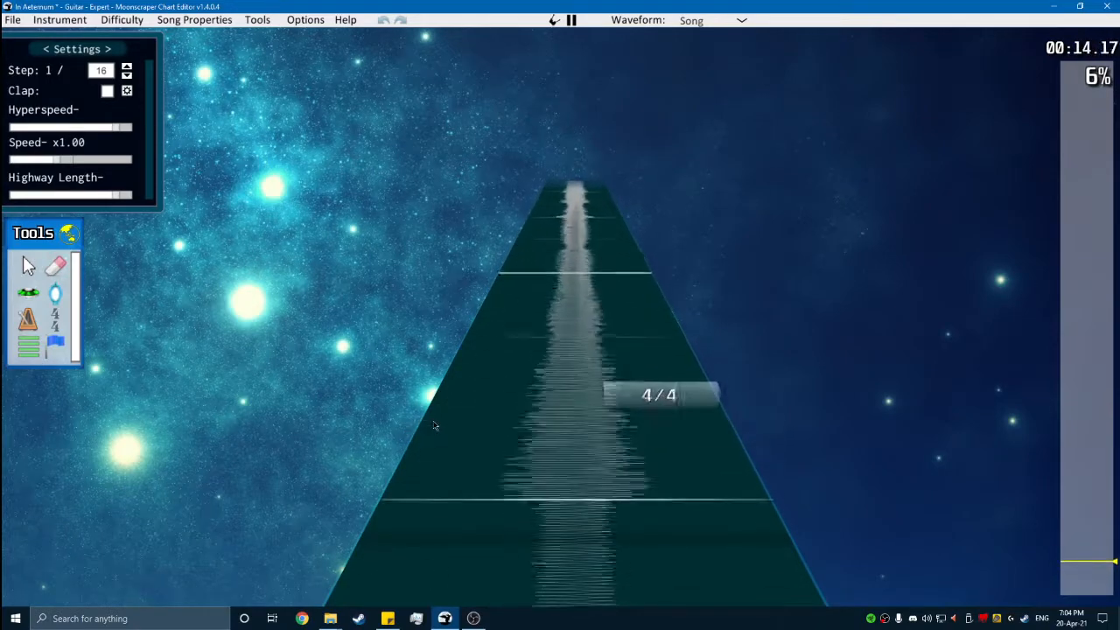
{"action": "key", "text": "space"}
{"action": "key", "text": "Down"}
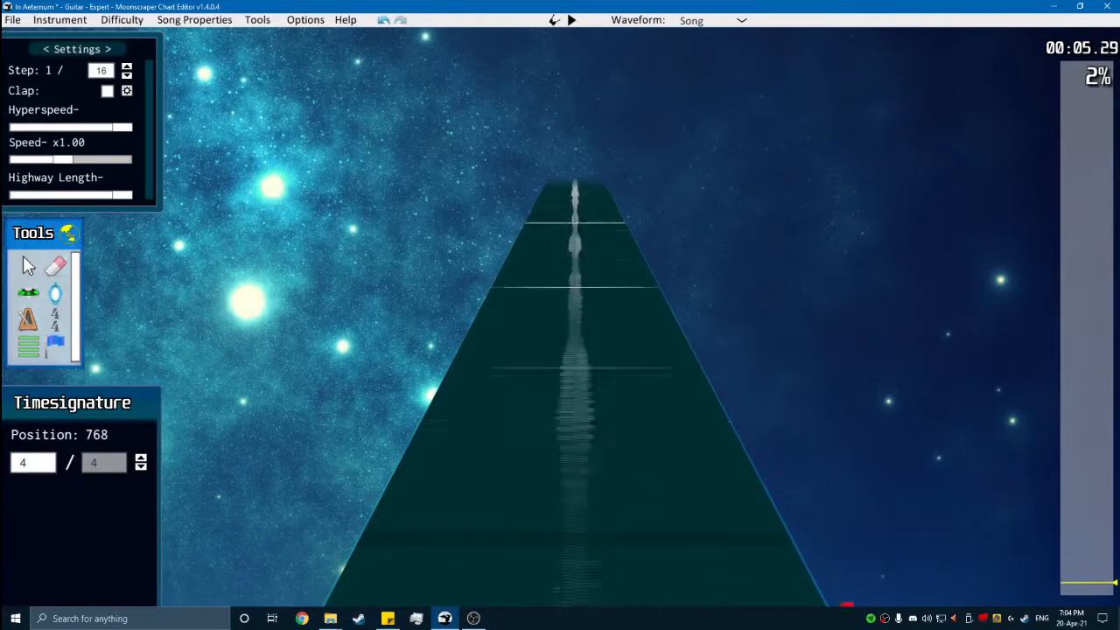
{"action": "scroll", "coordinate": [790, 506], "scroll_direction": "down", "scroll_amount": 10}
{"action": "scroll", "coordinate": [707, 362], "scroll_direction": "up", "scroll_amount": 4}
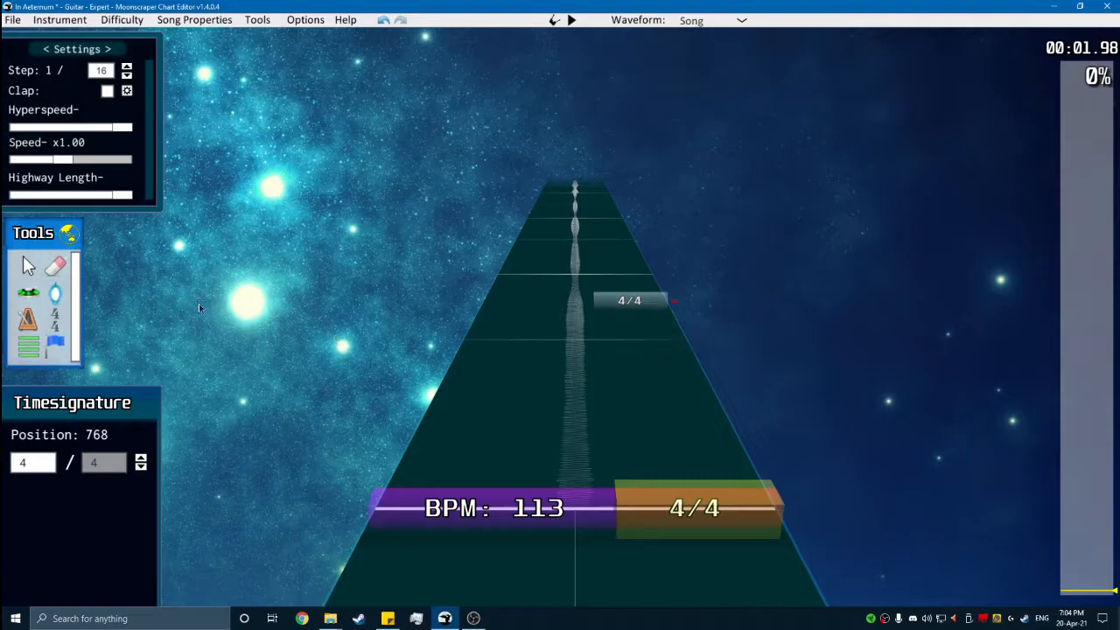
{"action": "scroll", "coordinate": [463, 306], "scroll_direction": "up", "scroll_amount": 8}
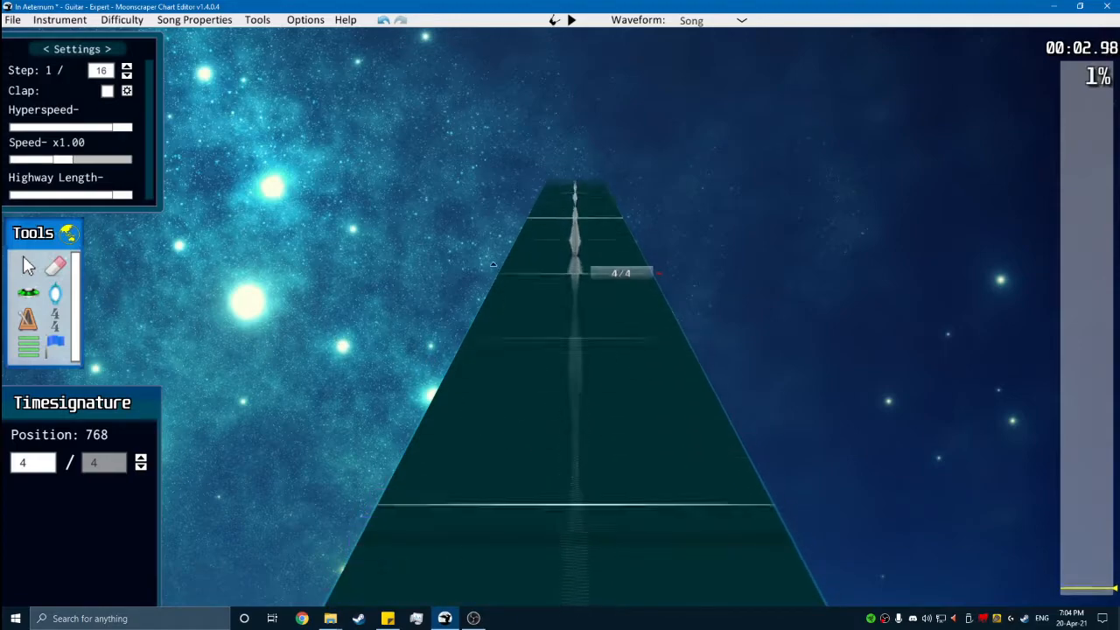
- Play the song up to about 15 seconds and place a 4/4 time signature at position 5184
{"action": "scroll", "coordinate": [490, 261], "scroll_direction": "up", "scroll_amount": 6}
{"action": "key", "text": "space"}
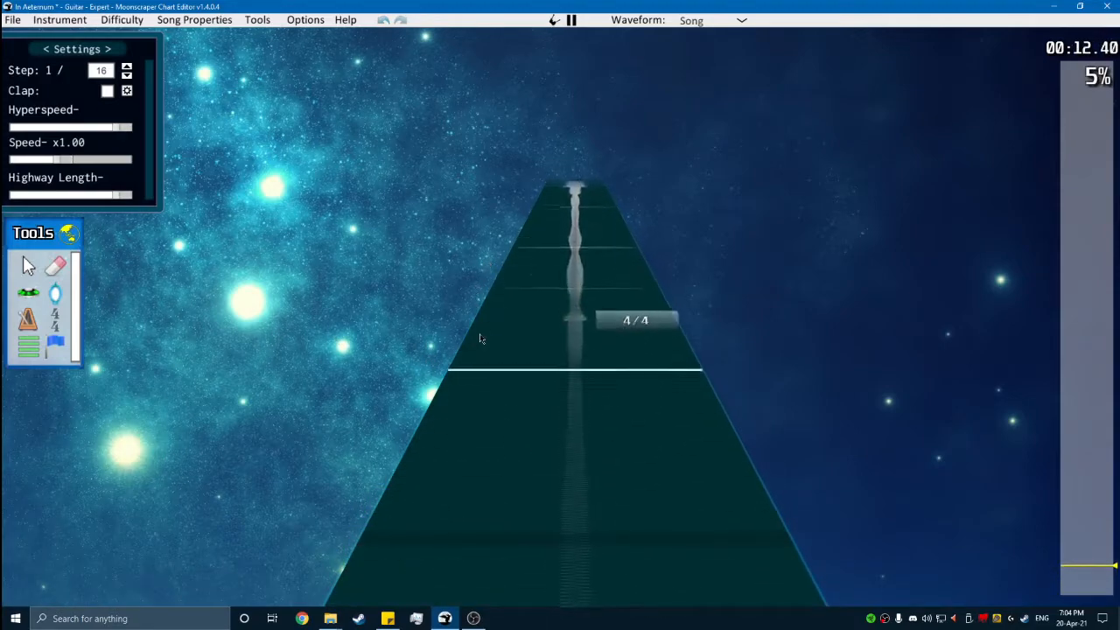
{"action": "key", "text": "space"}
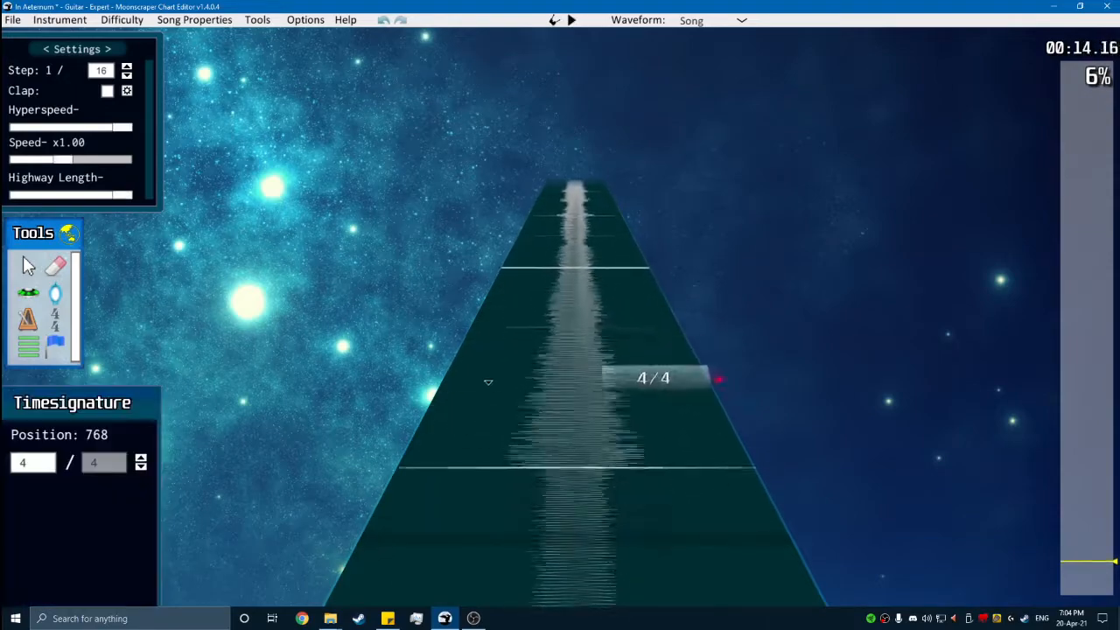
{"action": "scroll", "coordinate": [595, 262], "scroll_direction": "up", "scroll_amount": 1}
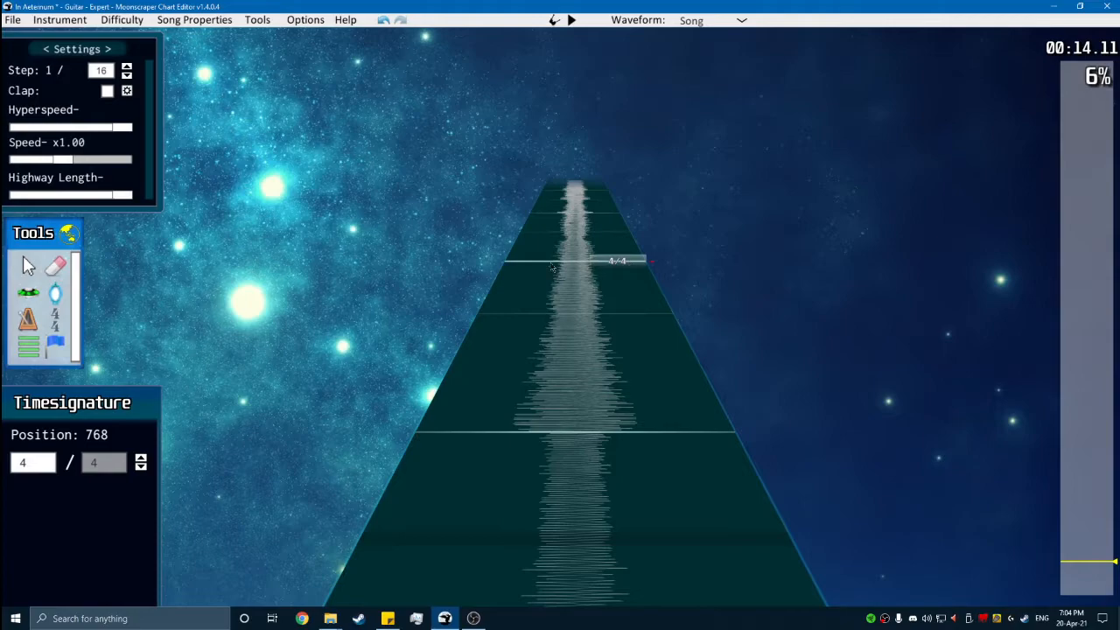
{"action": "key", "text": "space"}
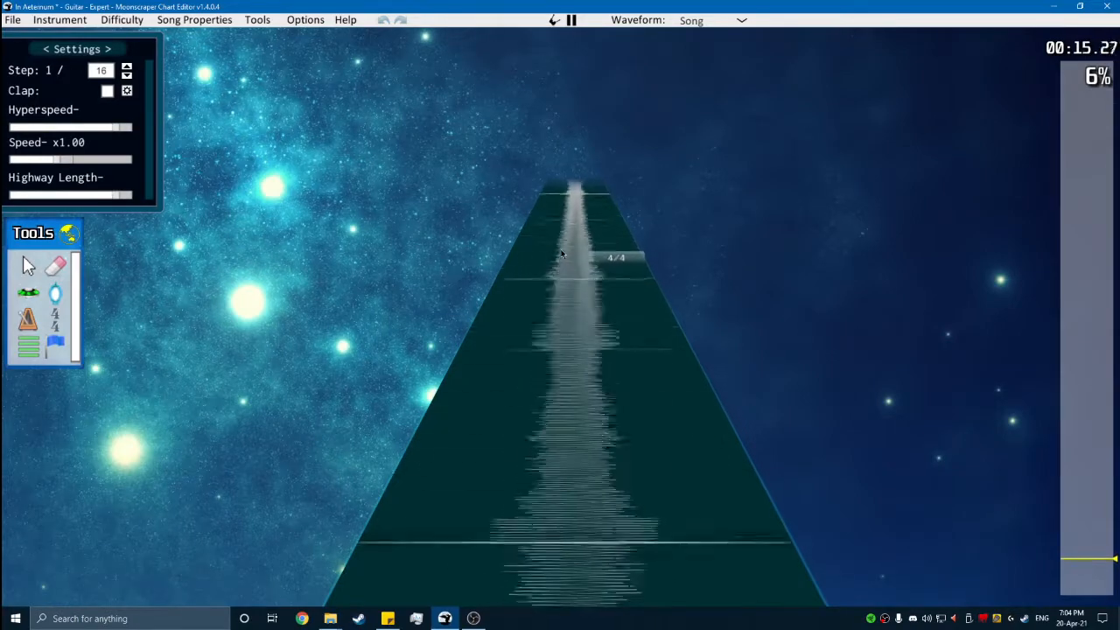
{"action": "key", "text": "space"}
{"action": "scroll", "coordinate": [560, 255], "scroll_direction": "down", "scroll_amount": 15}
{"action": "scroll", "coordinate": [557, 254], "scroll_direction": "up", "scroll_amount": 10}
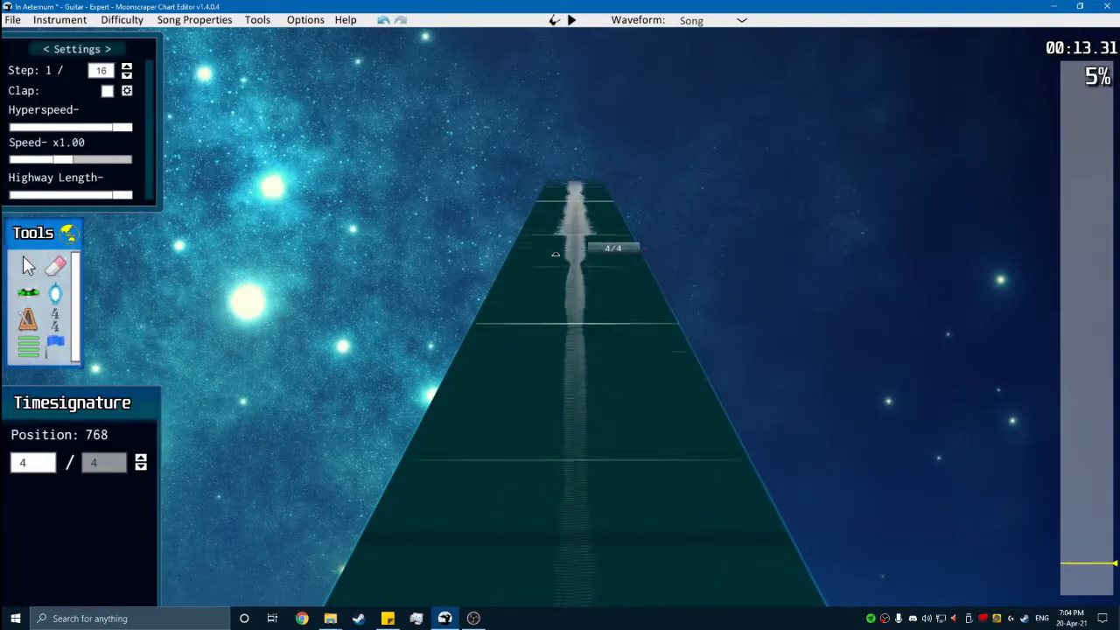
{"action": "scroll", "coordinate": [556, 254], "scroll_direction": "up", "scroll_amount": 7}
{"action": "left_click", "coordinate": [515, 437]}
{"action": "scroll", "coordinate": [498, 343], "scroll_direction": "up", "scroll_amount": 1}
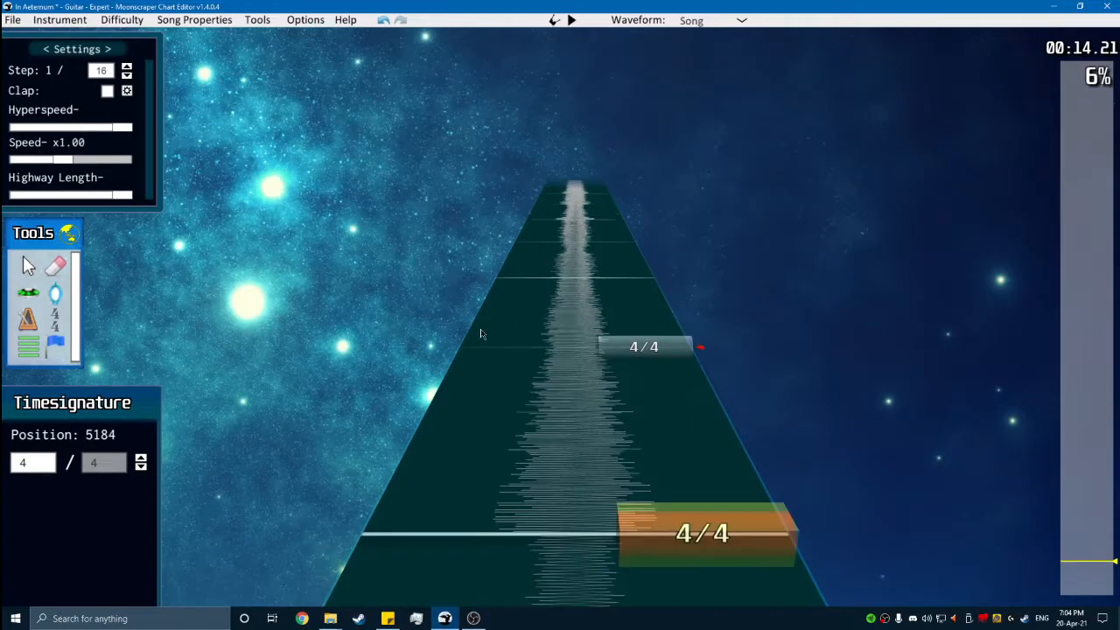
- Play the song past the 4/4 marker at position 5184 and review the measure lines back to the 113 BPM marker
{"action": "scroll", "coordinate": [491, 320], "scroll_direction": "up", "scroll_amount": 1}
{"action": "key", "text": "space"}
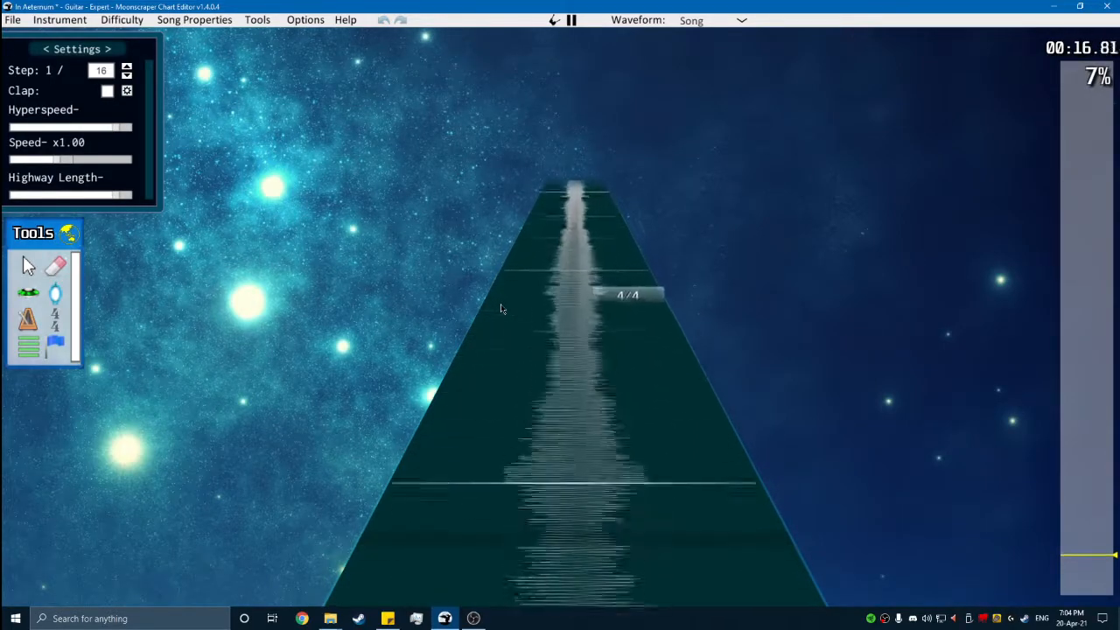
{"action": "key", "text": "space"}
{"action": "scroll", "coordinate": [600, 464], "scroll_direction": "down", "scroll_amount": 5}
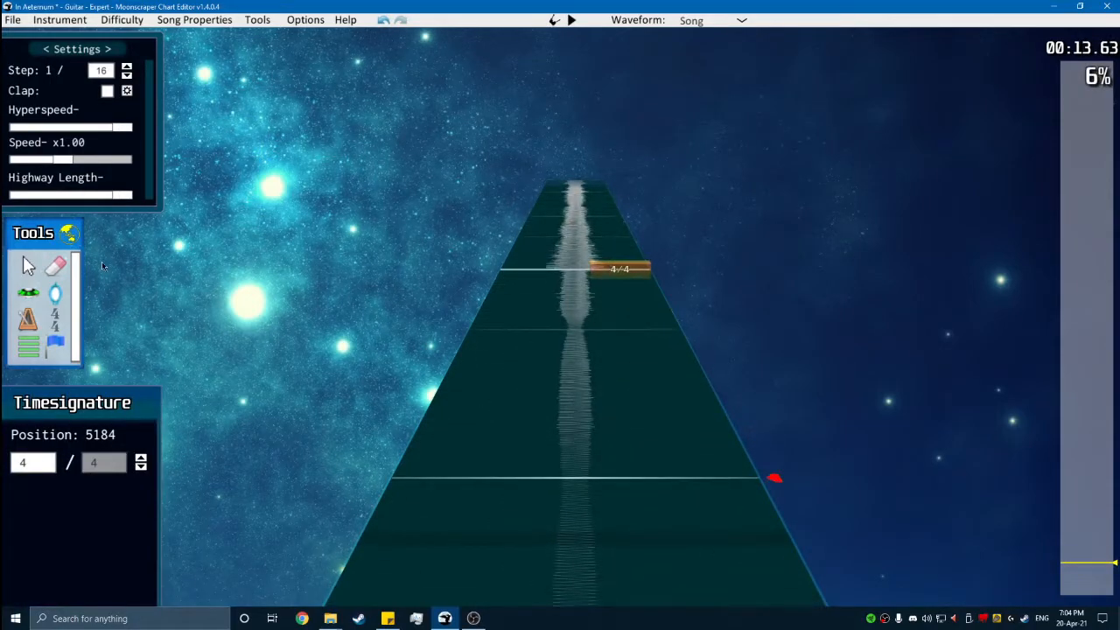
{"action": "left_click", "coordinate": [62, 271]}
{"action": "scroll", "coordinate": [577, 394], "scroll_direction": "down", "scroll_amount": 20}
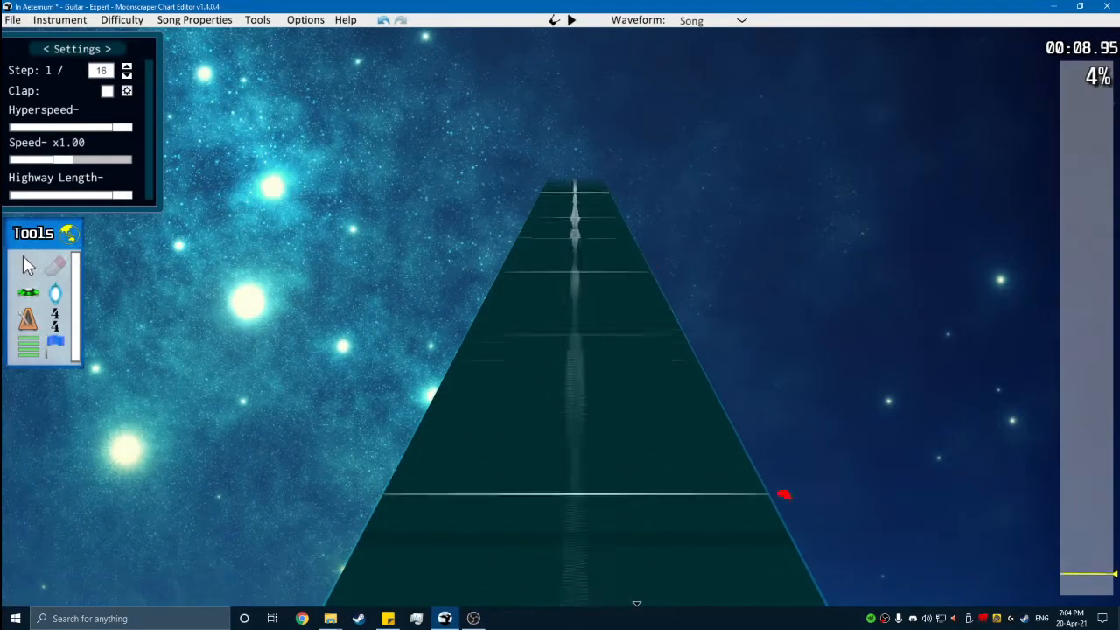
{"action": "scroll", "coordinate": [444, 388], "scroll_direction": "up", "scroll_amount": 15}
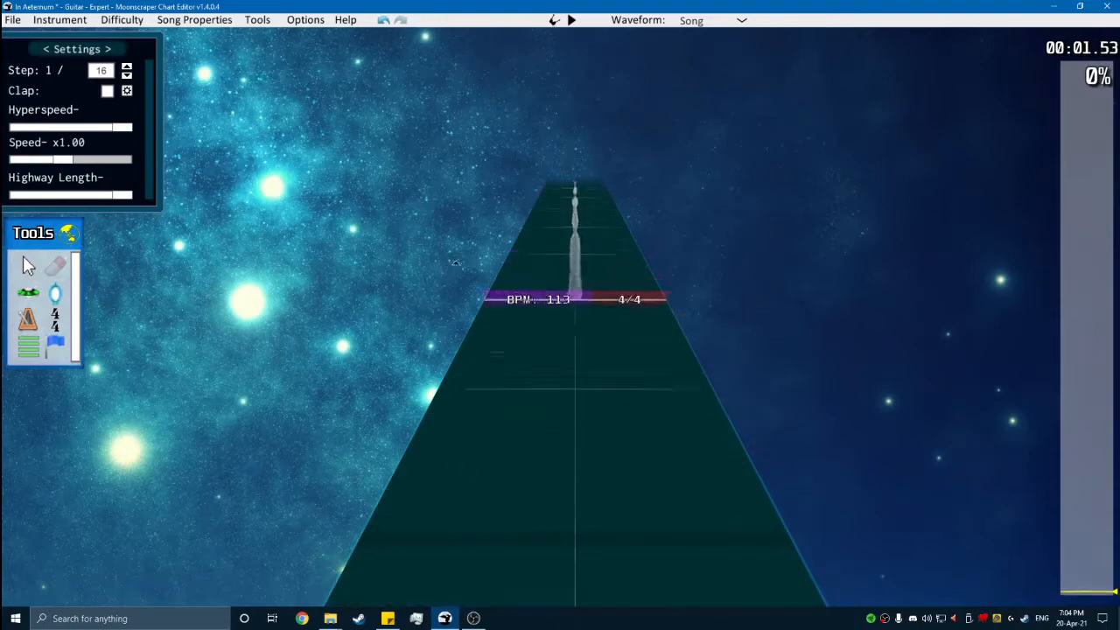
{"action": "scroll", "coordinate": [511, 219], "scroll_direction": "up", "scroll_amount": 3}
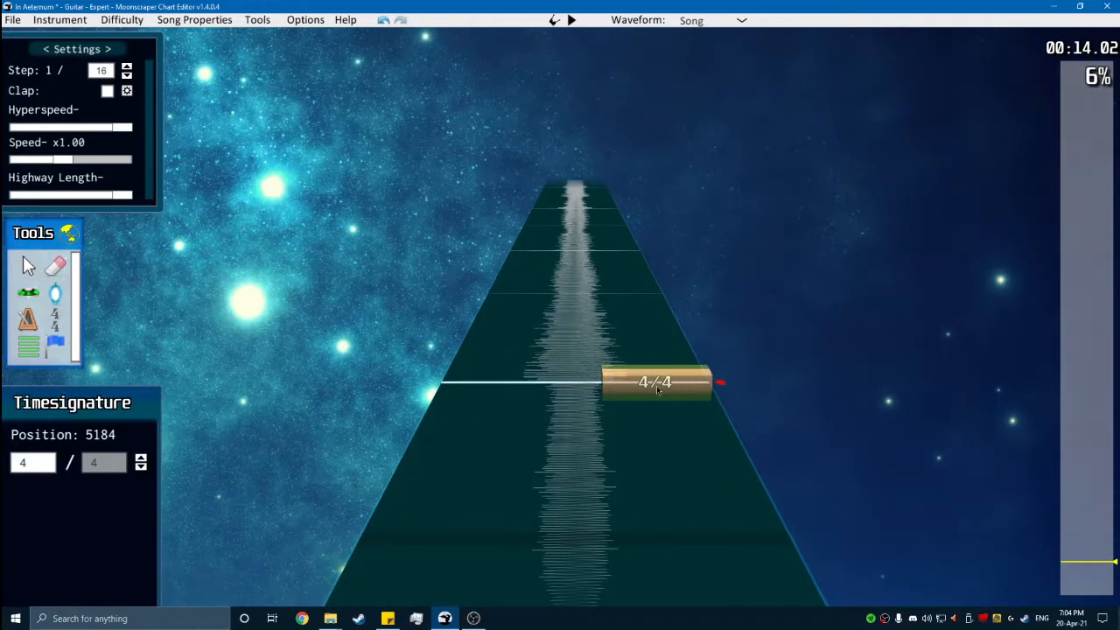
{"action": "left_click", "coordinate": [472, 385]}
{"action": "scroll", "coordinate": [458, 460], "scroll_direction": "down", "scroll_amount": 4}
{"action": "scroll", "coordinate": [514, 350], "scroll_direction": "up", "scroll_amount": 1}
{"action": "scroll", "coordinate": [514, 342], "scroll_direction": "up", "scroll_amount": 3}
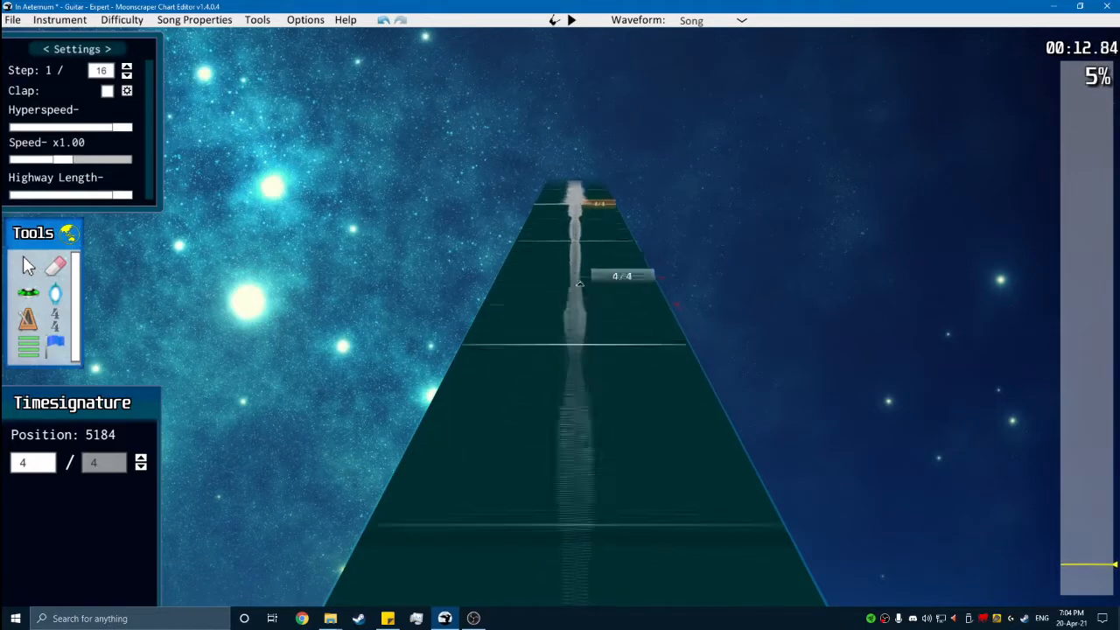
- Save the chart as In Aeternum.chart and close the validation report
{"action": "key", "text": "ctrl+s"}
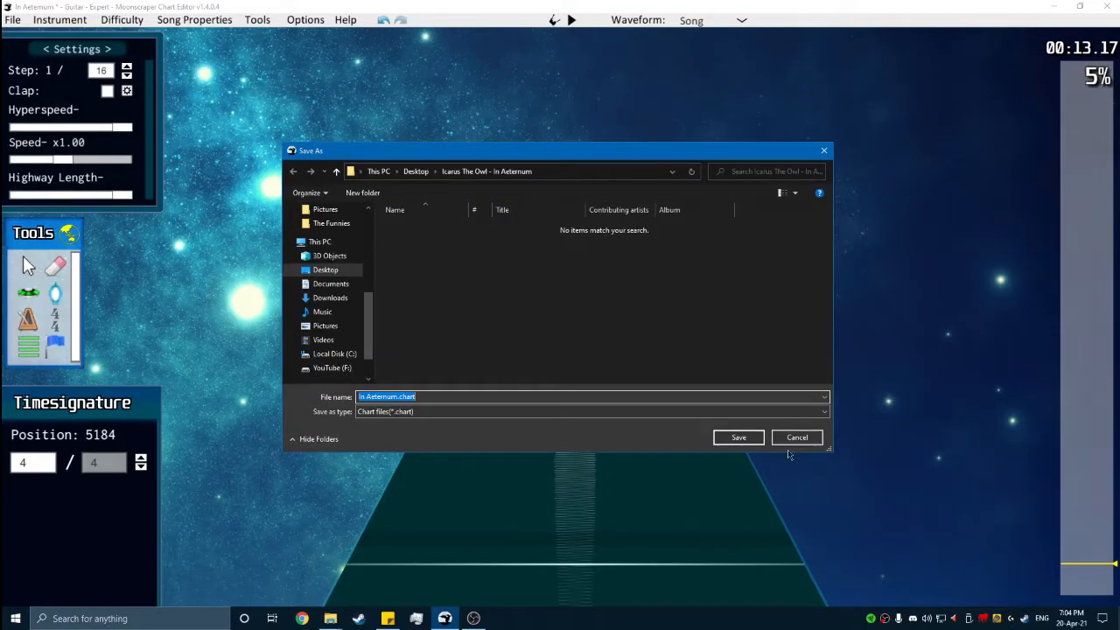
{"action": "left_click", "coordinate": [738, 437]}
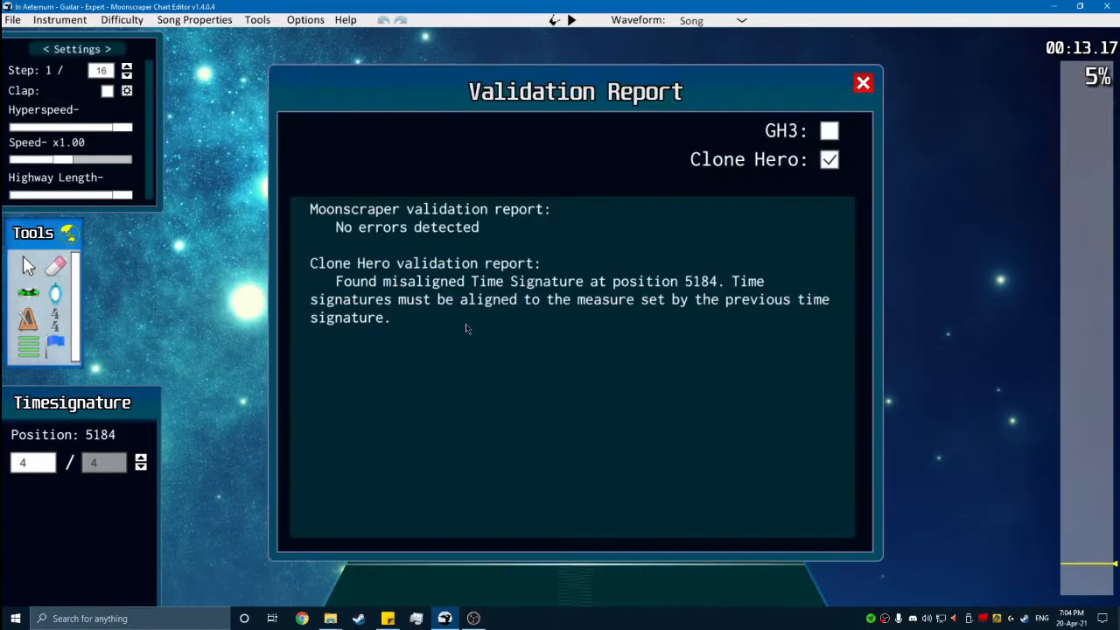
{"action": "left_click", "coordinate": [862, 83]}
- Play the song repeatedly from the time signature at position 5184 to compare the beat lines with the music
{"action": "scroll", "coordinate": [618, 312], "scroll_direction": "up", "scroll_amount": 5}
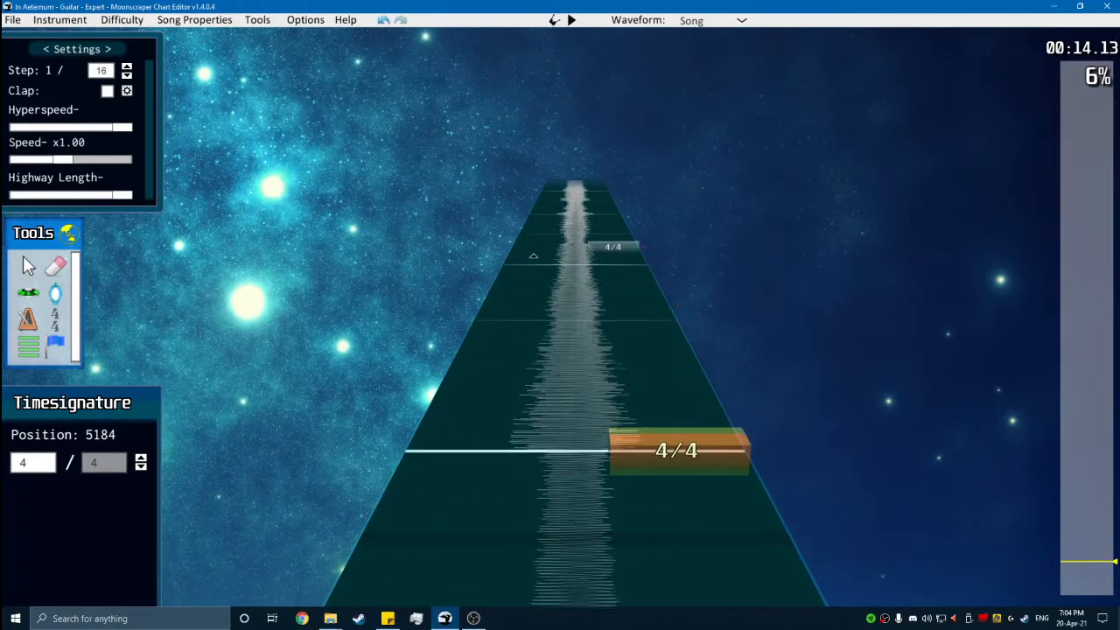
{"action": "scroll", "coordinate": [564, 250], "scroll_direction": "down", "scroll_amount": 15}
{"action": "scroll", "coordinate": [529, 429], "scroll_direction": "up", "scroll_amount": 10}
{"action": "key", "text": "space"}
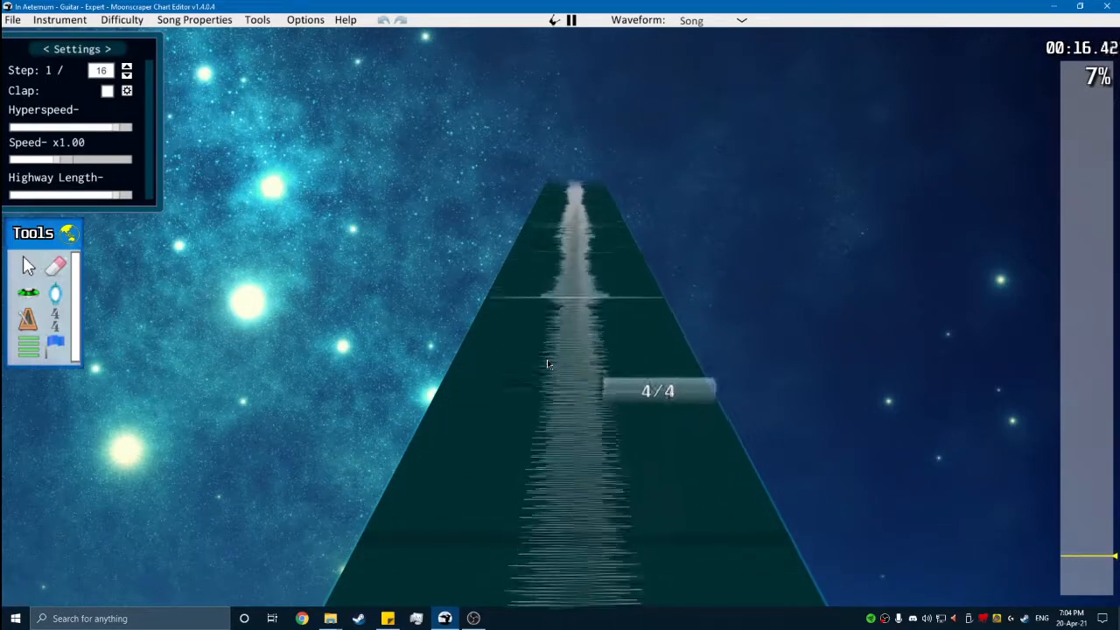
{"action": "key", "text": "space"}
{"action": "left_click", "coordinate": [576, 409]}
{"action": "scroll", "coordinate": [575, 411], "scroll_direction": "down", "scroll_amount": 15}
{"action": "scroll", "coordinate": [612, 404], "scroll_direction": "up", "scroll_amount": 2}
{"action": "key", "text": "space"}
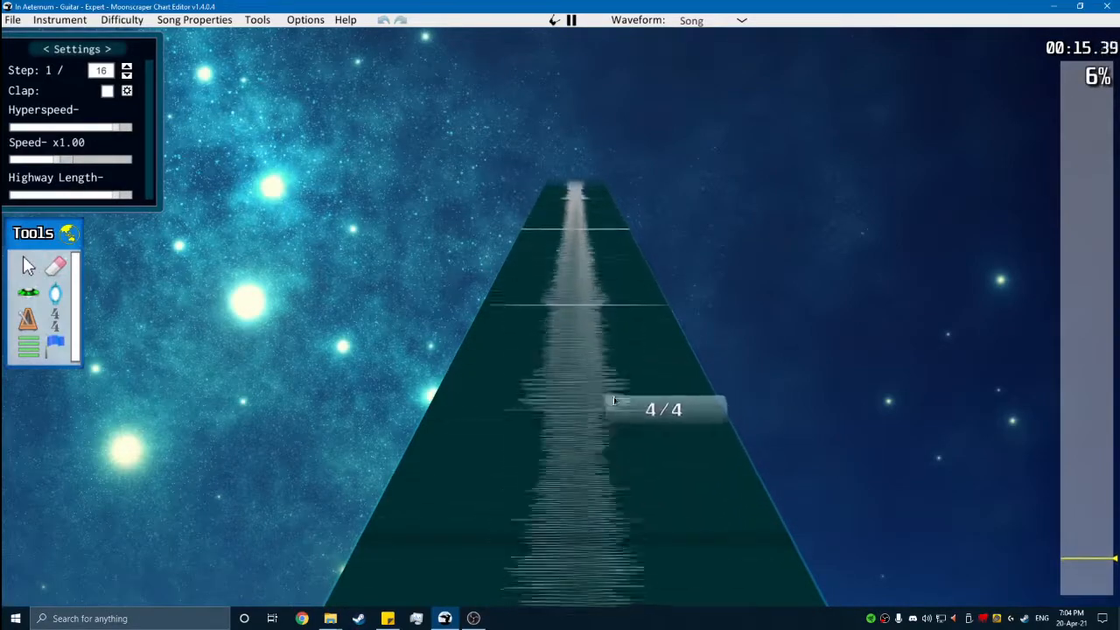
{"action": "key", "text": "space"}
{"action": "left_click", "coordinate": [614, 411]}
{"action": "scroll", "coordinate": [603, 416], "scroll_direction": "down", "scroll_amount": 15}
{"action": "scroll", "coordinate": [534, 368], "scroll_direction": "up", "scroll_amount": 3}
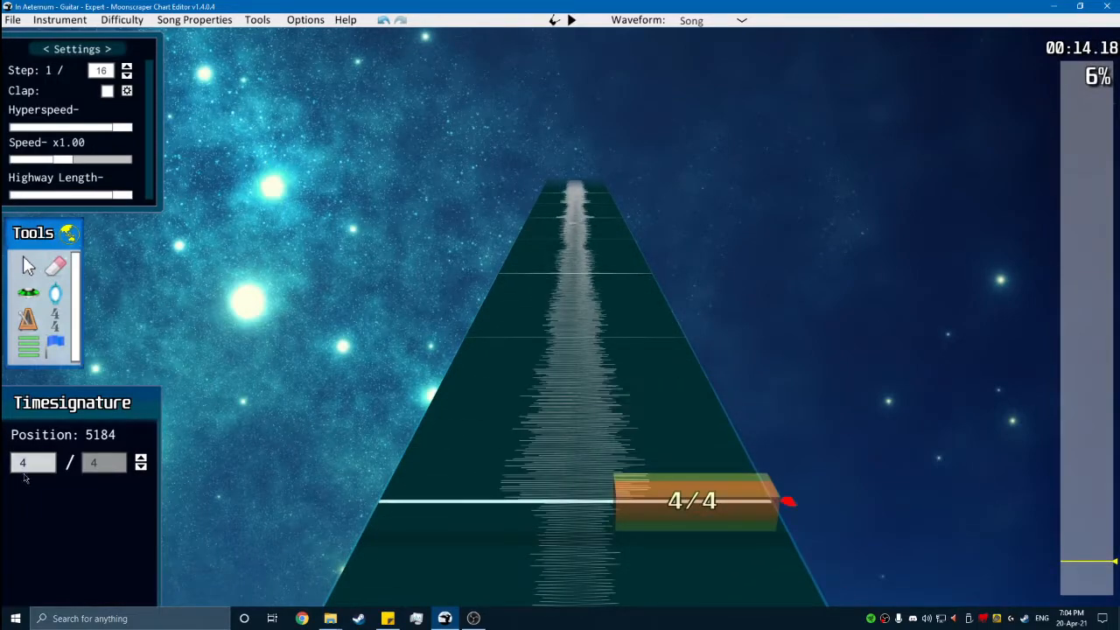
- Place a time signature at position 5760 and set its denominator to 16
{"action": "key", "text": "space"}
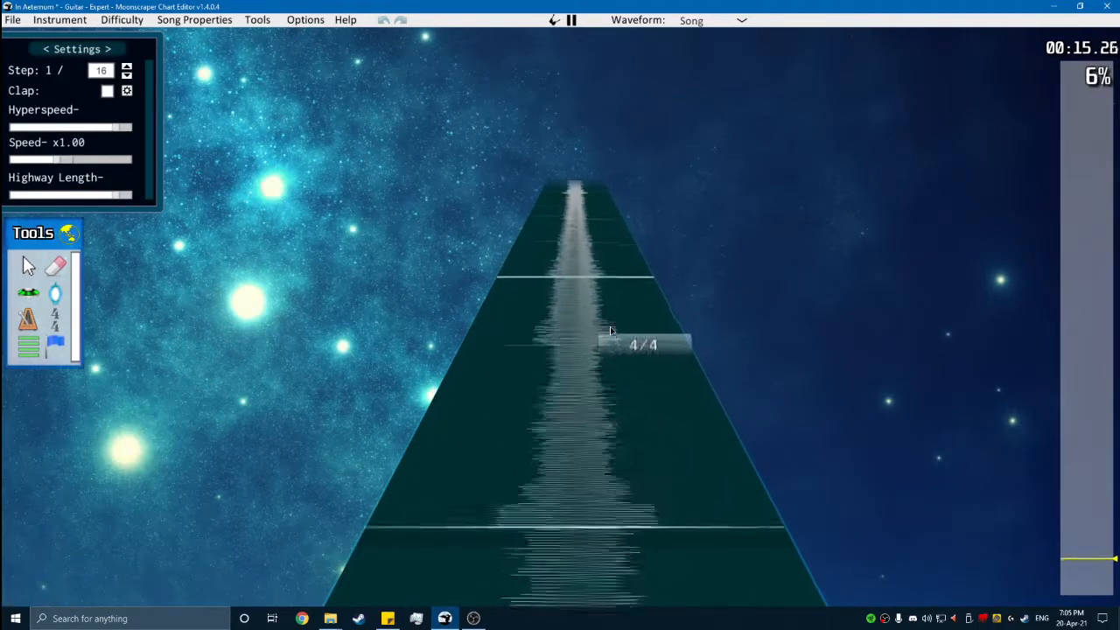
{"action": "key", "text": "space"}
{"action": "left_click", "coordinate": [604, 418]}
{"action": "key", "text": "space"}
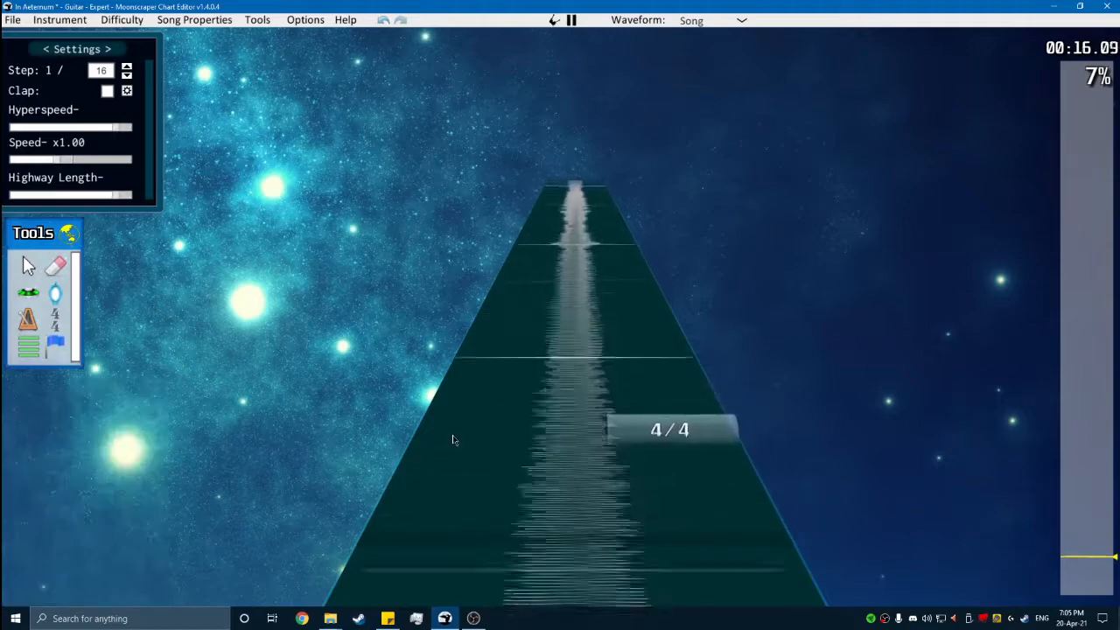
{"action": "key", "text": "space"}
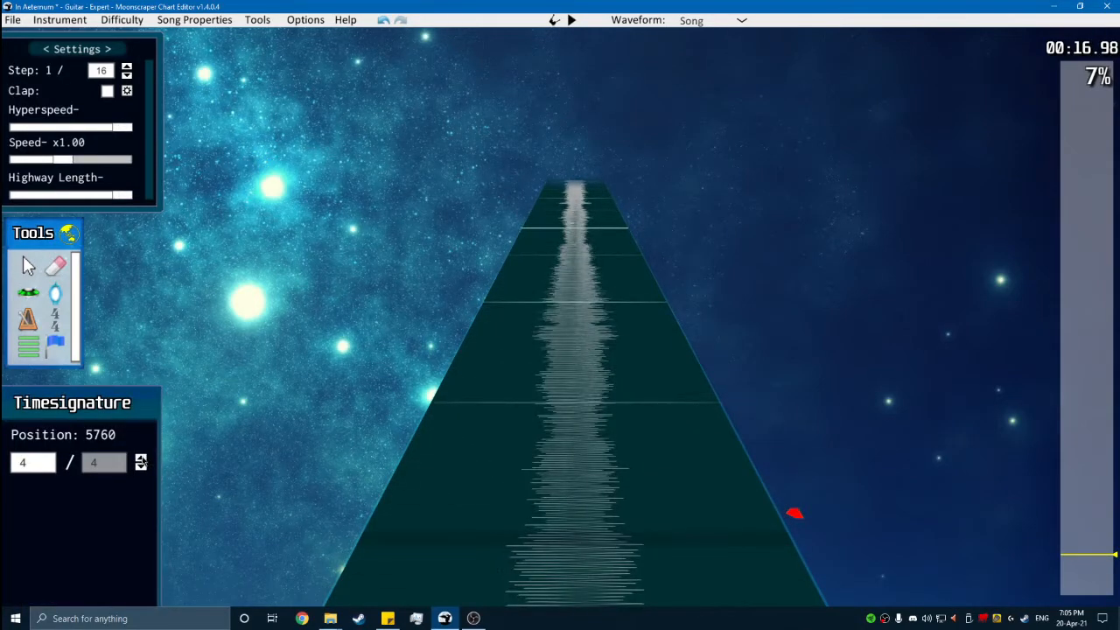
{"action": "scroll", "coordinate": [361, 423], "scroll_direction": "down", "scroll_amount": 5}
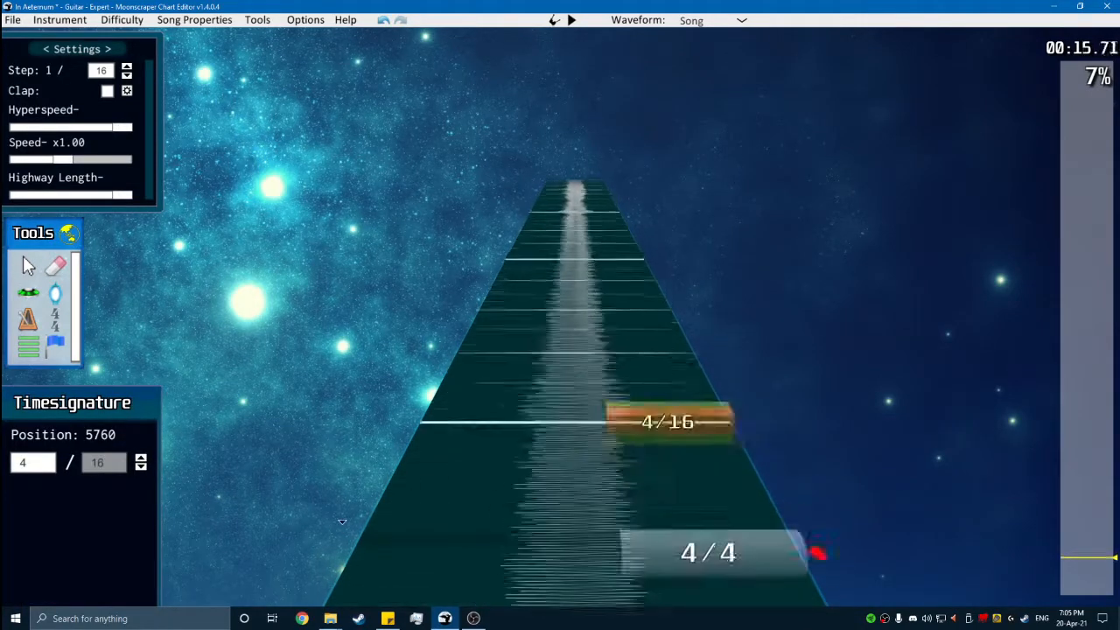
- Play from the 4/16 marker at position 5760 to count the beats and set its numerator to 11
{"action": "key", "text": "space"}
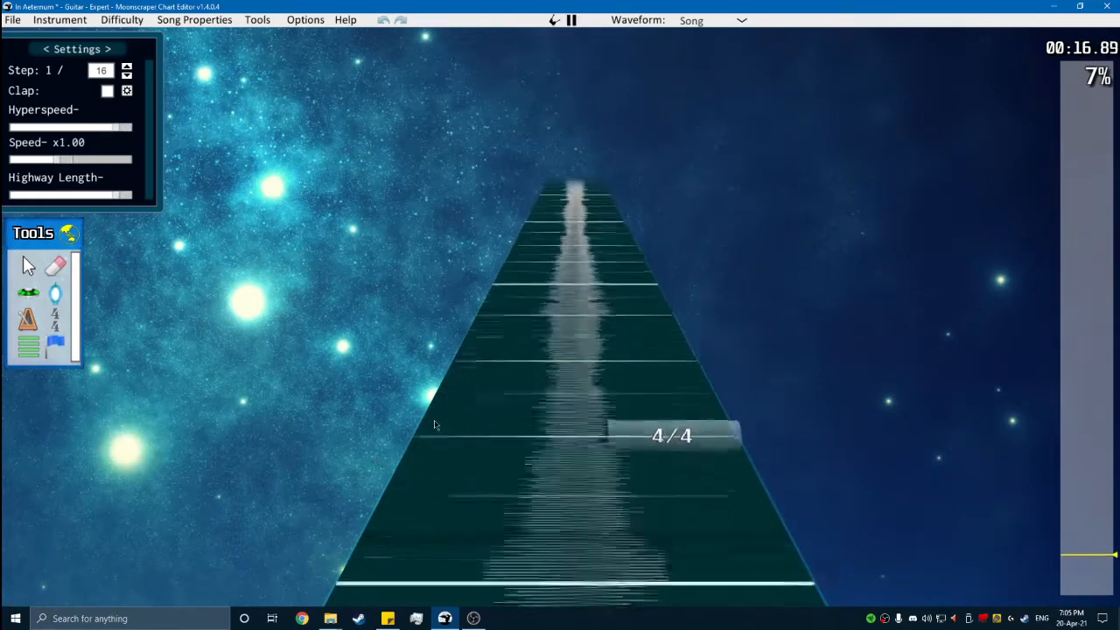
{"action": "key", "text": "space"}
{"action": "scroll", "coordinate": [358, 476], "scroll_direction": "down", "scroll_amount": 5}
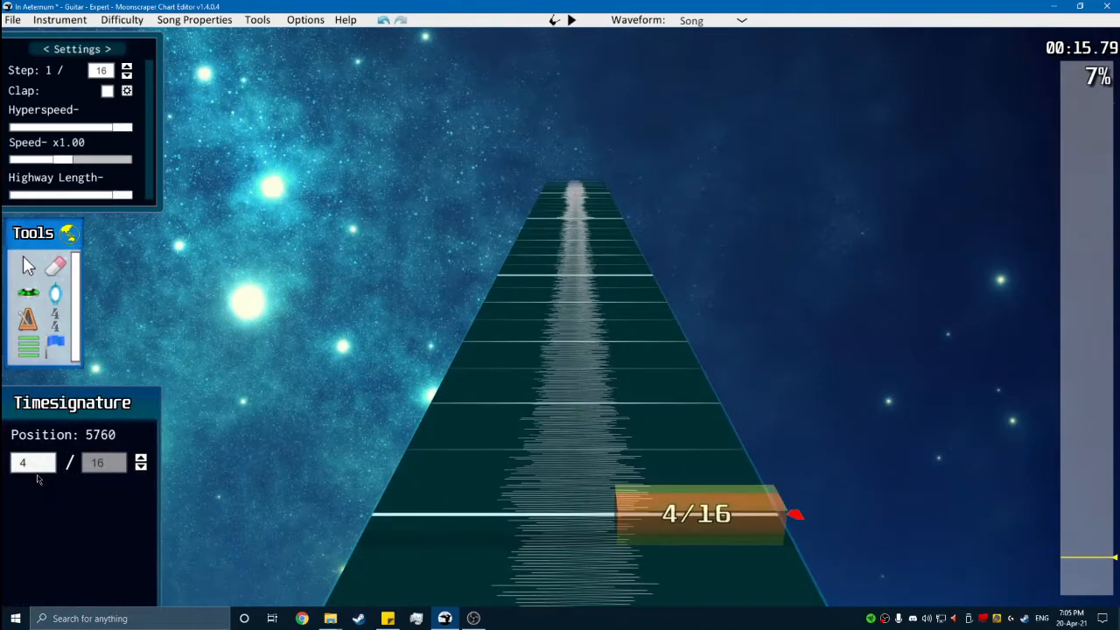
{"action": "type", "text": "11"}
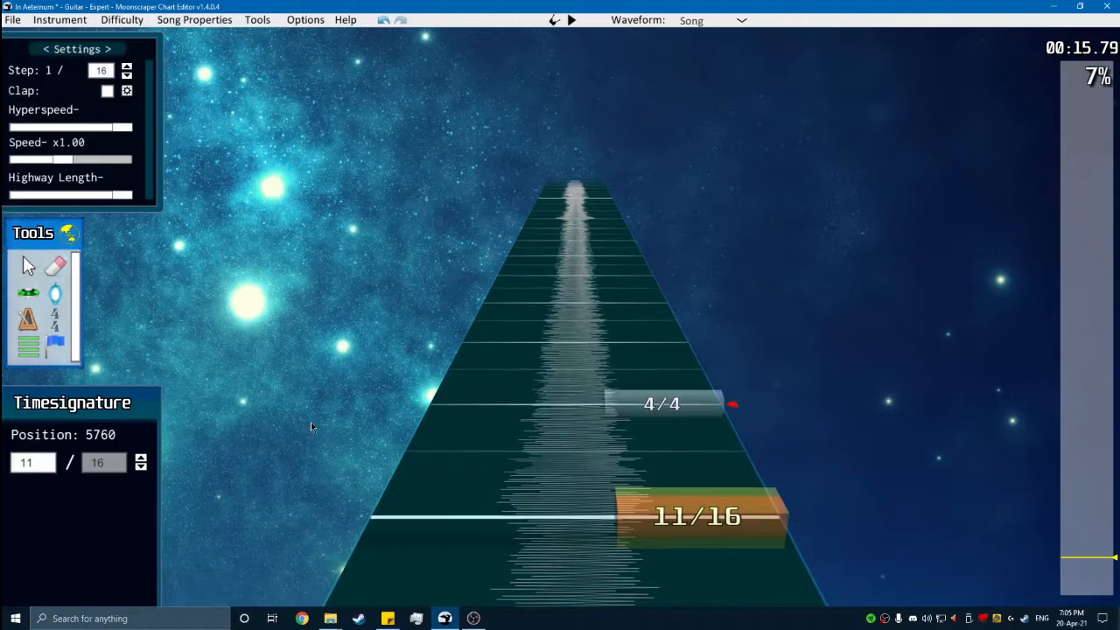
- Play through the 11/16 measure and place a 4/4 time signature at position 6288
{"action": "key", "text": "space"}
{"action": "key", "text": "space"}
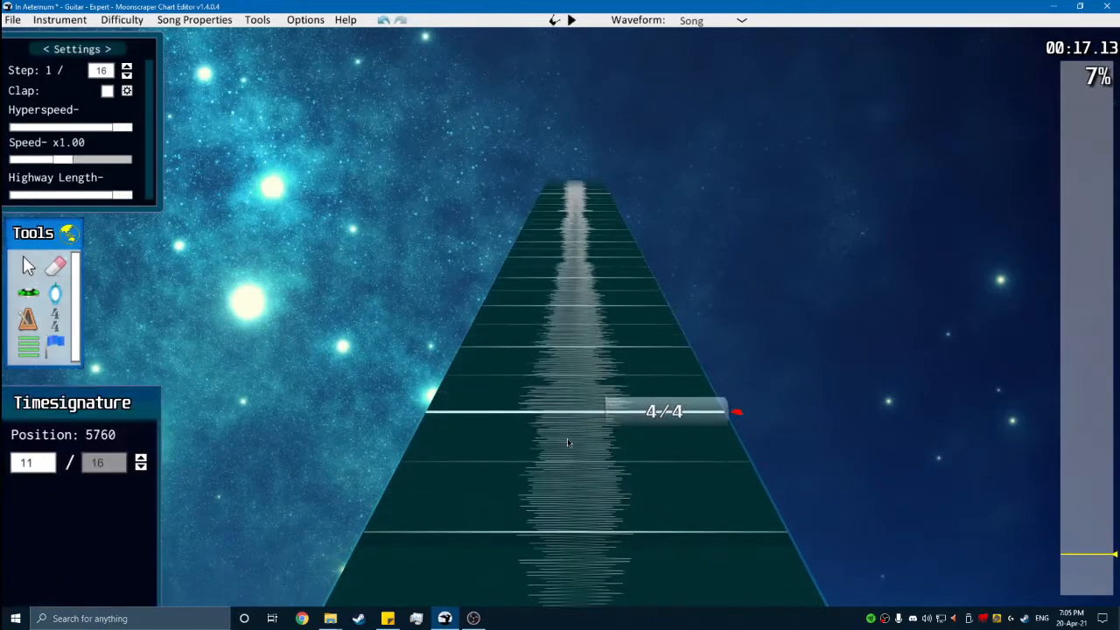
{"action": "scroll", "coordinate": [339, 405], "scroll_direction": "up", "scroll_amount": 5}
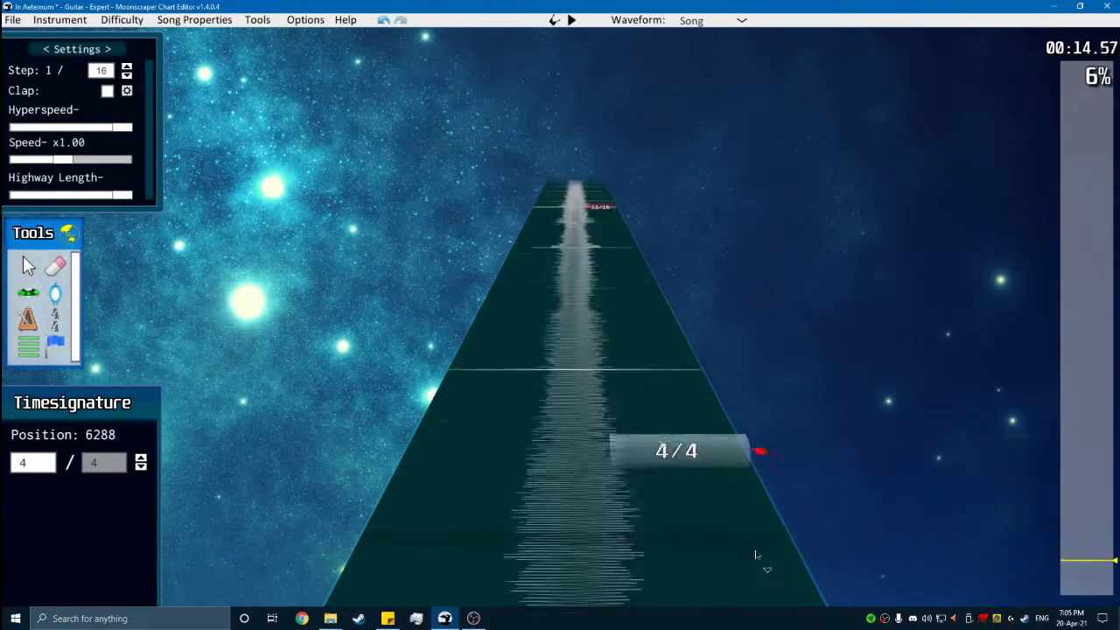
- Set the time signature beside the 113 BPM marker to 3/4 and place an 11/16 time signature at position 1344
{"action": "scroll", "coordinate": [612, 429], "scroll_direction": "up", "scroll_amount": 1}
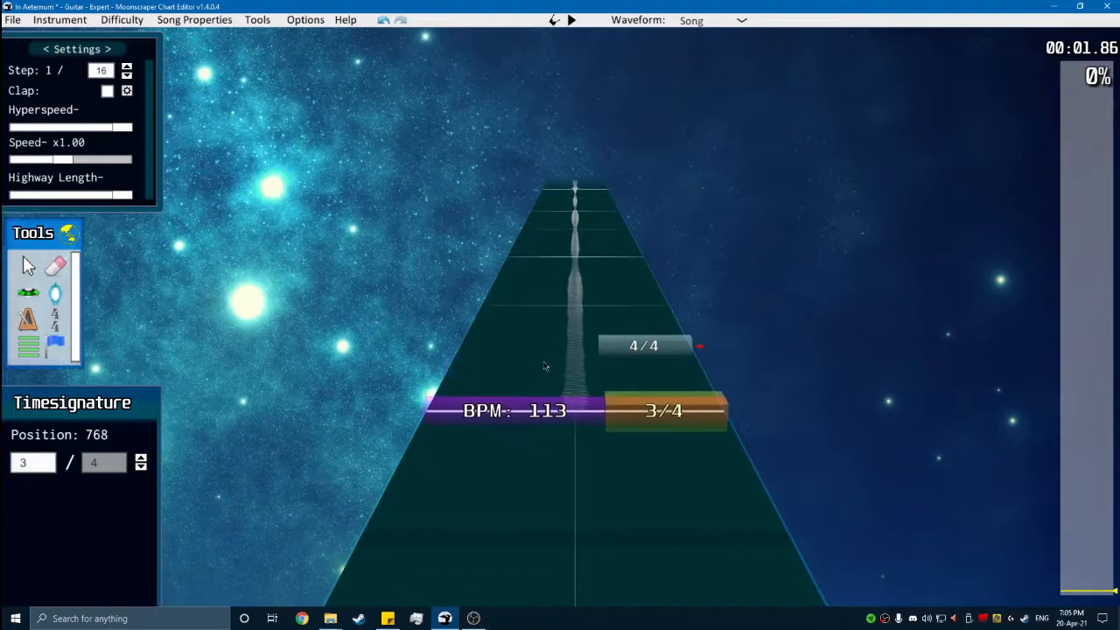
{"action": "key", "text": "space"}
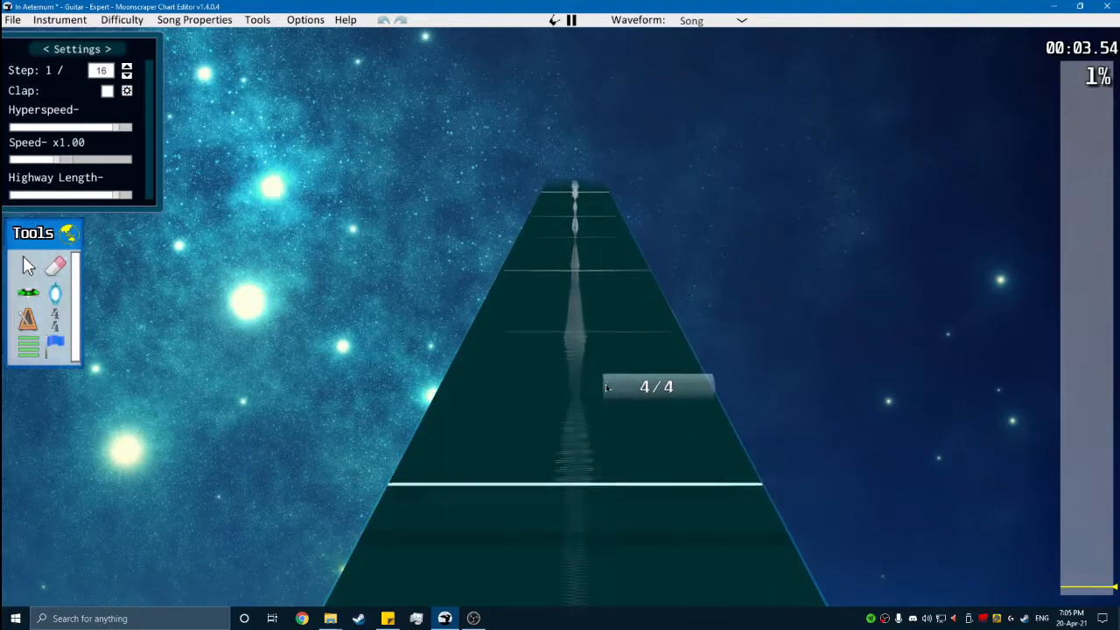
{"action": "key", "text": "space"}
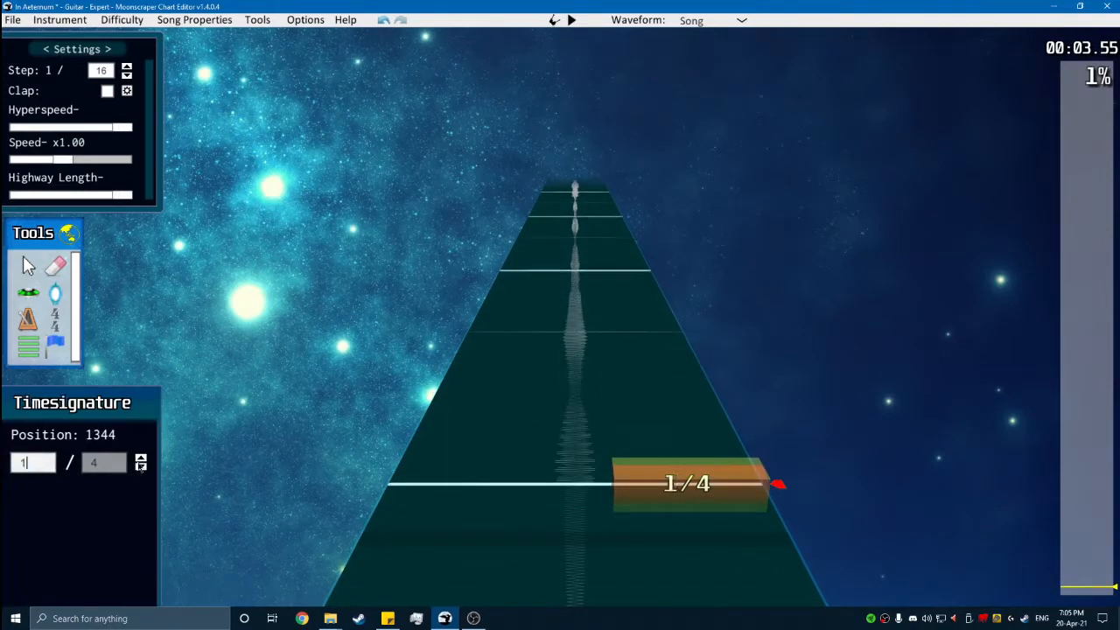
- Play through the measure starting at position 1344 and place a 4/4 time signature at position 1872
{"action": "key", "text": "space"}
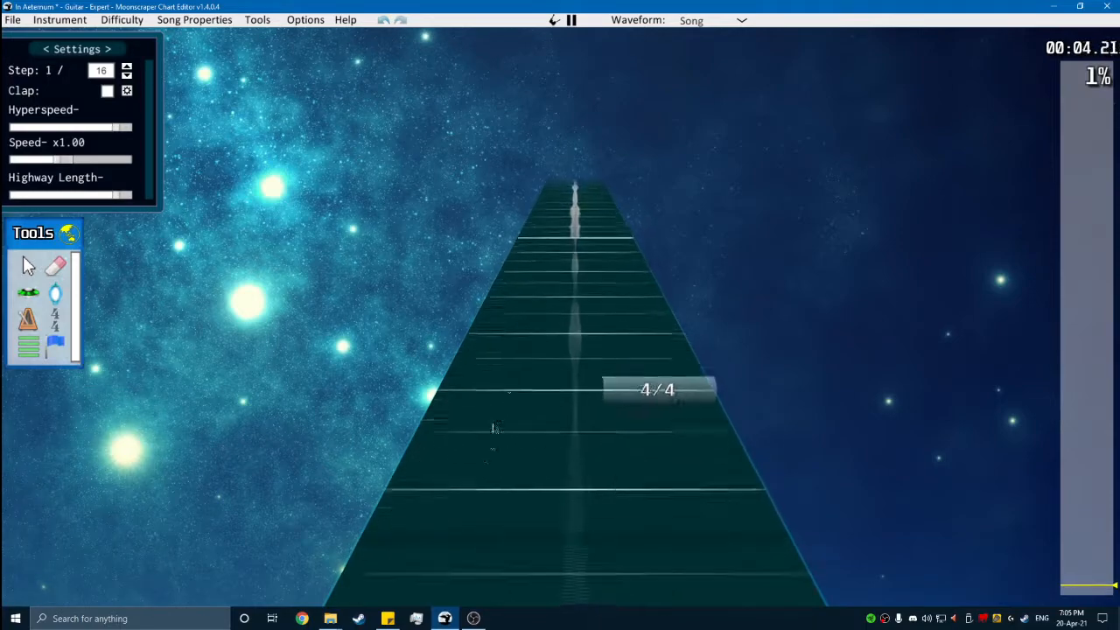
{"action": "key", "text": "space"}
{"action": "scroll", "coordinate": [595, 452], "scroll_direction": "down", "scroll_amount": 1}
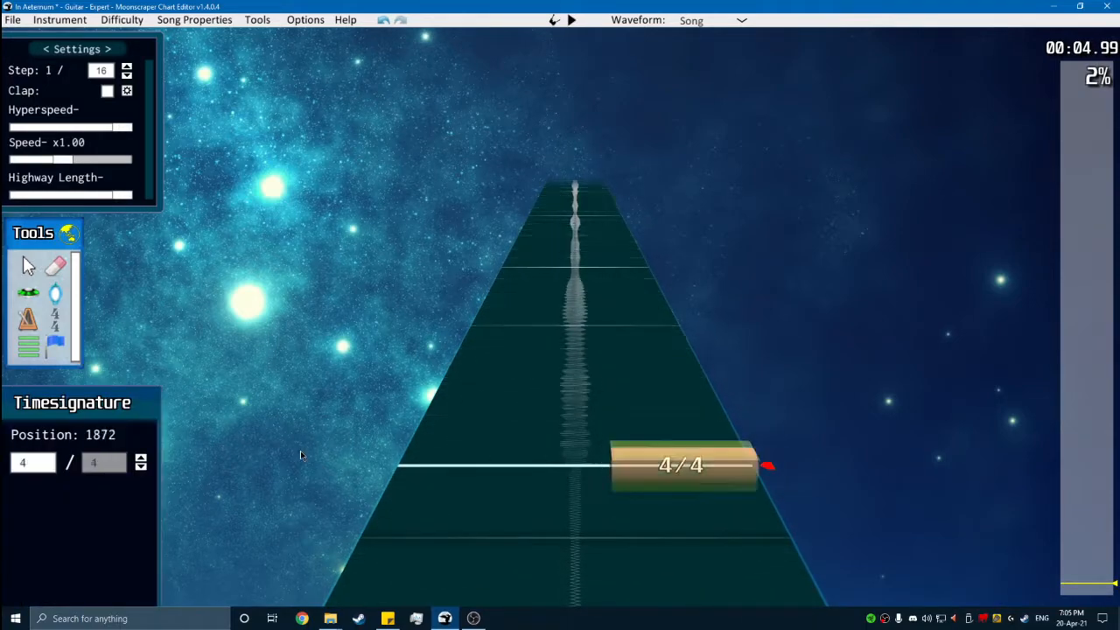
- Place an 11/16 time signature at position 2448 and play the song onward from it
{"action": "key", "text": "space"}
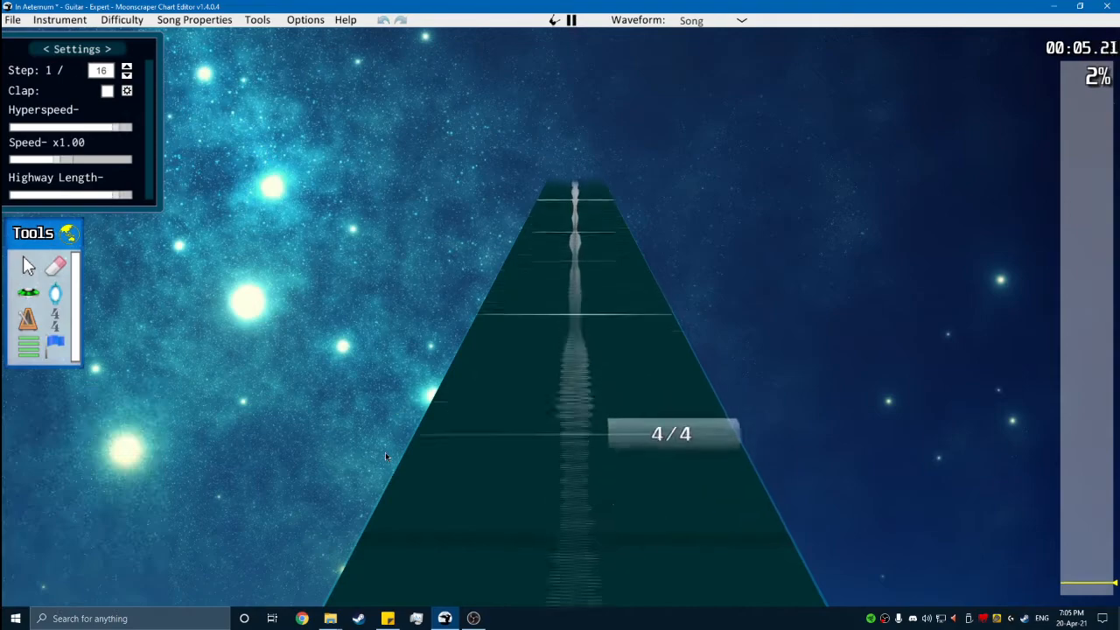
{"action": "key", "text": "space"}
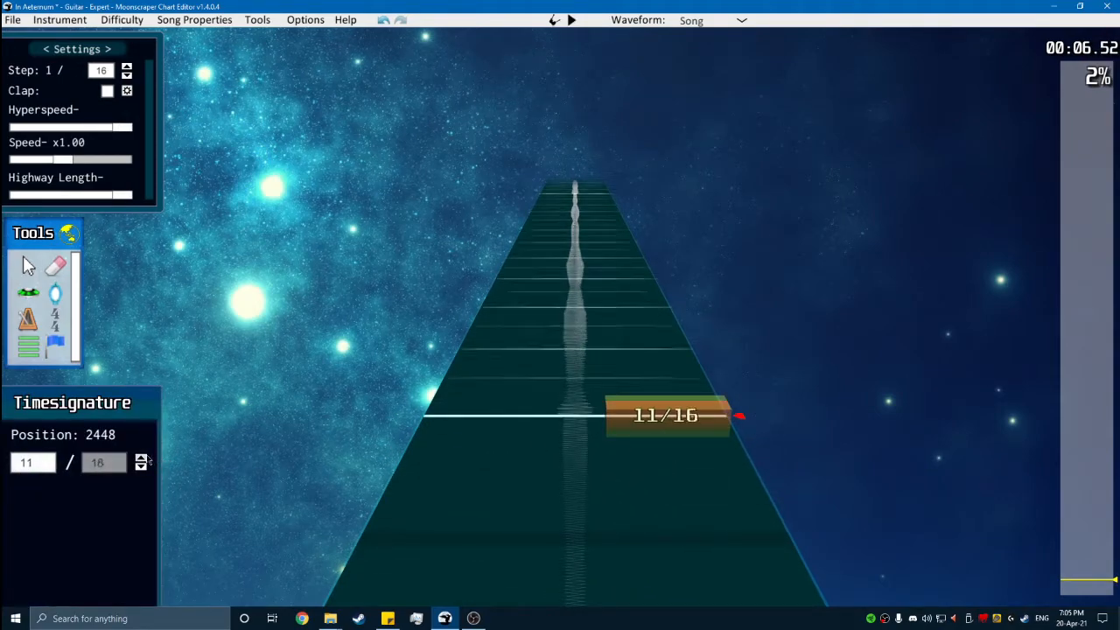
{"action": "scroll", "coordinate": [444, 388], "scroll_direction": "down", "scroll_amount": 1}
{"action": "key", "text": "space"}
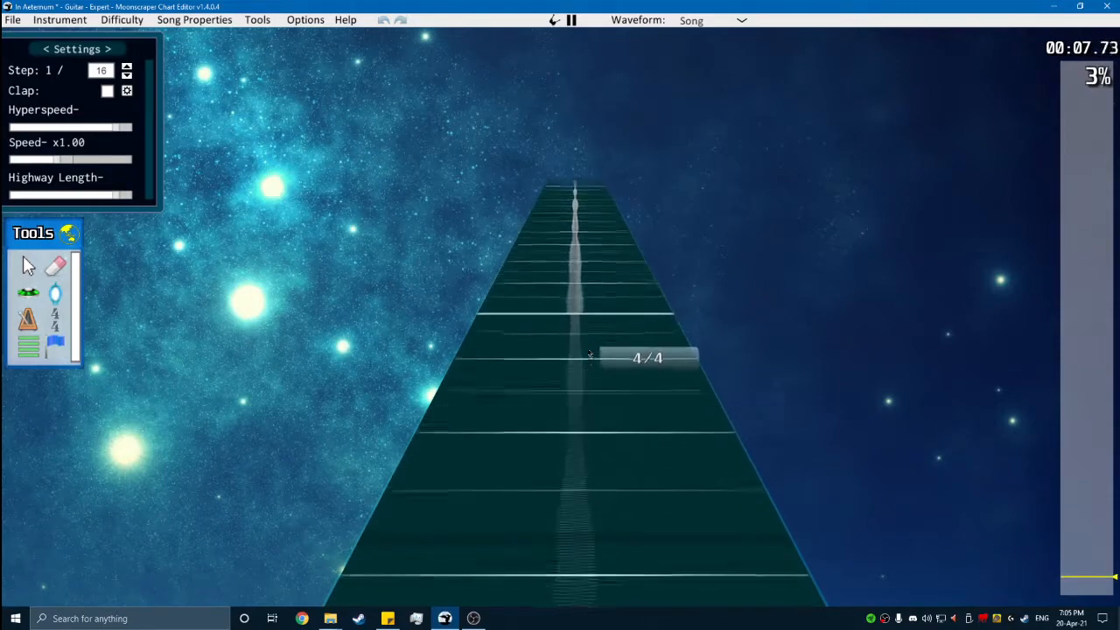
- Play through the measures before position 3552, place an 11/16 time signature there, and resume playback
{"action": "key", "text": "space"}
{"action": "scroll", "coordinate": [525, 392], "scroll_direction": "down", "scroll_amount": 1}
{"action": "key", "text": "space"}
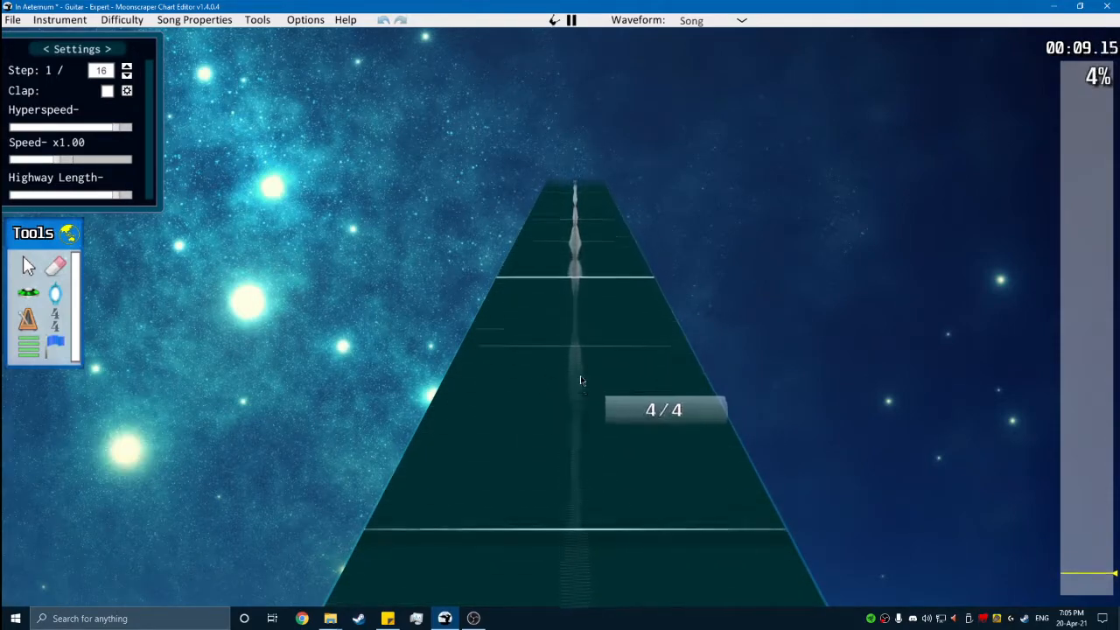
{"action": "key", "text": "space"}
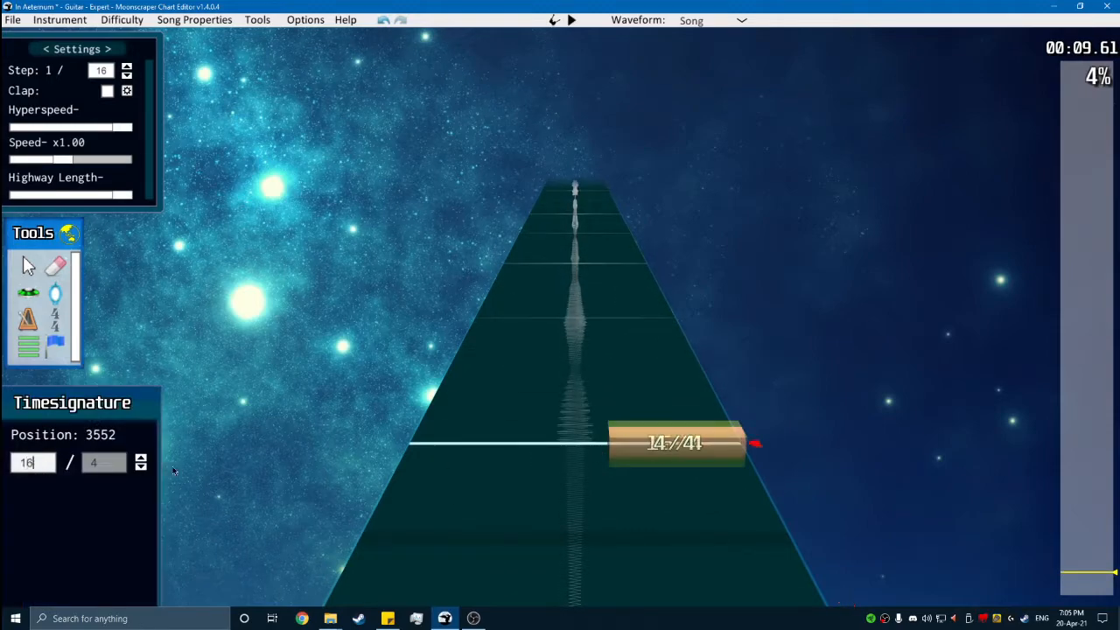
{"action": "key", "text": "space"}
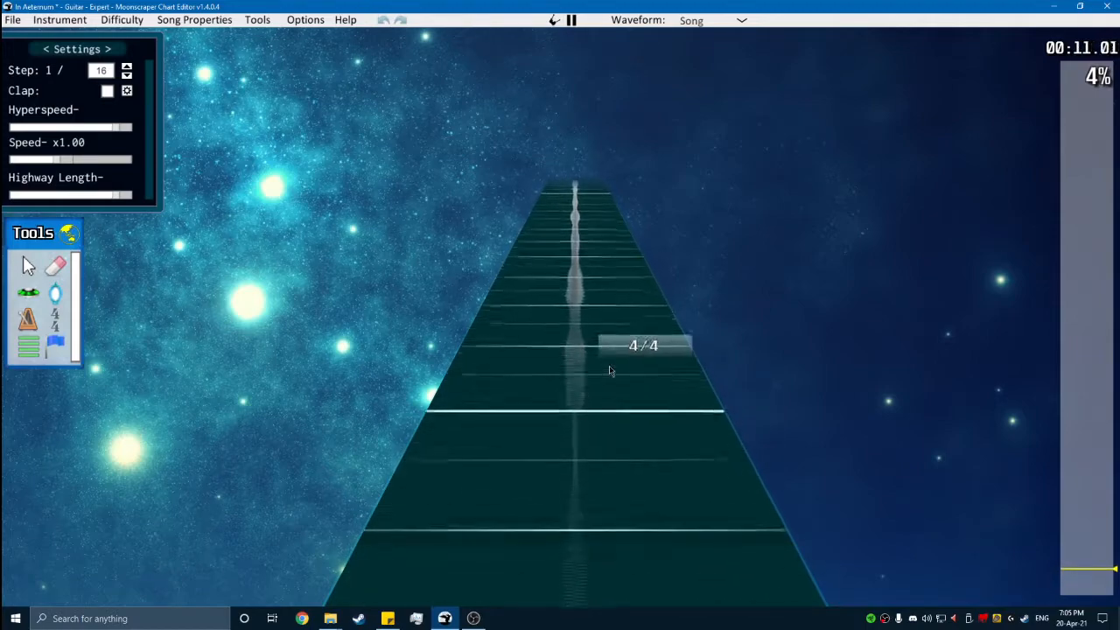
- Place a 3/4 time signature at position 4080 and play through the measure that follows it
{"action": "key", "text": "space"}
{"action": "type", "text": "3"}
{"action": "key", "text": "space"}
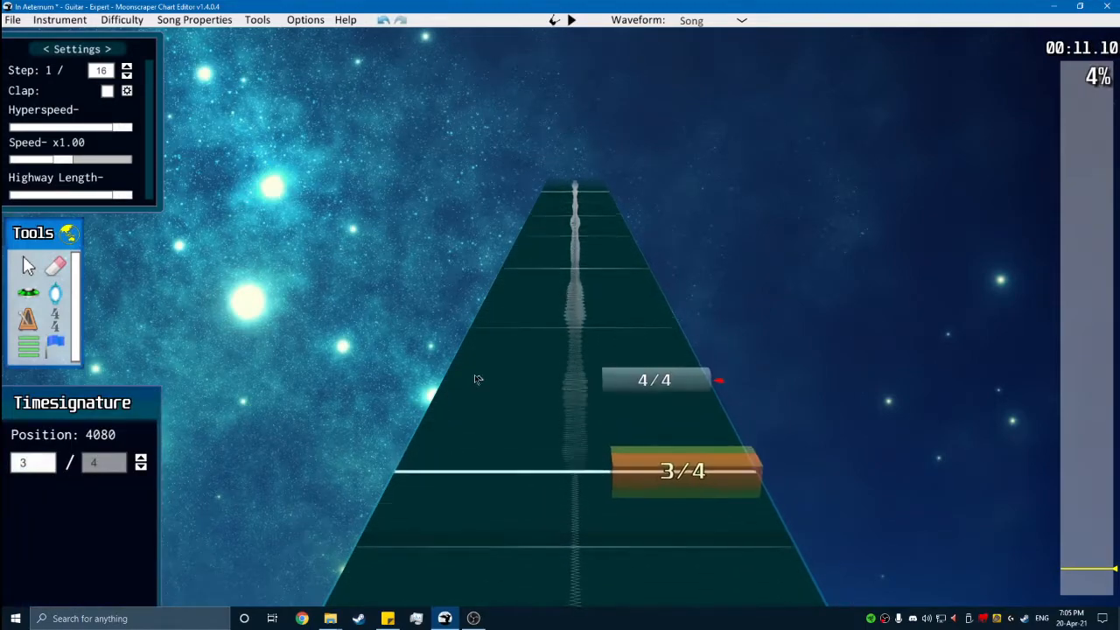
{"action": "key", "text": "space"}
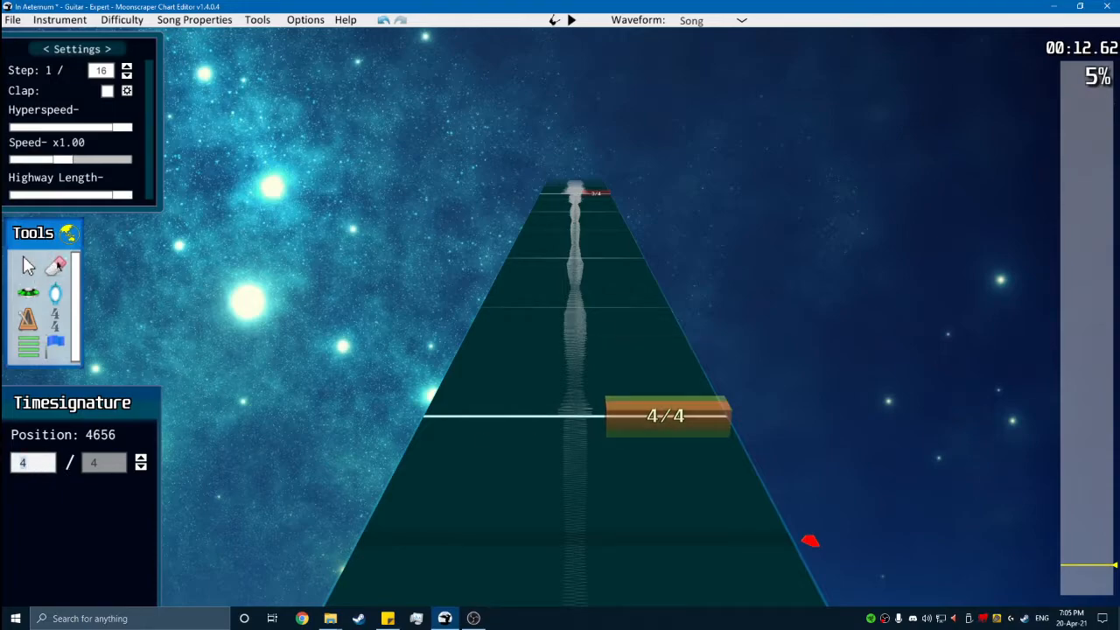
- Replay the measure before position 4656 and replace the 4/4 time signature there with 11/16
{"action": "key", "text": "Delete"}
{"action": "scroll", "coordinate": [617, 405], "scroll_direction": "down", "scroll_amount": 8}
{"action": "key", "text": "space"}
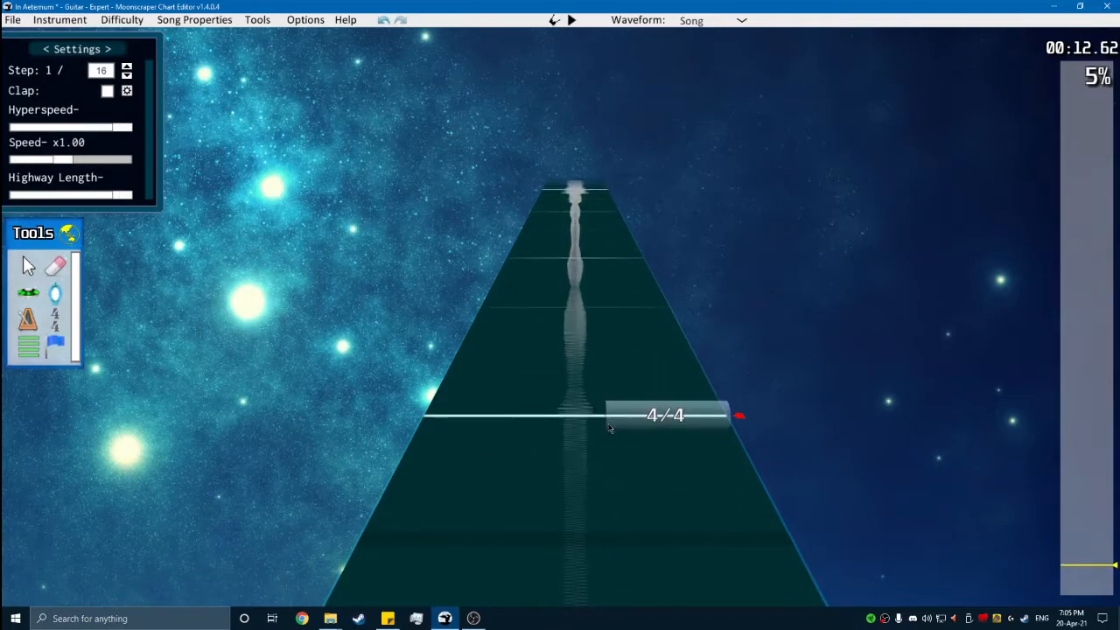
{"action": "left_click", "coordinate": [610, 427]}
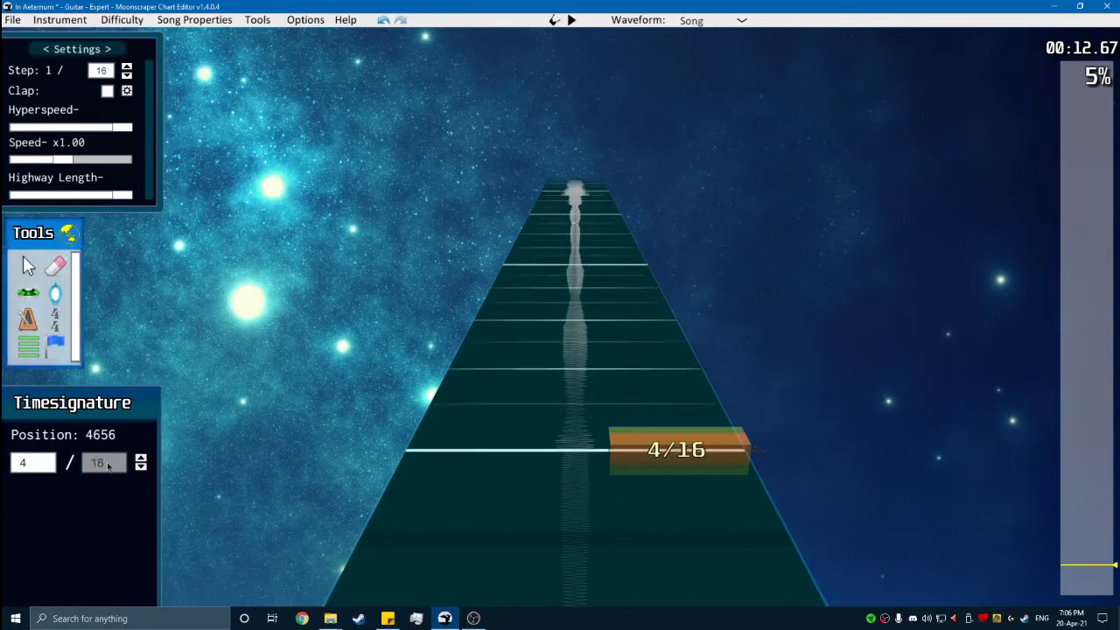
{"action": "type", "text": "11"}
{"action": "key", "text": "space"}
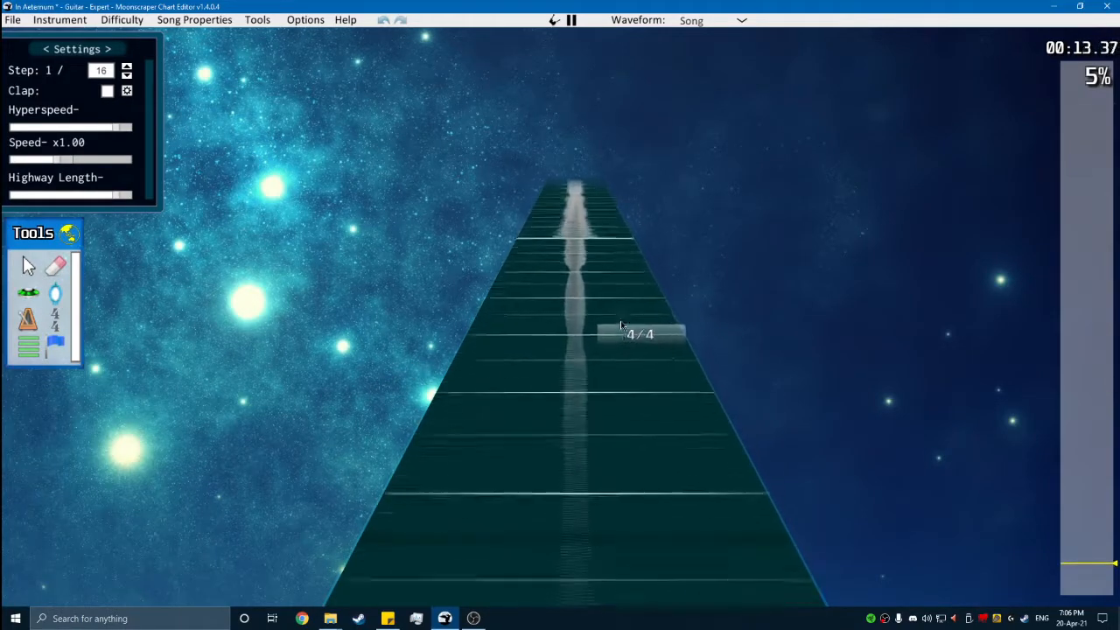
- Place a 3/4 time signature at position 5184 and play the song onward from it
{"action": "key", "text": "space"}
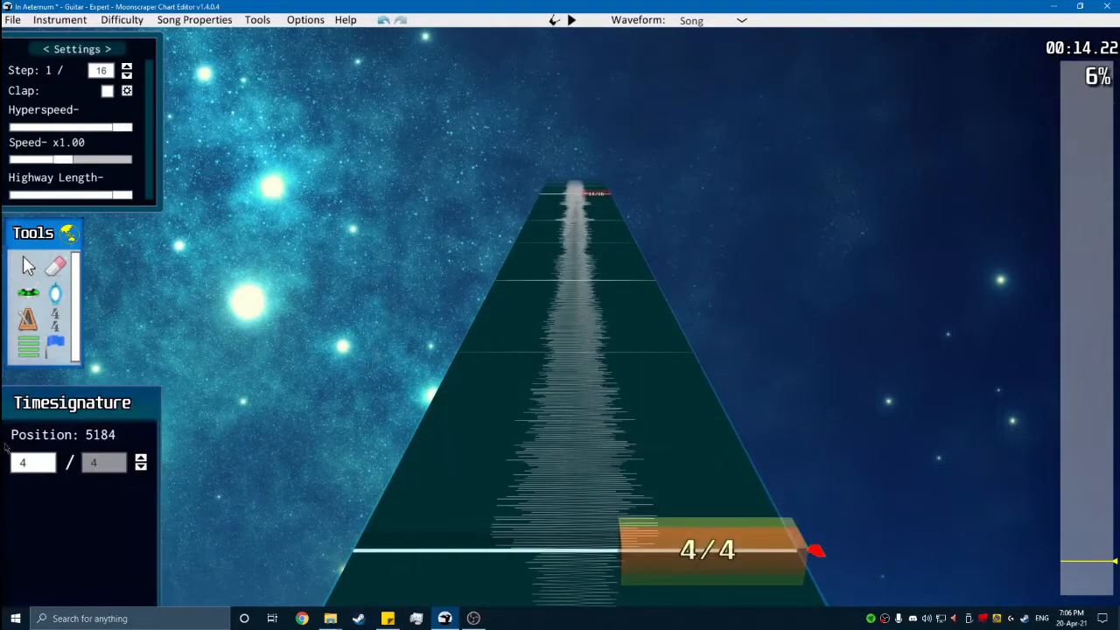
{"action": "type", "text": "3"}
{"action": "key", "text": "space"}
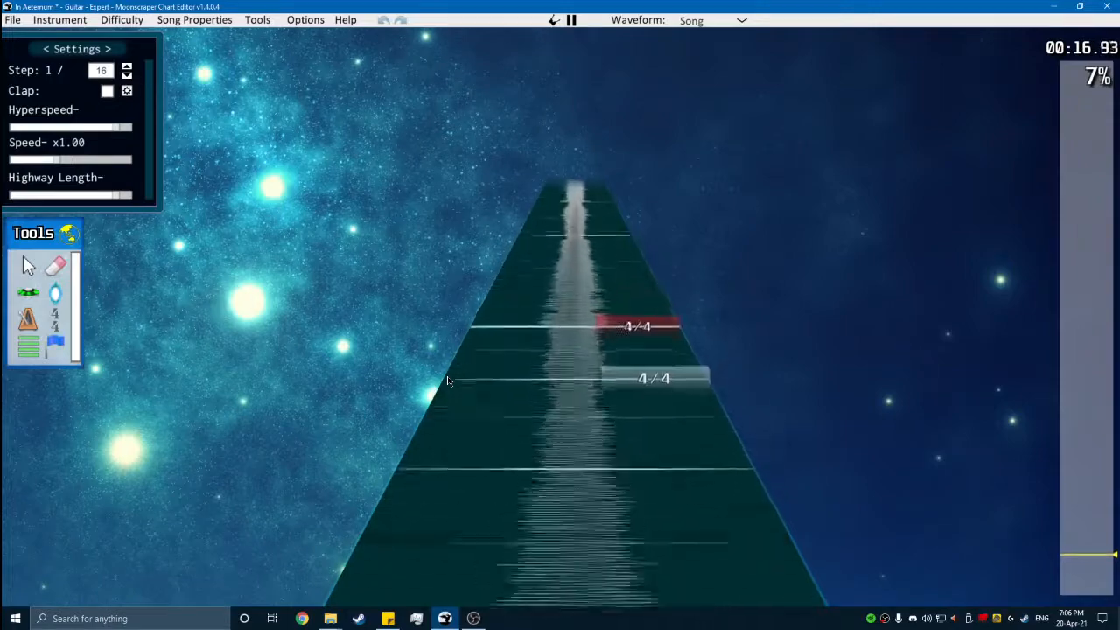
{"action": "key", "text": "space"}
- Go back to the 3/4 marker near 00:05 and examine how its measure line aligns with the waveform
{"action": "scroll", "coordinate": [782, 493], "scroll_direction": "down", "scroll_amount": 2}
{"action": "left_click", "coordinate": [1083, 582]}
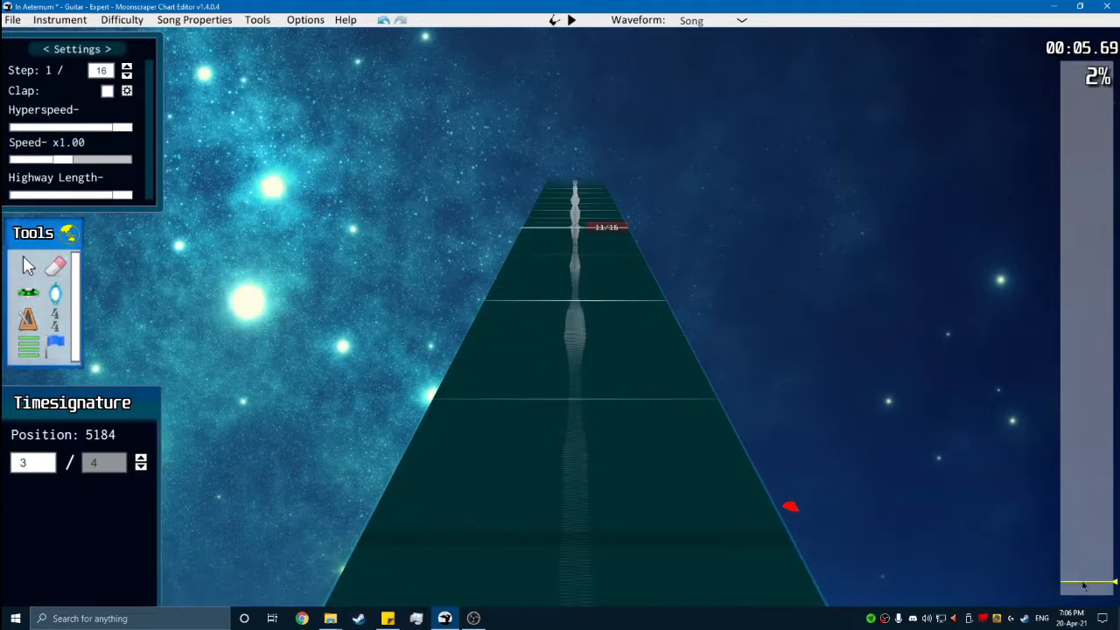
{"action": "left_click", "coordinate": [54, 319]}
{"action": "scroll", "coordinate": [787, 432], "scroll_direction": "down", "scroll_amount": 2}
{"action": "scroll", "coordinate": [786, 431], "scroll_direction": "up", "scroll_amount": 1}
{"action": "scroll", "coordinate": [787, 432], "scroll_direction": "down", "scroll_amount": 1}
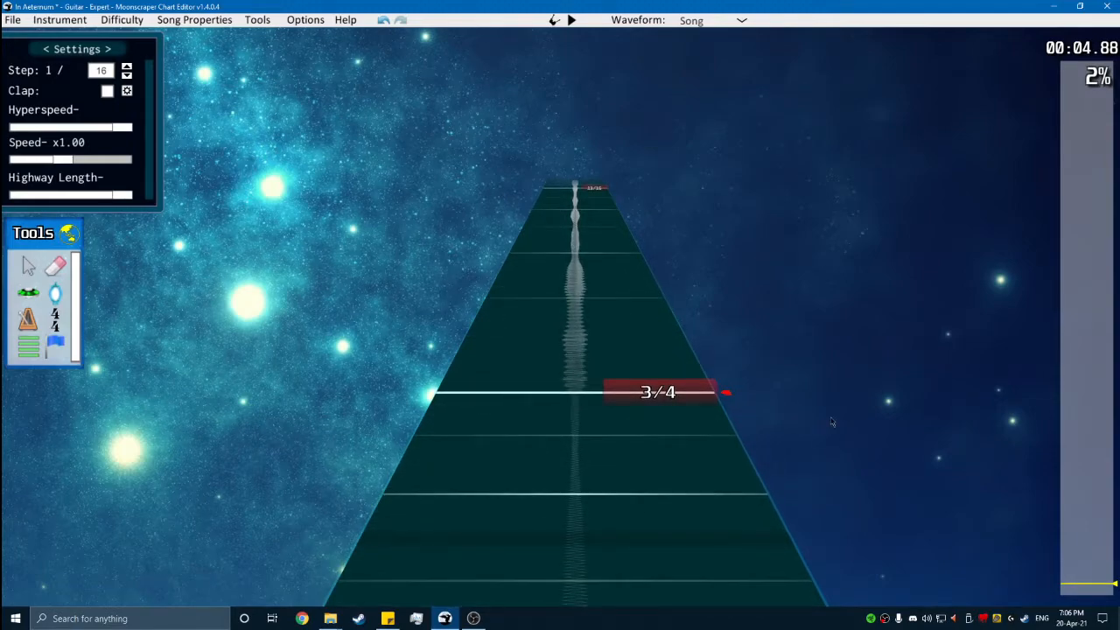
{"action": "scroll", "coordinate": [758, 368], "scroll_direction": "up", "scroll_amount": 1}
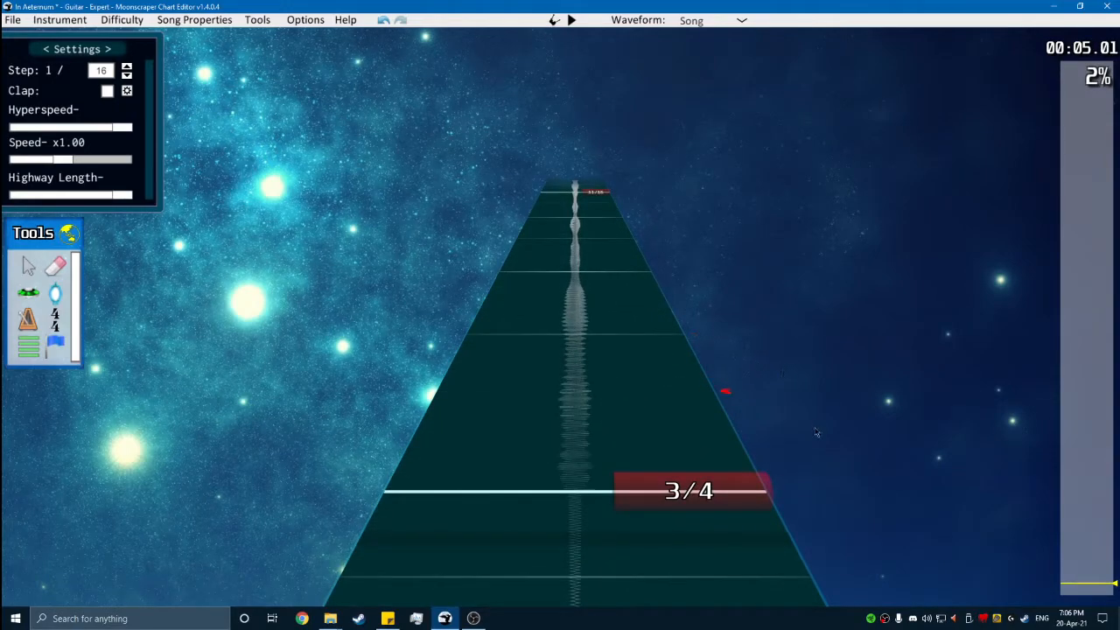
{"action": "scroll", "coordinate": [815, 431], "scroll_direction": "up", "scroll_amount": 2}
{"action": "scroll", "coordinate": [817, 426], "scroll_direction": "down", "scroll_amount": 1}
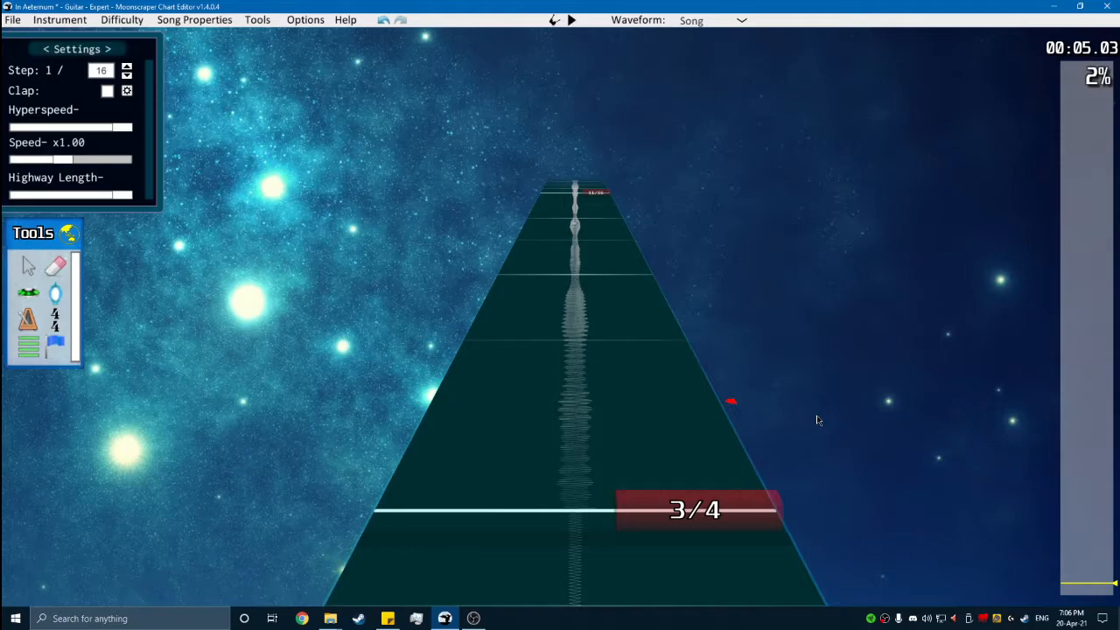
{"action": "scroll", "coordinate": [819, 416], "scroll_direction": "up", "scroll_amount": 1}
{"action": "scroll", "coordinate": [815, 421], "scroll_direction": "down", "scroll_amount": 1}
{"action": "scroll", "coordinate": [815, 419], "scroll_direction": "up", "scroll_amount": 1}
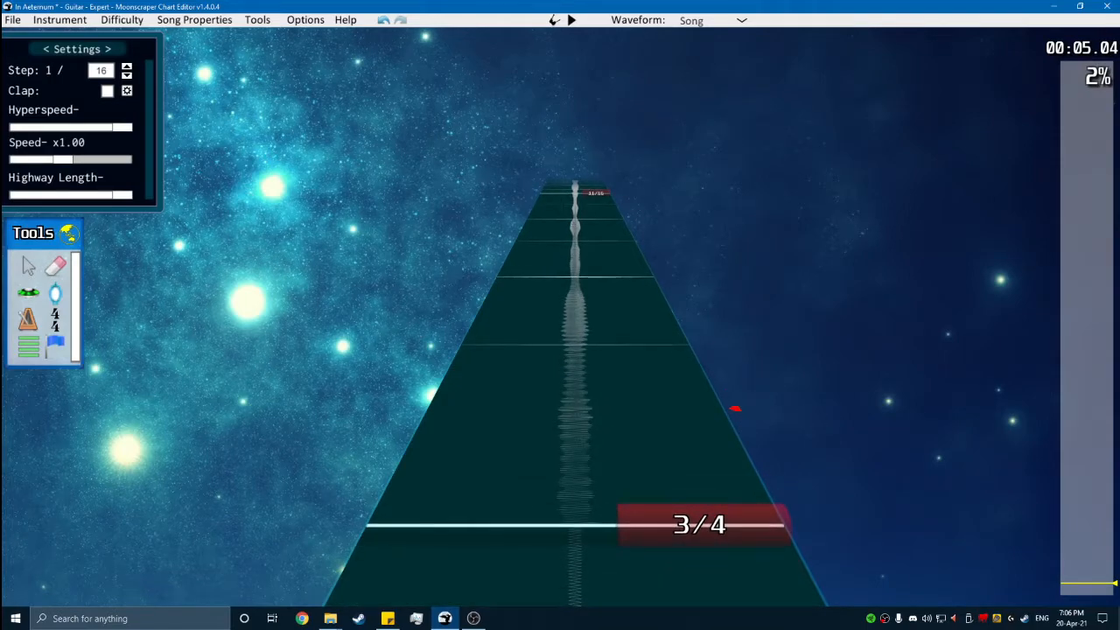
{"action": "scroll", "coordinate": [821, 418], "scroll_direction": "down", "scroll_amount": 1}
{"action": "left_click", "coordinate": [733, 514]}
{"action": "left_click", "coordinate": [672, 442]}
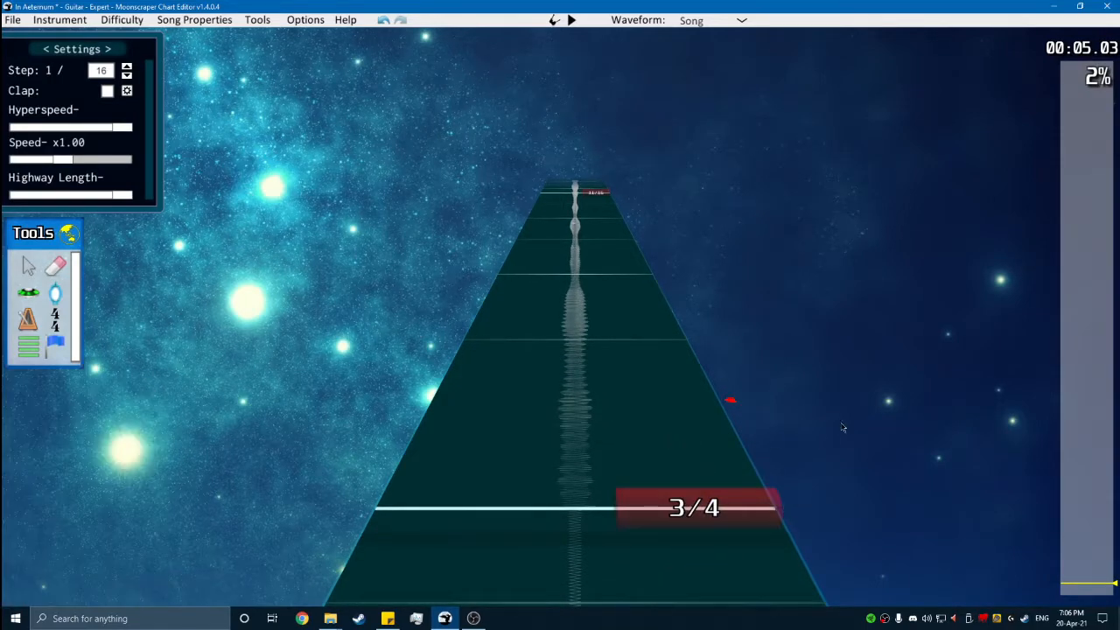
- Play the song from the 3/4 marker near 00:05 and examine the 11/16 marker at position 3552 against the waveform
{"action": "key", "text": "space"}
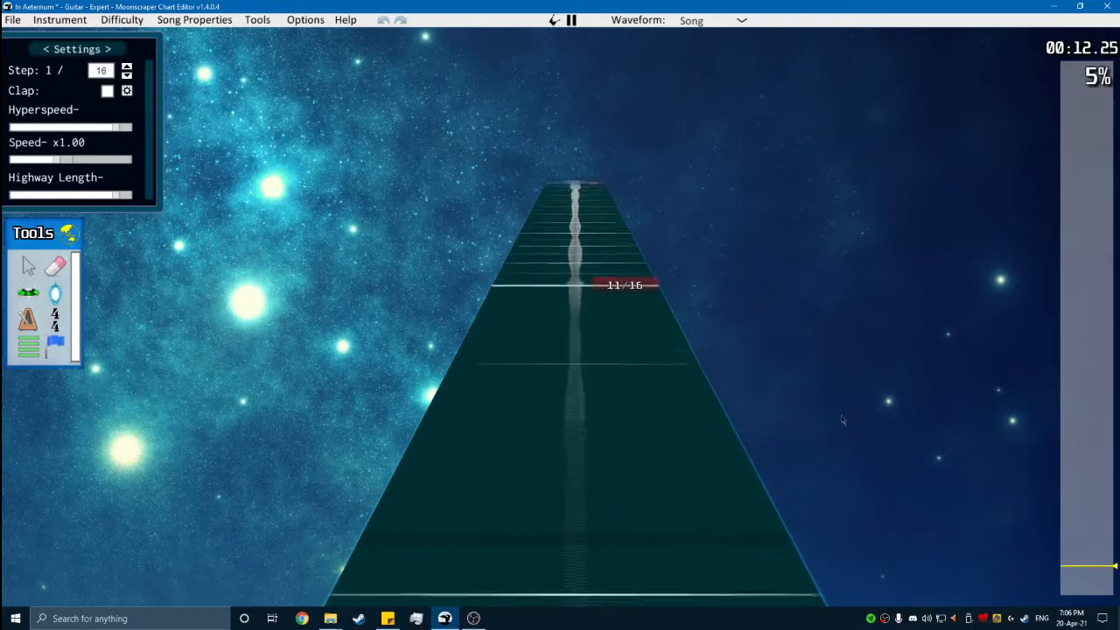
{"action": "scroll", "coordinate": [841, 455], "scroll_direction": "up", "scroll_amount": 10}
{"action": "scroll", "coordinate": [762, 458], "scroll_direction": "up", "scroll_amount": 1}
{"action": "scroll", "coordinate": [707, 443], "scroll_direction": "down", "scroll_amount": 1}
{"action": "left_click", "coordinate": [705, 429]}
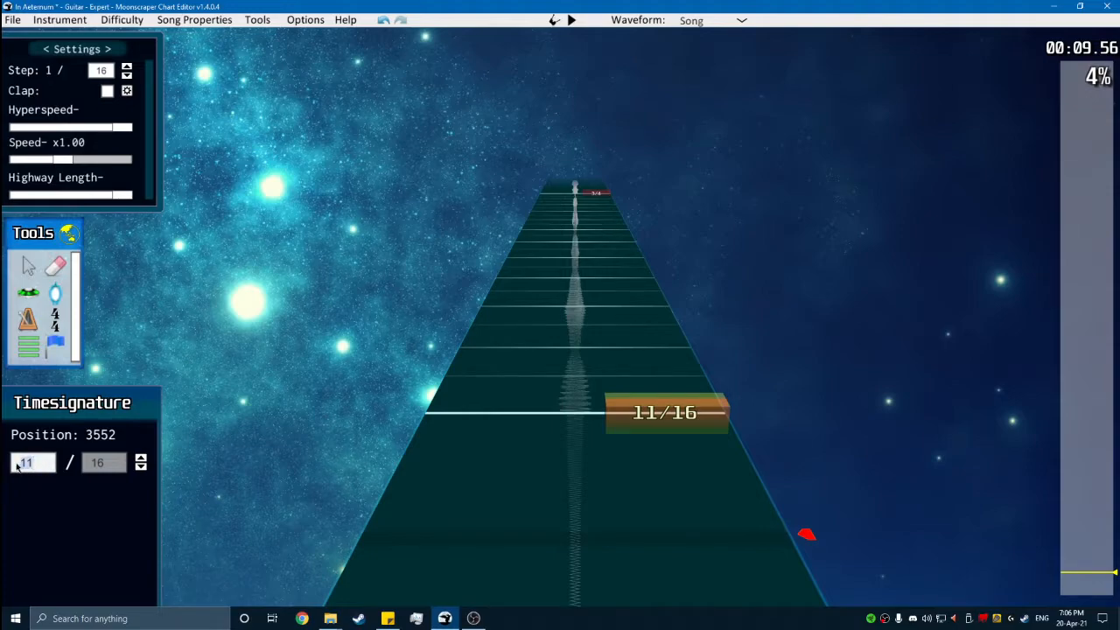
{"action": "scroll", "coordinate": [306, 467], "scroll_direction": "up", "scroll_amount": 6}
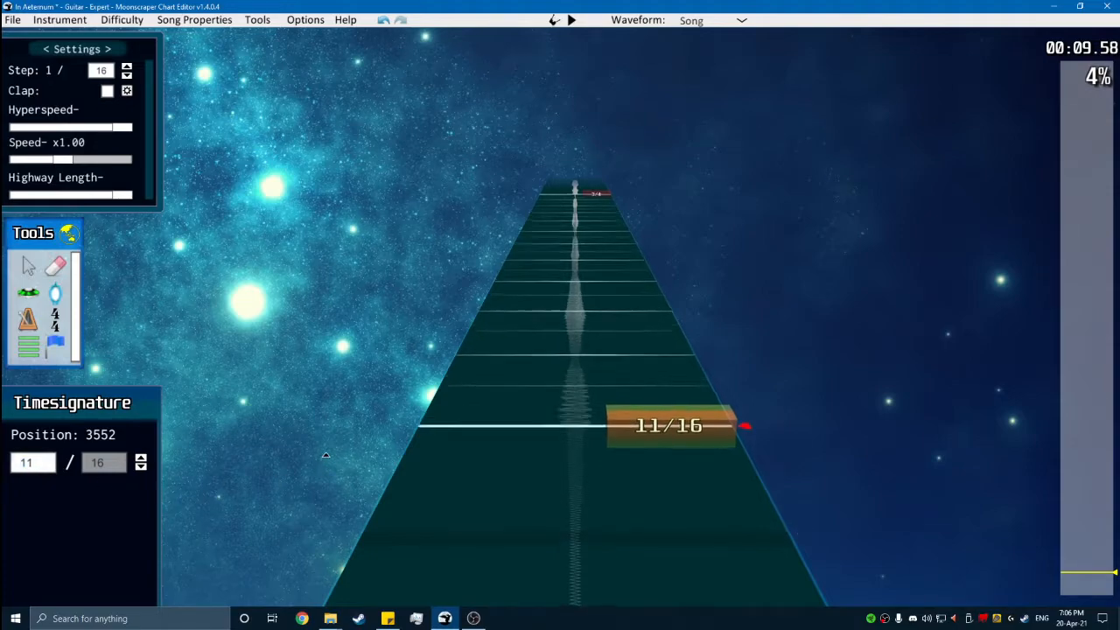
{"action": "left_click", "coordinate": [613, 216]}
{"action": "scroll", "coordinate": [647, 476], "scroll_direction": "down", "scroll_amount": 1}
{"action": "left_click", "coordinate": [680, 503]}
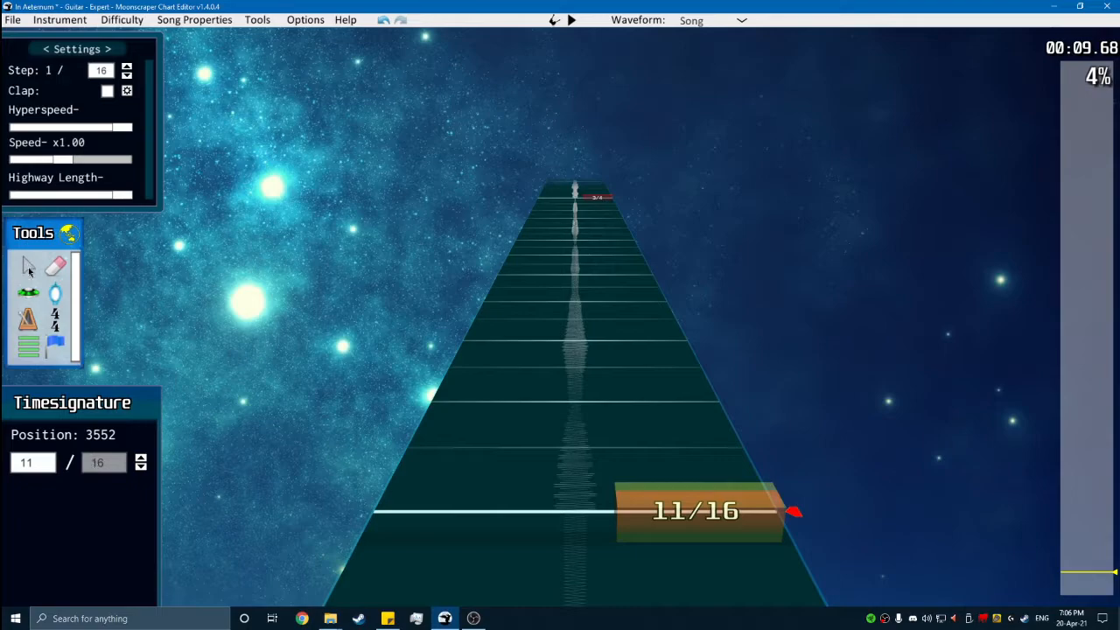
- Examine how the 3/4 marker at position 4080 lines up with the waveform
{"action": "left_click", "coordinate": [642, 309]}
{"action": "scroll", "coordinate": [642, 309], "scroll_direction": "up", "scroll_amount": 10}
{"action": "scroll", "coordinate": [717, 450], "scroll_direction": "down", "scroll_amount": 1}
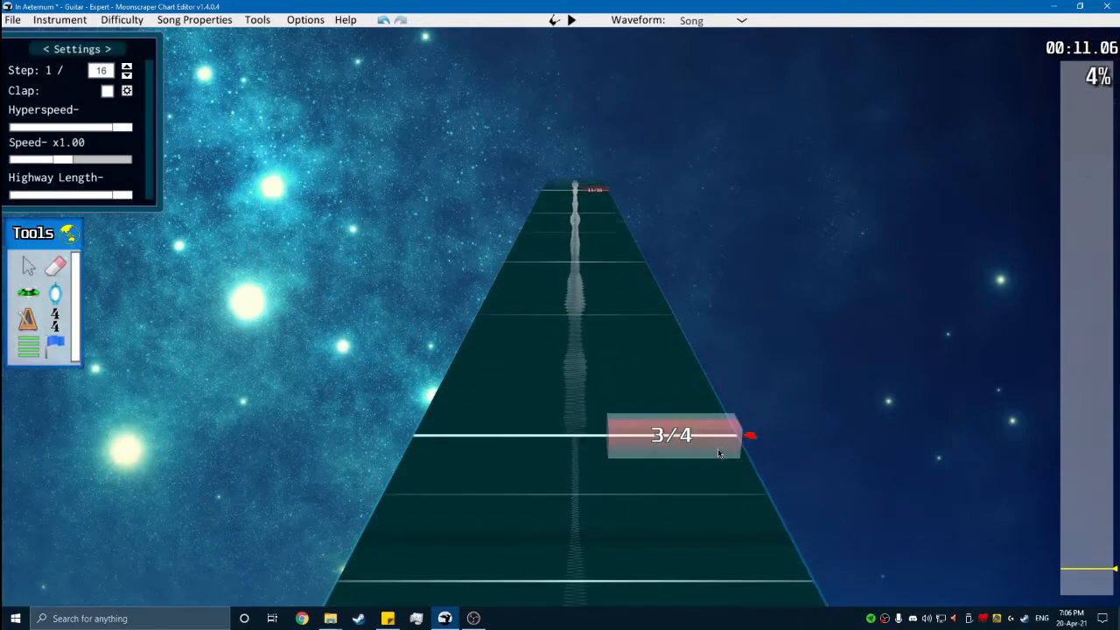
{"action": "left_click", "coordinate": [710, 448]}
{"action": "left_click", "coordinate": [751, 378]}
{"action": "scroll", "coordinate": [788, 369], "scroll_direction": "up", "scroll_amount": 1}
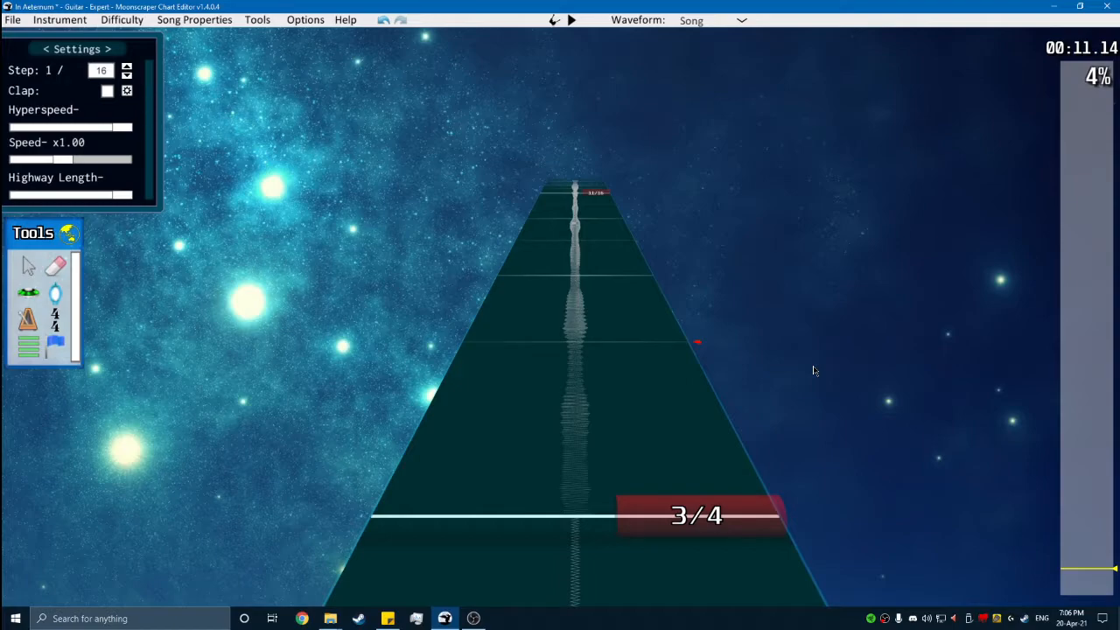
{"action": "left_click", "coordinate": [705, 516]}
{"action": "left_click", "coordinate": [820, 507]}
- Return to the 11/16 marker at position 3552 and check its alignment with the waveform again
{"action": "scroll", "coordinate": [734, 493], "scroll_direction": "down", "scroll_amount": 10}
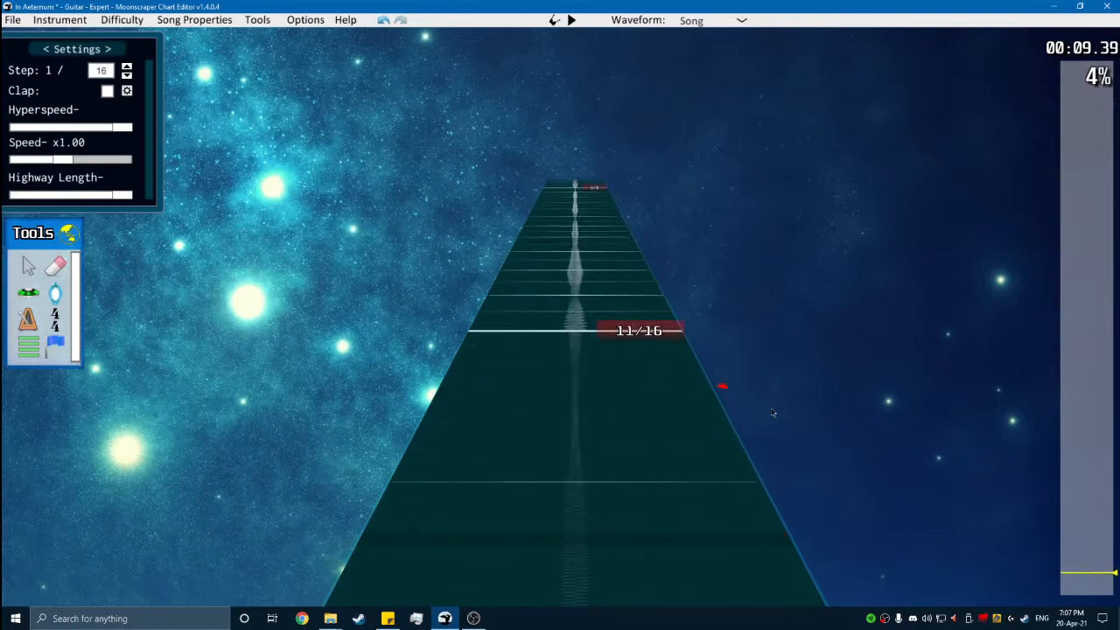
{"action": "left_click", "coordinate": [734, 494]}
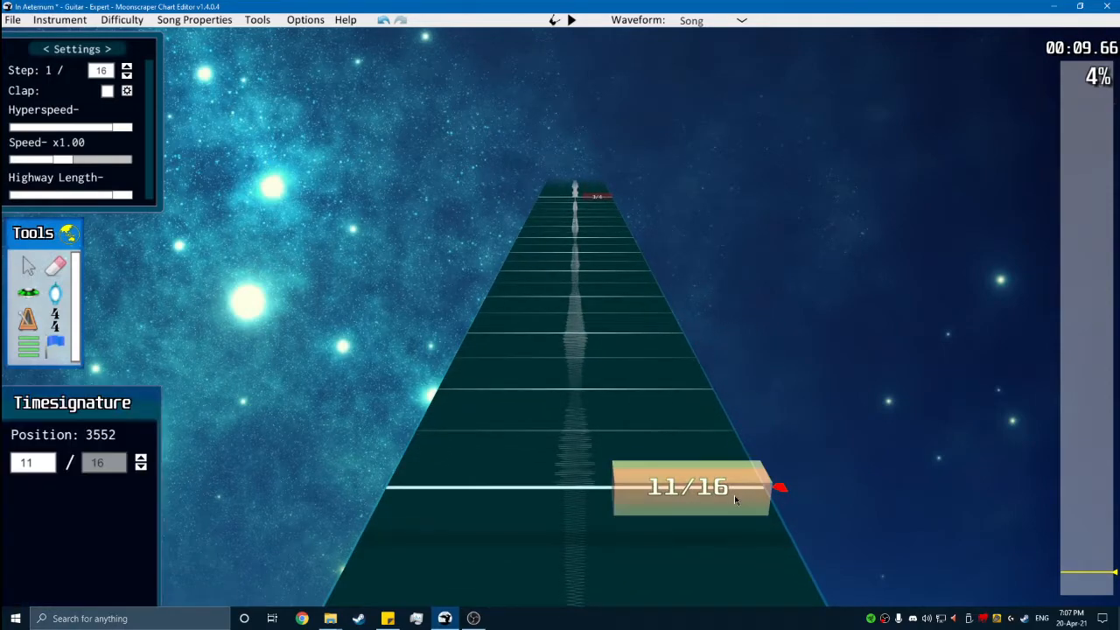
{"action": "left_click", "coordinate": [803, 500]}
{"action": "scroll", "coordinate": [822, 506], "scroll_direction": "up", "scroll_amount": 1}
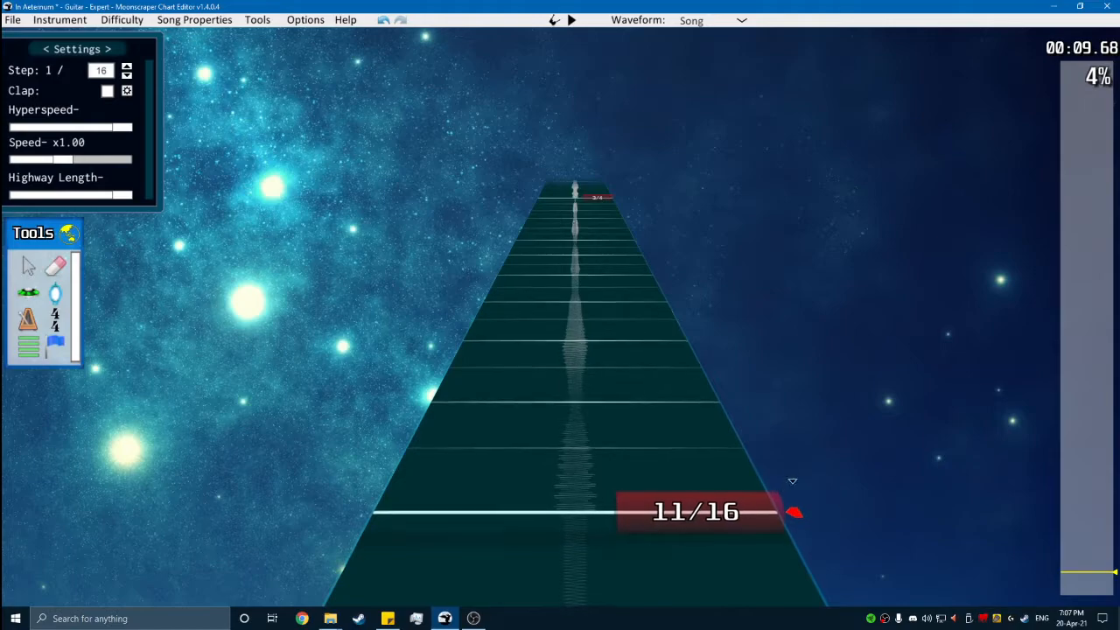
- Follow the 11/16 measure to the 3/4 marker at position 4080 and play part of the measure after it
{"action": "scroll", "coordinate": [787, 479], "scroll_direction": "up", "scroll_amount": 1}
{"action": "scroll", "coordinate": [691, 432], "scroll_direction": "up", "scroll_amount": 5}
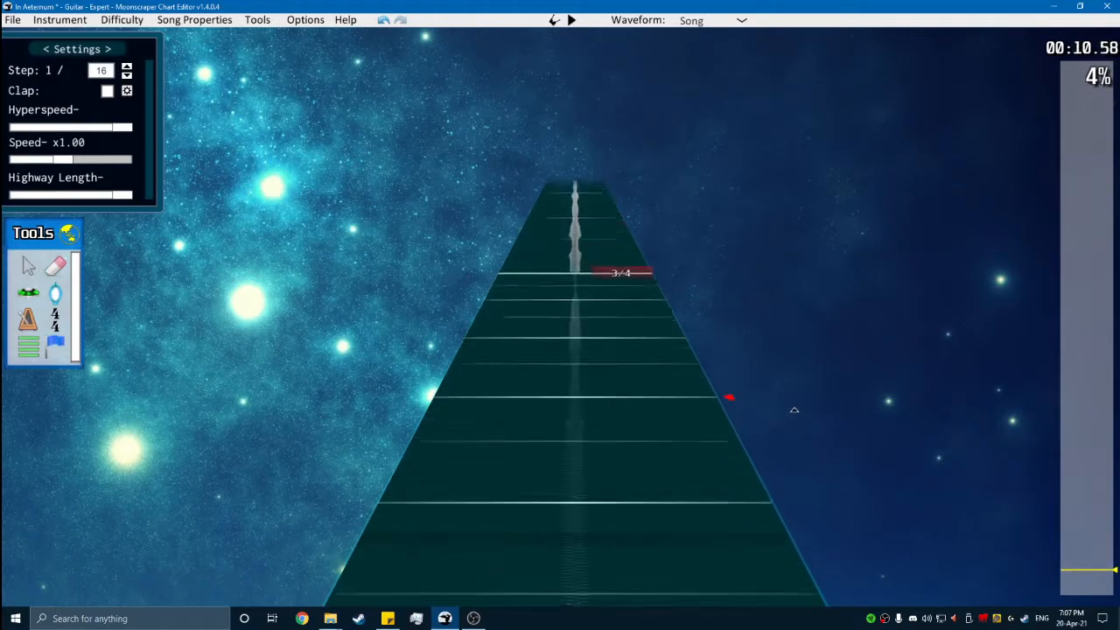
{"action": "left_click", "coordinate": [682, 429]}
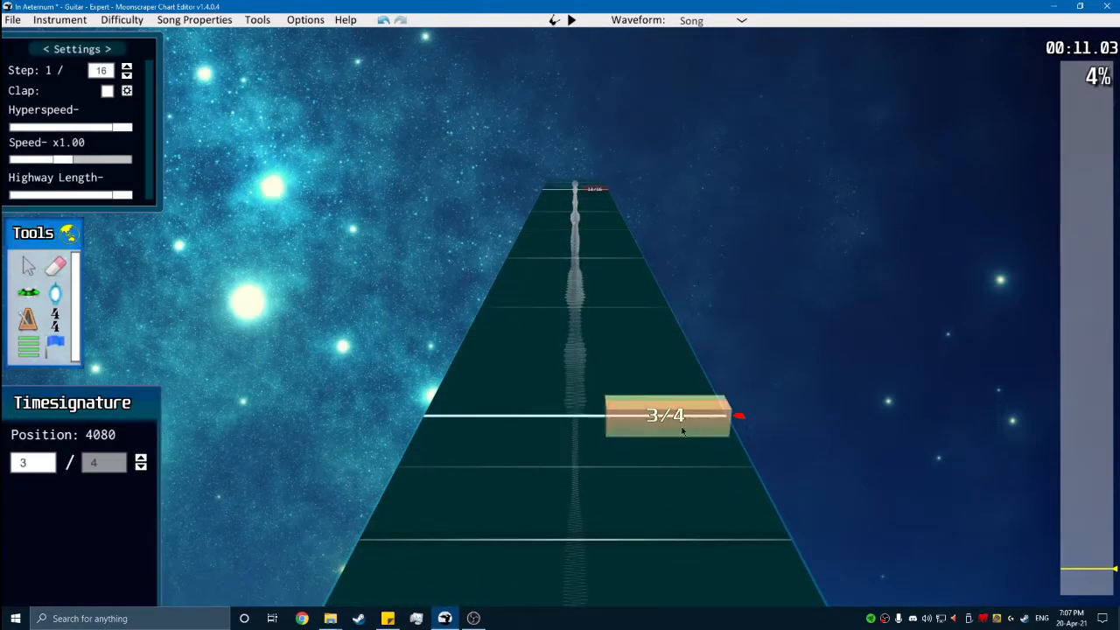
{"action": "left_click", "coordinate": [527, 412]}
{"action": "scroll", "coordinate": [534, 411], "scroll_direction": "up", "scroll_amount": 3}
{"action": "scroll", "coordinate": [542, 389], "scroll_direction": "up", "scroll_amount": 1}
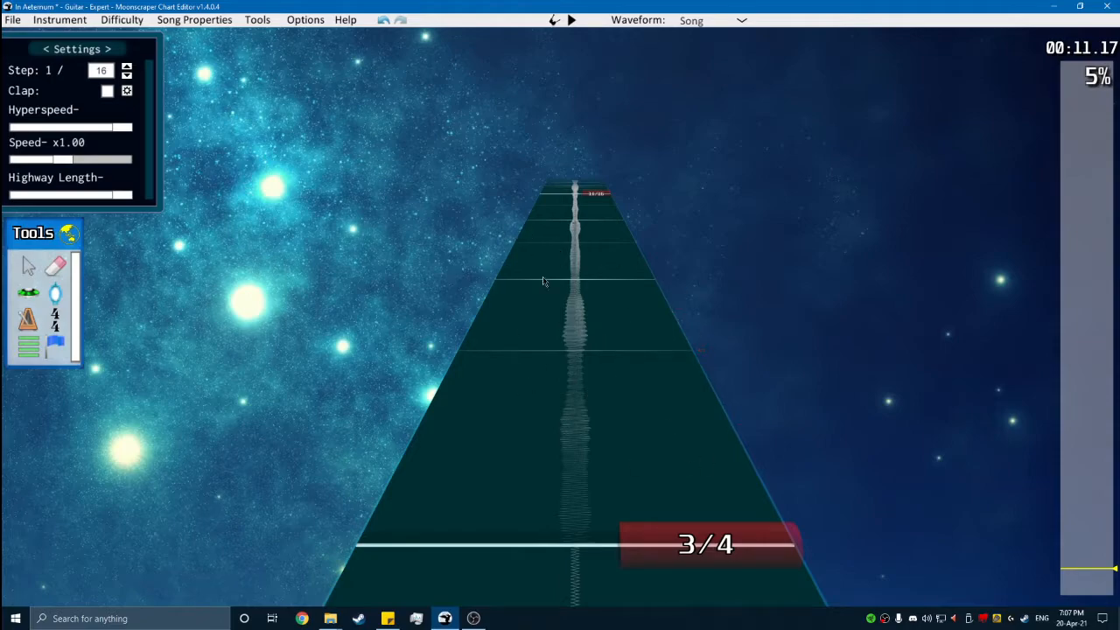
{"action": "key", "text": "space"}
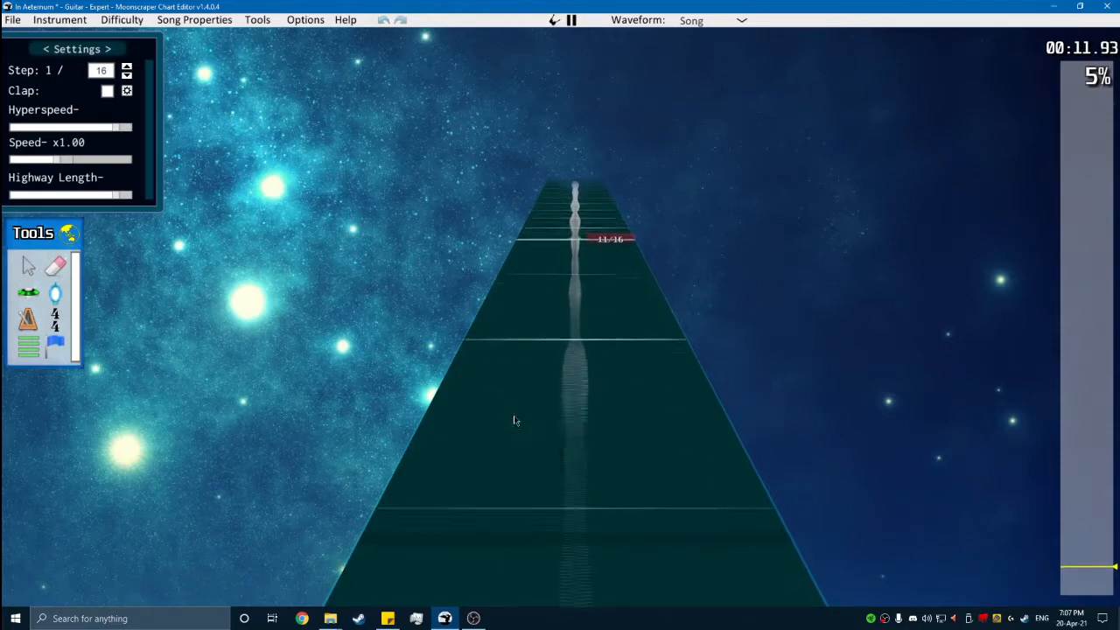
{"action": "key", "text": "space"}
- Compare the measure line of the 11/16 marker at position 3552 with the waveform once more
{"action": "scroll", "coordinate": [551, 465], "scroll_direction": "down", "scroll_amount": 8}
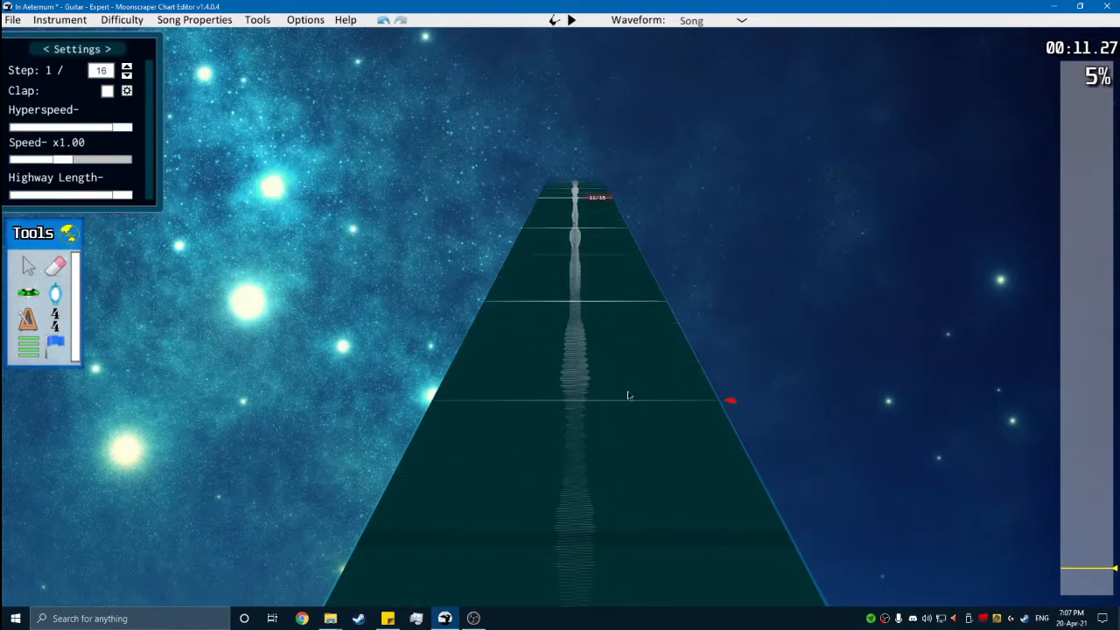
{"action": "scroll", "coordinate": [700, 376], "scroll_direction": "down", "scroll_amount": 6}
{"action": "scroll", "coordinate": [687, 468], "scroll_direction": "up", "scroll_amount": 4}
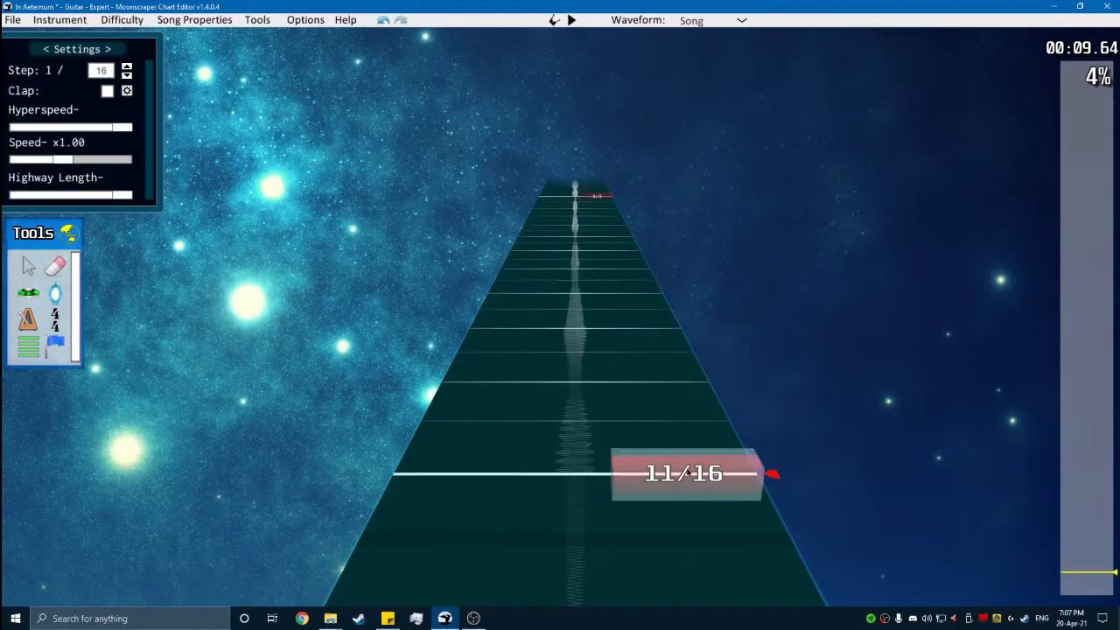
{"action": "left_click", "coordinate": [688, 474]}
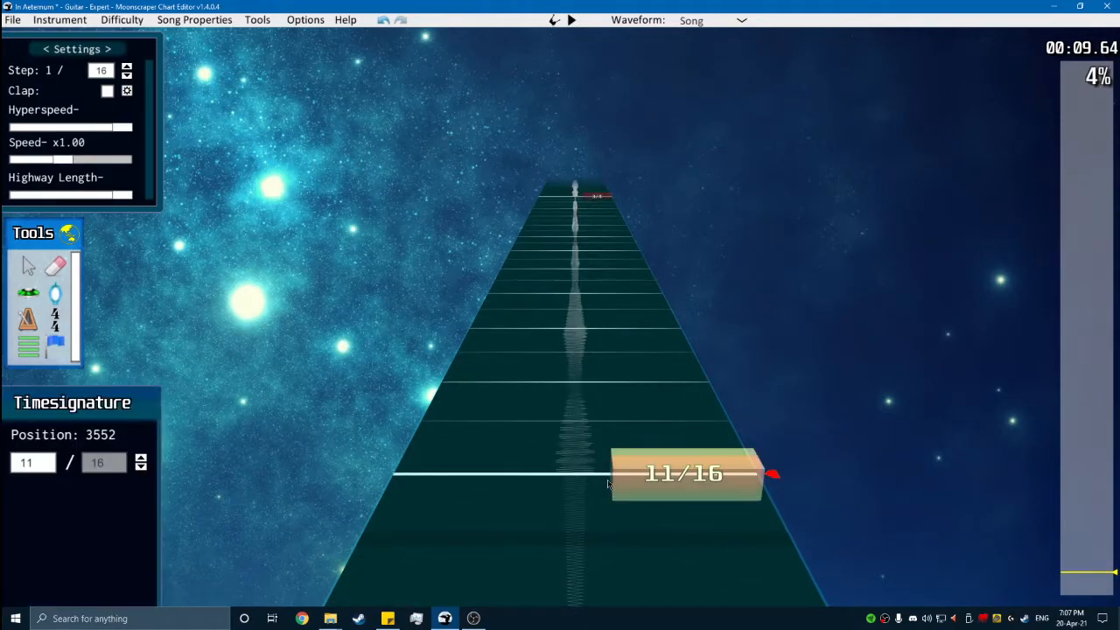
{"action": "left_click", "coordinate": [673, 533]}
{"action": "scroll", "coordinate": [878, 405], "scroll_direction": "down", "scroll_amount": 1}
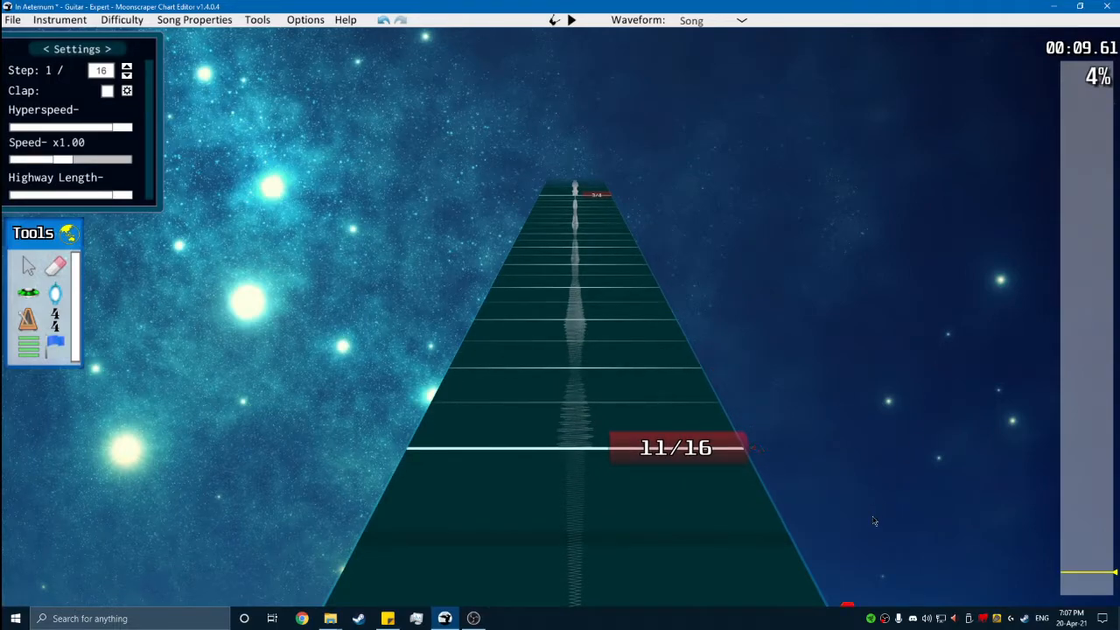
- Add a section named "Intro" beside the 113 BPM marker at position 768
{"action": "left_click_drag", "start_coordinate": [1071, 580], "coordinate": [1072, 591]}
{"action": "scroll", "coordinate": [848, 569], "scroll_direction": "down", "scroll_amount": 2}
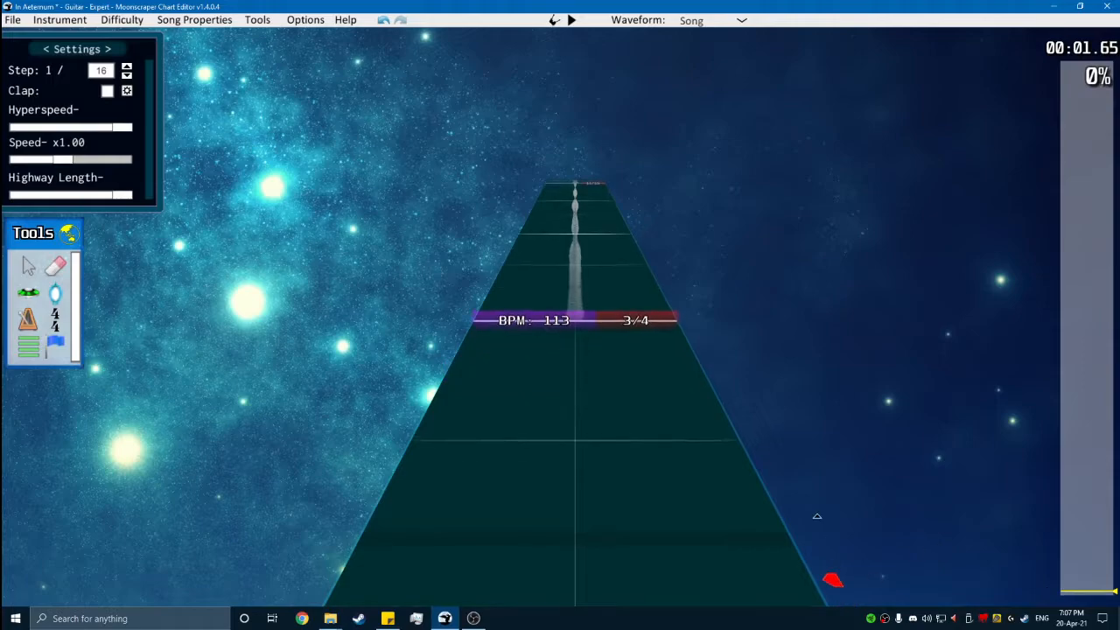
{"action": "scroll", "coordinate": [807, 500], "scroll_direction": "up", "scroll_amount": 2}
{"action": "left_click", "coordinate": [26, 356]}
{"action": "left_click", "coordinate": [510, 382]}
{"action": "left_click", "coordinate": [104, 471]}
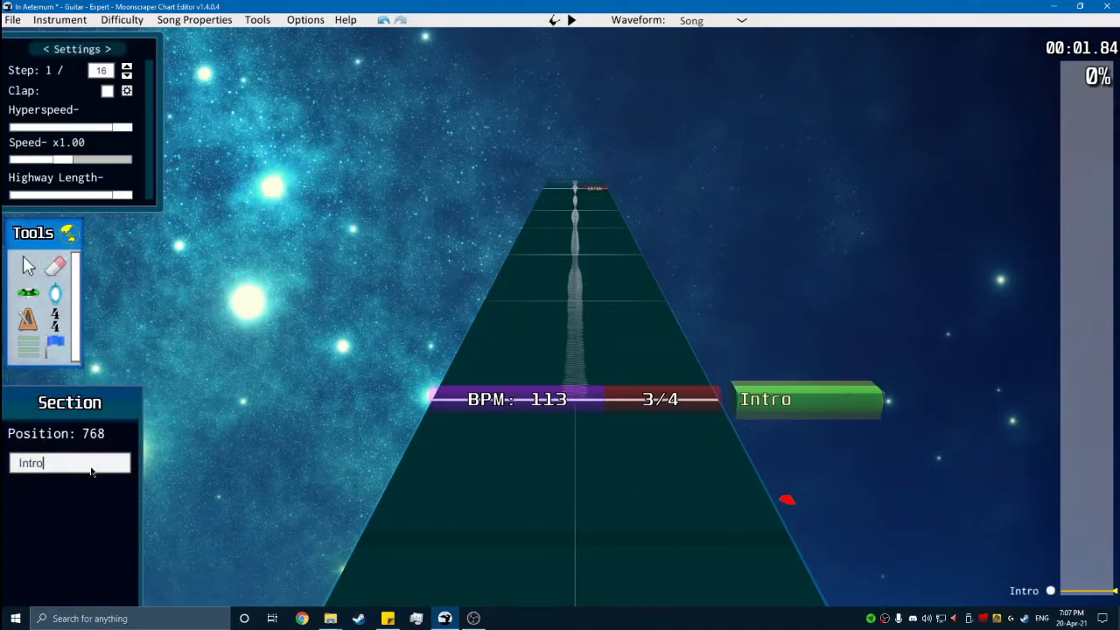
- Place a sustained green tap note from the Intro marker at position 768 and enable the note clap
{"action": "key", "text": "Return"}
{"action": "key", "text": "space"}
{"action": "key", "text": "space"}
{"action": "left_click", "coordinate": [29, 294]}
{"action": "scroll", "coordinate": [609, 351], "scroll_direction": "down", "scroll_amount": 2}
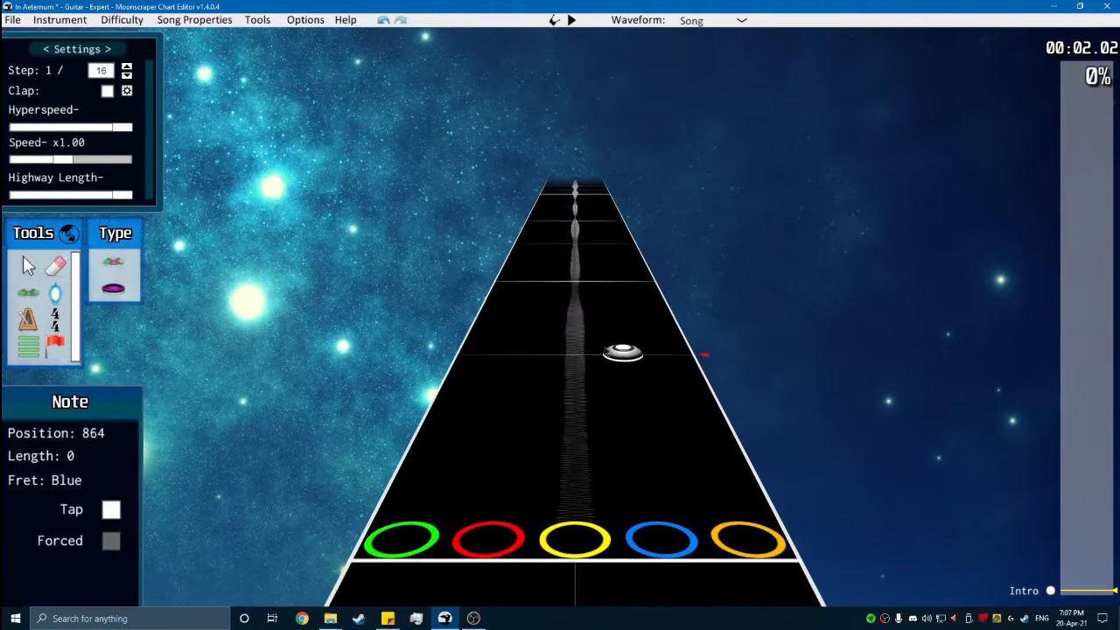
{"action": "scroll", "coordinate": [613, 368], "scroll_direction": "down", "scroll_amount": 1}
{"action": "left_click_drag", "start_coordinate": [453, 446], "coordinate": [530, 225]}
{"action": "key", "text": "space"}
{"action": "key", "text": "space"}
{"action": "key", "text": "n"}
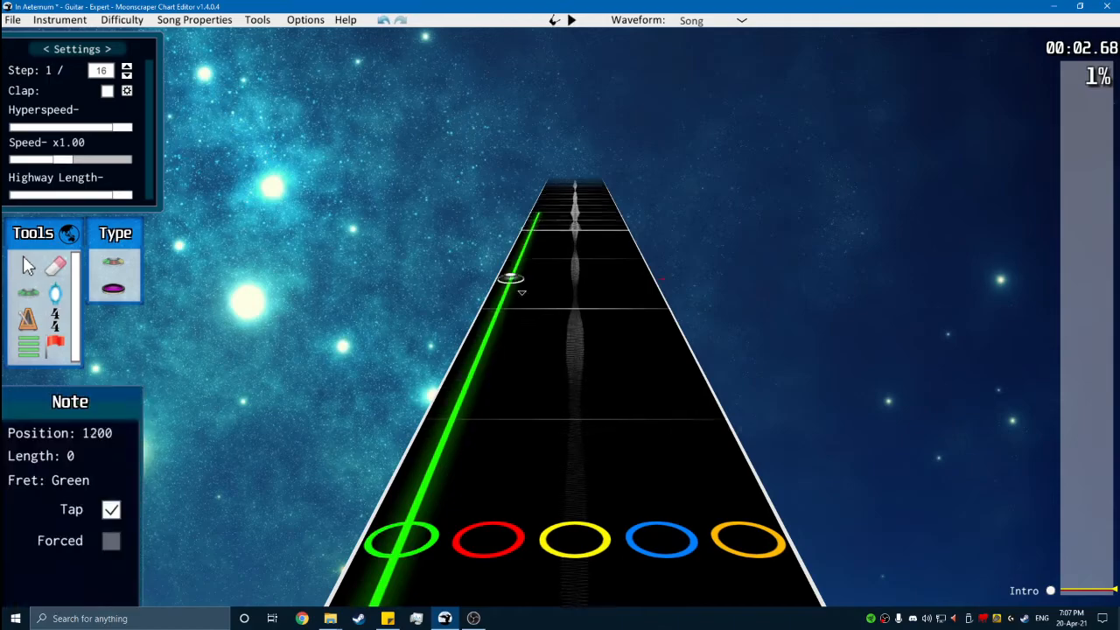
{"action": "scroll", "coordinate": [501, 350], "scroll_direction": "down", "scroll_amount": 8}
{"action": "key", "text": "space"}
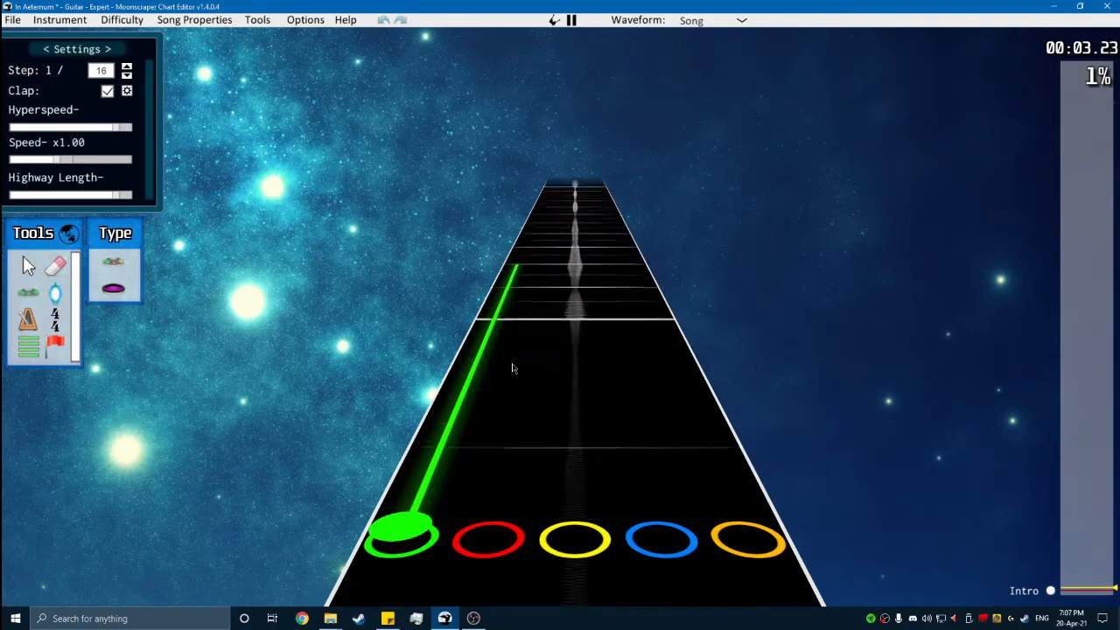
- Add a sustained red tap note after the green one and a sustained yellow tap note after the red one
{"action": "key", "text": "space"}
{"action": "left_click_drag", "start_coordinate": [515, 407], "coordinate": [602, 159]}
{"action": "key", "text": "space"}
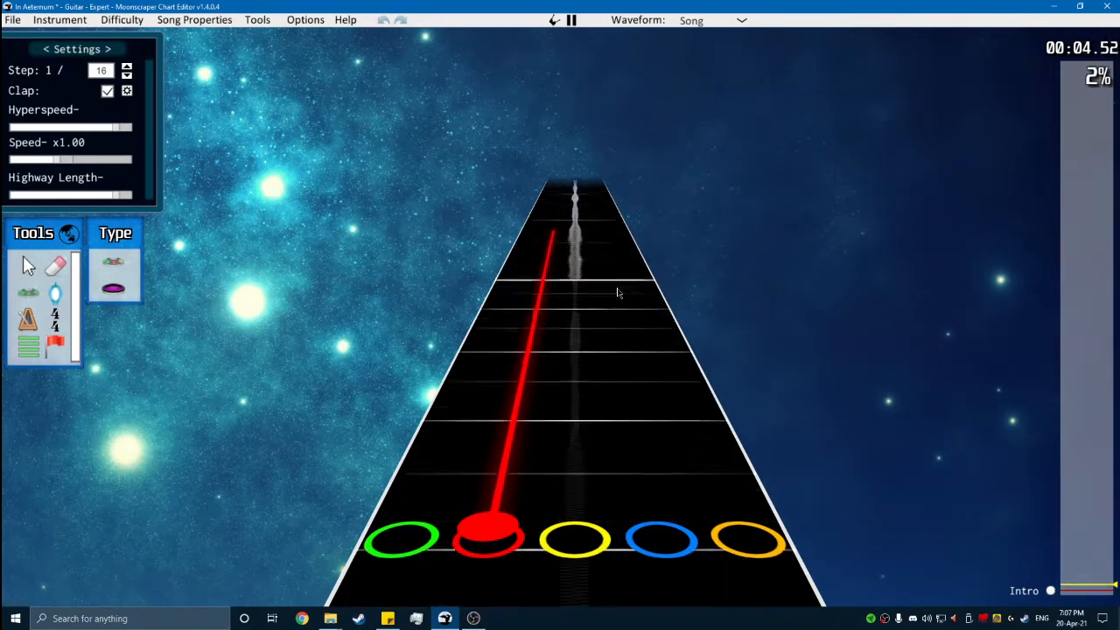
{"action": "key", "text": "space"}
{"action": "left_click_drag", "start_coordinate": [573, 437], "coordinate": [651, 152]}
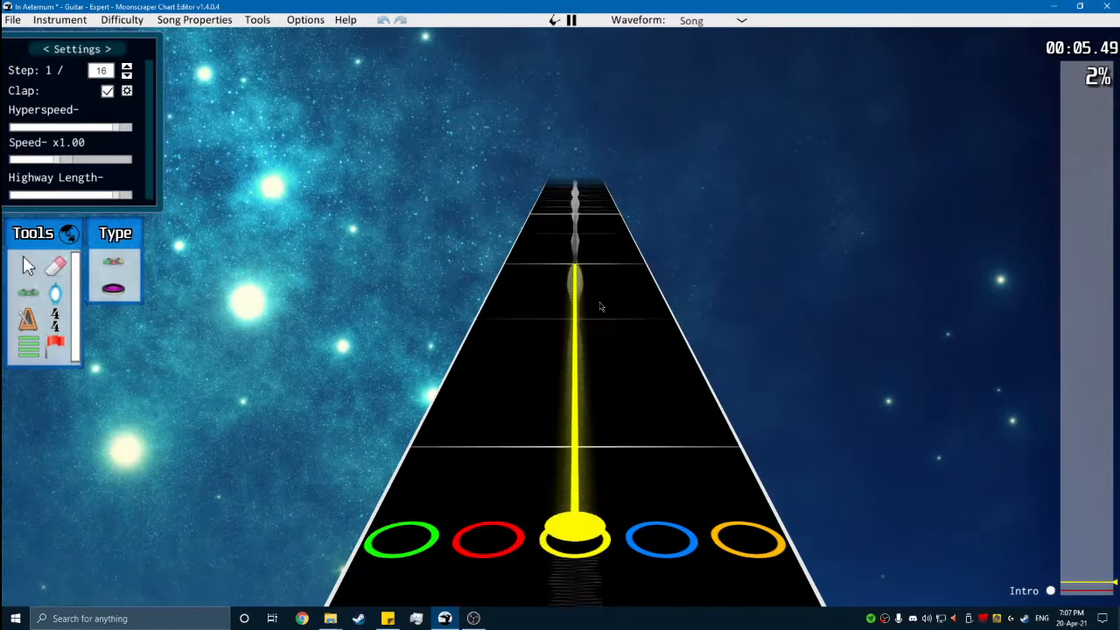
- Add a sustained blue tap note after the yellow one, ending its sustain at position 2976
{"action": "key", "text": "space"}
{"action": "left_click", "coordinate": [625, 416]}
{"action": "left_click_drag", "start_coordinate": [636, 418], "coordinate": [602, 175]}
{"action": "key", "text": "space"}
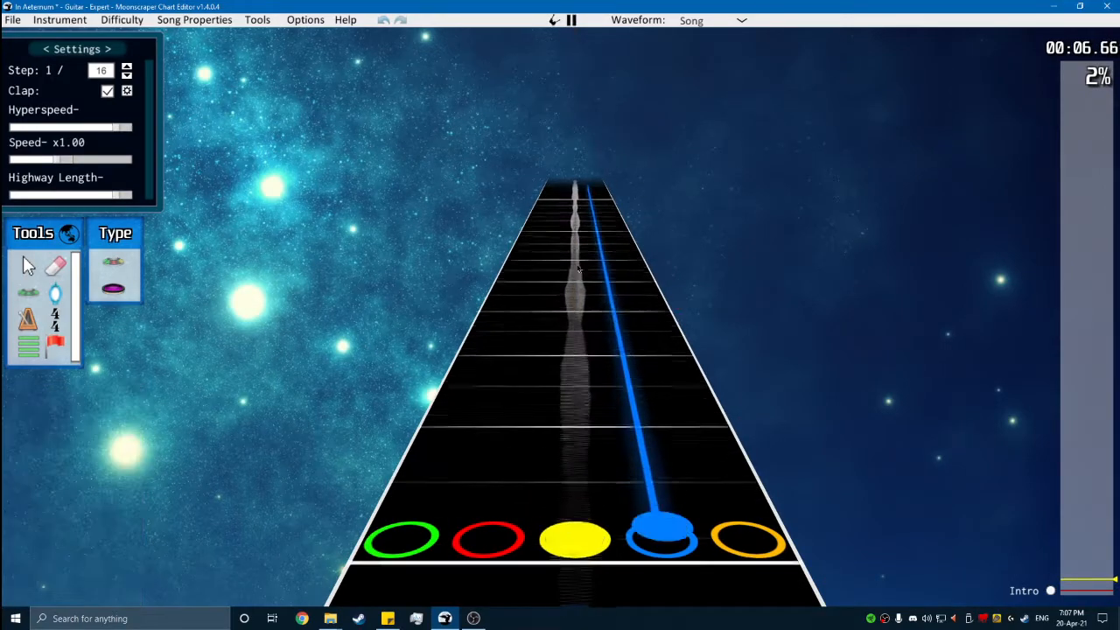
{"action": "key", "text": "space"}
{"action": "left_click", "coordinate": [640, 401]}
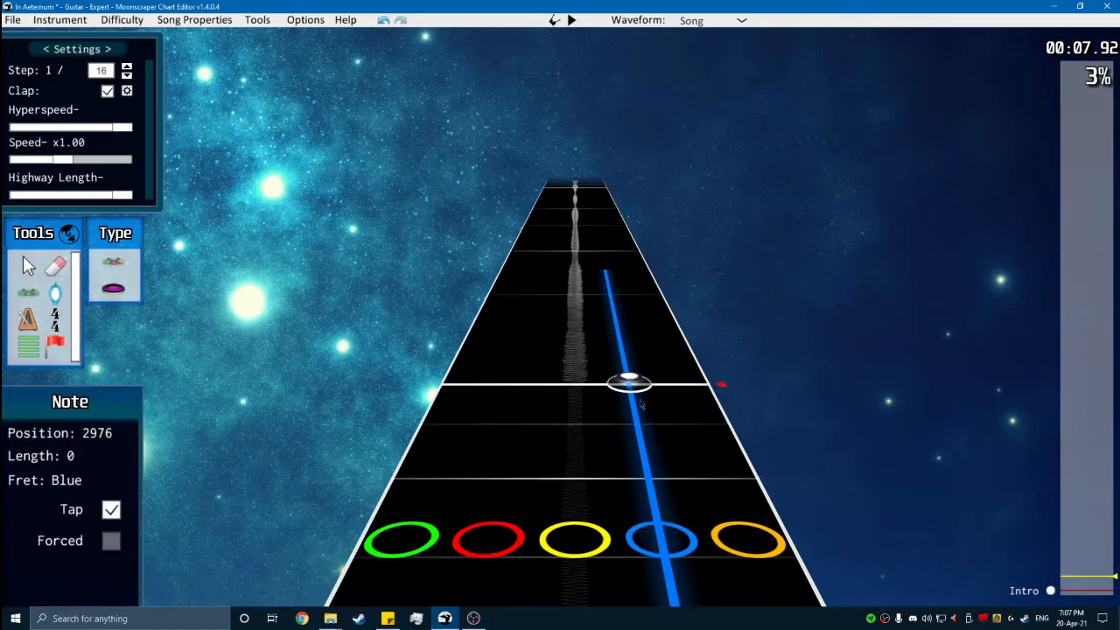
- Shift all four Intro notes up one lane, to red, yellow, blue and orange, and play them back
{"action": "left_click", "coordinate": [32, 267]}
{"action": "scroll", "coordinate": [698, 385], "scroll_direction": "down", "scroll_amount": 10}
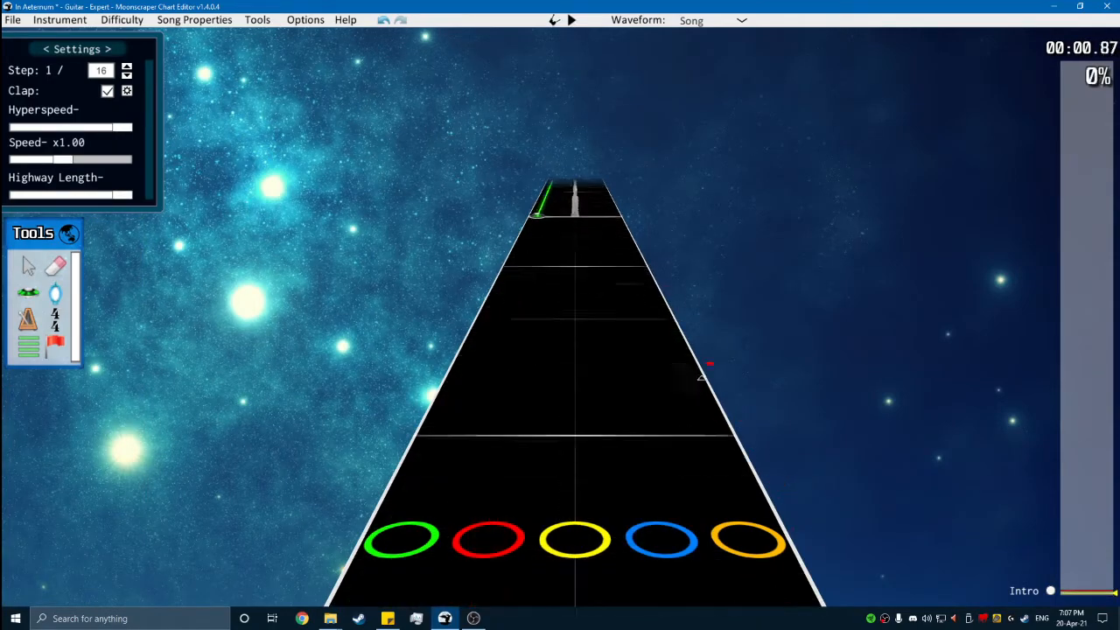
{"action": "key", "text": "ctrl+a"}
{"action": "left_click_drag", "start_coordinate": [517, 262], "coordinate": [544, 262]}
{"action": "key", "text": "space"}
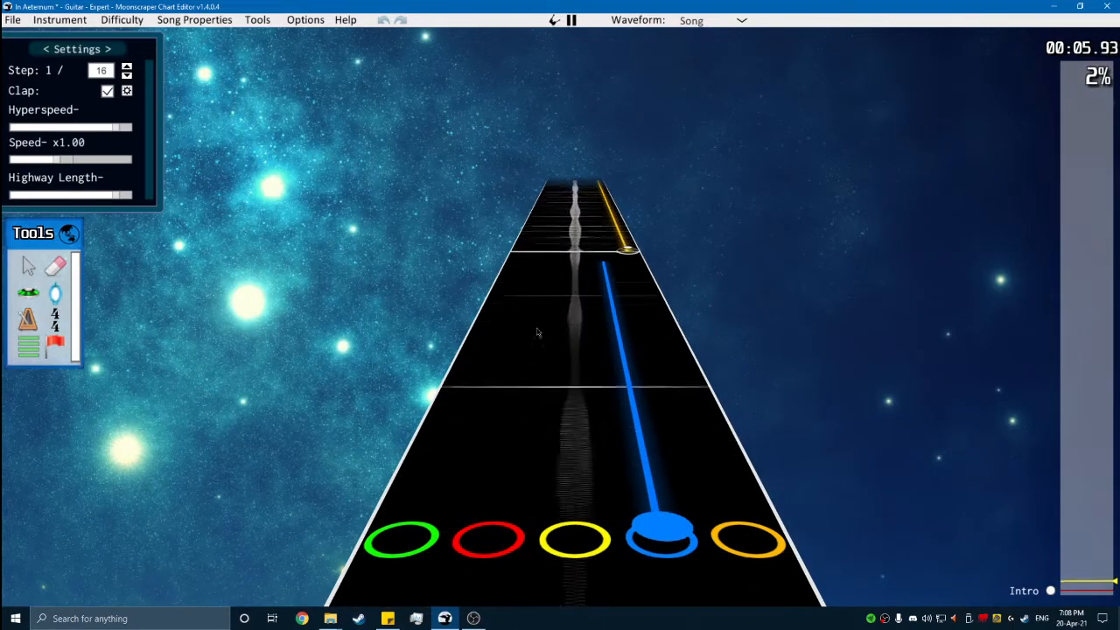
{"action": "key", "text": "y"}
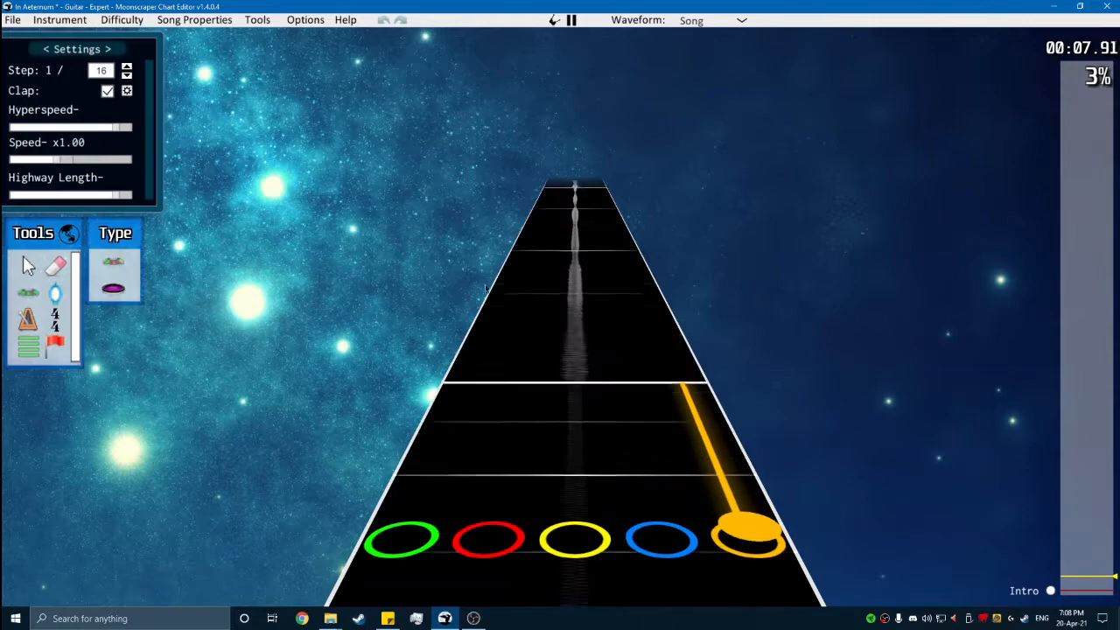
- Copy the four-note Intro phrase, paste it at position 2976 and play the copy
{"action": "key", "text": "space"}
{"action": "scroll", "coordinate": [533, 332], "scroll_direction": "down", "scroll_amount": 1}
{"action": "key", "text": "j"}
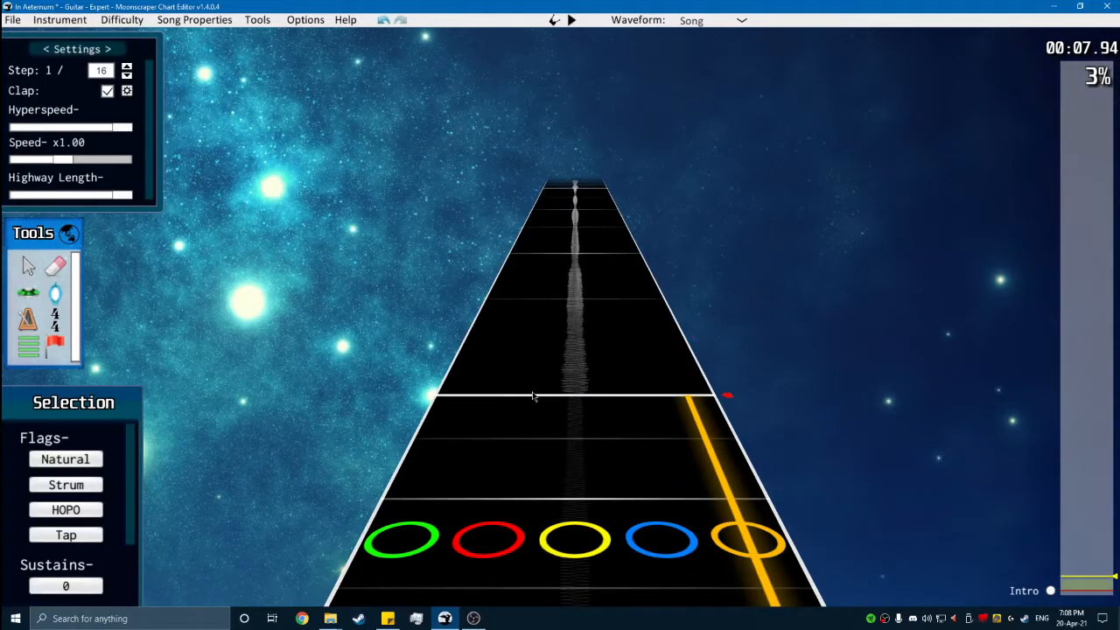
{"action": "key", "text": "ctrl+v"}
{"action": "key", "text": "space"}
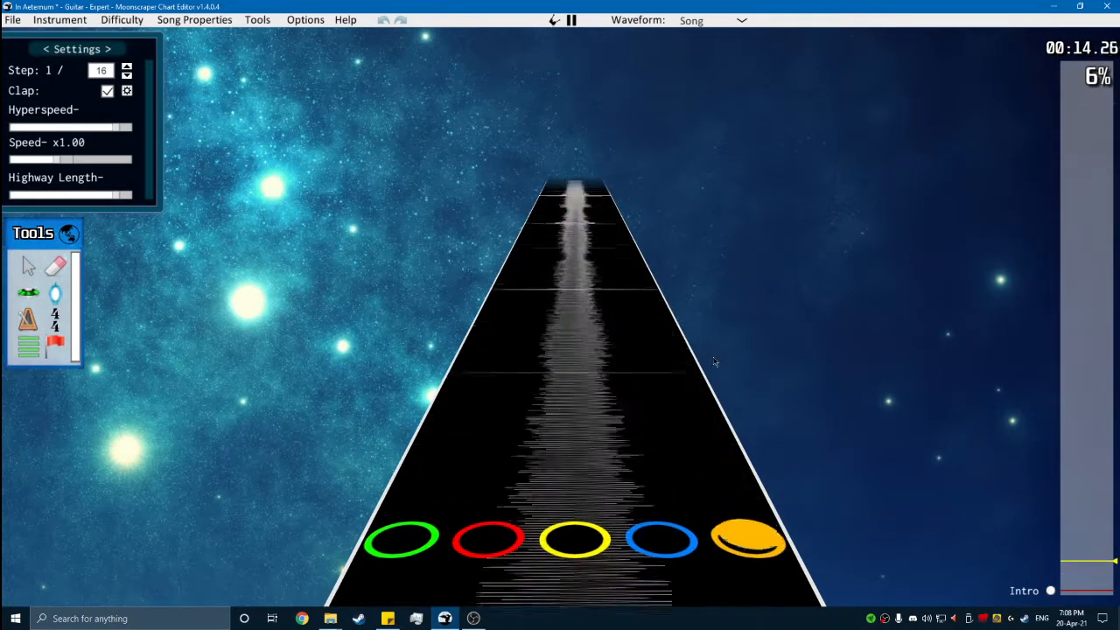
{"action": "key", "text": "space"}
- Shift the closing notes of the pasted phrase down one lane, blue to yellow and orange to blue, and replay the ending
{"action": "scroll", "coordinate": [749, 342], "scroll_direction": "down", "scroll_amount": 10}
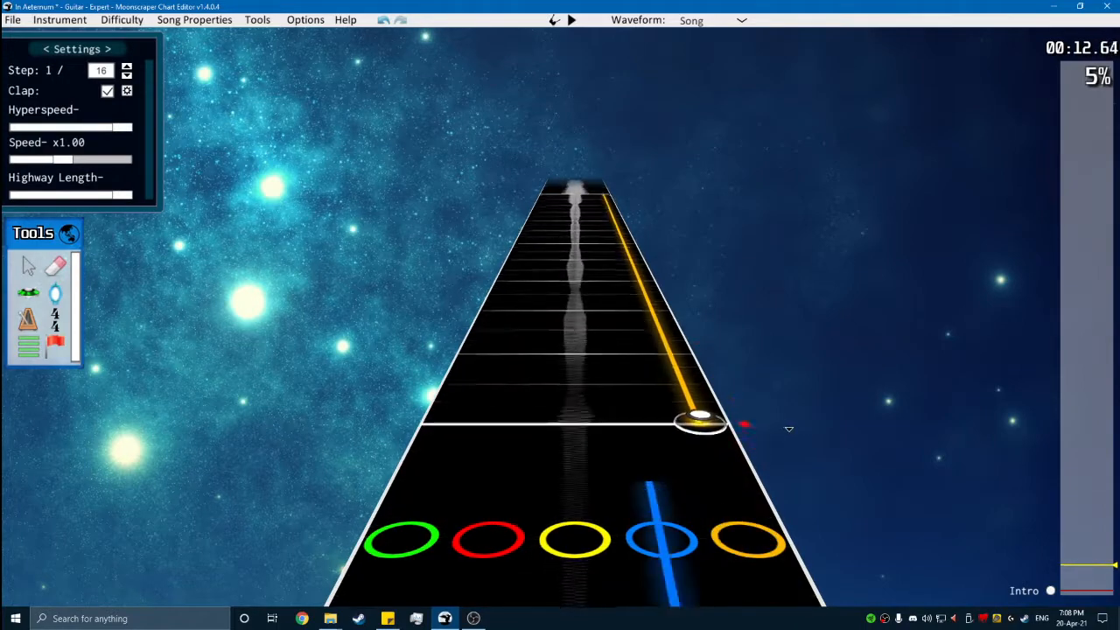
{"action": "left_click_drag", "start_coordinate": [682, 379], "coordinate": [650, 390]}
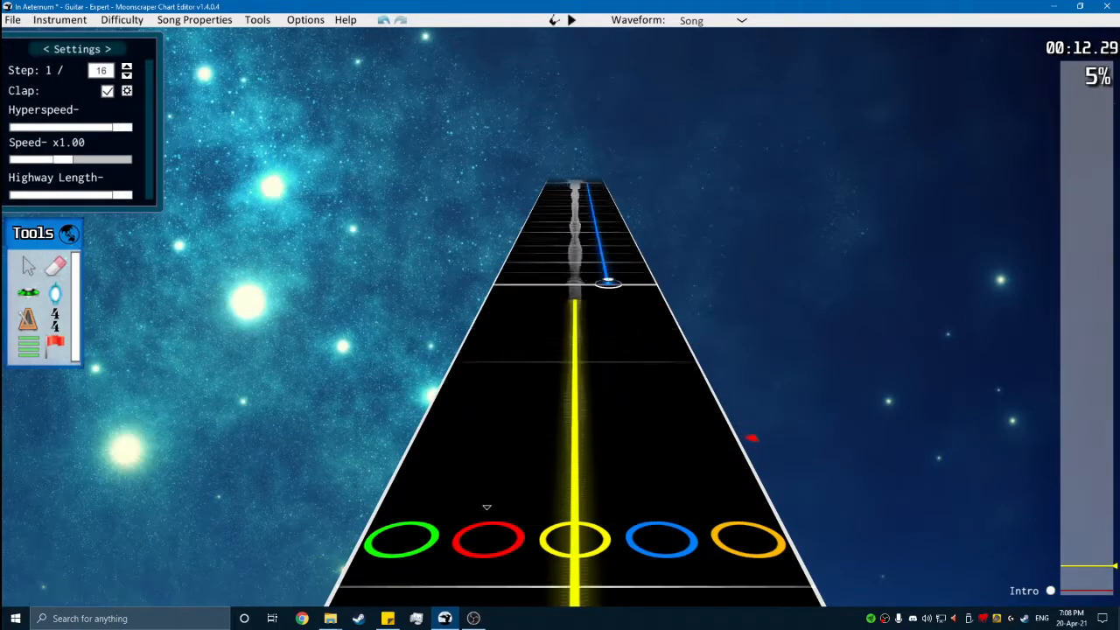
{"action": "scroll", "coordinate": [541, 361], "scroll_direction": "up", "scroll_amount": 8}
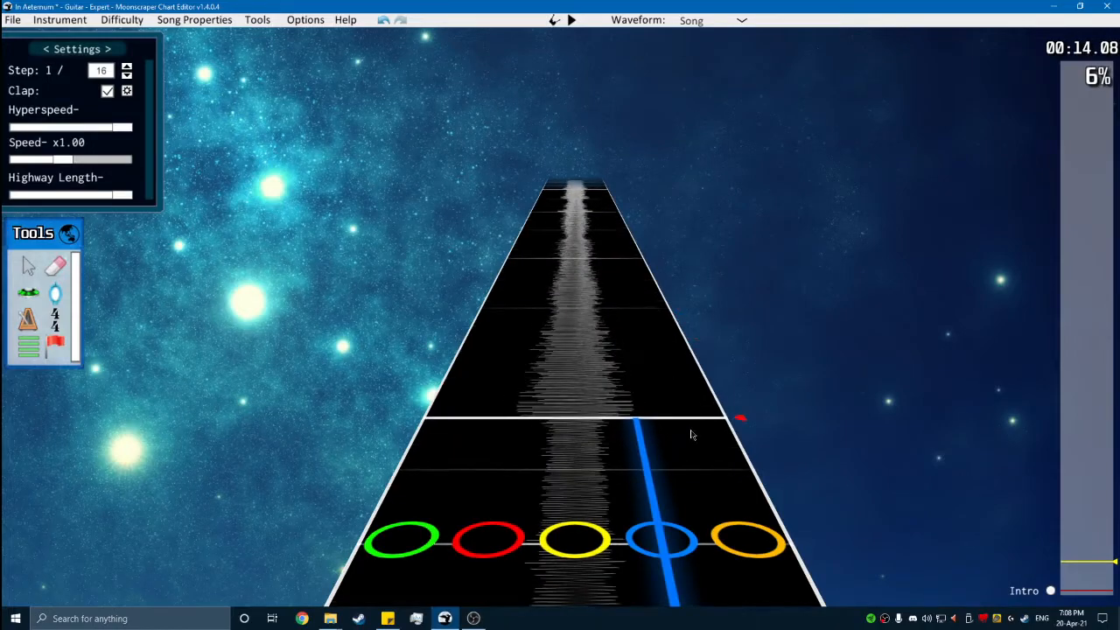
{"action": "scroll", "coordinate": [694, 435], "scroll_direction": "down", "scroll_amount": 6}
{"action": "scroll", "coordinate": [665, 402], "scroll_direction": "up", "scroll_amount": 6}
{"action": "scroll", "coordinate": [678, 409], "scroll_direction": "down", "scroll_amount": 6}
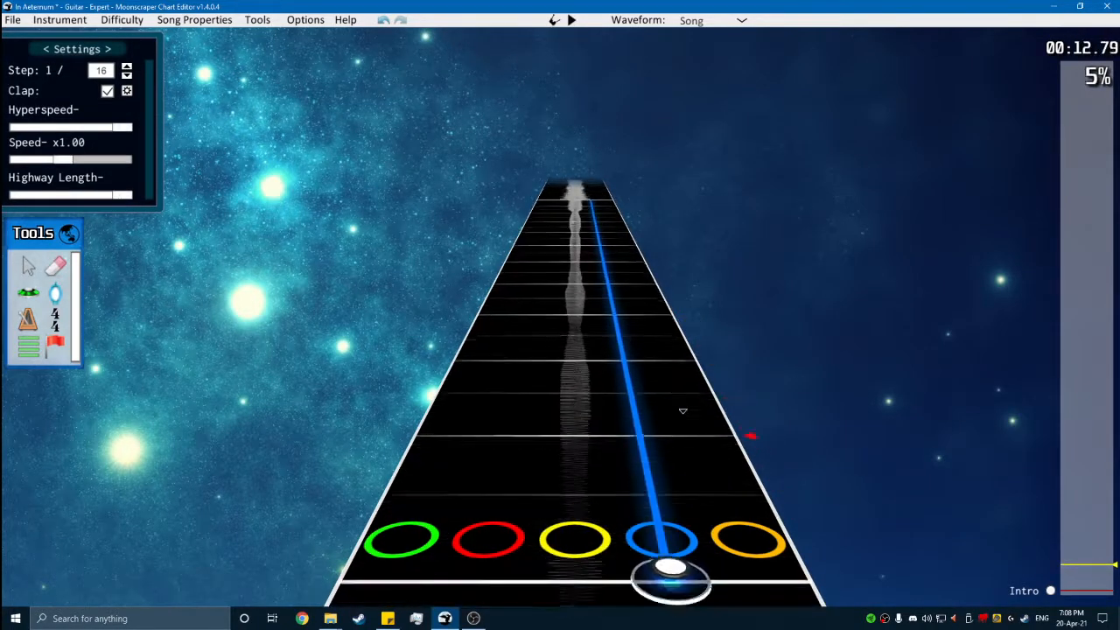
{"action": "key", "text": "space"}
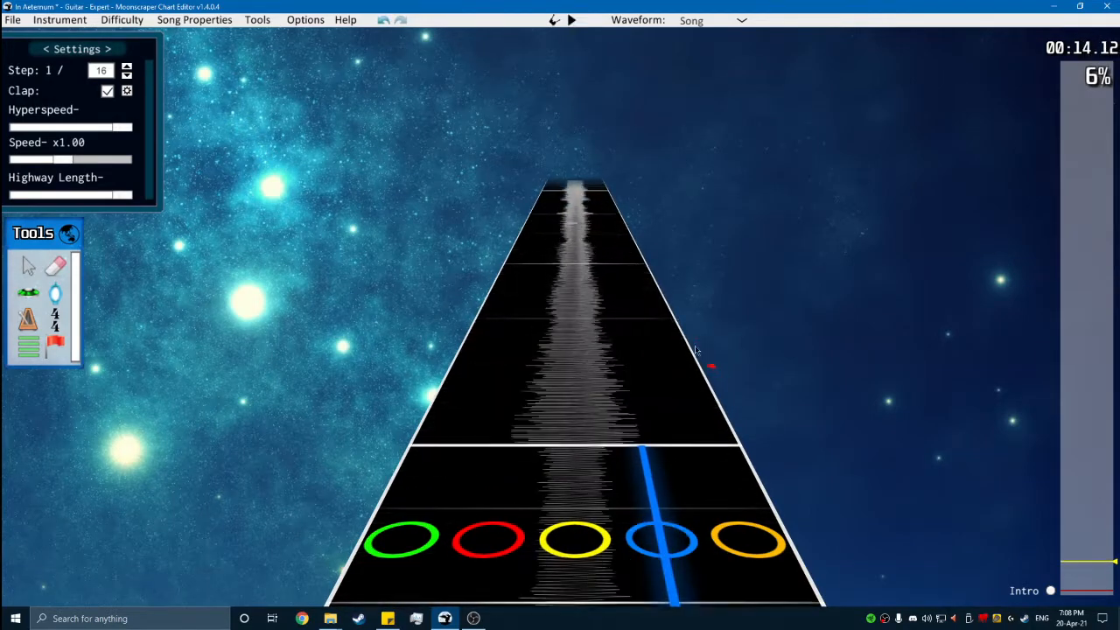
{"action": "key", "text": "space"}
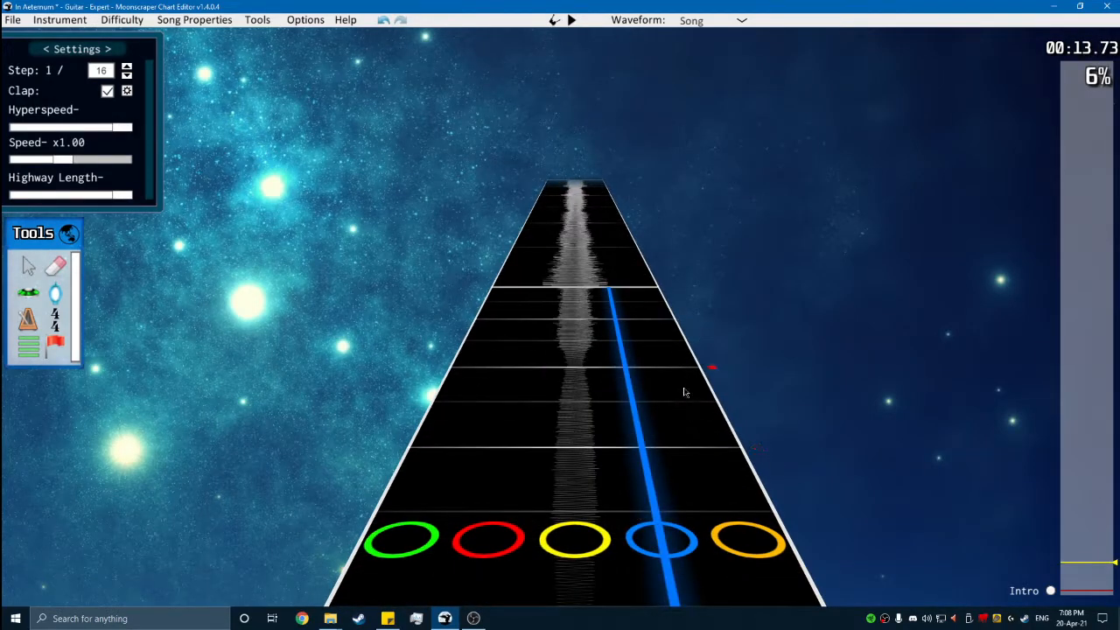
- Add a section named "Verse 1A" at the measure line at position 5184
{"action": "left_click", "coordinate": [25, 352]}
{"action": "left_click", "coordinate": [568, 306]}
{"action": "left_click", "coordinate": [57, 461]}
{"action": "type", "text": "Verse 1A"}
{"action": "key", "text": "Return"}
{"action": "key", "text": "g"}
{"action": "scroll", "coordinate": [482, 319], "scroll_direction": "up", "scroll_amount": 3}
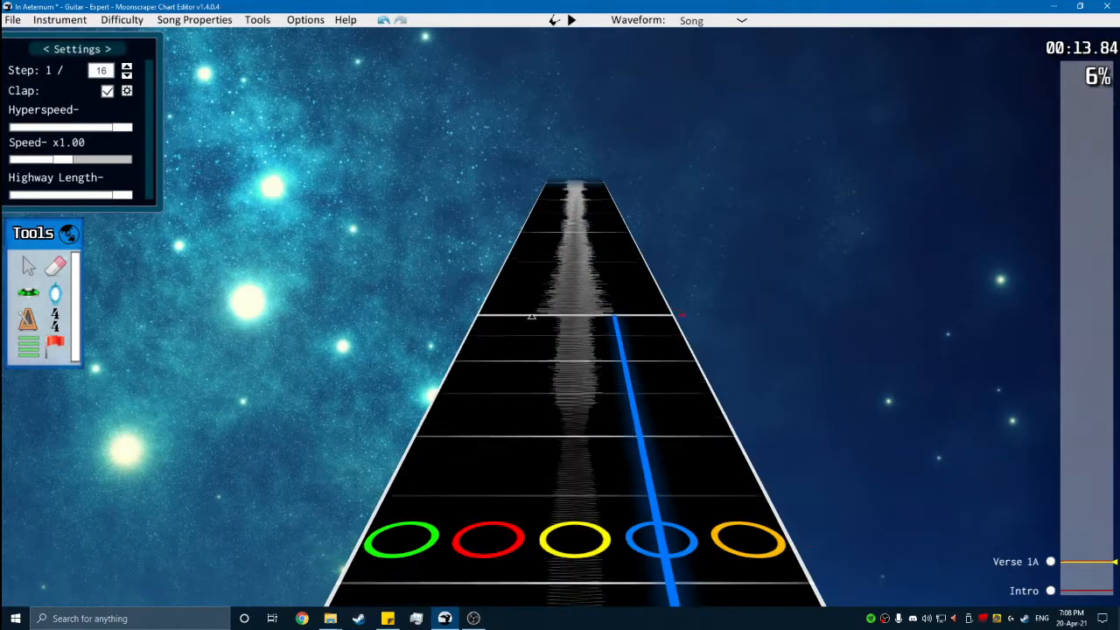
- Place an unsustained orange note at position 5184 on the Verse 1A measure line, with Tap turned off
{"action": "left_click", "coordinate": [28, 292]}
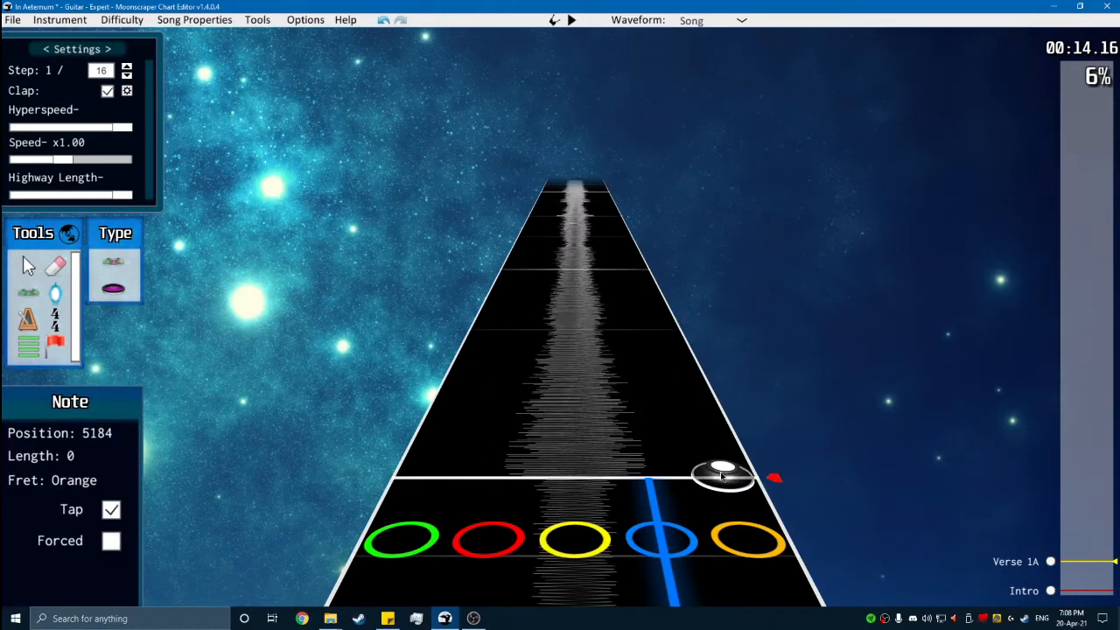
{"action": "scroll", "coordinate": [630, 505], "scroll_direction": "down", "scroll_amount": 5}
{"action": "scroll", "coordinate": [631, 290], "scroll_direction": "up", "scroll_amount": 1}
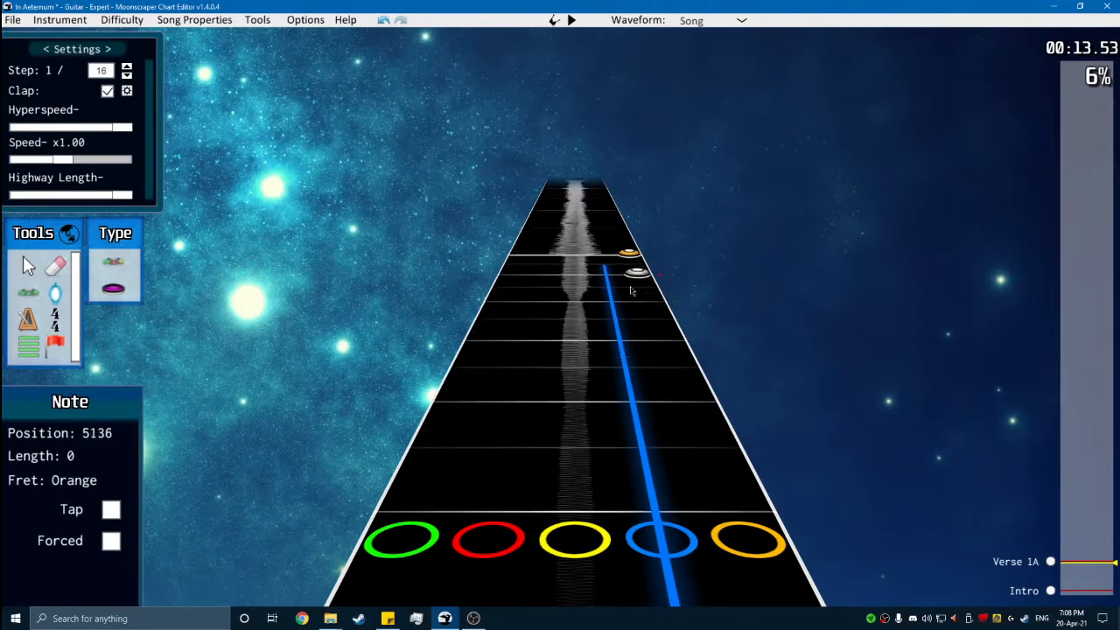
- Examine the waveform and the 3/4 and 11/16 markers around the start of Verse 1A
{"action": "scroll", "coordinate": [584, 348], "scroll_direction": "up", "scroll_amount": 15}
{"action": "scroll", "coordinate": [615, 450], "scroll_direction": "down", "scroll_amount": 8}
{"action": "scroll", "coordinate": [615, 450], "scroll_direction": "down", "scroll_amount": 7}
{"action": "scroll", "coordinate": [607, 418], "scroll_direction": "up", "scroll_amount": 3}
{"action": "scroll", "coordinate": [618, 463], "scroll_direction": "down", "scroll_amount": 1}
{"action": "key", "text": "g"}
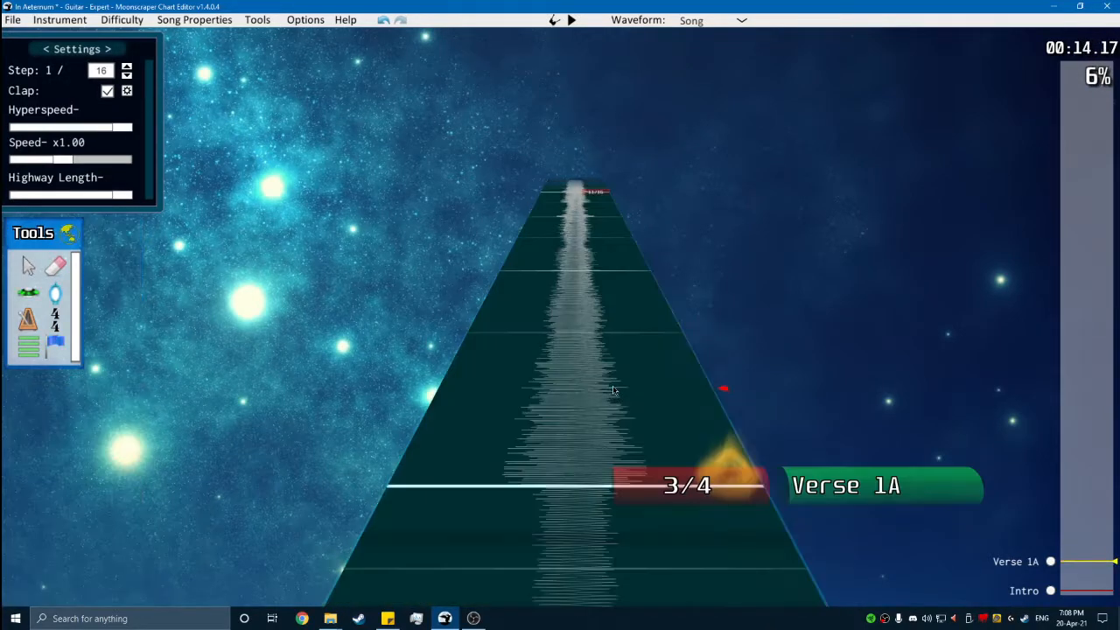
{"action": "scroll", "coordinate": [737, 467], "scroll_direction": "up", "scroll_amount": 8}
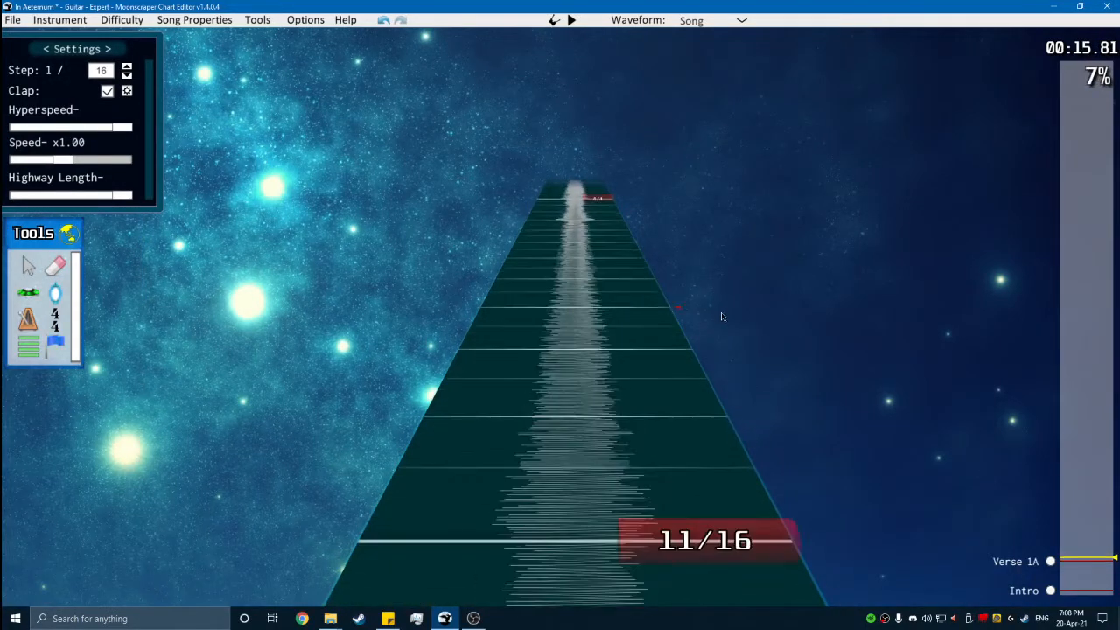
{"action": "key", "text": "g"}
{"action": "scroll", "coordinate": [723, 318], "scroll_direction": "down", "scroll_amount": 9}
{"action": "scroll", "coordinate": [723, 332], "scroll_direction": "up", "scroll_amount": 1}
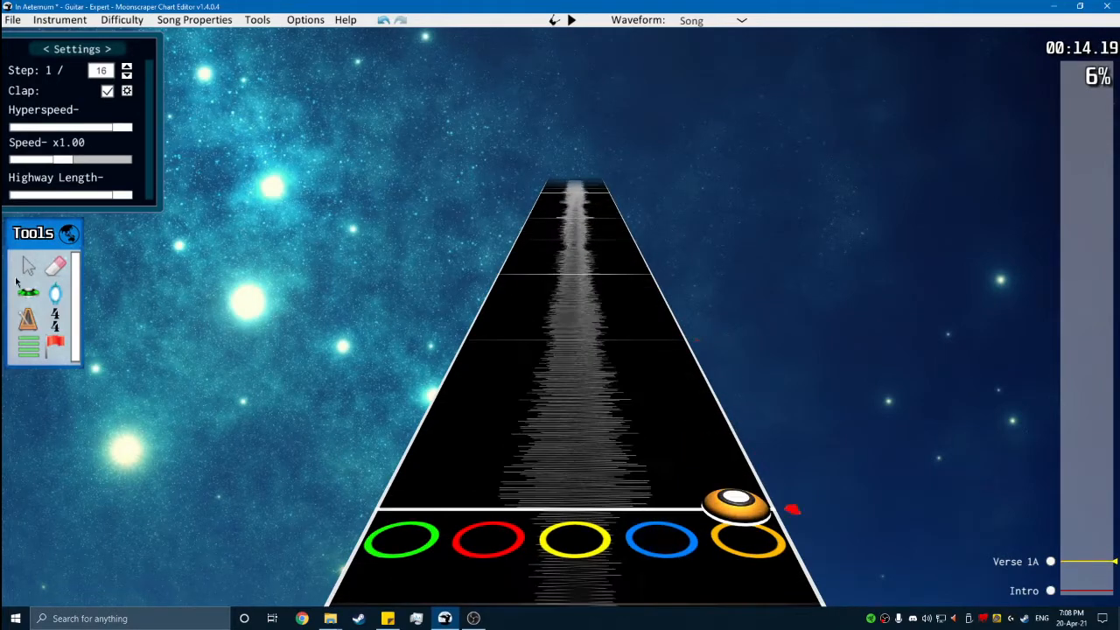
- Add yellow, red, yellow and blue notes on successive half-beat lines after the orange note, playing the song along the way
{"action": "left_click", "coordinate": [54, 295]}
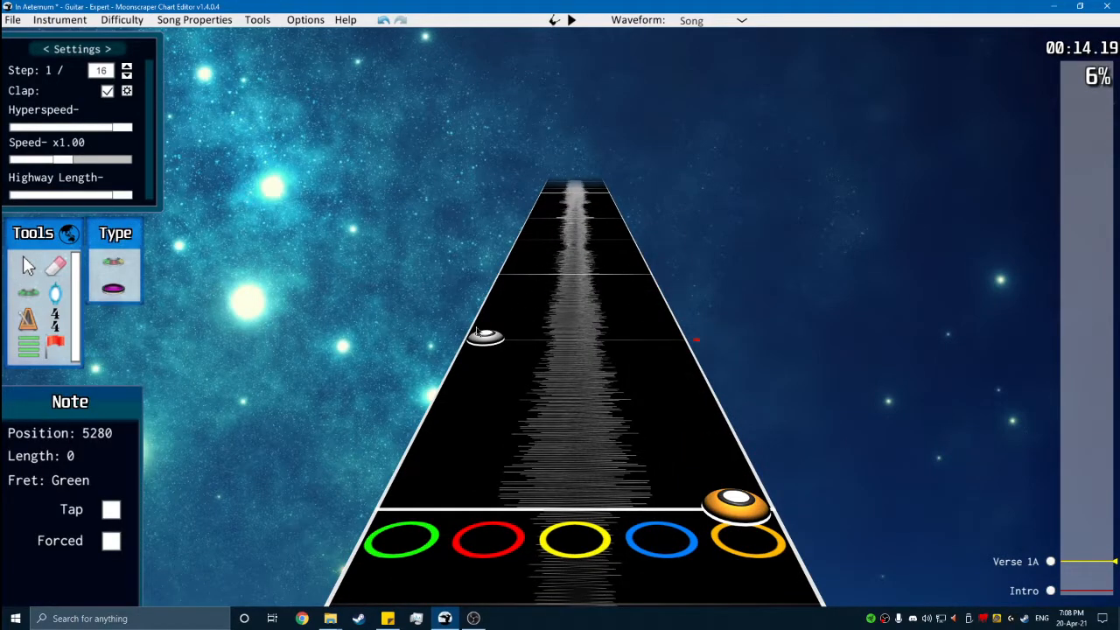
{"action": "left_click", "coordinate": [585, 357]}
{"action": "scroll", "coordinate": [560, 350], "scroll_direction": "down", "scroll_amount": 1}
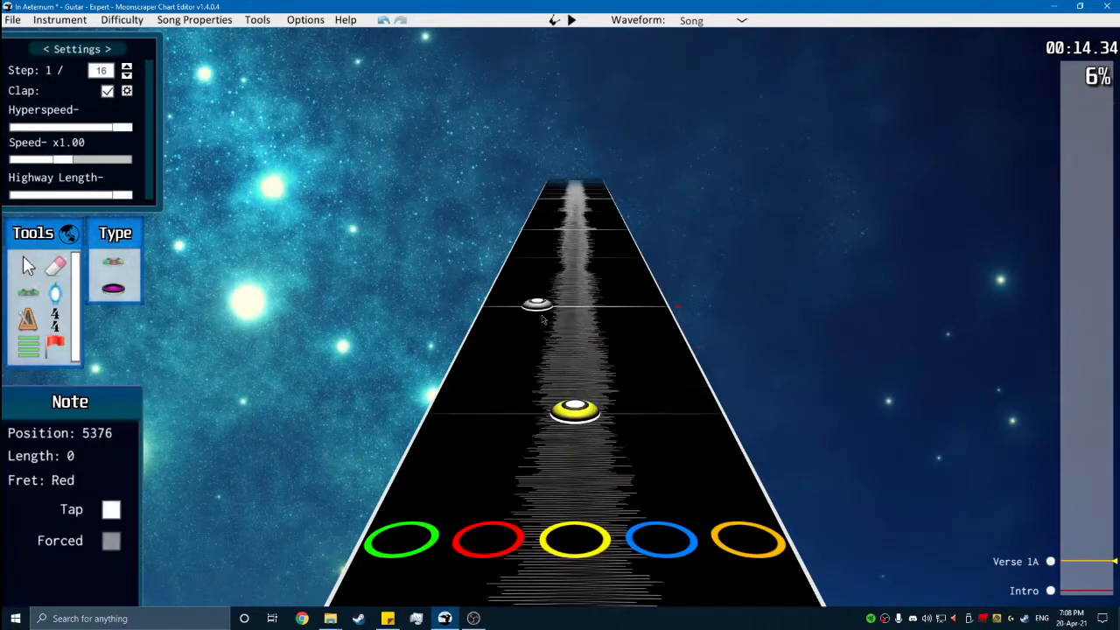
{"action": "key", "text": "space"}
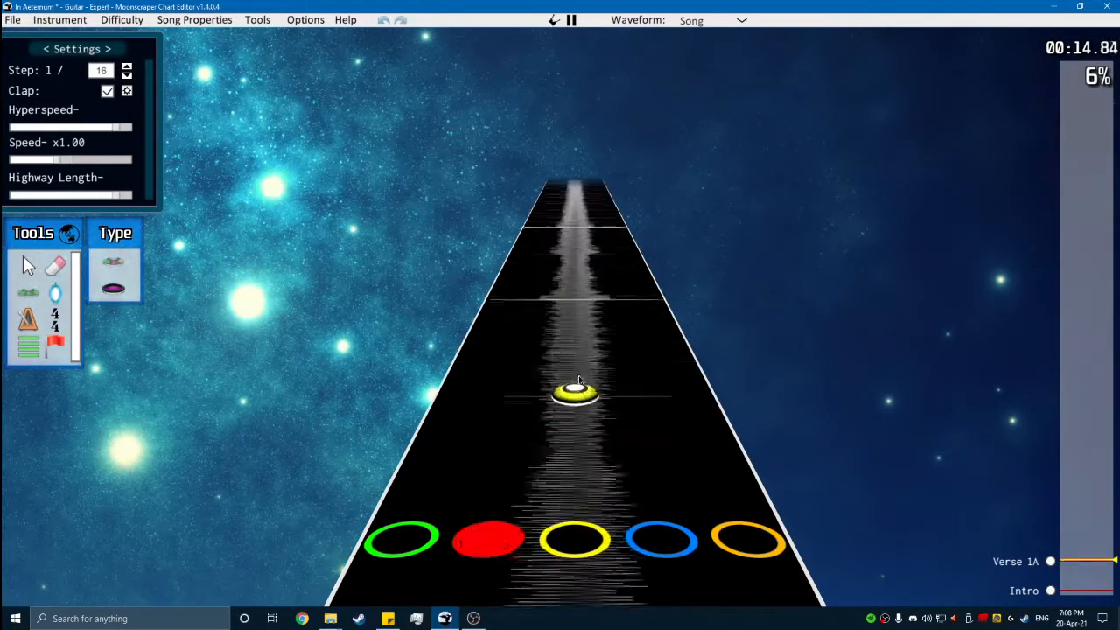
{"action": "key", "text": "space"}
{"action": "key", "text": "space"}
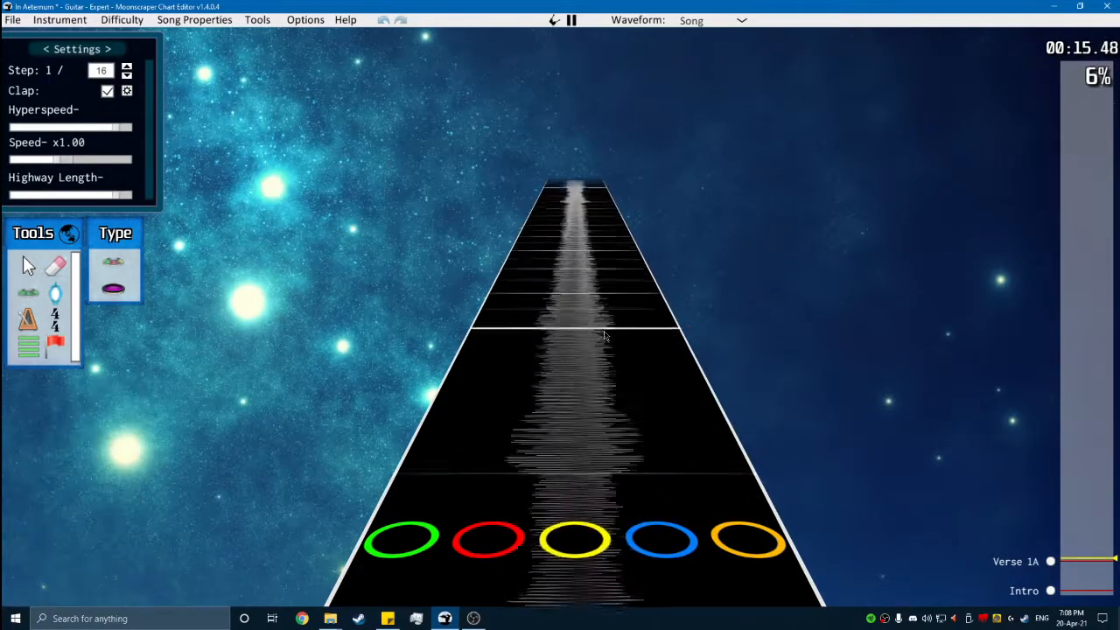
{"action": "key", "text": "space"}
- Shift the four notes after the orange one down one lane, to red, green, red and yellow
{"action": "scroll", "coordinate": [639, 437], "scroll_direction": "down", "scroll_amount": 11}
{"action": "left_click", "coordinate": [23, 268]}
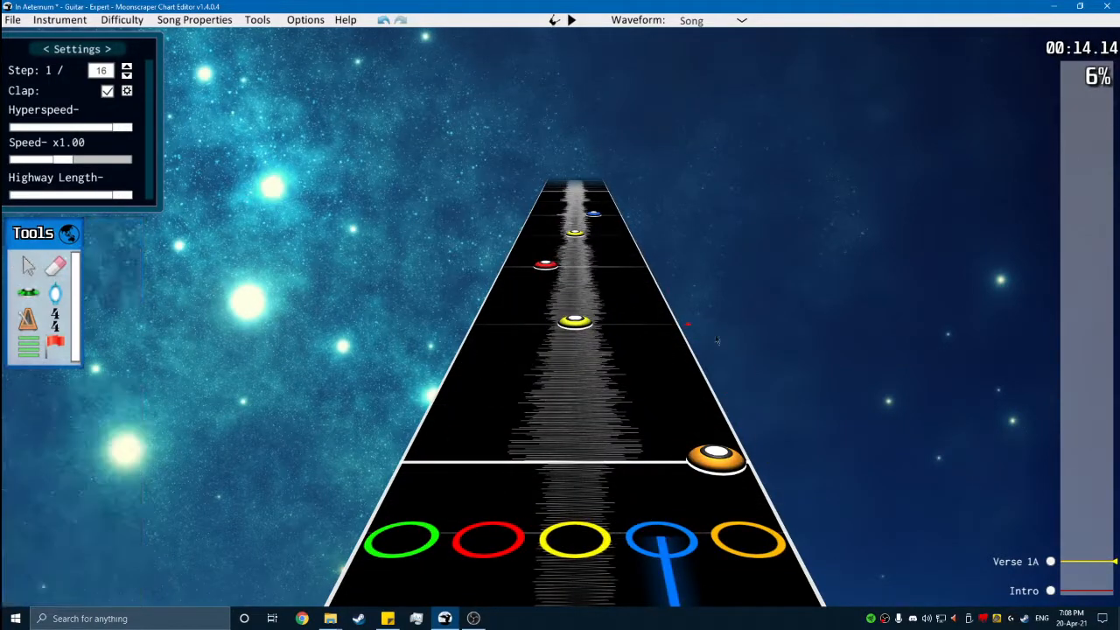
{"action": "left_click_drag", "start_coordinate": [748, 326], "coordinate": [521, 220]}
{"action": "left_click_drag", "start_coordinate": [574, 351], "coordinate": [528, 354]}
{"action": "left_click", "coordinate": [569, 408]}
{"action": "scroll", "coordinate": [570, 408], "scroll_direction": "down", "scroll_amount": 1}
- Add a blue note at position 5664 after the yellow note and play it back
{"action": "key", "text": "space"}
{"action": "left_click", "coordinate": [29, 293]}
{"action": "key", "text": "space"}
{"action": "left_click", "coordinate": [625, 363]}
{"action": "scroll", "coordinate": [623, 361], "scroll_direction": "down", "scroll_amount": 1}
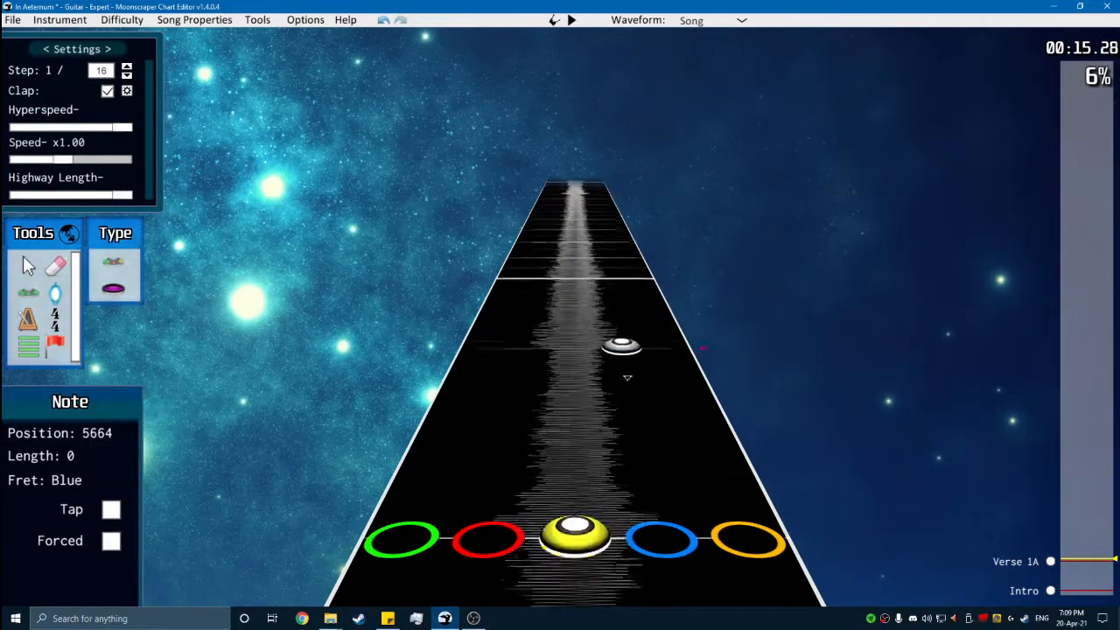
{"action": "key", "text": "space"}
{"action": "key", "text": "space"}
{"action": "left_click", "coordinate": [708, 413]}
{"action": "key", "text": "space"}
{"action": "key", "text": "space"}
{"action": "scroll", "coordinate": [574, 384], "scroll_direction": "down", "scroll_amount": 5}
{"action": "scroll", "coordinate": [525, 262], "scroll_direction": "up", "scroll_amount": 2}
{"action": "scroll", "coordinate": [347, 222], "scroll_direction": "up", "scroll_amount": 1}
{"action": "left_click", "coordinate": [56, 266]}
{"action": "left_click", "coordinate": [669, 342]}
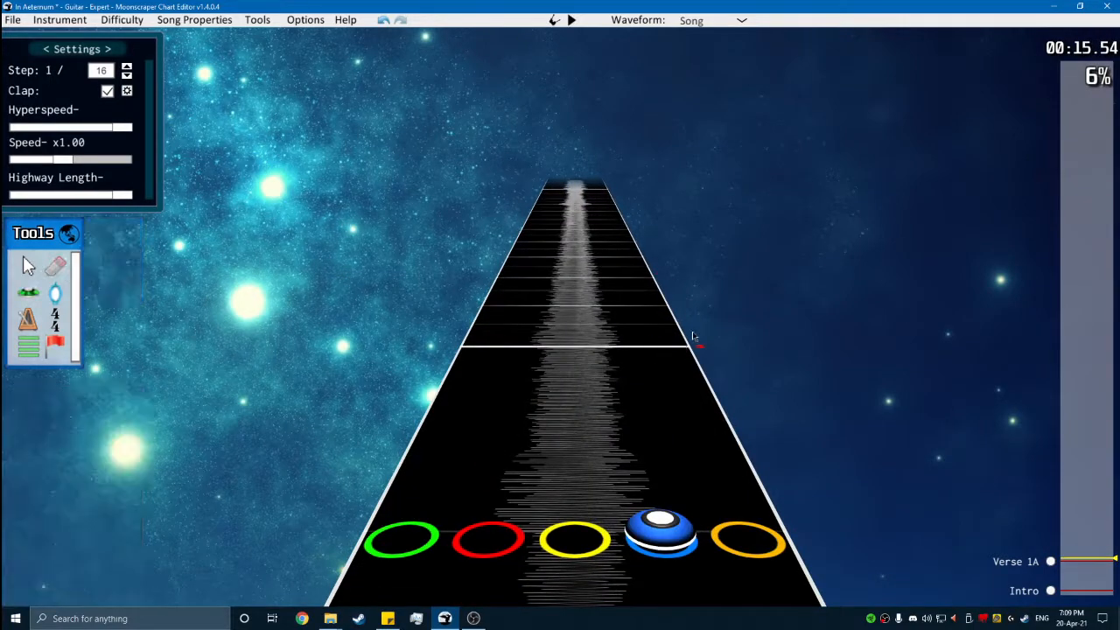
- Copy the six-note Verse 1A phrase from orange to blue and paste it at the start of the following 11/16 measure
{"action": "scroll", "coordinate": [743, 437], "scroll_direction": "down", "scroll_amount": 6}
{"action": "scroll", "coordinate": [16, 246], "scroll_direction": "up", "scroll_amount": 1}
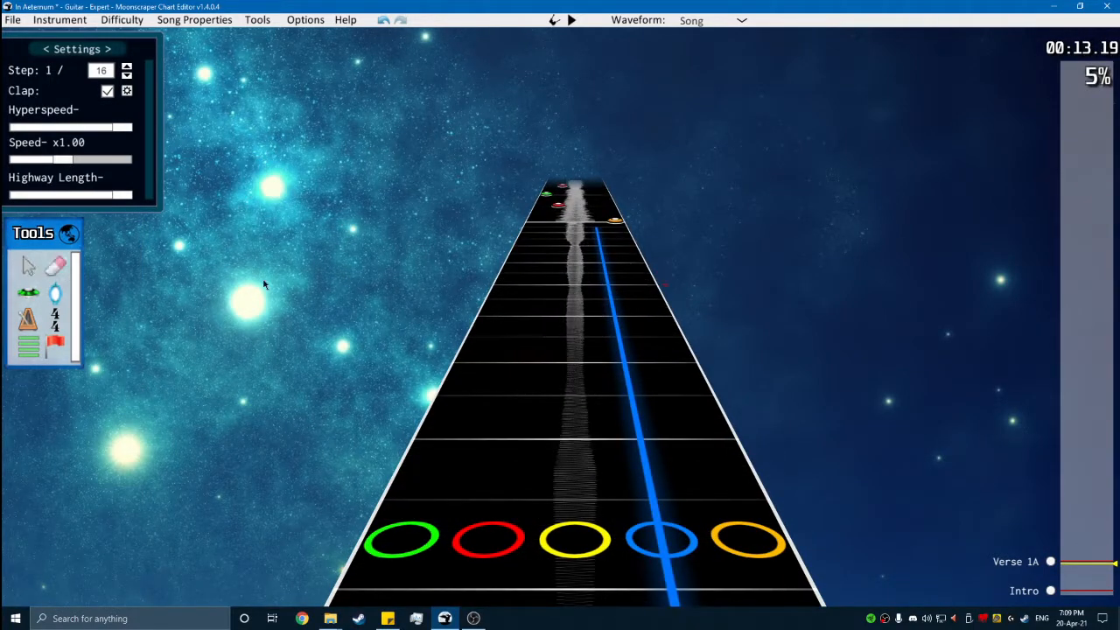
{"action": "scroll", "coordinate": [740, 255], "scroll_direction": "up", "scroll_amount": 5}
{"action": "scroll", "coordinate": [607, 307], "scroll_direction": "up", "scroll_amount": 4}
{"action": "left_click_drag", "start_coordinate": [743, 359], "coordinate": [463, 252]}
{"action": "scroll", "coordinate": [578, 387], "scroll_direction": "down", "scroll_amount": 3}
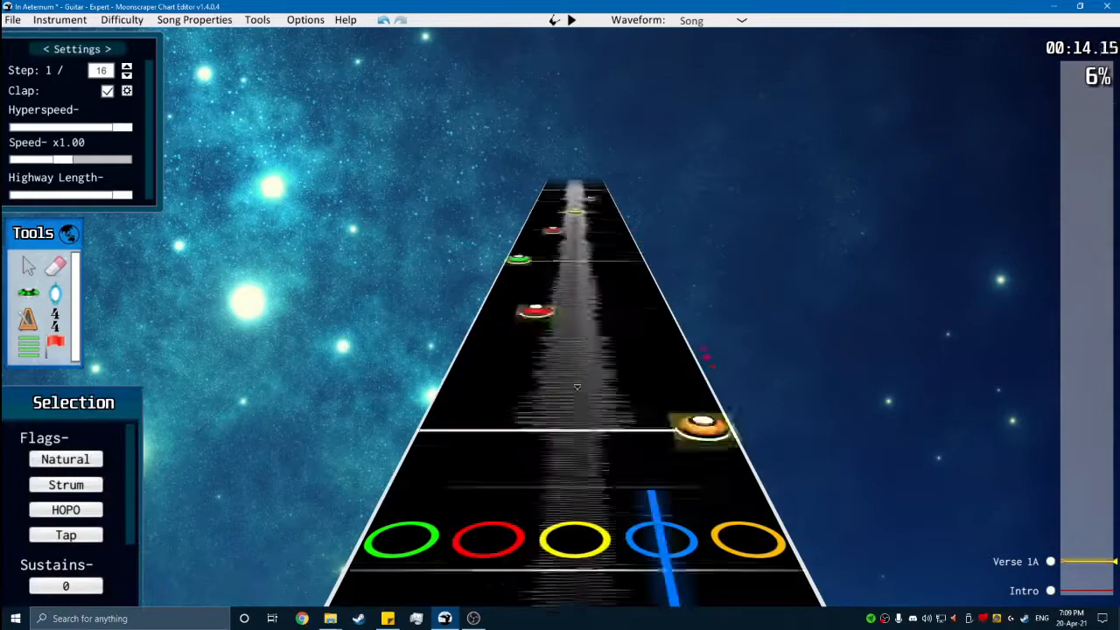
{"action": "scroll", "coordinate": [577, 387], "scroll_direction": "up", "scroll_amount": 8}
{"action": "key", "text": "ctrl+v"}
{"action": "scroll", "coordinate": [630, 314], "scroll_direction": "up", "scroll_amount": 2}
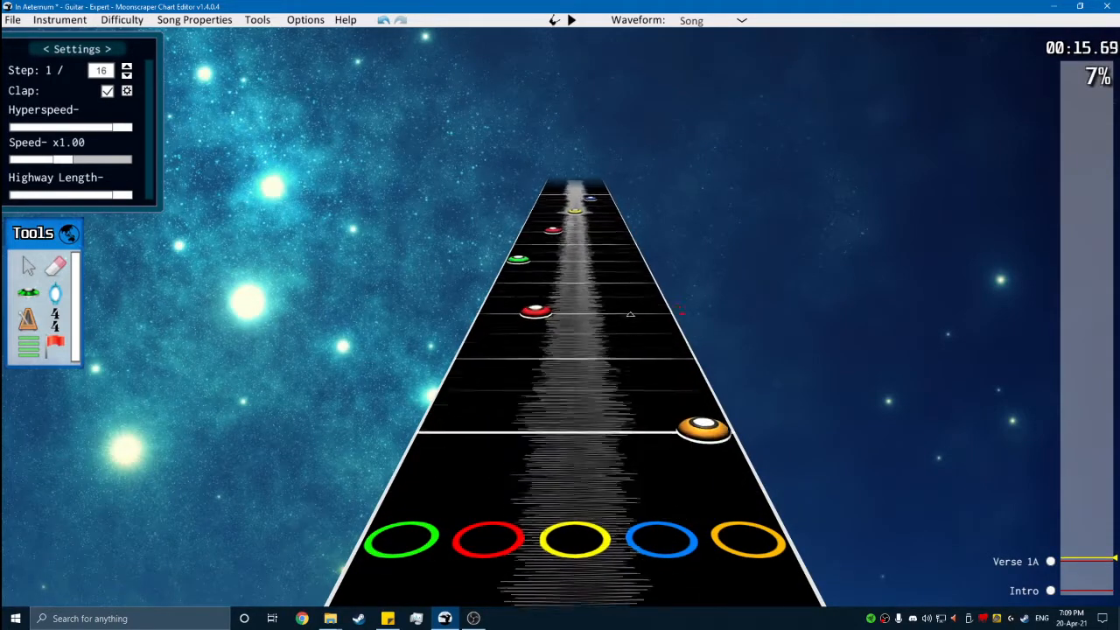
- Play the pasted phrase in the 11/16 measure repeatedly to compare its timing with the music
{"action": "key", "text": "space"}
{"action": "key", "text": "space"}
{"action": "scroll", "coordinate": [647, 385], "scroll_direction": "down", "scroll_amount": 2}
{"action": "key", "text": "space"}
{"action": "key", "text": "space"}
{"action": "scroll", "coordinate": [604, 387], "scroll_direction": "down", "scroll_amount": 6}
{"action": "scroll", "coordinate": [604, 388], "scroll_direction": "down", "scroll_amount": 7}
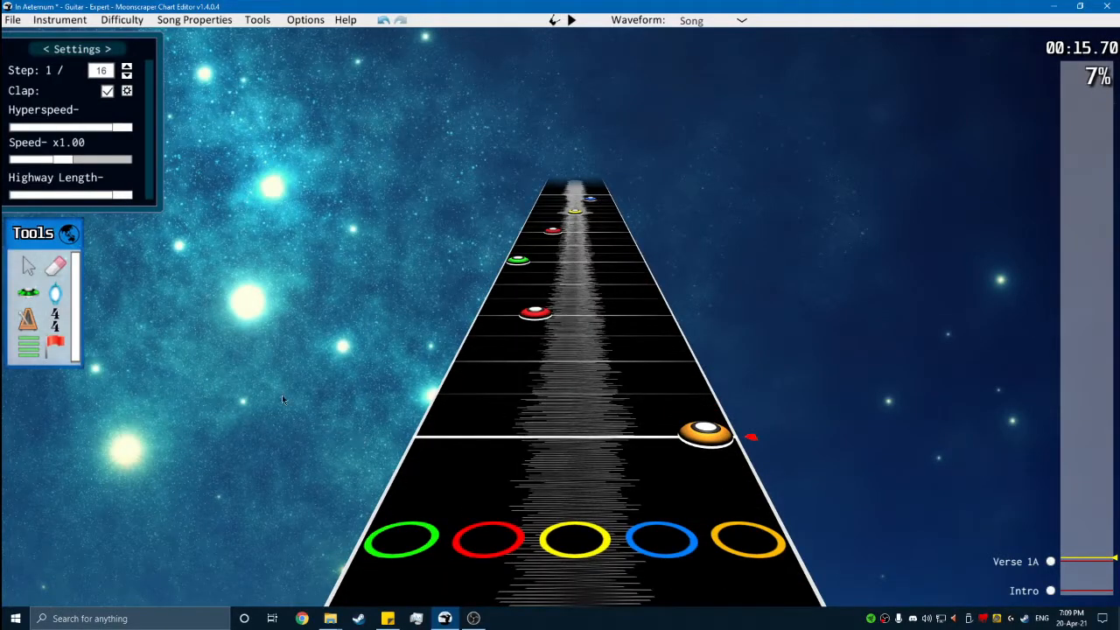
- Play back both Verse 1A phrases from around 14 seconds and check the notes against the song
{"action": "scroll", "coordinate": [289, 392], "scroll_direction": "up", "scroll_amount": 1}
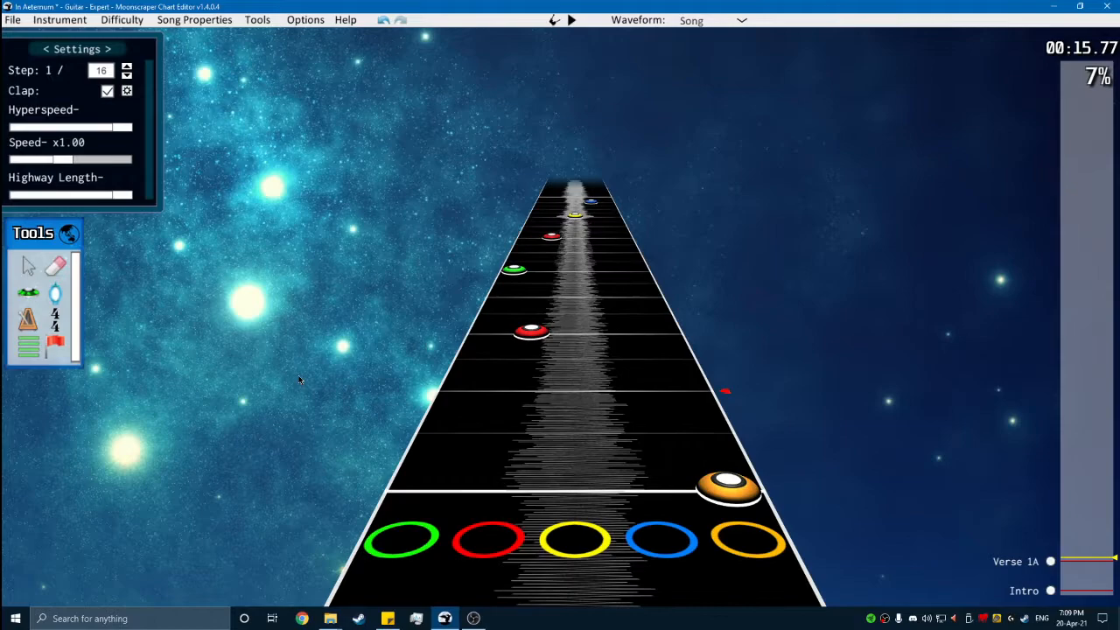
{"action": "scroll", "coordinate": [304, 368], "scroll_direction": "up", "scroll_amount": 1}
{"action": "scroll", "coordinate": [305, 370], "scroll_direction": "down", "scroll_amount": 12}
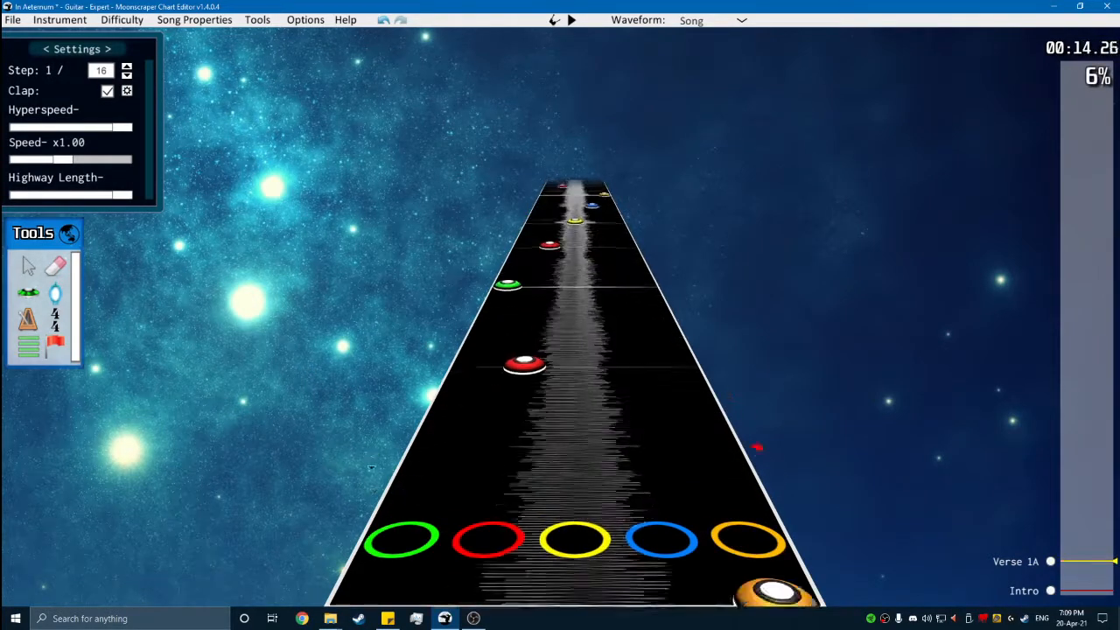
{"action": "scroll", "coordinate": [340, 428], "scroll_direction": "up", "scroll_amount": 2}
{"action": "key", "text": "space"}
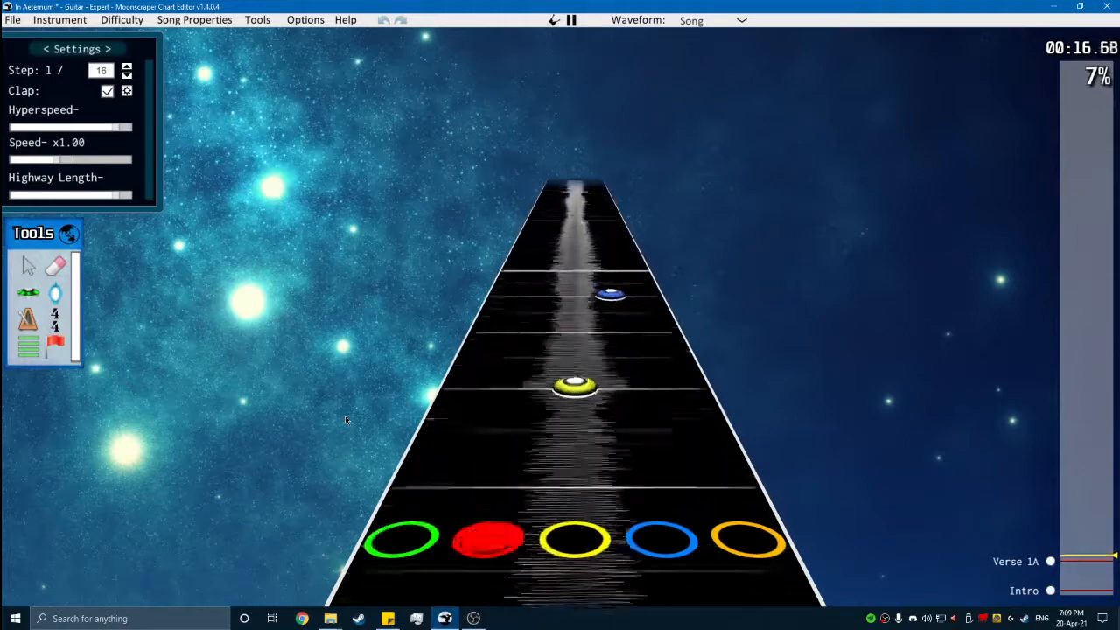
{"action": "key", "text": "space"}
{"action": "key", "text": "space"}
{"action": "key", "text": "space"}
{"action": "scroll", "coordinate": [454, 446], "scroll_direction": "down", "scroll_amount": 2}
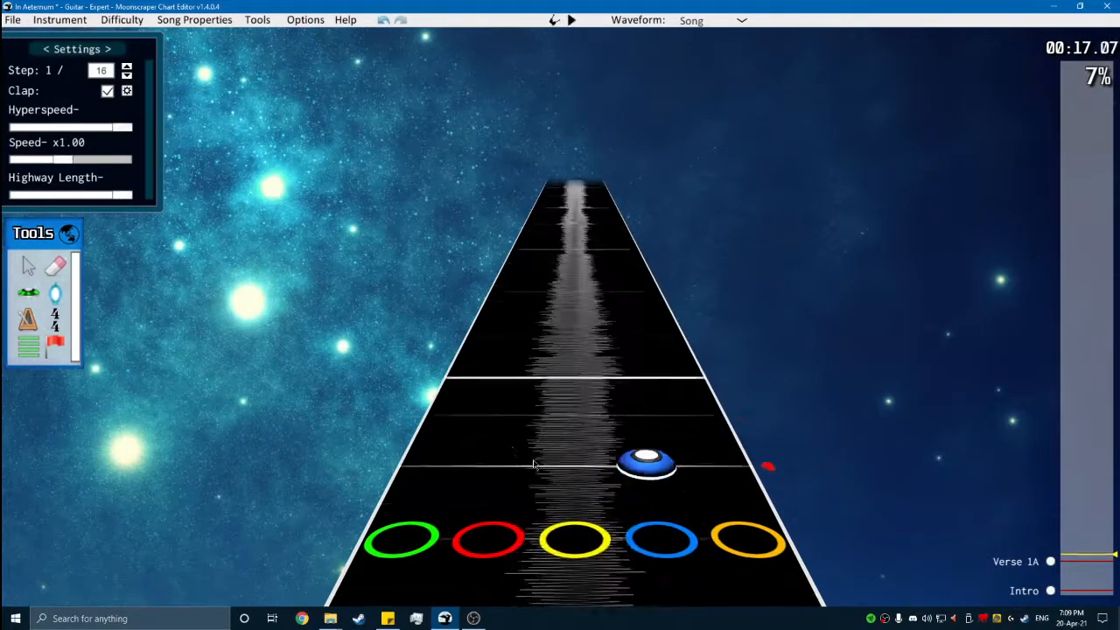
- Select and copy both six-note Verse 1A phrases, covering the 3/4 and 11/16 measures, and return to their end
{"action": "scroll", "coordinate": [473, 411], "scroll_direction": "up", "scroll_amount": 1}
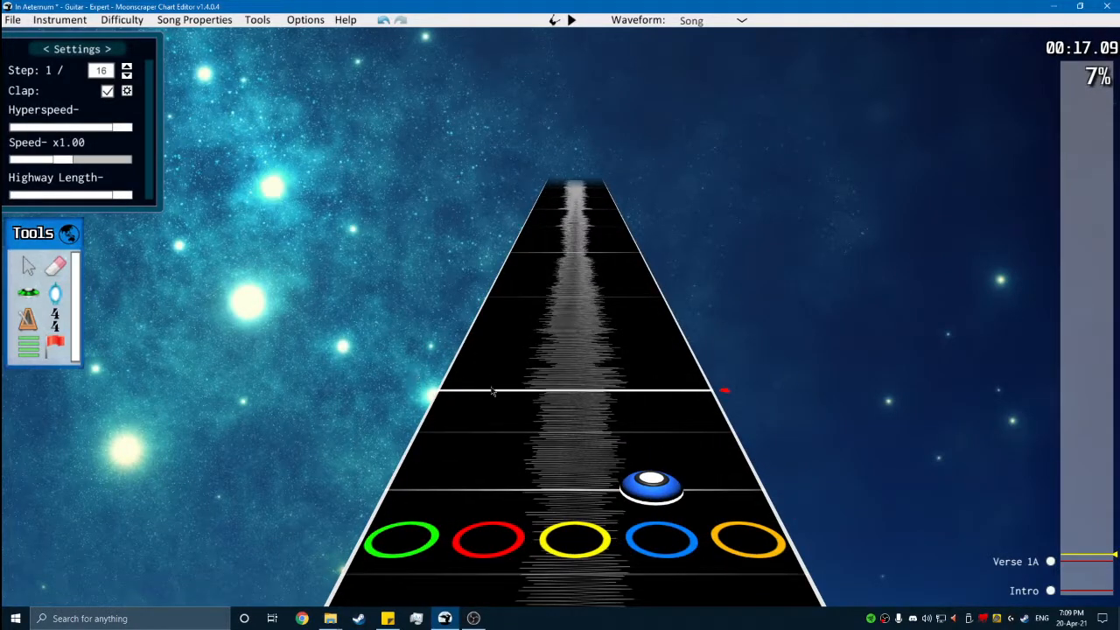
{"action": "scroll", "coordinate": [551, 409], "scroll_direction": "down", "scroll_amount": 15}
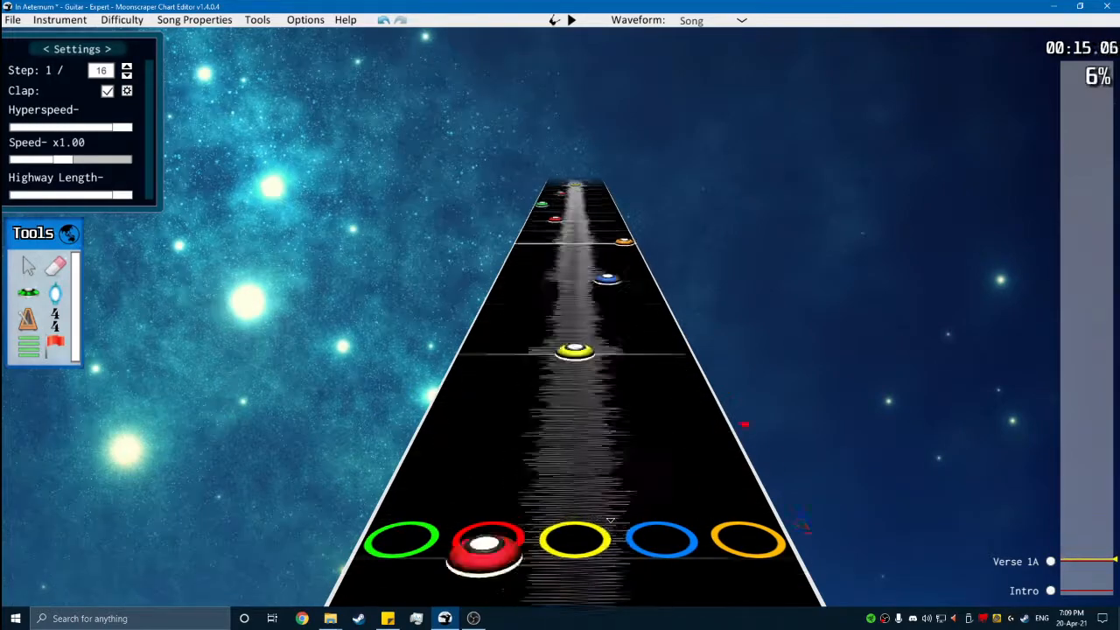
{"action": "scroll", "coordinate": [595, 516], "scroll_direction": "down", "scroll_amount": 12}
{"action": "scroll", "coordinate": [595, 487], "scroll_direction": "up", "scroll_amount": 1}
{"action": "left_click_drag", "start_coordinate": [883, 495], "coordinate": [307, 300]}
{"action": "scroll", "coordinate": [307, 302], "scroll_direction": "up", "scroll_amount": 1}
{"action": "key", "text": "End"}
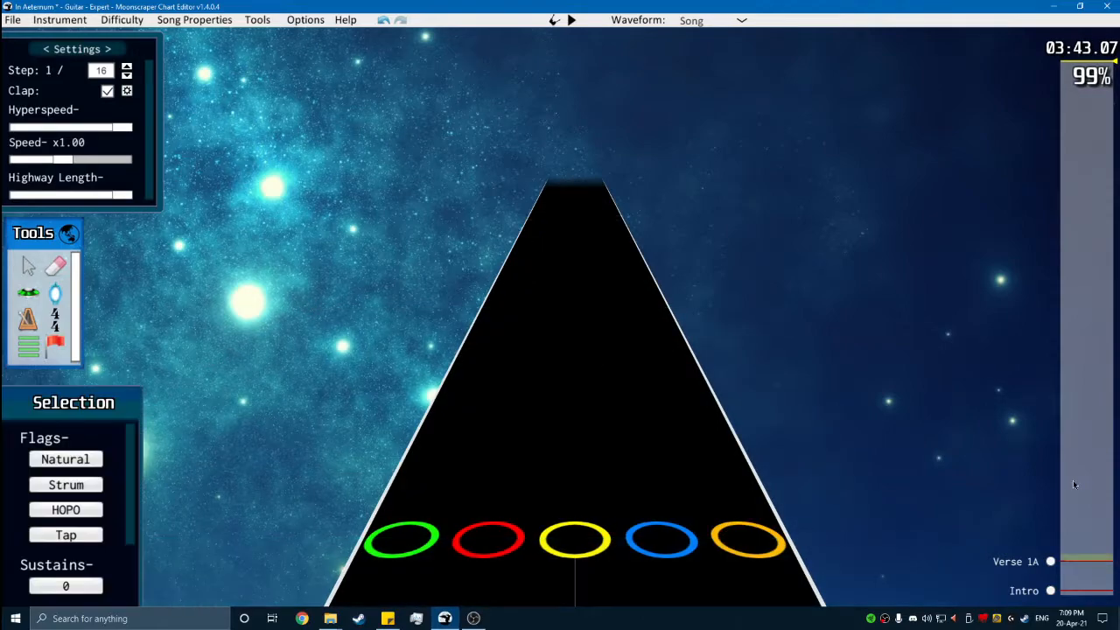
{"action": "left_click_drag", "start_coordinate": [1073, 555], "coordinate": [1073, 557]}
{"action": "scroll", "coordinate": [691, 371], "scroll_direction": "up", "scroll_amount": 6}
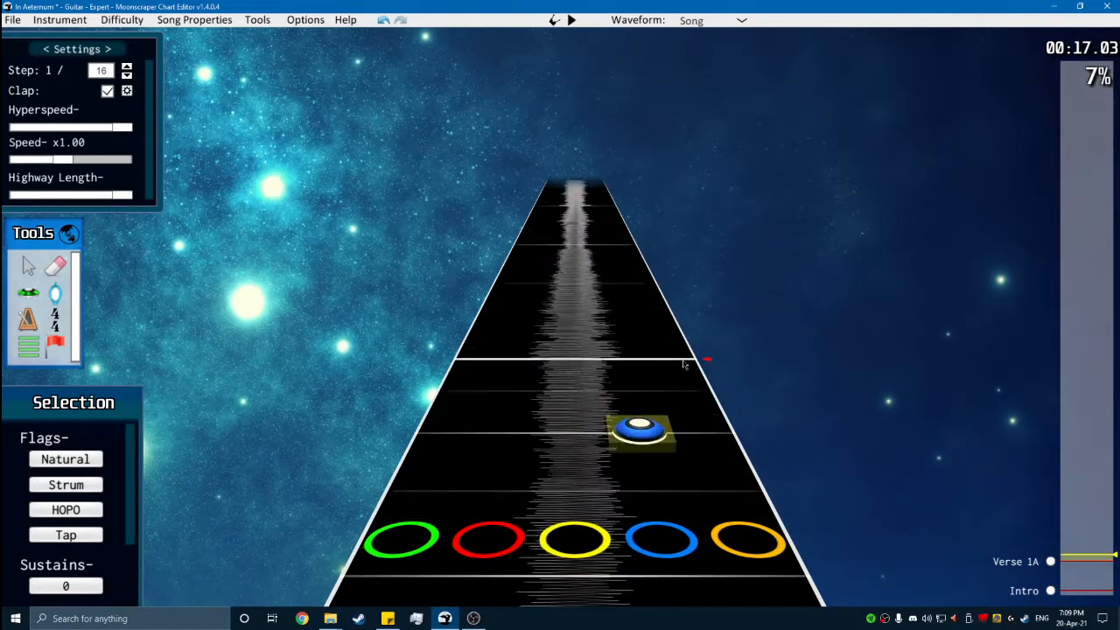
- Paste the copied phrases at the first measure line after the last blue note and play them back
{"action": "left_click", "coordinate": [685, 362]}
{"action": "scroll", "coordinate": [695, 353], "scroll_direction": "up", "scroll_amount": 1}
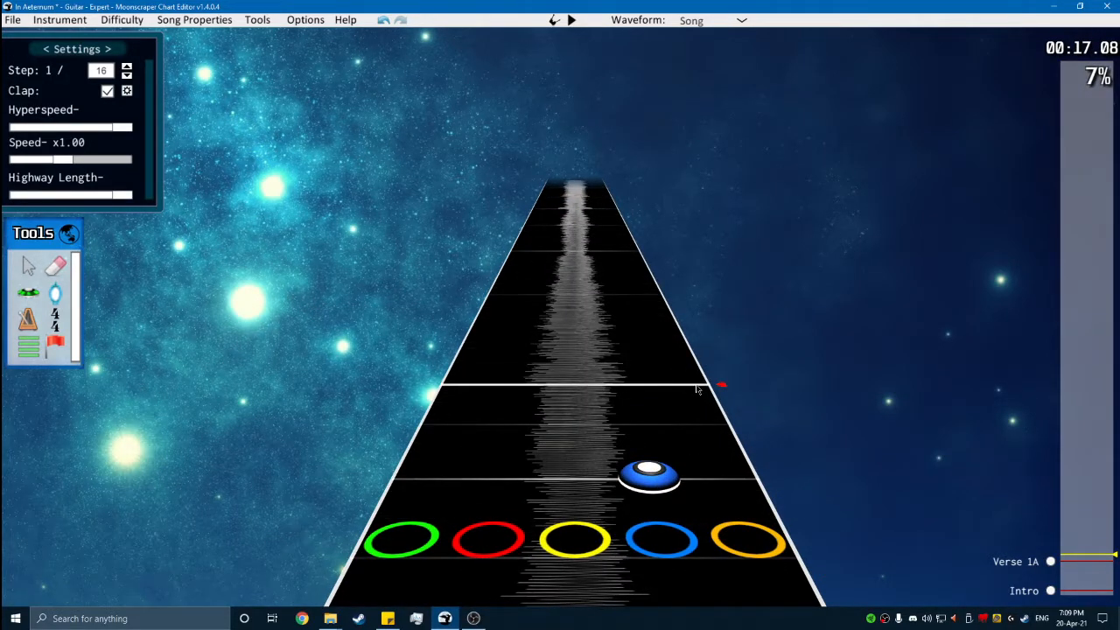
{"action": "scroll", "coordinate": [708, 400], "scroll_direction": "down", "scroll_amount": 2}
{"action": "scroll", "coordinate": [744, 456], "scroll_direction": "up", "scroll_amount": 1}
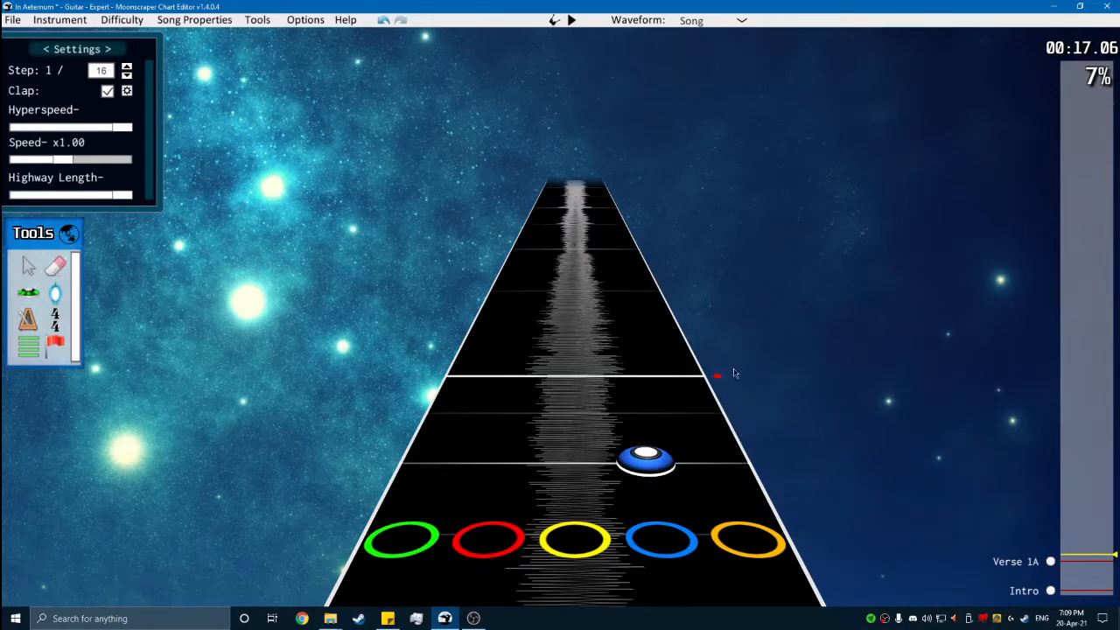
{"action": "left_click", "coordinate": [687, 375]}
{"action": "left_click", "coordinate": [743, 407]}
{"action": "scroll", "coordinate": [754, 430], "scroll_direction": "down", "scroll_amount": 8}
{"action": "key", "text": "space"}
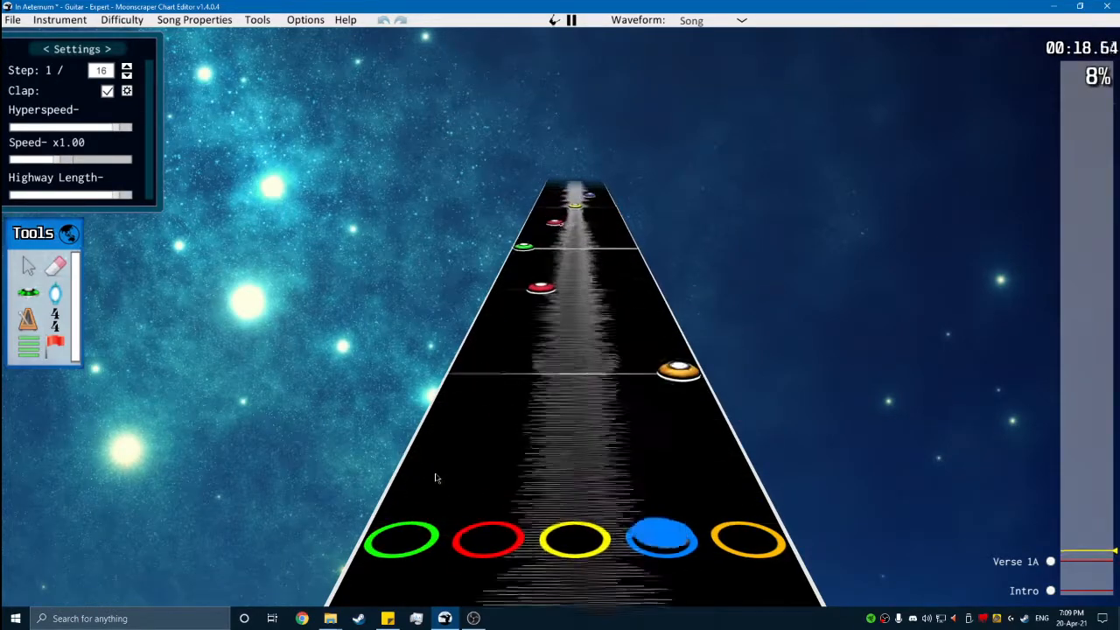
{"action": "key", "text": "space"}
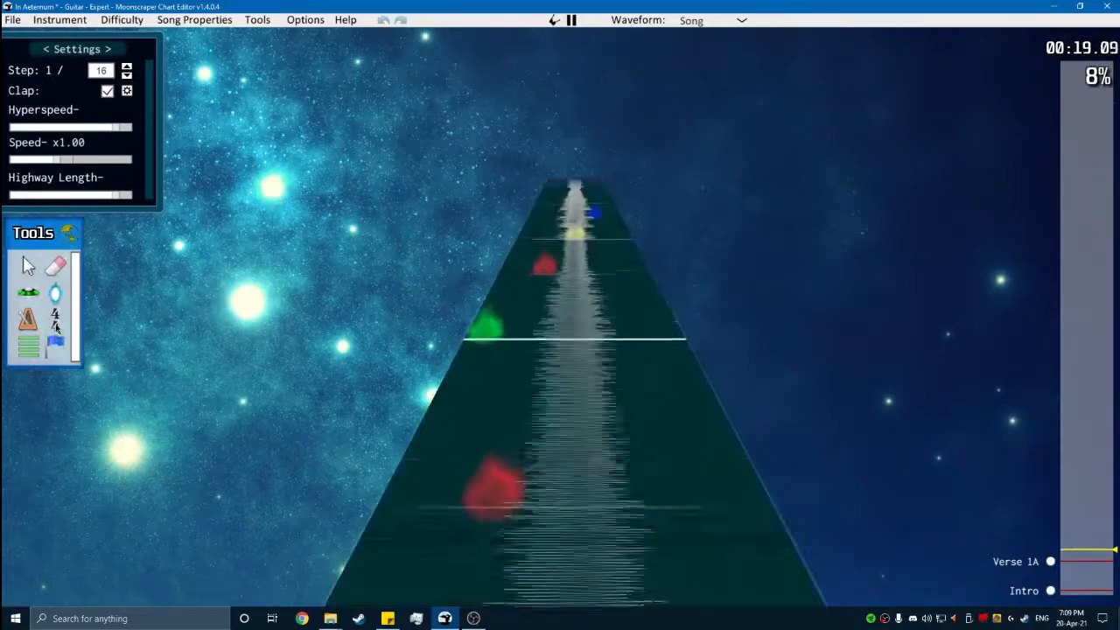
- Add a 3/4 time signature at the start of the pasted phrases and an 11/16 one at the following measure
{"action": "key", "text": "space"}
{"action": "scroll", "coordinate": [609, 439], "scroll_direction": "up", "scroll_amount": 2}
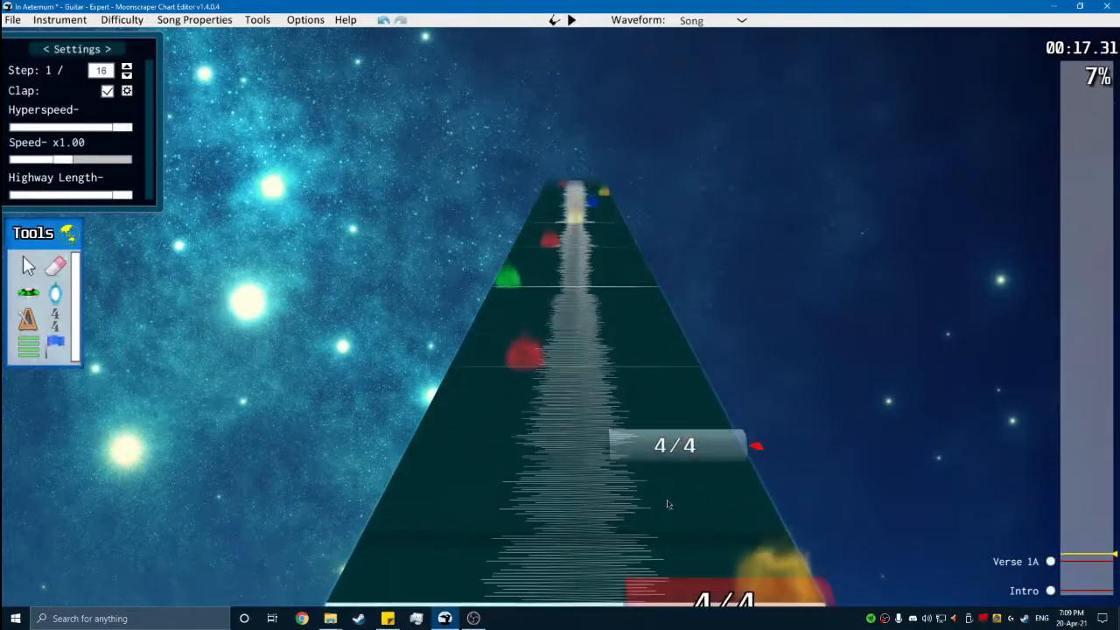
{"action": "left_click", "coordinate": [678, 499]}
{"action": "type", "text": "3"}
{"action": "scroll", "coordinate": [647, 464], "scroll_direction": "up", "scroll_amount": 2}
{"action": "left_click", "coordinate": [39, 458]}
{"action": "type", "text": "11"}
{"action": "left_click", "coordinate": [142, 458]}
{"action": "left_click", "coordinate": [143, 459]}
- Paste the two phrases again at position 7392, adding a 3/4 time signature there and an 11/16 one at position 7968
{"action": "key", "text": "space"}
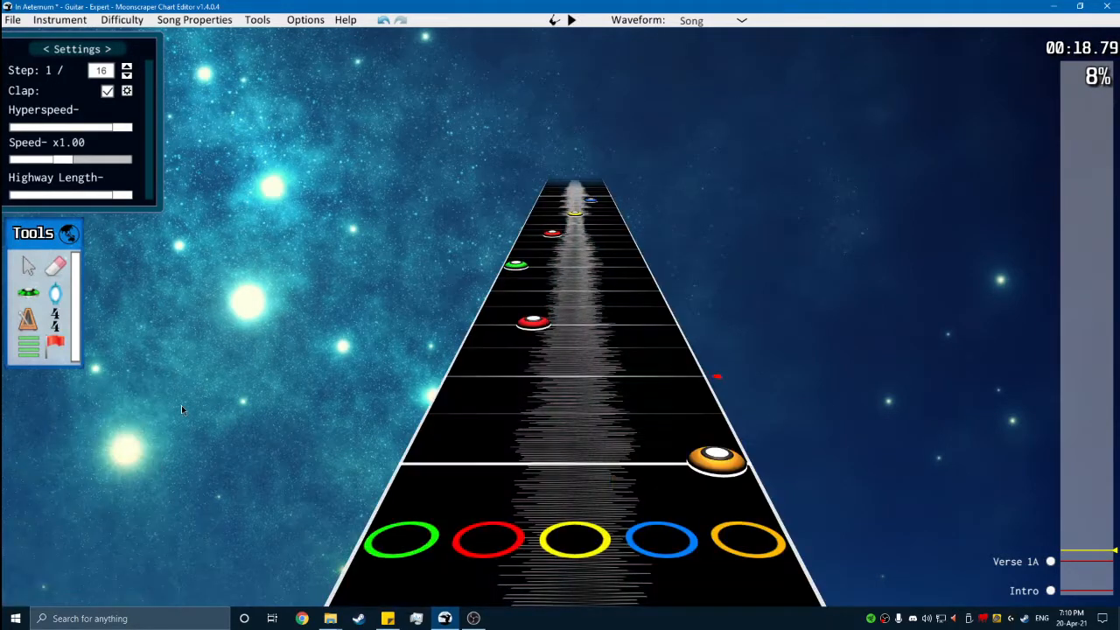
{"action": "key", "text": "space"}
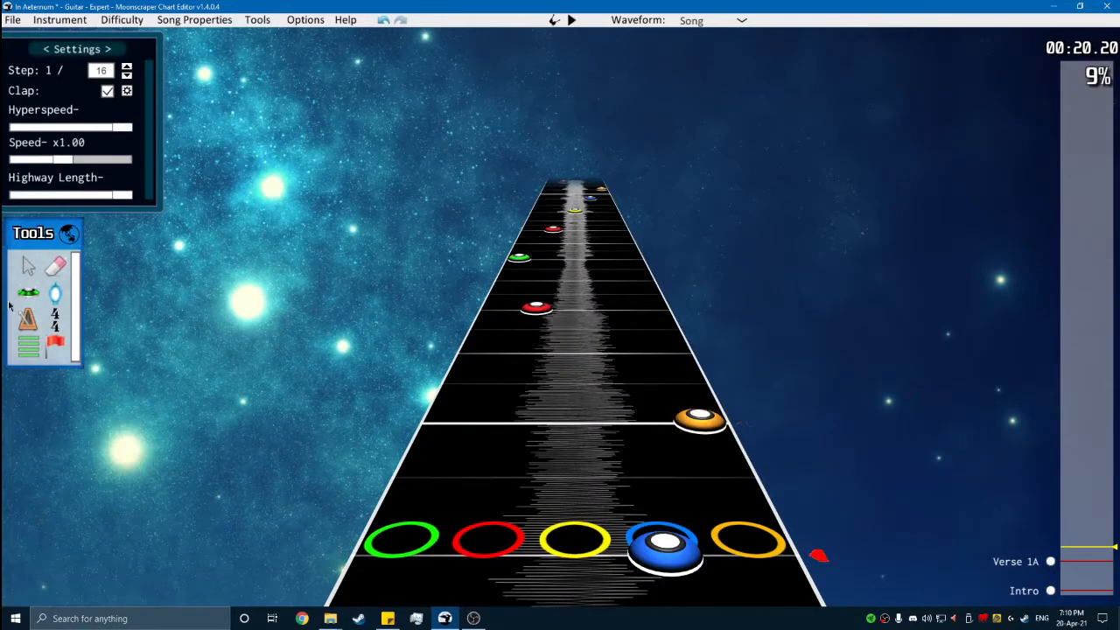
{"action": "left_click", "coordinate": [674, 423]}
{"action": "left_click", "coordinate": [40, 466]}
{"action": "type", "text": "3"}
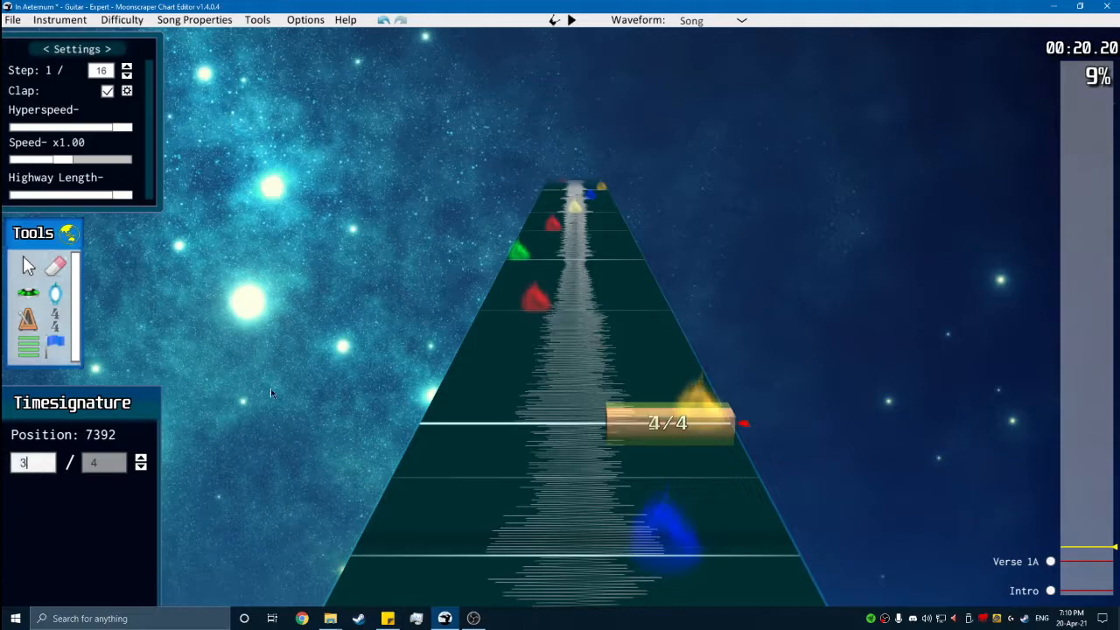
{"action": "scroll", "coordinate": [512, 337], "scroll_direction": "up", "scroll_amount": 5}
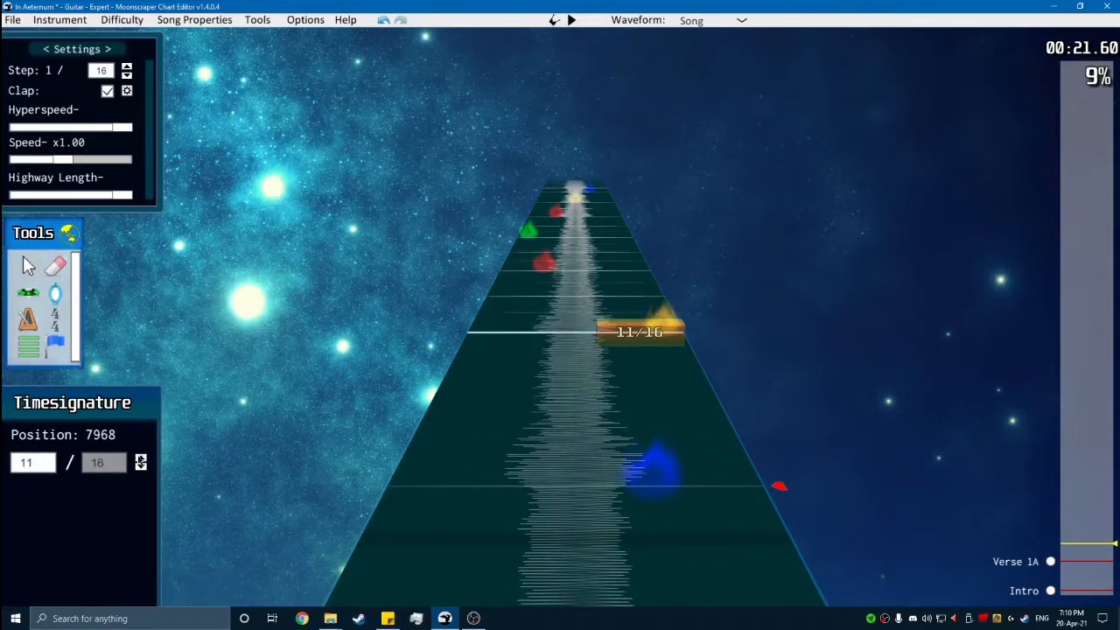
- Play back the newly added measures and paste the two phrases again at position 8496
{"action": "scroll", "coordinate": [556, 359], "scroll_direction": "down", "scroll_amount": 6}
{"action": "scroll", "coordinate": [556, 360], "scroll_direction": "up", "scroll_amount": 2}
{"action": "key", "text": "g"}
{"action": "scroll", "coordinate": [557, 360], "scroll_direction": "up", "scroll_amount": 1}
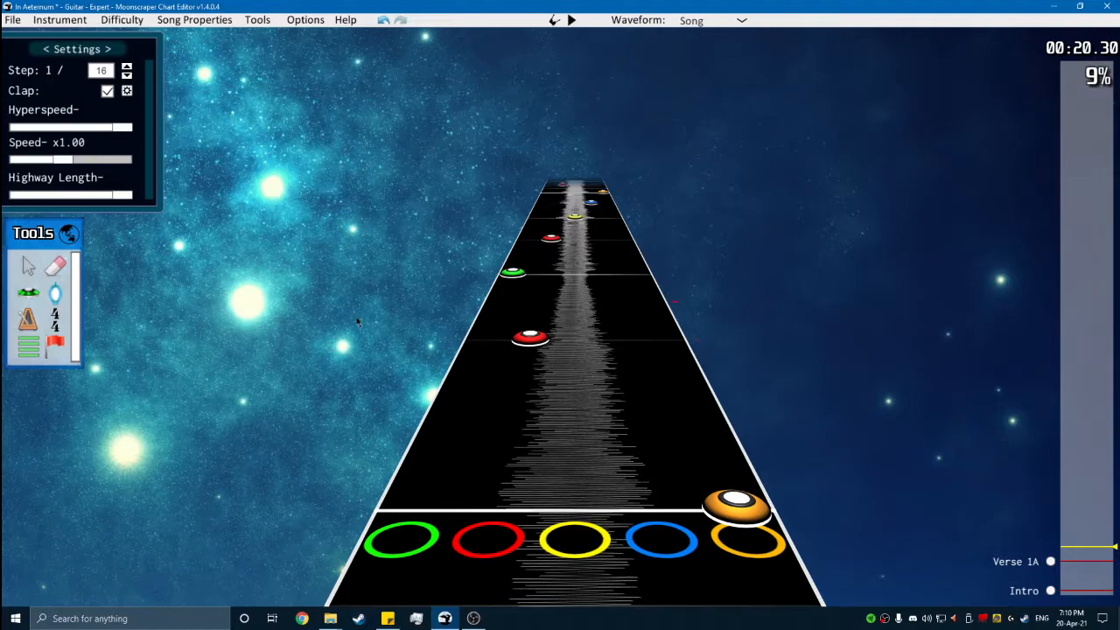
{"action": "key", "text": "space"}
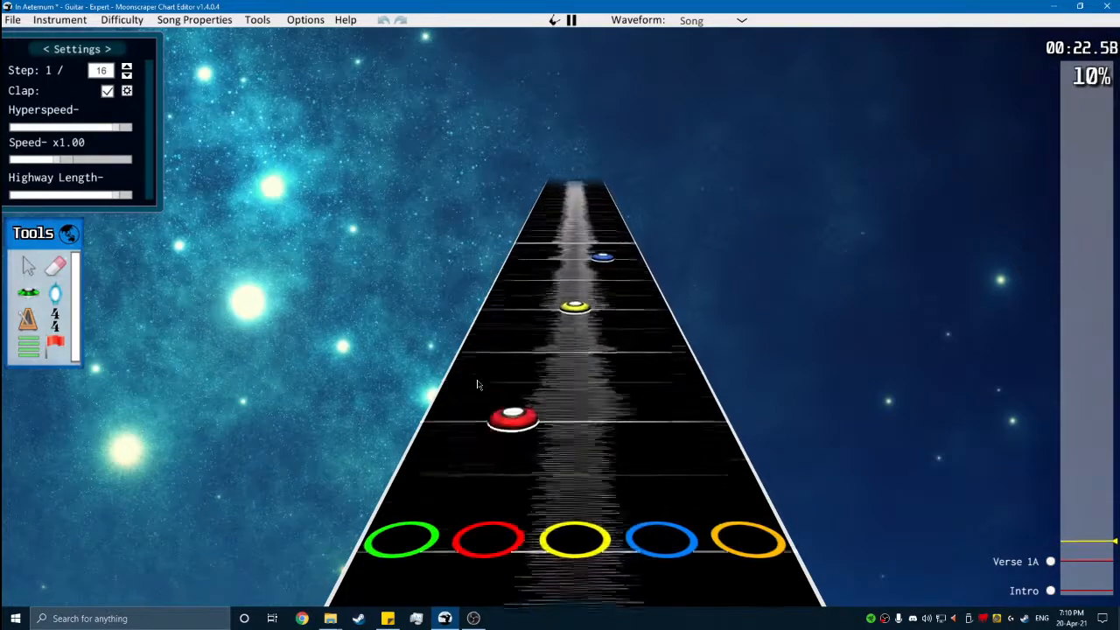
{"action": "key", "text": "space"}
{"action": "scroll", "coordinate": [619, 432], "scroll_direction": "down", "scroll_amount": 2}
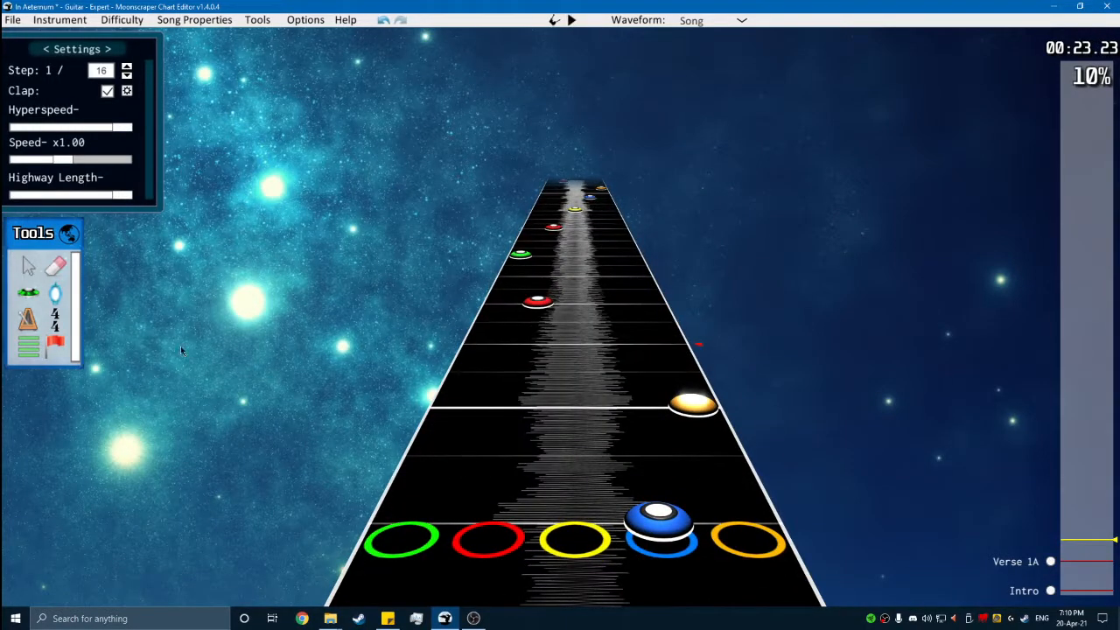
- Add time signatures at positions 8496 and 9072, continuing the alternating 3/4 and 11/16 pattern
{"action": "left_click", "coordinate": [56, 319]}
{"action": "left_click", "coordinate": [662, 407]}
{"action": "left_click", "coordinate": [48, 464]}
{"action": "type", "text": "2"}
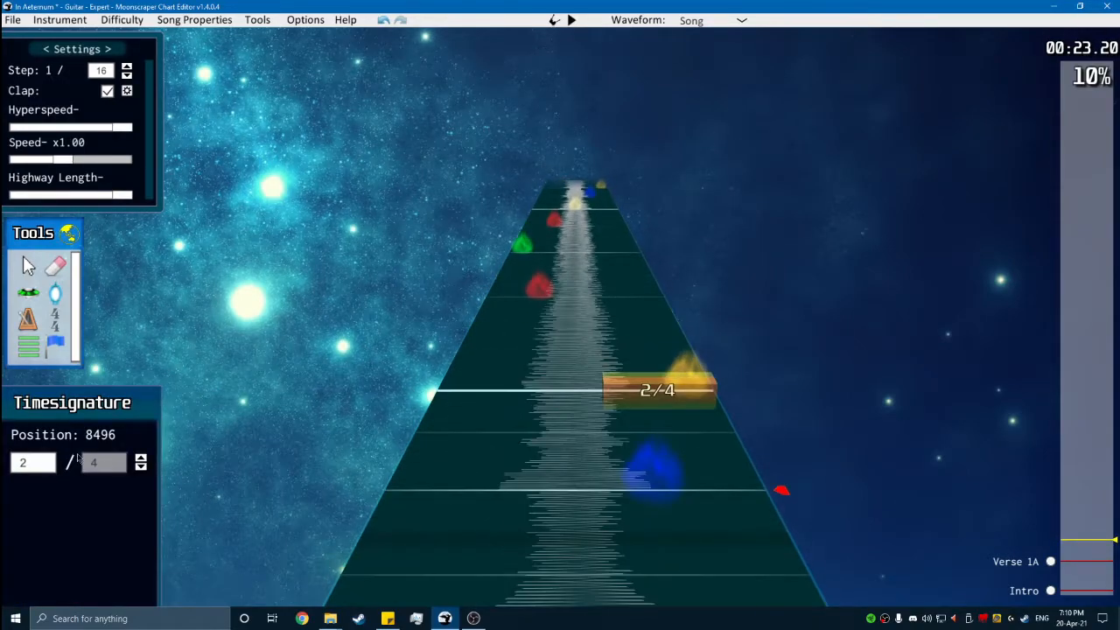
{"action": "key", "text": "space"}
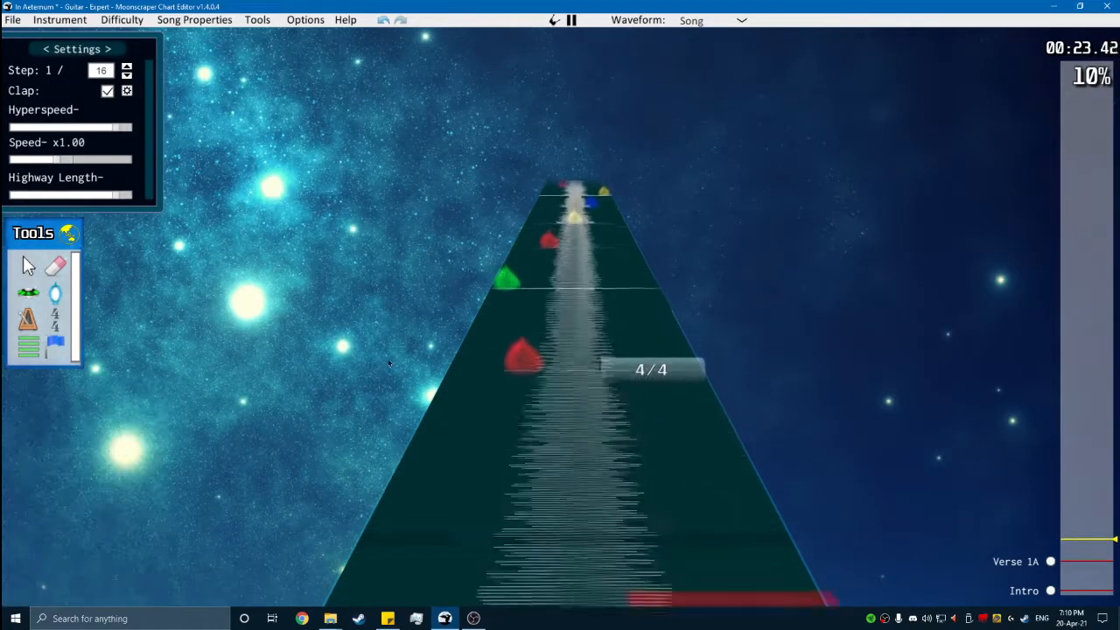
{"action": "key", "text": "space"}
{"action": "left_click", "coordinate": [626, 453]}
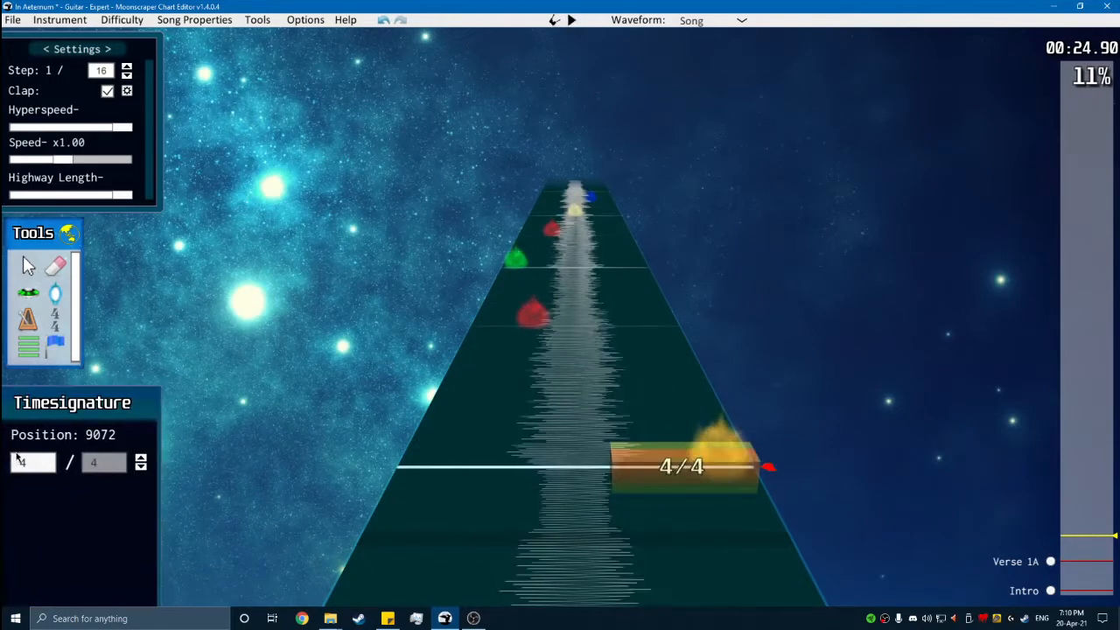
{"action": "key", "text": "space"}
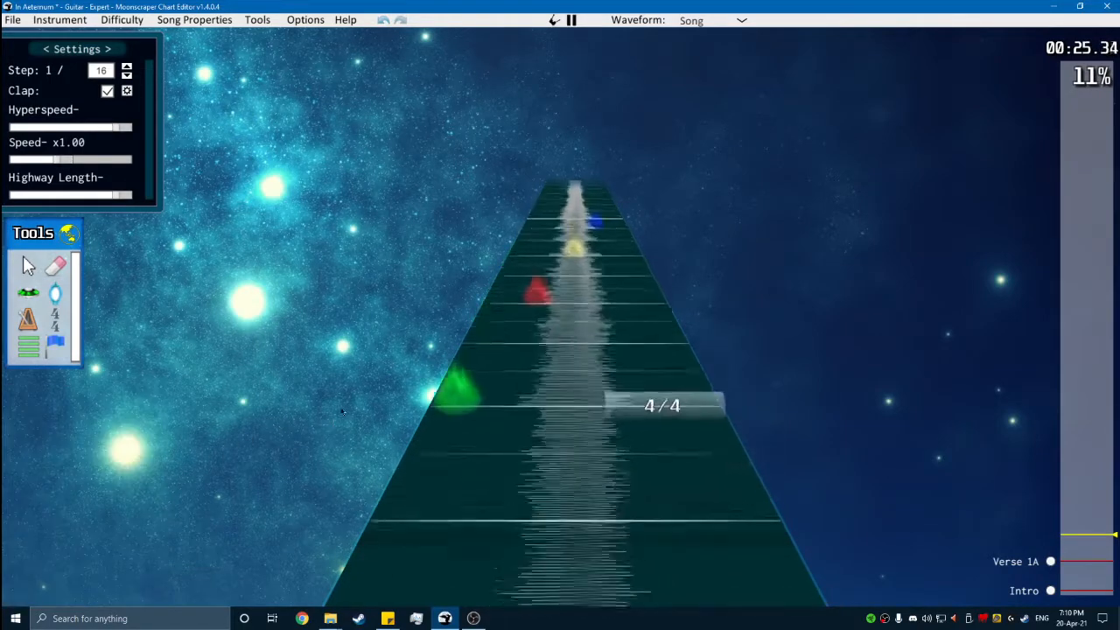
- Add the next time signature of the alternating pattern at position 9600 and paste the two phrases there
{"action": "key", "text": "space"}
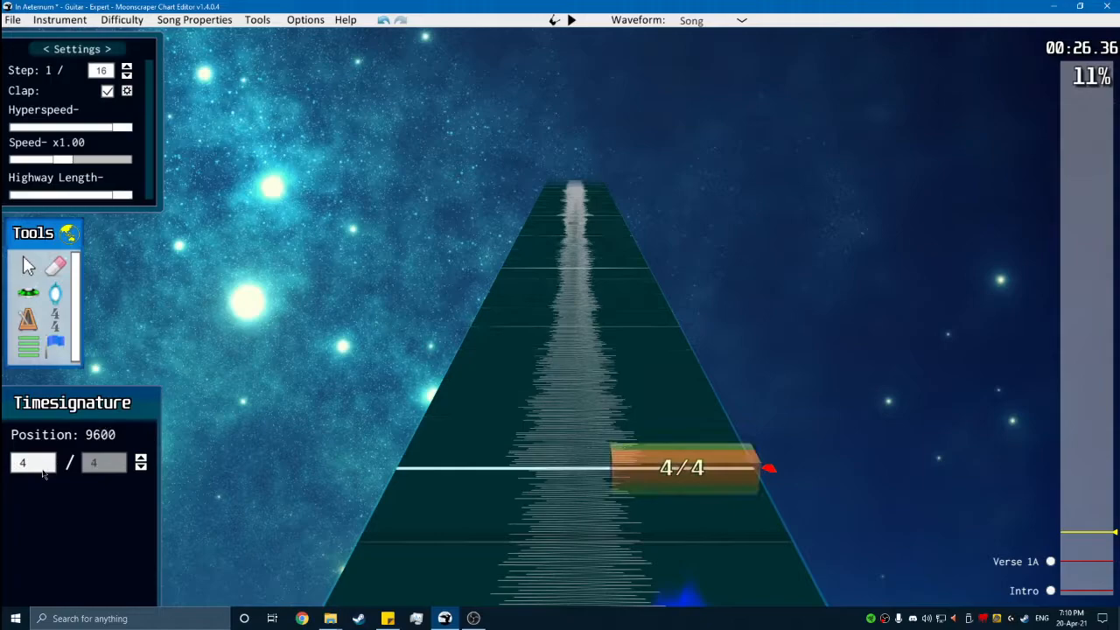
{"action": "left_click", "coordinate": [23, 274]}
{"action": "key", "text": "g"}
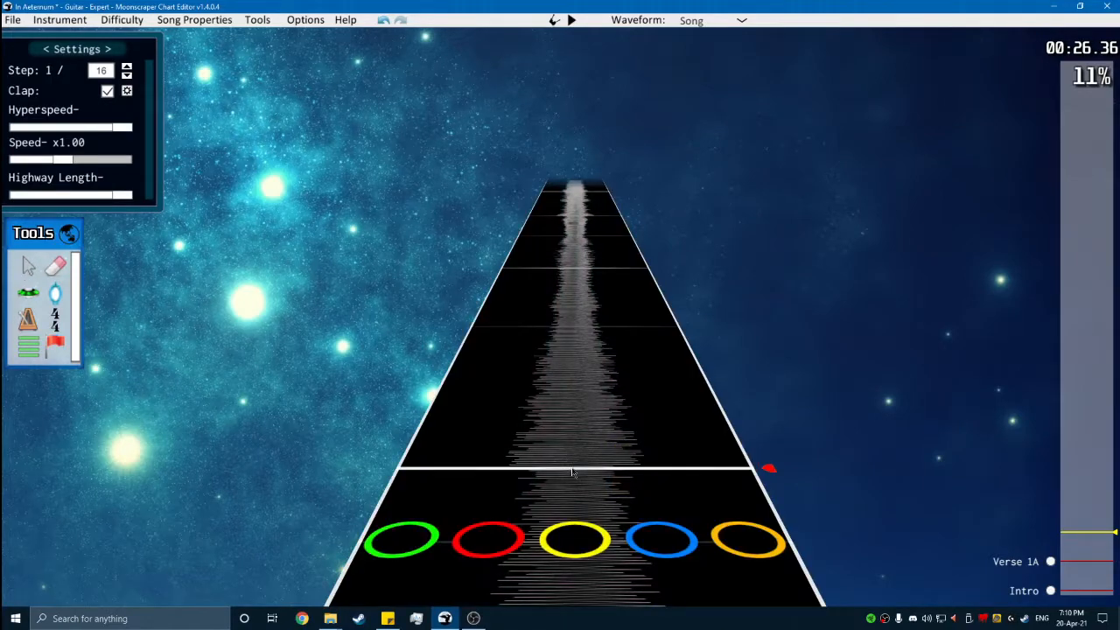
{"action": "scroll", "coordinate": [566, 466], "scroll_direction": "up", "scroll_amount": 2}
{"action": "scroll", "coordinate": [566, 457], "scroll_direction": "down", "scroll_amount": 1}
- Mark the orange note at position 9600 as forced and play back the passage leading into it
{"action": "left_click", "coordinate": [763, 569]}
{"action": "key", "text": "f"}
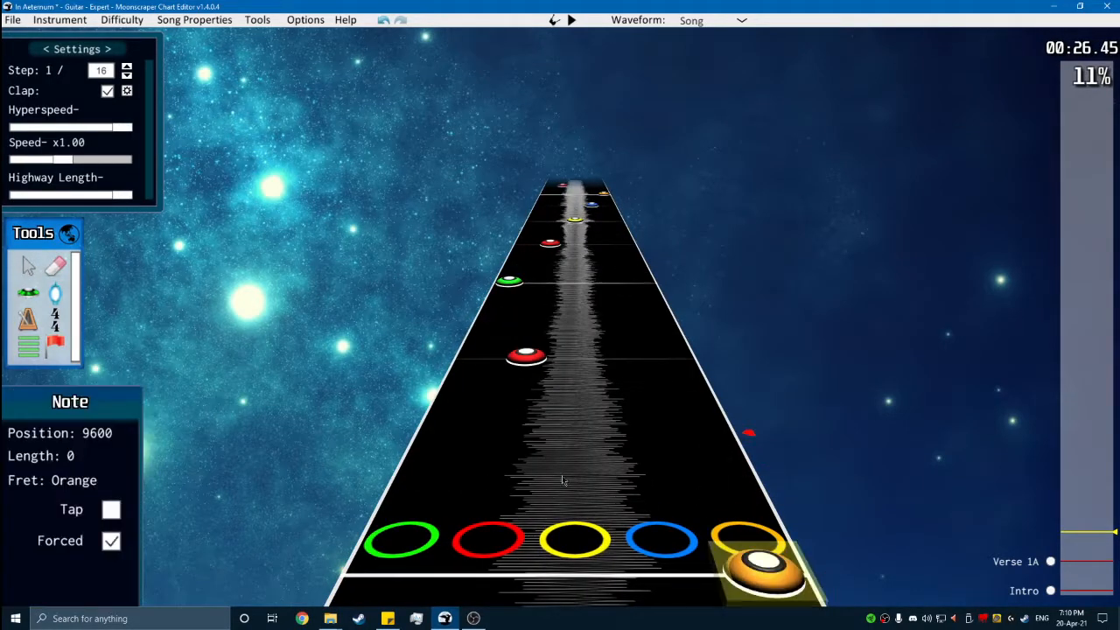
{"action": "left_click", "coordinate": [647, 340]}
{"action": "scroll", "coordinate": [645, 336], "scroll_direction": "down", "scroll_amount": 4}
{"action": "scroll", "coordinate": [645, 336], "scroll_direction": "up", "scroll_amount": 1}
{"action": "key", "text": "space"}
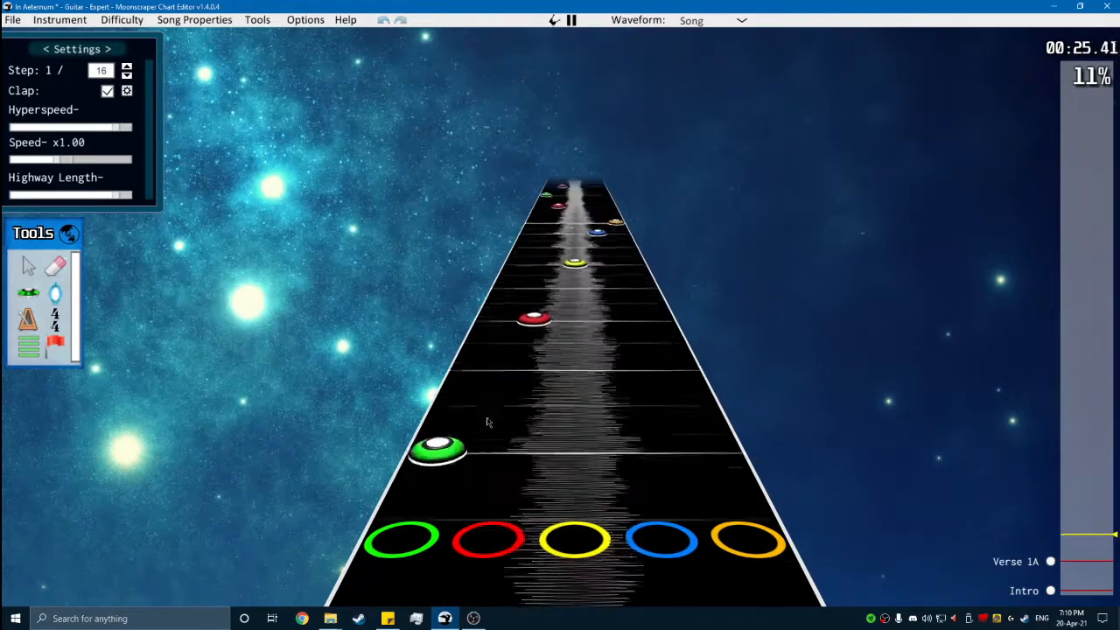
{"action": "key", "text": "space"}
- Inspect the orange note at position 9600 and replay the notes around it
{"action": "left_click", "coordinate": [683, 351]}
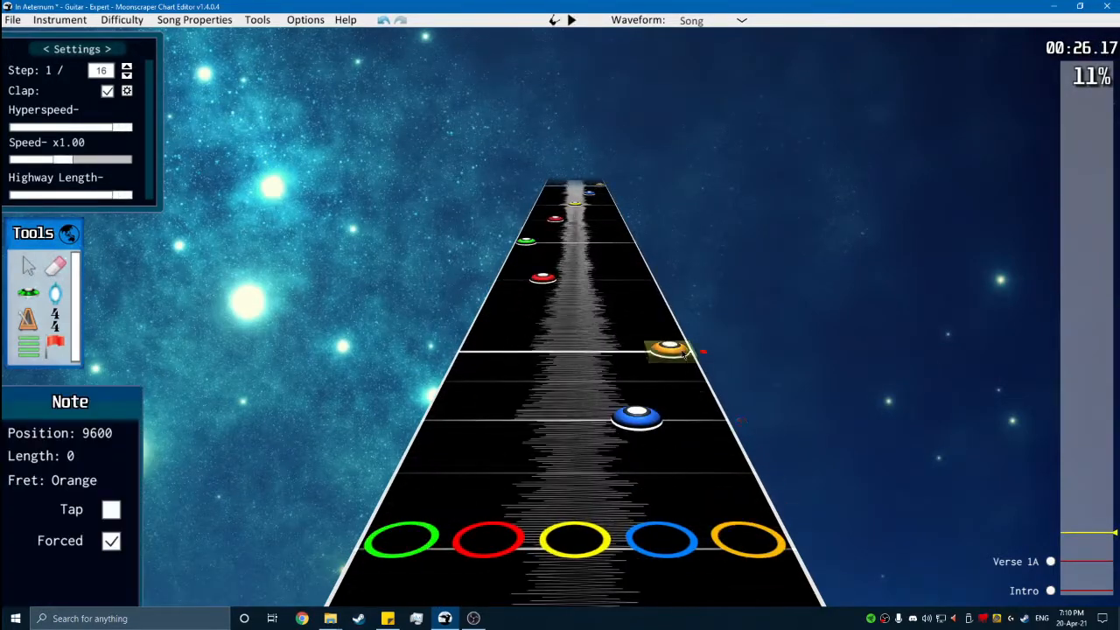
{"action": "left_click_drag", "start_coordinate": [727, 374], "coordinate": [611, 310]}
{"action": "left_click", "coordinate": [717, 387]}
{"action": "scroll", "coordinate": [722, 384], "scroll_direction": "up", "scroll_amount": 1}
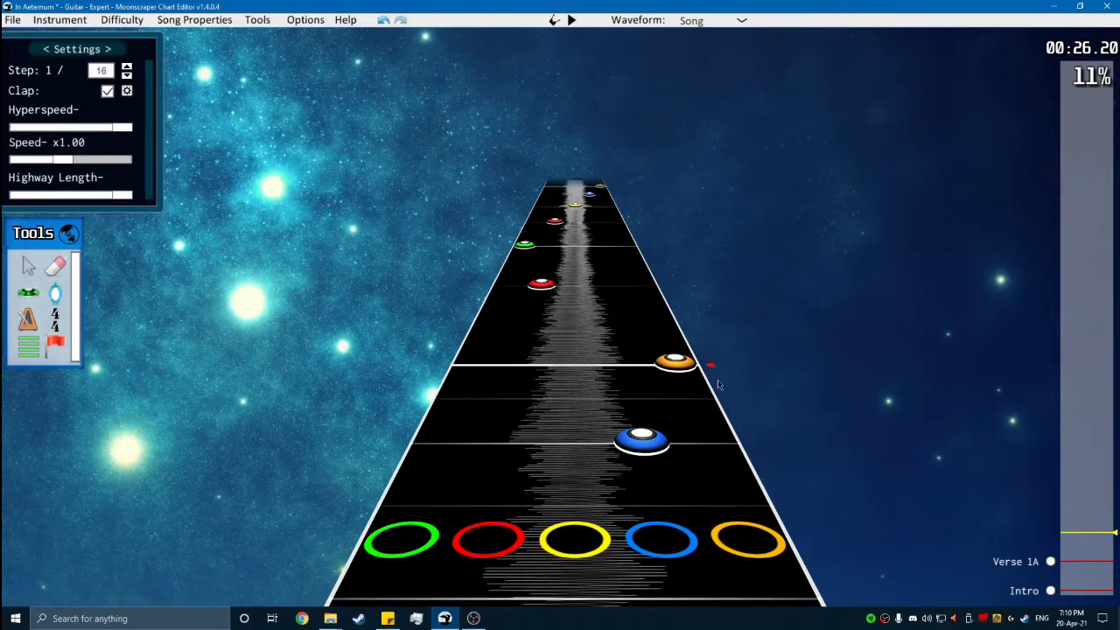
{"action": "key", "text": "space"}
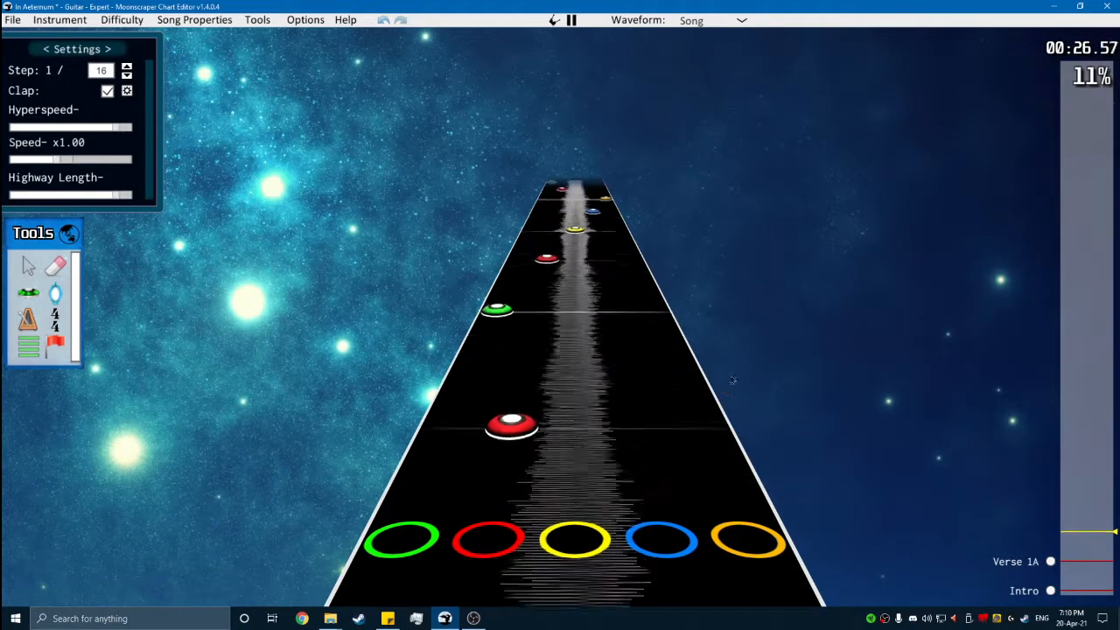
{"action": "key", "text": "space"}
{"action": "scroll", "coordinate": [631, 392], "scroll_direction": "up", "scroll_amount": 5}
{"action": "scroll", "coordinate": [629, 459], "scroll_direction": "down", "scroll_amount": 2}
{"action": "key", "text": "space"}
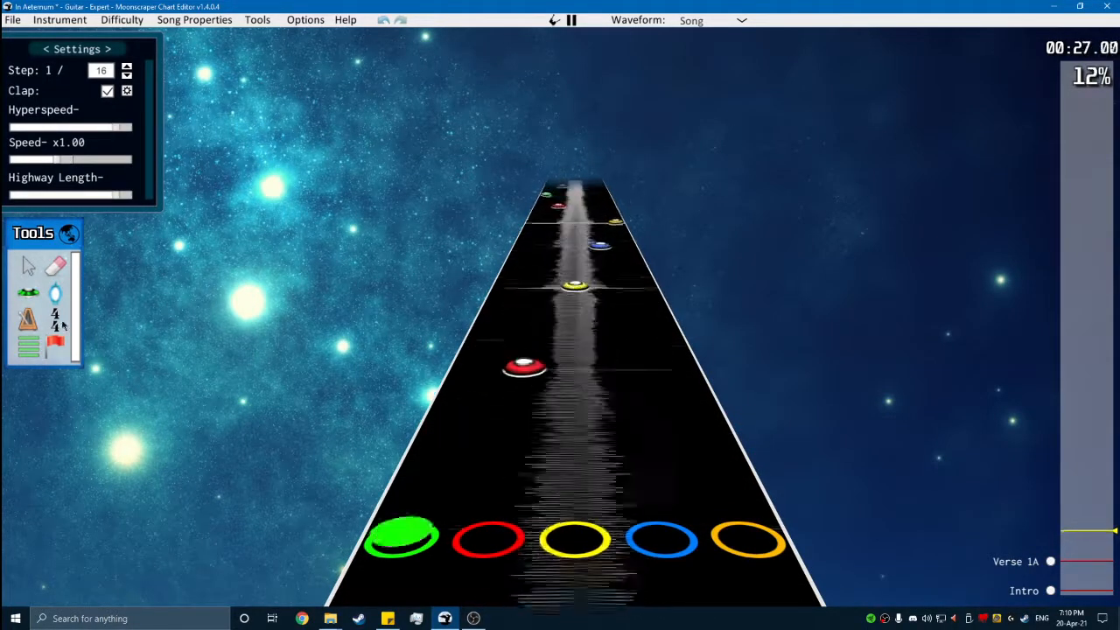
{"action": "key", "text": "space"}
- Add an 11/16 time signature at position 10176, continuing the alternating pattern
{"action": "left_click", "coordinate": [62, 325]}
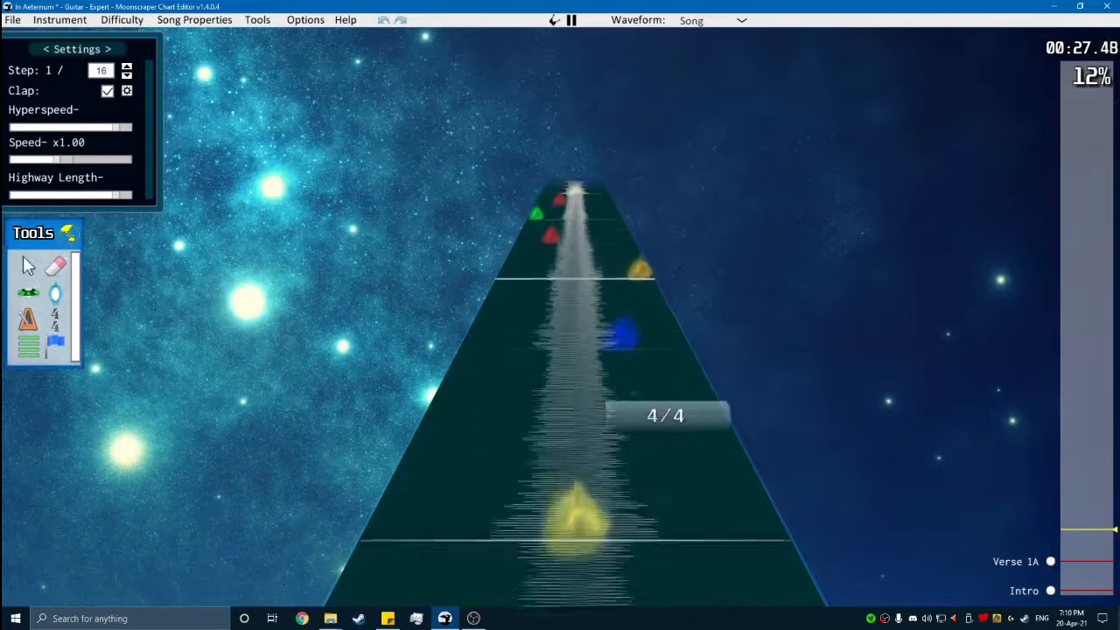
{"action": "scroll", "coordinate": [632, 464], "scroll_direction": "up", "scroll_amount": 4}
{"action": "left_click", "coordinate": [633, 465]}
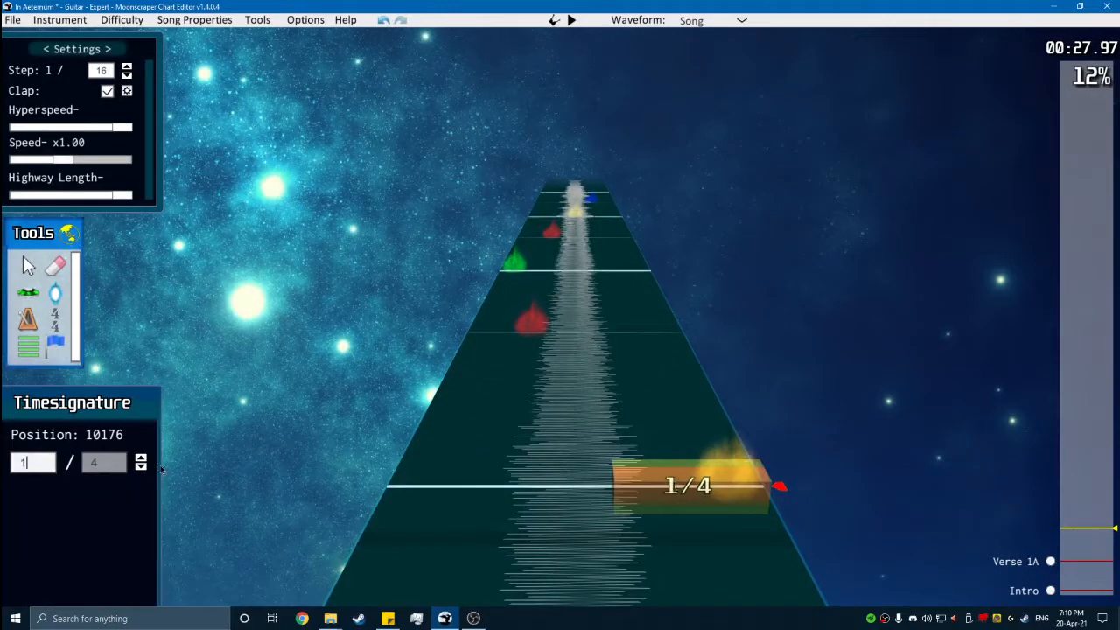
{"action": "key", "text": "space"}
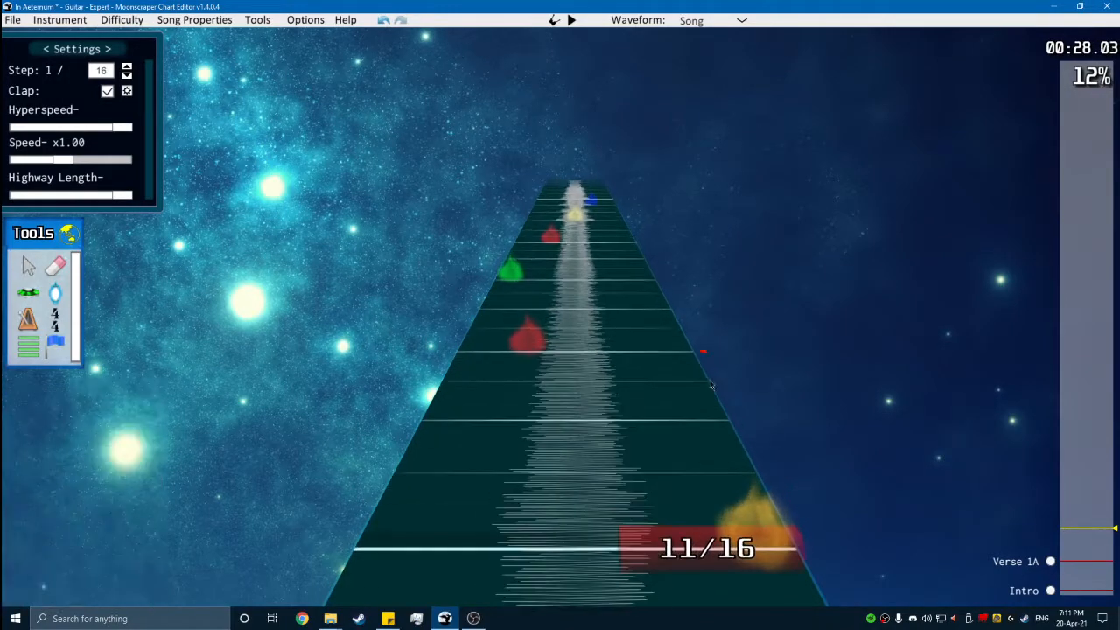
- Add a 3/4 time signature at position 10704 and paste the two phrases there
{"action": "left_click", "coordinate": [485, 428]}
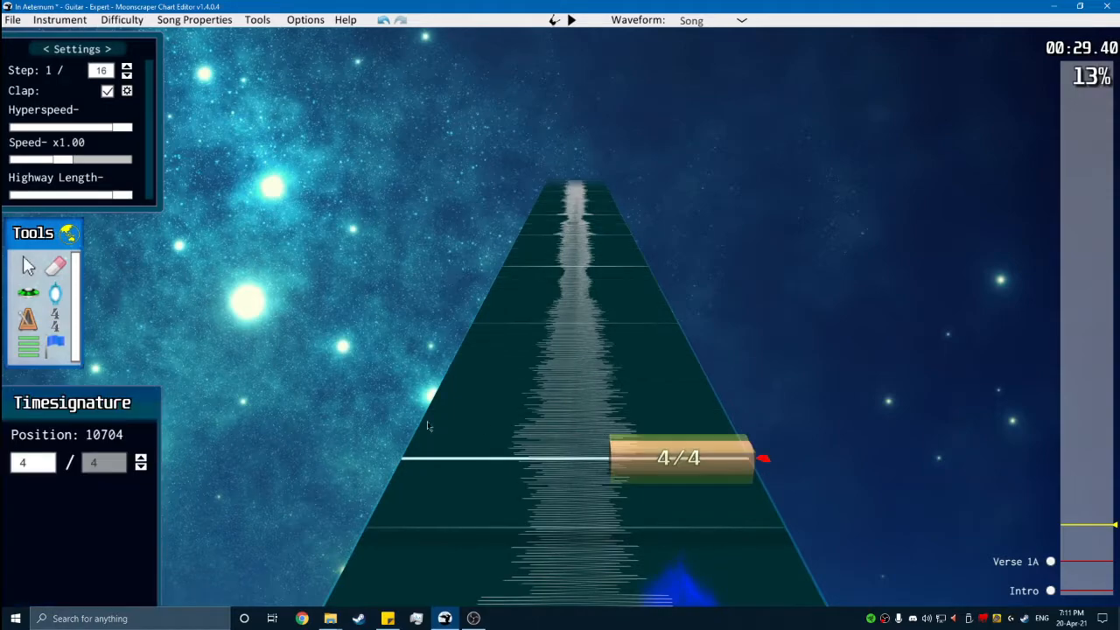
{"action": "key", "text": "space"}
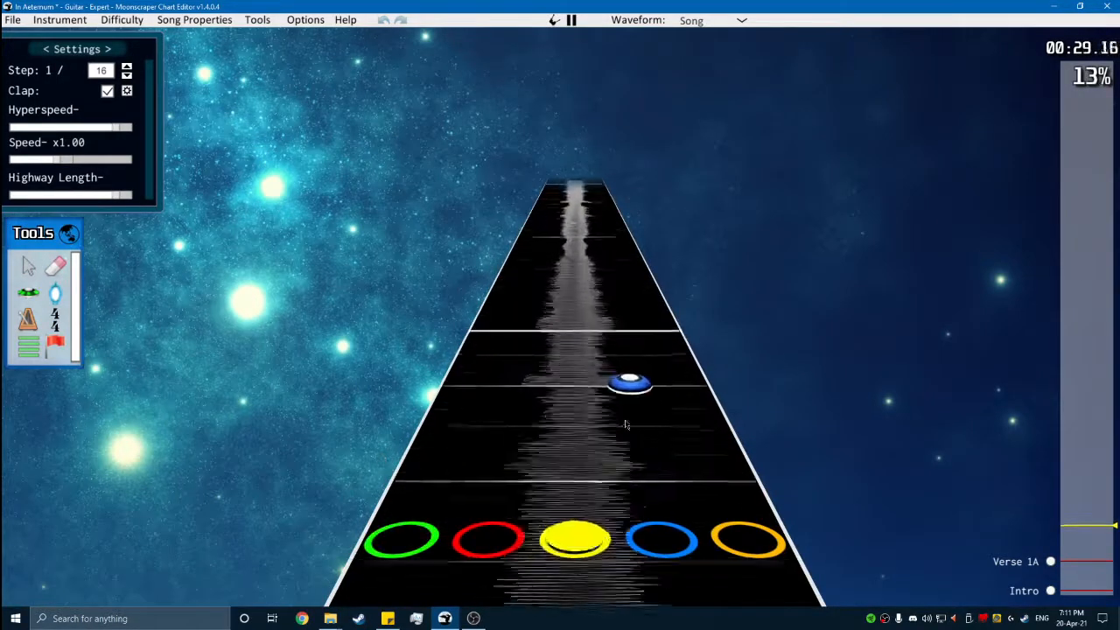
{"action": "key", "text": "space"}
{"action": "left_click", "coordinate": [691, 405]}
{"action": "key", "text": "space"}
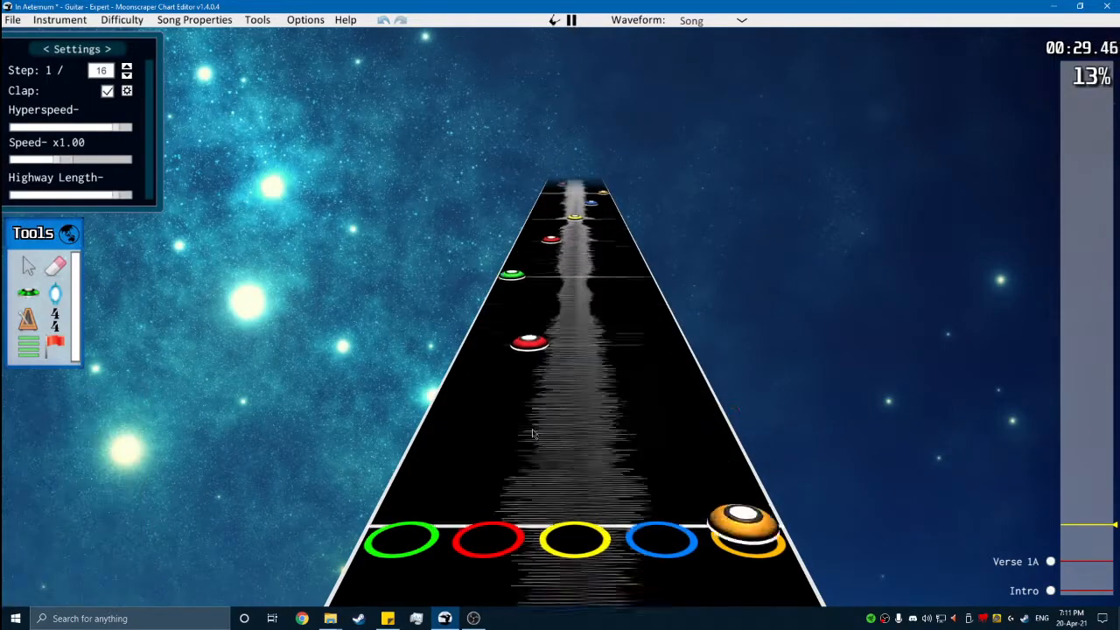
- Add an 11/16 time signature at position 11280 and a 3/4 time signature at position 11808
{"action": "key", "text": "space"}
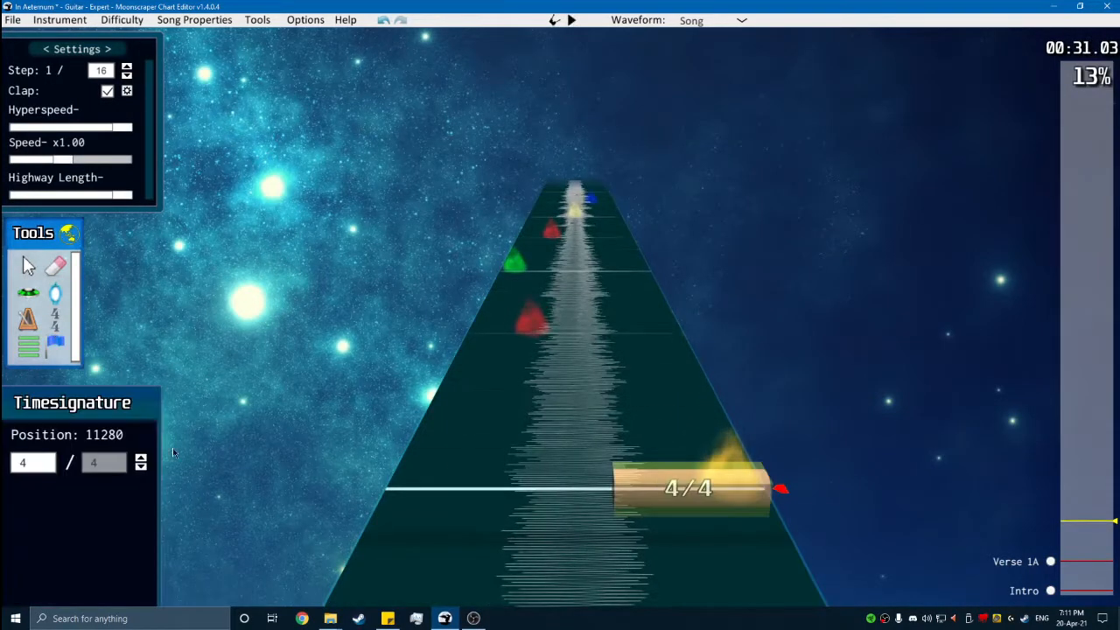
{"action": "key", "text": "space"}
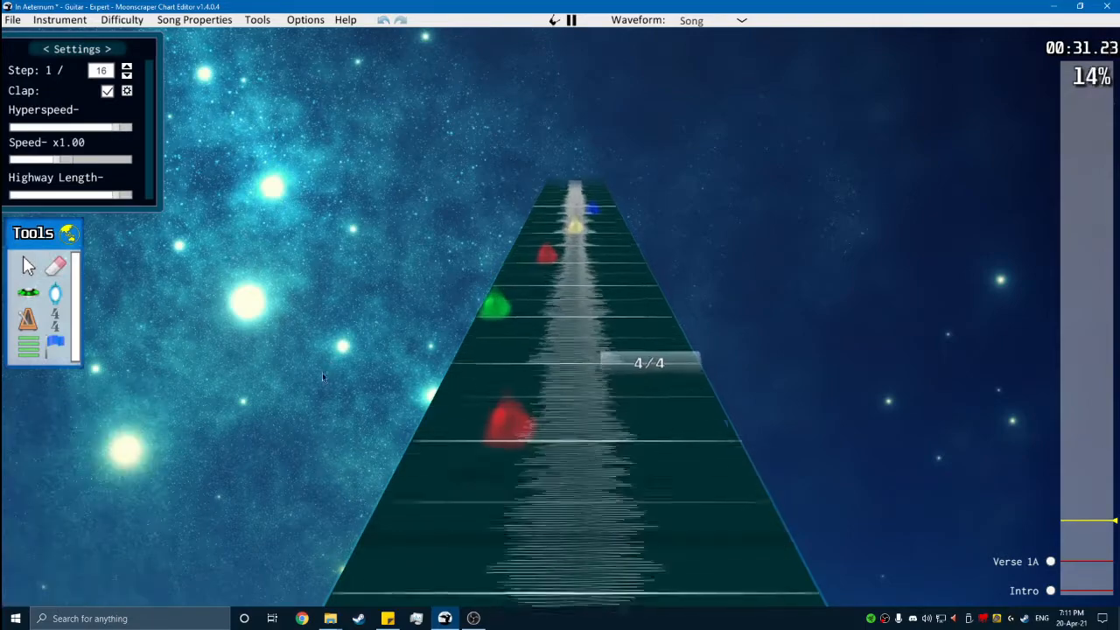
{"action": "key", "text": "space"}
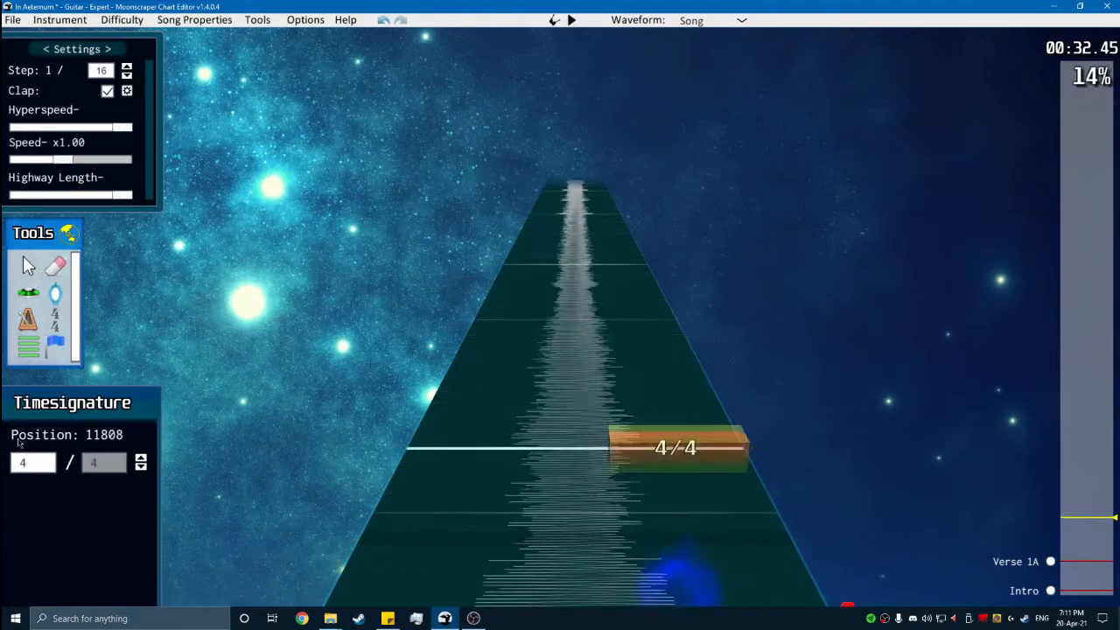
{"action": "key", "text": "space"}
- Paste the two phrases at position 11808 and add an 11/16 time signature at position 12384
{"action": "key", "text": "space"}
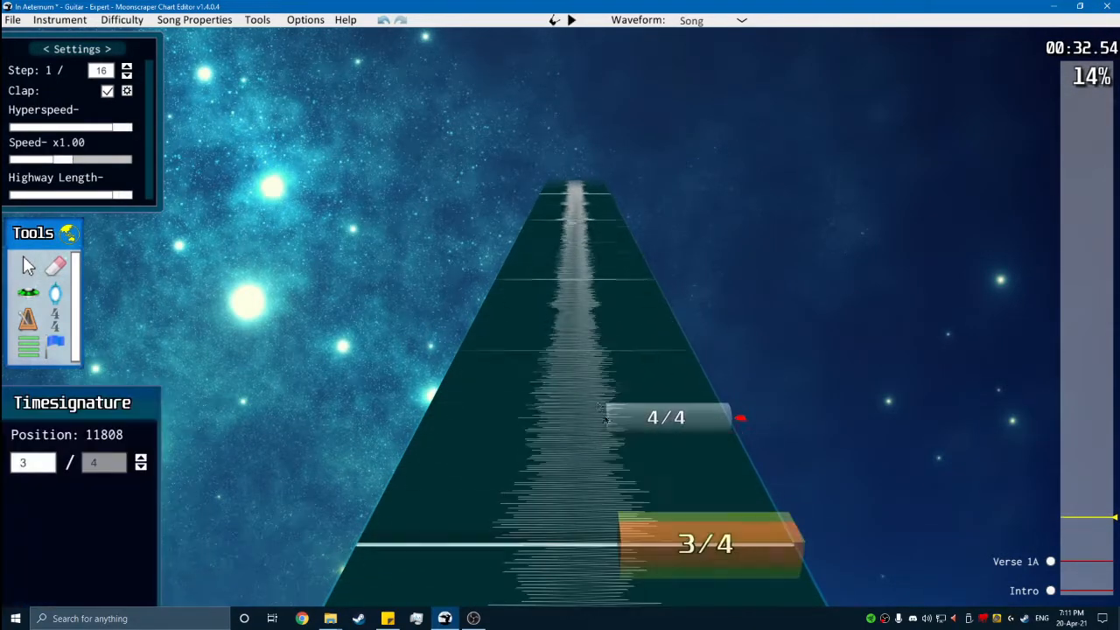
{"action": "key", "text": "space"}
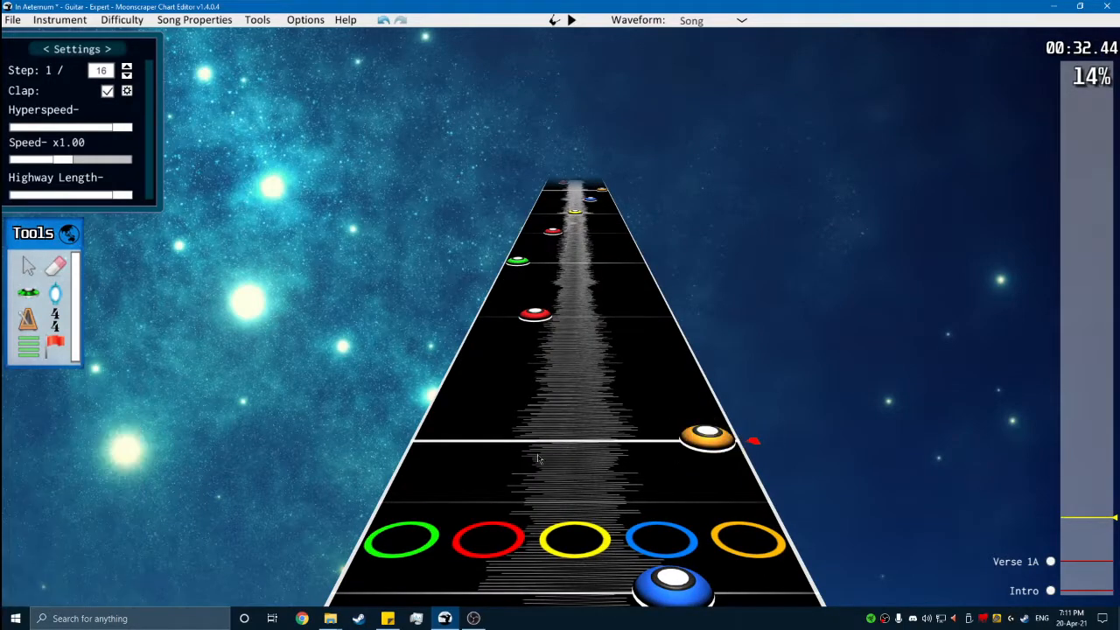
{"action": "key", "text": "space"}
{"action": "left_click", "coordinate": [59, 326]}
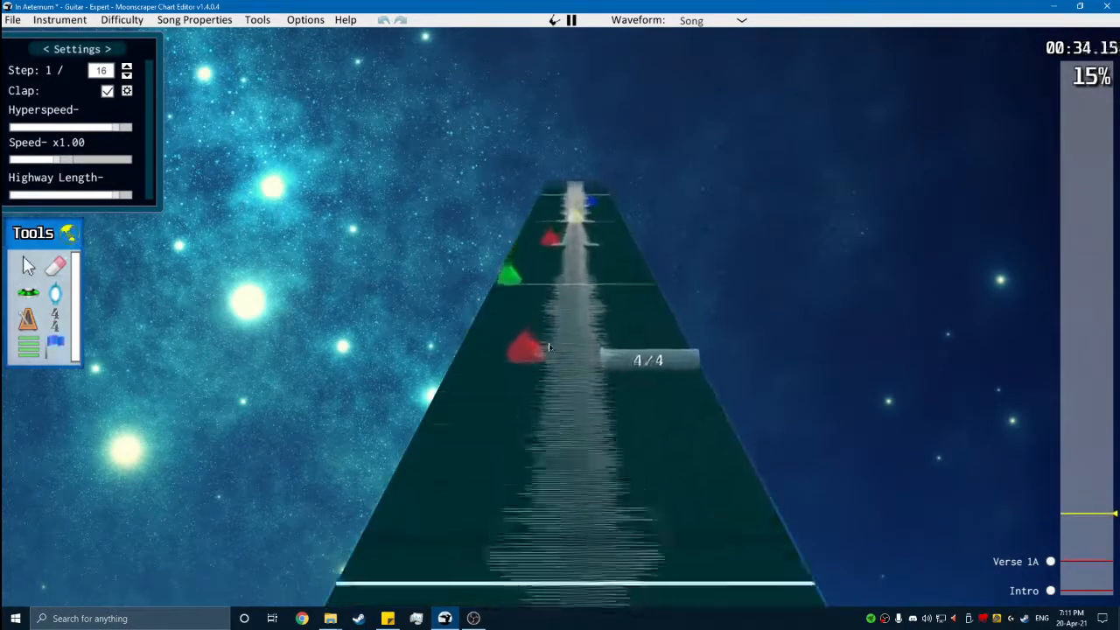
{"action": "left_click", "coordinate": [608, 429]}
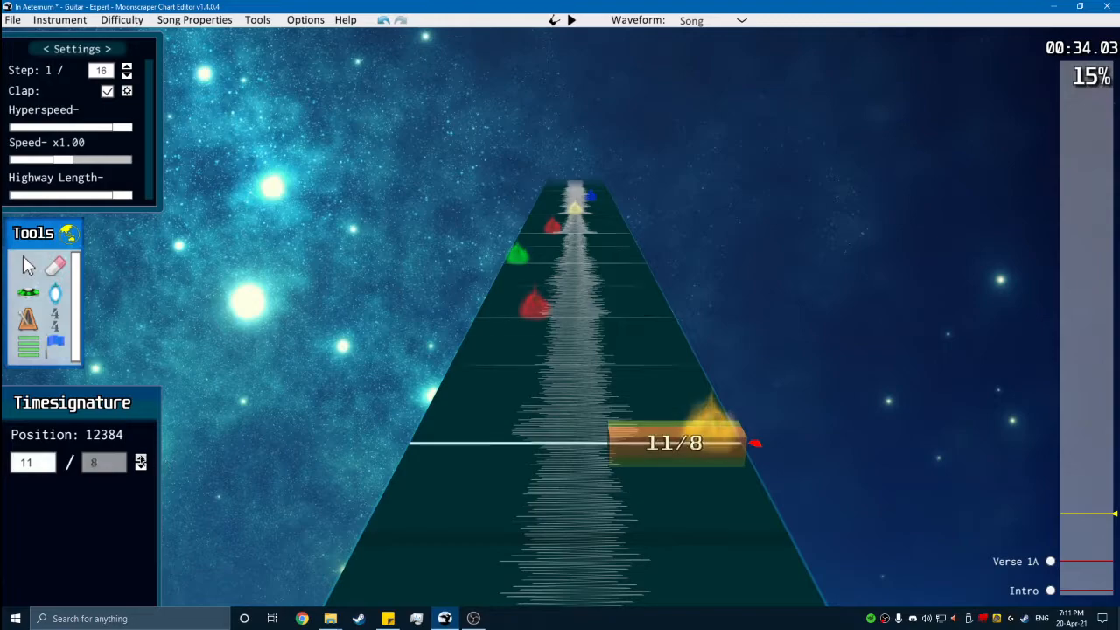
{"action": "key", "text": "space"}
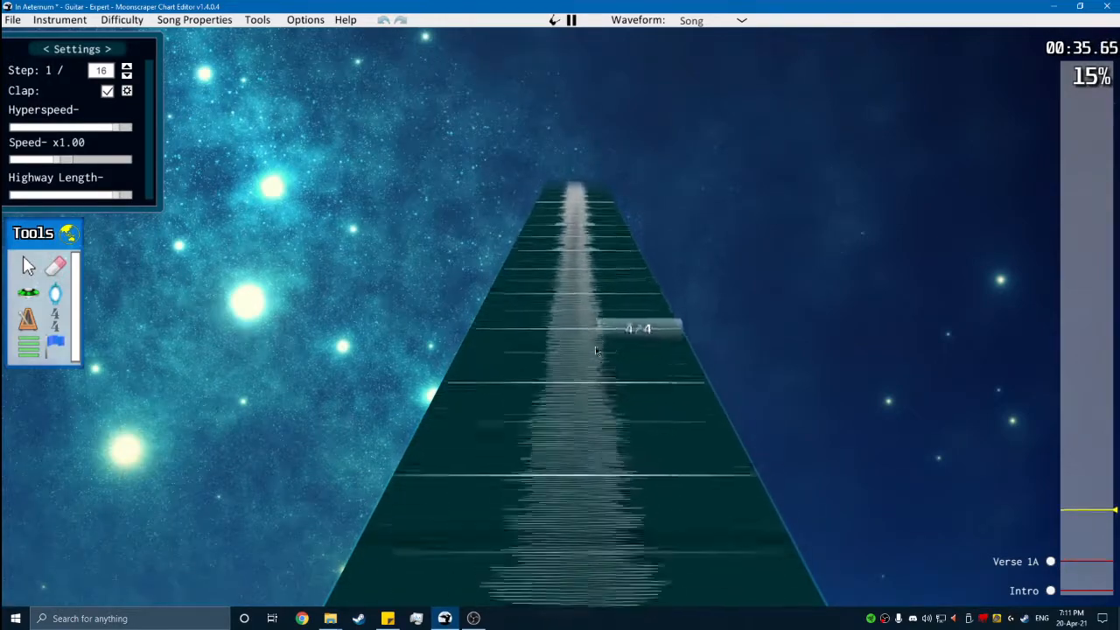
- Add a 3/4 time signature at position 12912 and paste the two phrases from that measure
{"action": "key", "text": "space"}
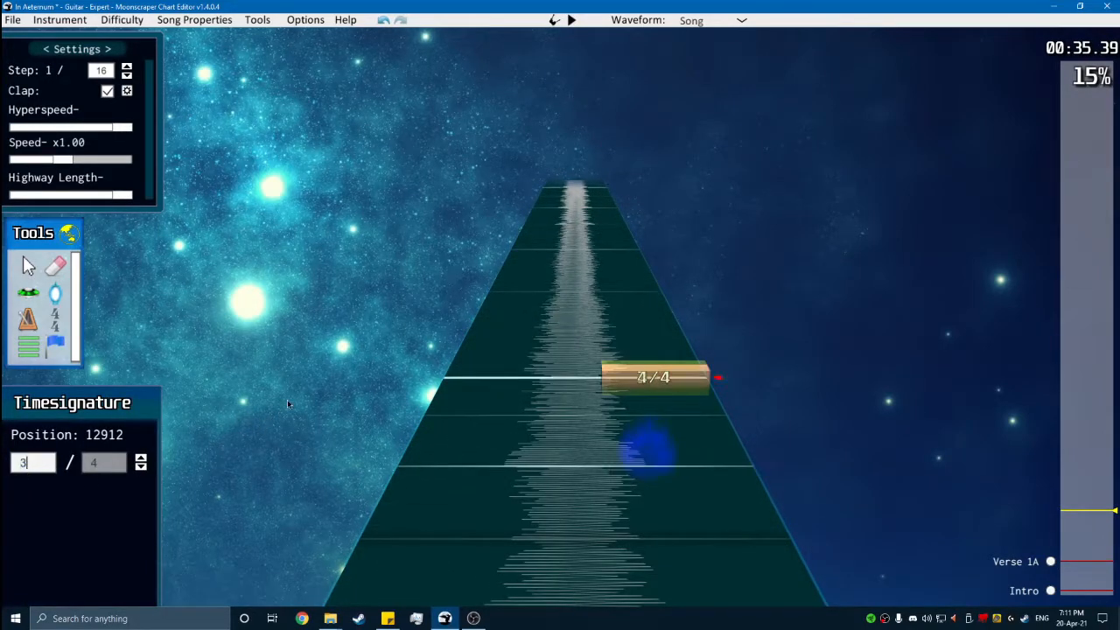
{"action": "scroll", "coordinate": [555, 398], "scroll_direction": "up", "scroll_amount": 1}
{"action": "key", "text": "g"}
{"action": "left_click", "coordinate": [693, 398]}
{"action": "key", "text": "space"}
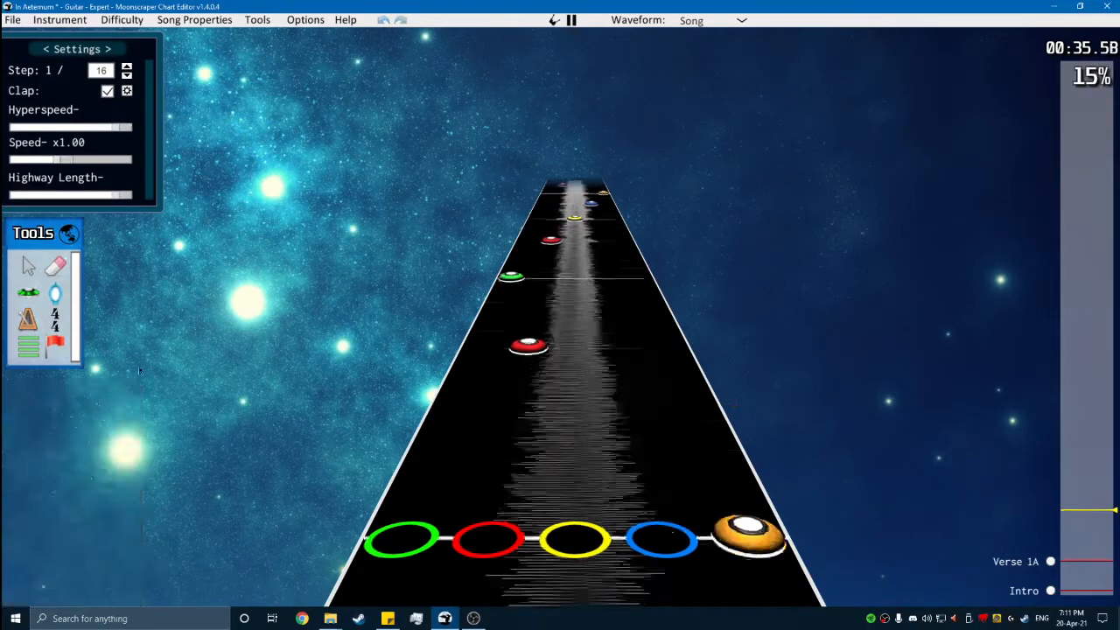
- Add an 11/16 time signature at position 13488 and play through the measure
{"action": "key", "text": "g"}
{"action": "left_click", "coordinate": [616, 429]}
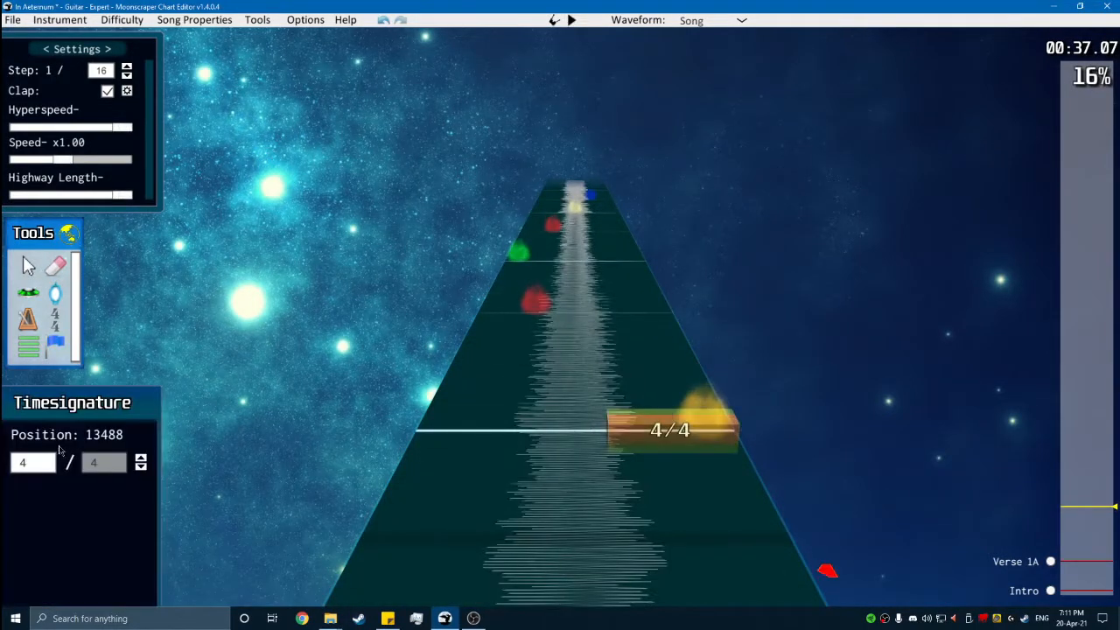
{"action": "key", "text": "space"}
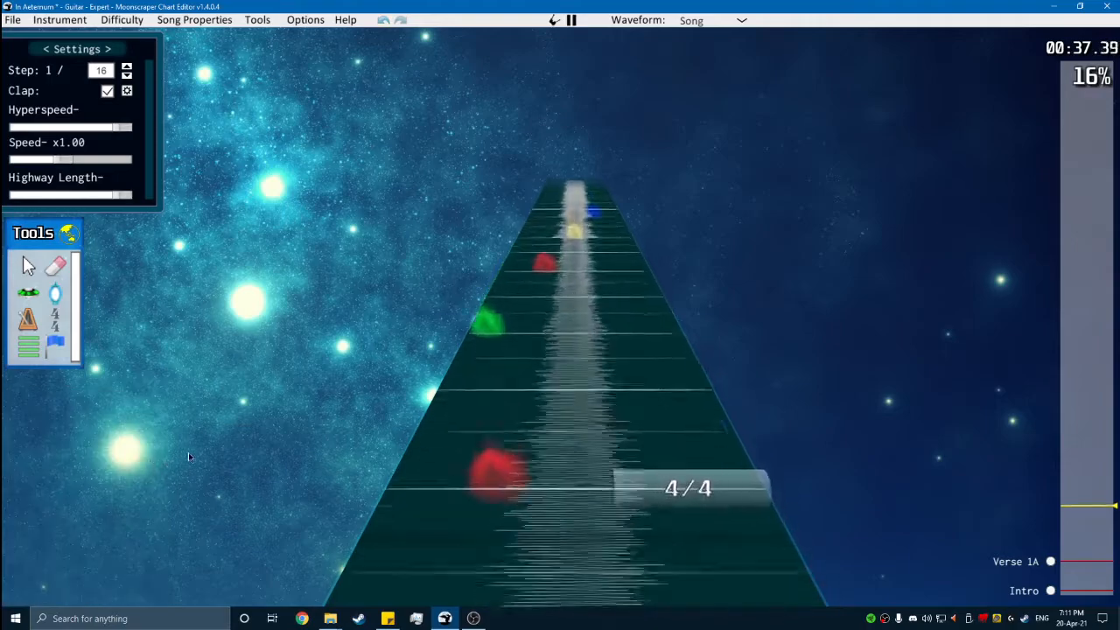
{"action": "key", "text": "g"}
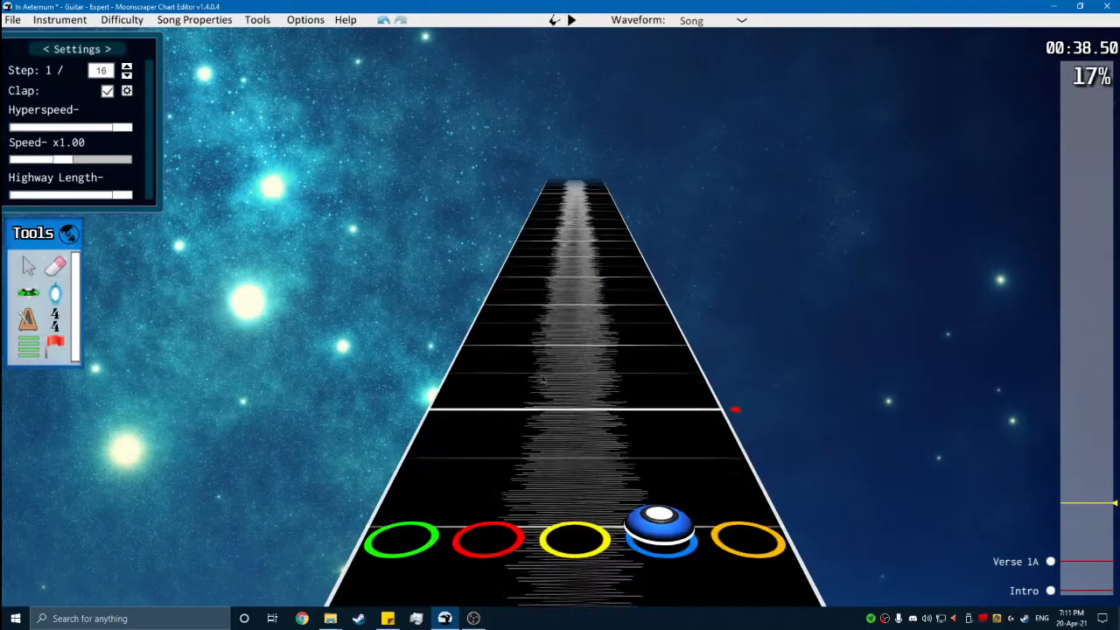
- Erase the 11/16 time signature at position 13488 and play through the measures around it
{"action": "key", "text": "space"}
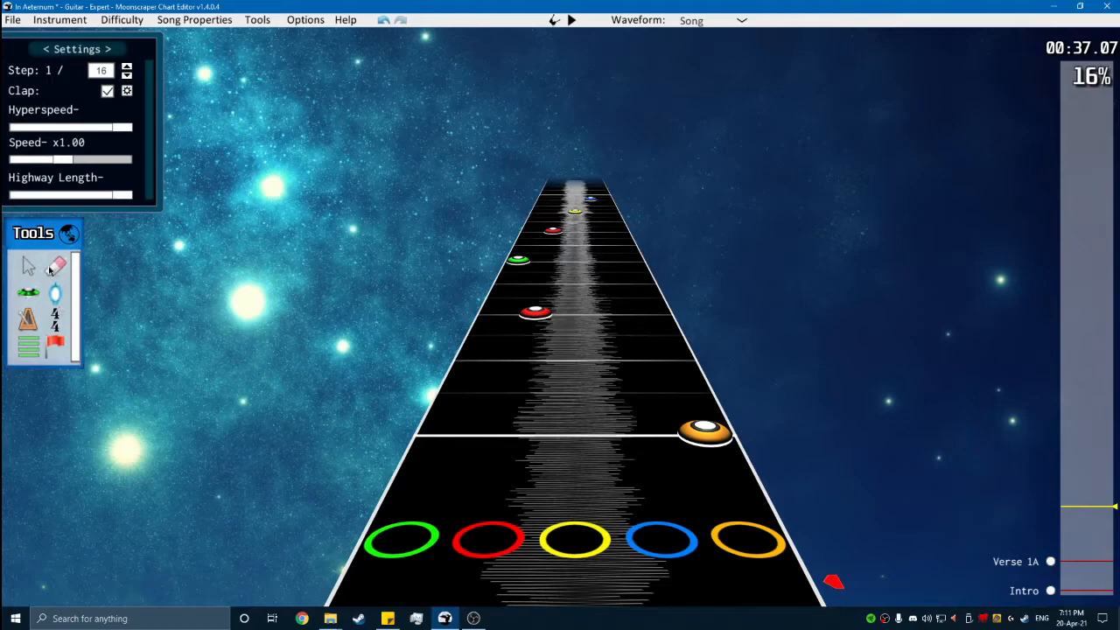
{"action": "left_click", "coordinate": [62, 323]}
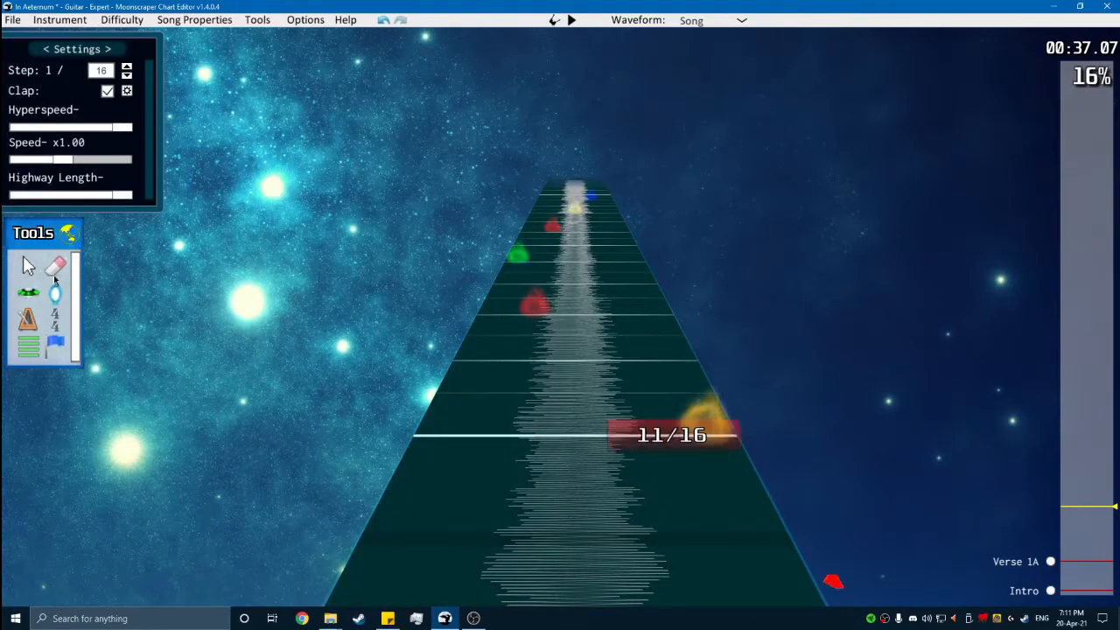
{"action": "scroll", "coordinate": [571, 387], "scroll_direction": "up", "scroll_amount": 5}
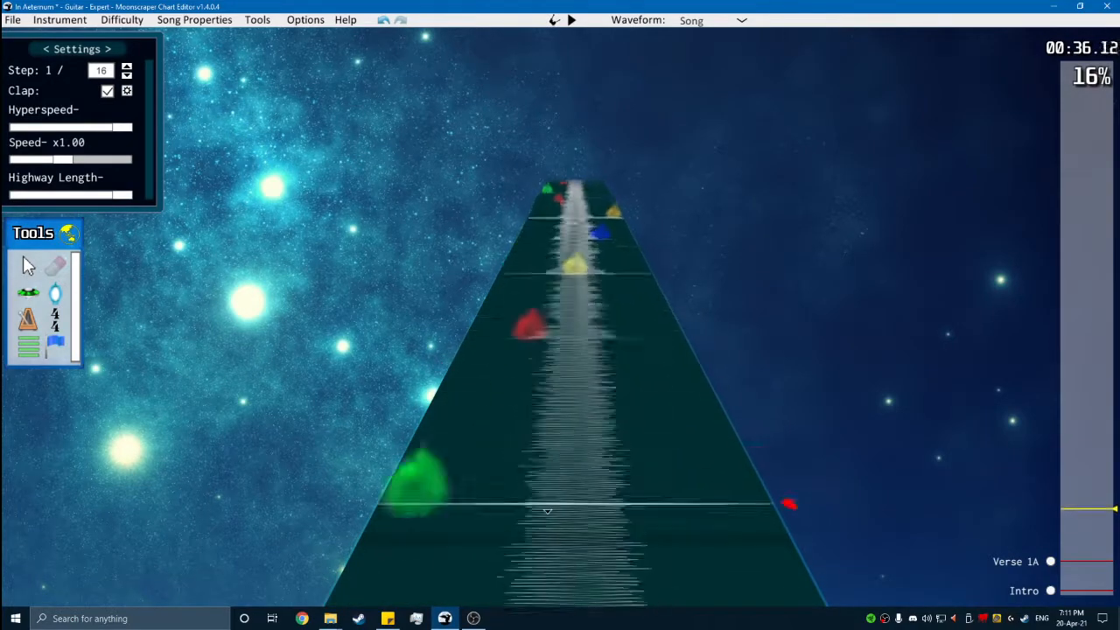
{"action": "scroll", "coordinate": [524, 389], "scroll_direction": "down", "scroll_amount": 2}
{"action": "key", "text": "space"}
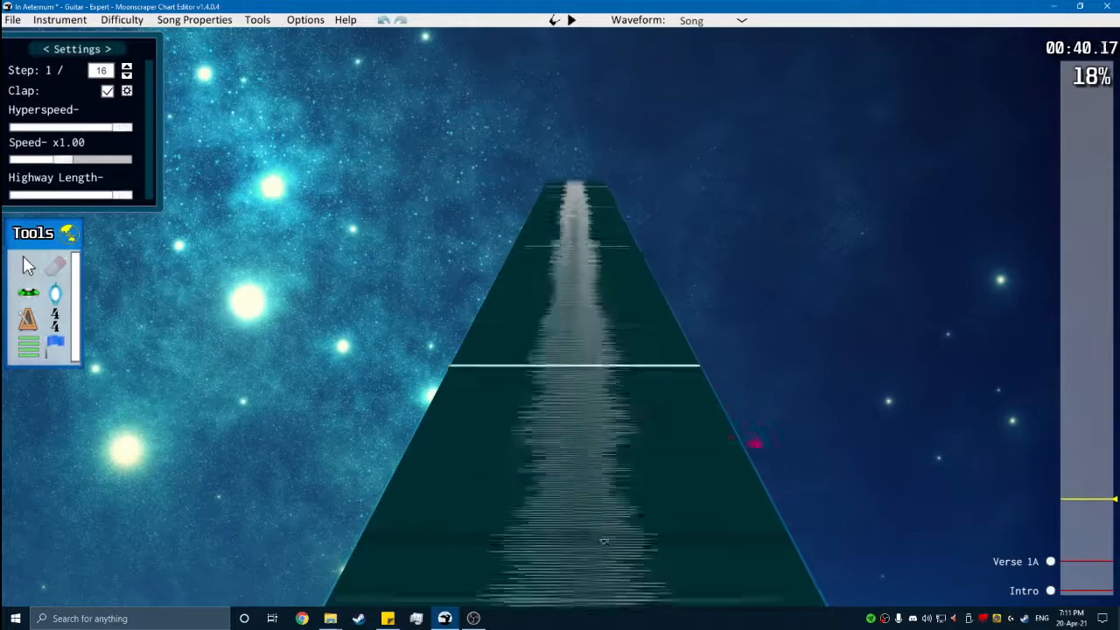
- Add an orange note at position 14016 and another on the next measure line, then play them back
{"action": "key", "text": "space"}
{"action": "left_click", "coordinate": [35, 300]}
{"action": "left_click", "coordinate": [700, 363]}
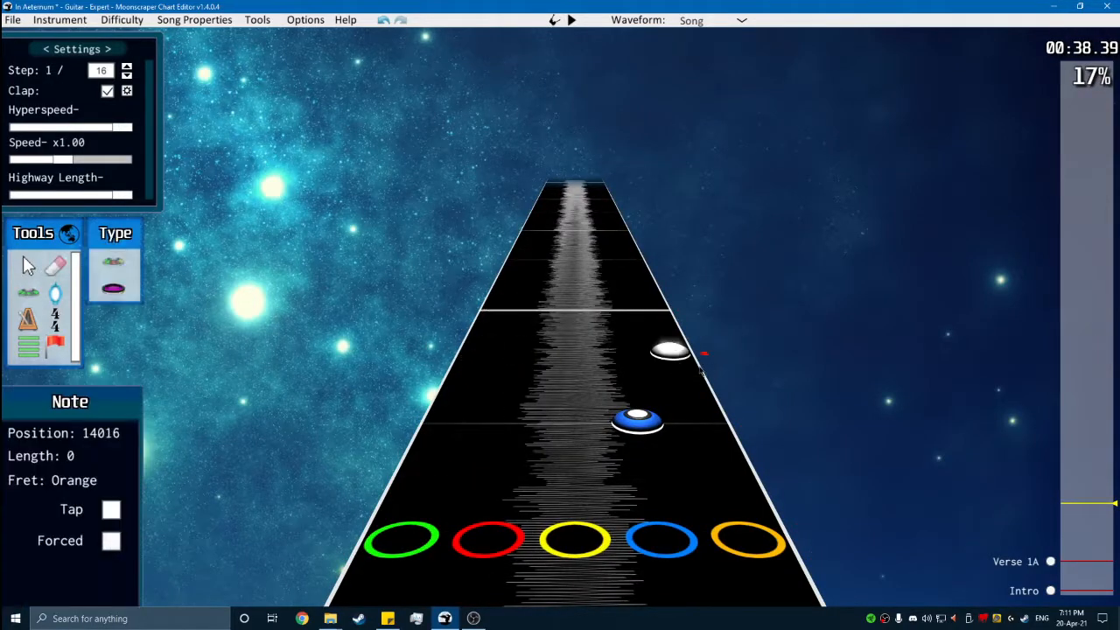
{"action": "scroll", "coordinate": [666, 365], "scroll_direction": "down", "scroll_amount": 2}
{"action": "key", "text": "space"}
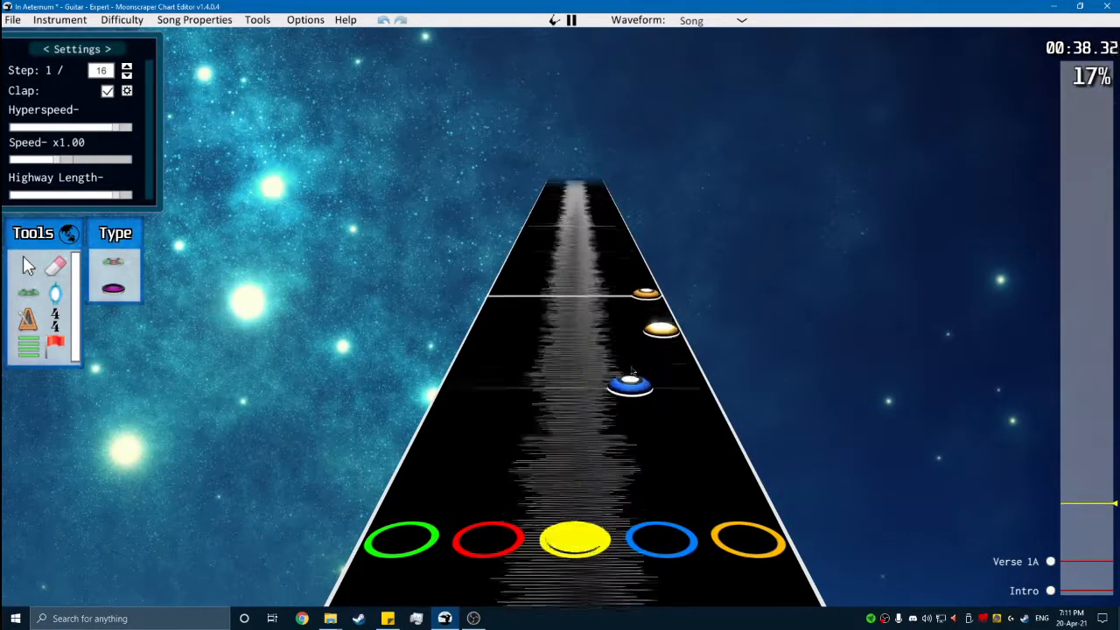
- Remove the orange note on the measure line and replay the end of the phrase
{"action": "key", "text": "space"}
{"action": "scroll", "coordinate": [624, 370], "scroll_direction": "down", "scroll_amount": 2}
{"action": "scroll", "coordinate": [623, 352], "scroll_direction": "up", "scroll_amount": 1}
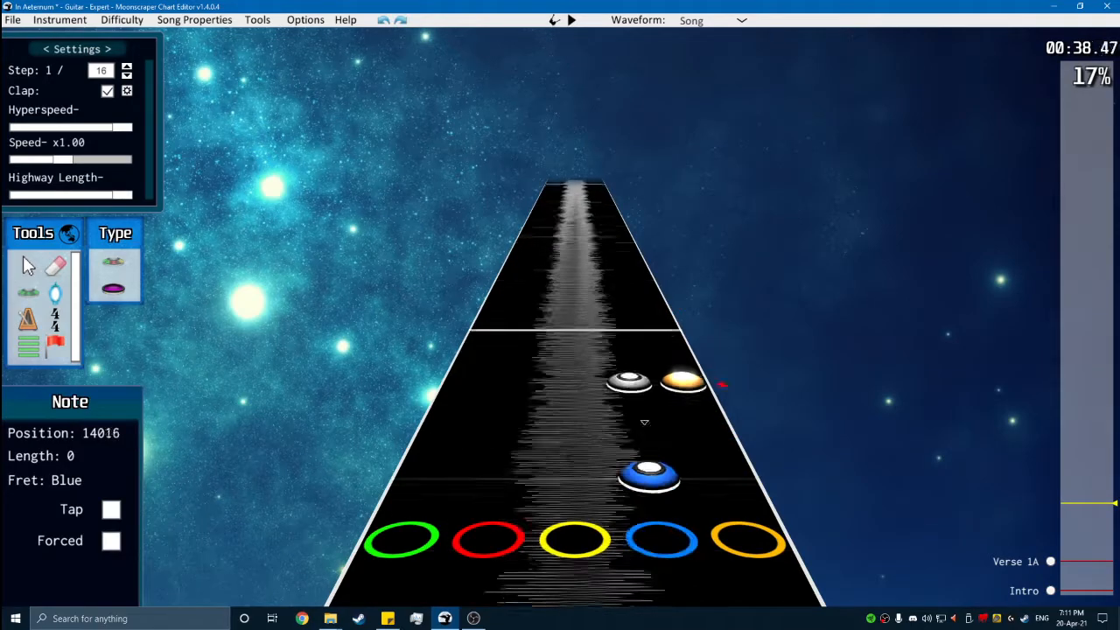
{"action": "key", "text": "space"}
{"action": "key", "text": "space"}
- Place a forced blue note on the measure line at position 14064
{"action": "scroll", "coordinate": [647, 429], "scroll_direction": "down", "scroll_amount": 3}
{"action": "key", "text": "f"}
{"action": "left_click", "coordinate": [623, 380]}
{"action": "scroll", "coordinate": [614, 407], "scroll_direction": "down", "scroll_amount": 1}
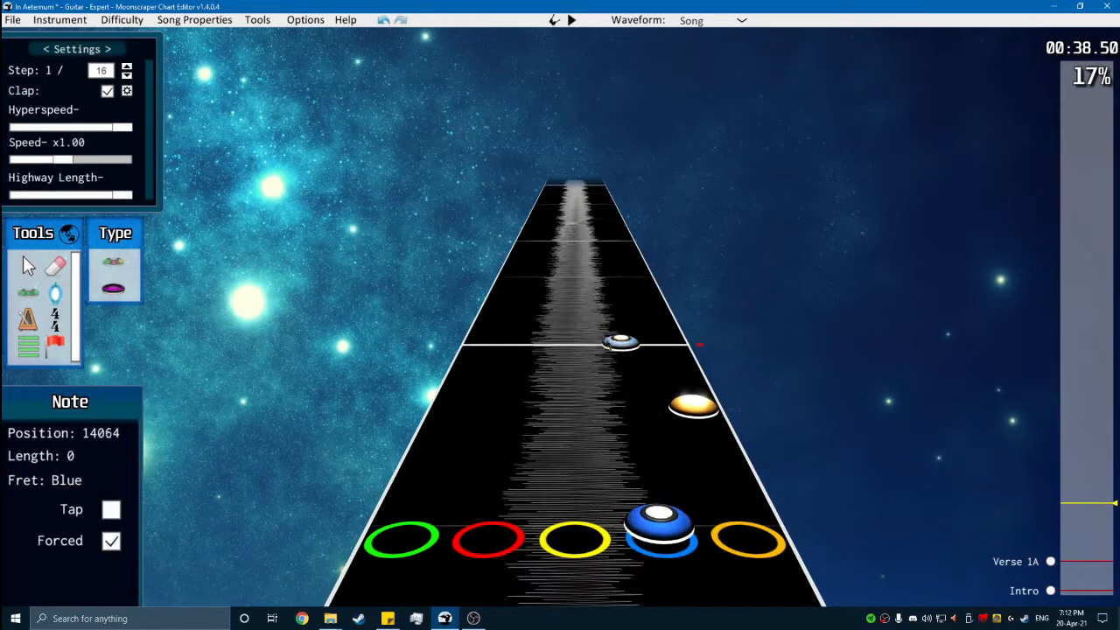
- Set the step to 1/24, add a sustained orange note just after the blue note at position 14064, and play it back
{"action": "scroll", "coordinate": [645, 313], "scroll_direction": "up", "scroll_amount": 1}
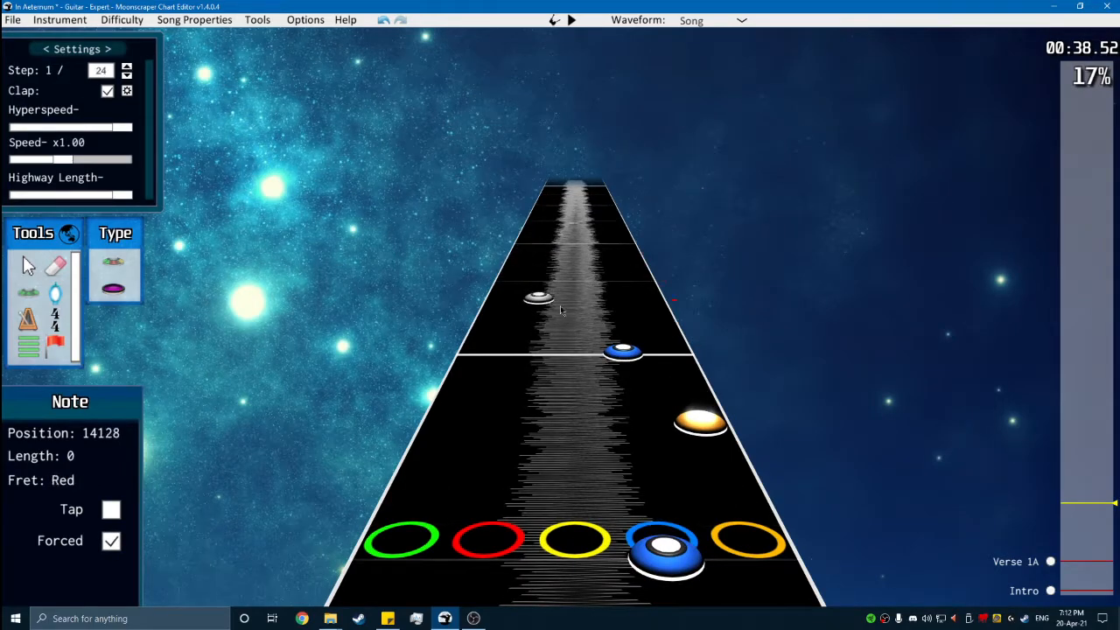
{"action": "left_click_drag", "start_coordinate": [656, 329], "coordinate": [644, 220]}
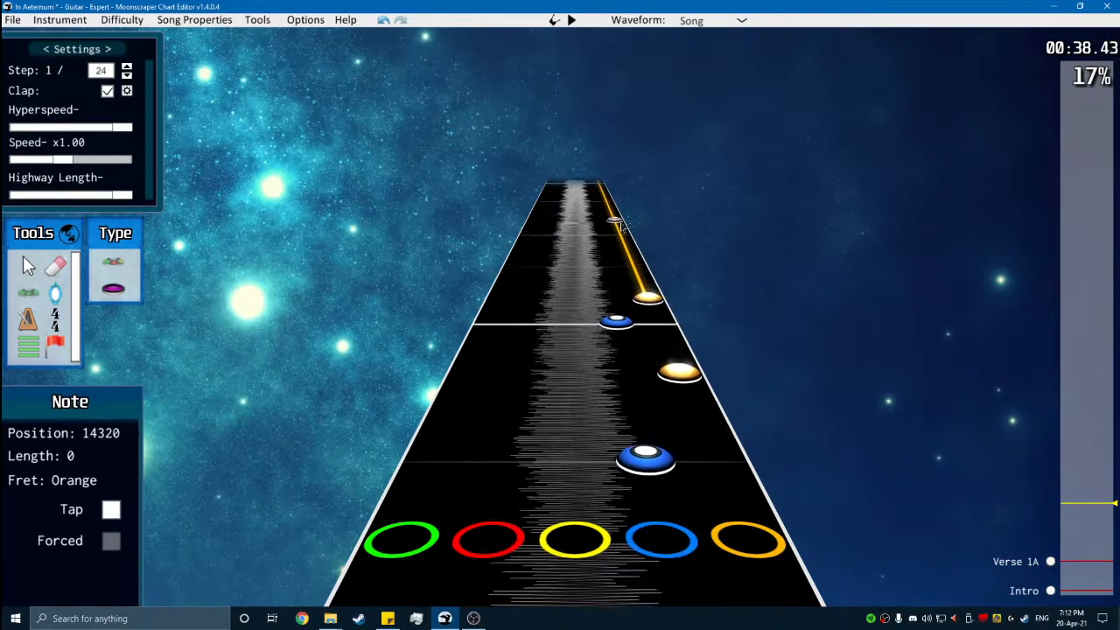
{"action": "key", "text": "space"}
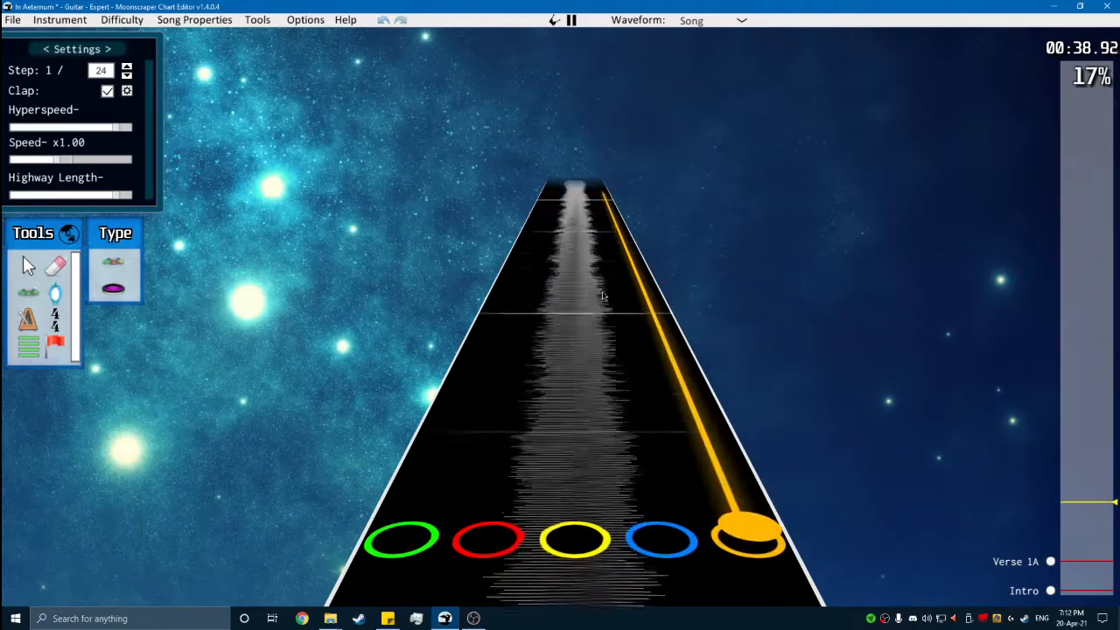
{"action": "key", "text": "space"}
{"action": "scroll", "coordinate": [605, 325], "scroll_direction": "down", "scroll_amount": 9}
{"action": "key", "text": "space"}
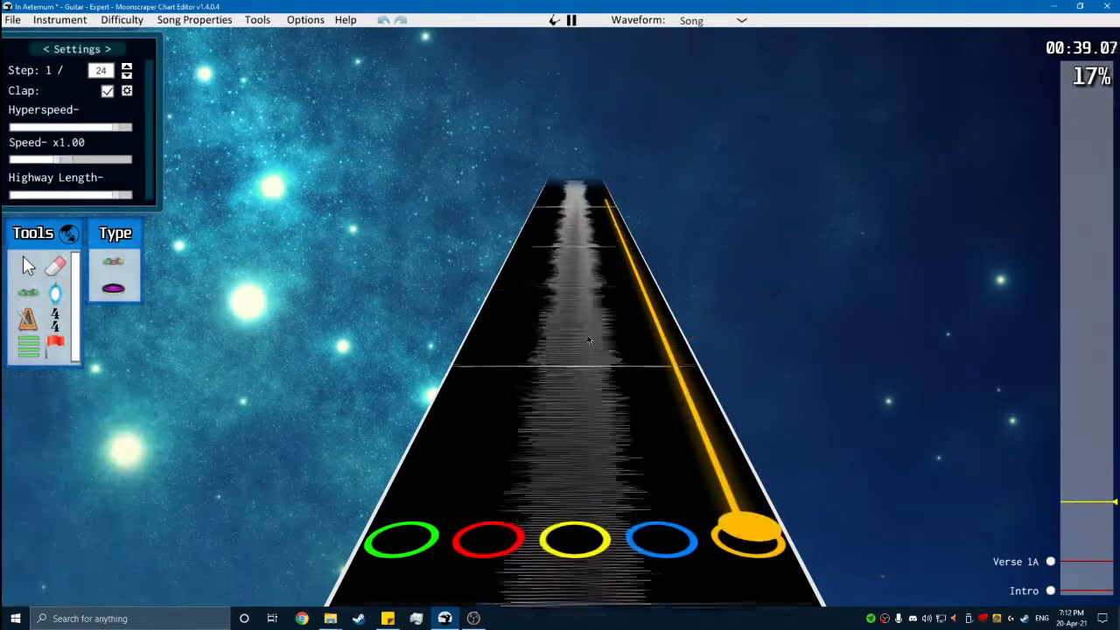
{"action": "key", "text": "space"}
{"action": "scroll", "coordinate": [612, 463], "scroll_direction": "up", "scroll_amount": 3}
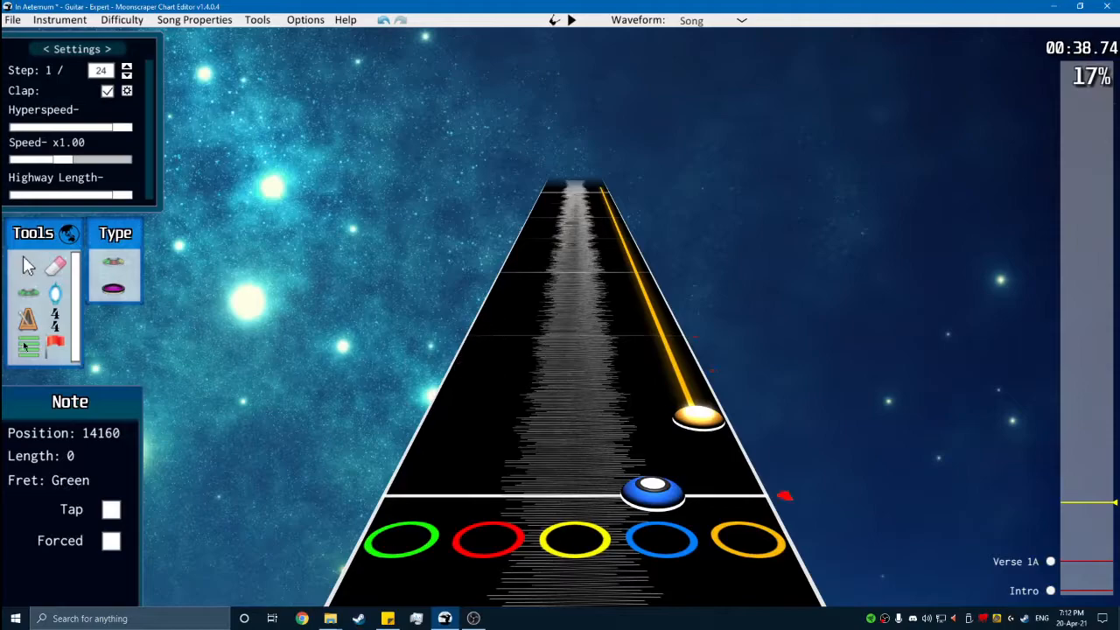
- Add a section named "Chorus" at position 14064
{"action": "left_click", "coordinate": [27, 346]}
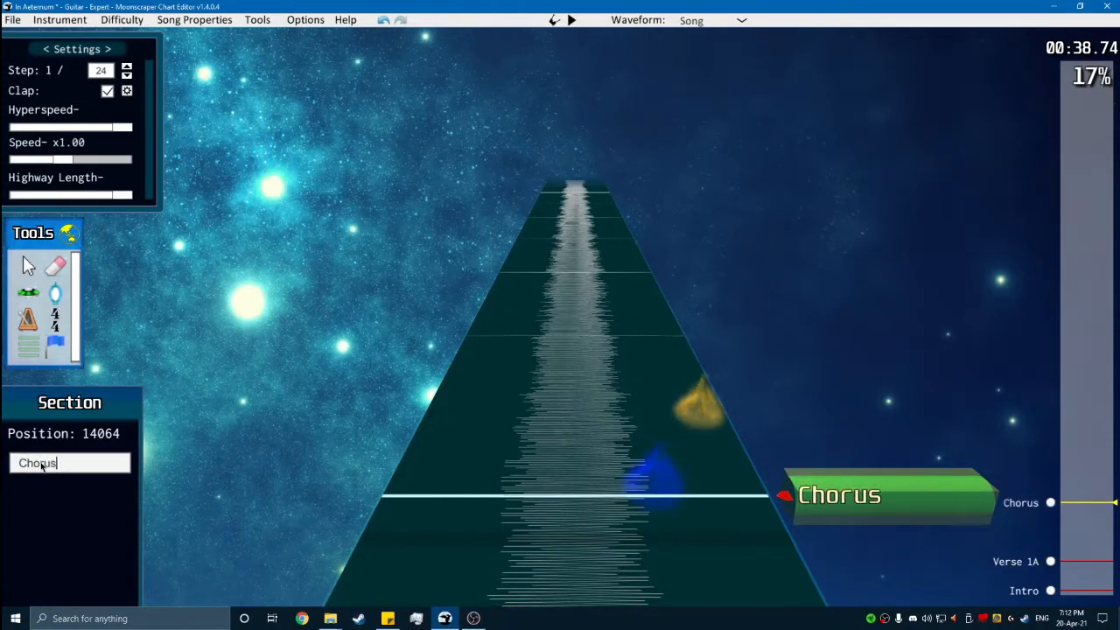
{"action": "key", "text": "Return"}
{"action": "key", "text": "g"}
- Add a red note followed by a sustained yellow note at position 14384 after the orange sustain, and play them back
{"action": "key", "text": "space"}
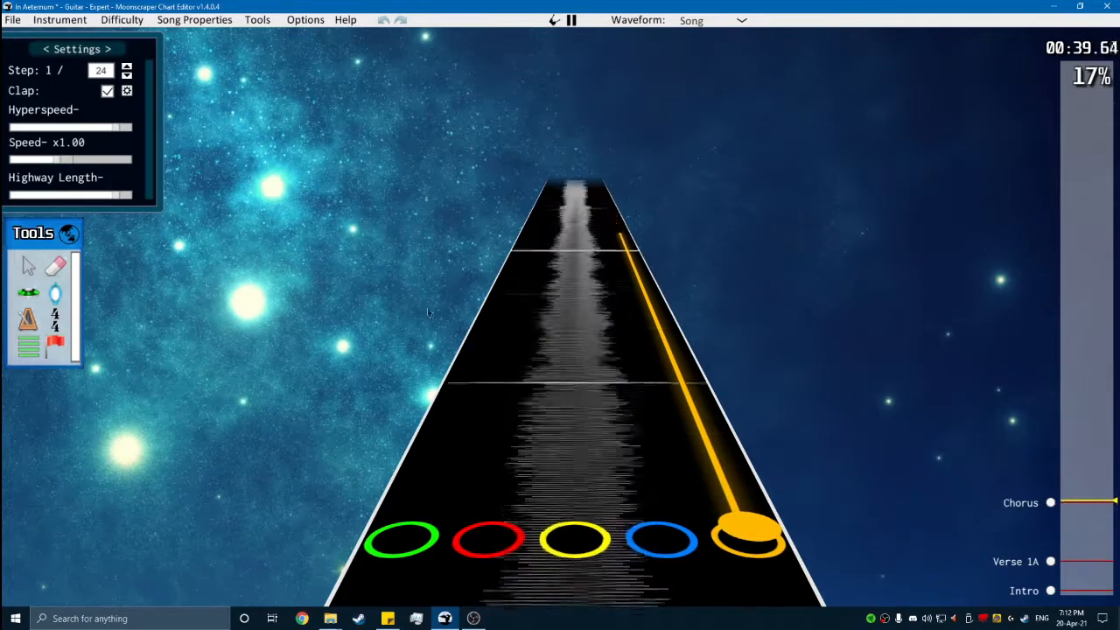
{"action": "key", "text": "space"}
{"action": "left_click", "coordinate": [30, 290]}
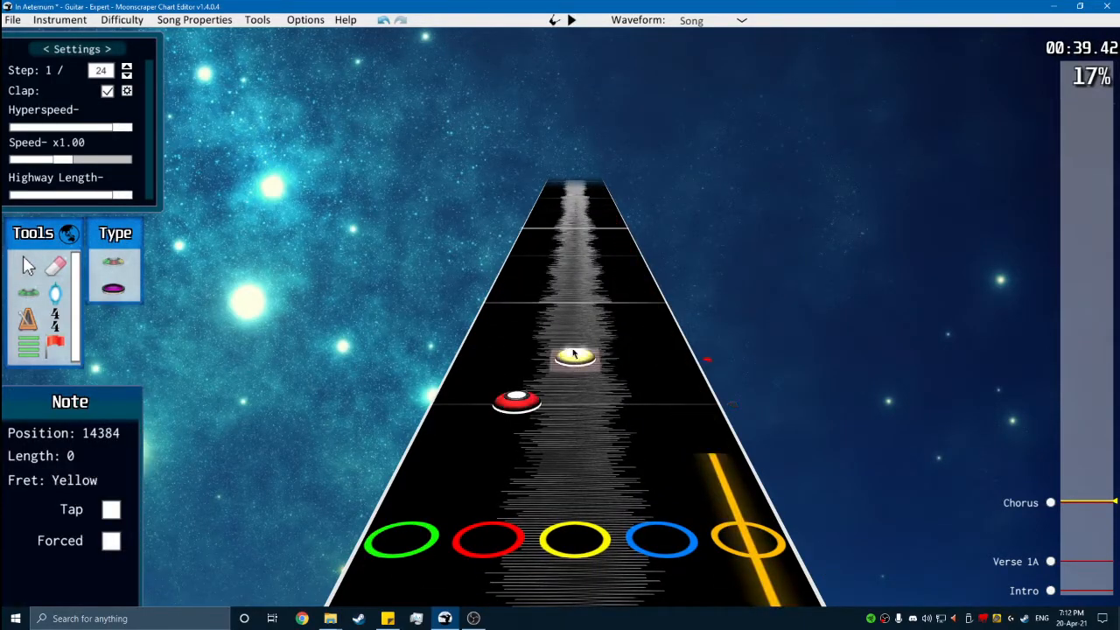
{"action": "key", "text": "space"}
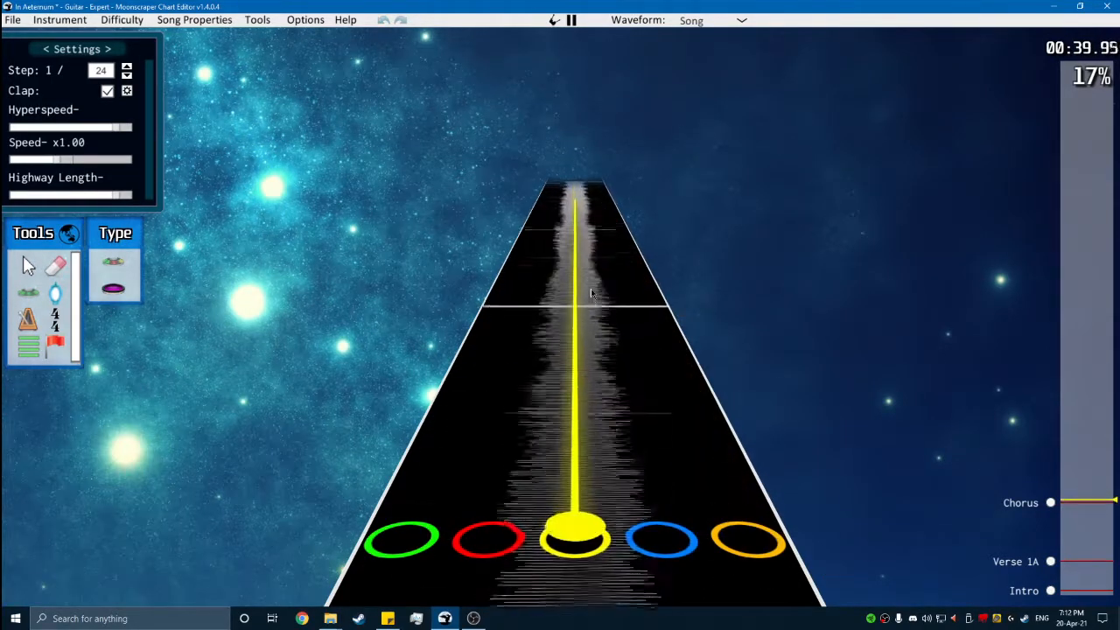
{"action": "key", "text": "space"}
{"action": "key", "text": "space"}
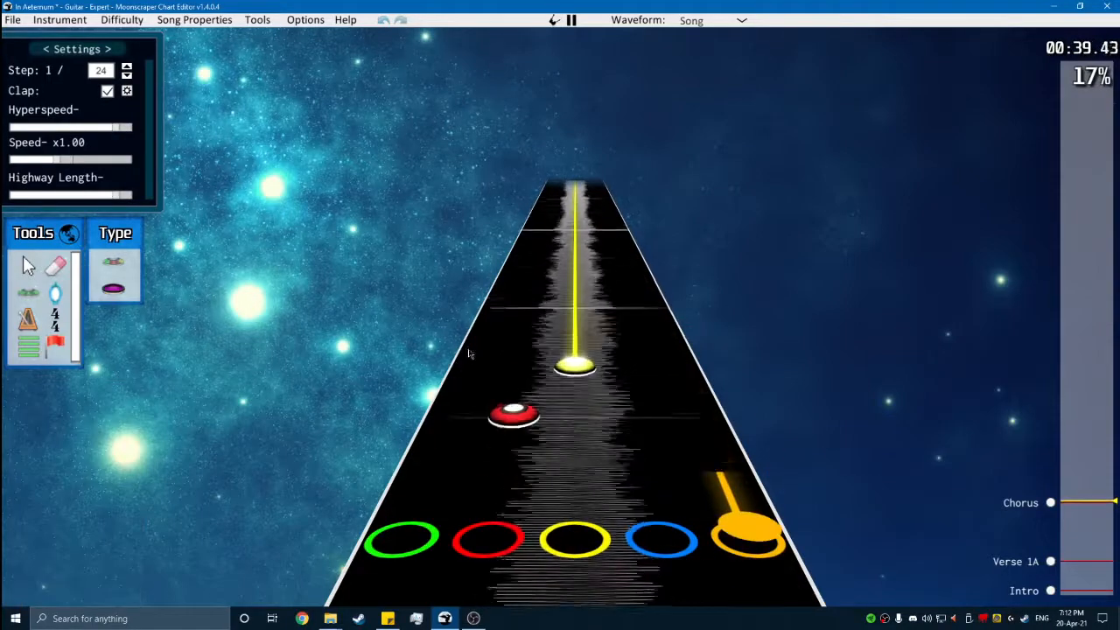
- Shorten the yellow sustain, then add a blue note and an orange note leading up to and onto the next measure line
{"action": "key", "text": "space"}
{"action": "key", "text": "space"}
{"action": "key", "text": "space"}
{"action": "scroll", "coordinate": [637, 397], "scroll_direction": "down", "scroll_amount": 2}
{"action": "key", "text": "space"}
{"action": "key", "text": "space"}
{"action": "scroll", "coordinate": [623, 471], "scroll_direction": "down", "scroll_amount": 1}
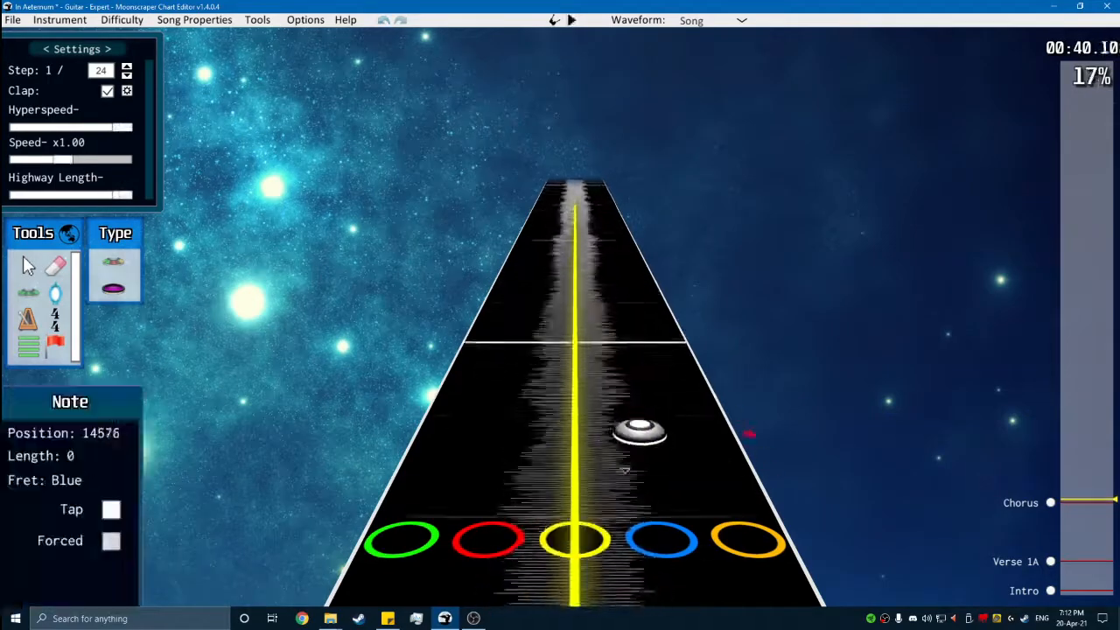
{"action": "scroll", "coordinate": [624, 472], "scroll_direction": "down", "scroll_amount": 1}
{"action": "key", "text": "space"}
{"action": "key", "text": "space"}
{"action": "key", "text": "space"}
- Replace the blue note before the measure line with a red note and play the passage back
{"action": "key", "text": "space"}
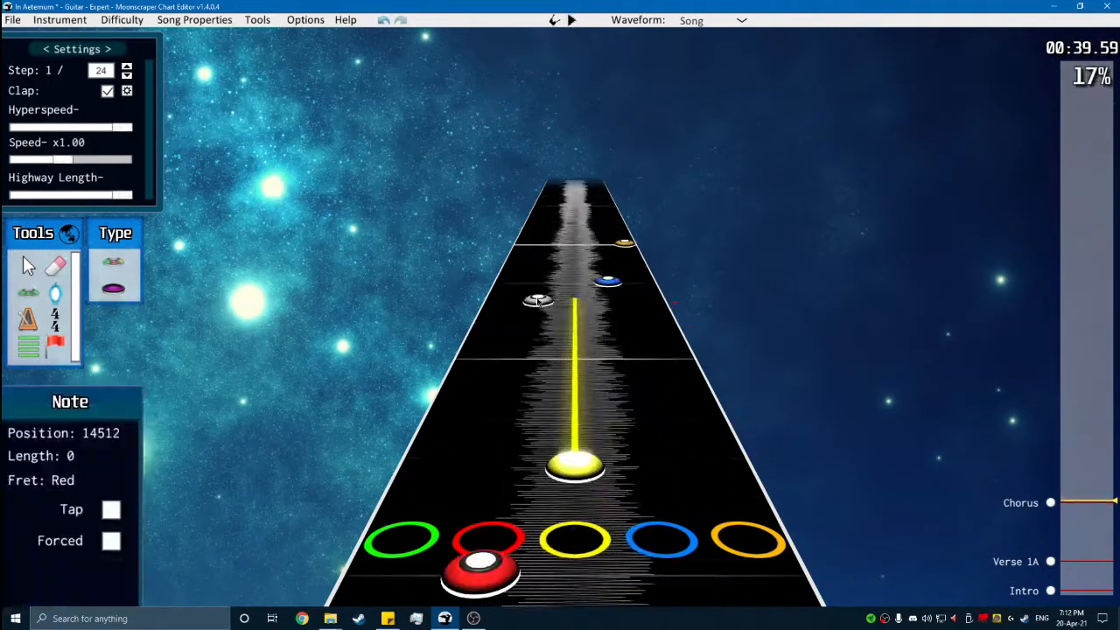
{"action": "left_click", "coordinate": [541, 286]}
{"action": "scroll", "coordinate": [573, 326], "scroll_direction": "down", "scroll_amount": 1}
{"action": "key", "text": "space"}
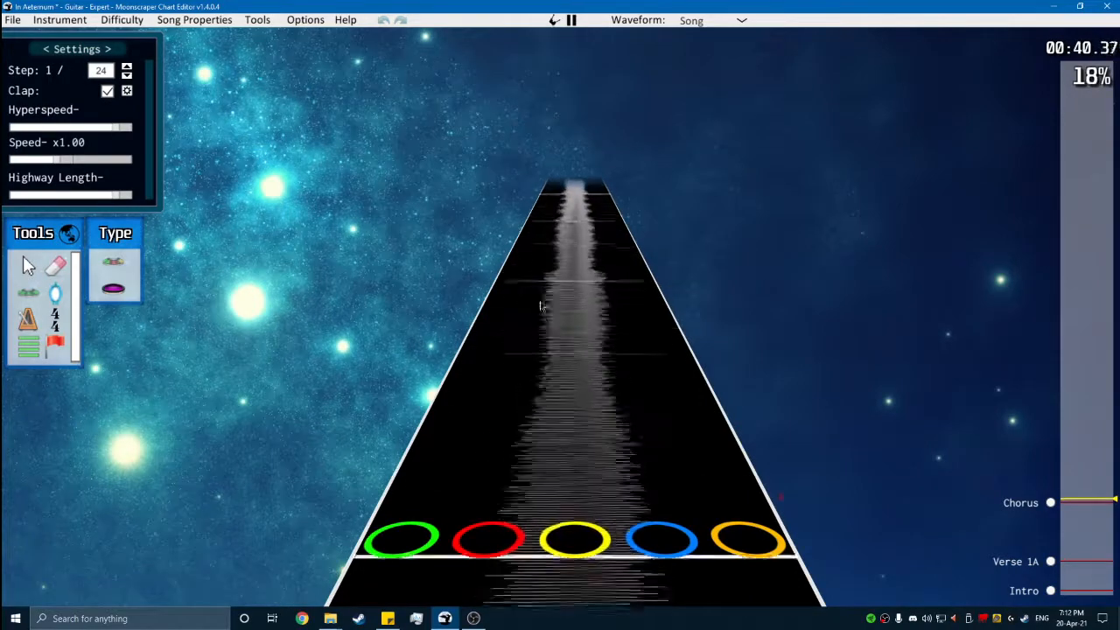
{"action": "key", "text": "space"}
{"action": "scroll", "coordinate": [643, 313], "scroll_direction": "down", "scroll_amount": 4}
{"action": "key", "text": "space"}
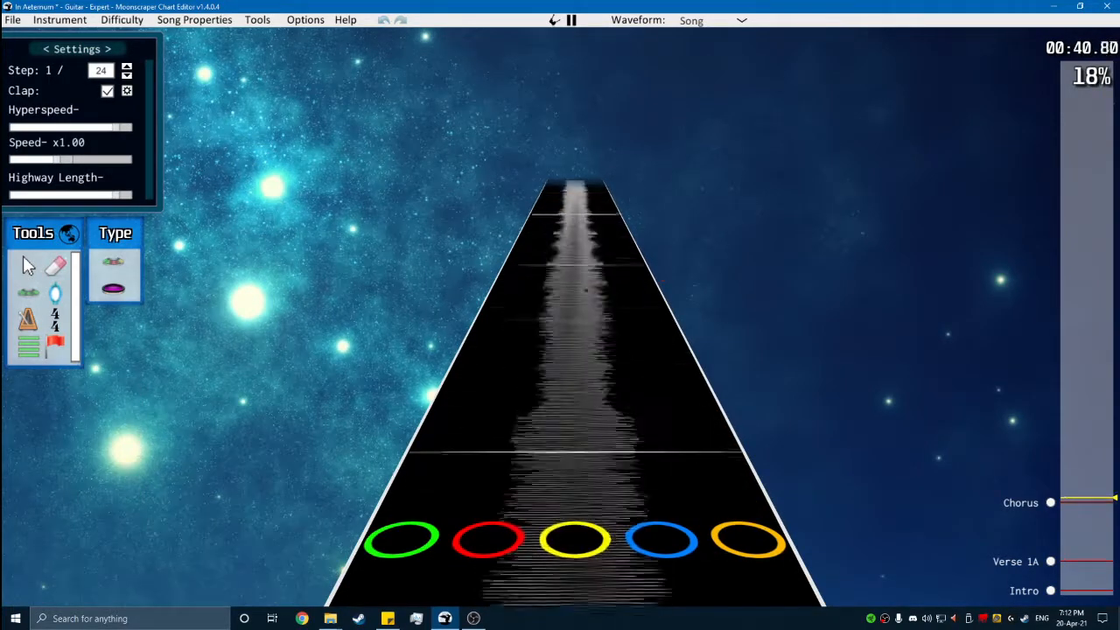
- Add a blue note after the measure line and a sustained red note at position 14832
{"action": "key", "text": "space"}
{"action": "scroll", "coordinate": [620, 428], "scroll_direction": "down", "scroll_amount": 4}
{"action": "scroll", "coordinate": [612, 420], "scroll_direction": "up", "scroll_amount": 1}
{"action": "key", "text": "space"}
{"action": "key", "text": "space"}
{"action": "scroll", "coordinate": [569, 385], "scroll_direction": "down", "scroll_amount": 7}
{"action": "key", "text": "space"}
{"action": "key", "text": "space"}
{"action": "scroll", "coordinate": [587, 369], "scroll_direction": "down", "scroll_amount": 7}
{"action": "key", "text": "space"}
{"action": "key", "text": "space"}
{"action": "scroll", "coordinate": [523, 350], "scroll_direction": "down", "scroll_amount": 6}
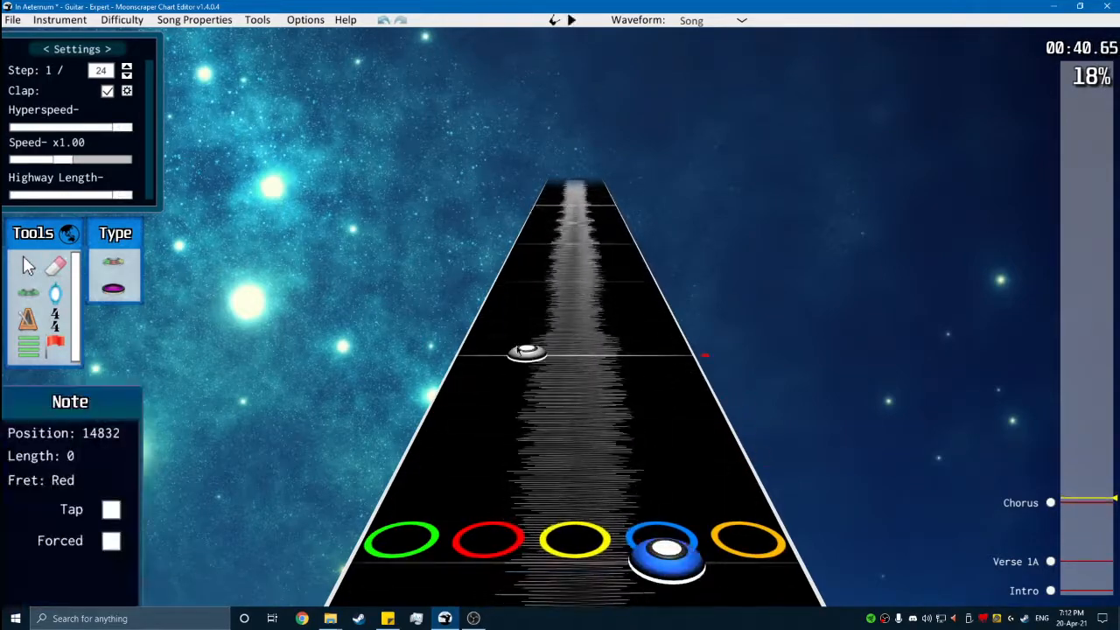
{"action": "scroll", "coordinate": [577, 357], "scroll_direction": "down", "scroll_amount": 20}
- Play the chorus phrase back from its start to check the charted notes through the red sustain
{"action": "scroll", "coordinate": [487, 315], "scroll_direction": "up", "scroll_amount": 1}
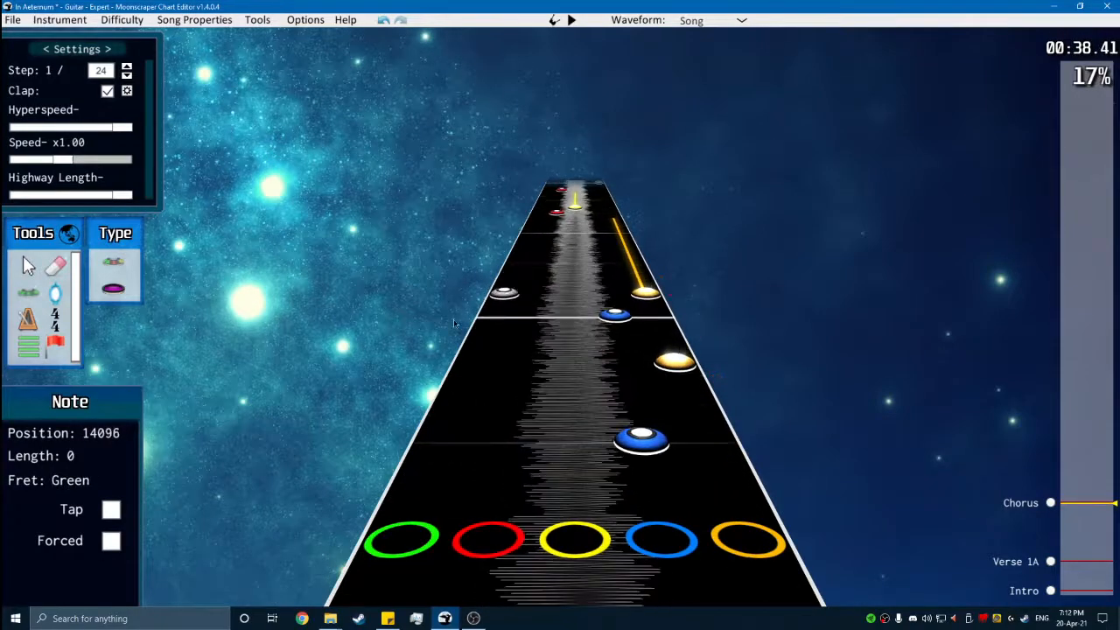
{"action": "scroll", "coordinate": [414, 371], "scroll_direction": "down", "scroll_amount": 1}
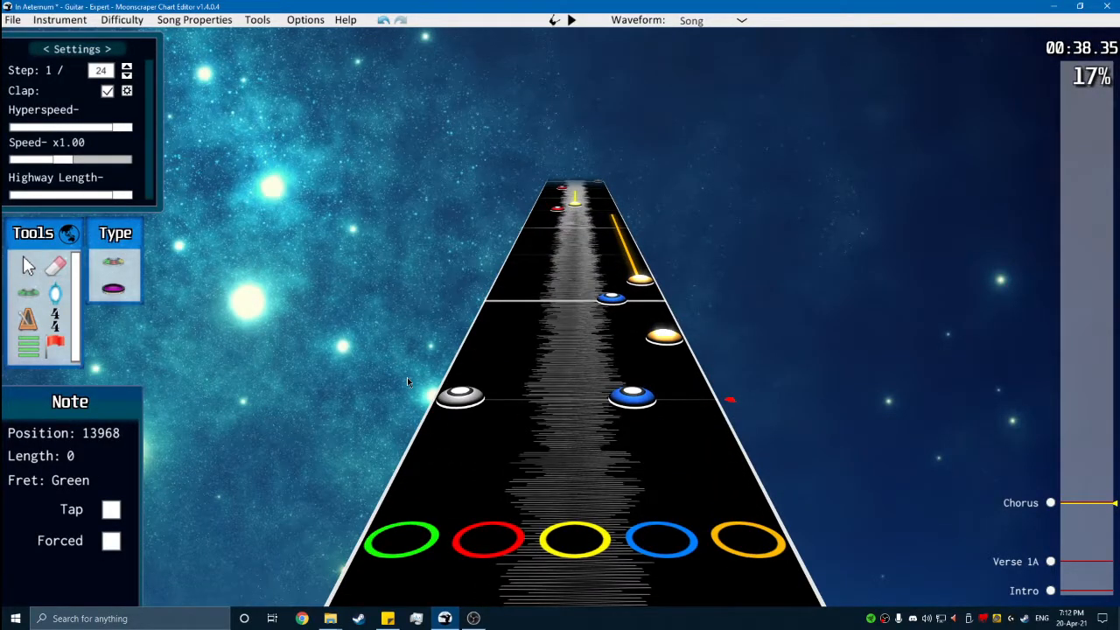
{"action": "scroll", "coordinate": [516, 297], "scroll_direction": "up", "scroll_amount": 3}
{"action": "scroll", "coordinate": [516, 307], "scroll_direction": "up", "scroll_amount": 2}
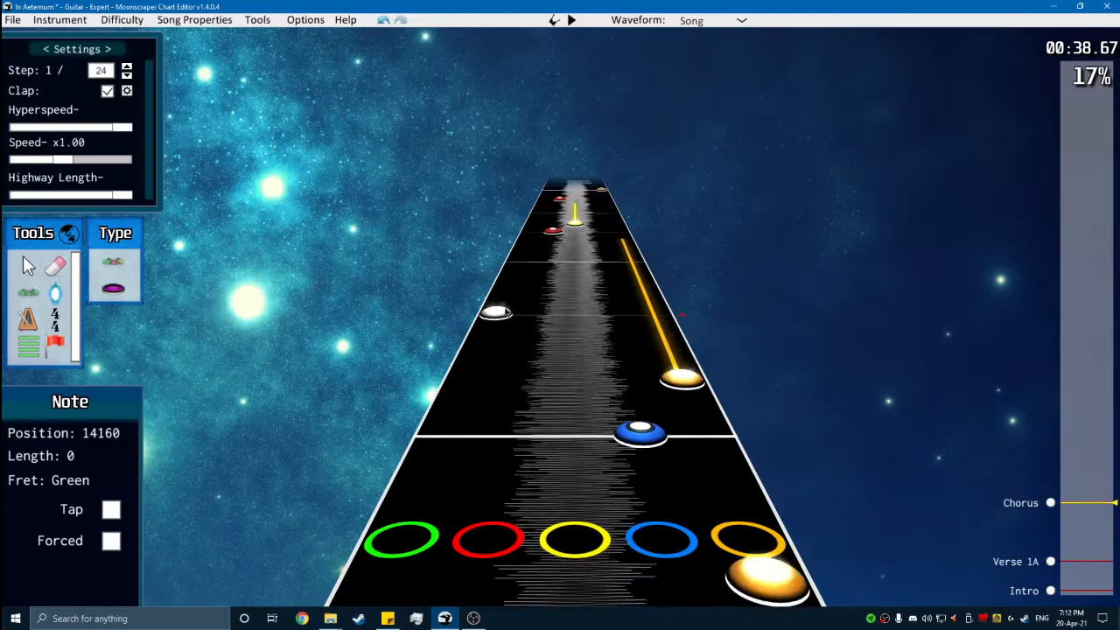
{"action": "key", "text": "space"}
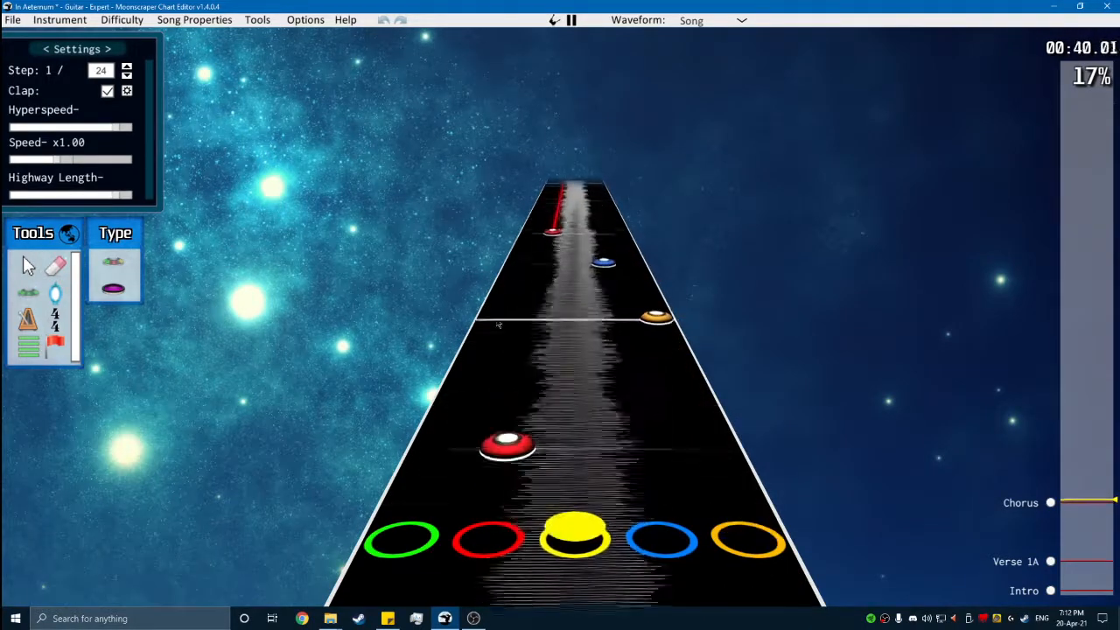
{"action": "key", "text": "space"}
{"action": "scroll", "coordinate": [568, 356], "scroll_direction": "down", "scroll_amount": 5}
{"action": "key", "text": "space"}
{"action": "key", "text": "space"}
{"action": "scroll", "coordinate": [567, 353], "scroll_direction": "down", "scroll_amount": 5}
{"action": "key", "text": "space"}
- End the red sustain before the next beat, add green, red and yellow notes to finish the phrase, and play them back
{"action": "key", "text": "space"}
{"action": "scroll", "coordinate": [477, 392], "scroll_direction": "down", "scroll_amount": 2}
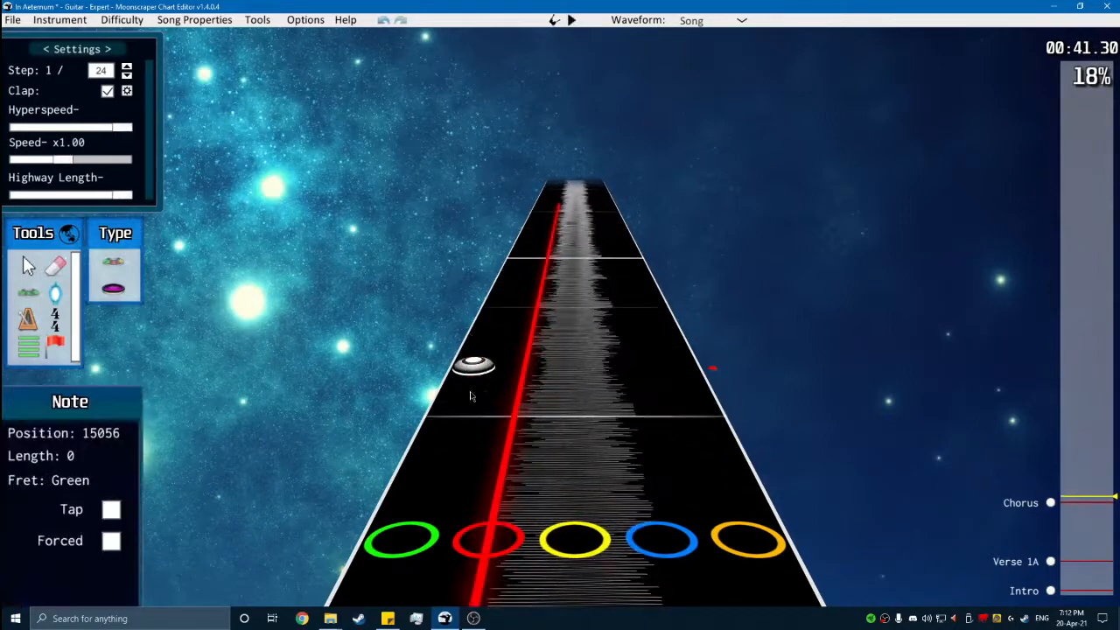
{"action": "key", "text": "space"}
{"action": "key", "text": "space"}
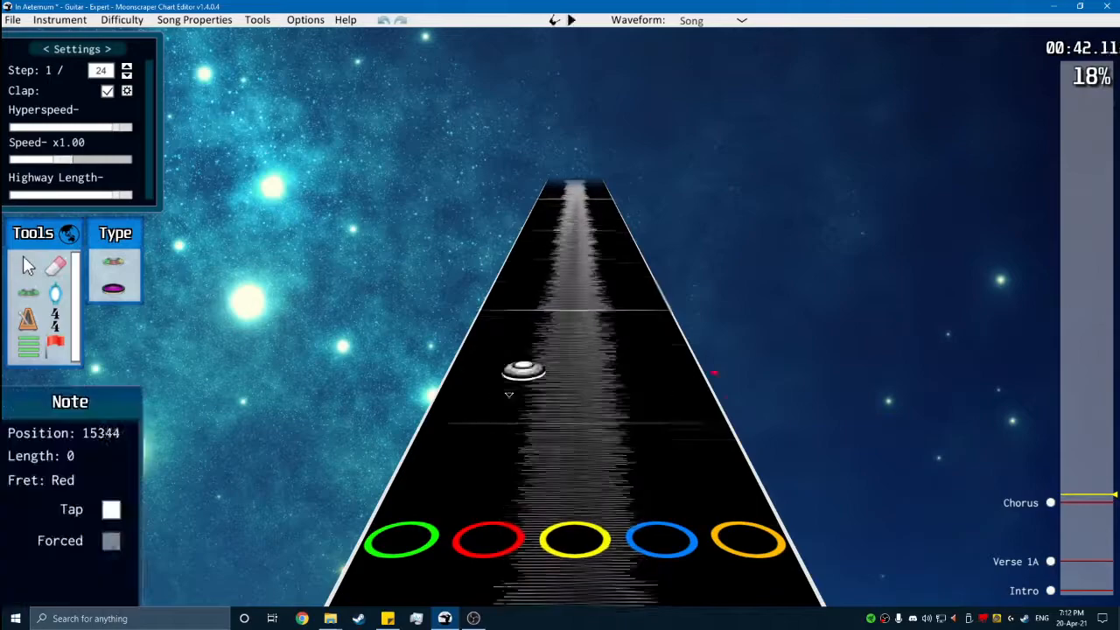
{"action": "scroll", "coordinate": [493, 388], "scroll_direction": "down", "scroll_amount": 3}
{"action": "key", "text": "space"}
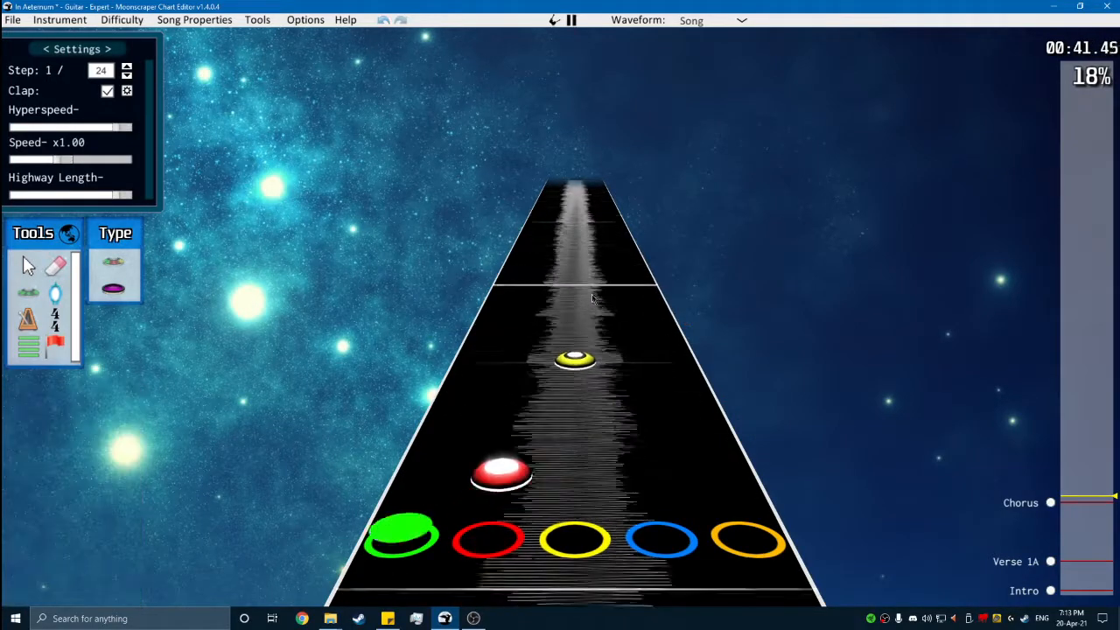
{"action": "key", "text": "space"}
- Return to the start of the chorus and play the whole phrase back to check it
{"action": "scroll", "coordinate": [642, 473], "scroll_direction": "down", "scroll_amount": 10}
{"action": "scroll", "coordinate": [642, 473], "scroll_direction": "down", "scroll_amount": 7}
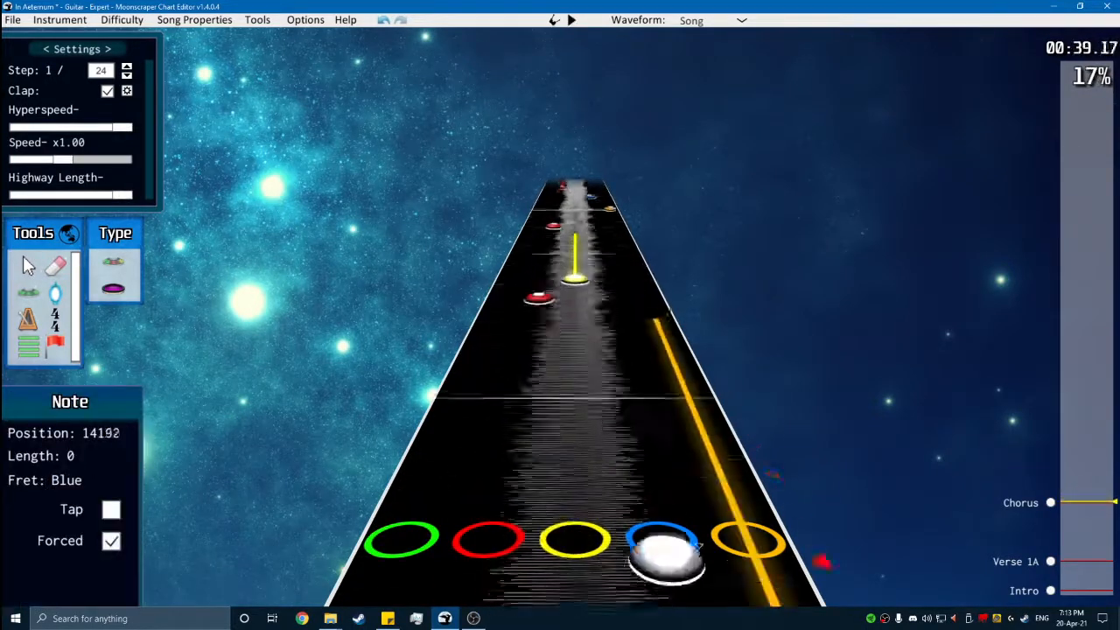
{"action": "scroll", "coordinate": [628, 413], "scroll_direction": "up", "scroll_amount": 2}
{"action": "scroll", "coordinate": [628, 414], "scroll_direction": "up", "scroll_amount": 1}
{"action": "left_click", "coordinate": [601, 393]}
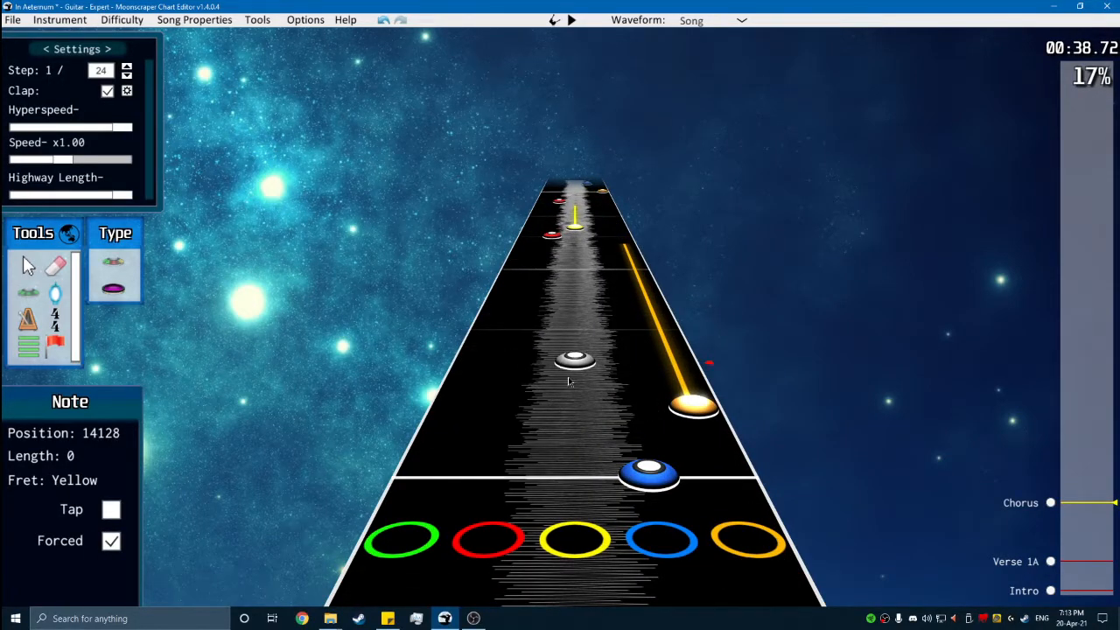
{"action": "key", "text": "space"}
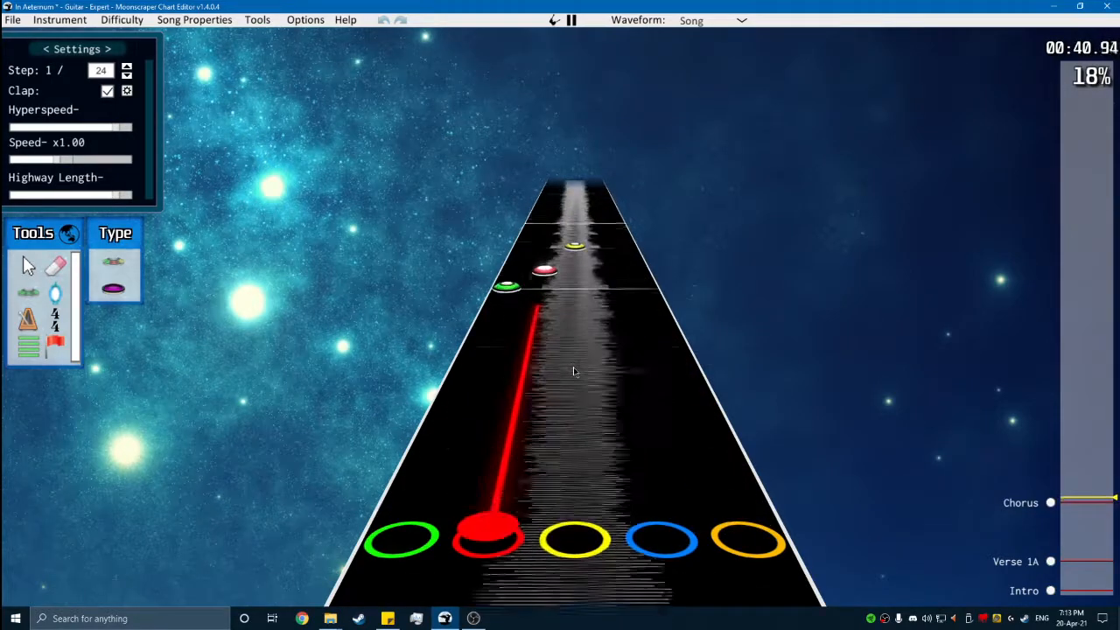
{"action": "key", "text": "space"}
{"action": "scroll", "coordinate": [375, 269], "scroll_direction": "down", "scroll_amount": 3}
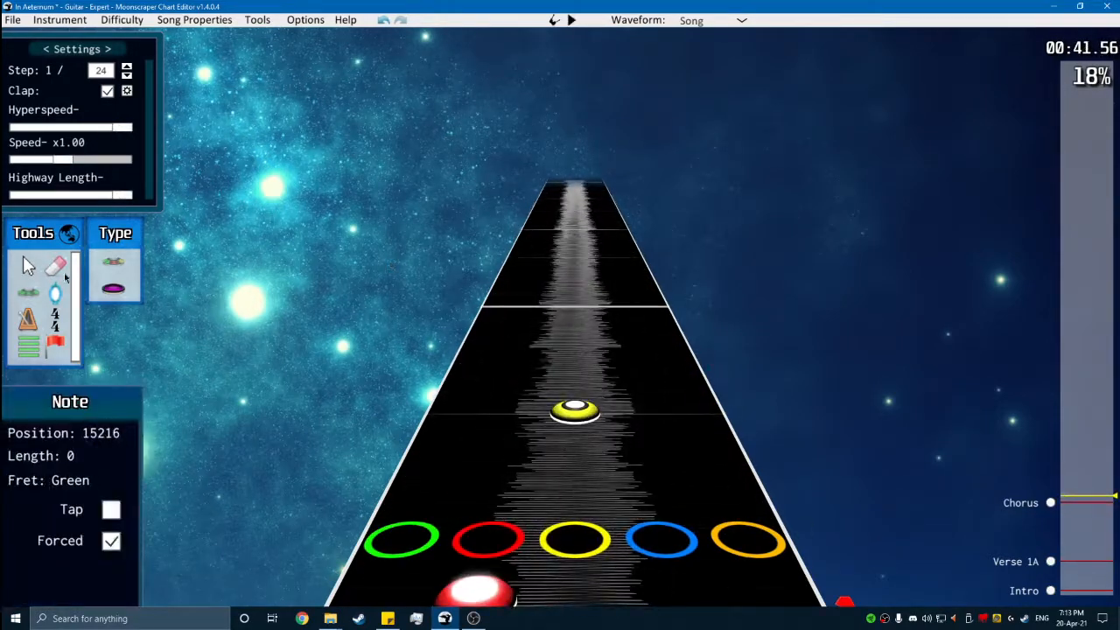
- Copy the whole charted chorus phrase and paste it at the measure line where the phrase repeats
{"action": "left_click", "coordinate": [26, 266]}
{"action": "left_click_drag", "start_coordinate": [391, 307], "coordinate": [970, 540]}
{"action": "scroll", "coordinate": [812, 379], "scroll_direction": "down", "scroll_amount": 5}
{"action": "scroll", "coordinate": [867, 323], "scroll_direction": "up", "scroll_amount": 5}
{"action": "left_click", "coordinate": [674, 308]}
{"action": "scroll", "coordinate": [647, 293], "scroll_direction": "down", "scroll_amount": 2}
{"action": "scroll", "coordinate": [613, 271], "scroll_direction": "up", "scroll_amount": 1}
{"action": "left_click", "coordinate": [604, 269]}
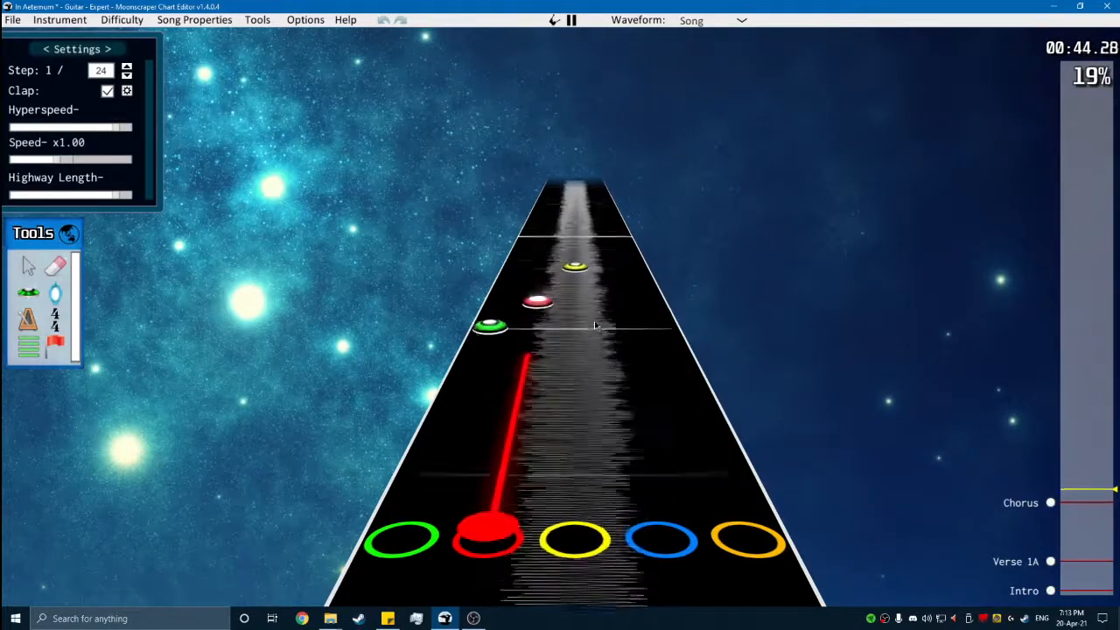
- Paste the chorus phrase at its next two repeats and play the copies back
{"action": "key", "text": "space"}
{"action": "key", "text": "space"}
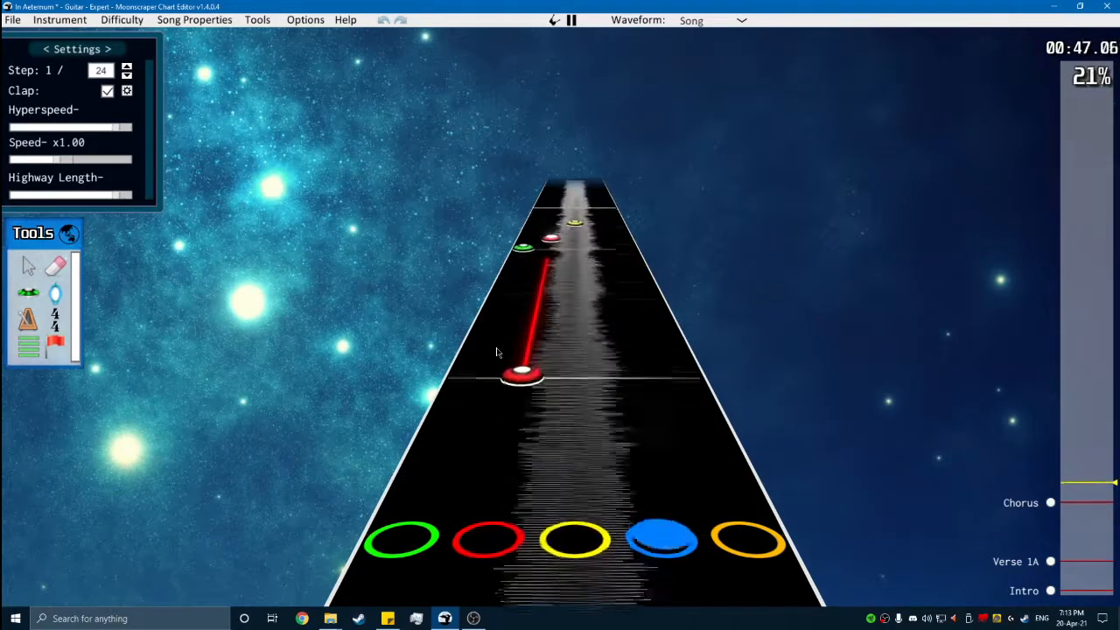
{"action": "key", "text": "space"}
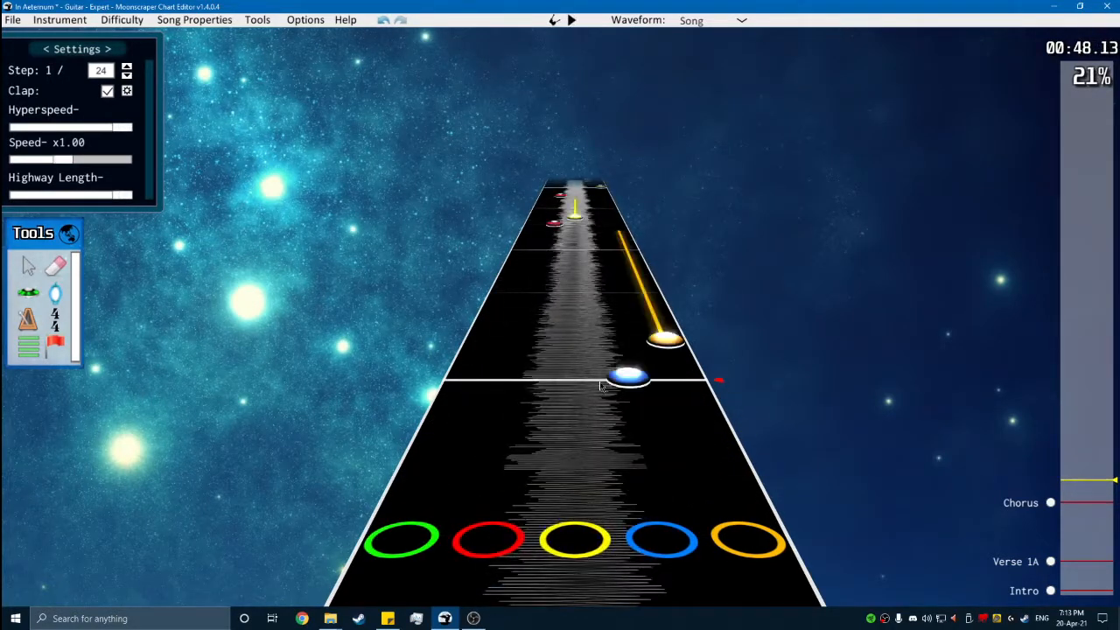
{"action": "key", "text": "space"}
- Play to the end of the fourth phrase and paste another copy with its blue note on the measure line at position 18672
{"action": "key", "text": "space"}
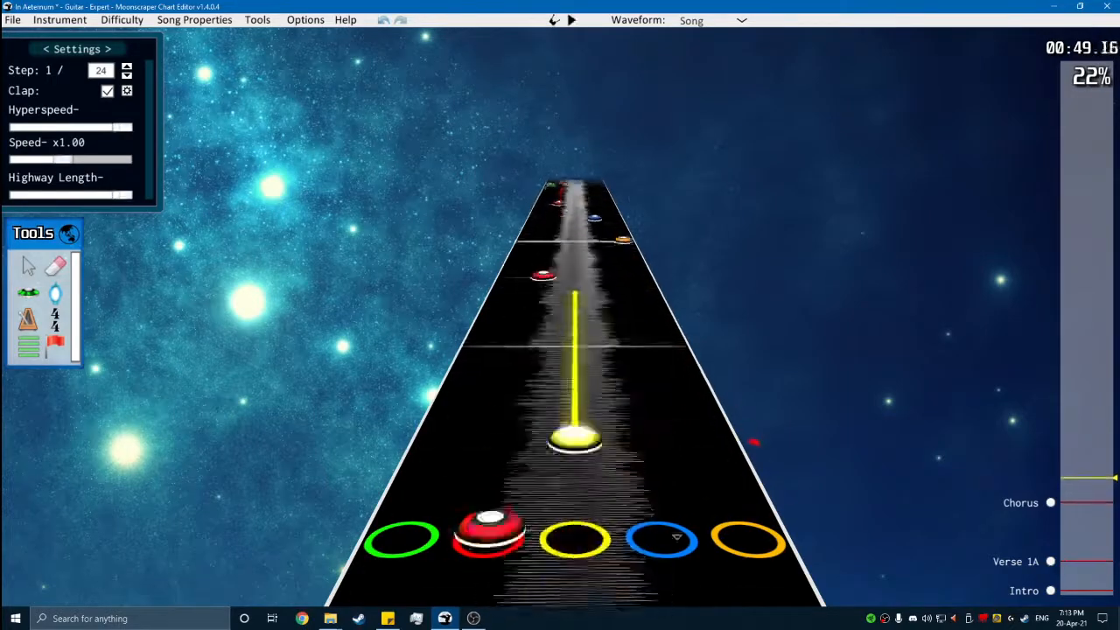
{"action": "key", "text": "space"}
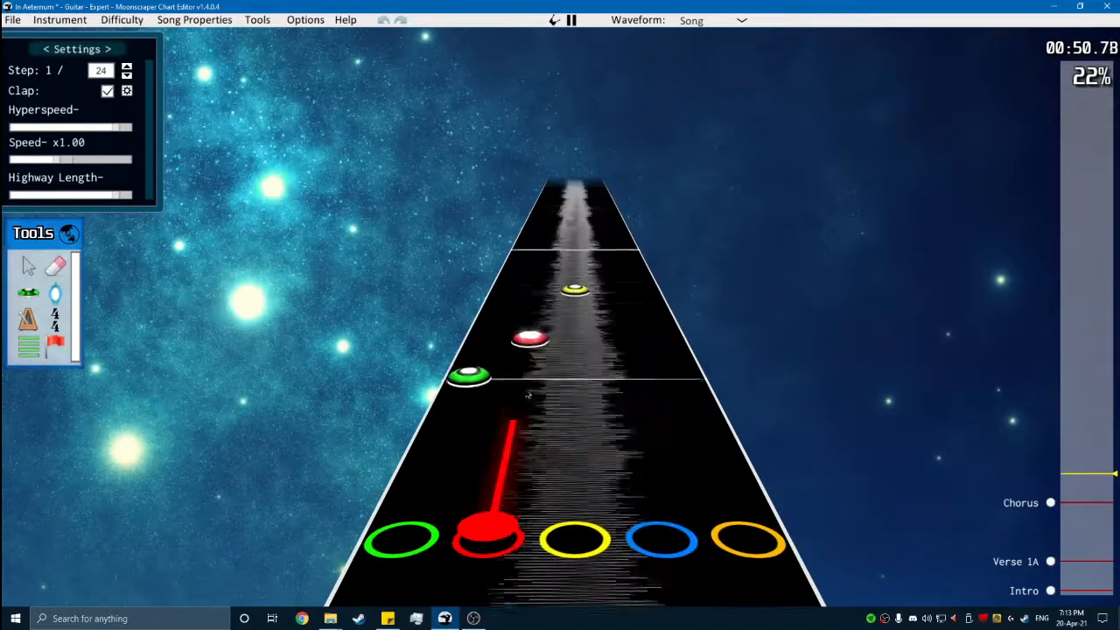
{"action": "key", "text": "space"}
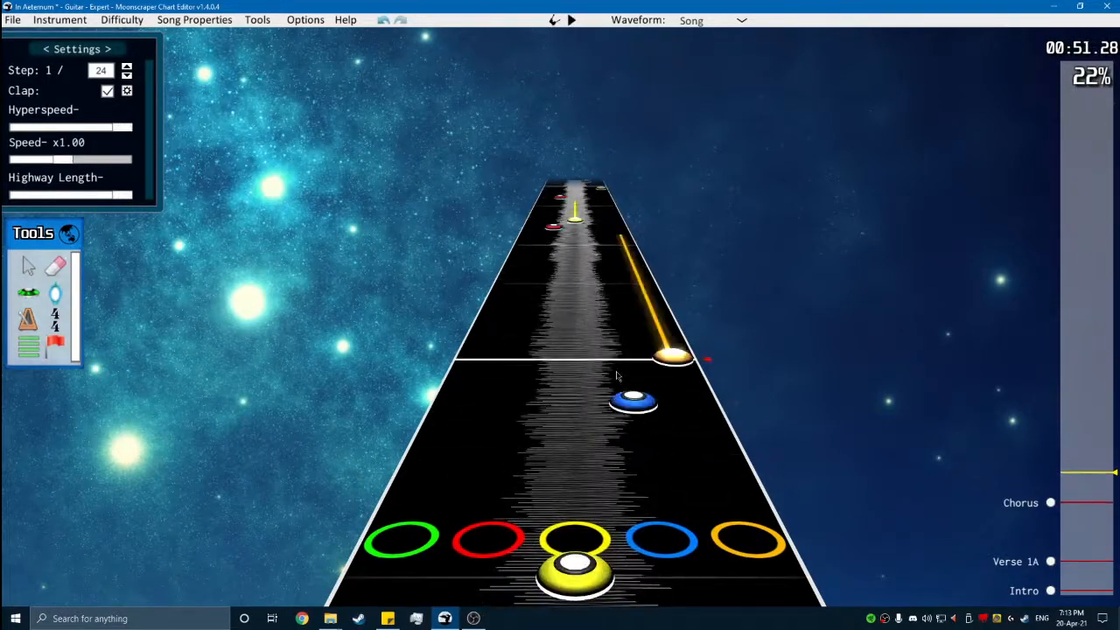
{"action": "left_click", "coordinate": [634, 359]}
{"action": "left_click", "coordinate": [525, 358]}
- Add a section named "Chorus B" at position 18672 and rename the section at position 14064 to "Chorus 1A"
{"action": "left_click", "coordinate": [23, 348]}
{"action": "left_click", "coordinate": [420, 356]}
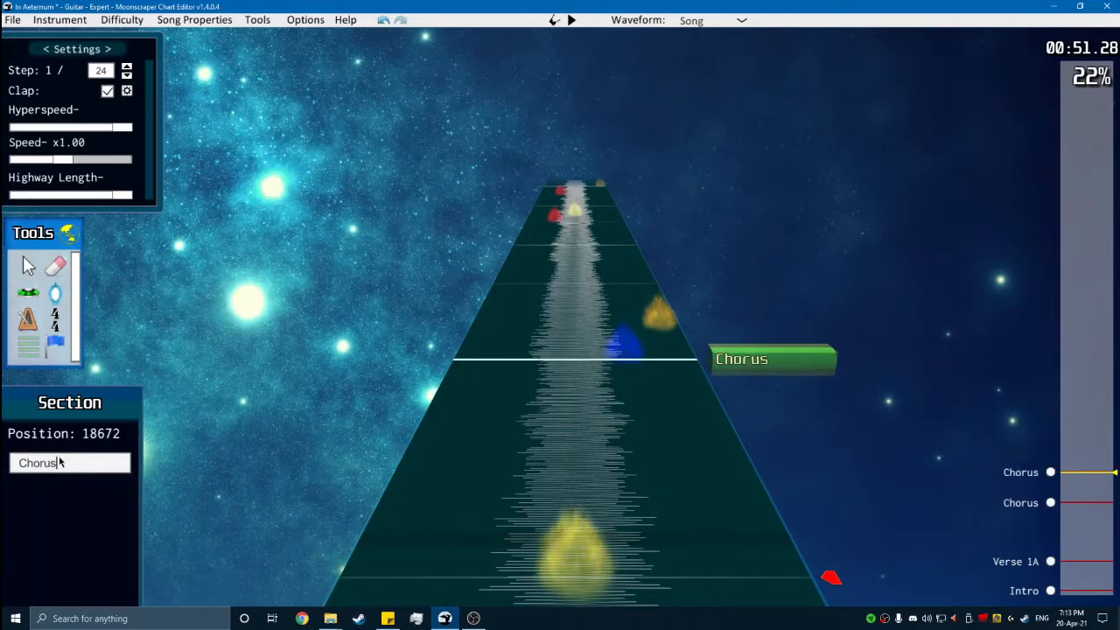
{"action": "left_click", "coordinate": [1050, 502]}
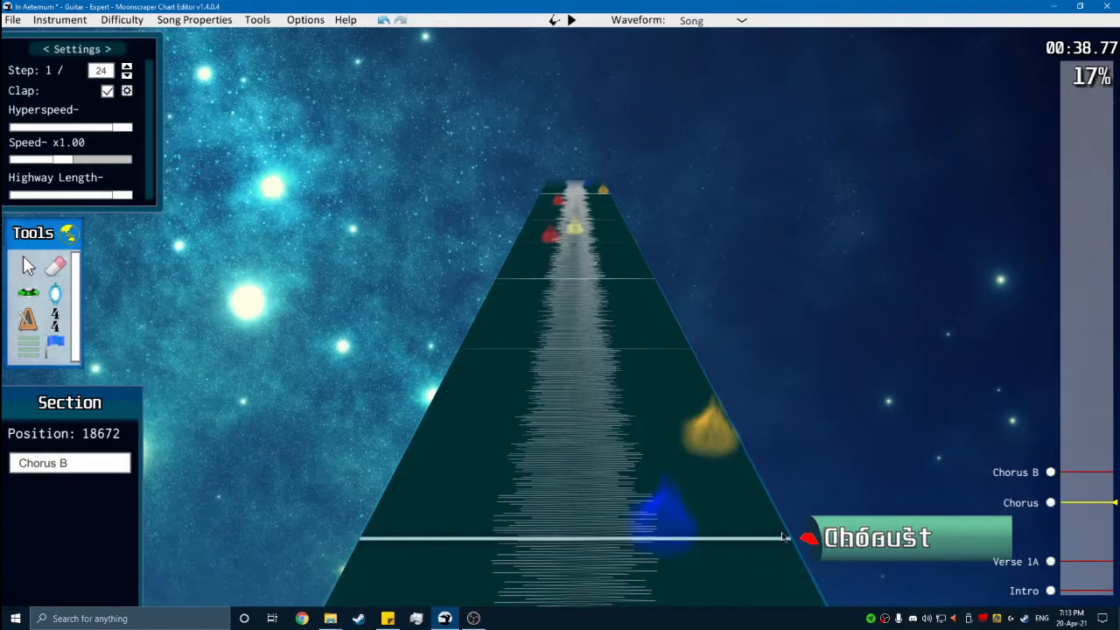
{"action": "left_click", "coordinate": [875, 537]}
{"action": "left_click", "coordinate": [73, 471]}
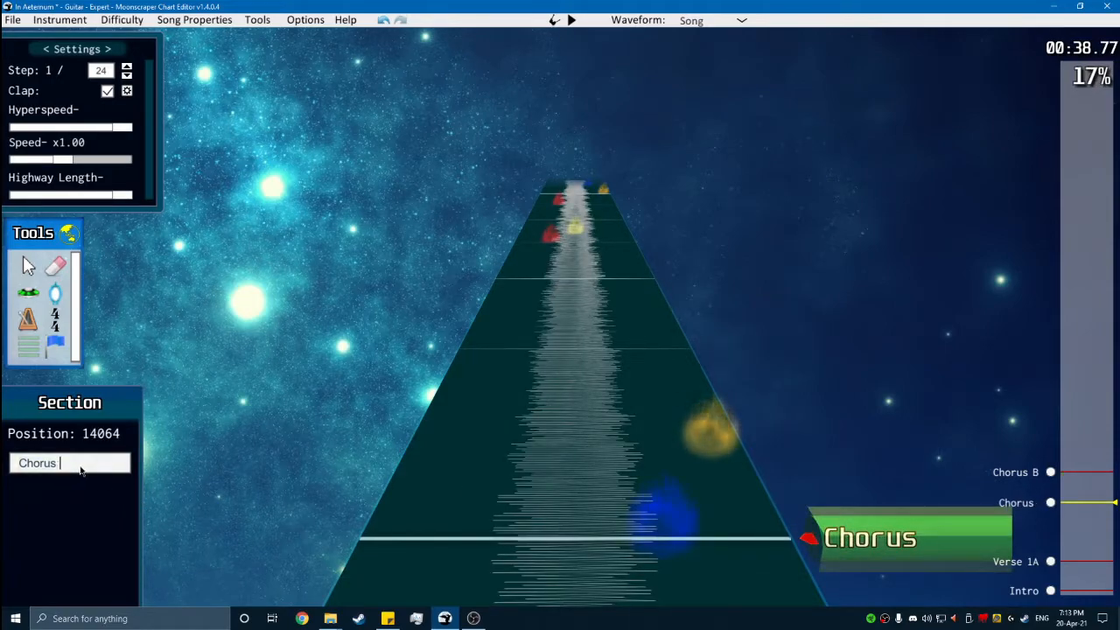
{"action": "left_click", "coordinate": [69, 233]}
- Rename the section at position 18672 to "Chorus 1B" and play it back
{"action": "left_click", "coordinate": [28, 272]}
{"action": "left_click", "coordinate": [1049, 472]}
{"action": "left_click", "coordinate": [69, 232]}
{"action": "left_click", "coordinate": [874, 537]}
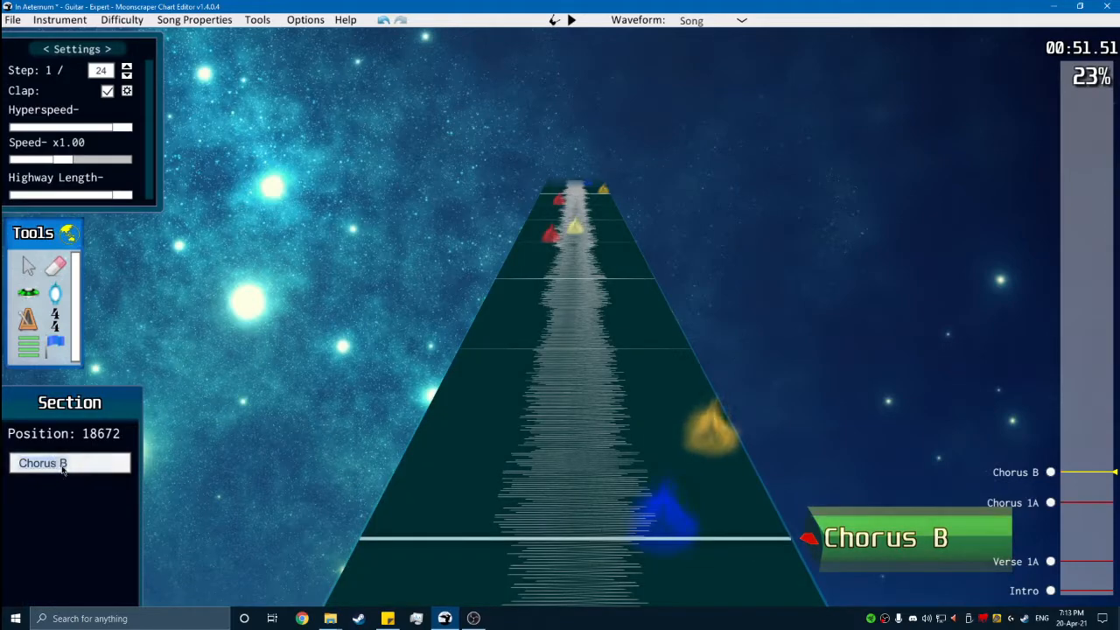
{"action": "key", "text": "space"}
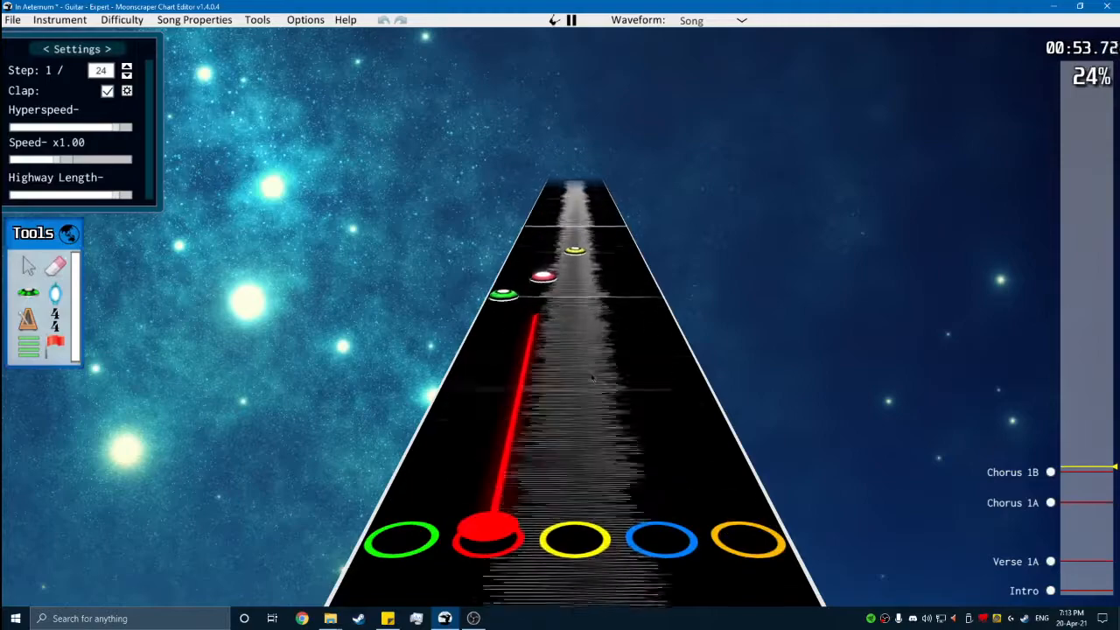
- Paste the phrase again after the first one in Chorus 1B and compare its playback with Chorus 1A
{"action": "left_click", "coordinate": [628, 343]}
{"action": "scroll", "coordinate": [628, 342], "scroll_direction": "down", "scroll_amount": 10}
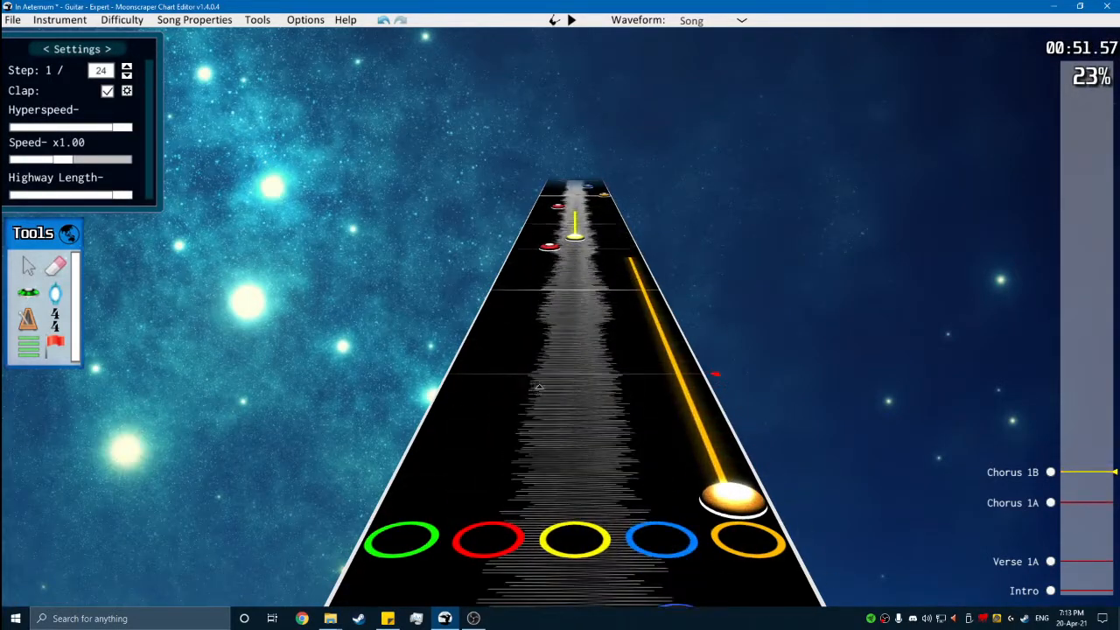
{"action": "scroll", "coordinate": [628, 358], "scroll_direction": "down", "scroll_amount": 1}
{"action": "key", "text": "space"}
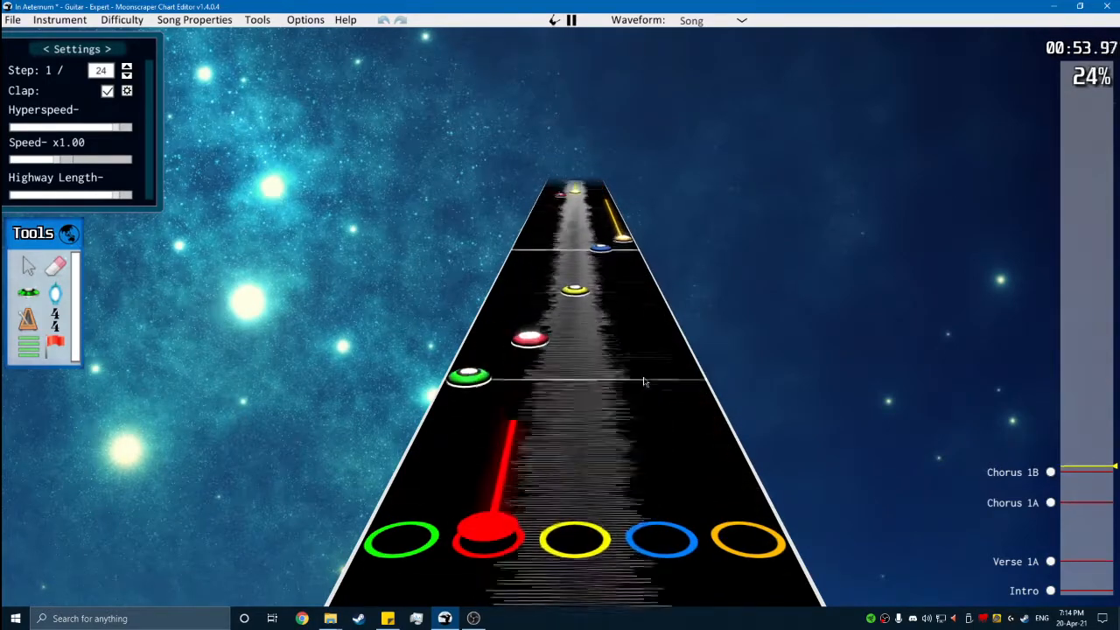
{"action": "left_click", "coordinate": [1051, 502]}
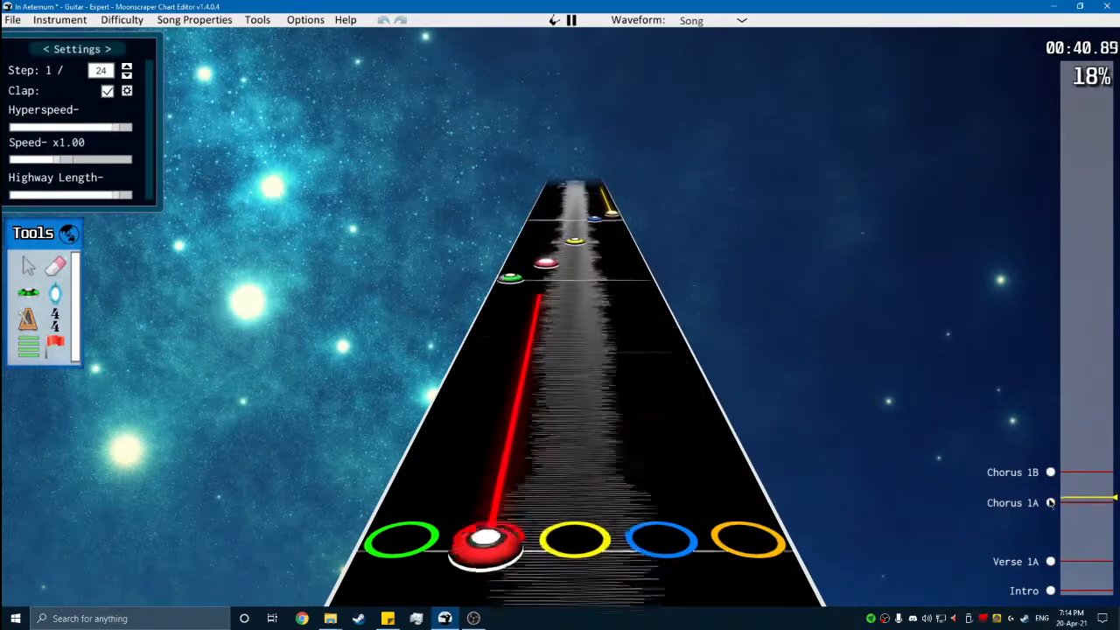
{"action": "key", "text": "space"}
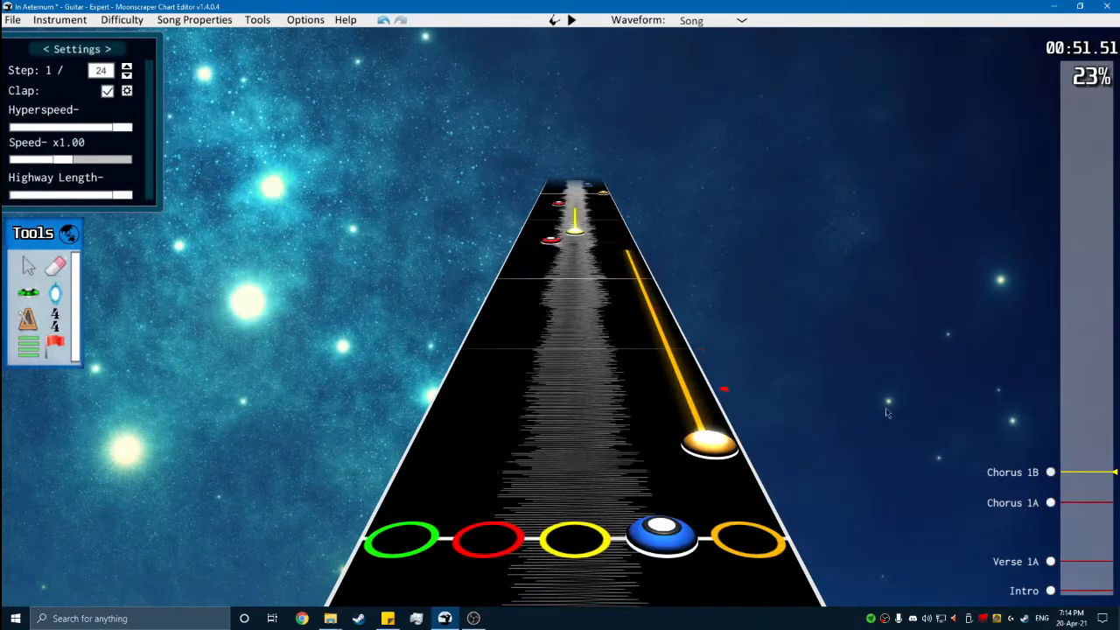
- Play Chorus 1B, paste a third copy of the phrase with its blue note at position 20976, and play it back
{"action": "scroll", "coordinate": [896, 429], "scroll_direction": "down", "scroll_amount": 2}
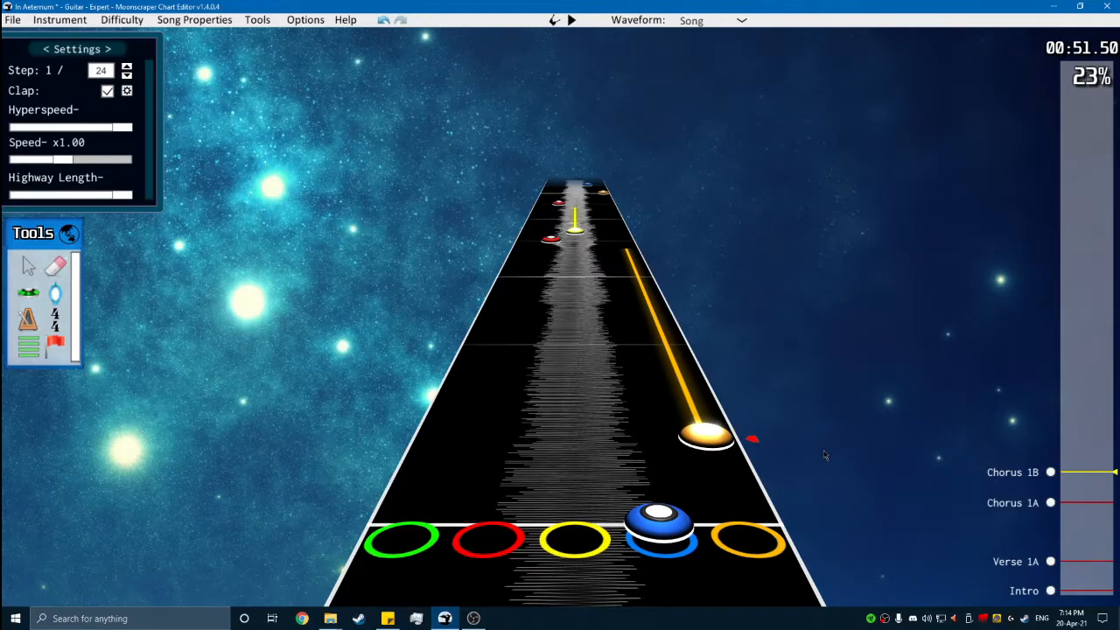
{"action": "key", "text": "space"}
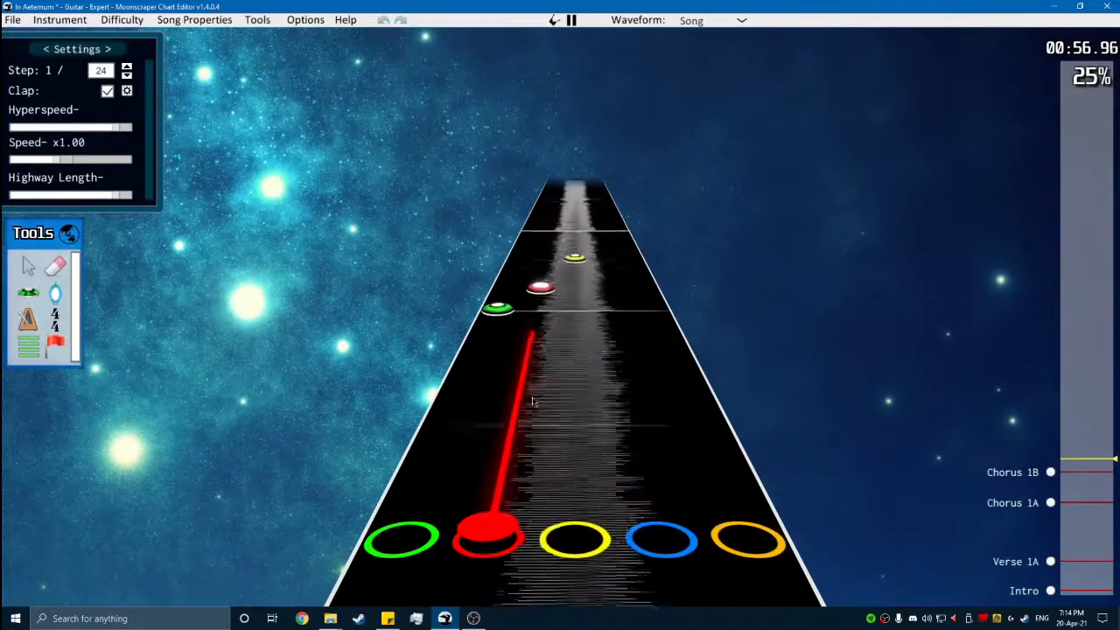
{"action": "key", "text": "space"}
{"action": "scroll", "coordinate": [537, 395], "scroll_direction": "down", "scroll_amount": 1}
{"action": "key", "text": "ctrl+v"}
{"action": "left_click", "coordinate": [633, 404]}
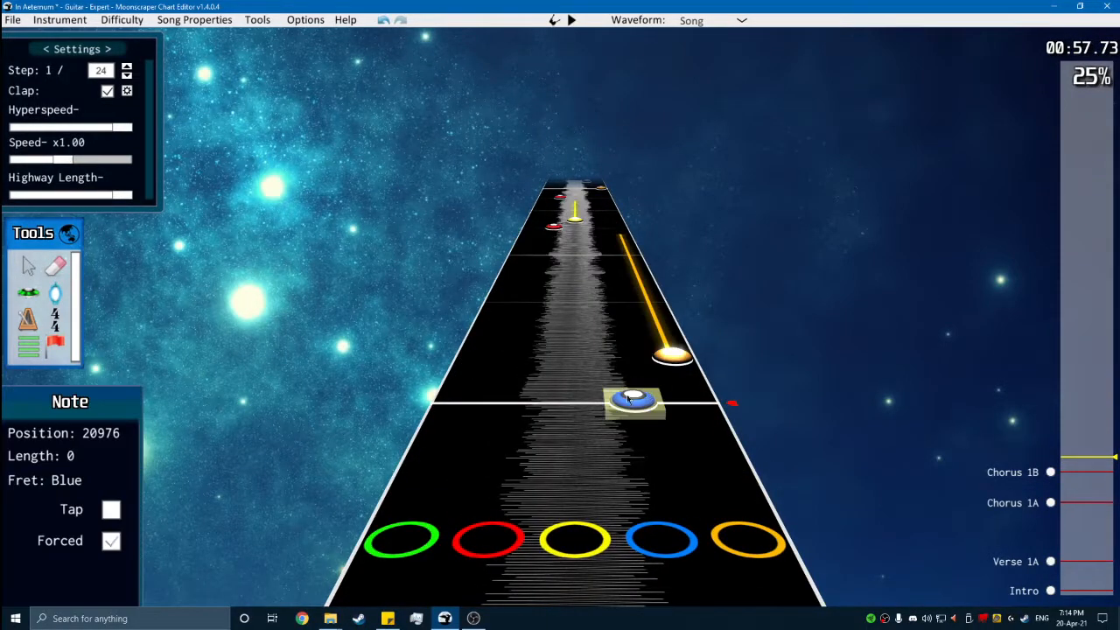
{"action": "key", "text": "space"}
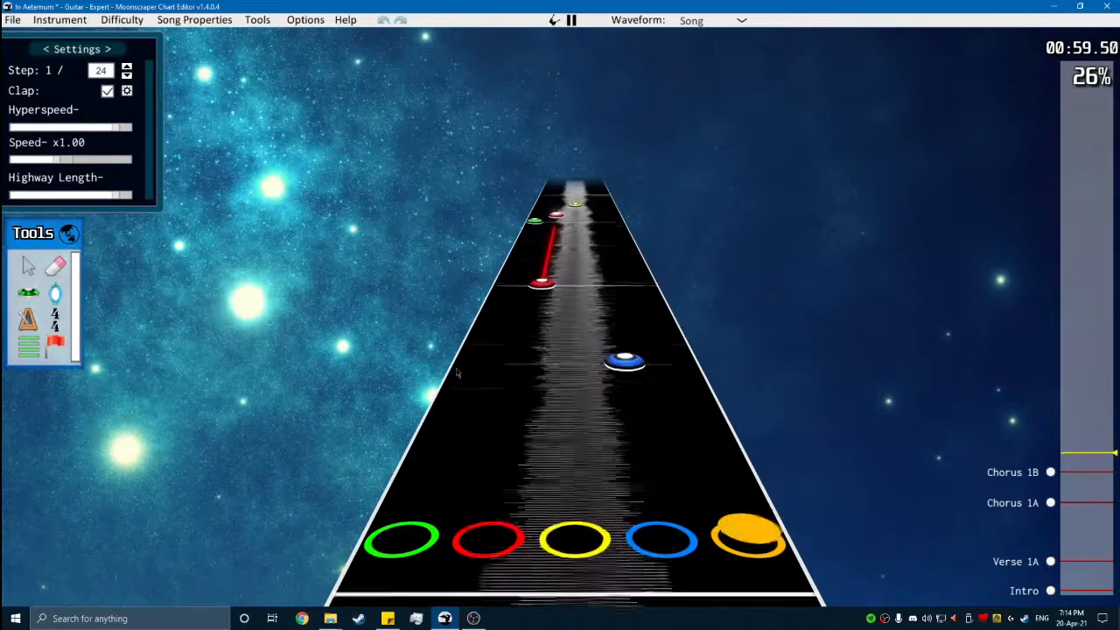
- Paste the fourth copy of the phrase on the next measure line of Chorus 1B and play to its end
{"action": "key", "text": "space"}
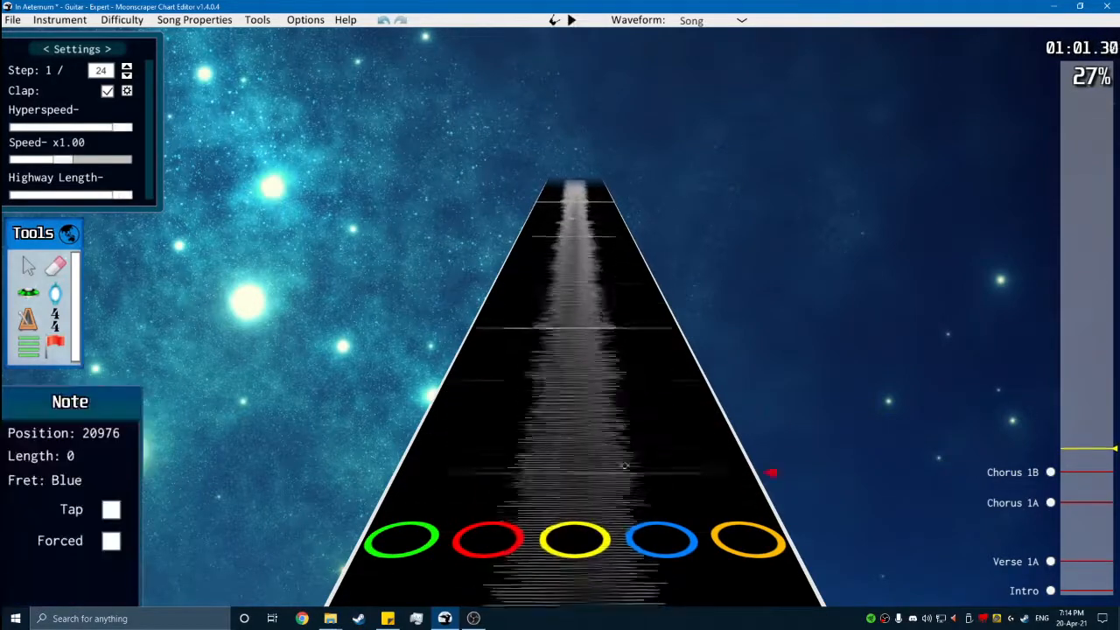
{"action": "key", "text": "ctrl+v"}
{"action": "left_click", "coordinate": [638, 448]}
{"action": "key", "text": "space"}
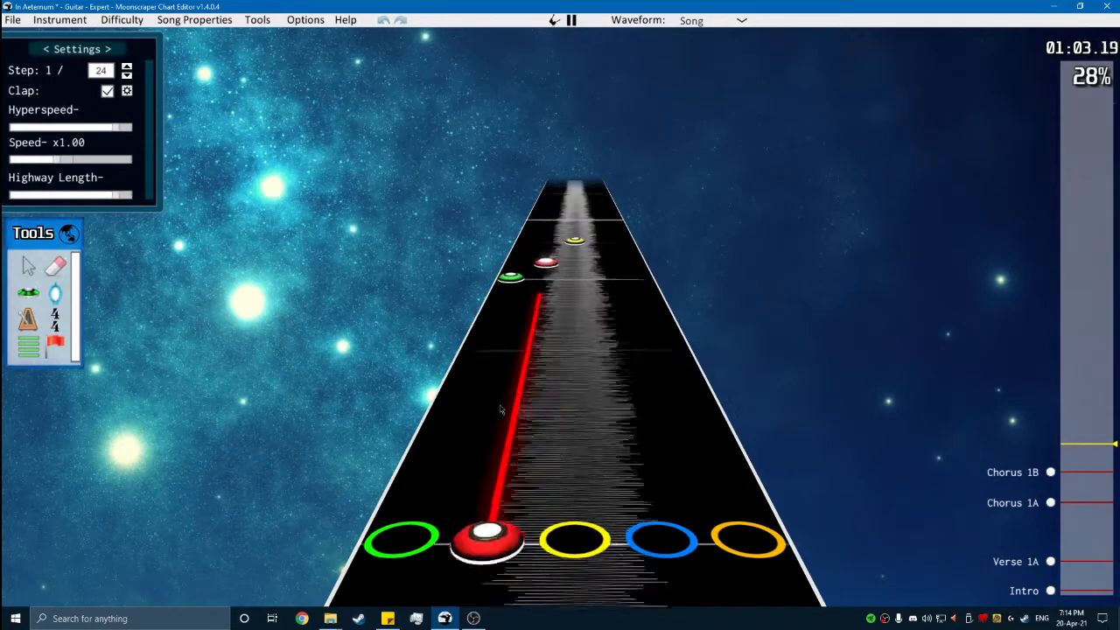
{"action": "key", "text": "space"}
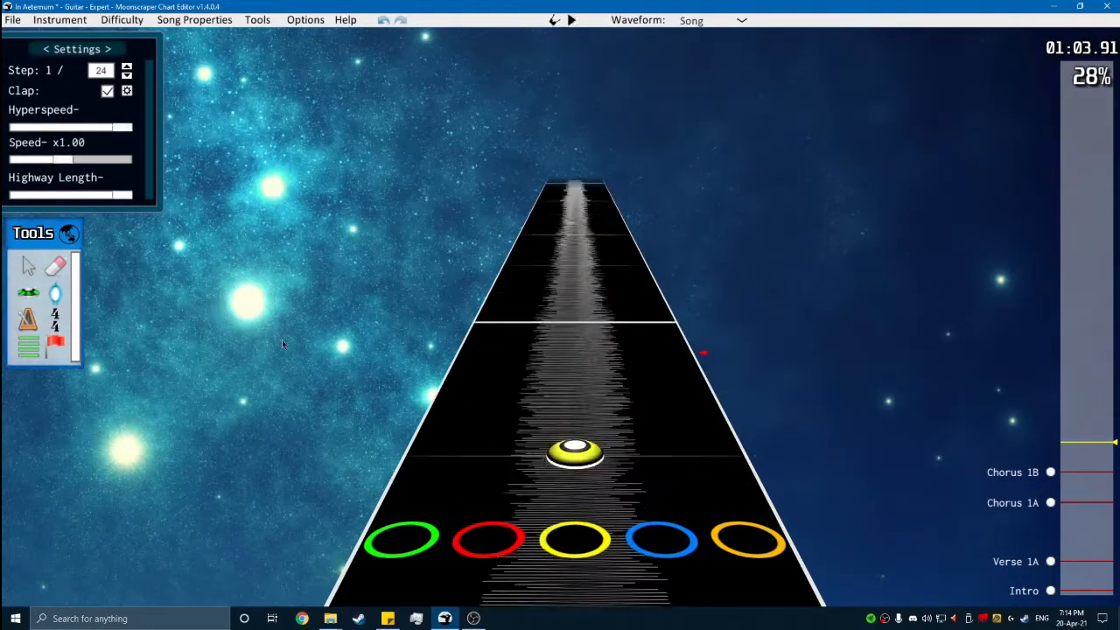
- Add a section named "Verse 2" at position 23280 and compare its start with Verse 1A
{"action": "left_click", "coordinate": [27, 349]}
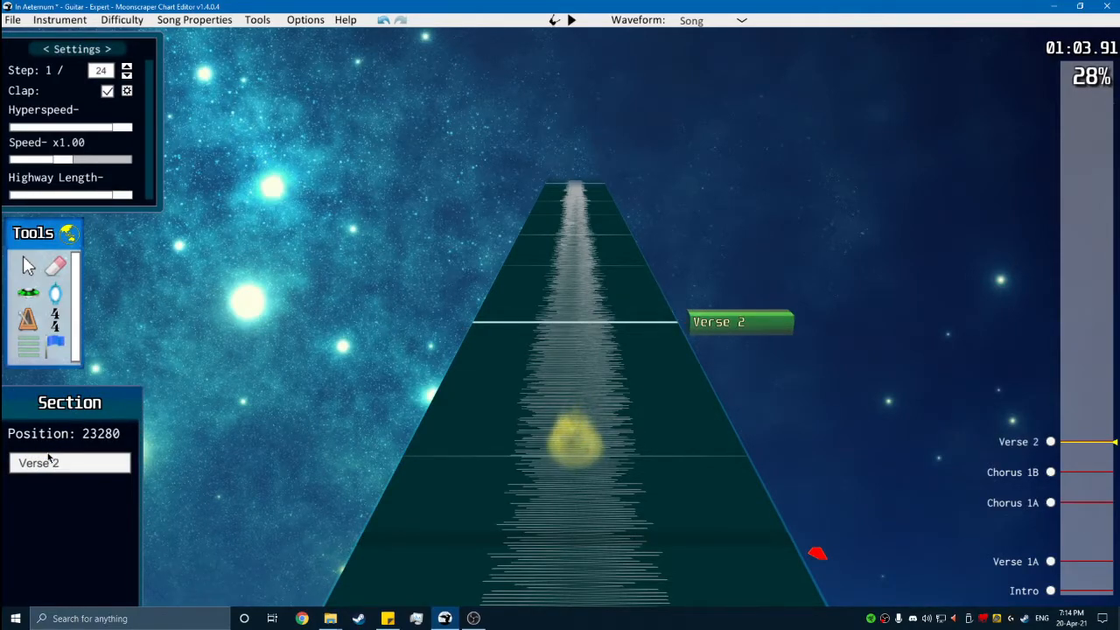
{"action": "left_click", "coordinate": [1015, 561]}
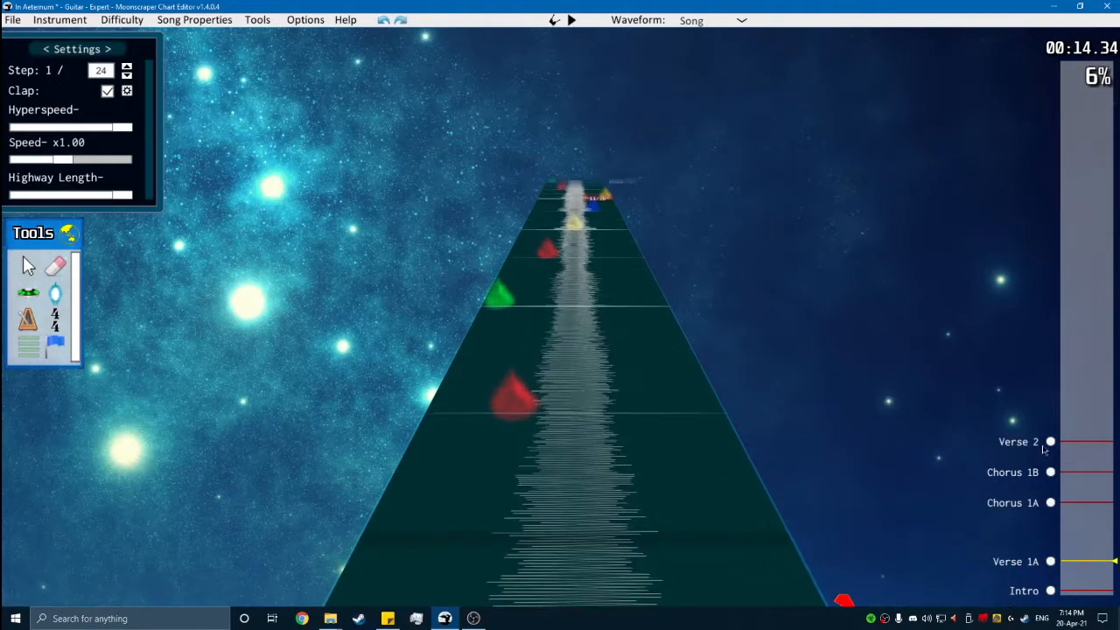
{"action": "left_click", "coordinate": [1051, 441]}
{"action": "key", "text": "space"}
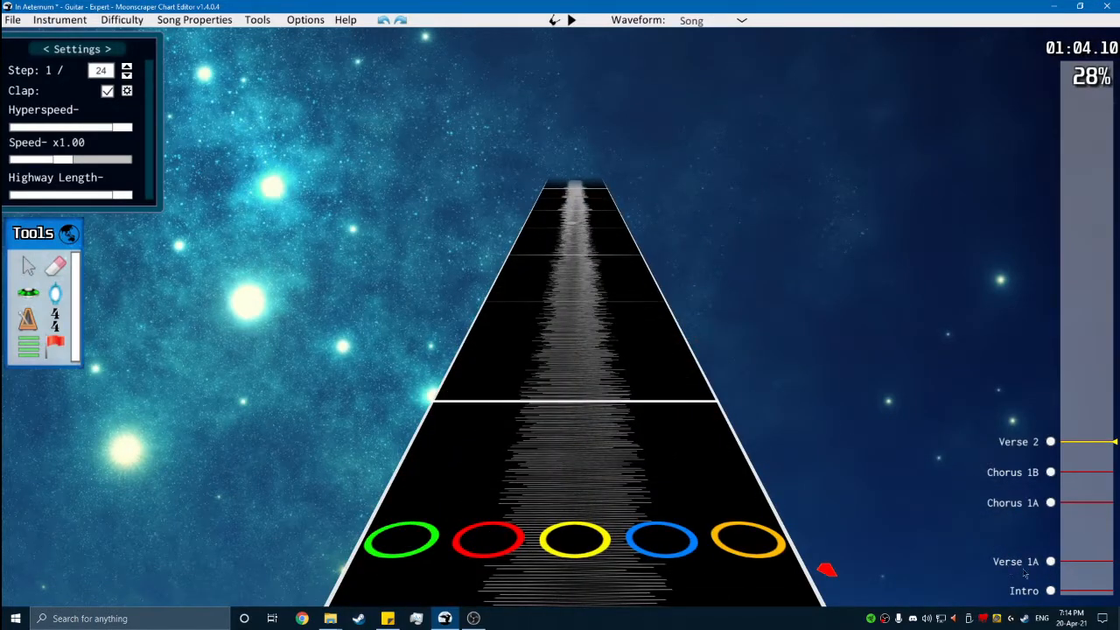
- Rename the section at position 5184 to "Verse 1"
{"action": "left_click", "coordinate": [1019, 564]}
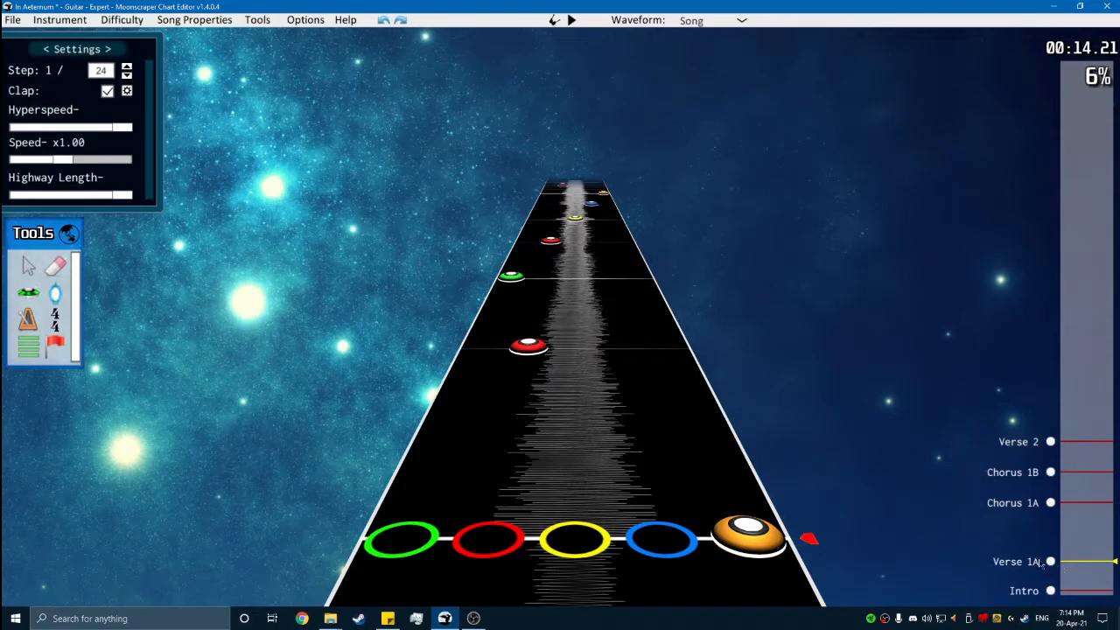
{"action": "key", "text": "space"}
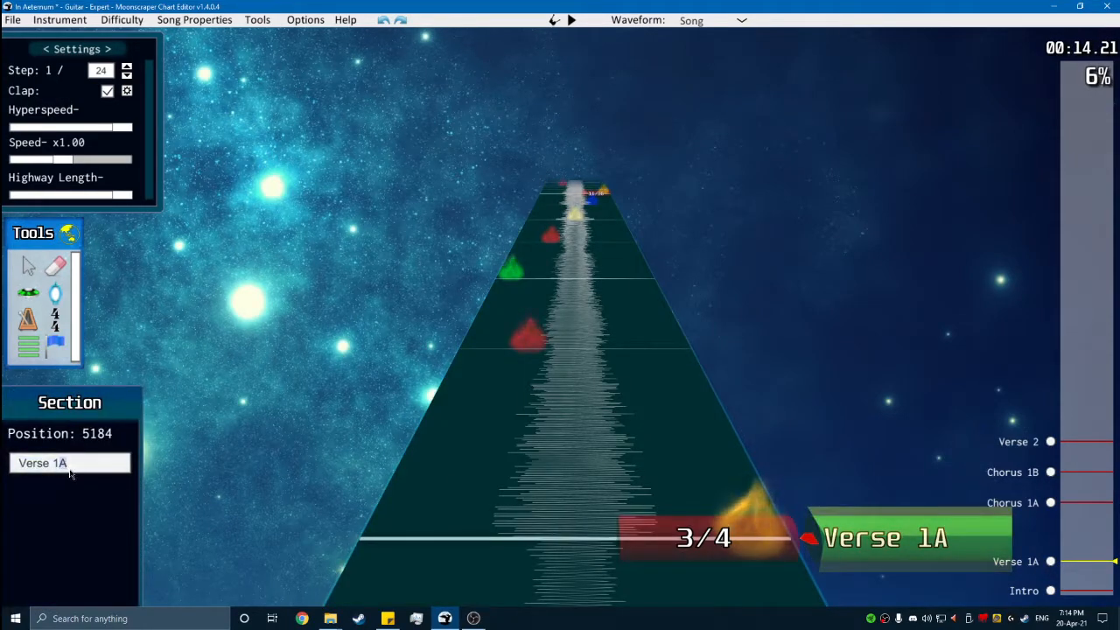
{"action": "left_click", "coordinate": [600, 386]}
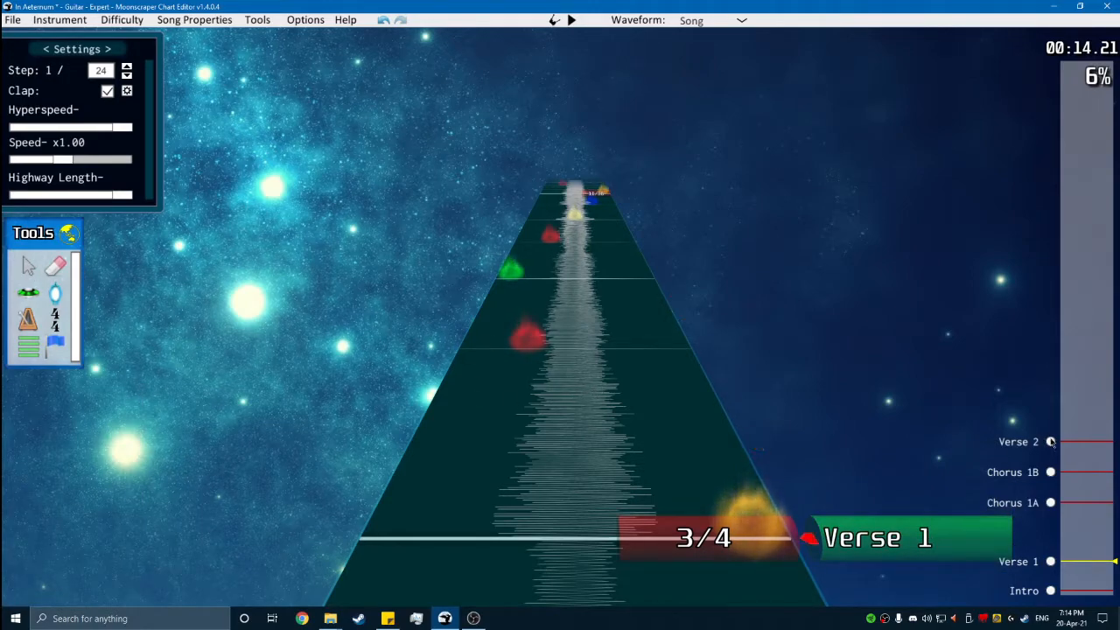
- Copy the time signature changes from the start of Verse 1 up to Chorus 1A and paste them at the start of Verse 2
{"action": "left_click", "coordinate": [1050, 442]}
{"action": "left_click", "coordinate": [1051, 561]}
{"action": "key", "text": "space"}
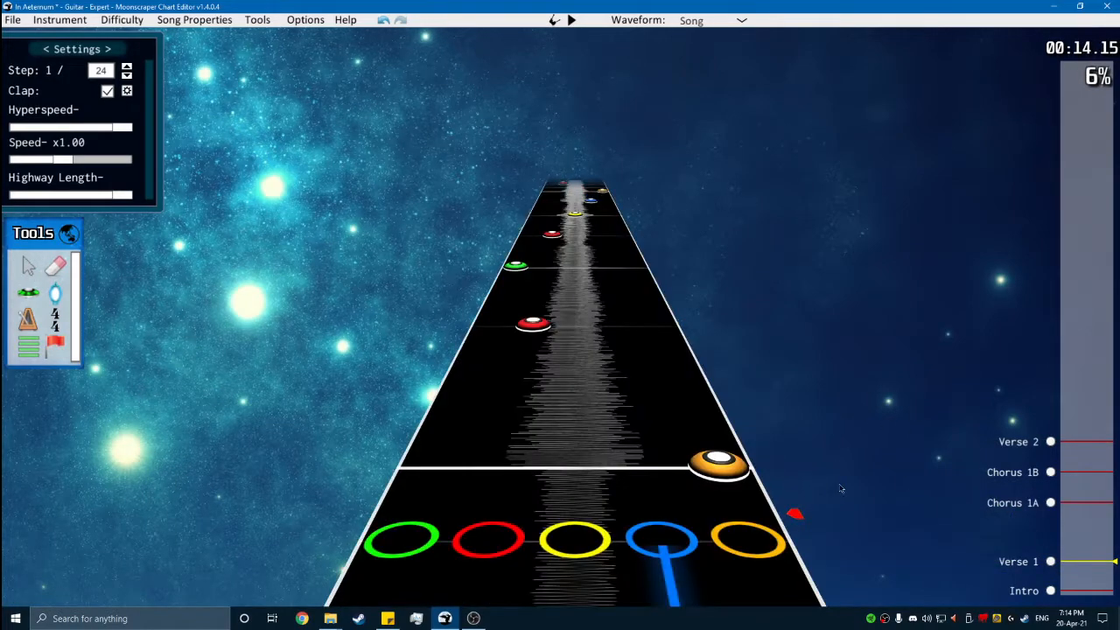
{"action": "key", "text": "space"}
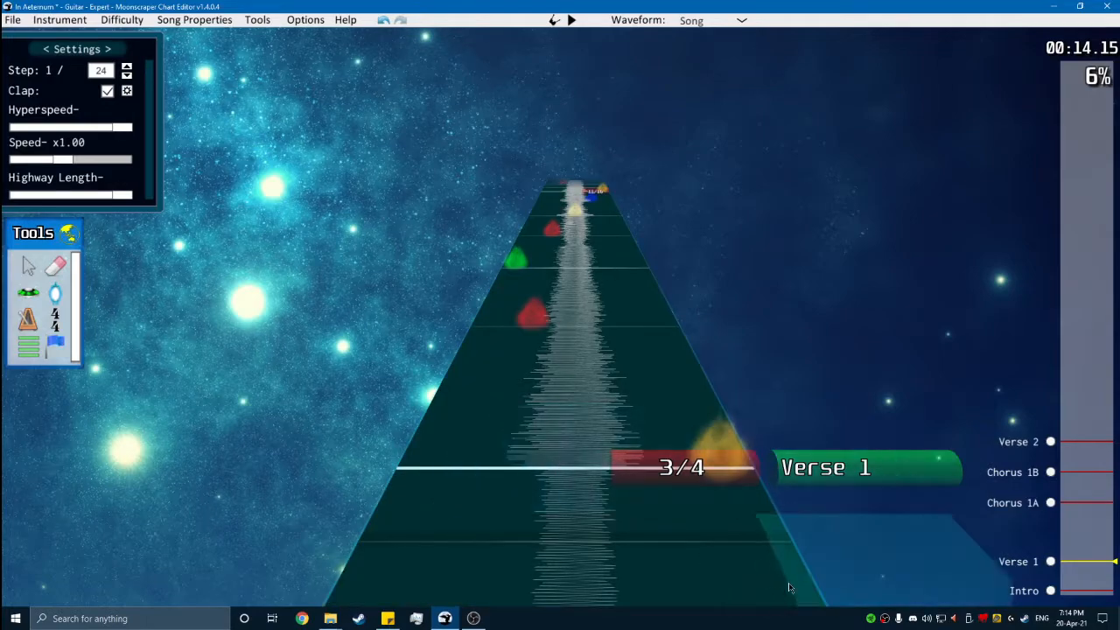
{"action": "left_click_drag", "start_coordinate": [704, 514], "coordinate": [500, 371]}
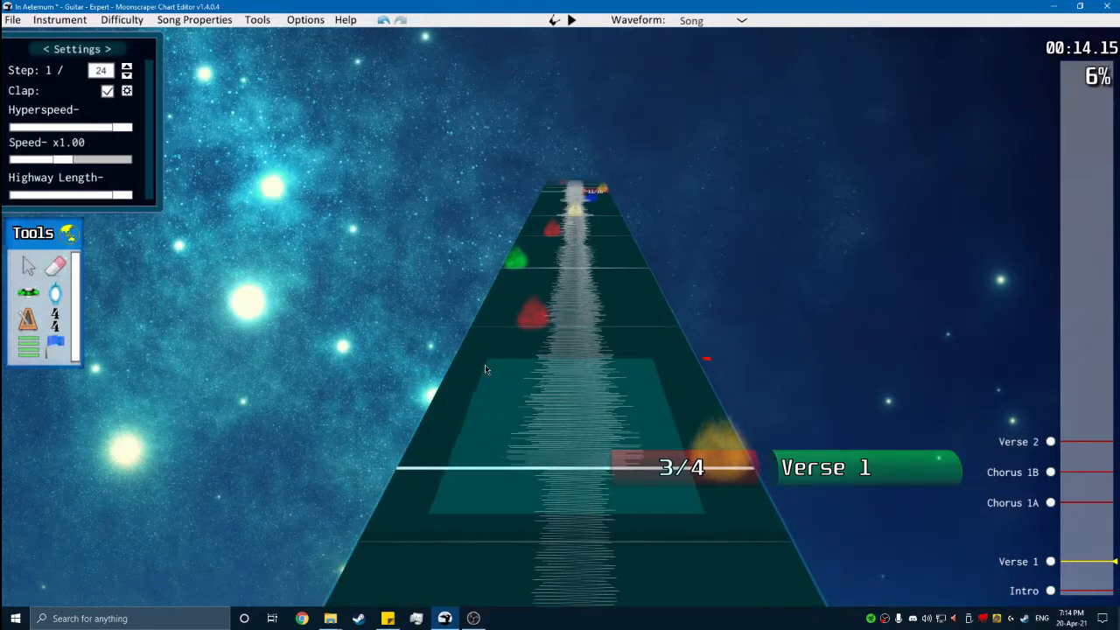
{"action": "scroll", "coordinate": [507, 365], "scroll_direction": "up", "scroll_amount": 2}
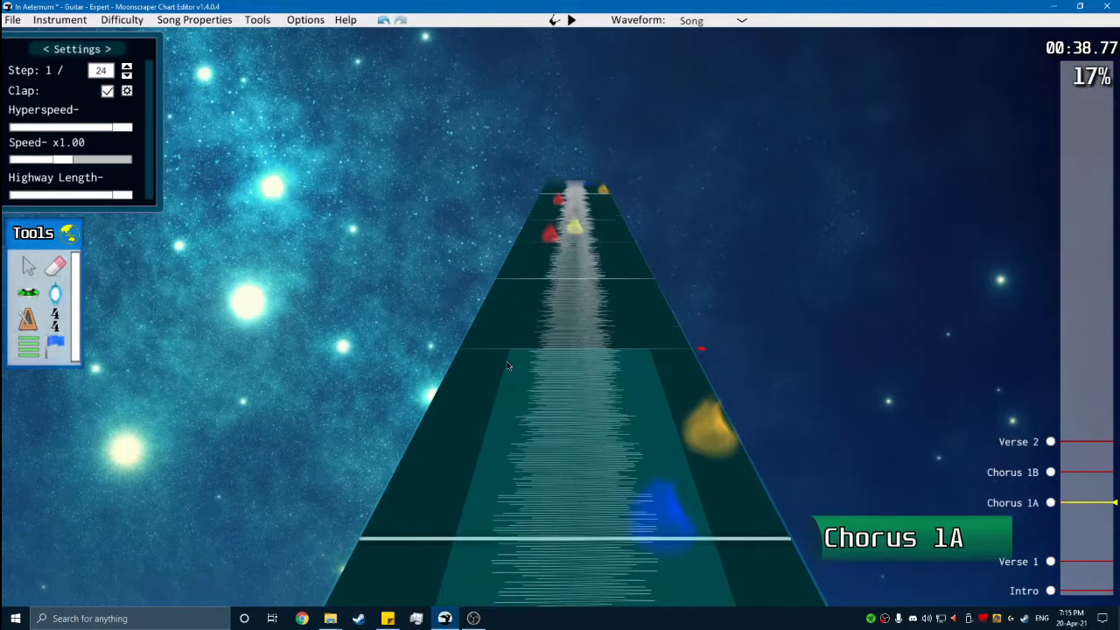
{"action": "left_click_drag", "start_coordinate": [507, 366], "coordinate": [477, 413]}
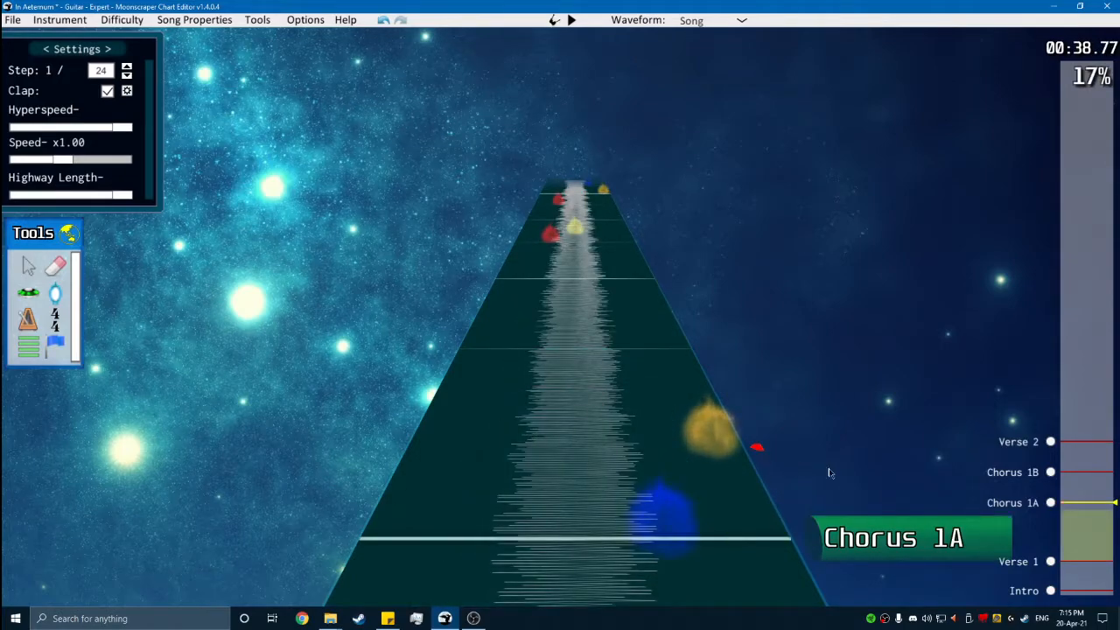
{"action": "left_click", "coordinate": [1035, 441]}
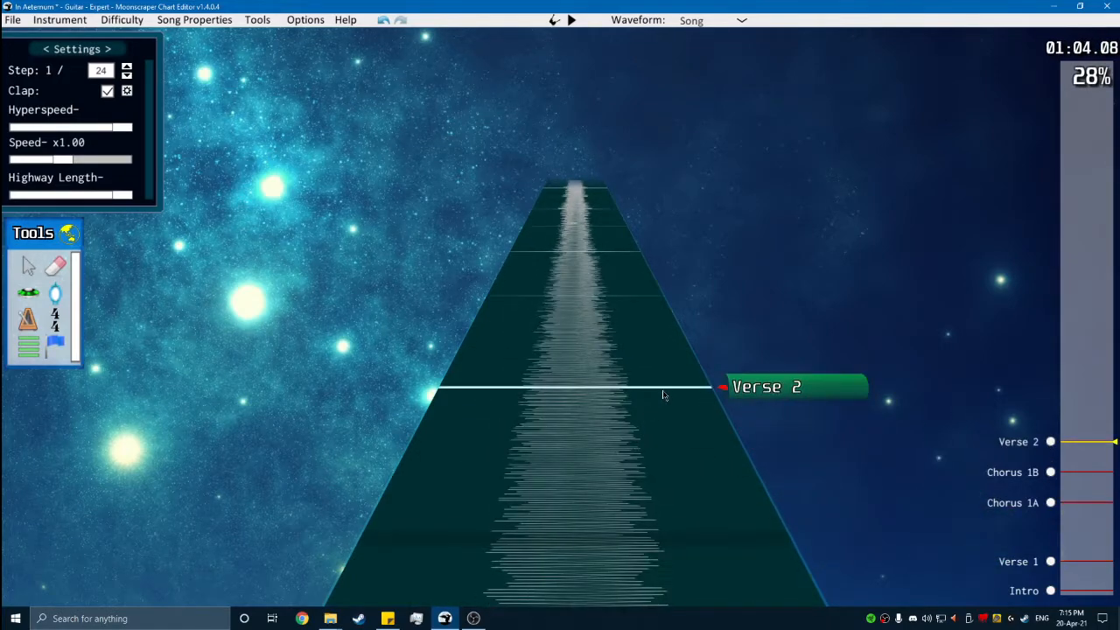
{"action": "scroll", "coordinate": [643, 478], "scroll_direction": "up", "scroll_amount": 4}
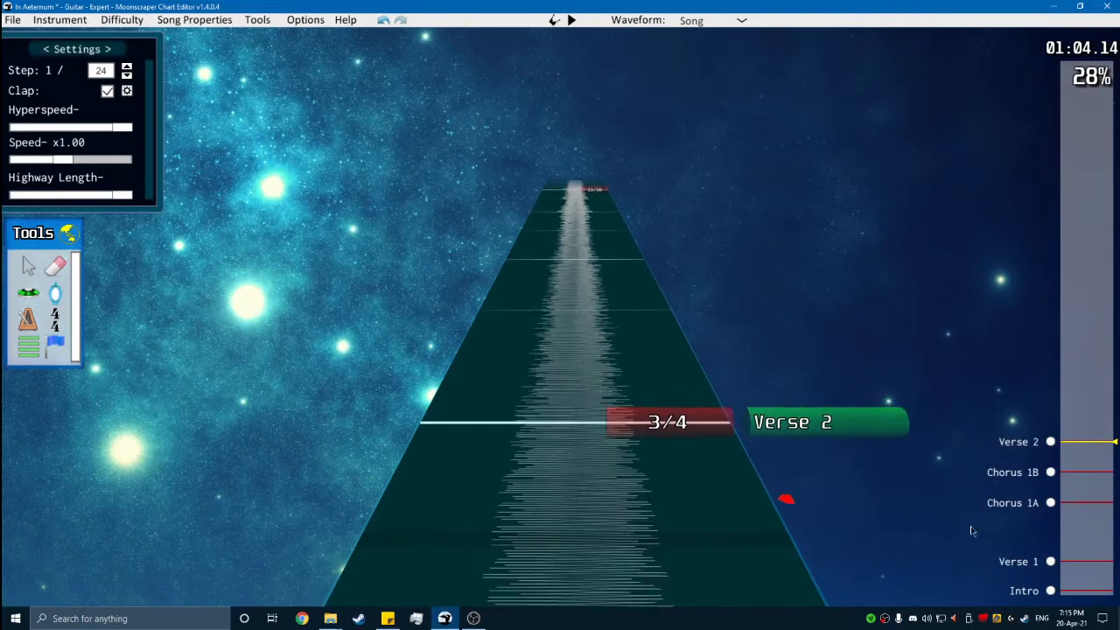
- Copy all Verse 1 guitar notes up to Chorus 1A and paste them with the first orange note on the Verse 2 measure line
{"action": "left_click", "coordinate": [1052, 565]}
{"action": "key", "text": "space"}
{"action": "left_click_drag", "start_coordinate": [787, 487], "coordinate": [411, 346]}
{"action": "scroll", "coordinate": [411, 345], "scroll_direction": "up", "scroll_amount": 2}
{"action": "left_click", "coordinate": [1071, 437]}
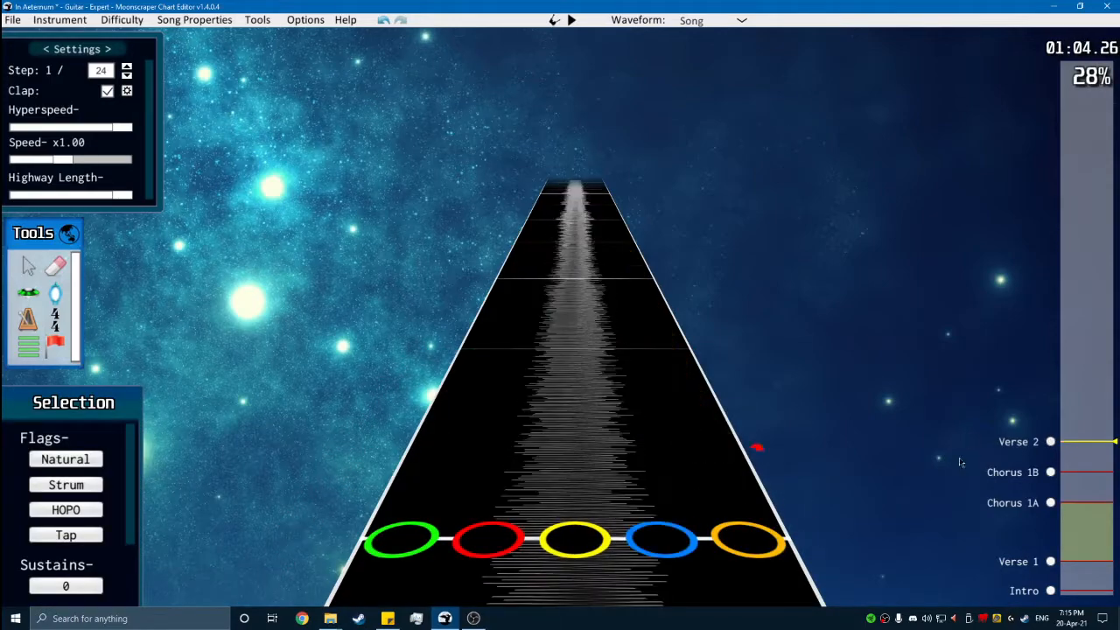
{"action": "left_click", "coordinate": [636, 395]}
{"action": "scroll", "coordinate": [637, 390], "scroll_direction": "up", "scroll_amount": 1}
{"action": "key", "text": "g"}
{"action": "scroll", "coordinate": [642, 383], "scroll_direction": "up", "scroll_amount": 2}
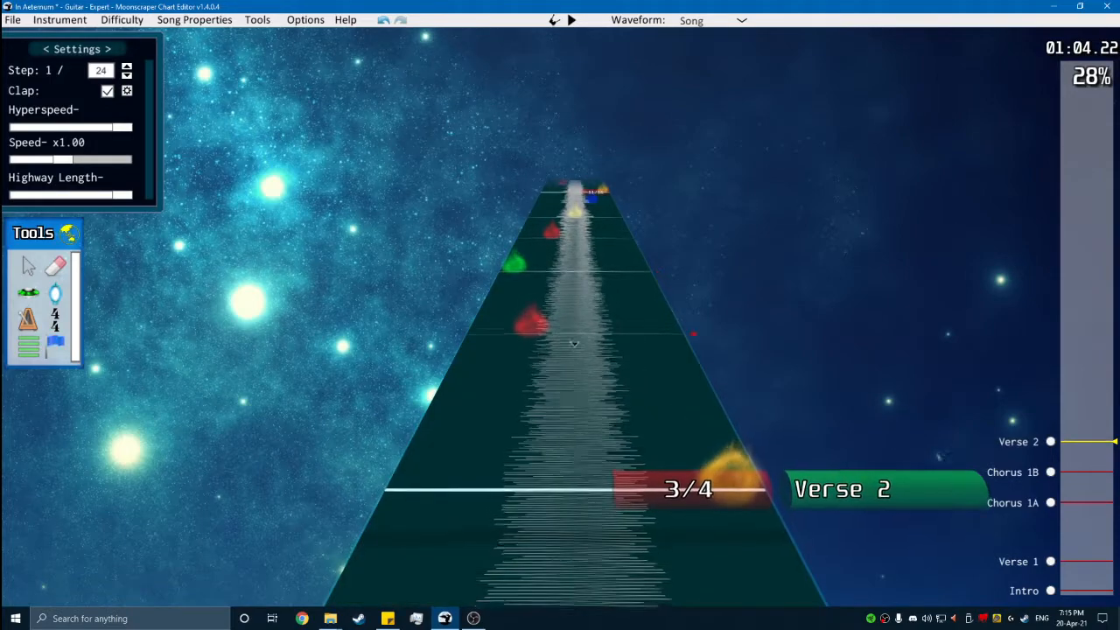
- Play back the transition from the end of Chorus 1B into Verse 2
{"action": "scroll", "coordinate": [572, 342], "scroll_direction": "down", "scroll_amount": 3}
{"action": "key", "text": "g"}
{"action": "key", "text": "space"}
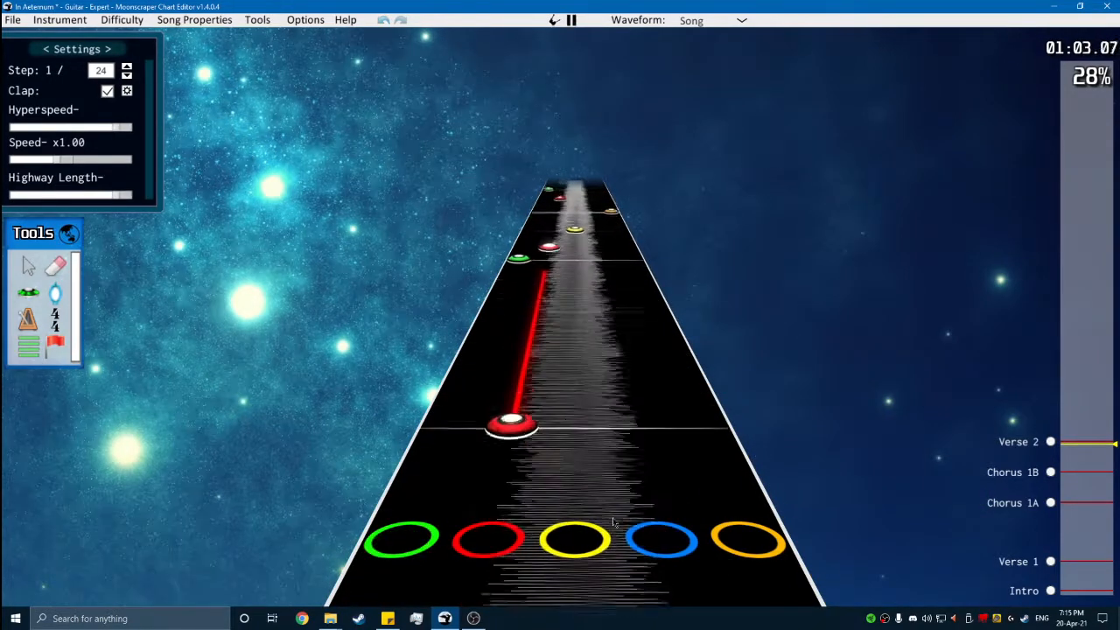
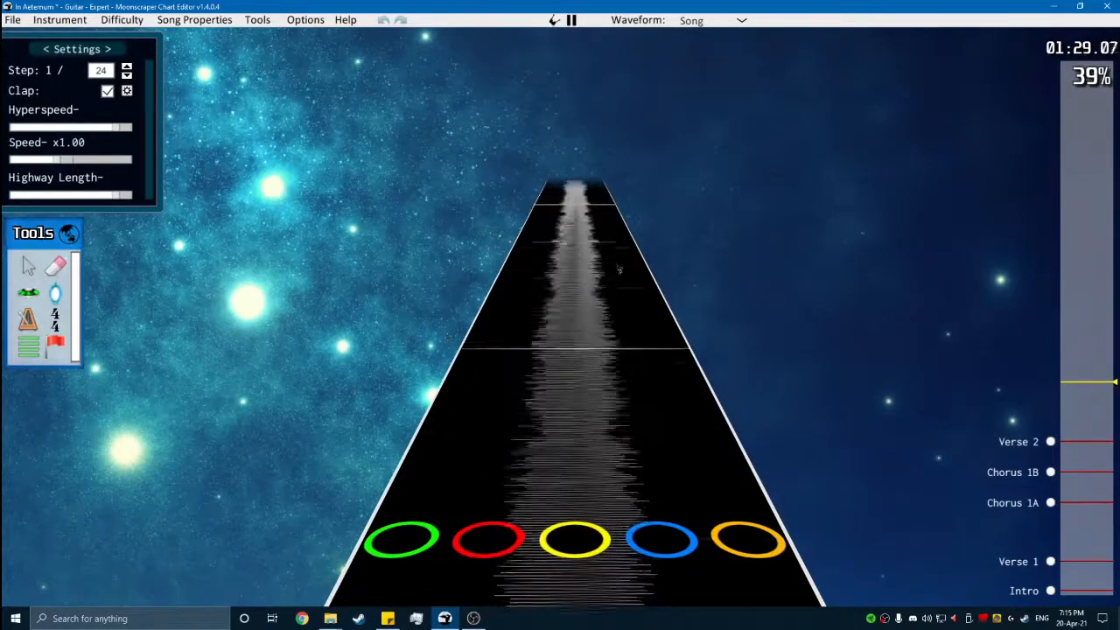
- Place a new section at position 32160 after Verse 2 and name it "Chorus 2A"
{"action": "left_click", "coordinate": [23, 350]}
{"action": "left_click", "coordinate": [188, 387]}
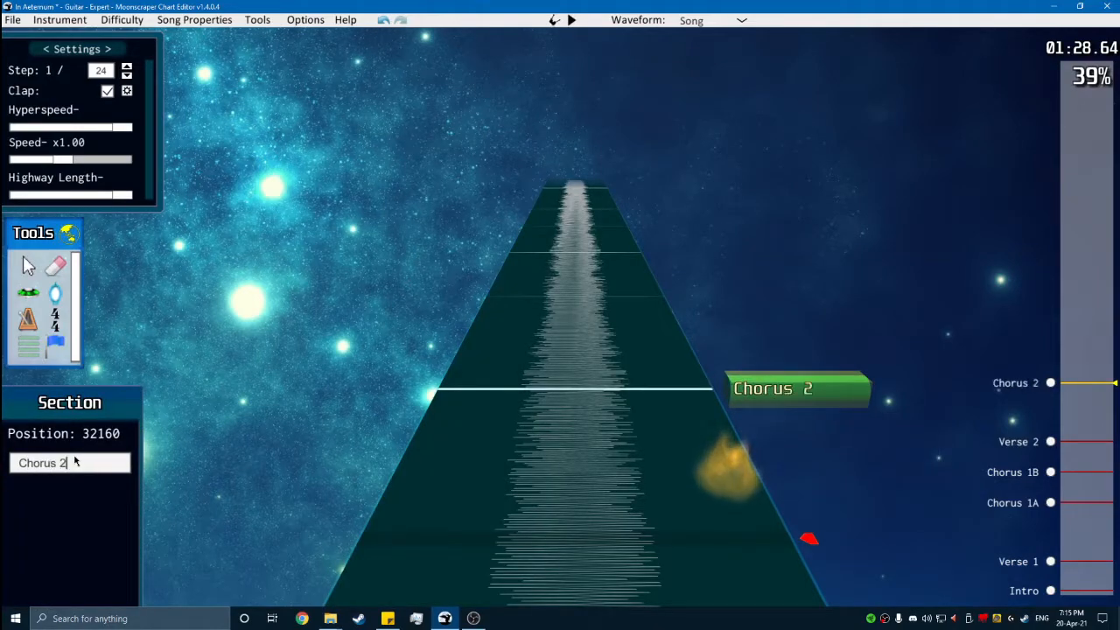
{"action": "key", "text": "g"}
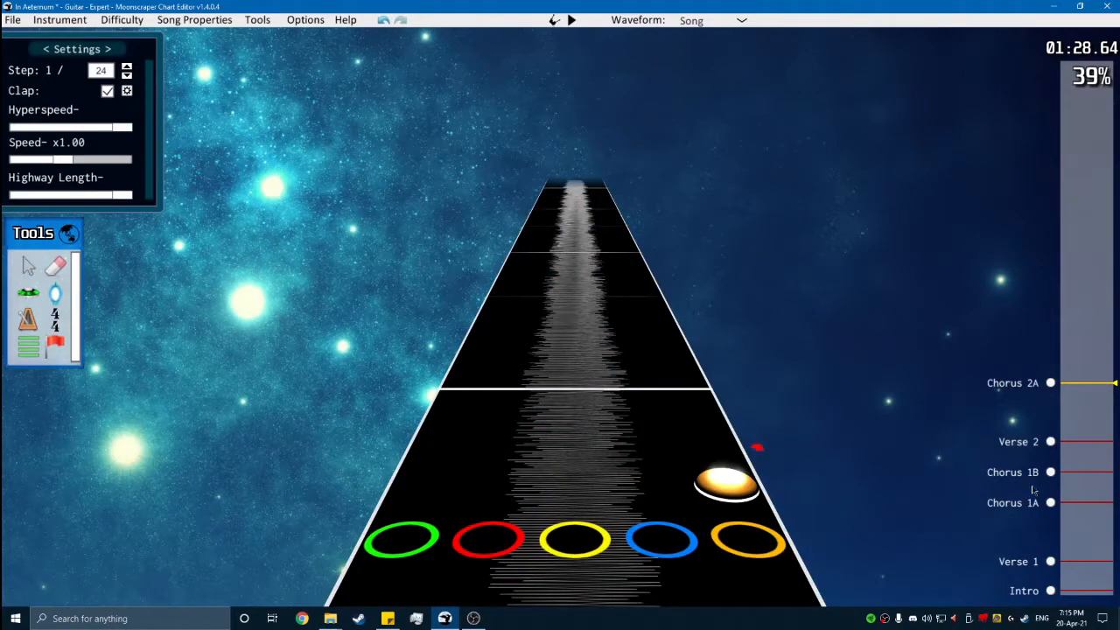
{"action": "left_click", "coordinate": [1052, 473]}
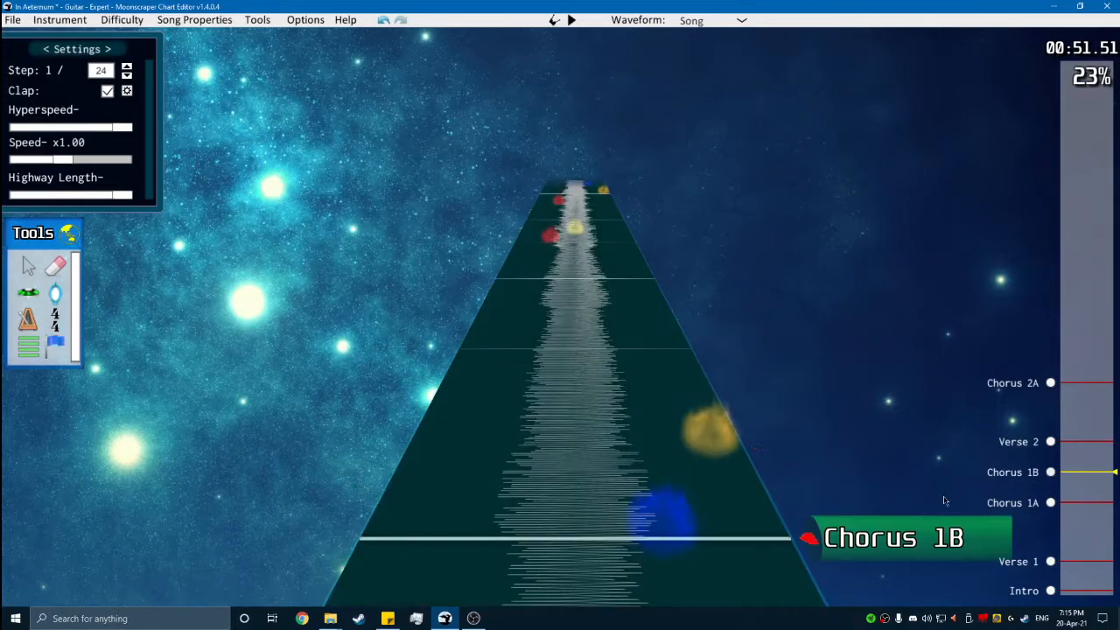
{"action": "left_click", "coordinate": [940, 529]}
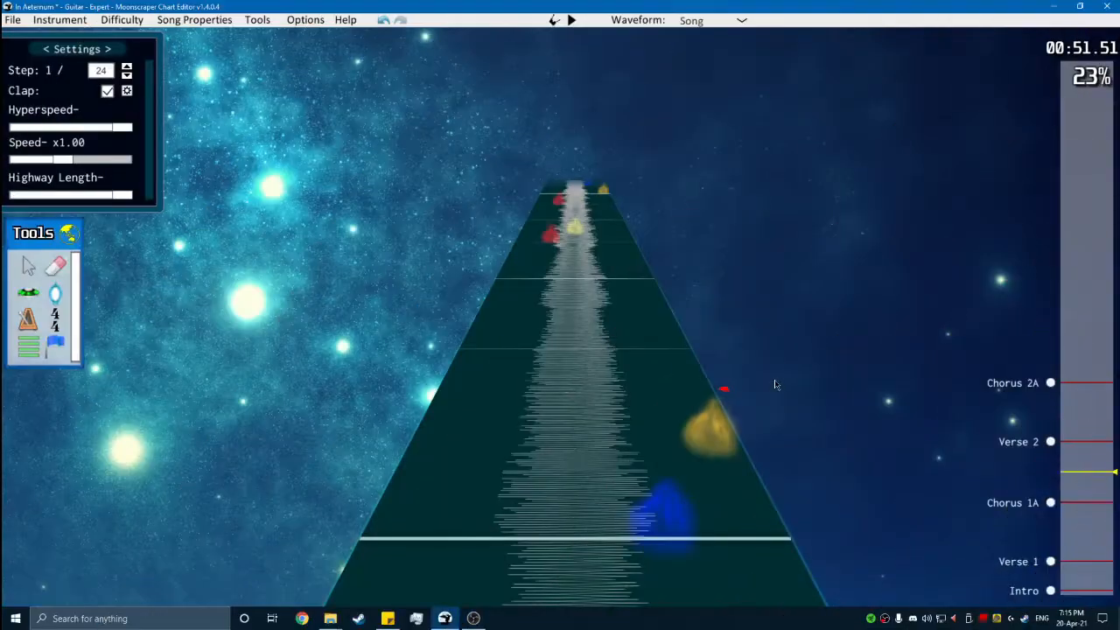
{"action": "key", "text": "ctrl+z"}
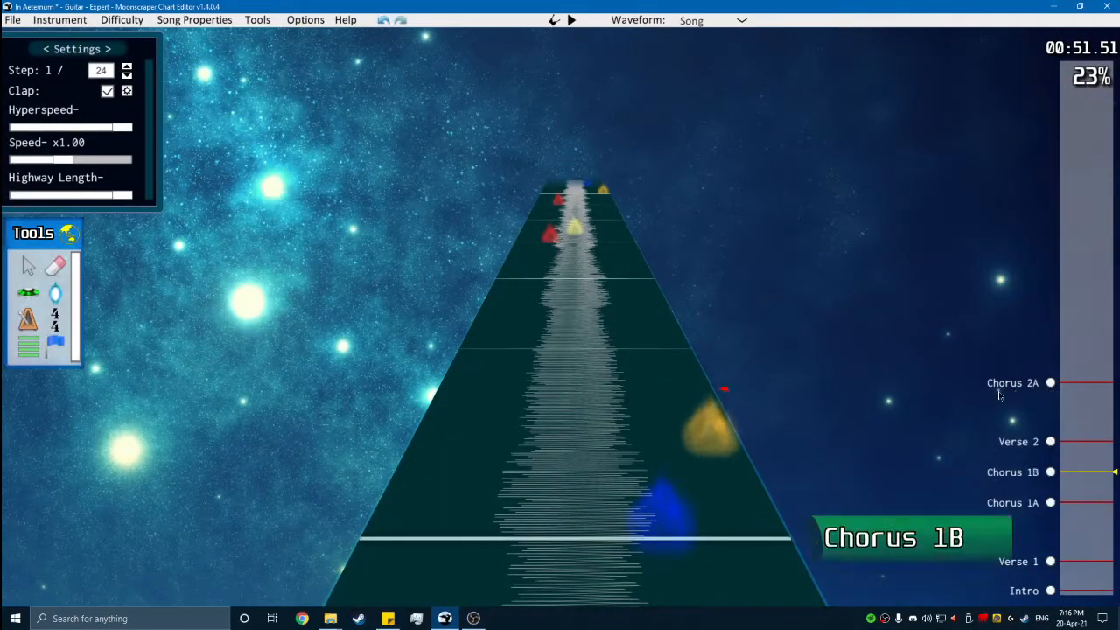
- Play back the end of Verse 2 leading into Chorus 2A
{"action": "left_click", "coordinate": [1051, 383]}
{"action": "scroll", "coordinate": [1049, 385], "scroll_direction": "down", "scroll_amount": 2}
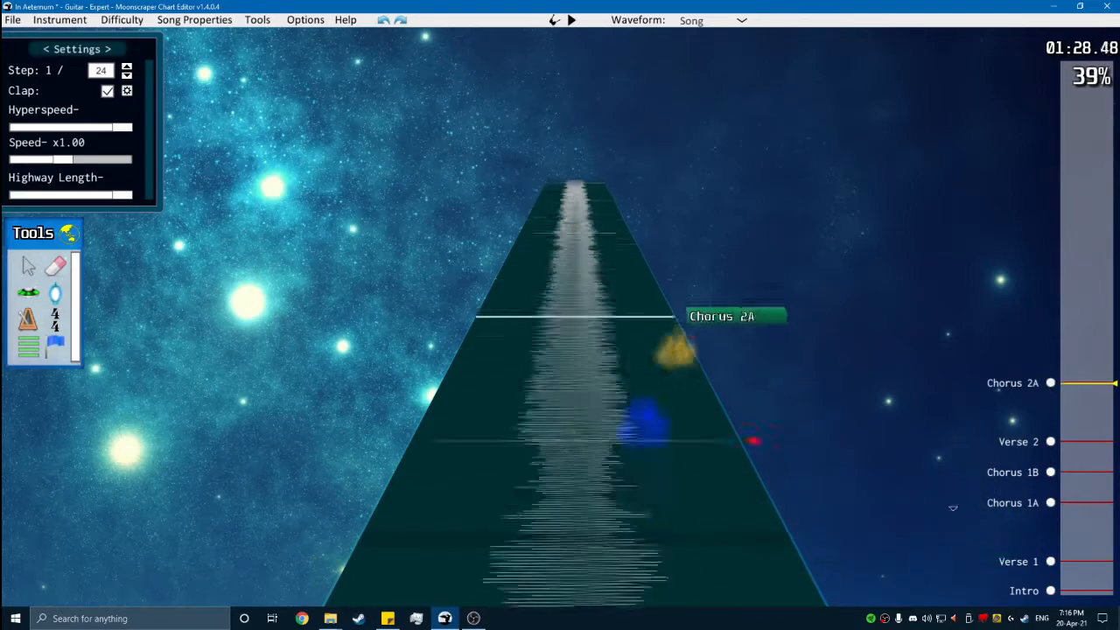
{"action": "key", "text": "space"}
{"action": "key", "text": "space"}
{"action": "scroll", "coordinate": [732, 402], "scroll_direction": "down", "scroll_amount": 12}
{"action": "scroll", "coordinate": [699, 354], "scroll_direction": "up", "scroll_amount": 1}
{"action": "scroll", "coordinate": [587, 280], "scroll_direction": "up", "scroll_amount": 1}
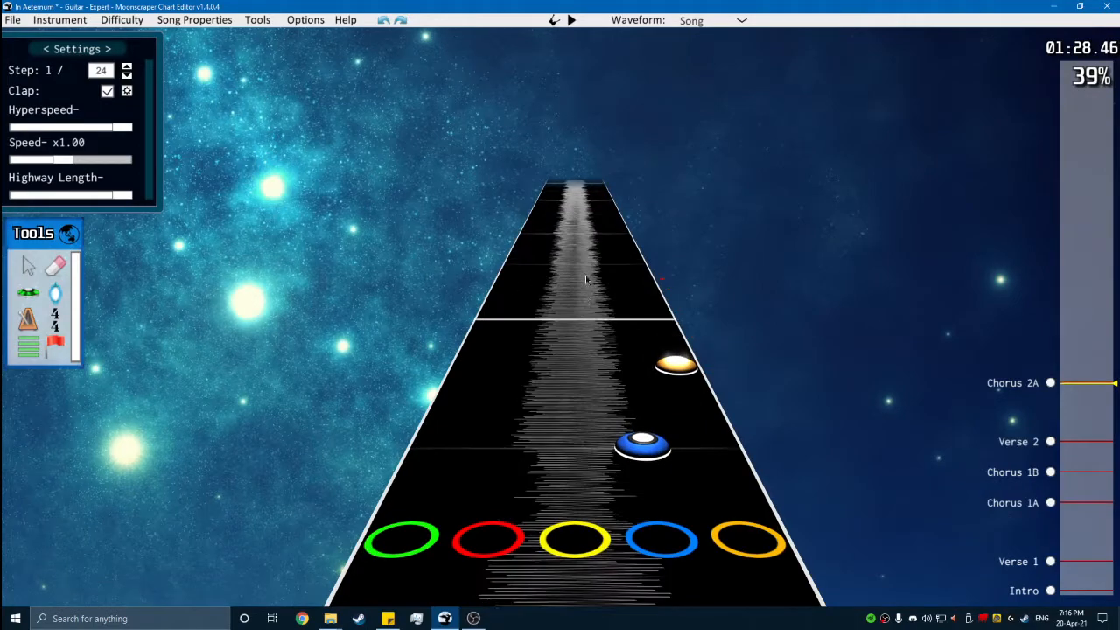
{"action": "scroll", "coordinate": [766, 372], "scroll_direction": "up", "scroll_amount": 1}
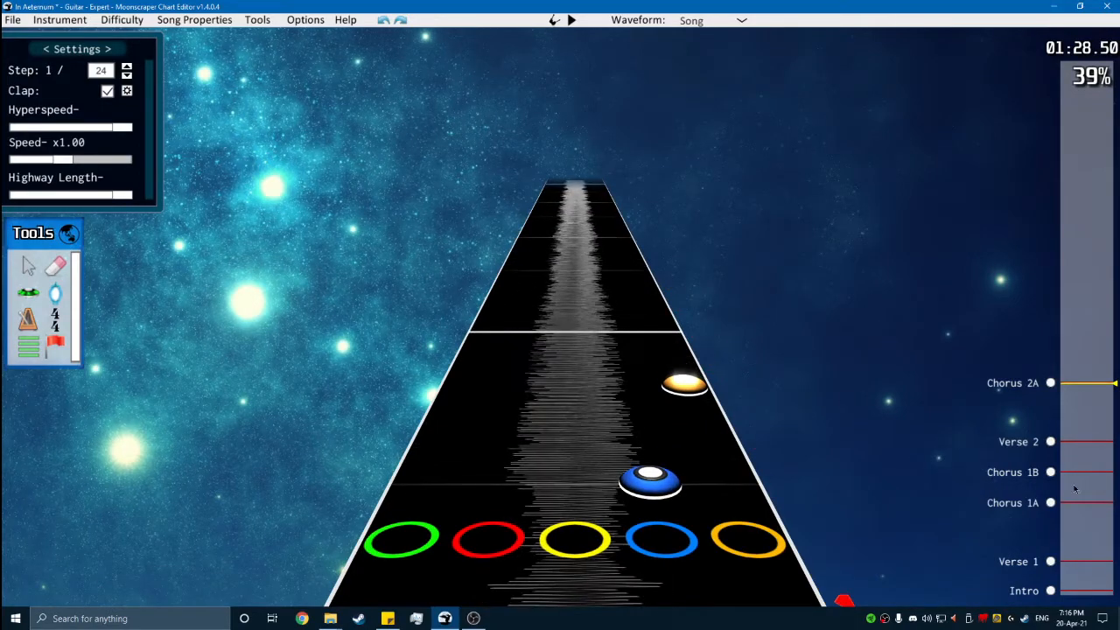
- Delete the "Chorus 1B" section marker at position 18672
{"action": "left_click", "coordinate": [1059, 504]}
{"action": "left_click", "coordinate": [1052, 472]}
{"action": "scroll", "coordinate": [1052, 473], "scroll_direction": "down", "scroll_amount": 1}
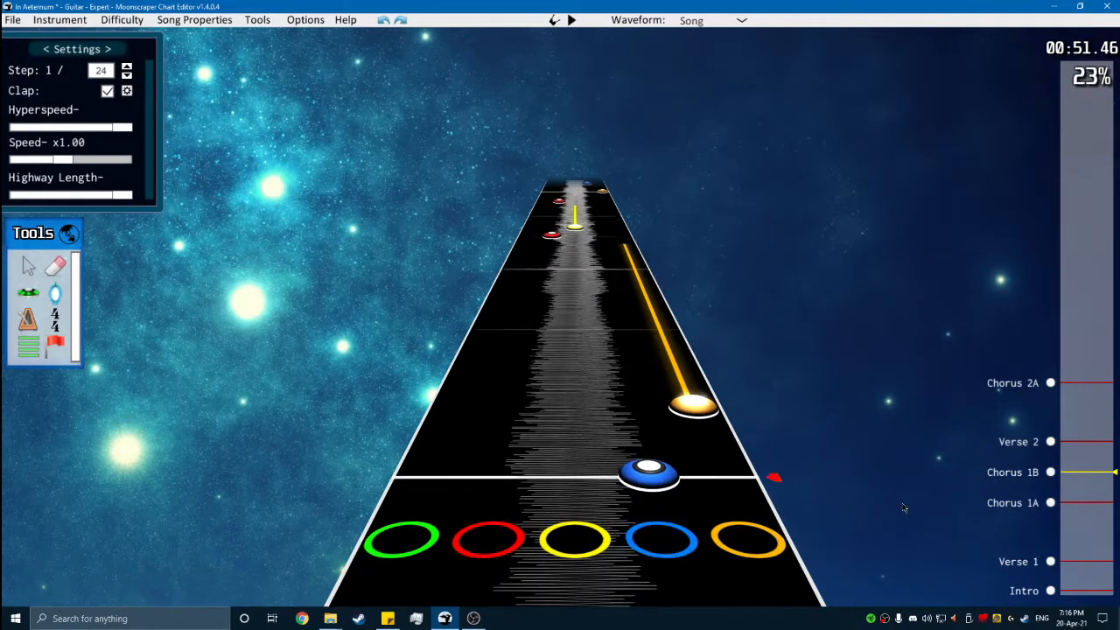
{"action": "left_click", "coordinate": [892, 479]}
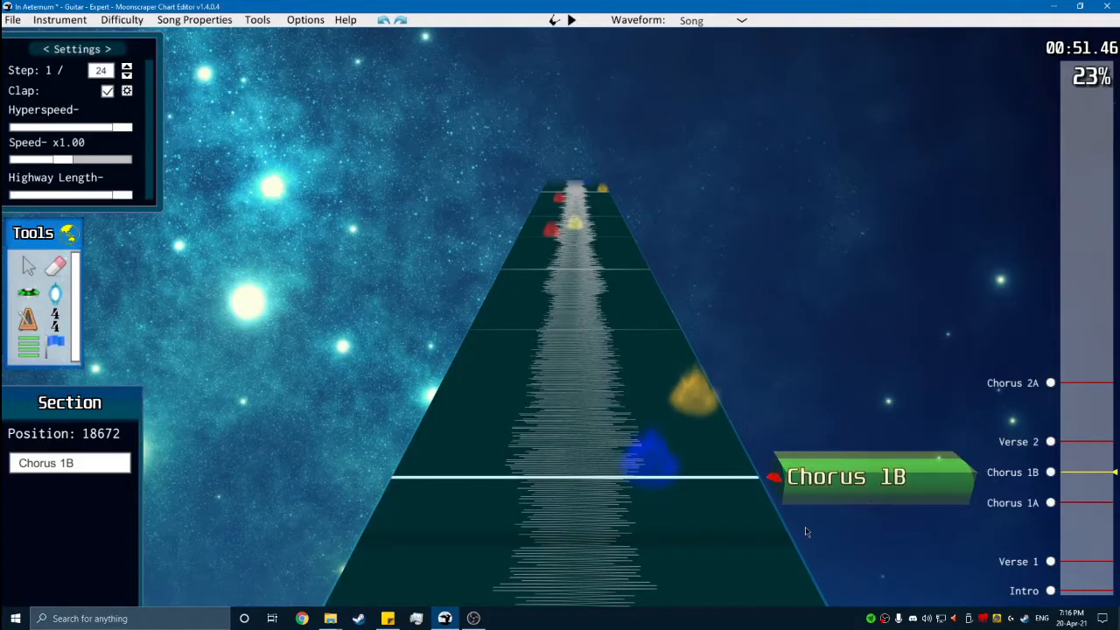
{"action": "key", "text": "Delete"}
- Rename the "Chorus 1A" section at position 14064 to "Chorus 1"
{"action": "left_click", "coordinate": [1051, 504]}
{"action": "left_click", "coordinate": [927, 536]}
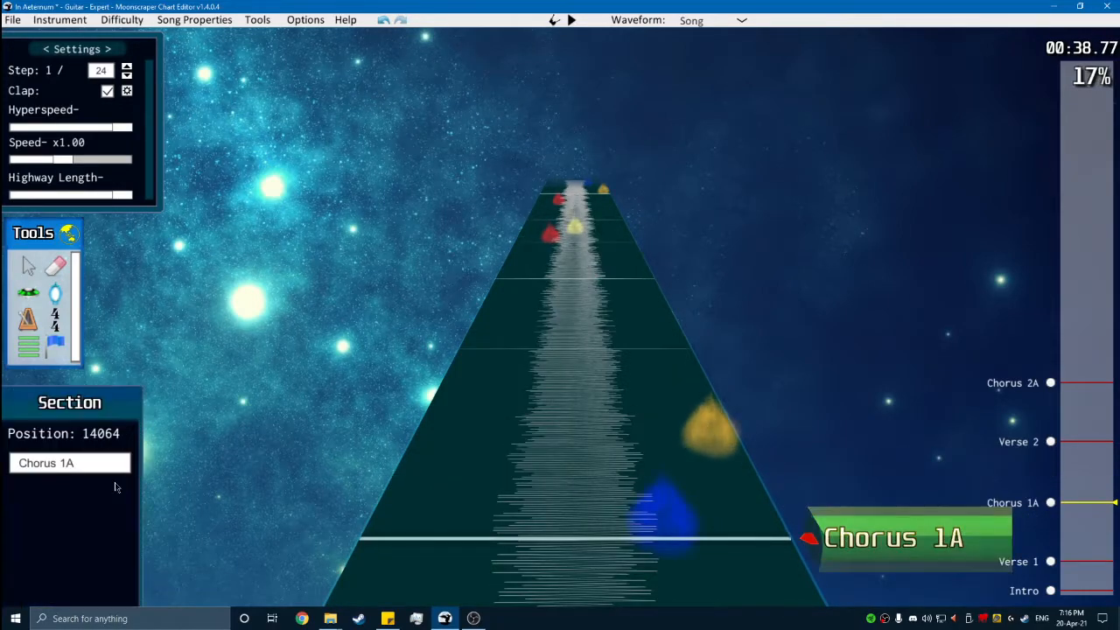
{"action": "key", "text": "BackSpace"}
{"action": "left_click", "coordinate": [784, 407]}
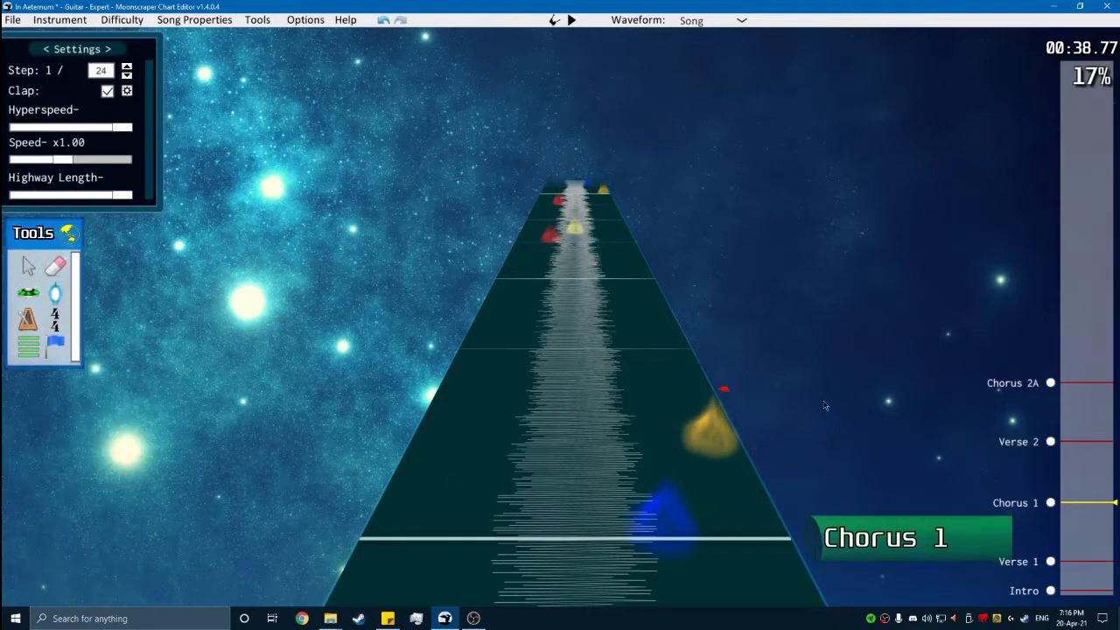
- Rename the "Chorus 2A" section at position 32160 to "Chorus 2"
{"action": "left_click", "coordinate": [1050, 383]}
{"action": "left_click", "coordinate": [892, 536]}
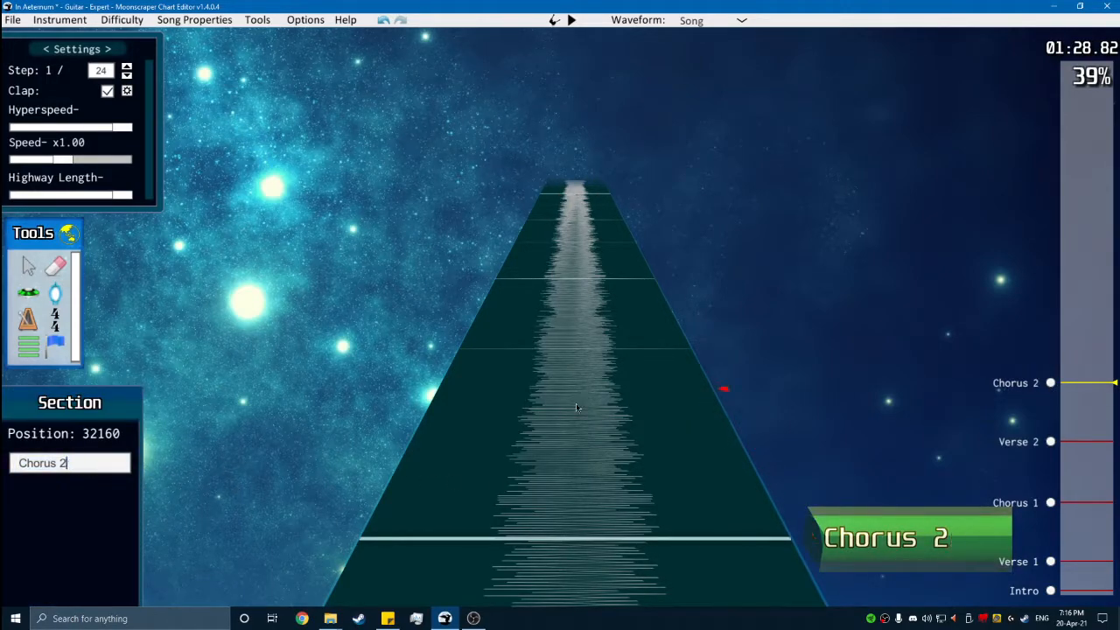
{"action": "left_click", "coordinate": [555, 412]}
- Copy the guitar notes from Chorus 1 up to Verse 2 and paste them at the start of Chorus 2
{"action": "left_click", "coordinate": [1053, 504]}
{"action": "scroll", "coordinate": [827, 485], "scroll_direction": "down", "scroll_amount": 2}
{"action": "key", "text": "g"}
{"action": "left_click_drag", "start_coordinate": [810, 455], "coordinate": [254, 540]}
{"action": "key", "text": "alt+Up"}
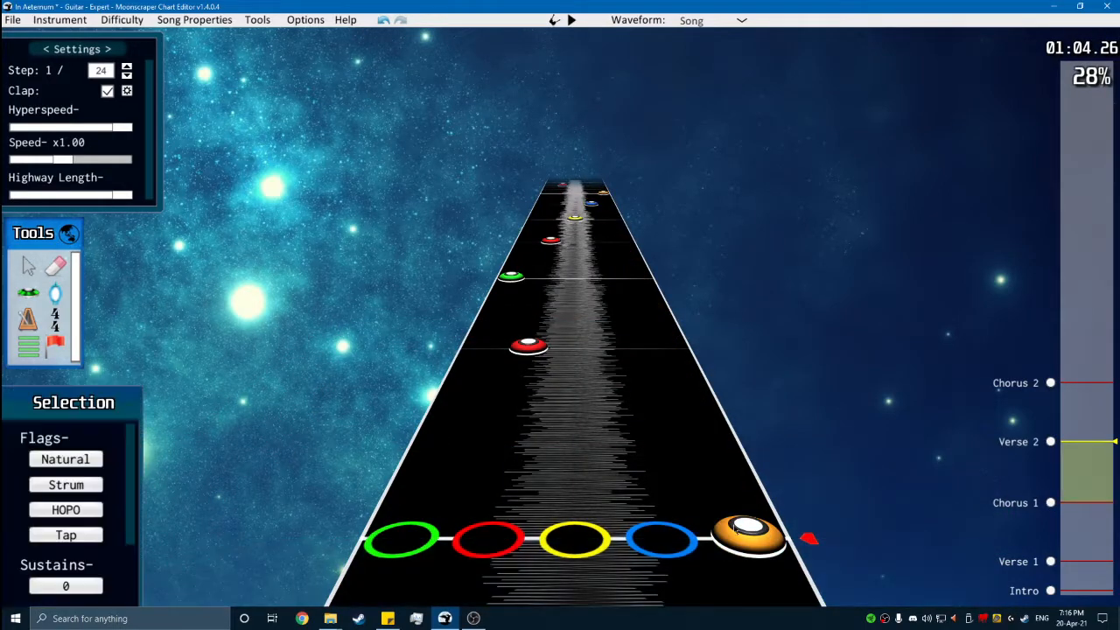
{"action": "left_click", "coordinate": [1051, 383]}
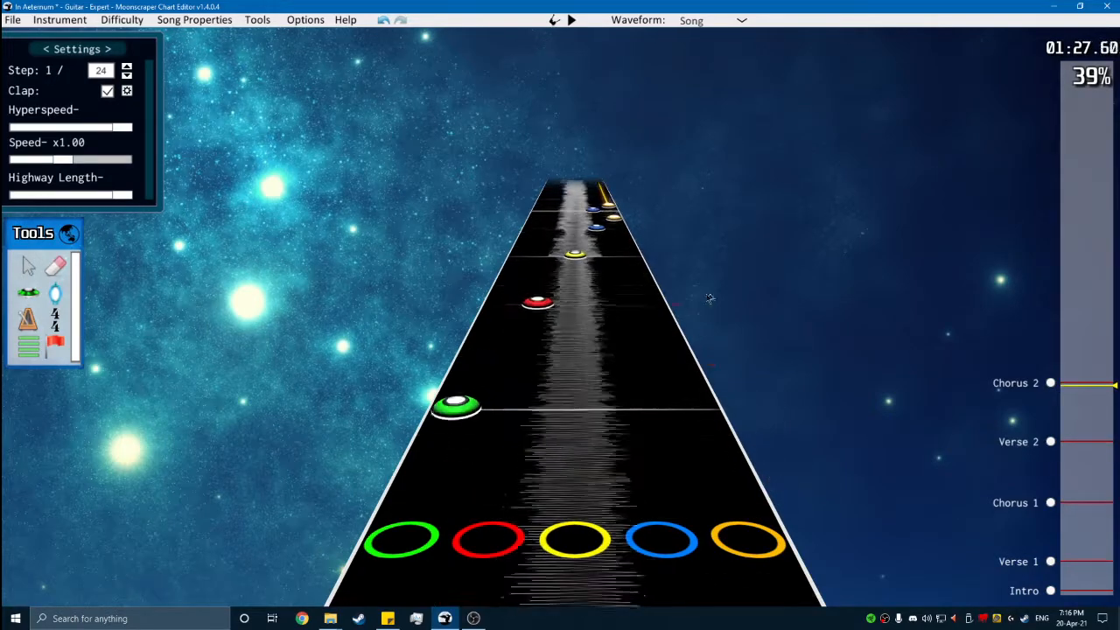
- Play through Chorus 2, place a section at position 41376 where it ends, and name it "Bridge"
{"action": "key", "text": "space"}
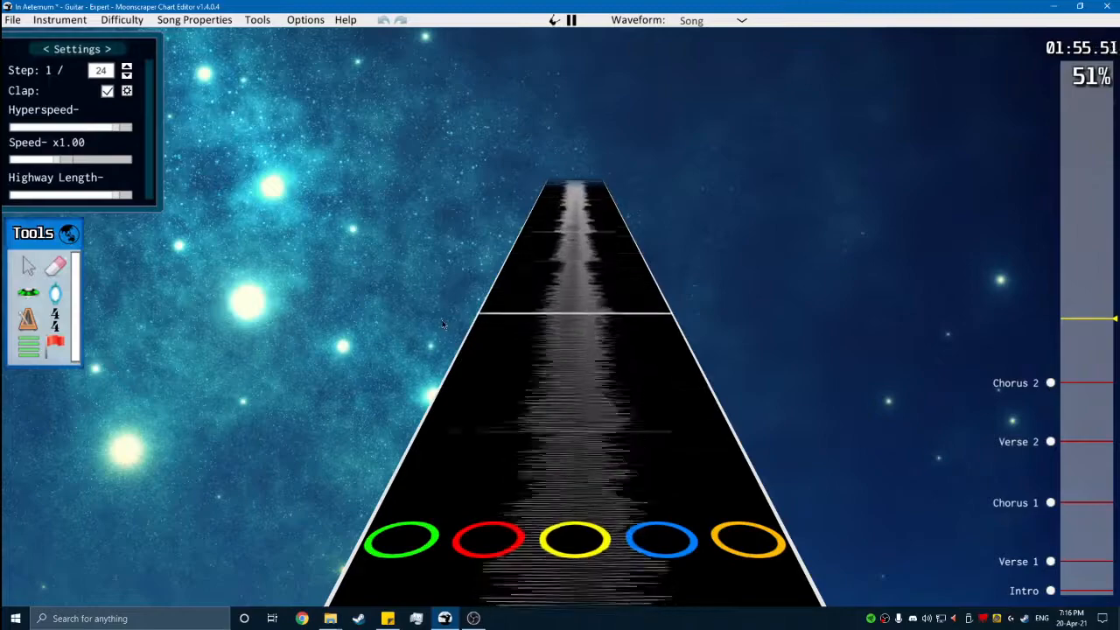
{"action": "key", "text": "space"}
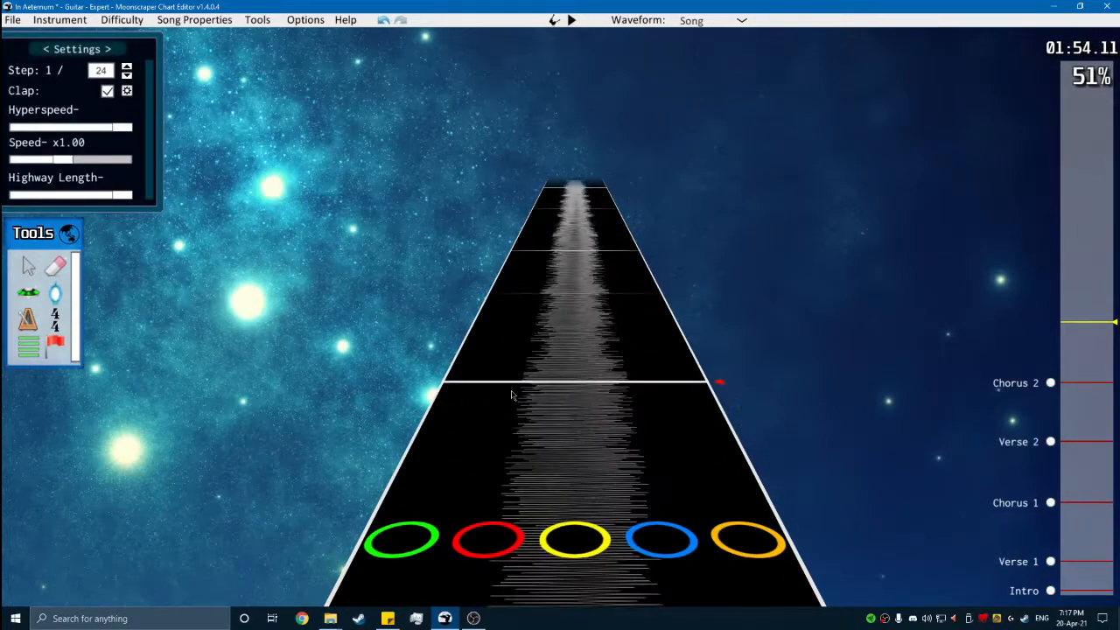
{"action": "left_click", "coordinate": [33, 347]}
{"action": "left_click", "coordinate": [455, 398]}
{"action": "key", "text": "space"}
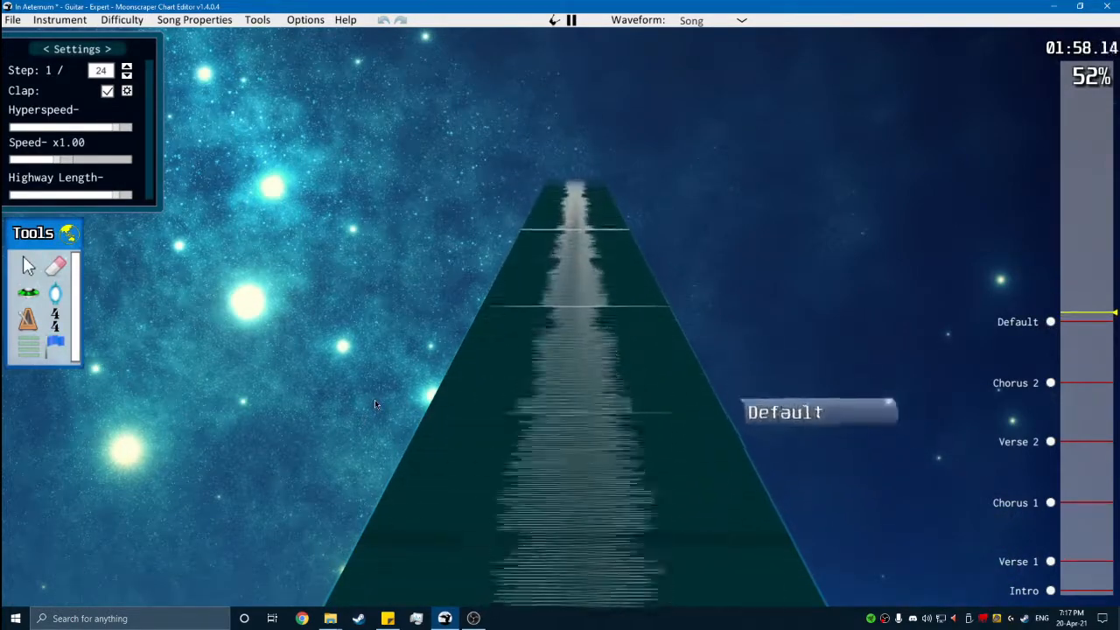
{"action": "key", "text": "space"}
{"action": "scroll", "coordinate": [396, 407], "scroll_direction": "down", "scroll_amount": 2}
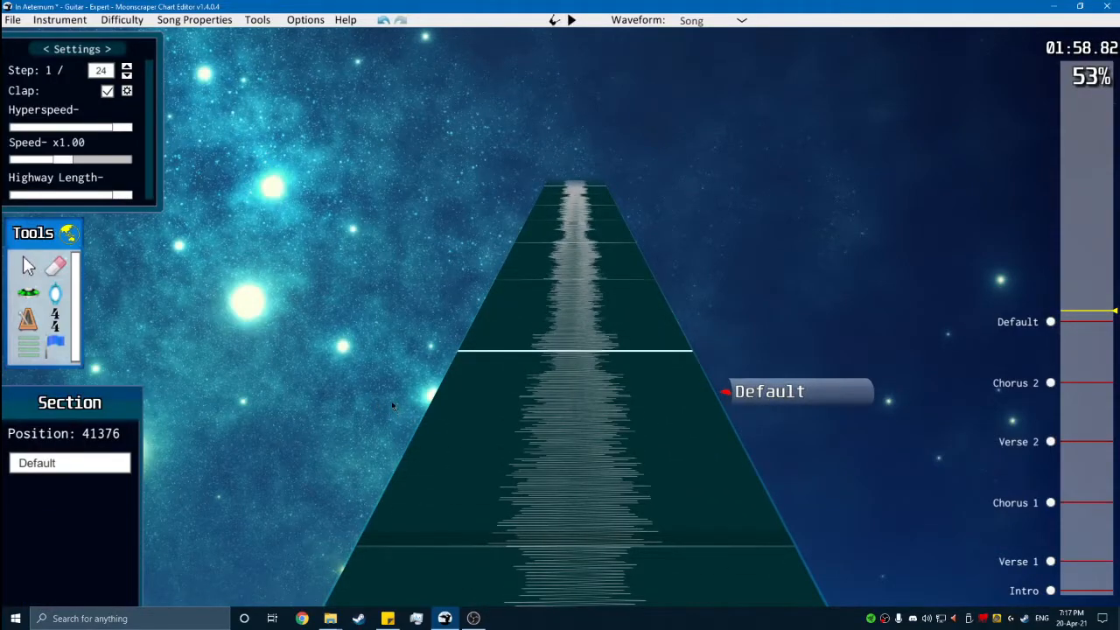
{"action": "scroll", "coordinate": [391, 400], "scroll_direction": "down", "scroll_amount": 3}
{"action": "scroll", "coordinate": [191, 466], "scroll_direction": "down", "scroll_amount": 4}
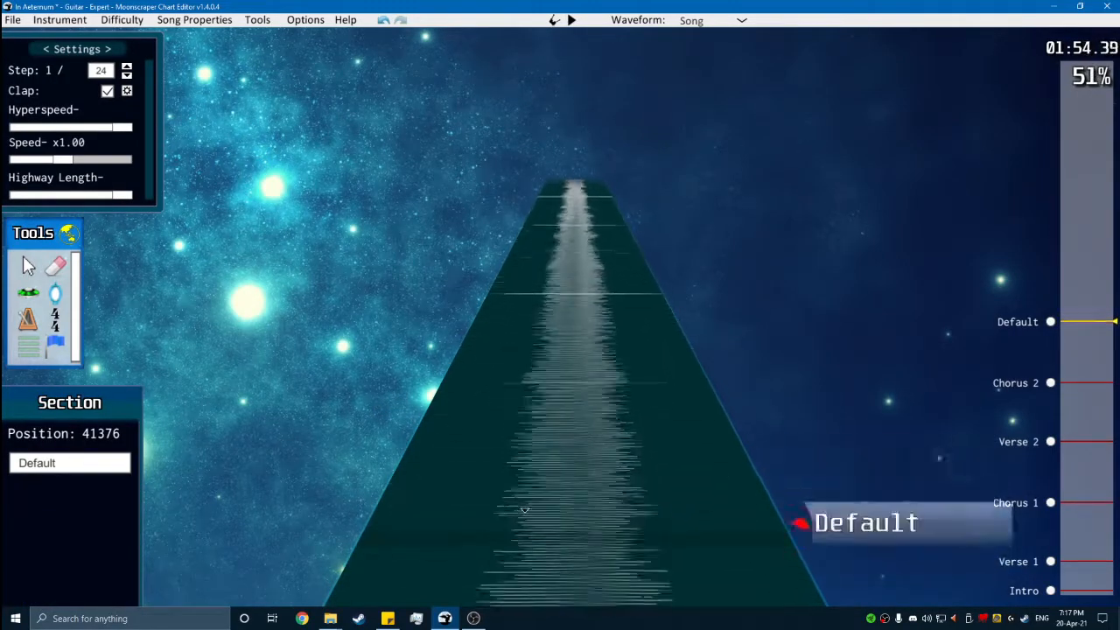
{"action": "scroll", "coordinate": [191, 466], "scroll_direction": "up", "scroll_amount": 1}
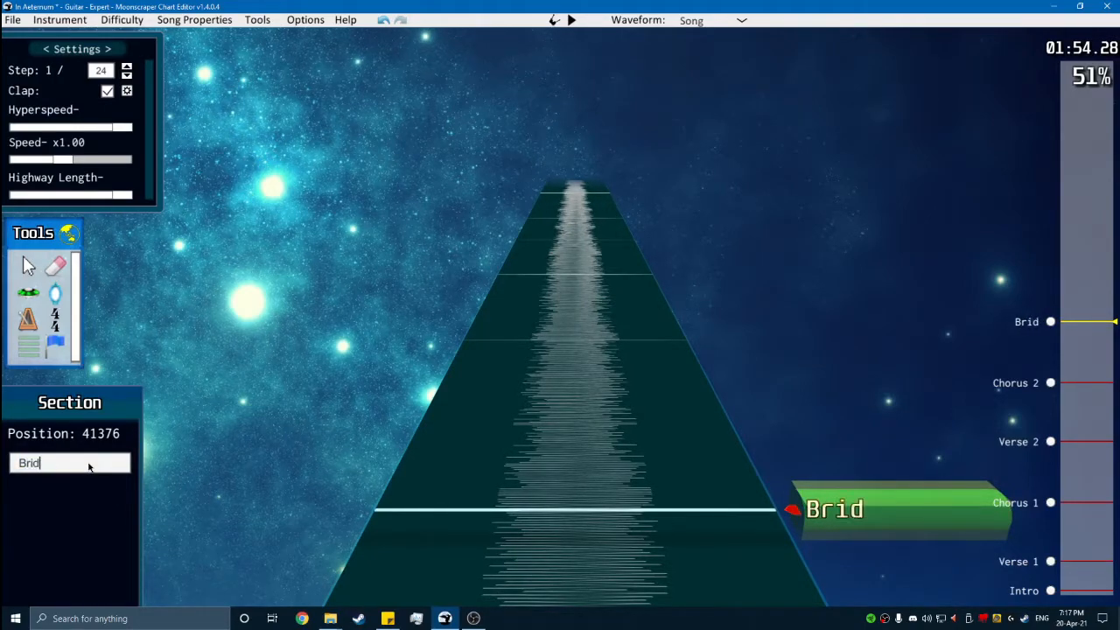
{"action": "key", "text": "g"}
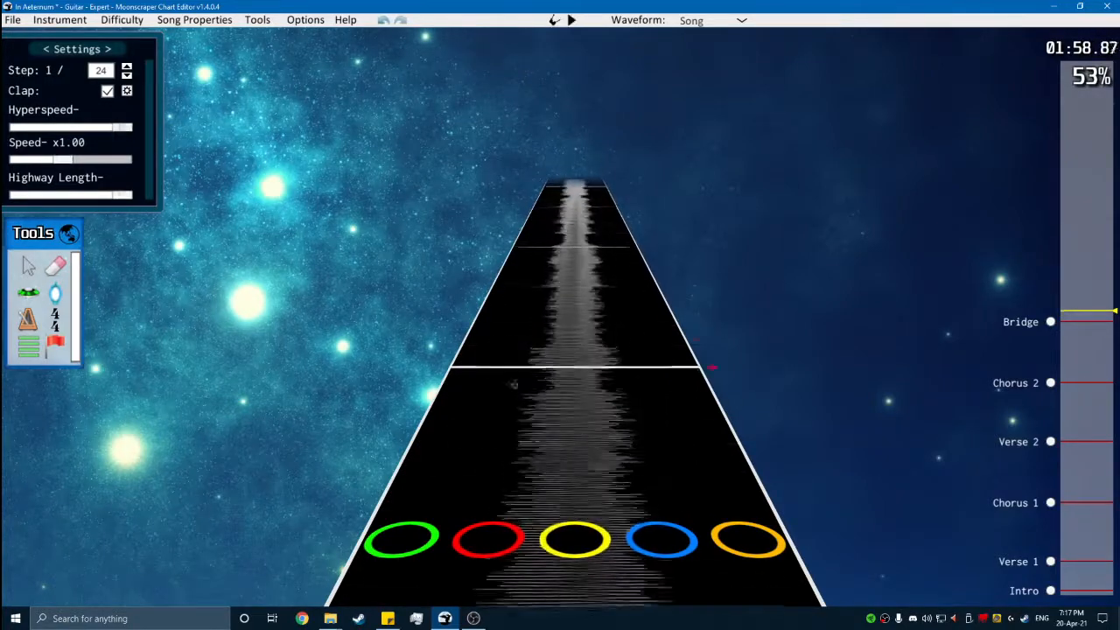
- Play back the opening of the Bridge to work out its meter
{"action": "scroll", "coordinate": [500, 368], "scroll_direction": "down", "scroll_amount": 3}
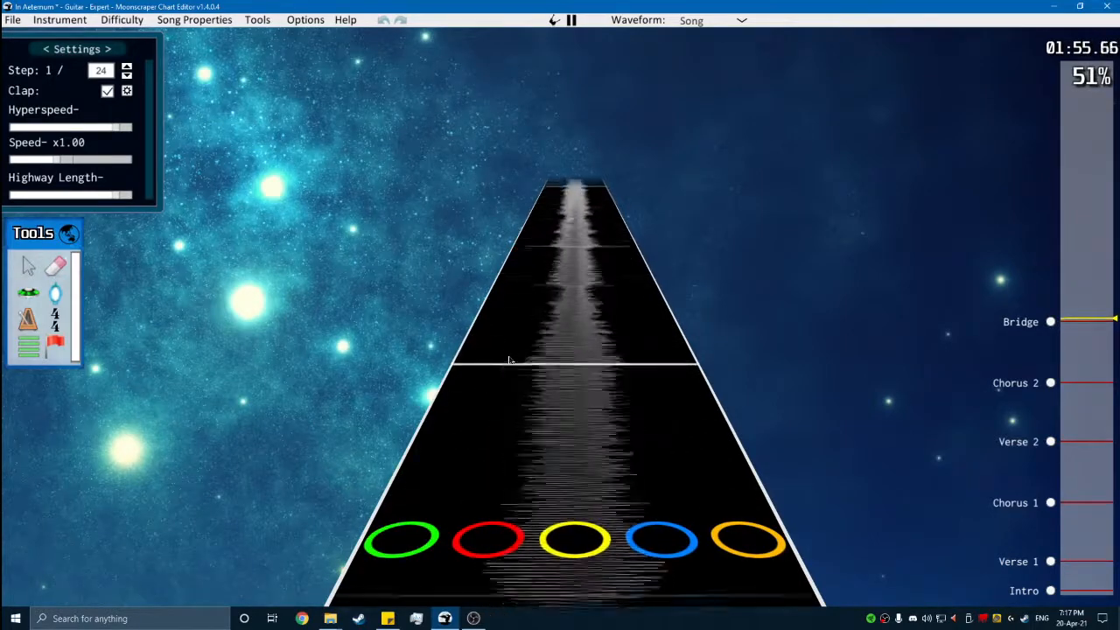
{"action": "key", "text": "space"}
{"action": "scroll", "coordinate": [510, 360], "scroll_direction": "down", "scroll_amount": 5}
{"action": "scroll", "coordinate": [594, 357], "scroll_direction": "up", "scroll_amount": 1}
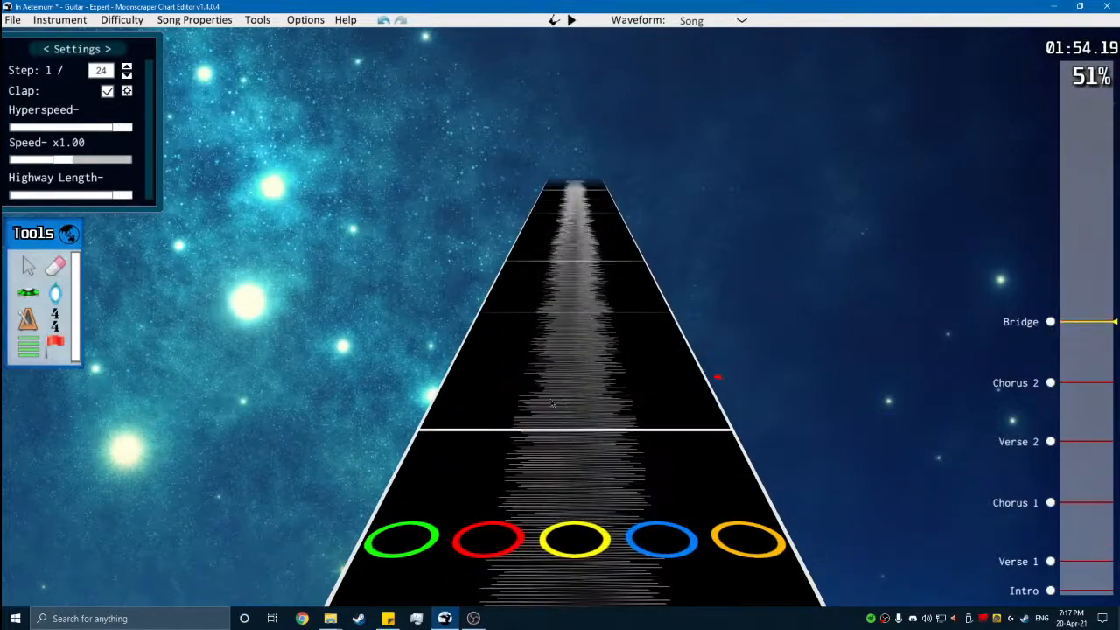
{"action": "scroll", "coordinate": [554, 396], "scroll_direction": "up", "scroll_amount": 1}
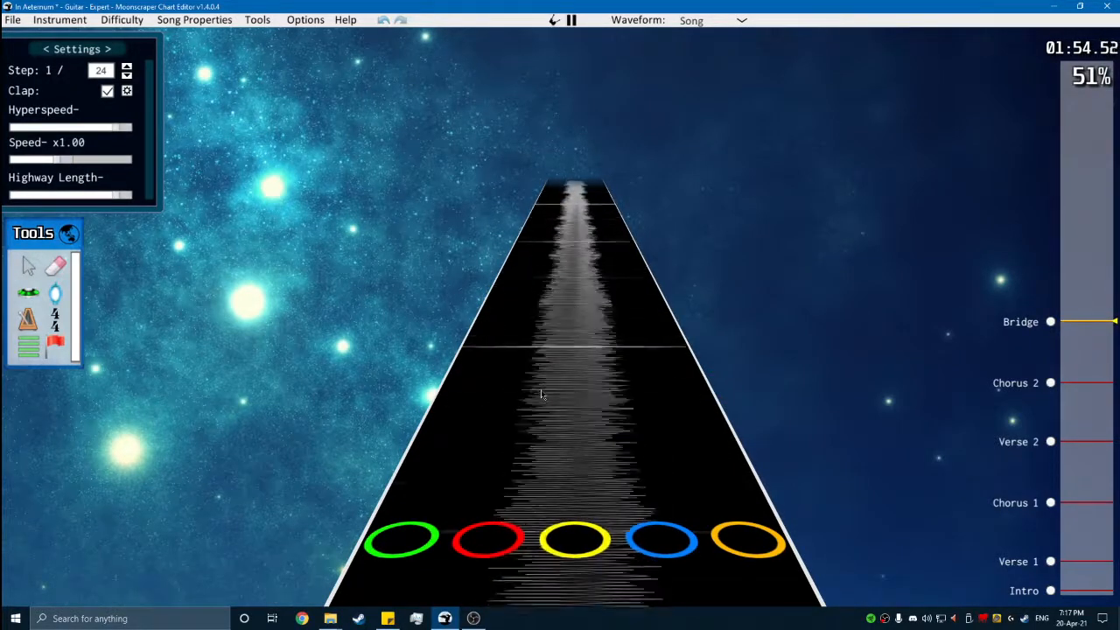
{"action": "scroll", "coordinate": [558, 471], "scroll_direction": "down", "scroll_amount": 1}
{"action": "scroll", "coordinate": [557, 471], "scroll_direction": "down", "scroll_amount": 1}
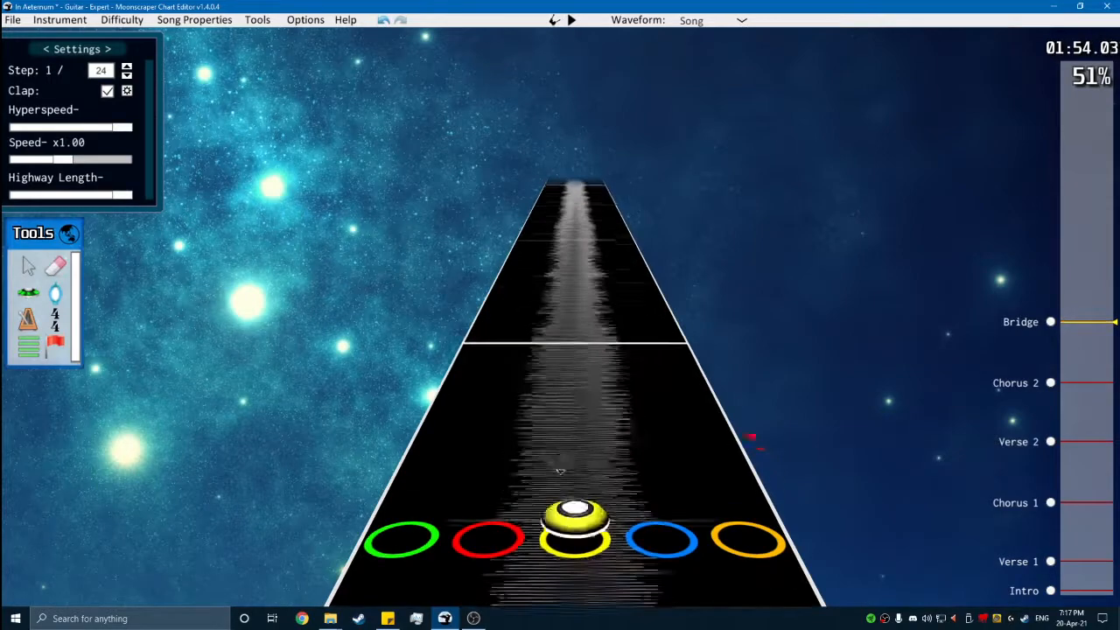
- Add a time signature at position 41376 on the Bridge marker and set it to 4/16
{"action": "left_click", "coordinate": [57, 325]}
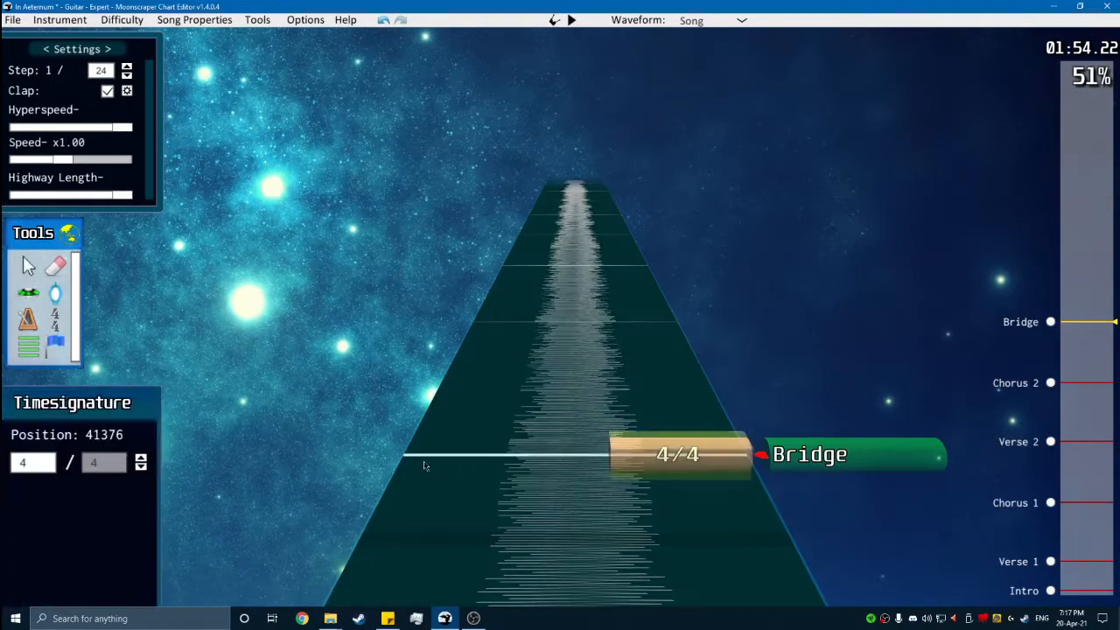
{"action": "scroll", "coordinate": [510, 365], "scroll_direction": "up", "scroll_amount": 1}
{"action": "key", "text": "space"}
{"action": "key", "text": "space"}
{"action": "scroll", "coordinate": [499, 451], "scroll_direction": "down", "scroll_amount": 5}
- Set the snapping step to 1/16 and change the Bridge time signature to 7/16
{"action": "key", "text": "space"}
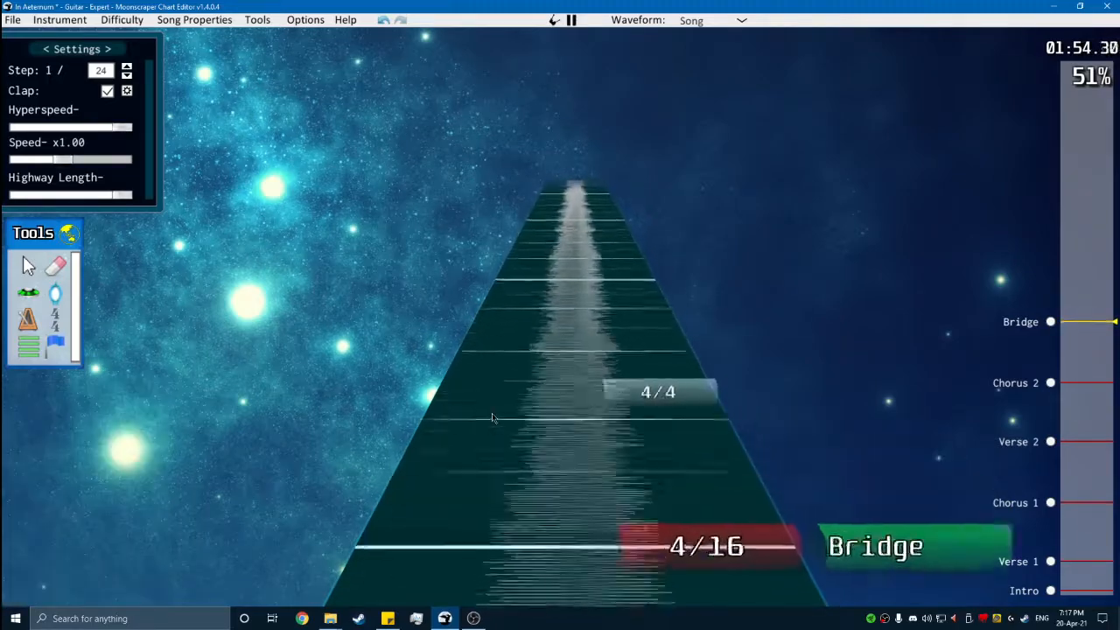
{"action": "key", "text": "space"}
{"action": "scroll", "coordinate": [496, 426], "scroll_direction": "down", "scroll_amount": 2}
{"action": "key", "text": "space"}
{"action": "key", "text": "space"}
{"action": "scroll", "coordinate": [541, 468], "scroll_direction": "down", "scroll_amount": 2}
{"action": "scroll", "coordinate": [636, 540], "scroll_direction": "down", "scroll_amount": 1}
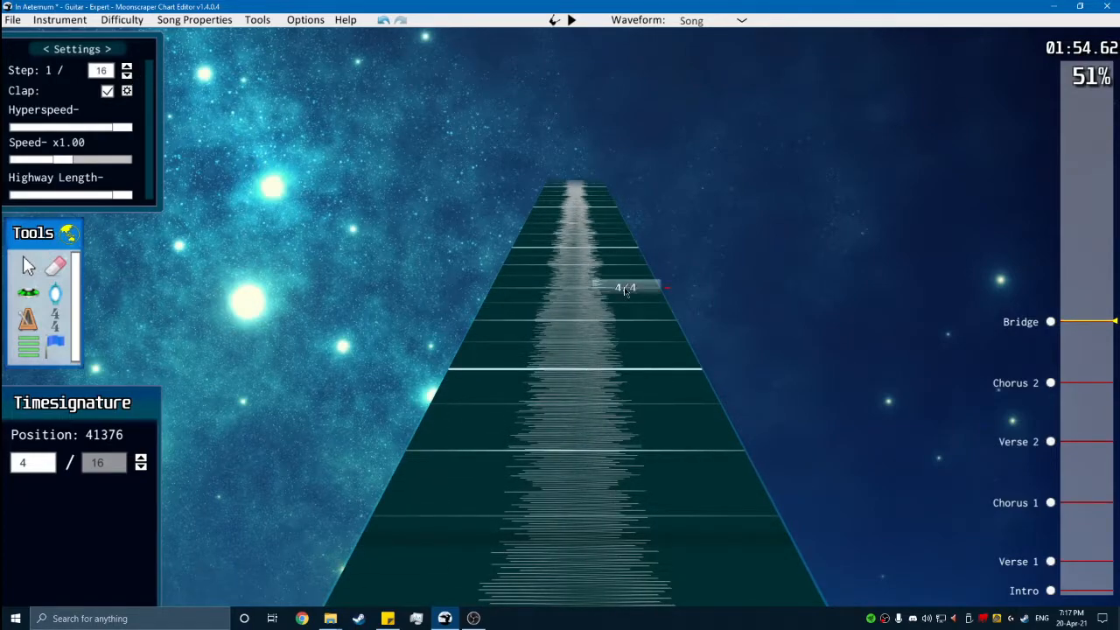
{"action": "scroll", "coordinate": [618, 267], "scroll_direction": "down", "scroll_amount": 2}
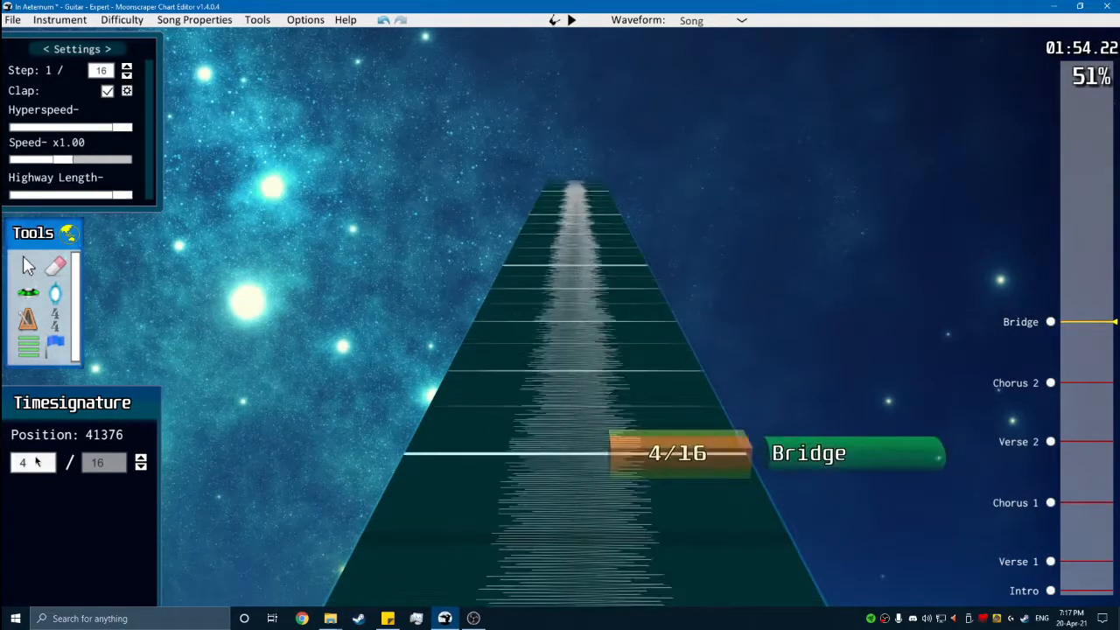
{"action": "scroll", "coordinate": [458, 417], "scroll_direction": "up", "scroll_amount": 5}
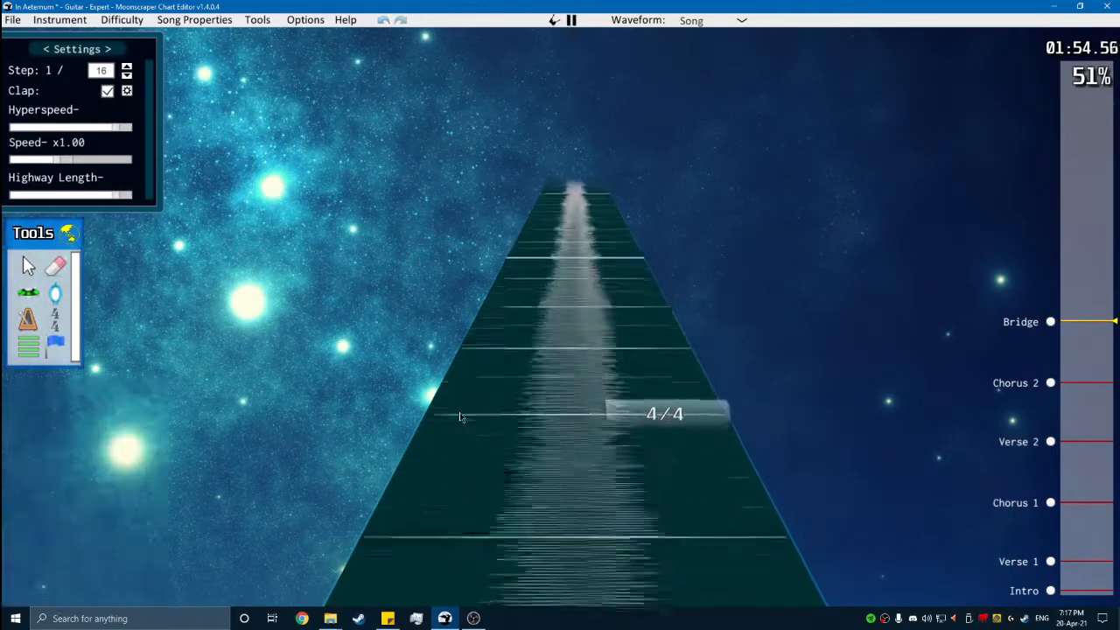
- Play back the start of the Bridge to check the 7/16 measure lines against the audio
{"action": "key", "text": "space"}
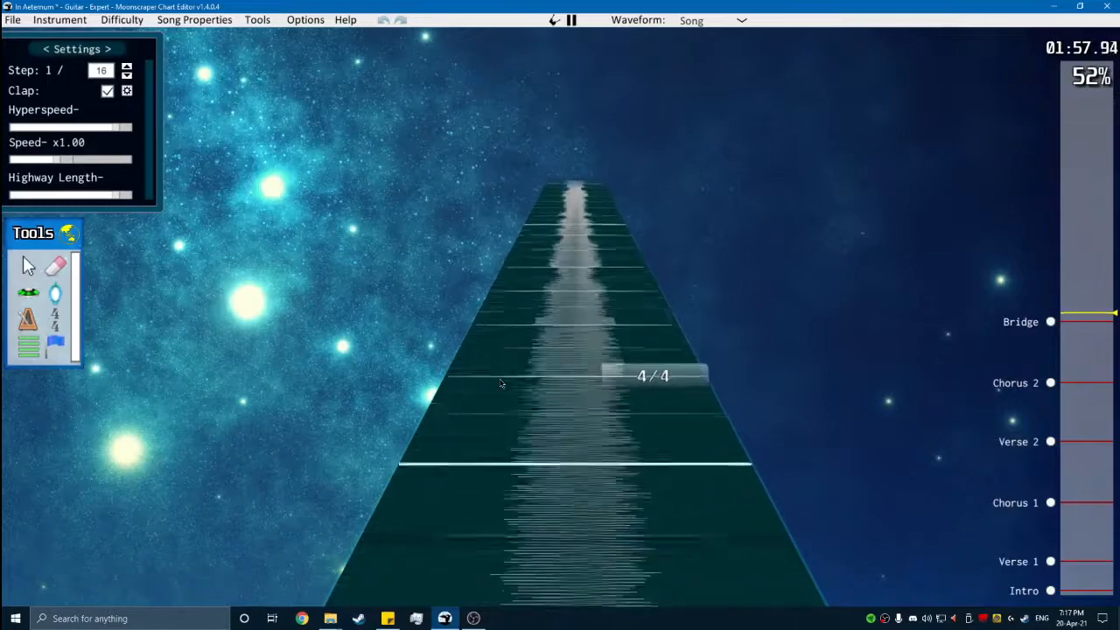
{"action": "key", "text": "space"}
{"action": "scroll", "coordinate": [595, 529], "scroll_direction": "down", "scroll_amount": 12}
{"action": "scroll", "coordinate": [594, 530], "scroll_direction": "down", "scroll_amount": 5}
{"action": "scroll", "coordinate": [542, 394], "scroll_direction": "up", "scroll_amount": 2}
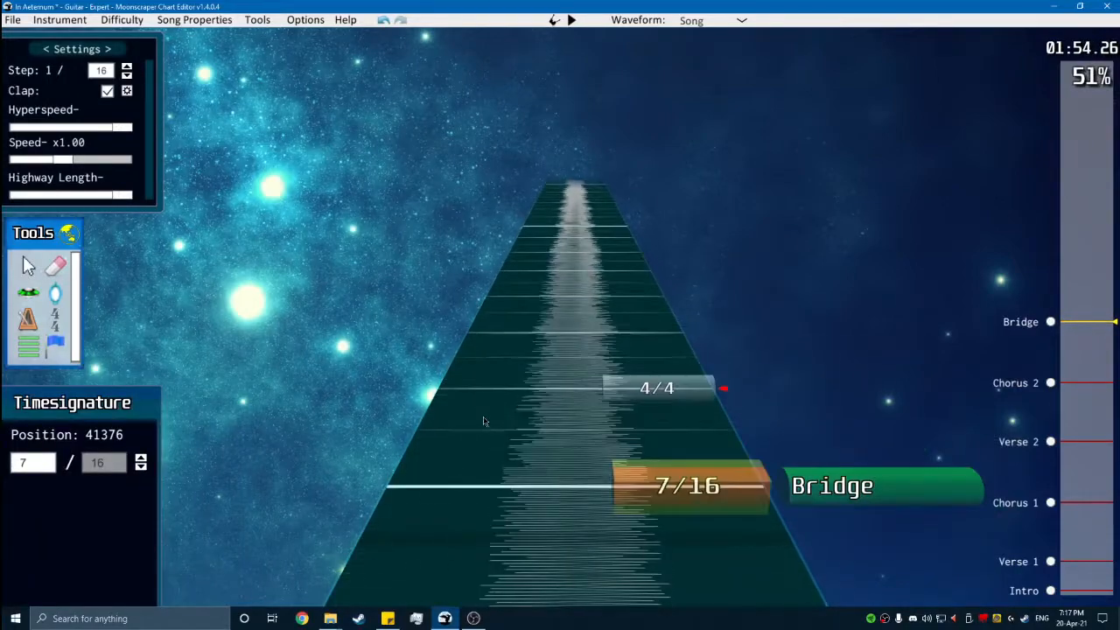
- Place a red and blue chord on the first Bridge measure line and sustain it to about position 41664
{"action": "left_click", "coordinate": [22, 291]}
{"action": "scroll", "coordinate": [530, 404], "scroll_direction": "down", "scroll_amount": 4}
{"action": "key", "text": "space"}
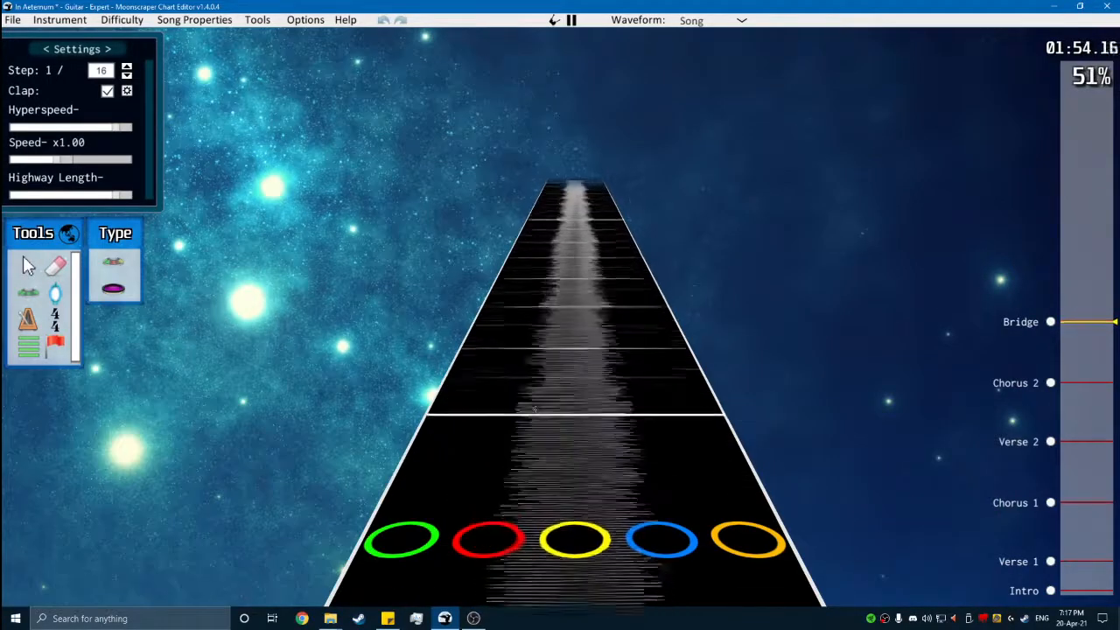
{"action": "key", "text": "space"}
{"action": "left_click", "coordinate": [643, 464]}
{"action": "left_click_drag", "start_coordinate": [643, 464], "coordinate": [619, 232]}
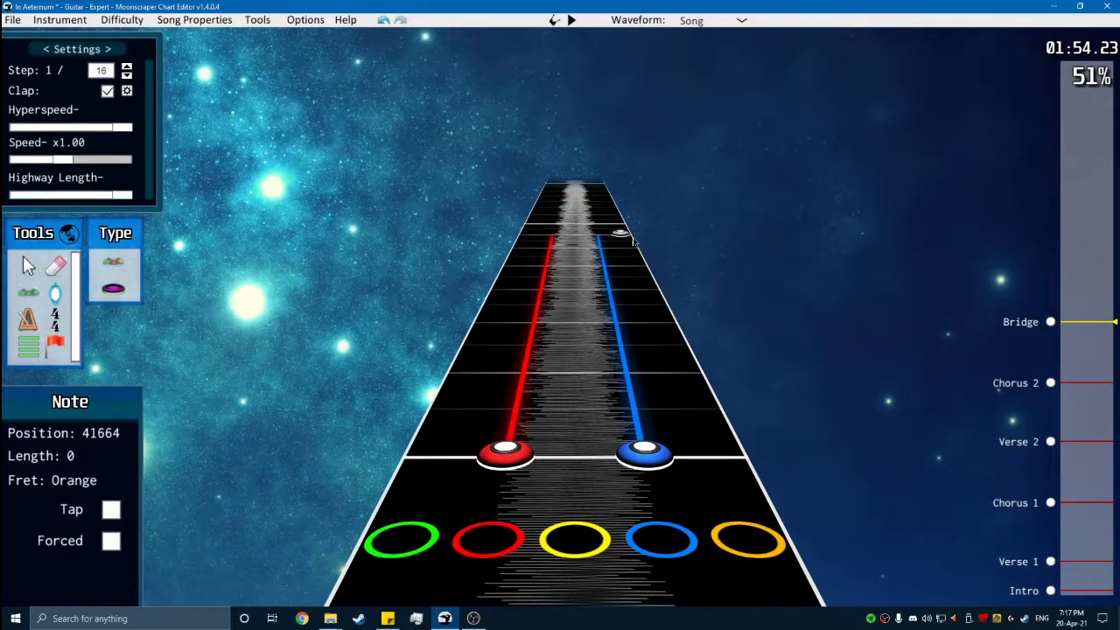
- Chart a yellow and blue chord at position 41520 in the Bridge and sustain it up to the next chord
{"action": "scroll", "coordinate": [599, 306], "scroll_direction": "down", "scroll_amount": 2}
{"action": "key", "text": "space"}
{"action": "key", "text": "space"}
{"action": "scroll", "coordinate": [573, 343], "scroll_direction": "down", "scroll_amount": 3}
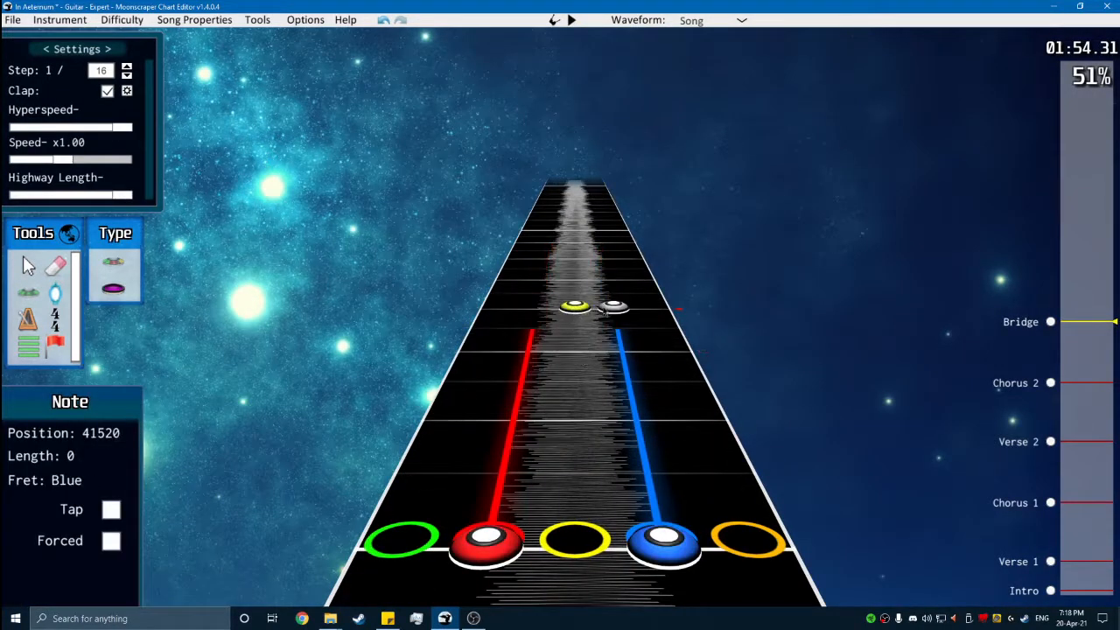
{"action": "key", "text": "space"}
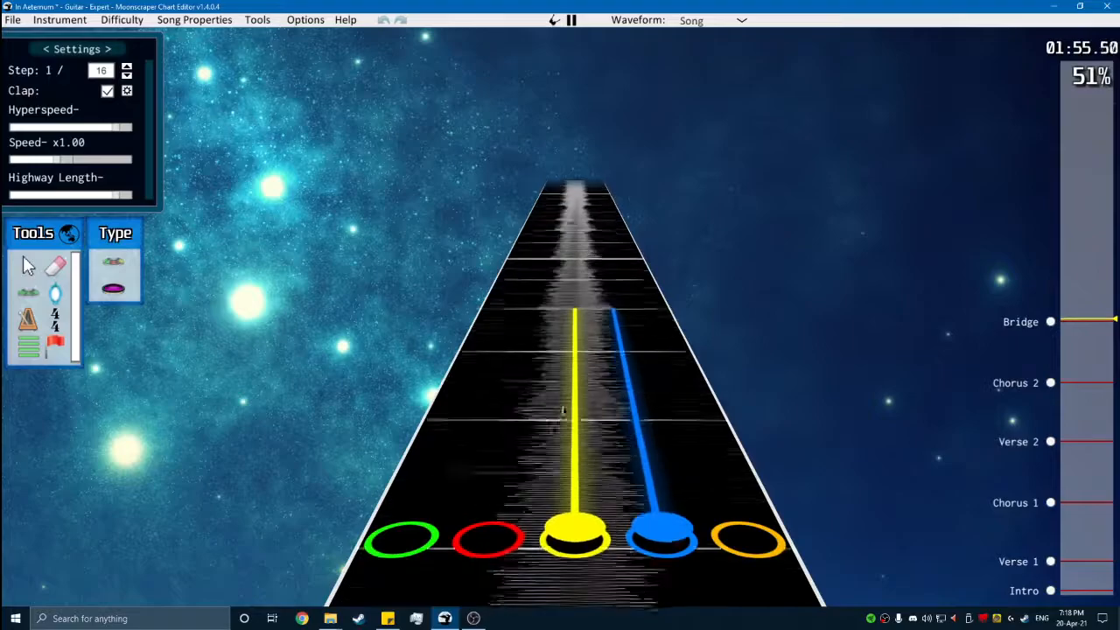
{"action": "key", "text": "space"}
- Chart a sustained red and blue chord at position 41712 and a sustained red and yellow chord at 41856
{"action": "scroll", "coordinate": [537, 457], "scroll_direction": "down", "scroll_amount": 5}
{"action": "key", "text": "space"}
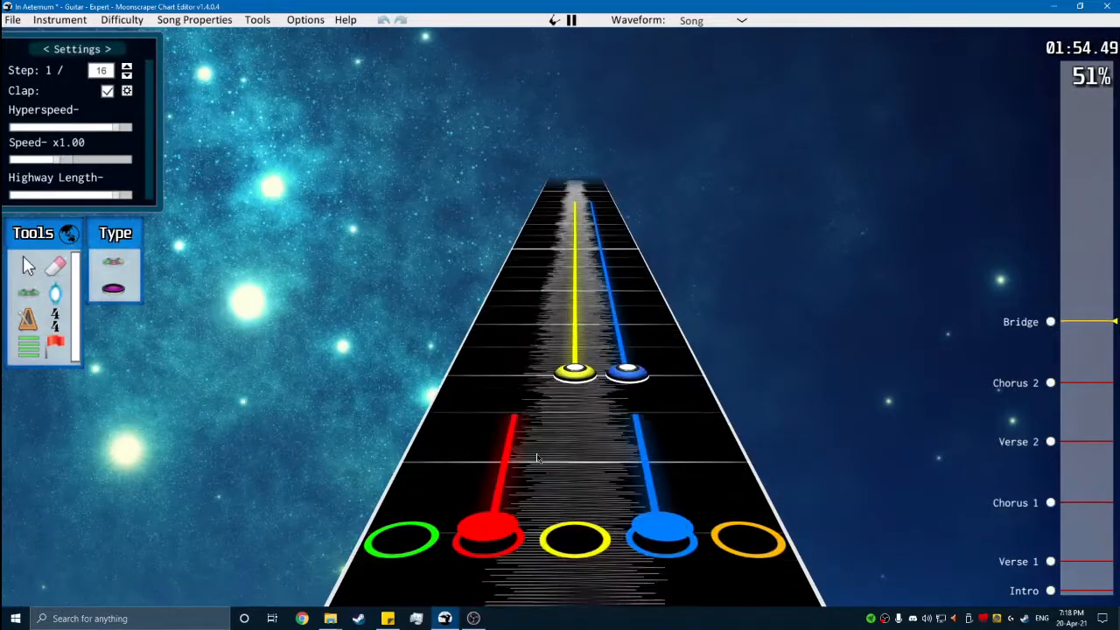
{"action": "key", "text": "space"}
{"action": "key", "text": "space"}
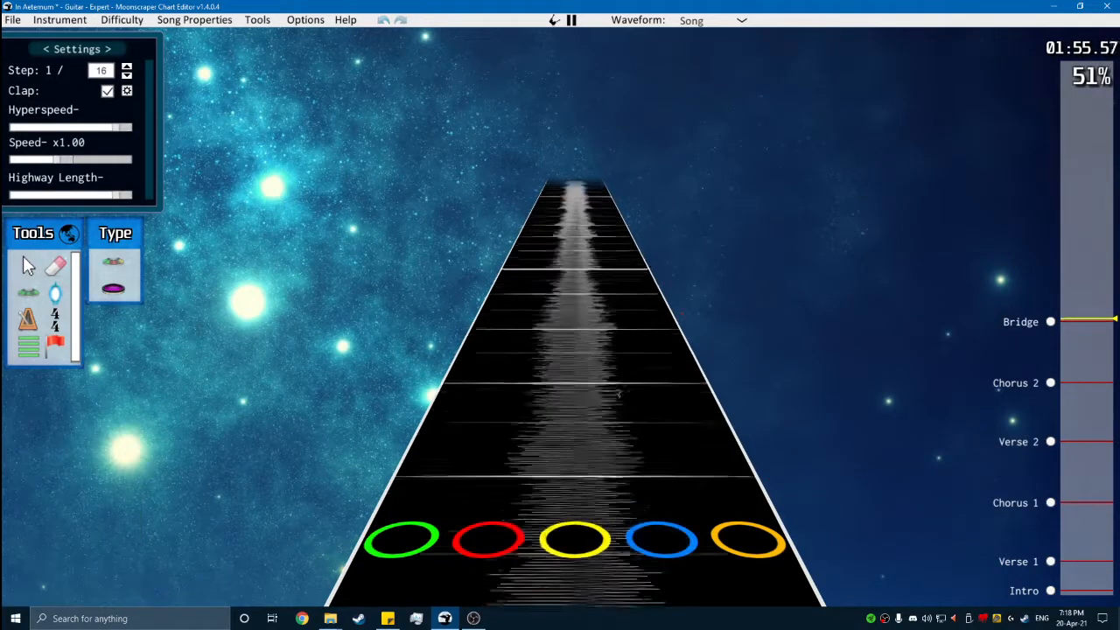
{"action": "key", "text": "space"}
{"action": "scroll", "coordinate": [542, 328], "scroll_direction": "down", "scroll_amount": 2}
{"action": "scroll", "coordinate": [531, 461], "scroll_direction": "down", "scroll_amount": 4}
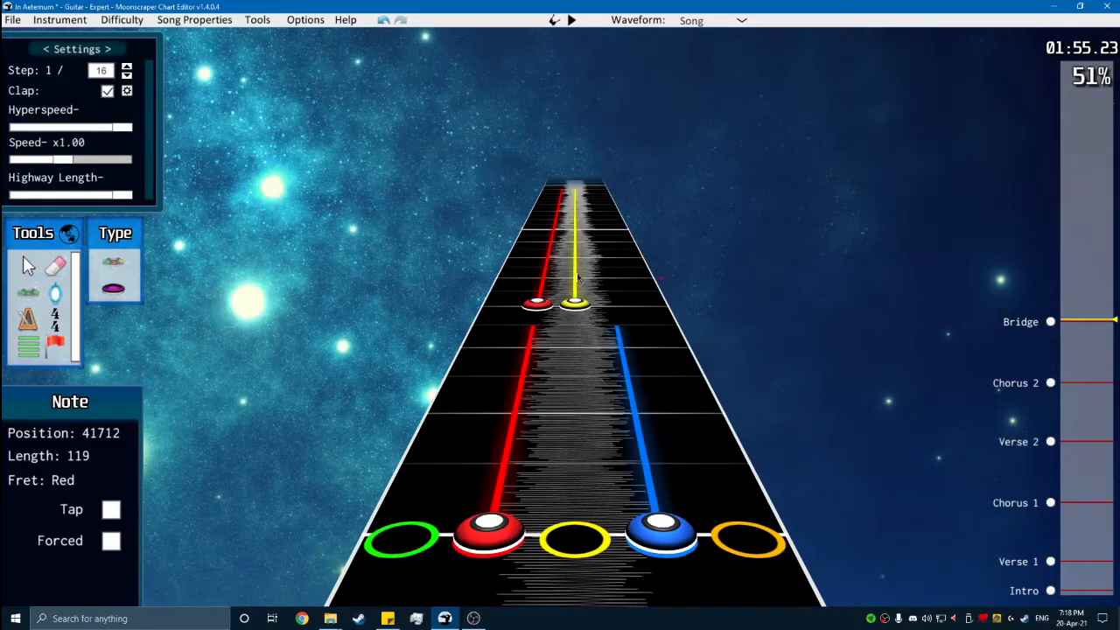
- Play back the newly charted Bridge chords and turn off the clap and the metronome
{"action": "key", "text": "space"}
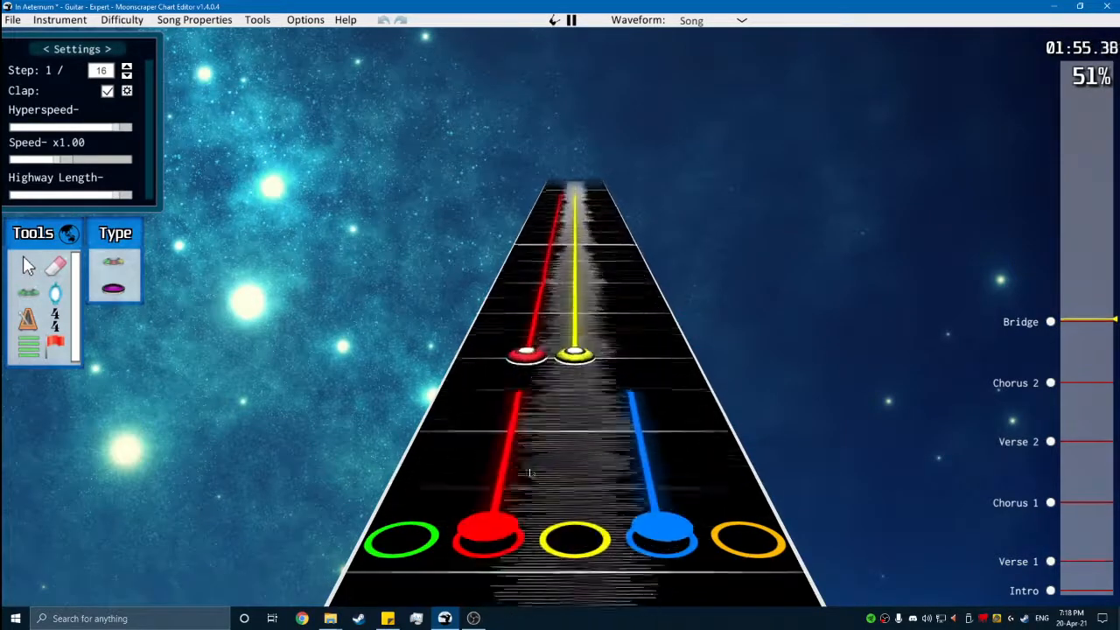
{"action": "key", "text": "space"}
{"action": "scroll", "coordinate": [567, 430], "scroll_direction": "down", "scroll_amount": 10}
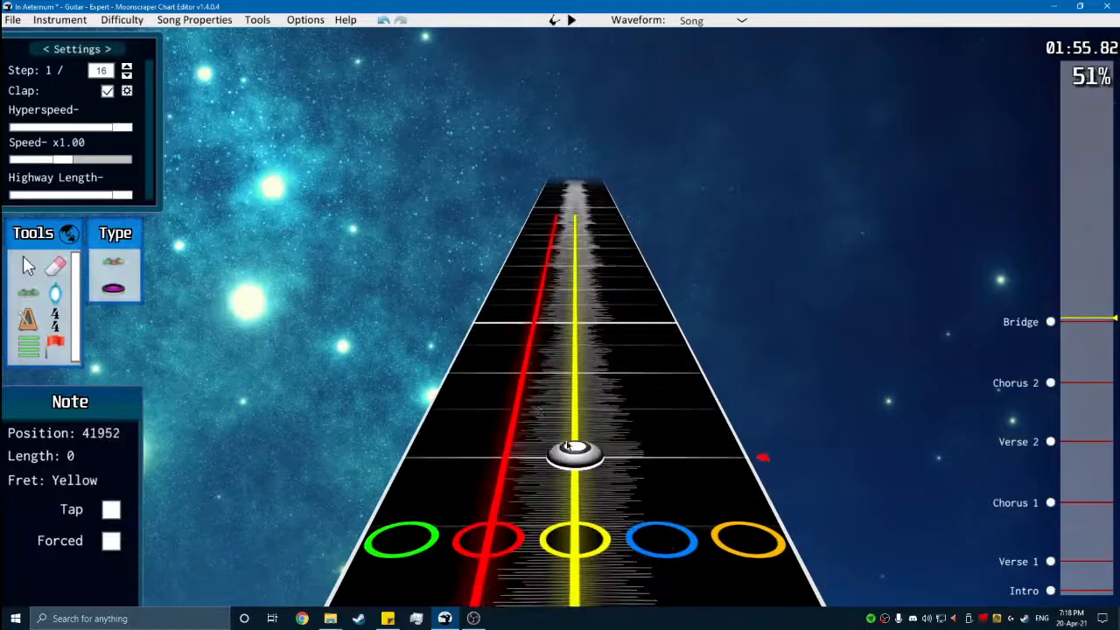
{"action": "key", "text": "space"}
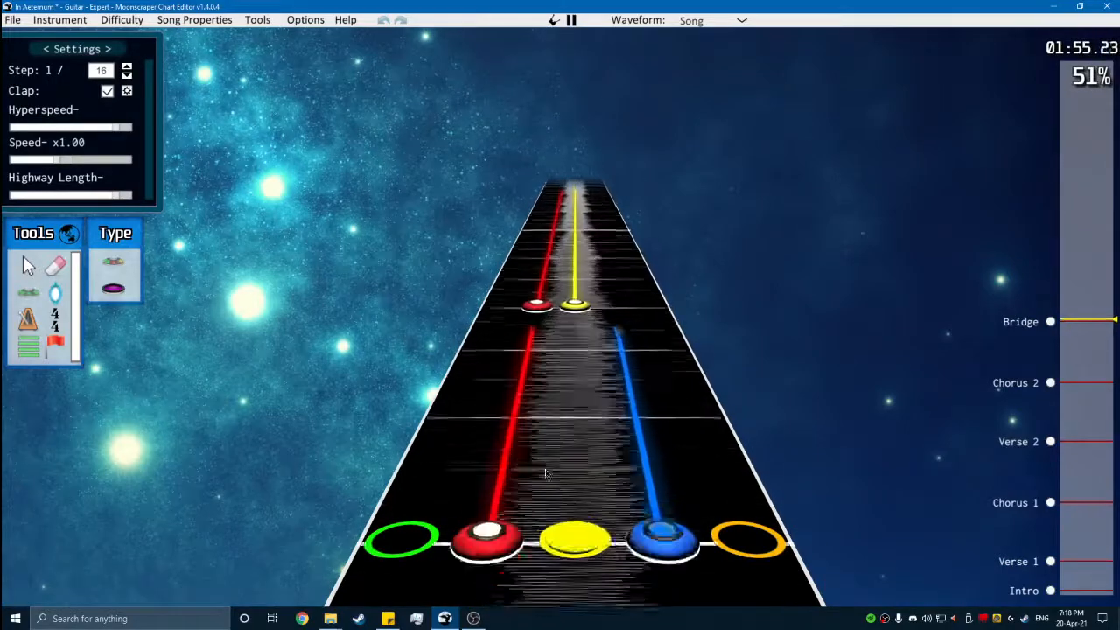
{"action": "key", "text": "space"}
{"action": "scroll", "coordinate": [545, 473], "scroll_direction": "down", "scroll_amount": 8}
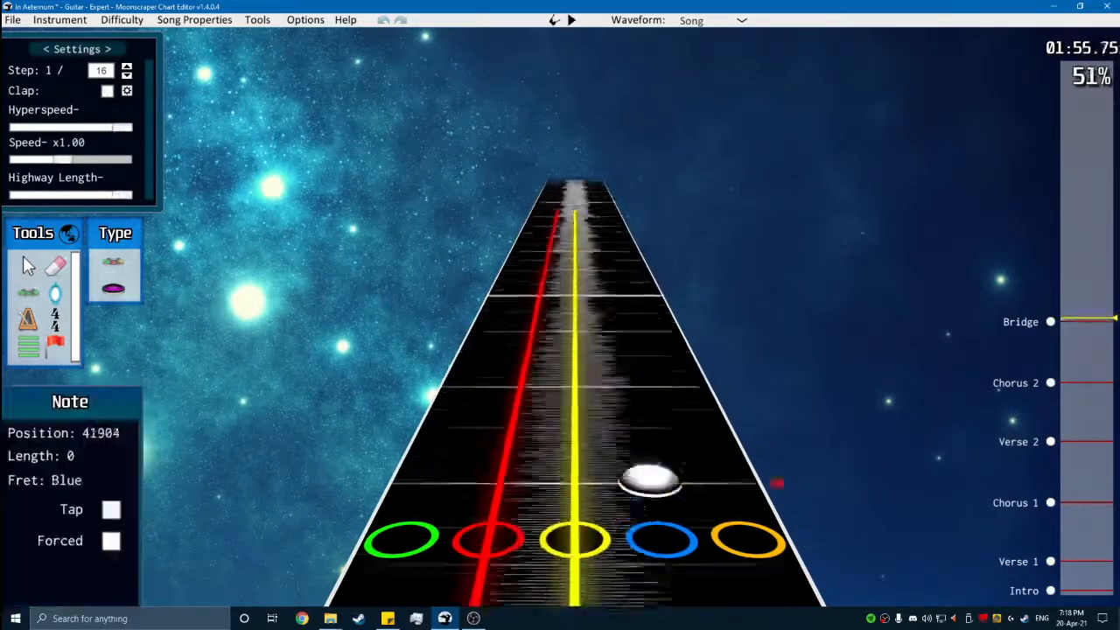
{"action": "key", "text": "m"}
{"action": "key", "text": "space"}
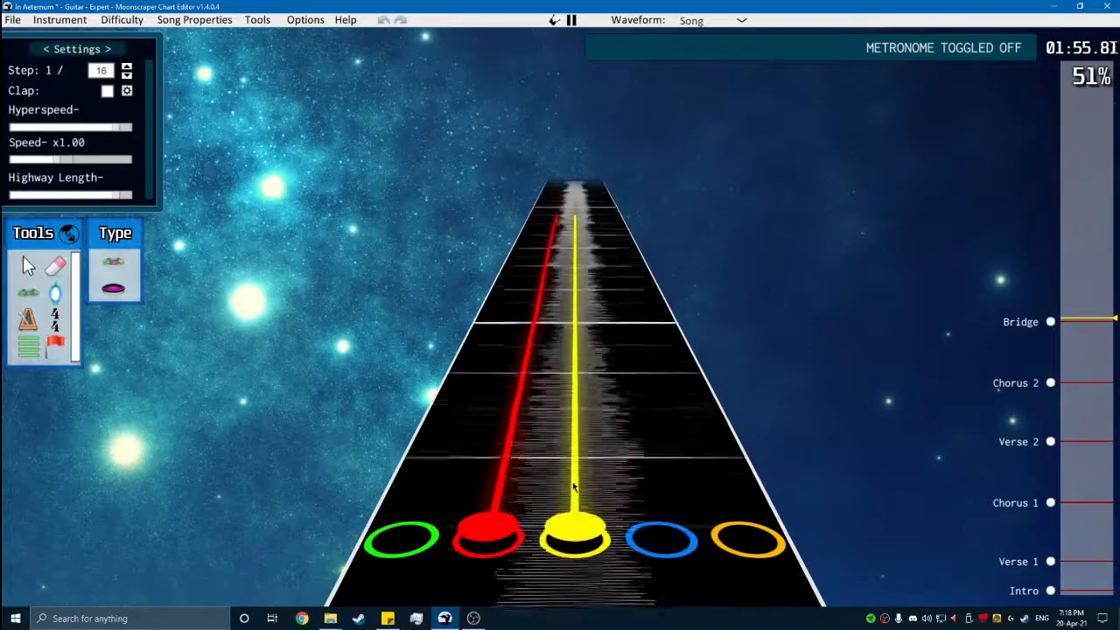
- Place a yellow and orange chord on the measure line at position 42048 and sustain it
{"action": "key", "text": "space"}
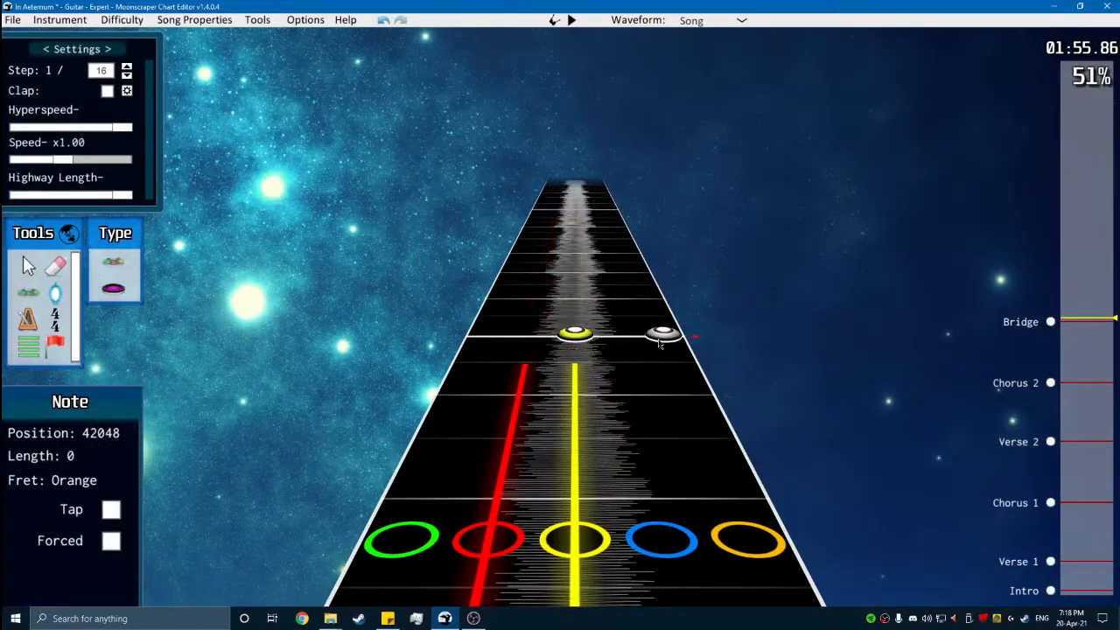
{"action": "left_click", "coordinate": [659, 344]}
{"action": "left_click_drag", "start_coordinate": [659, 341], "coordinate": [654, 237]}
- Add a sustained yellow and blue chord at position 42192, ending the yellow and orange sustain just before it
{"action": "key", "text": "space"}
{"action": "key", "text": "space"}
{"action": "scroll", "coordinate": [572, 420], "scroll_direction": "down", "scroll_amount": 3}
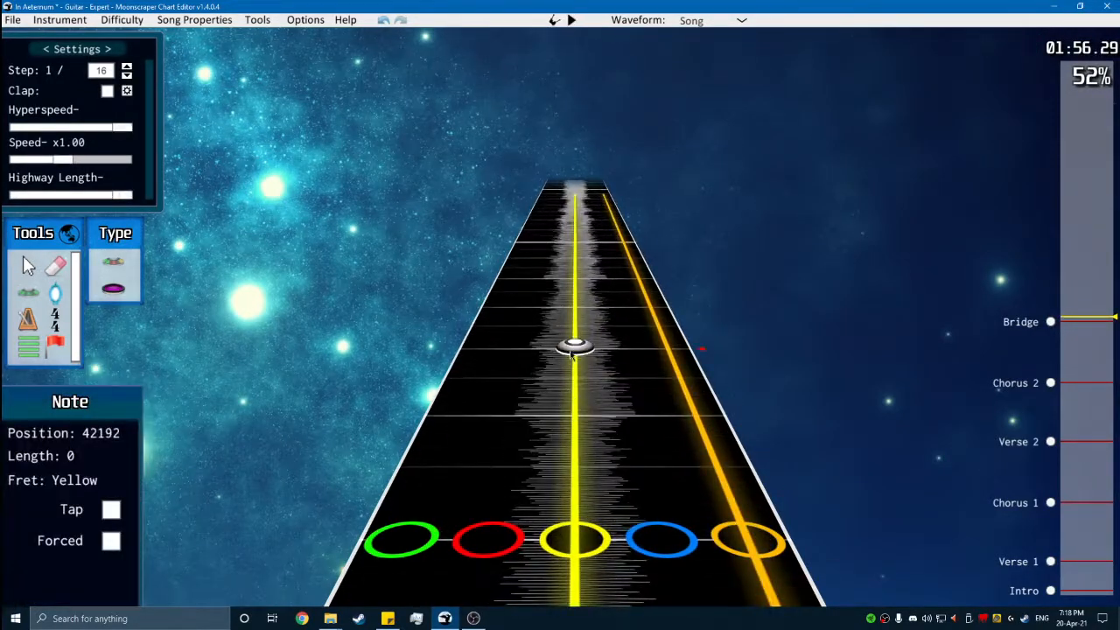
{"action": "key", "text": "space"}
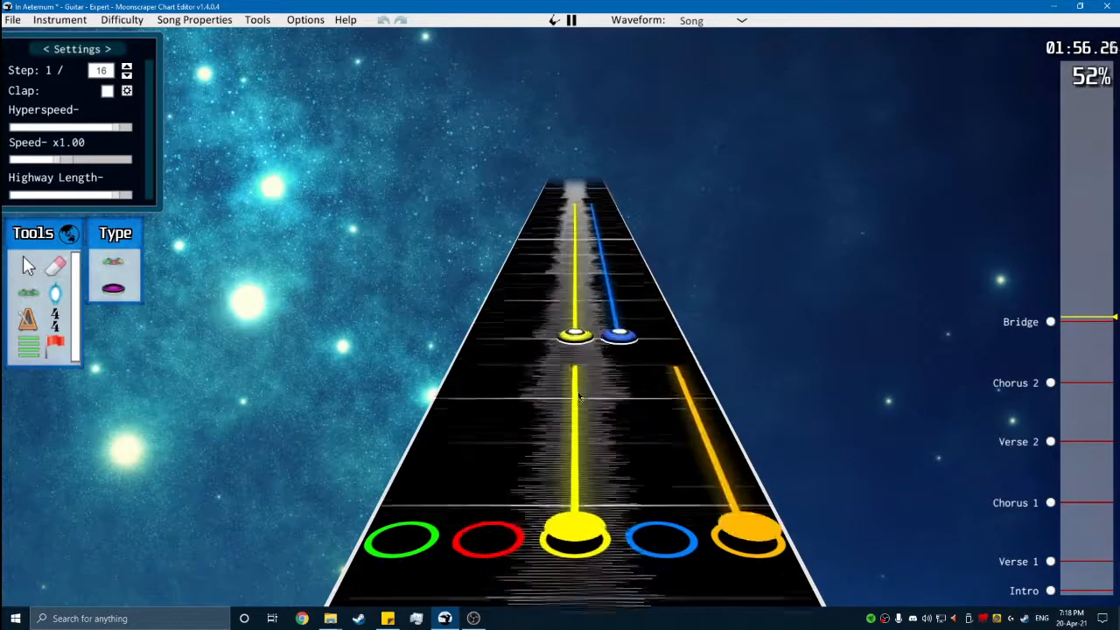
- Play back the Bridge chords from position 41376 onward, replaying parts to compare the chord shapes with the audio
{"action": "key", "text": "space"}
{"action": "scroll", "coordinate": [581, 392], "scroll_direction": "down", "scroll_amount": 8}
{"action": "key", "text": "space"}
{"action": "key", "text": "space"}
{"action": "scroll", "coordinate": [575, 420], "scroll_direction": "down", "scroll_amount": 4}
{"action": "key", "text": "space"}
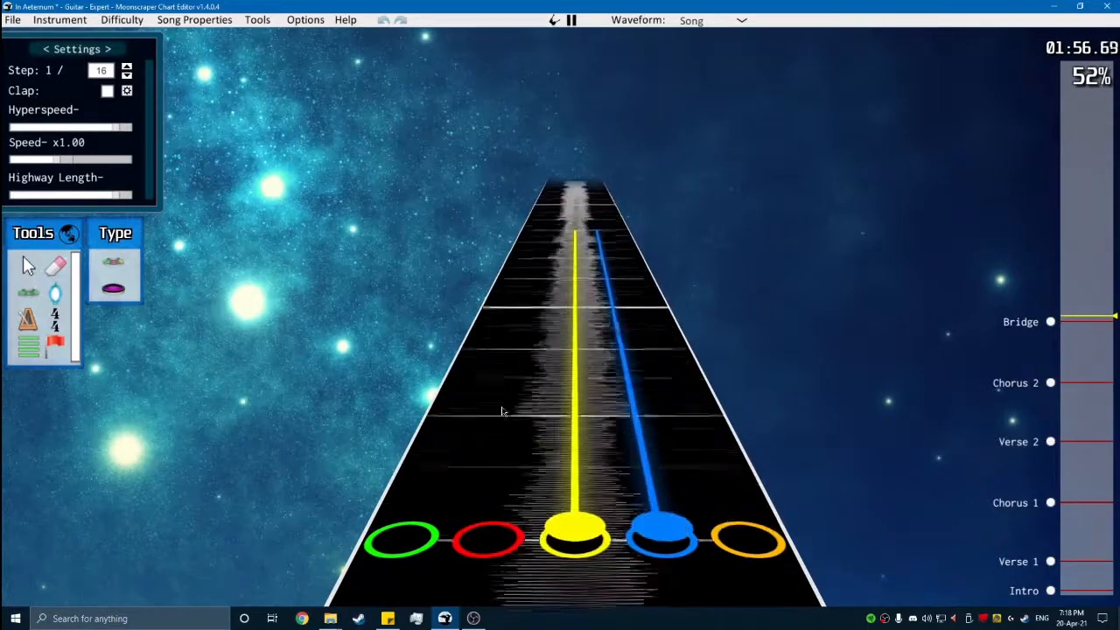
{"action": "key", "text": "space"}
{"action": "scroll", "coordinate": [567, 451], "scroll_direction": "down", "scroll_amount": 8}
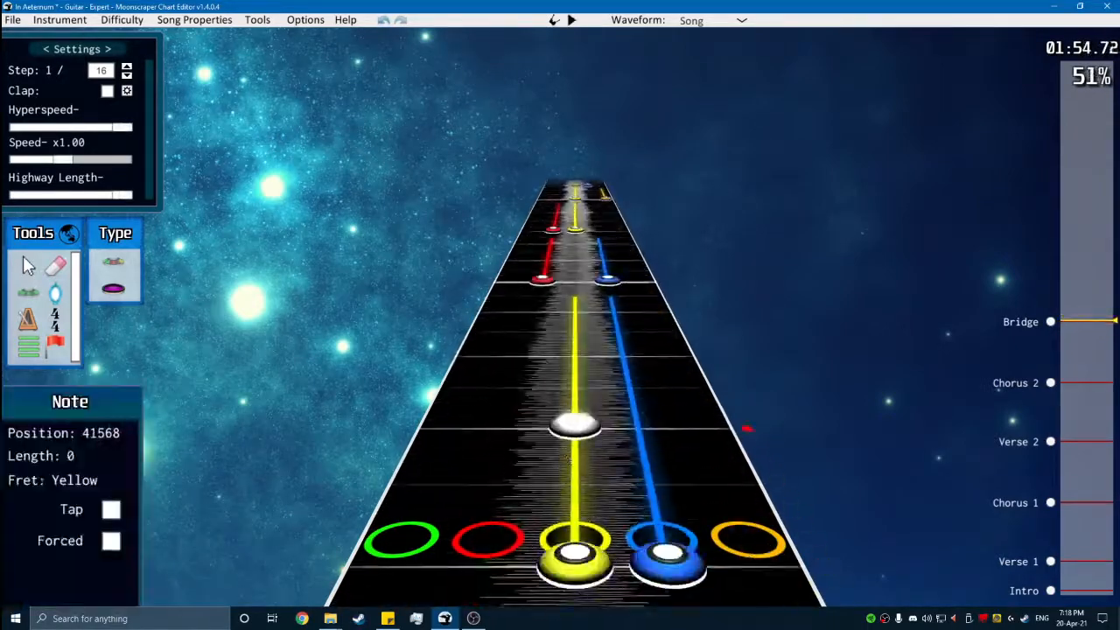
{"action": "key", "text": "space"}
{"action": "key", "text": "space"}
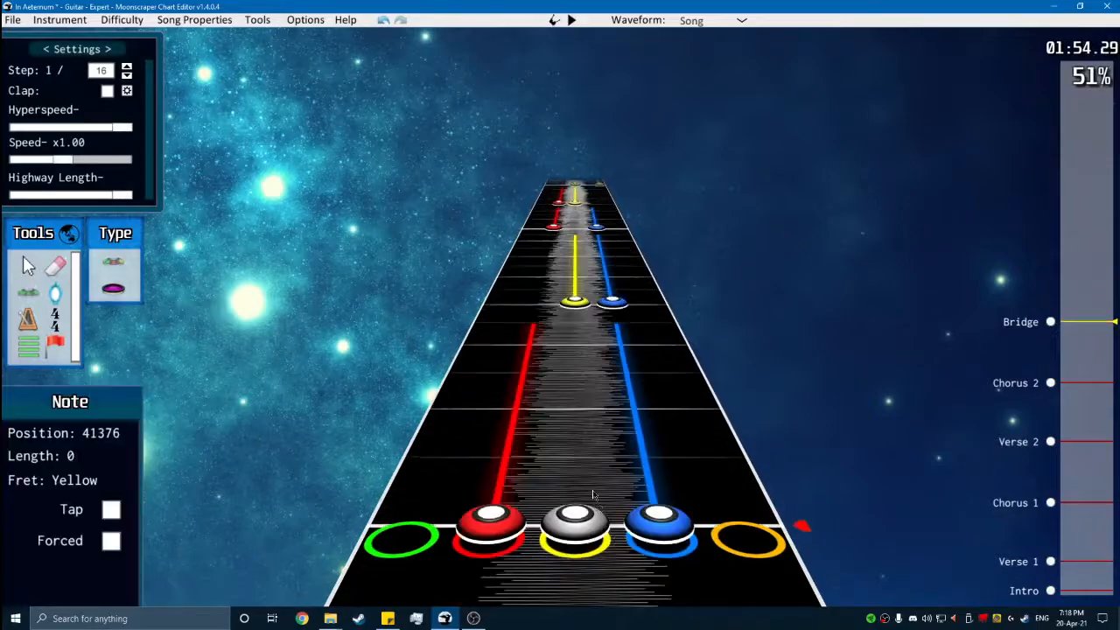
{"action": "key", "text": "space"}
{"action": "key", "text": "space"}
{"action": "scroll", "coordinate": [591, 496], "scroll_direction": "up", "scroll_amount": 4}
{"action": "key", "text": "space"}
{"action": "key", "text": "space"}
{"action": "scroll", "coordinate": [588, 498], "scroll_direction": "down", "scroll_amount": 5}
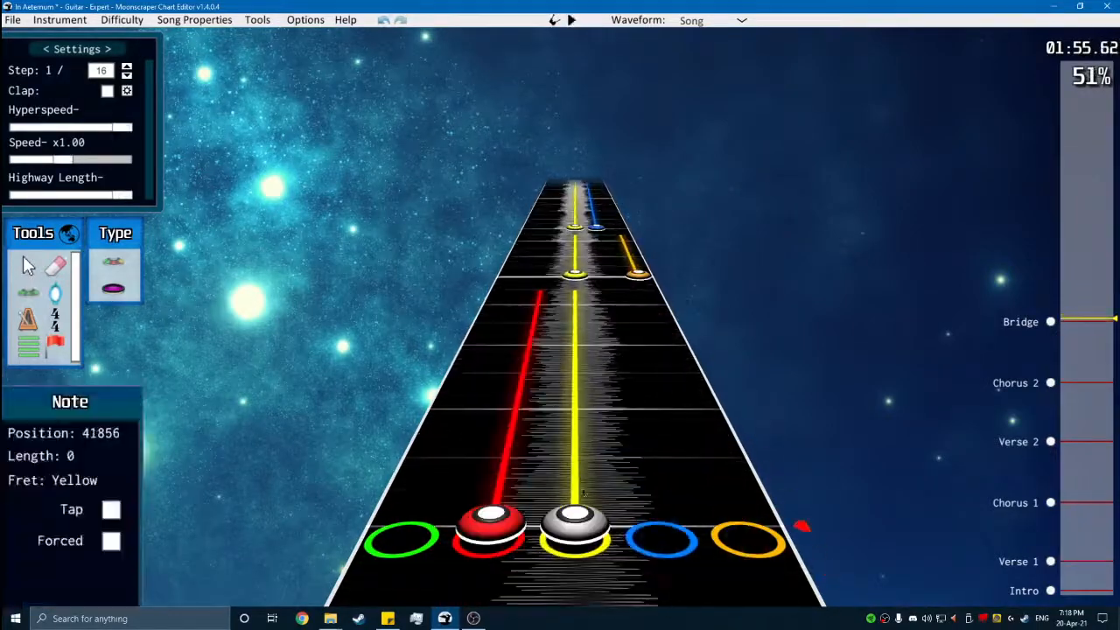
{"action": "key", "text": "space"}
{"action": "key", "text": "space"}
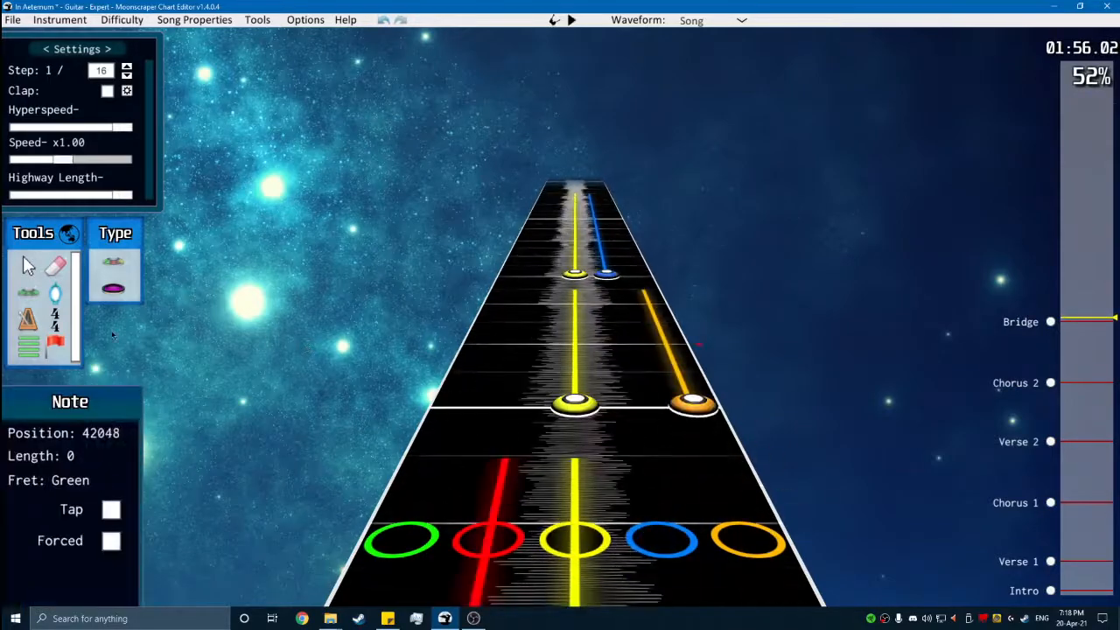
- Move the yellow note of the chord at position 42192 to red
{"action": "scroll", "coordinate": [498, 400], "scroll_direction": "down", "scroll_amount": 4}
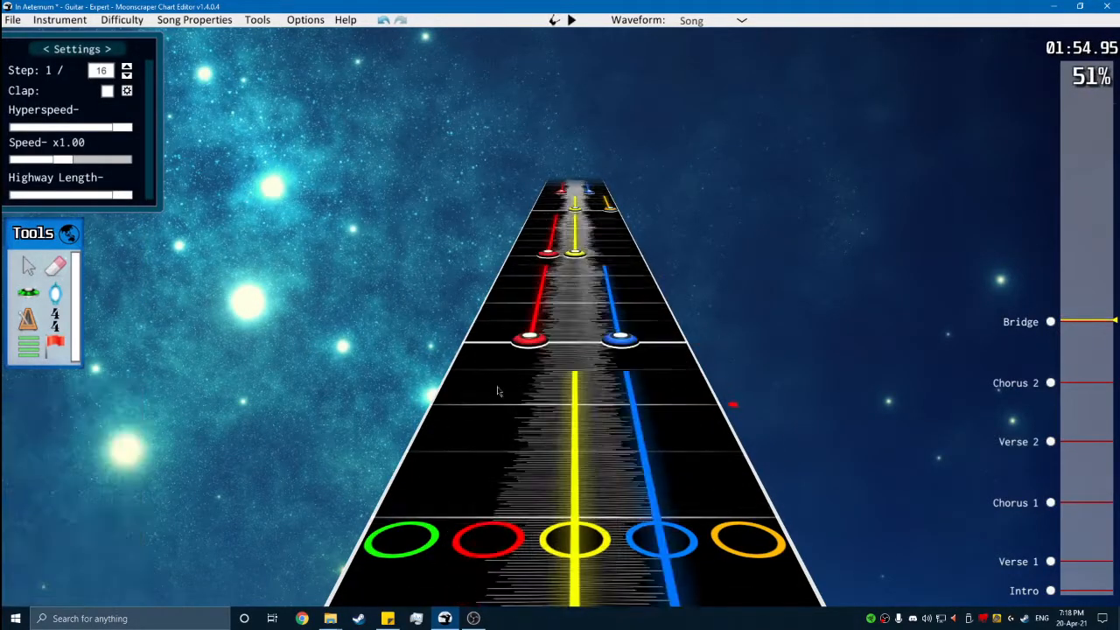
{"action": "scroll", "coordinate": [504, 330], "scroll_direction": "up", "scroll_amount": 3}
{"action": "scroll", "coordinate": [525, 385], "scroll_direction": "down", "scroll_amount": 4}
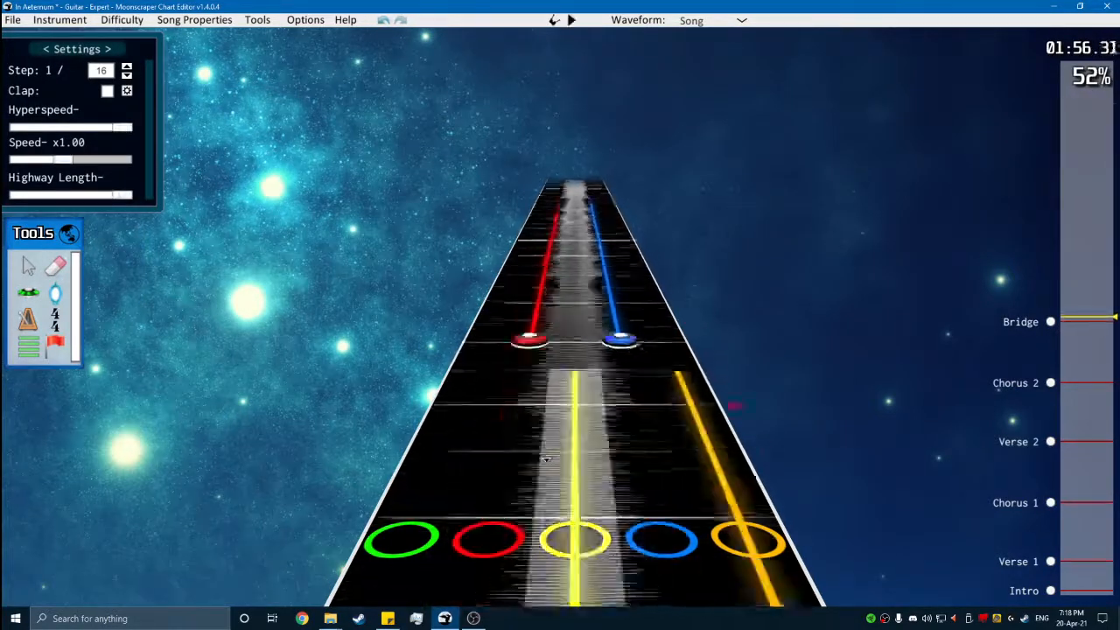
- Change the first four Bridge chords, from position 41376 to 41856, to red-yellow, red-blue, red-yellow and green-yellow
{"action": "scroll", "coordinate": [478, 518], "scroll_direction": "down", "scroll_amount": 5}
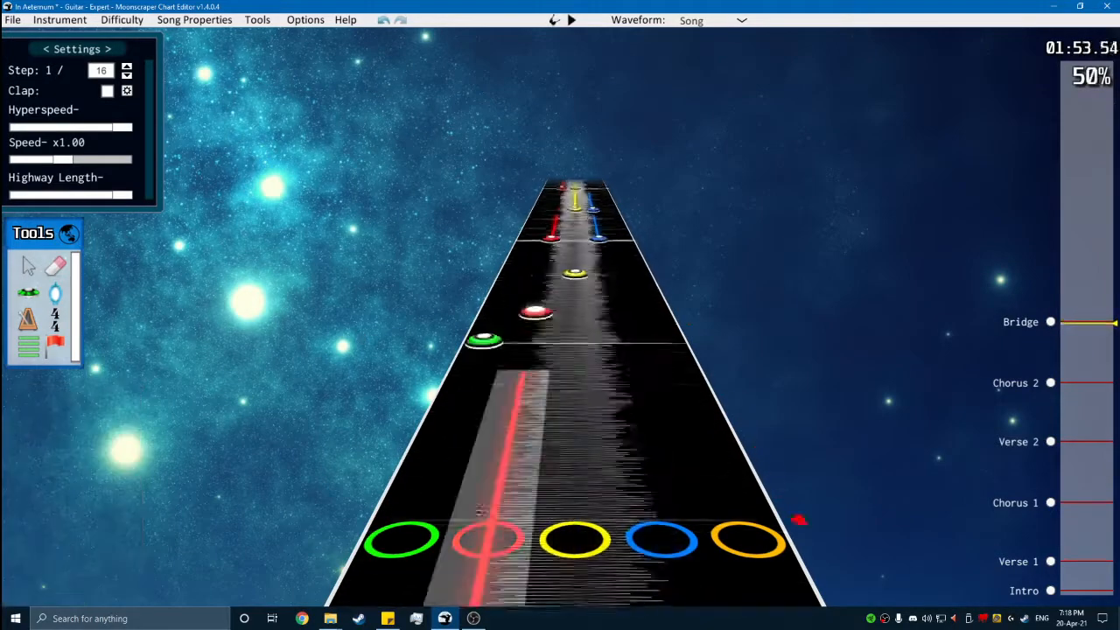
{"action": "left_click_drag", "start_coordinate": [616, 436], "coordinate": [450, 420]}
{"action": "scroll", "coordinate": [569, 433], "scroll_direction": "up", "scroll_amount": 2}
{"action": "scroll", "coordinate": [463, 460], "scroll_direction": "down", "scroll_amount": 2}
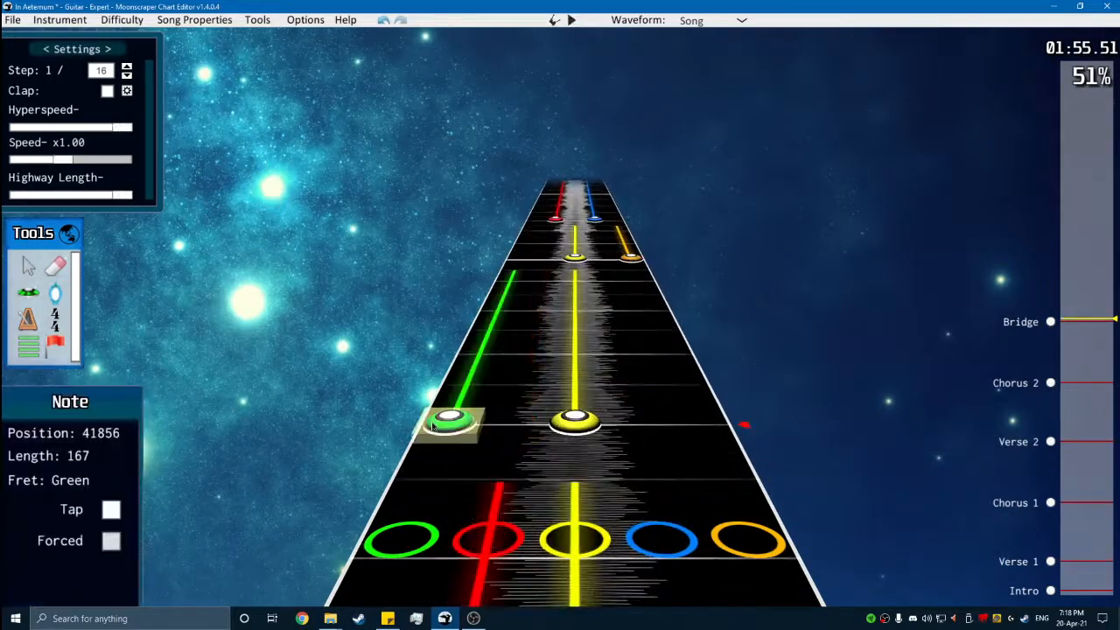
- Play back the Bridge from its start to check the revised chord shapes against the audio
{"action": "key", "text": "space"}
{"action": "key", "text": "space"}
{"action": "scroll", "coordinate": [356, 432], "scroll_direction": "down", "scroll_amount": 3}
{"action": "key", "text": "space"}
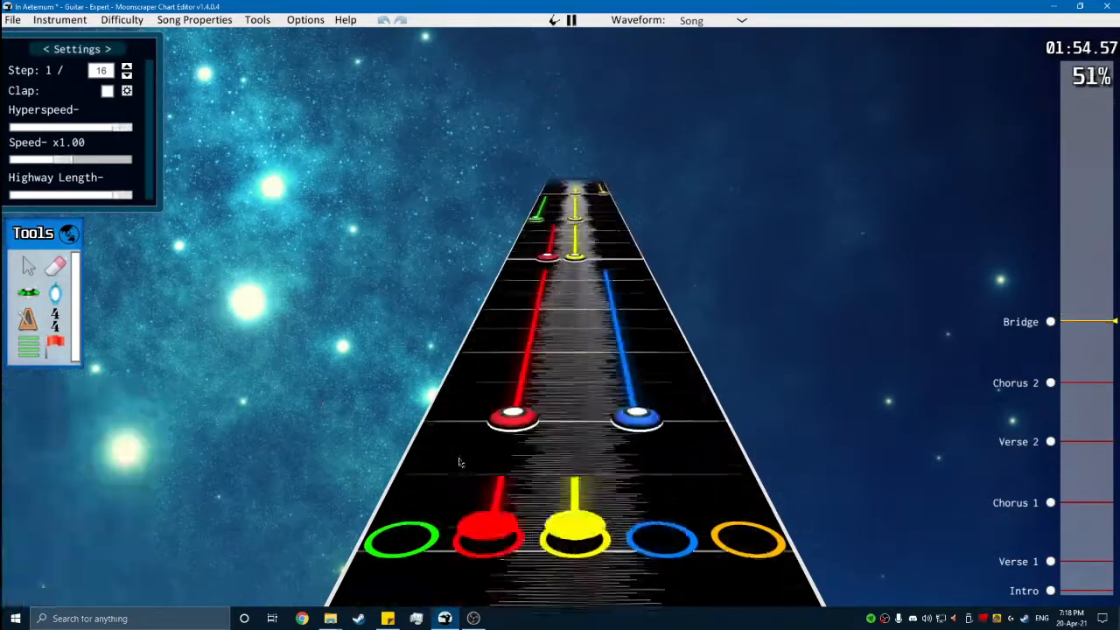
- Change the green and yellow chord at position 41856 to red and blue and play it back
{"action": "key", "text": "space"}
{"action": "scroll", "coordinate": [734, 405], "scroll_direction": "down", "scroll_amount": 3}
{"action": "key", "text": "space"}
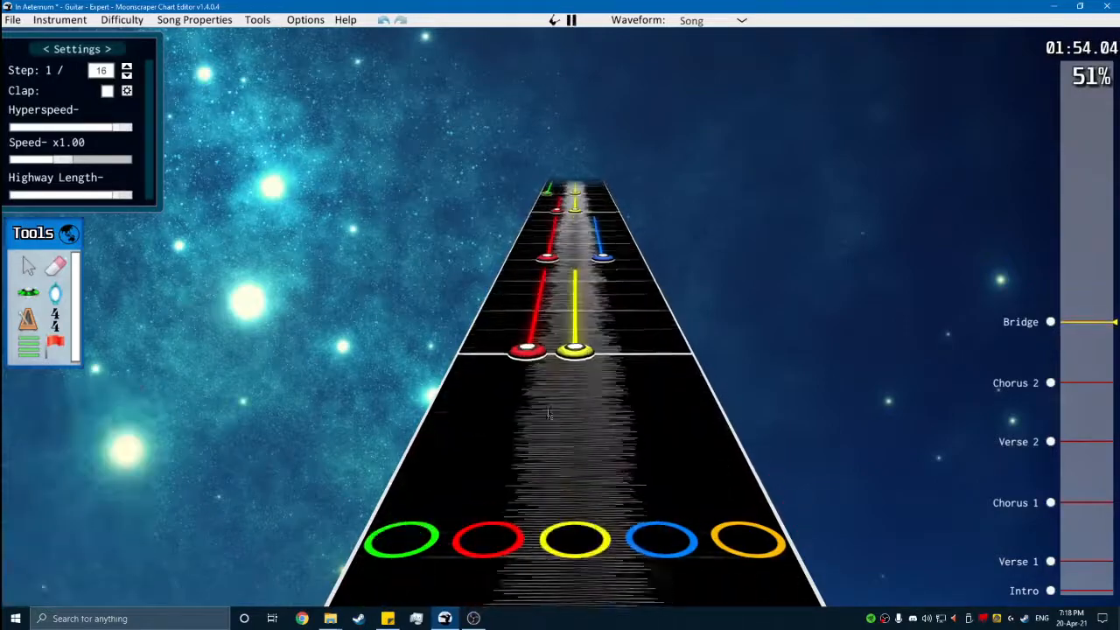
{"action": "key", "text": "space"}
{"action": "scroll", "coordinate": [737, 408], "scroll_direction": "down", "scroll_amount": 2}
{"action": "left_click_drag", "start_coordinate": [760, 407], "coordinate": [424, 253]}
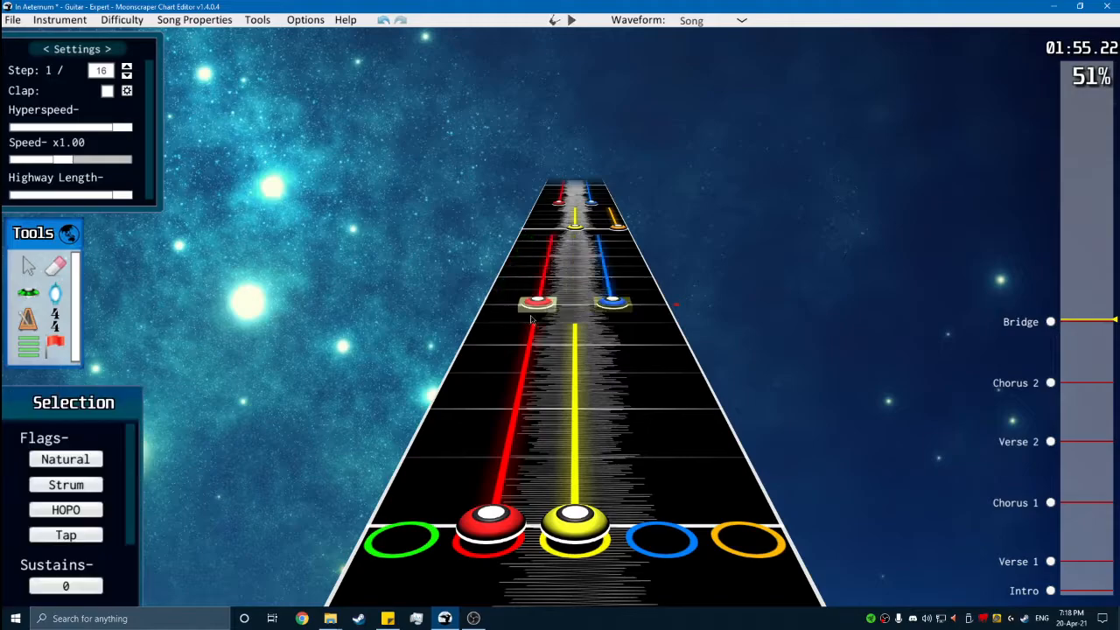
{"action": "key", "text": "space"}
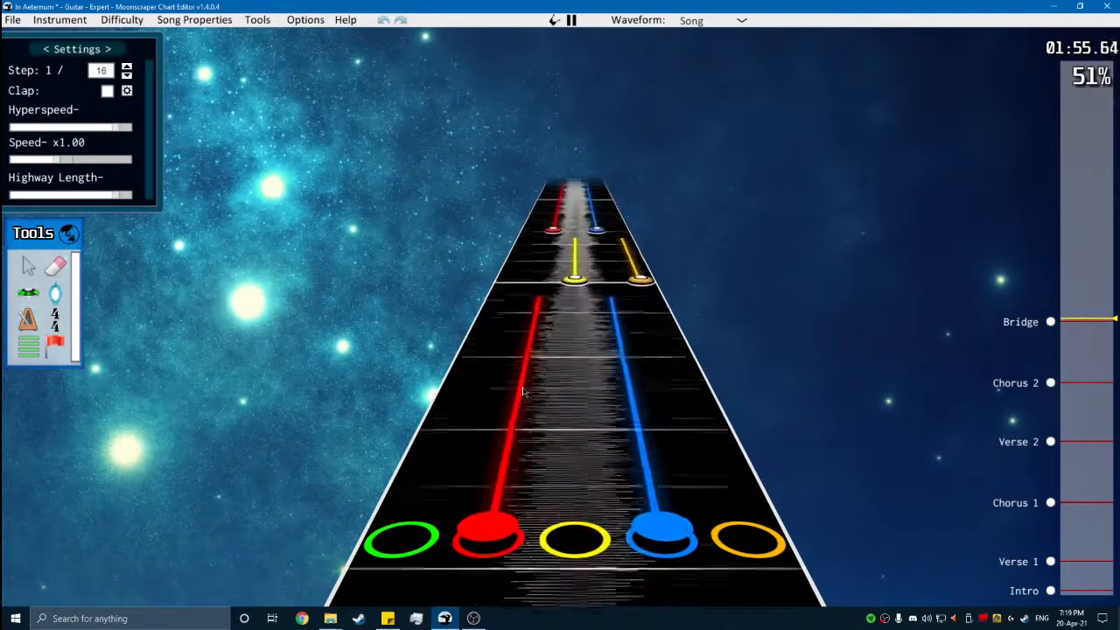
{"action": "key", "text": "space"}
- Move the red note of the chord at position 42192 to yellow and play back the result
{"action": "scroll", "coordinate": [606, 411], "scroll_direction": "down", "scroll_amount": 2}
{"action": "scroll", "coordinate": [605, 412], "scroll_direction": "down", "scroll_amount": 4}
{"action": "key", "text": "space"}
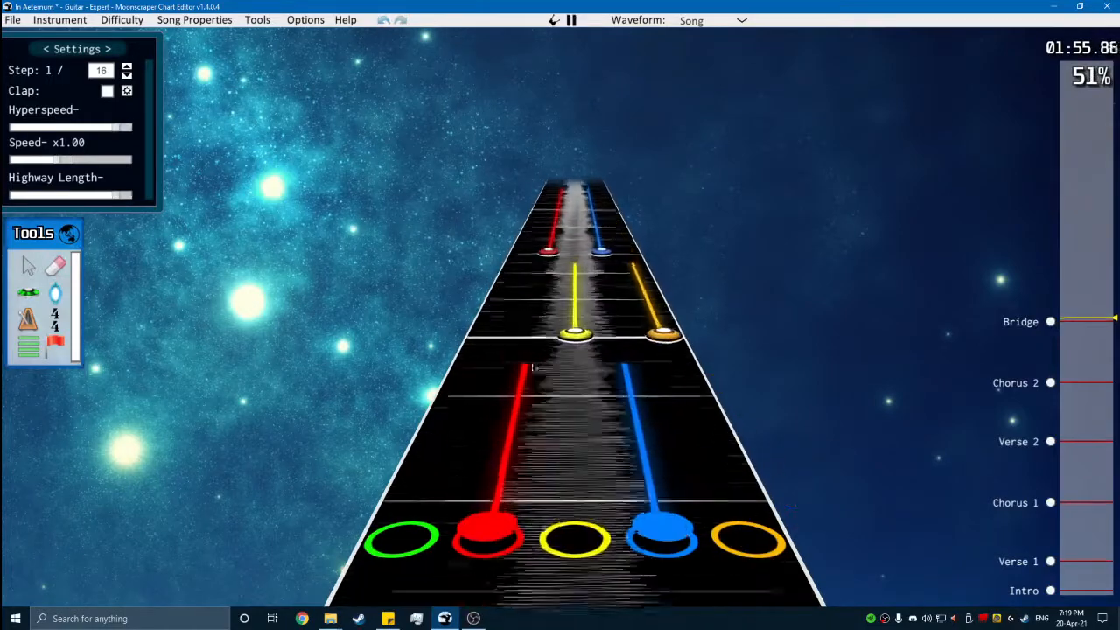
{"action": "key", "text": "space"}
{"action": "left_click_drag", "start_coordinate": [529, 335], "coordinate": [546, 346]}
{"action": "key", "text": "space"}
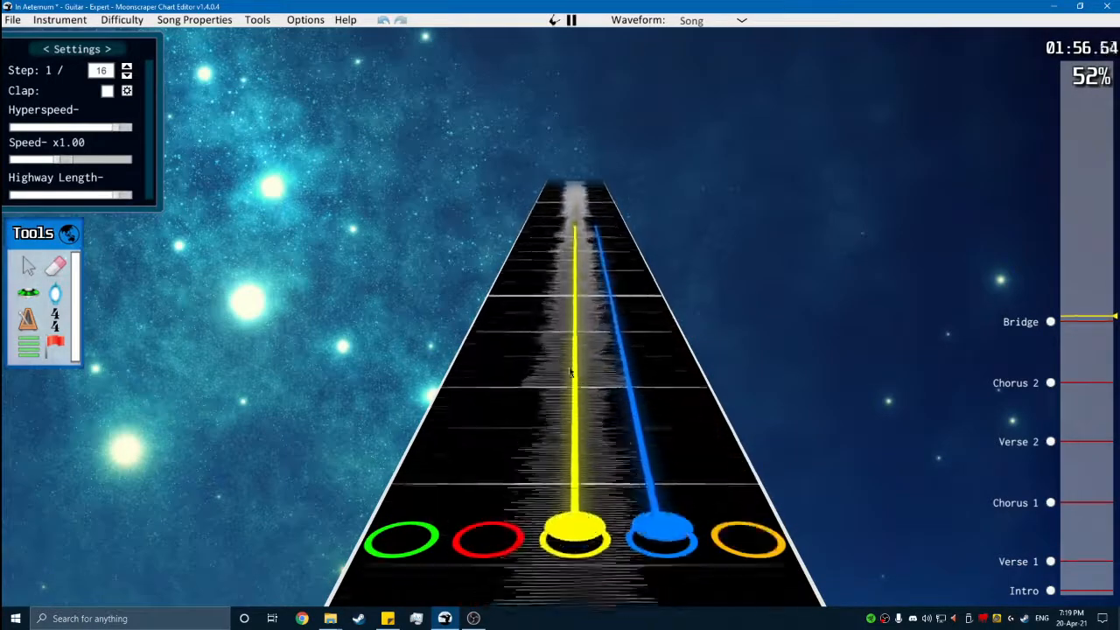
{"action": "key", "text": "space"}
- Chart a sustained yellow and orange chord at position 42384 and a sustained red and blue chord at 42528
{"action": "left_click", "coordinate": [58, 299]}
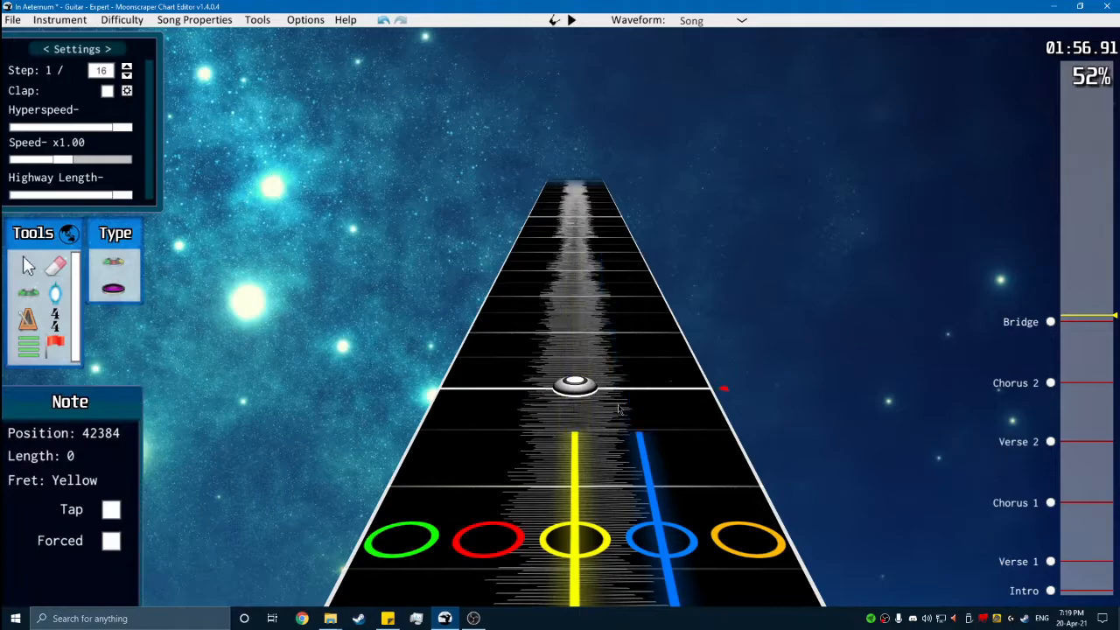
{"action": "key", "text": "space"}
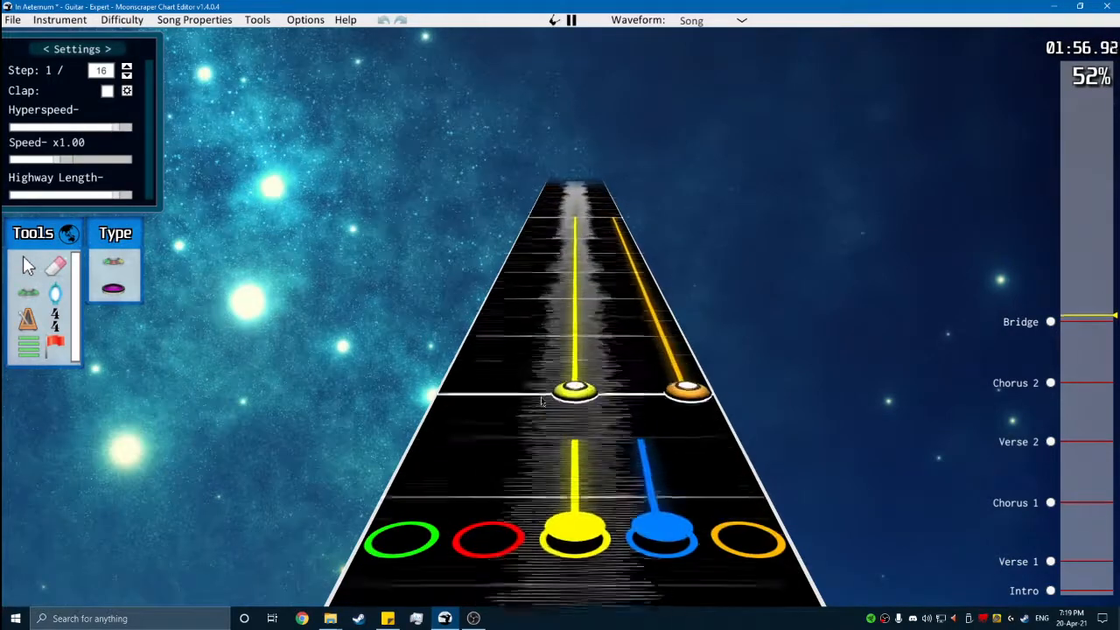
{"action": "key", "text": "space"}
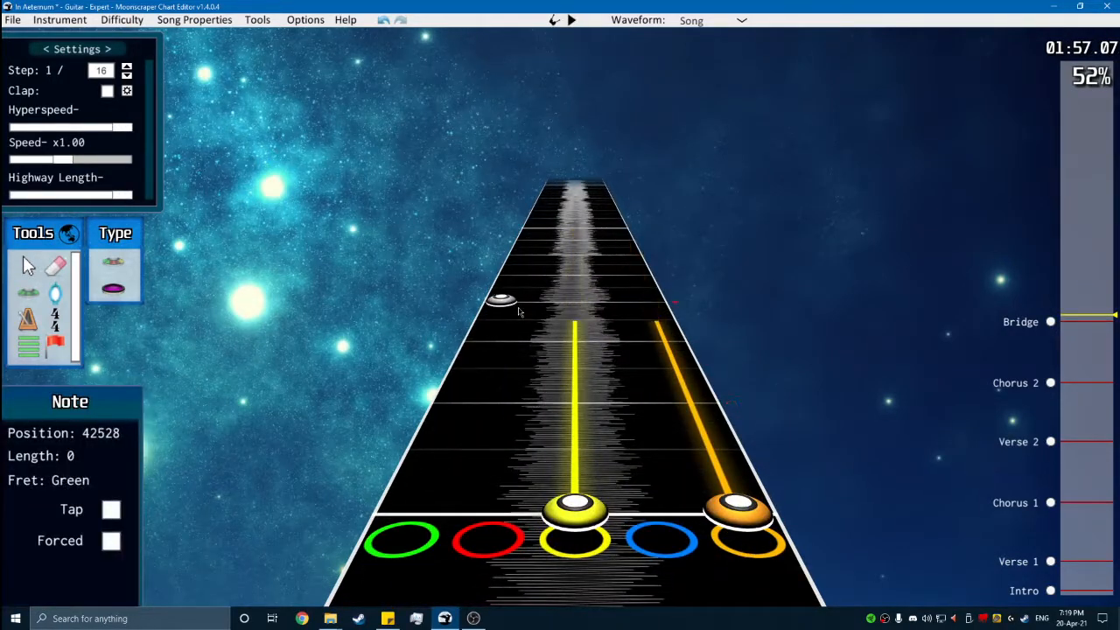
{"action": "key", "text": "space"}
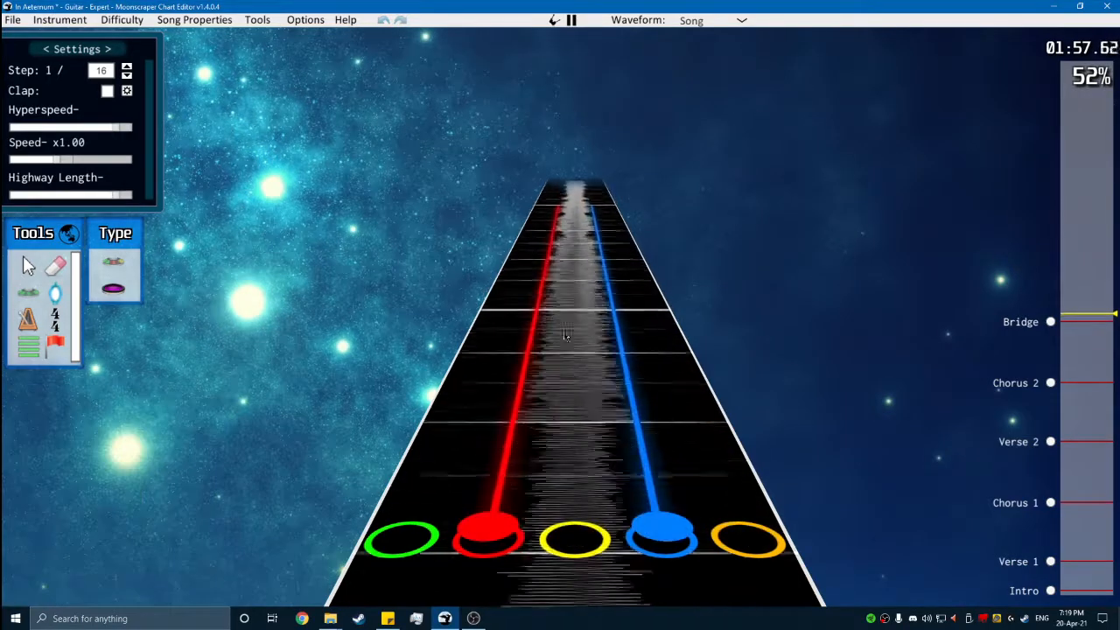
{"action": "key", "text": "space"}
- Play back the charted Bridge phrase from its beginning to check the full chord sequence
{"action": "scroll", "coordinate": [654, 435], "scroll_direction": "down", "scroll_amount": 15}
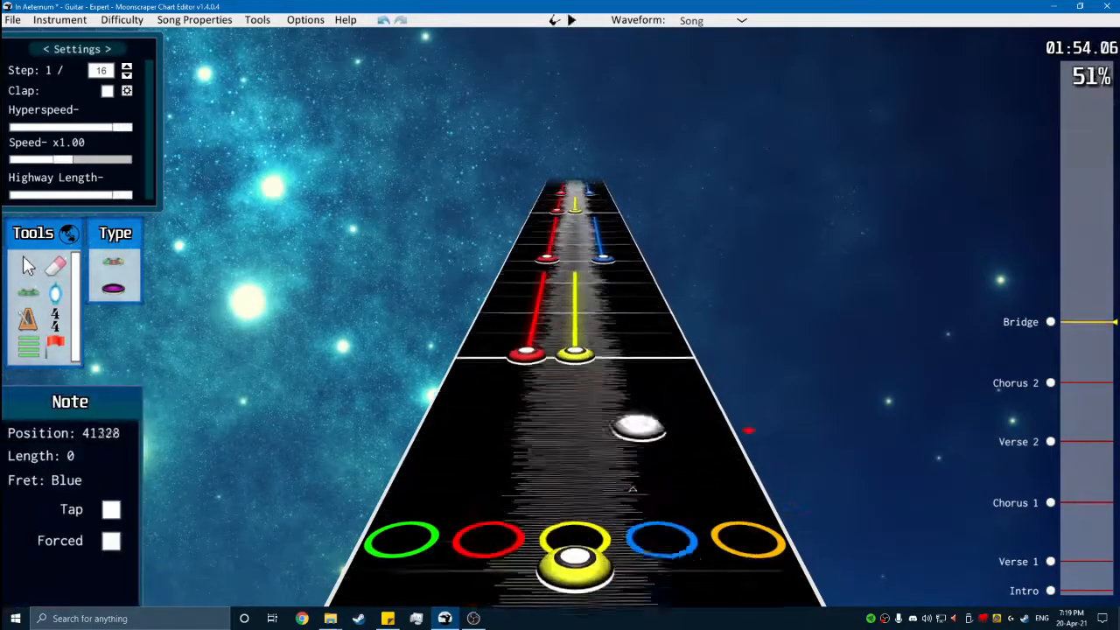
{"action": "key", "text": "space"}
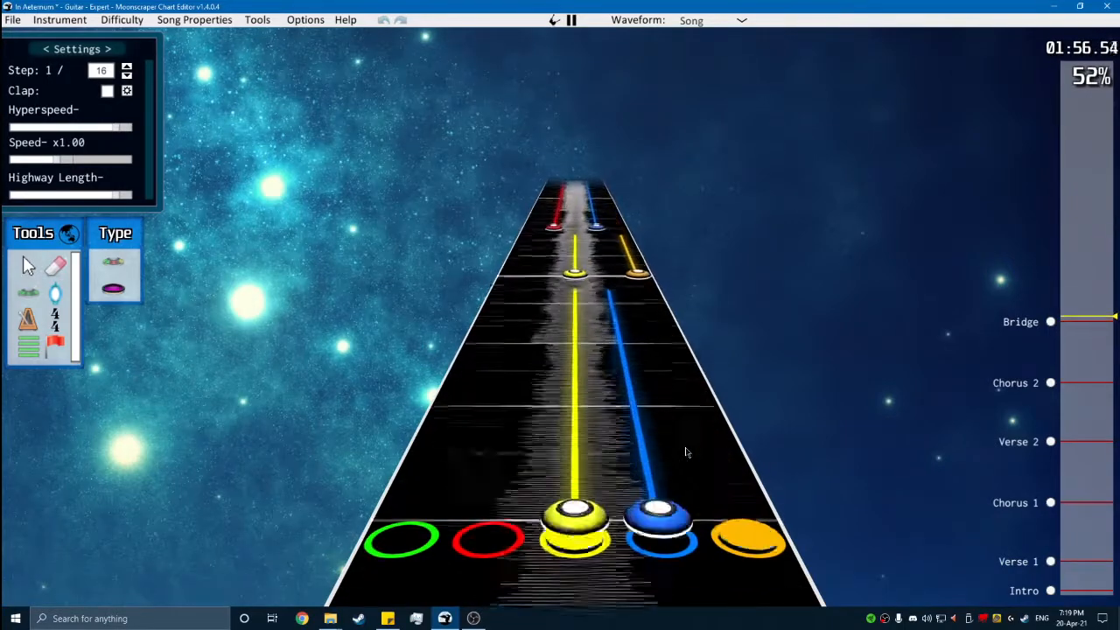
{"action": "key", "text": "space"}
{"action": "scroll", "coordinate": [686, 451], "scroll_direction": "down", "scroll_amount": 15}
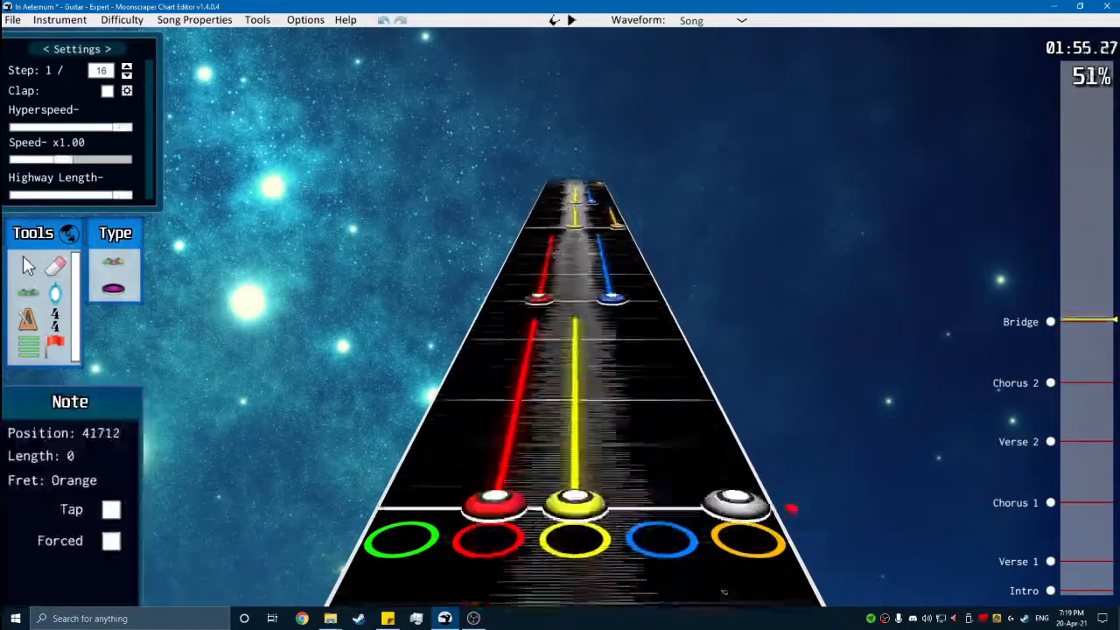
- Play back the Bridge chord phrase and the bars after it to check the sustained chord sequence
{"action": "key", "text": "space"}
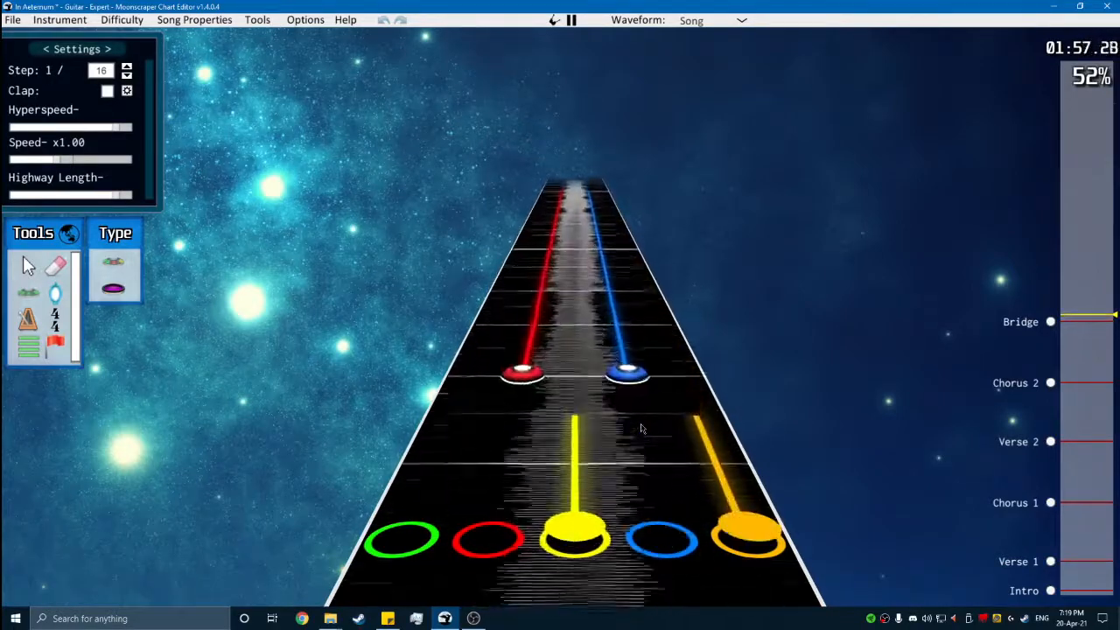
{"action": "key", "text": "space"}
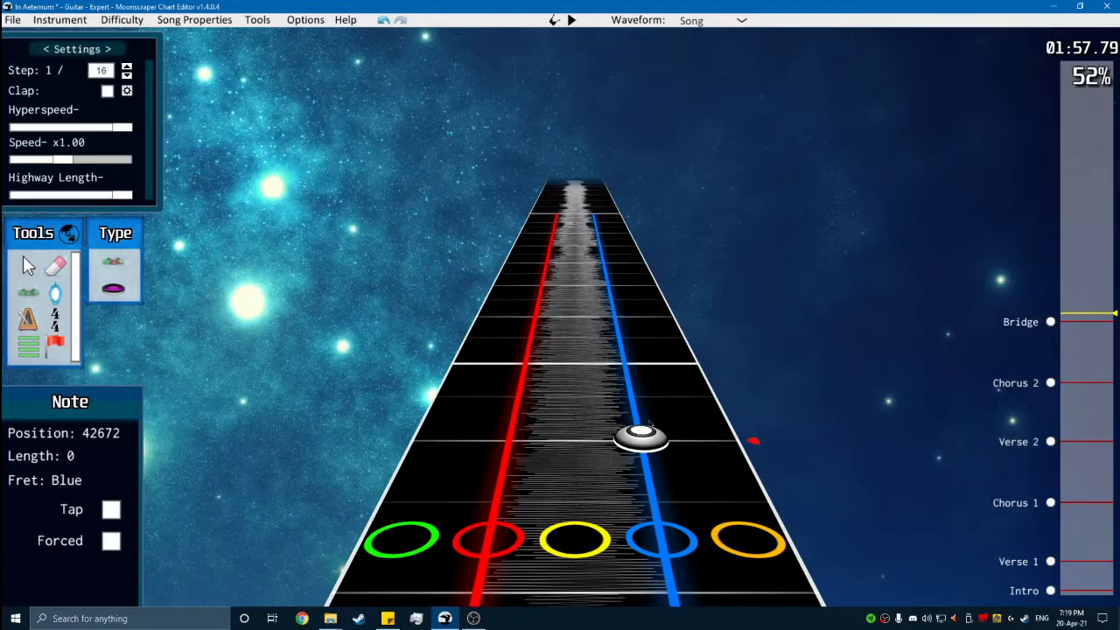
{"action": "scroll", "coordinate": [621, 359], "scroll_direction": "down", "scroll_amount": 10}
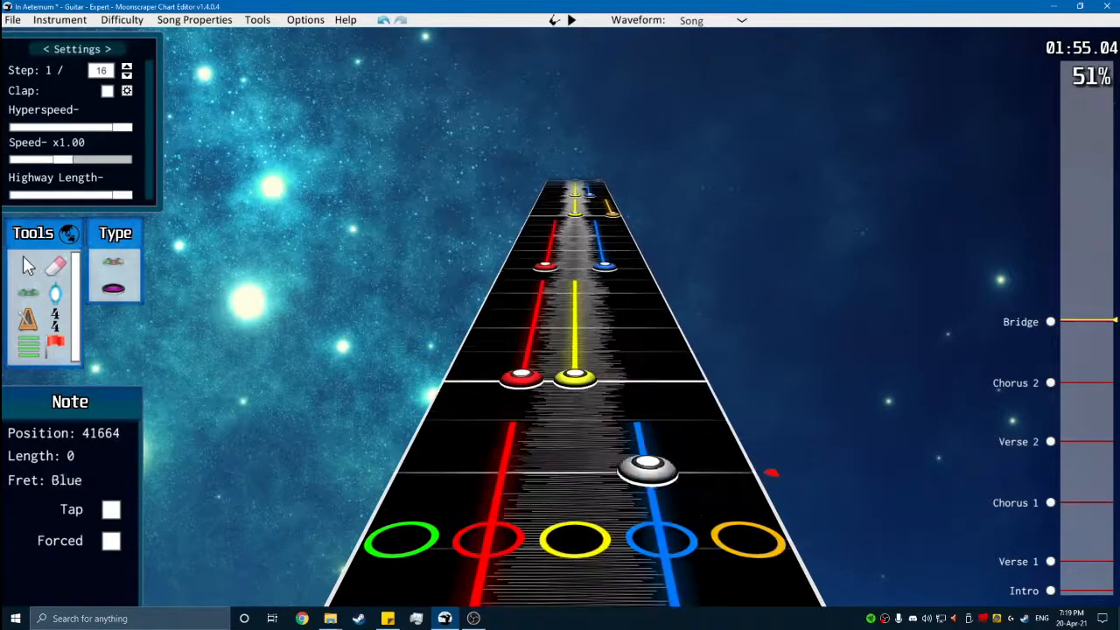
{"action": "scroll", "coordinate": [738, 542], "scroll_direction": "down", "scroll_amount": 1}
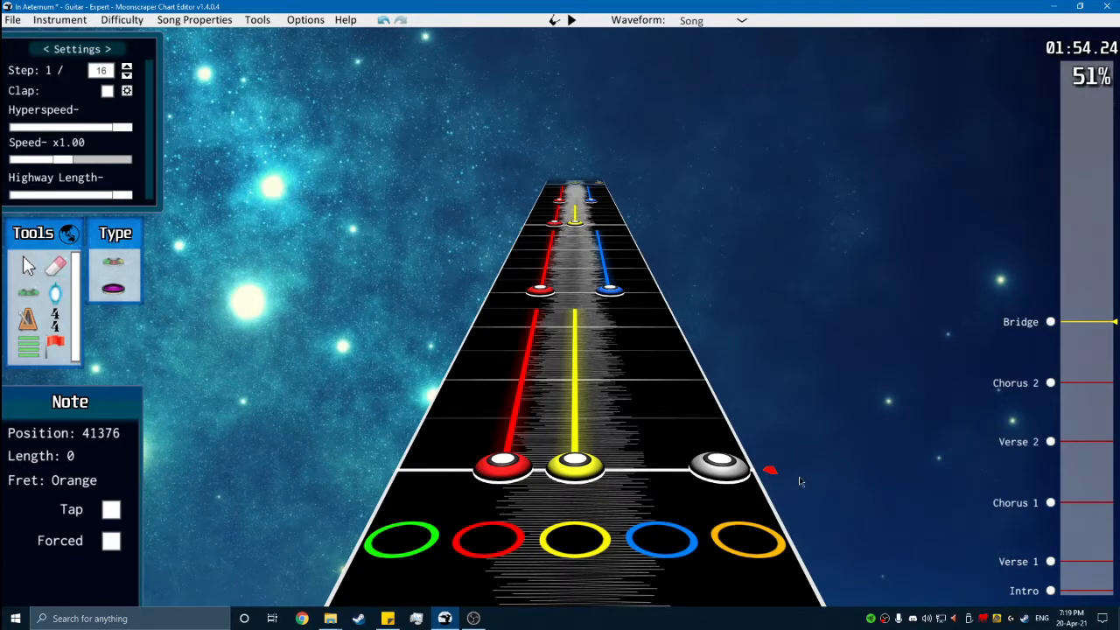
{"action": "key", "text": "space"}
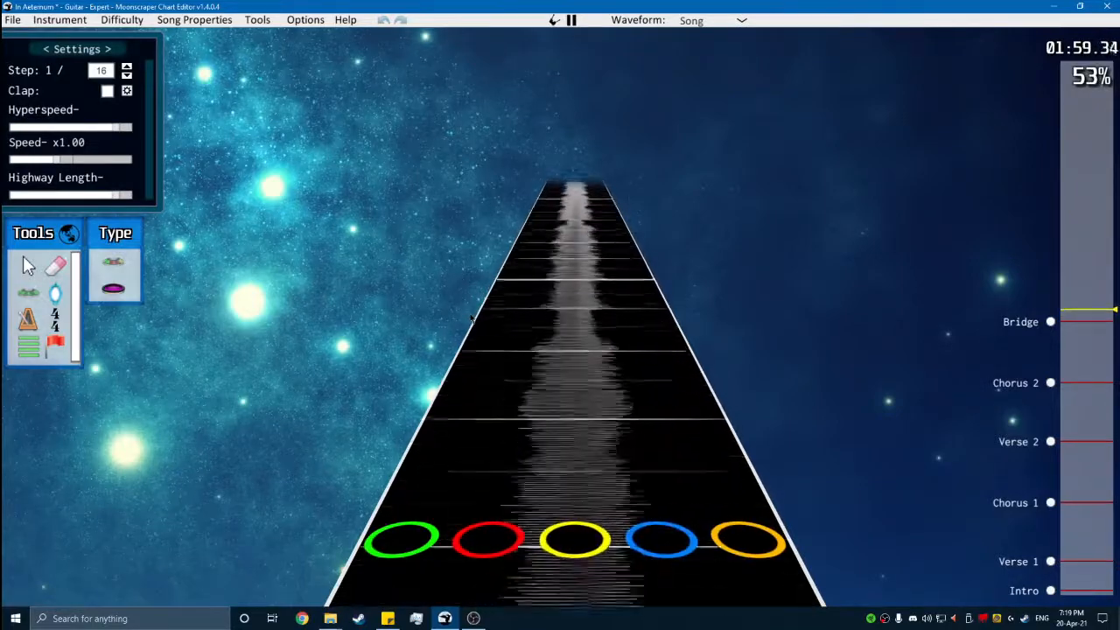
{"action": "key", "text": "space"}
{"action": "scroll", "coordinate": [477, 367], "scroll_direction": "down", "scroll_amount": 5}
{"action": "key", "text": "space"}
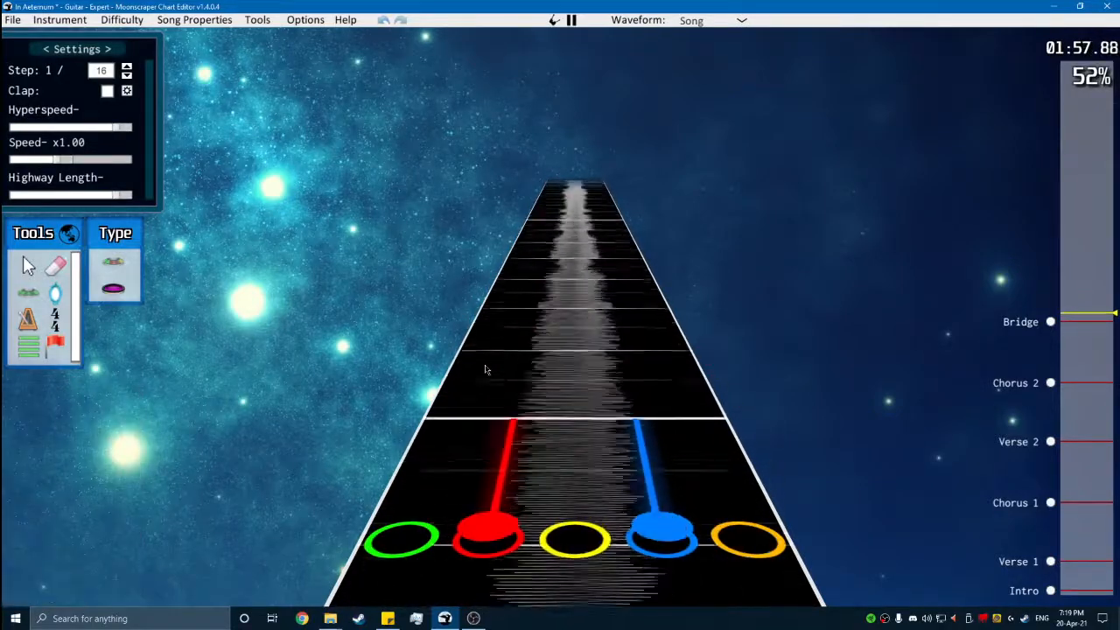
- Toggle the metronome and play the Bridge chords again to hear the rhythm of the phrase that follows
{"action": "key", "text": "m"}
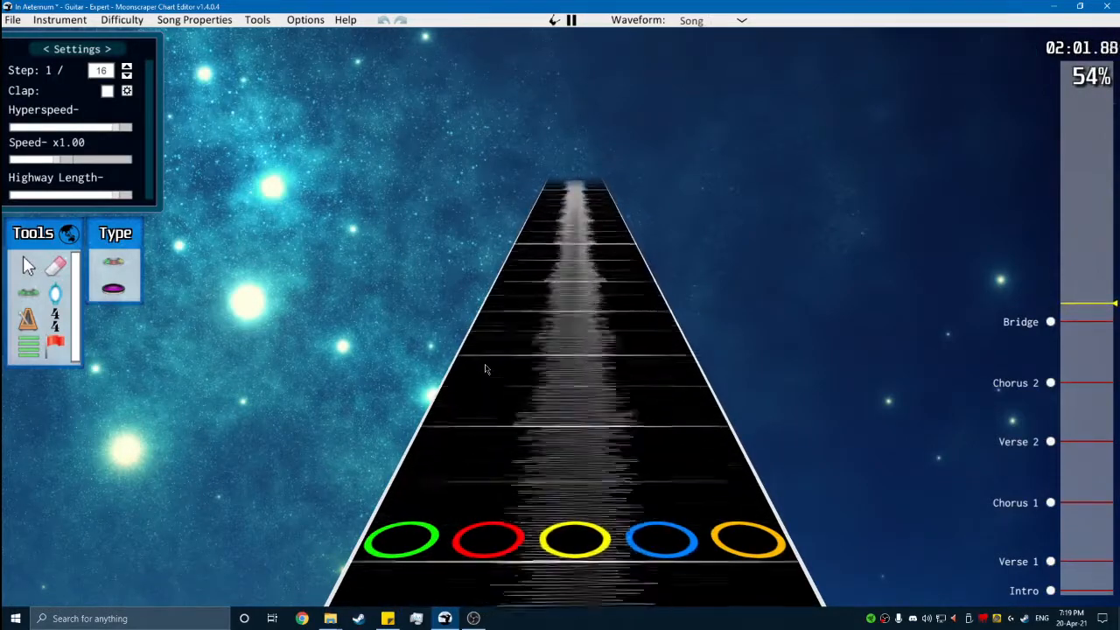
{"action": "key", "text": "space"}
{"action": "scroll", "coordinate": [542, 385], "scroll_direction": "down", "scroll_amount": 15}
{"action": "key", "text": "g"}
{"action": "key", "text": "space"}
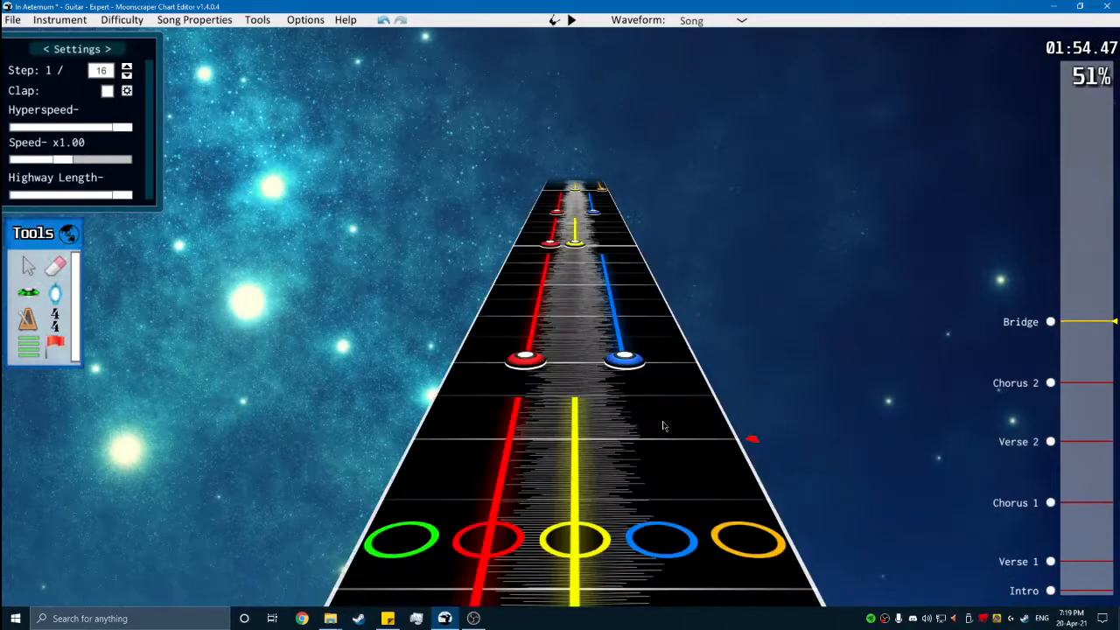
{"action": "key", "text": "space"}
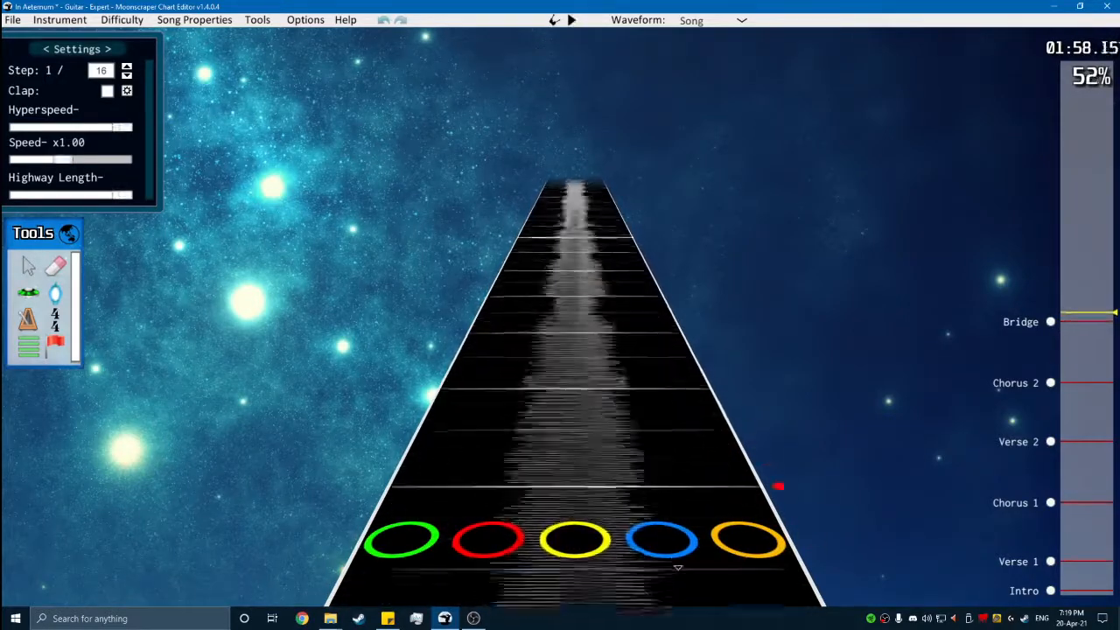
- Chart a green note on the barline after the last sustained chord, red at 42768 and yellow one step on, and enable clap
{"action": "left_click", "coordinate": [19, 297]}
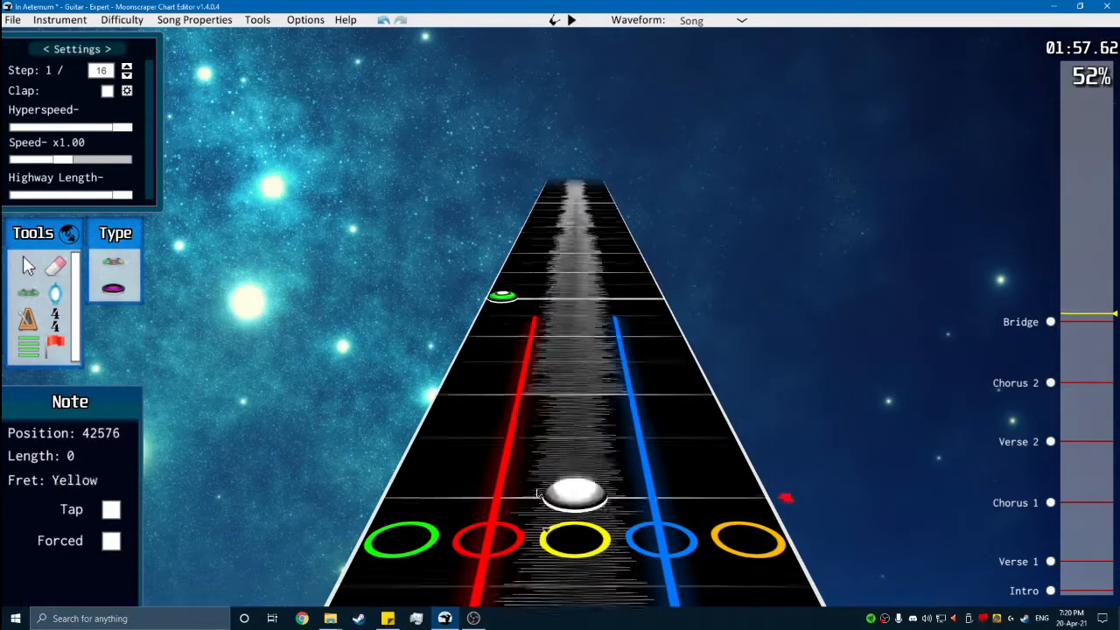
{"action": "key", "text": "space"}
{"action": "key", "text": "space"}
{"action": "scroll", "coordinate": [512, 385], "scroll_direction": "down", "scroll_amount": 4}
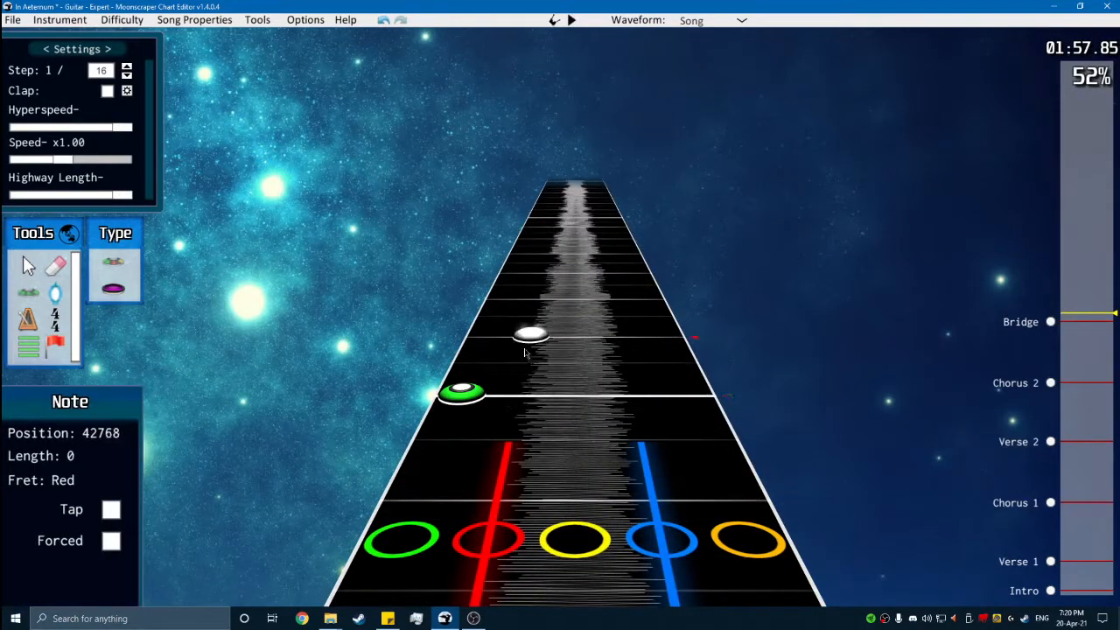
- Continue the run with red at 42864, then yellow, blue and orange on consecutive 1/16 steps, playing back the notes
{"action": "key", "text": "space"}
{"action": "key", "text": "space"}
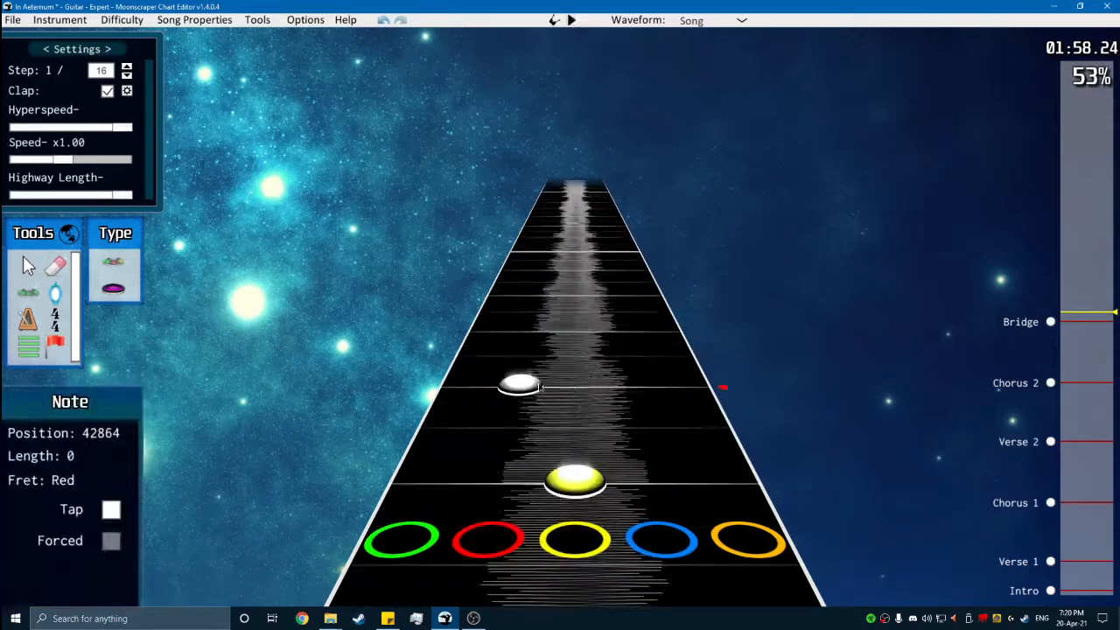
{"action": "key", "text": "space"}
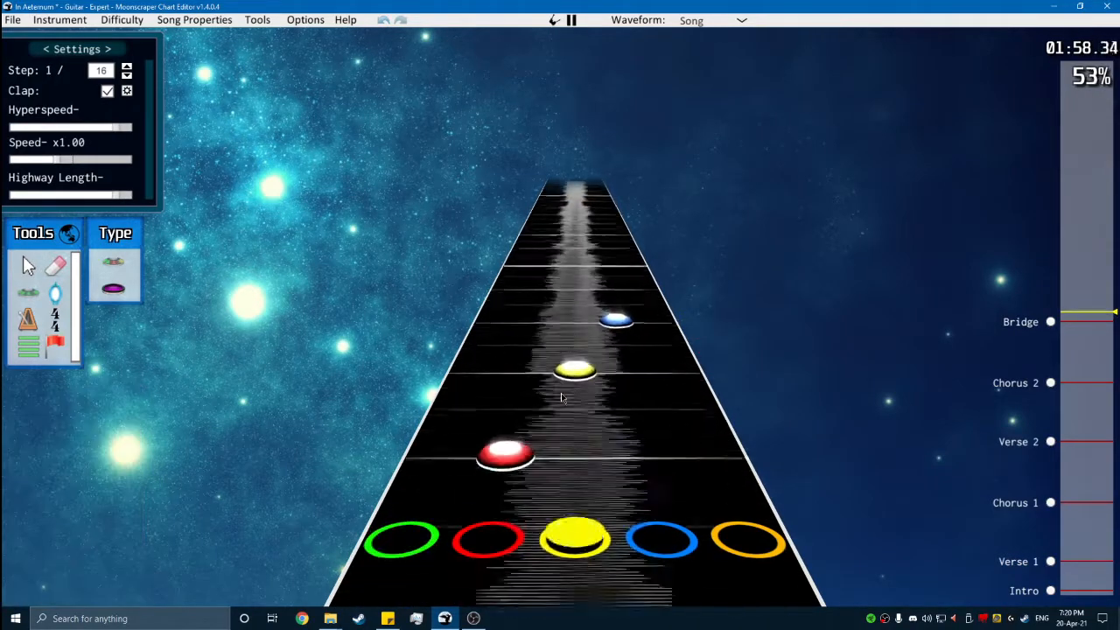
{"action": "key", "text": "space"}
- Set the Bridge time signature at position 41376 to 4/4 and play the phrase back against it
{"action": "key", "text": "space"}
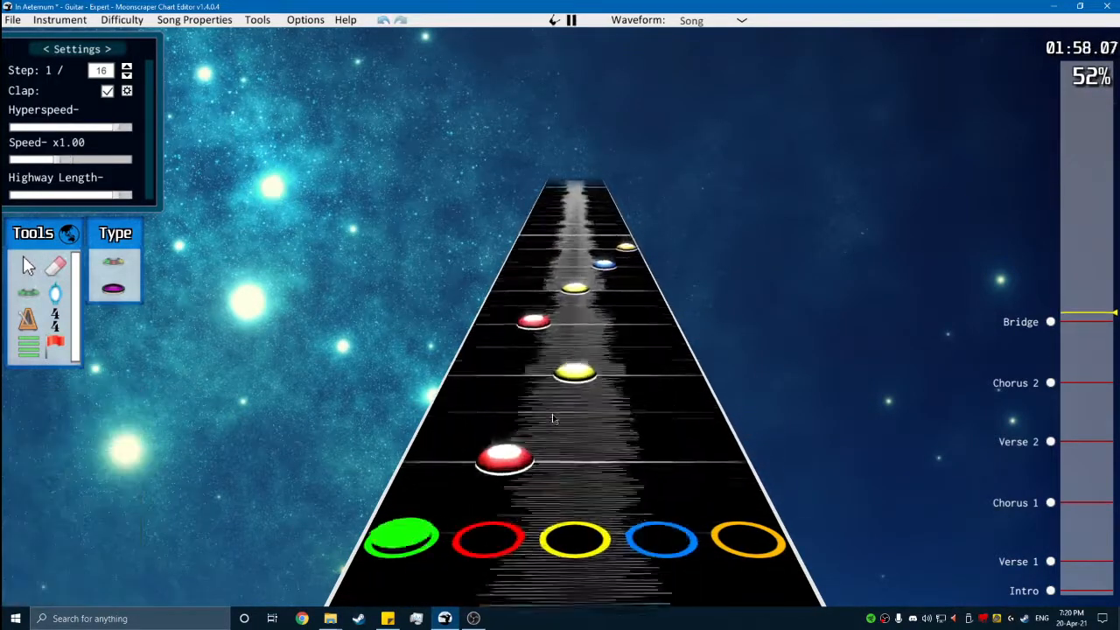
{"action": "key", "text": "space"}
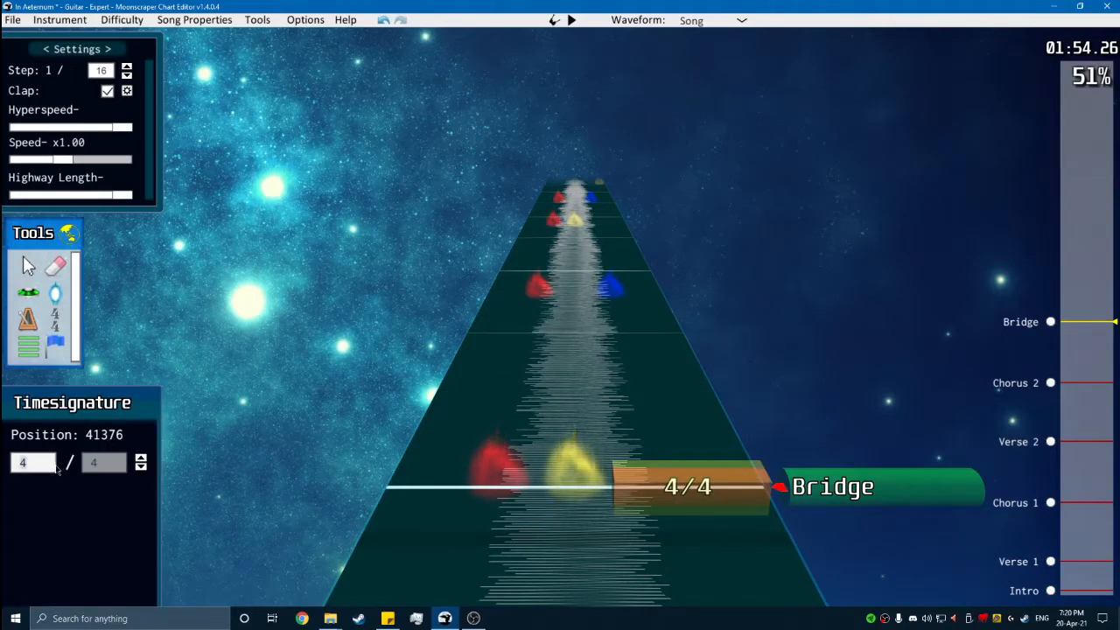
{"action": "key", "text": "space"}
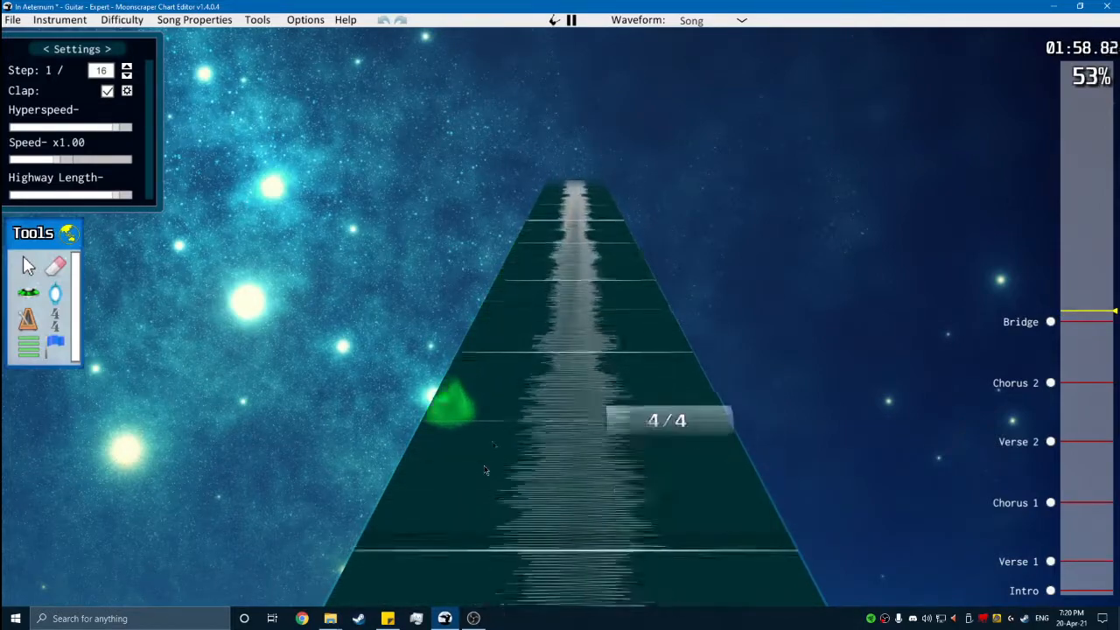
{"action": "key", "text": "g"}
{"action": "key", "text": "space"}
{"action": "scroll", "coordinate": [621, 505], "scroll_direction": "down", "scroll_amount": 15}
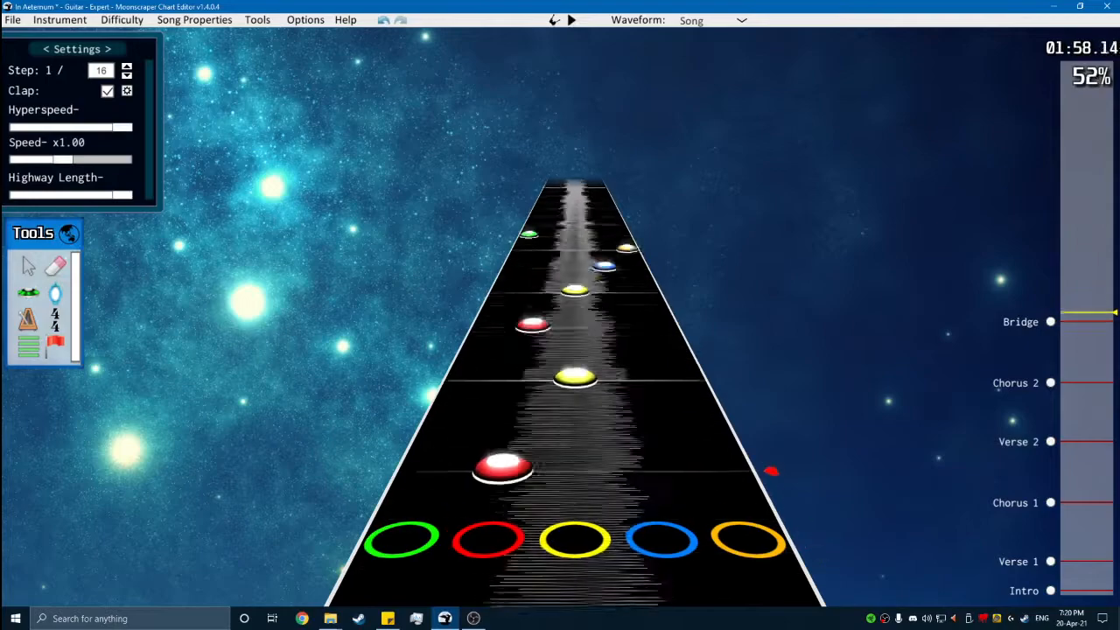
- Set the Bridge time signature at position 41376 back to 7/16
{"action": "scroll", "coordinate": [561, 414], "scroll_direction": "up", "scroll_amount": 1}
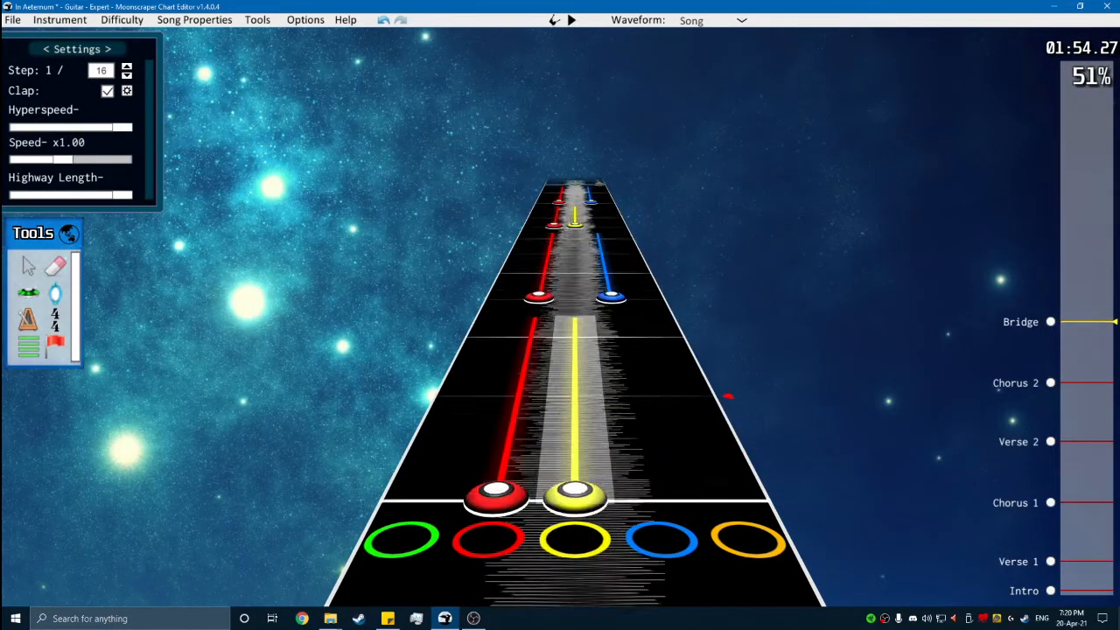
{"action": "scroll", "coordinate": [598, 418], "scroll_direction": "up", "scroll_amount": 1}
{"action": "scroll", "coordinate": [597, 418], "scroll_direction": "down", "scroll_amount": 2}
{"action": "left_click", "coordinate": [55, 320]}
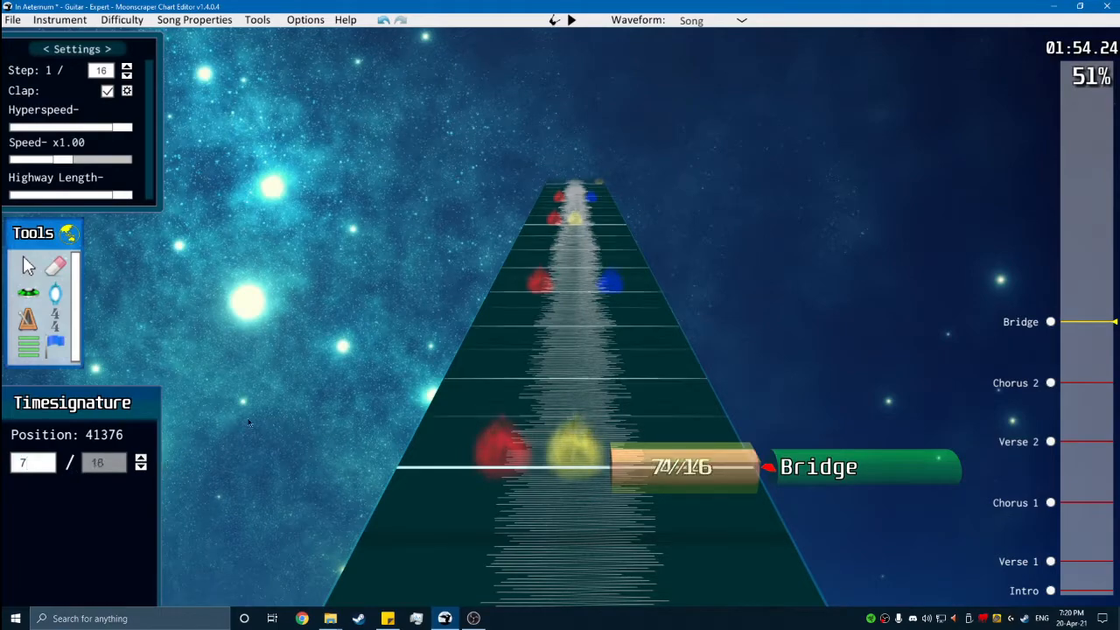
{"action": "left_click", "coordinate": [34, 273]}
{"action": "scroll", "coordinate": [579, 387], "scroll_direction": "up", "scroll_amount": 2}
{"action": "key", "text": "g"}
- Remove the 7/16 time signature at the Bridge start and place a 7/8 one at position 41376
{"action": "scroll", "coordinate": [579, 387], "scroll_direction": "up", "scroll_amount": 1}
{"action": "scroll", "coordinate": [621, 424], "scroll_direction": "down", "scroll_amount": 1}
{"action": "key", "text": "g"}
{"action": "left_click", "coordinate": [706, 493]}
{"action": "left_click", "coordinate": [74, 281]}
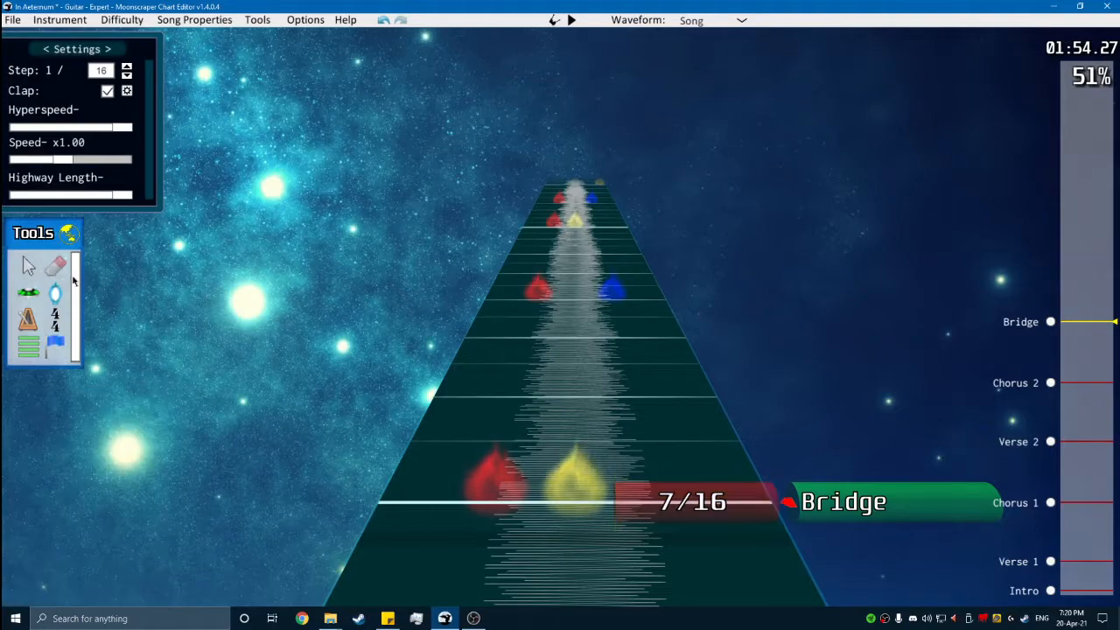
{"action": "left_click", "coordinate": [619, 491]}
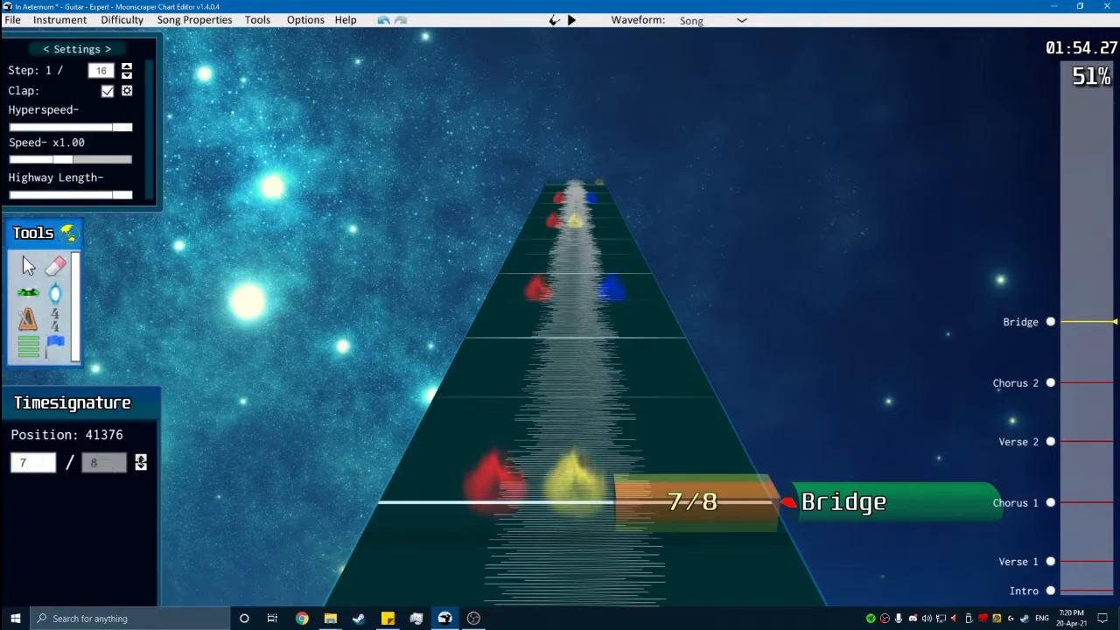
- Play back the Bridge from its start to check how the 7/8 barlines fit the music
{"action": "key", "text": "space"}
{"action": "key", "text": "space"}
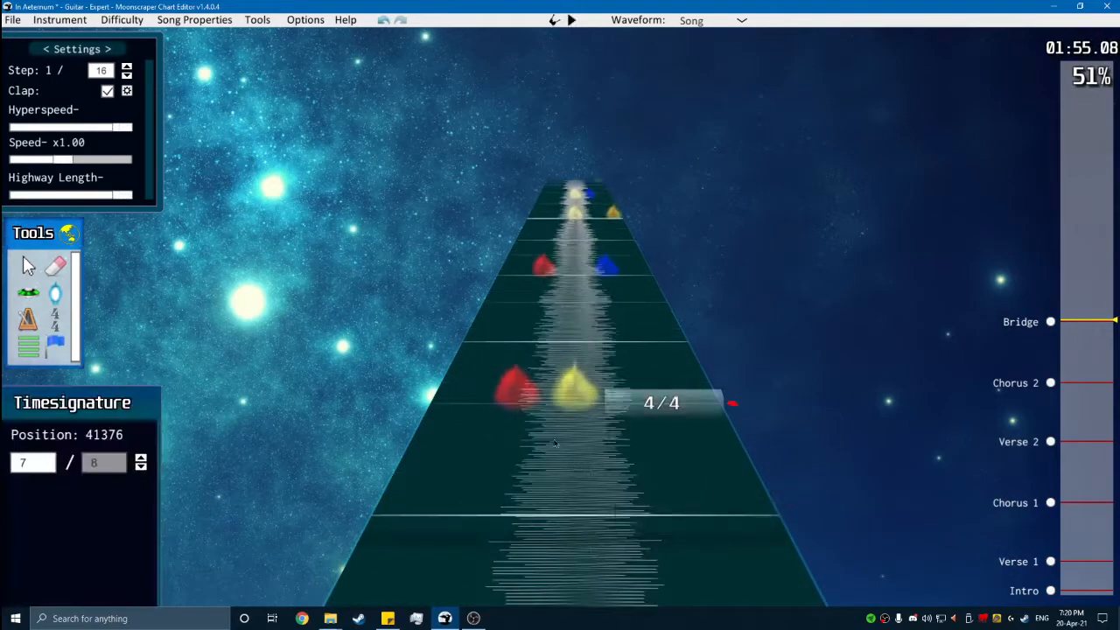
{"action": "scroll", "coordinate": [539, 405], "scroll_direction": "down", "scroll_amount": 5}
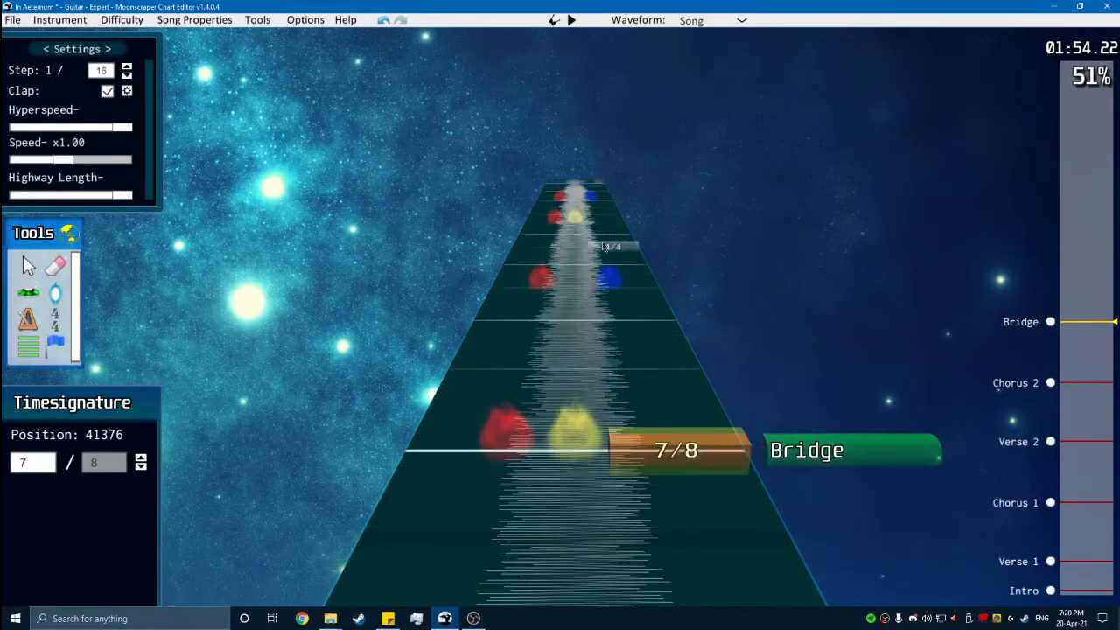
{"action": "key", "text": "space"}
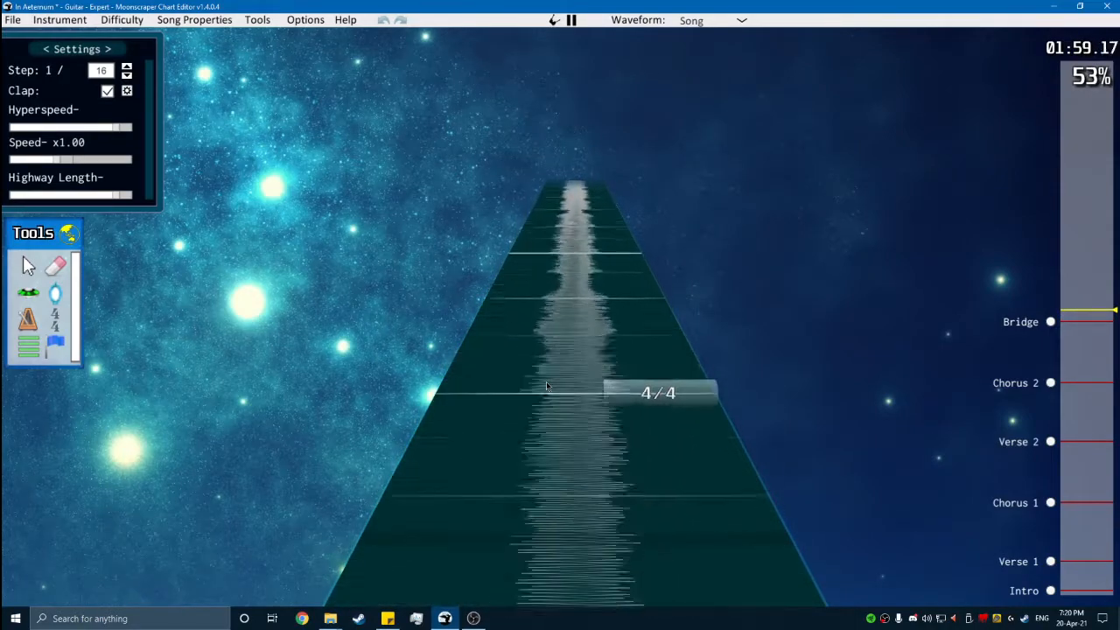
{"action": "key", "text": "space"}
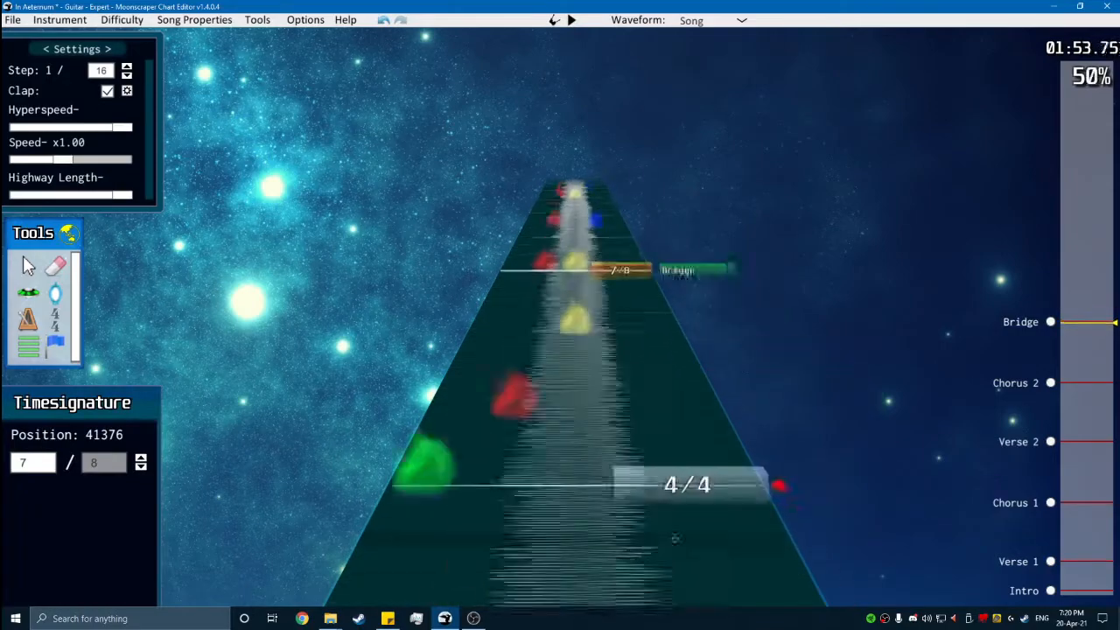
- Delete the 7/8 marker at the Bridge start, place a 7/16 time signature at position 41376 and play it back
{"action": "scroll", "coordinate": [616, 361], "scroll_direction": "up", "scroll_amount": 1}
{"action": "key", "text": "Delete"}
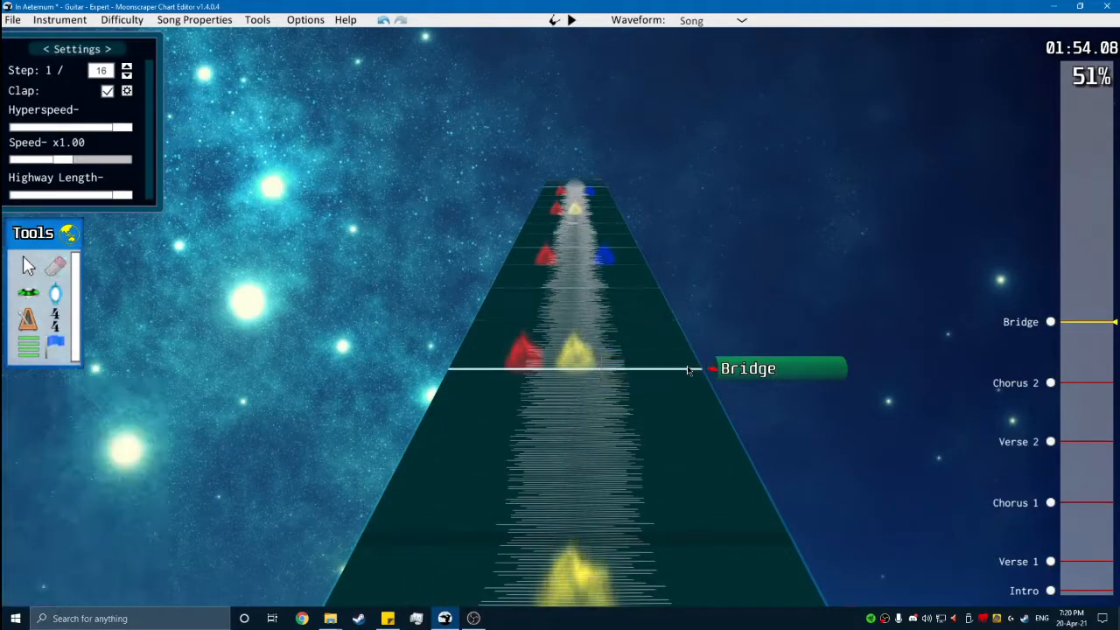
{"action": "left_click", "coordinate": [358, 381]}
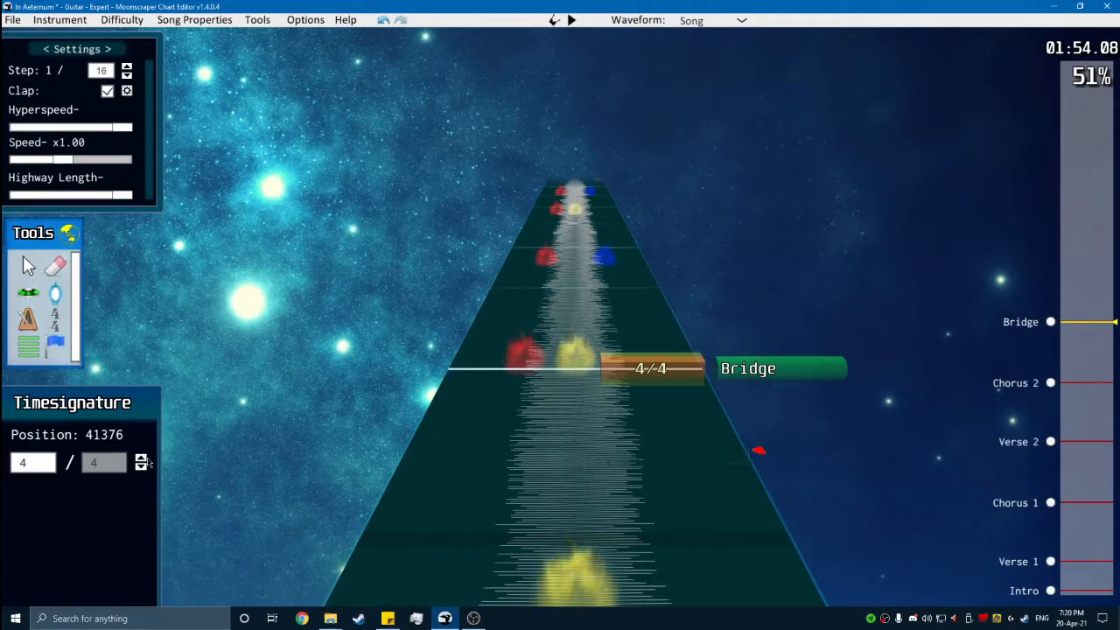
{"action": "scroll", "coordinate": [181, 459], "scroll_direction": "up", "scroll_amount": 1}
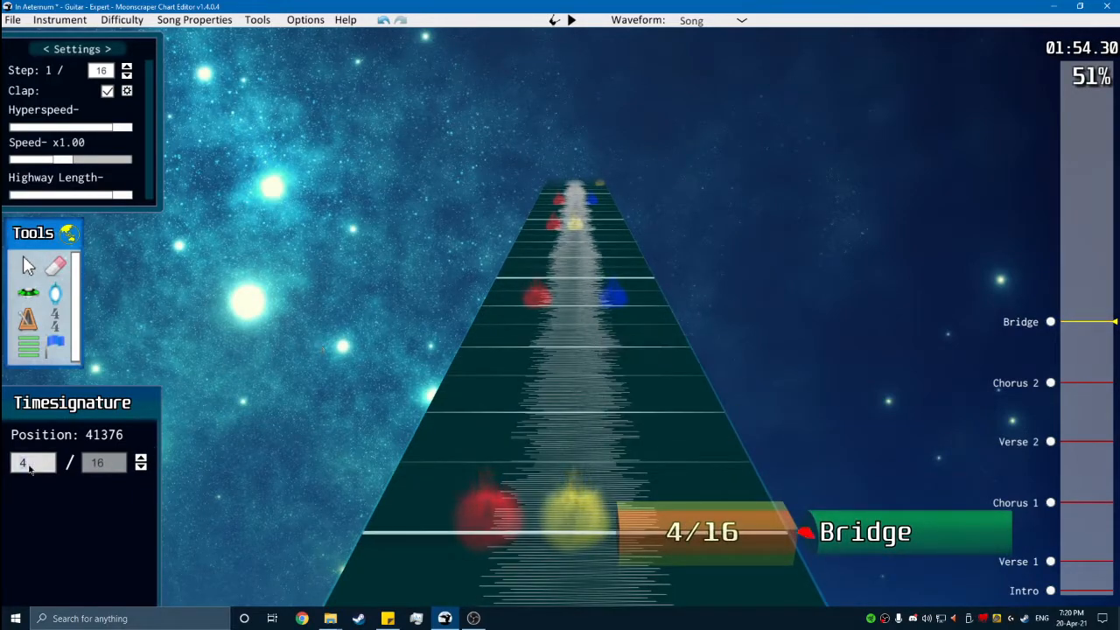
{"action": "left_click", "coordinate": [37, 276]}
{"action": "key", "text": "g"}
{"action": "scroll", "coordinate": [533, 352], "scroll_direction": "down", "scroll_amount": 1}
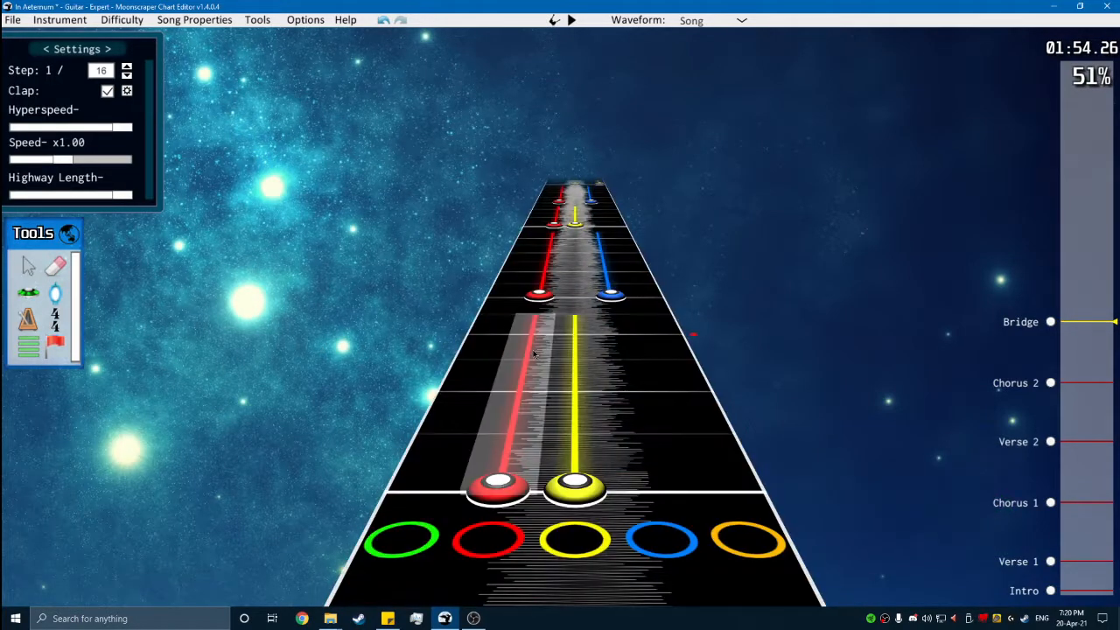
{"action": "key", "text": "space"}
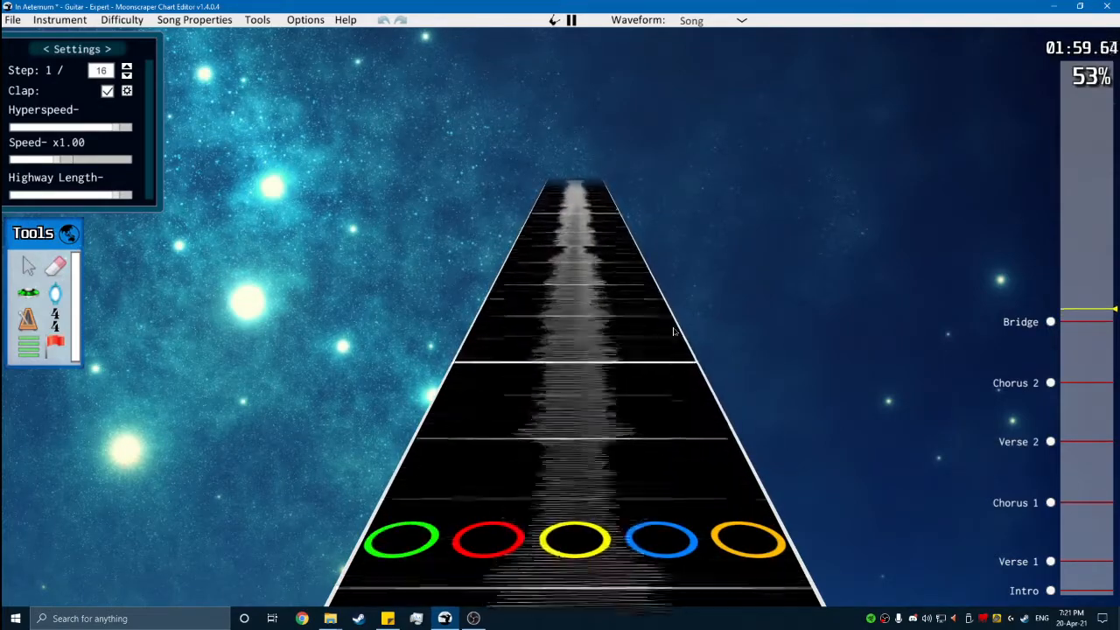
{"action": "key", "text": "space"}
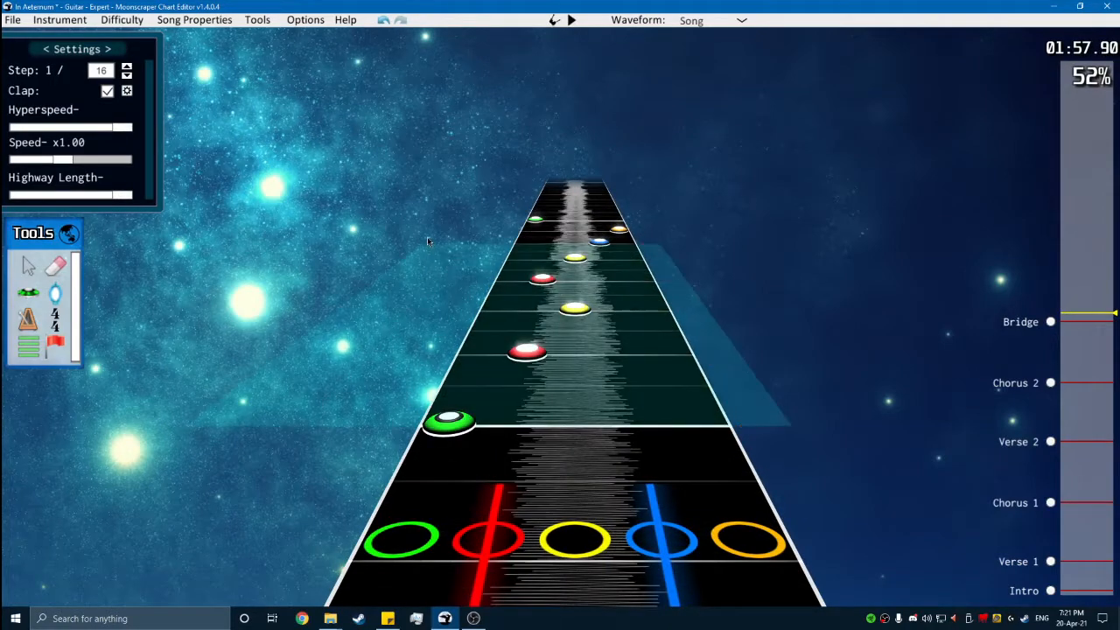
- Copy the full 7/16 measure of the green-to-orange run and paste it at the start of the next measure
{"action": "left_click_drag", "start_coordinate": [437, 219], "coordinate": [436, 219]}
{"action": "key", "text": "ctrl+c"}
{"action": "scroll", "coordinate": [625, 286], "scroll_direction": "up", "scroll_amount": 5}
{"action": "left_click", "coordinate": [596, 313]}
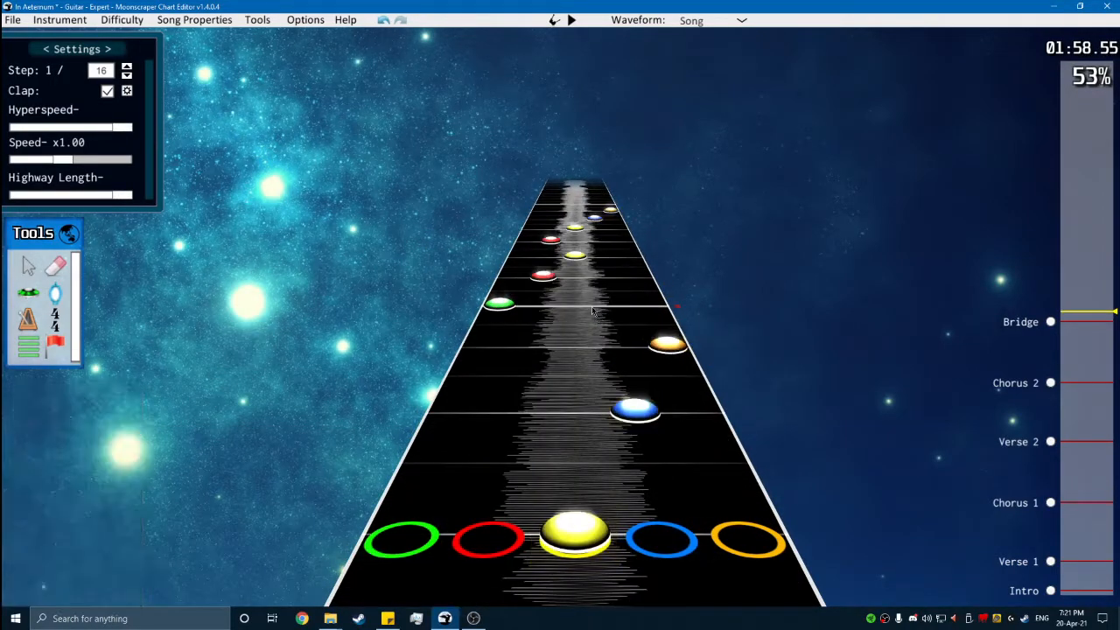
{"action": "key", "text": "ctrl+v"}
- Play back the original and pasted runs through to the end of the charted notes
{"action": "key", "text": "space"}
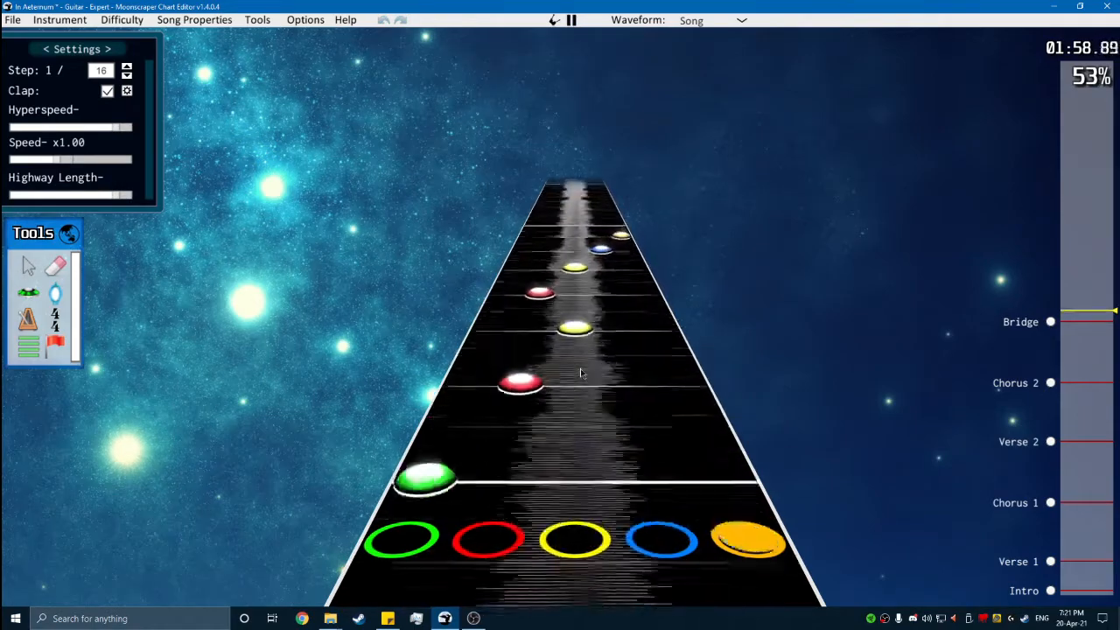
{"action": "key", "text": "space"}
{"action": "scroll", "coordinate": [647, 448], "scroll_direction": "down", "scroll_amount": 4}
{"action": "key", "text": "space"}
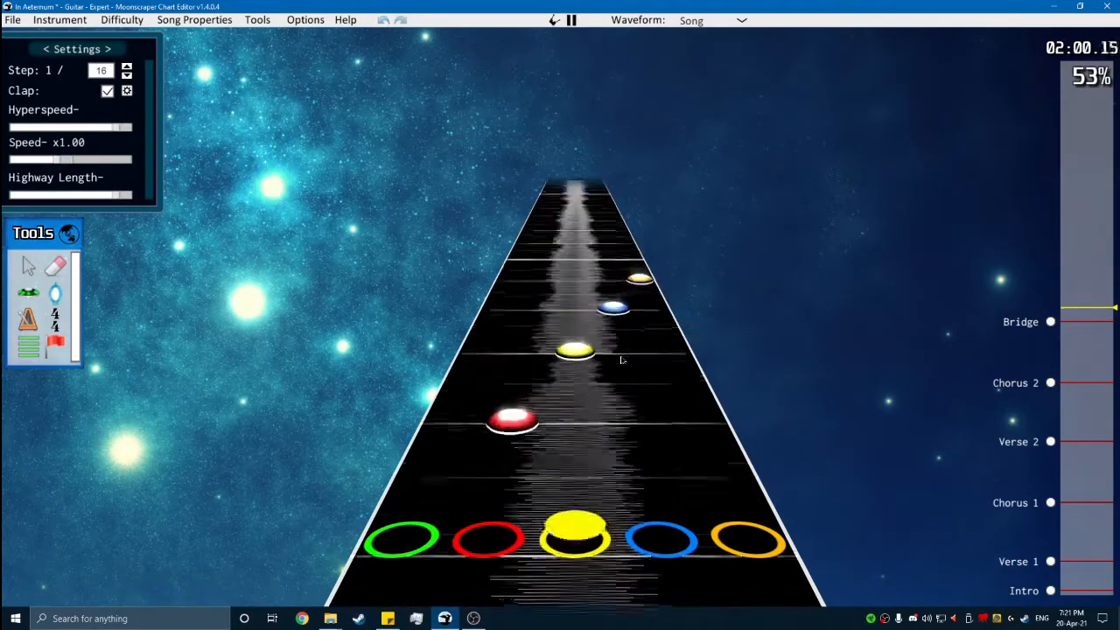
{"action": "key", "text": "space"}
{"action": "scroll", "coordinate": [650, 450], "scroll_direction": "down", "scroll_amount": 4}
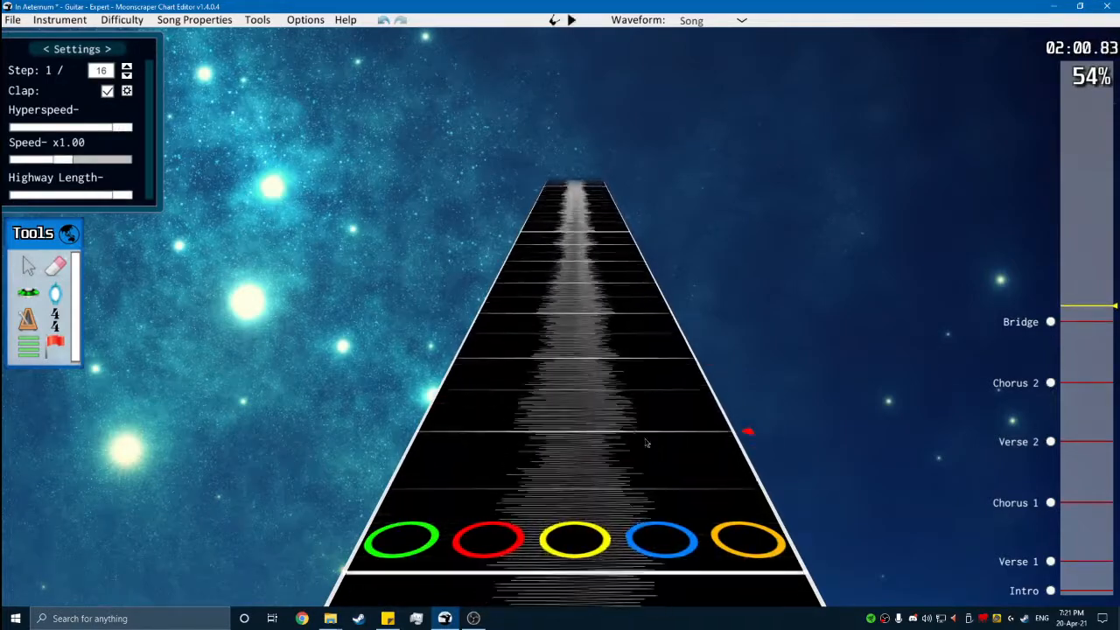
- Copy all the charted Bridge notes and paste them directly after the last run of the existing pass
{"action": "key", "text": "space"}
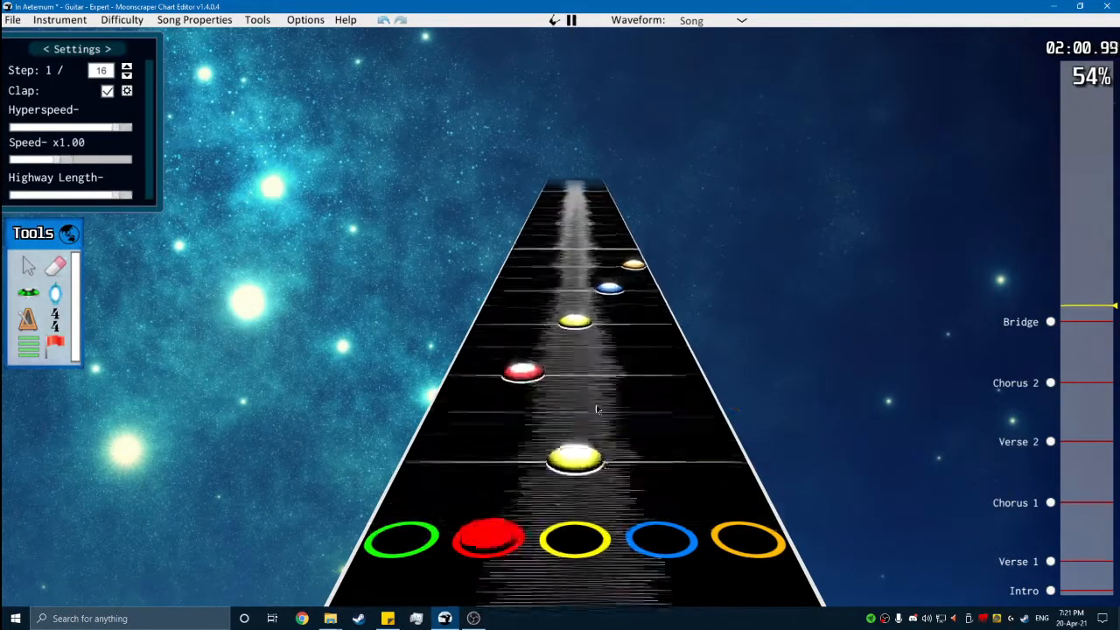
{"action": "left_click", "coordinate": [1051, 322]}
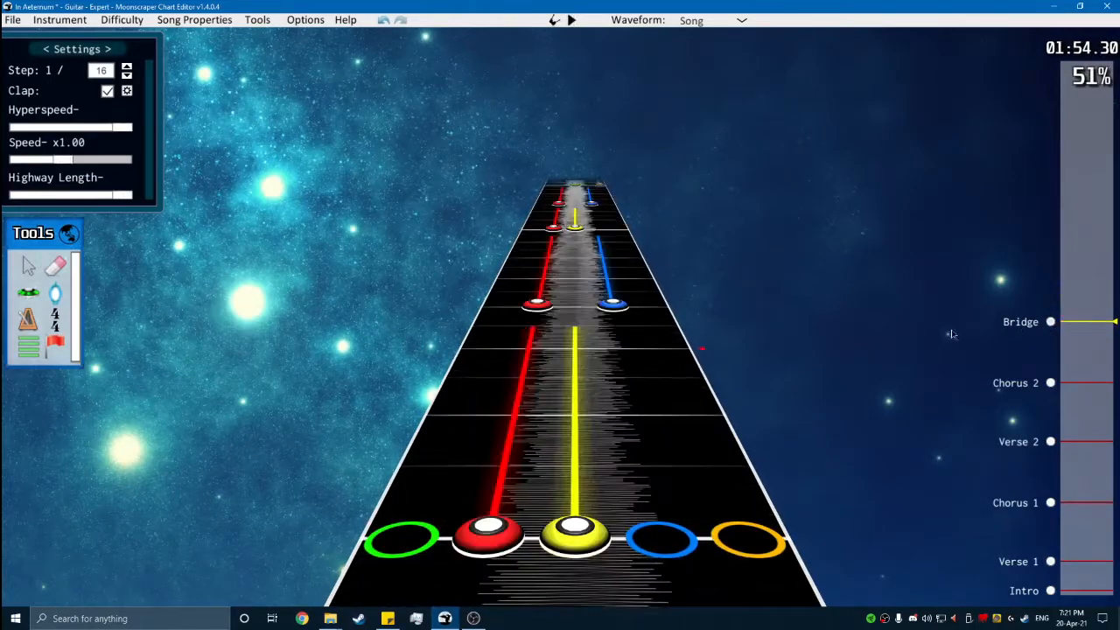
{"action": "left_click_drag", "start_coordinate": [815, 536], "coordinate": [283, 292]}
{"action": "key", "text": "End"}
{"action": "left_click", "coordinate": [1070, 309]}
{"action": "scroll", "coordinate": [788, 284], "scroll_direction": "up", "scroll_amount": 3}
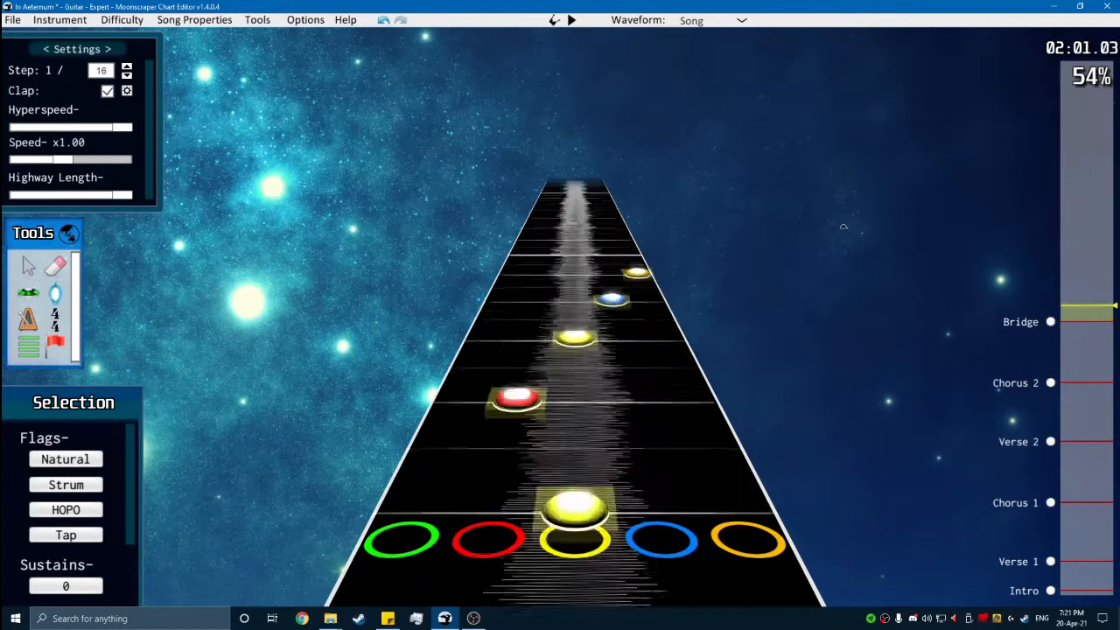
{"action": "left_click", "coordinate": [727, 276]}
{"action": "scroll", "coordinate": [721, 282], "scroll_direction": "down", "scroll_amount": 4}
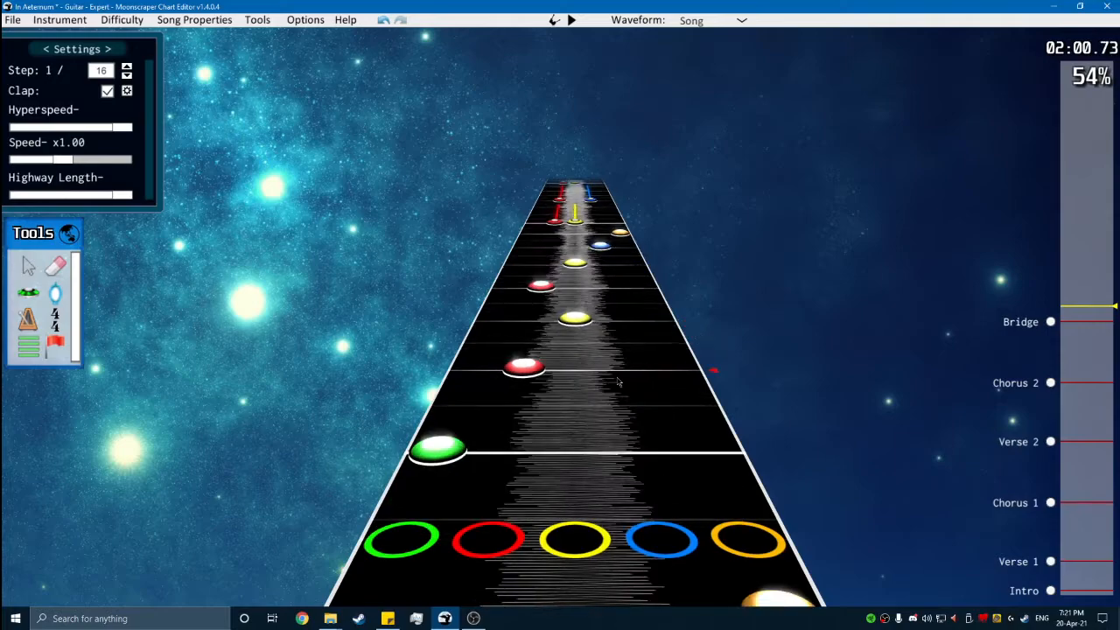
{"action": "scroll", "coordinate": [647, 385], "scroll_direction": "up", "scroll_amount": 1}
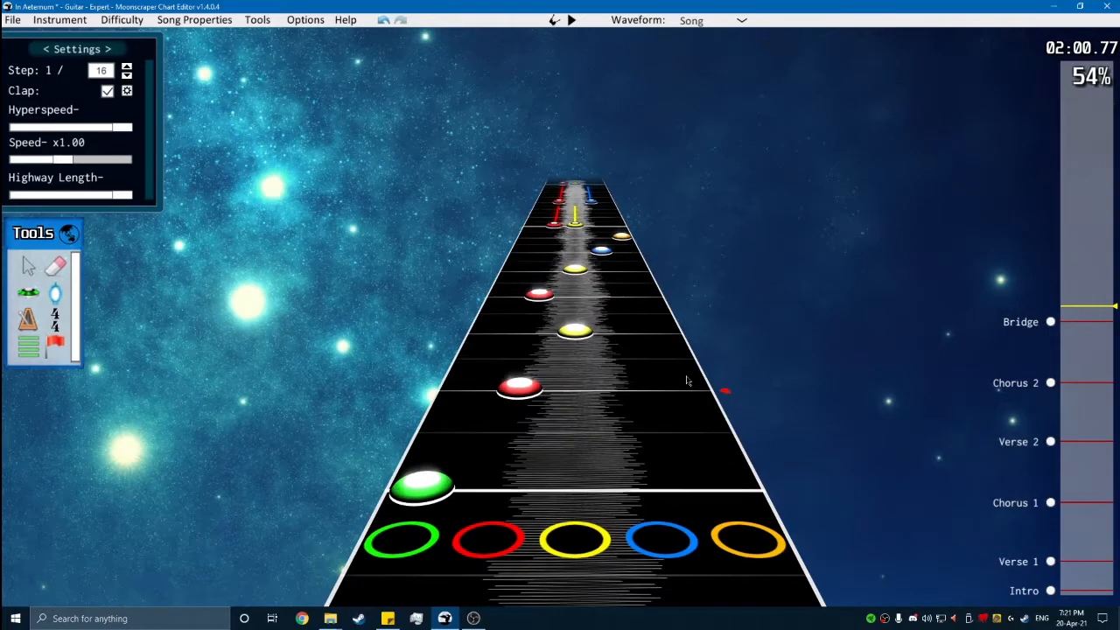
- Play back the pasted Bridge notes, replaying the closing runs to compare them with the music
{"action": "key", "text": "space"}
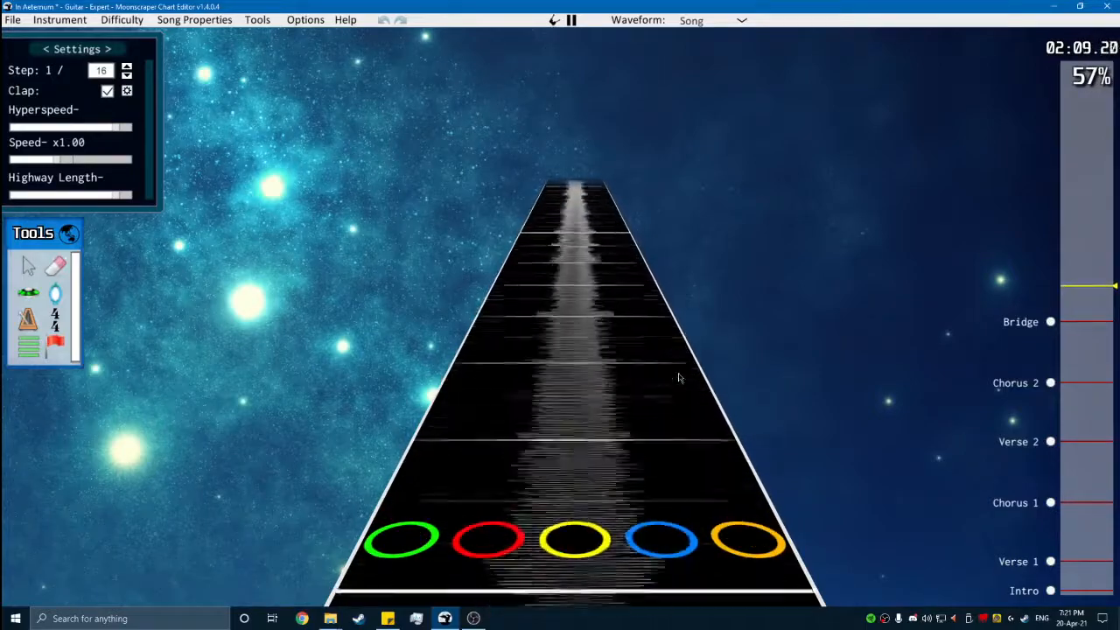
{"action": "key", "text": "space"}
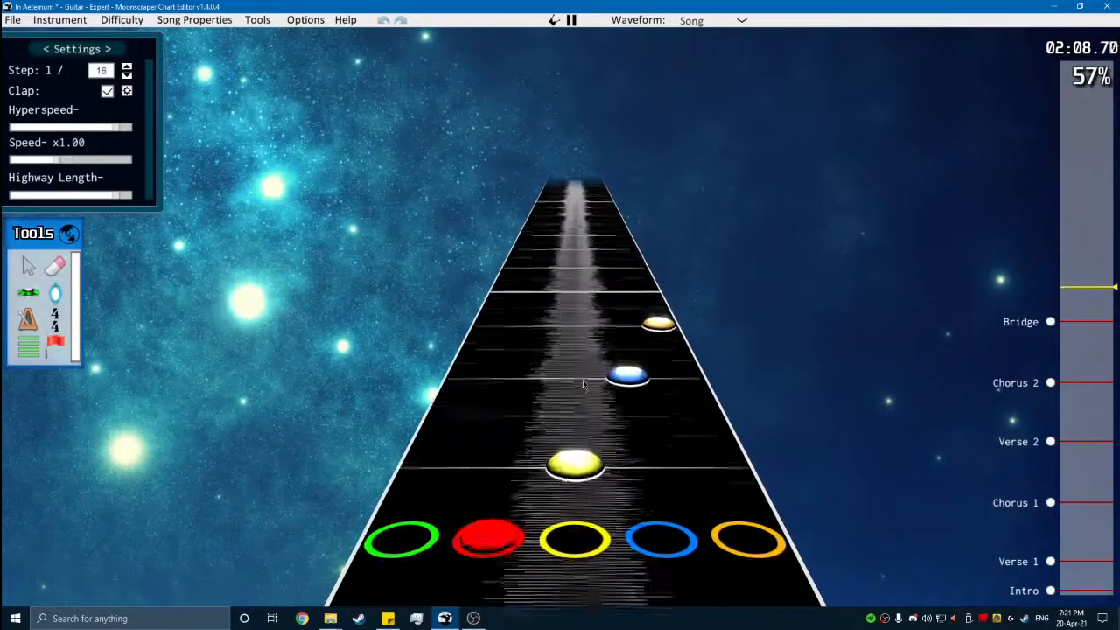
{"action": "key", "text": "space"}
{"action": "key", "text": "space"}
{"action": "scroll", "coordinate": [606, 426], "scroll_direction": "down", "scroll_amount": 8}
{"action": "key", "text": "space"}
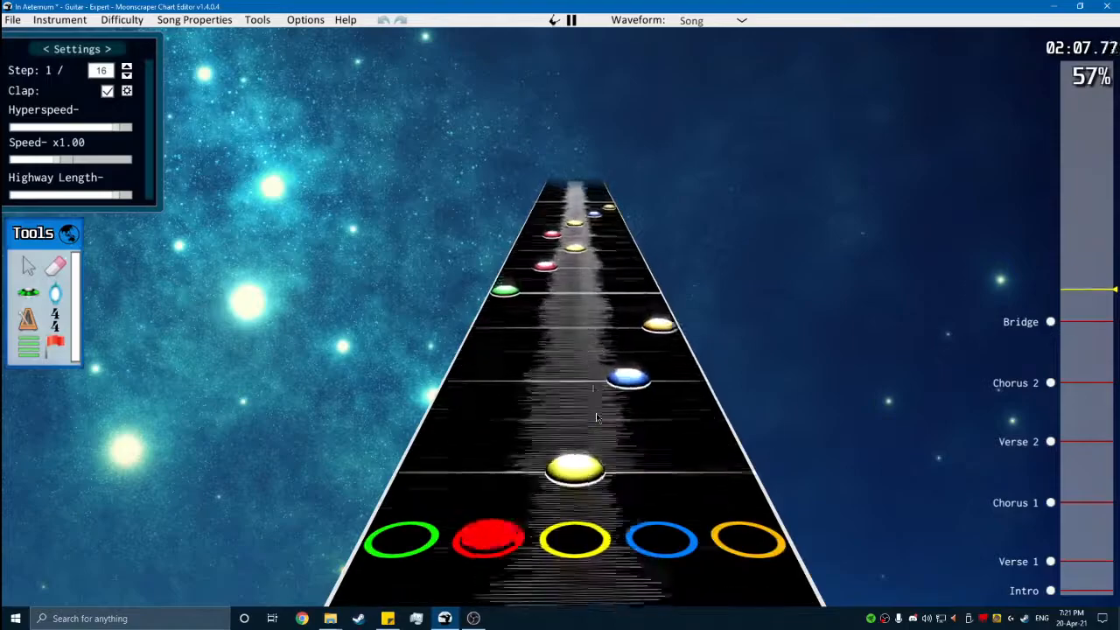
- Shift the last four notes of the pasted pass down one fret, to green, red, yellow and blue, and play them back
{"action": "key", "text": "space"}
{"action": "scroll", "coordinate": [715, 431], "scroll_direction": "up", "scroll_amount": 3}
{"action": "left_click_drag", "start_coordinate": [695, 395], "coordinate": [475, 227]}
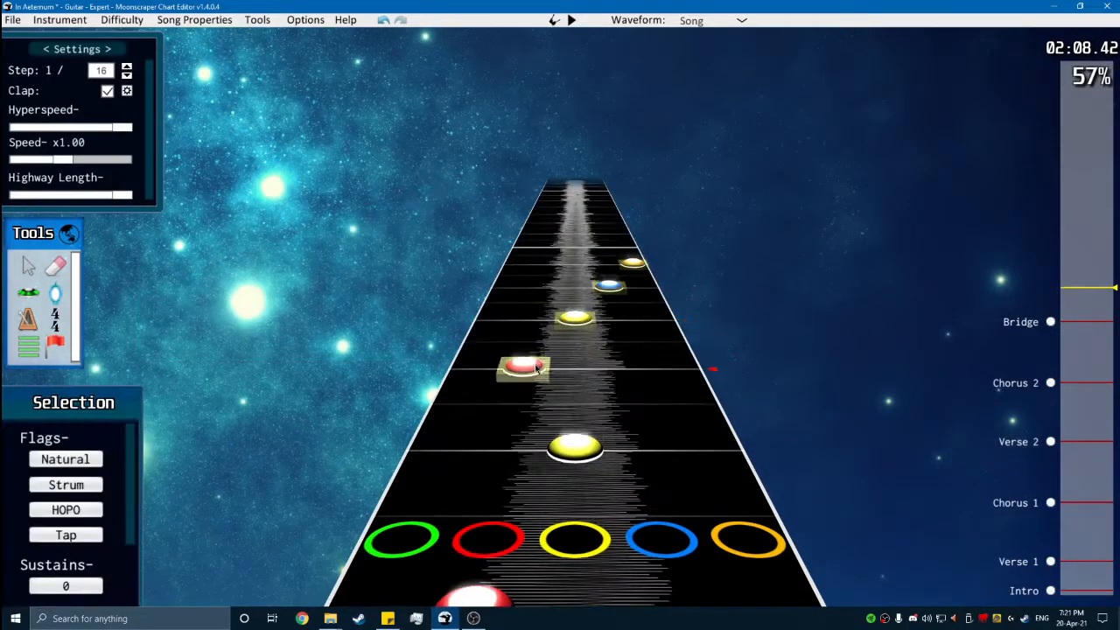
{"action": "left_click_drag", "start_coordinate": [537, 368], "coordinate": [487, 369]}
{"action": "scroll", "coordinate": [560, 374], "scroll_direction": "down", "scroll_amount": 2}
{"action": "key", "text": "space"}
{"action": "key", "text": "space"}
{"action": "key", "text": "space"}
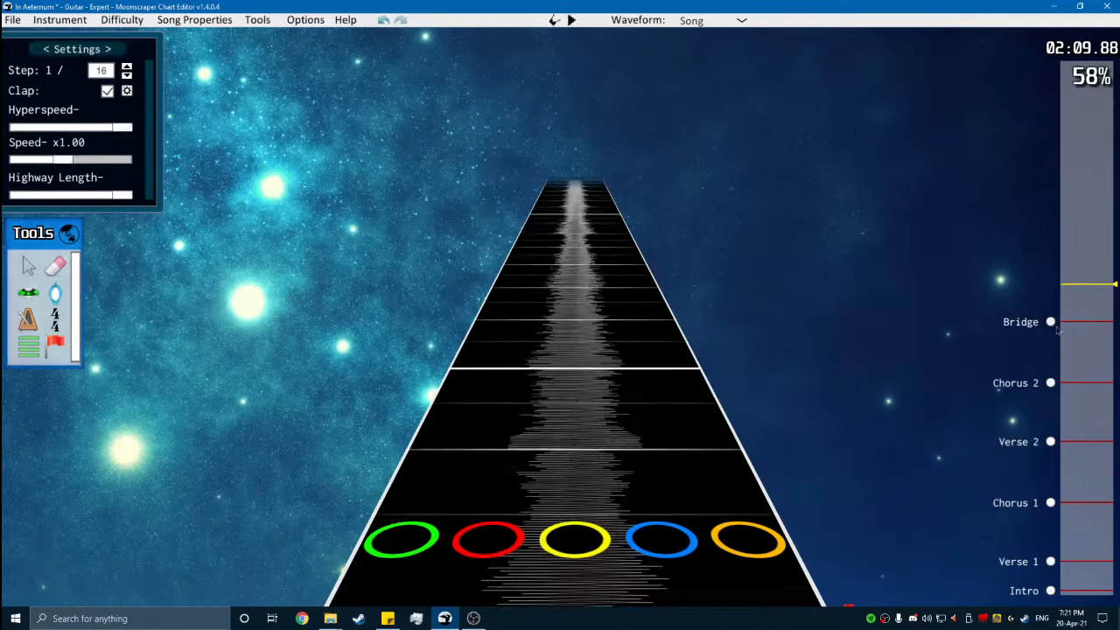
- Play back the Bridge from its start through the first pass of runs
{"action": "left_click", "coordinate": [1057, 328]}
{"action": "key", "text": "space"}
{"action": "key", "text": "space"}
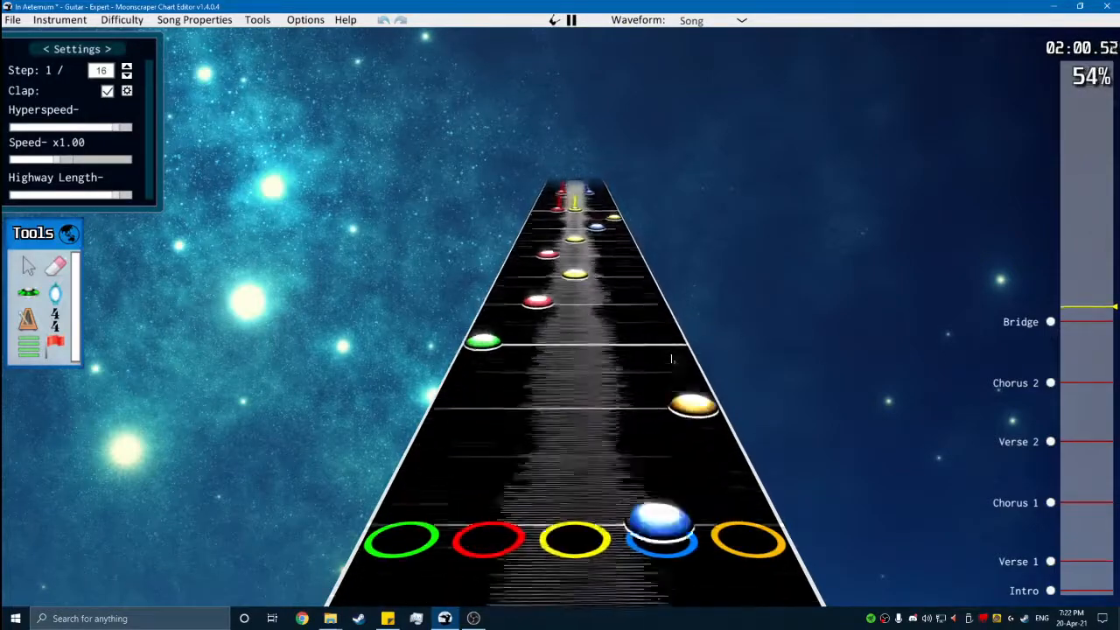
{"action": "key", "text": "space"}
{"action": "scroll", "coordinate": [662, 412], "scroll_direction": "down", "scroll_amount": 8}
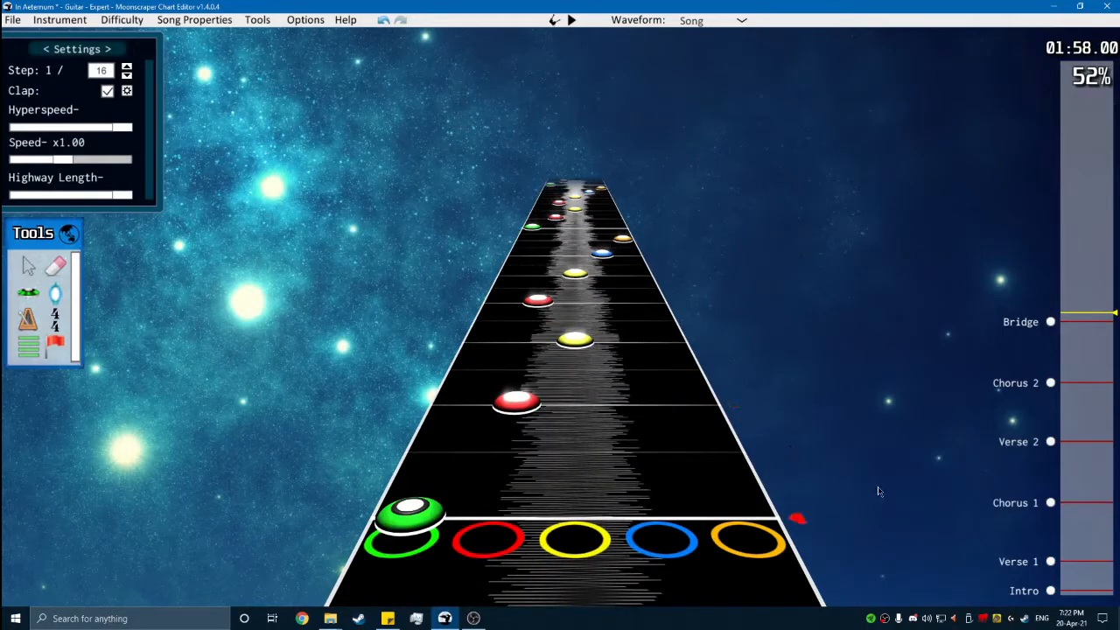
{"action": "scroll", "coordinate": [855, 485], "scroll_direction": "down", "scroll_amount": 1}
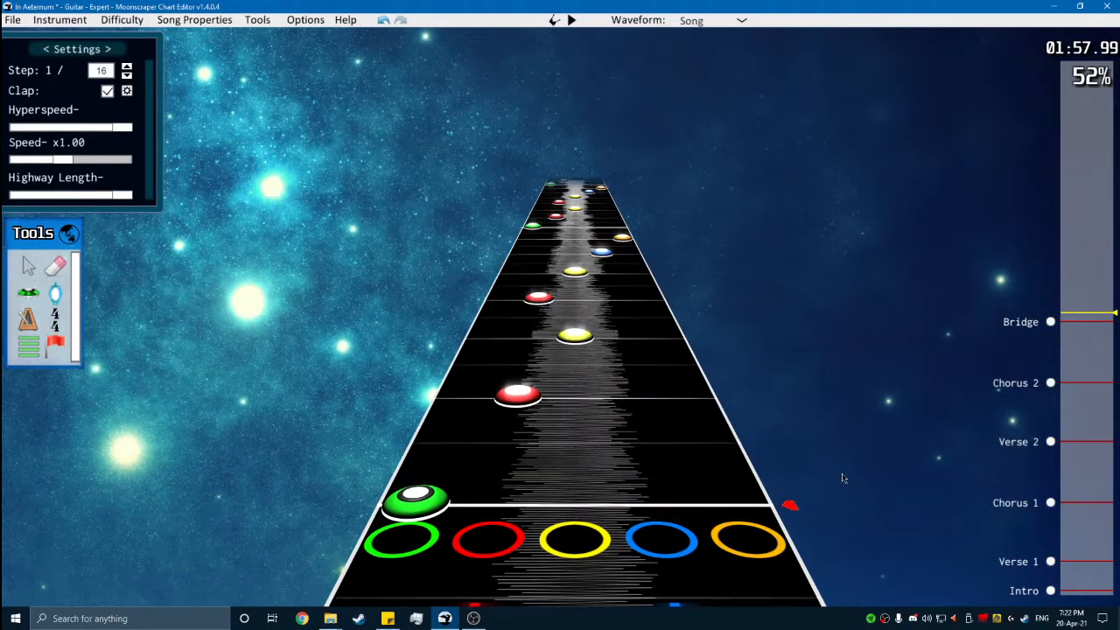
- Shift the last four notes of the first pass's second run down to green, red, yellow and blue, and play them back
{"action": "scroll", "coordinate": [836, 371], "scroll_direction": "up", "scroll_amount": 4}
{"action": "left_click_drag", "start_coordinate": [499, 245], "coordinate": [495, 239]}
{"action": "left_click_drag", "start_coordinate": [535, 317], "coordinate": [497, 319]}
{"action": "scroll", "coordinate": [609, 385], "scroll_direction": "down", "scroll_amount": 5}
{"action": "key", "text": "space"}
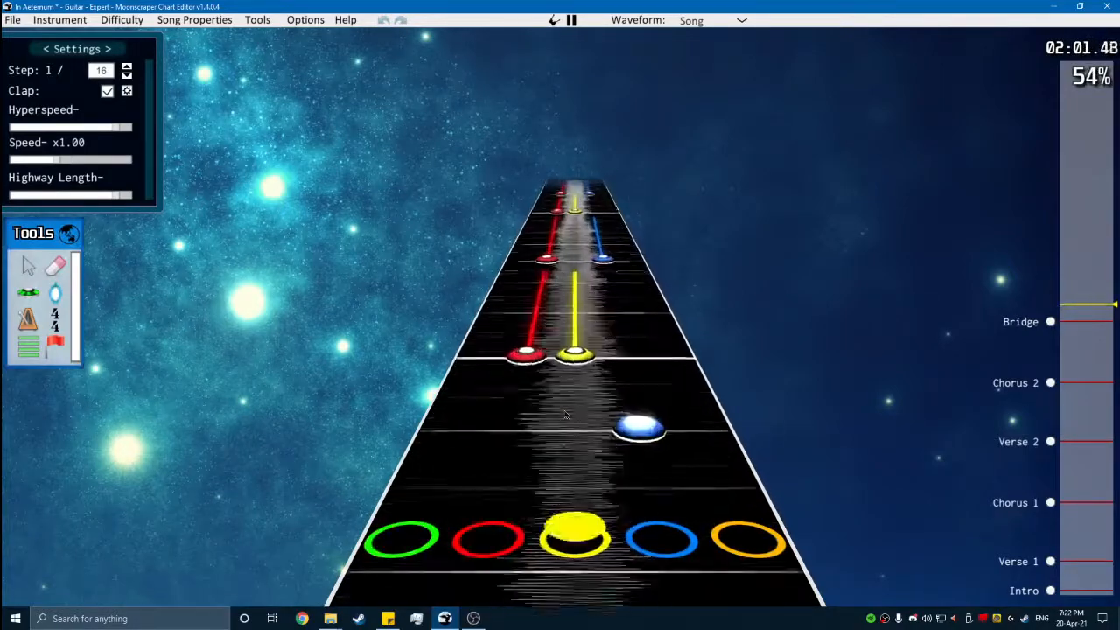
{"action": "key", "text": "space"}
- Play the Bridge runs through to the end of the charted notes to check both adjusted endings
{"action": "scroll", "coordinate": [574, 464], "scroll_direction": "down", "scroll_amount": 14}
{"action": "scroll", "coordinate": [478, 331], "scroll_direction": "up", "scroll_amount": 3}
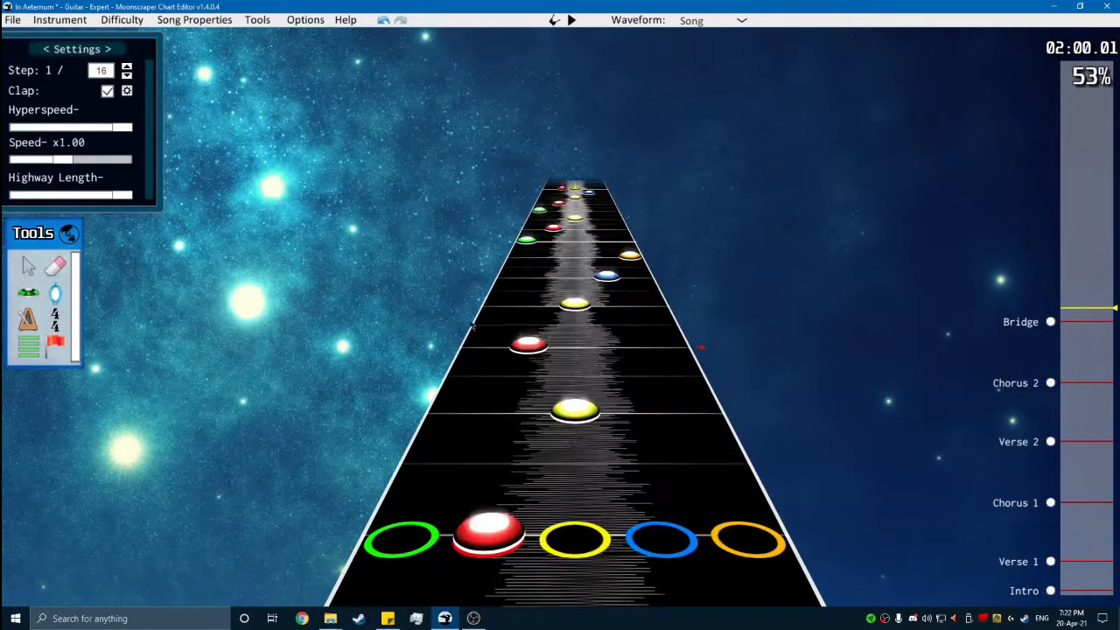
{"action": "scroll", "coordinate": [517, 293], "scroll_direction": "up", "scroll_amount": 6}
{"action": "scroll", "coordinate": [556, 348], "scroll_direction": "down", "scroll_amount": 1}
{"action": "key", "text": "space"}
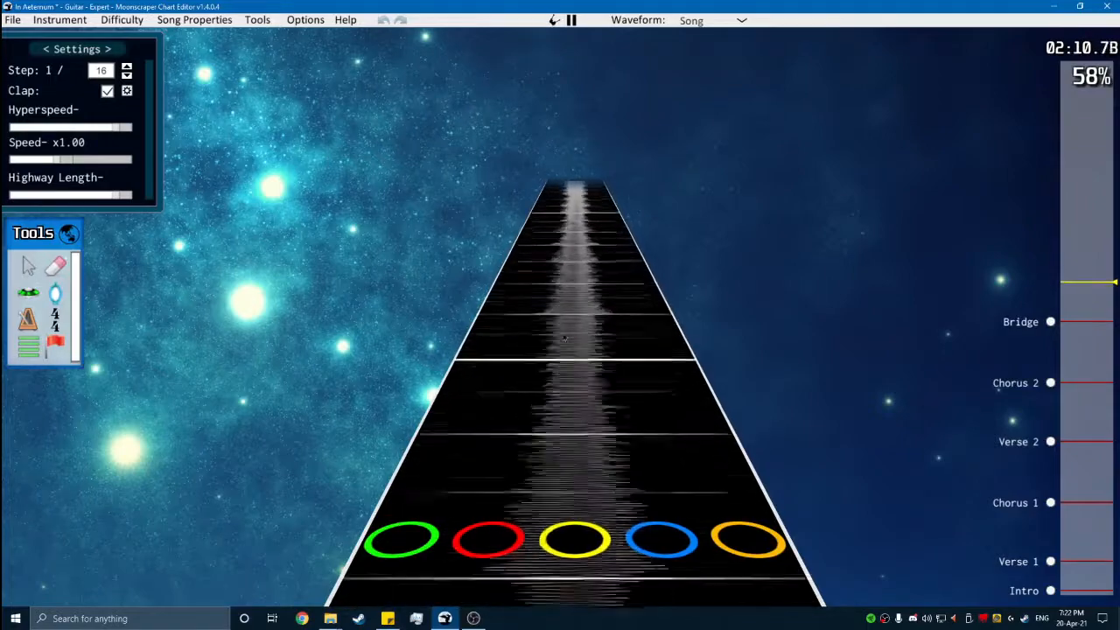
{"action": "key", "text": "space"}
- Add a "Bridge B" section at position 46752 and rename the Bridge section to "Bridge A"
{"action": "scroll", "coordinate": [565, 342], "scroll_direction": "down", "scroll_amount": 6}
{"action": "scroll", "coordinate": [426, 324], "scroll_direction": "up", "scroll_amount": 2}
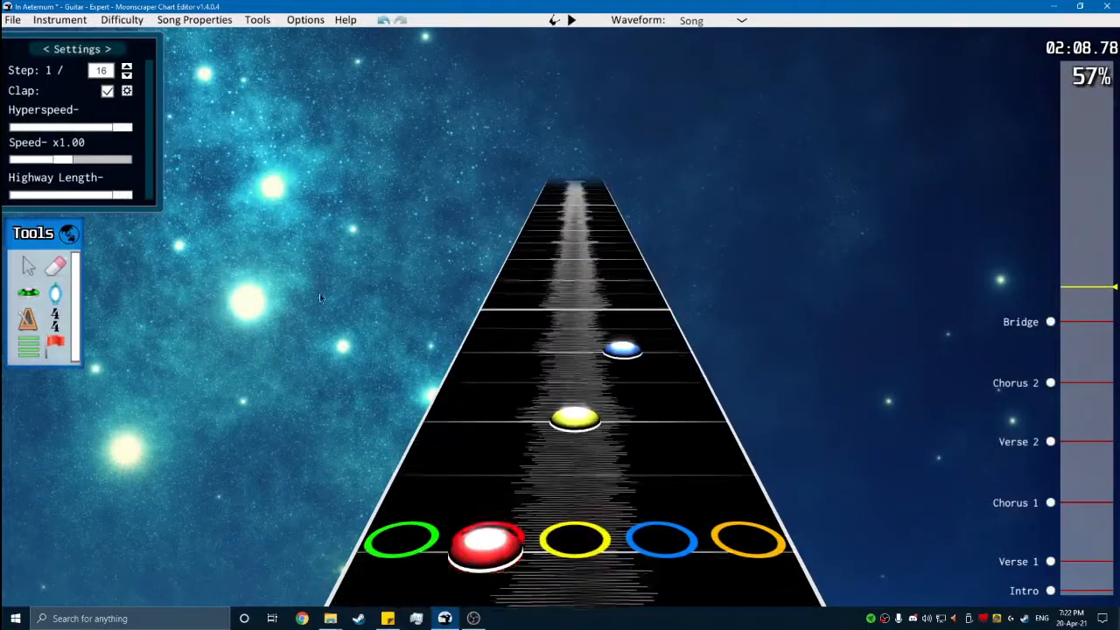
{"action": "left_click", "coordinate": [37, 351]}
{"action": "left_click", "coordinate": [337, 437]}
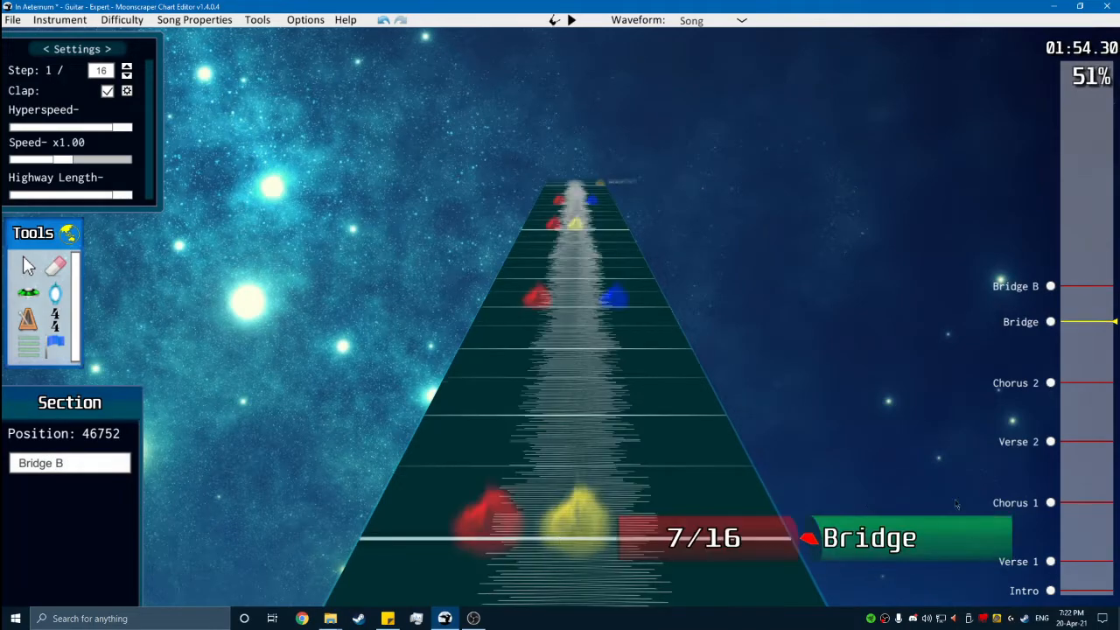
{"action": "left_click", "coordinate": [32, 275]}
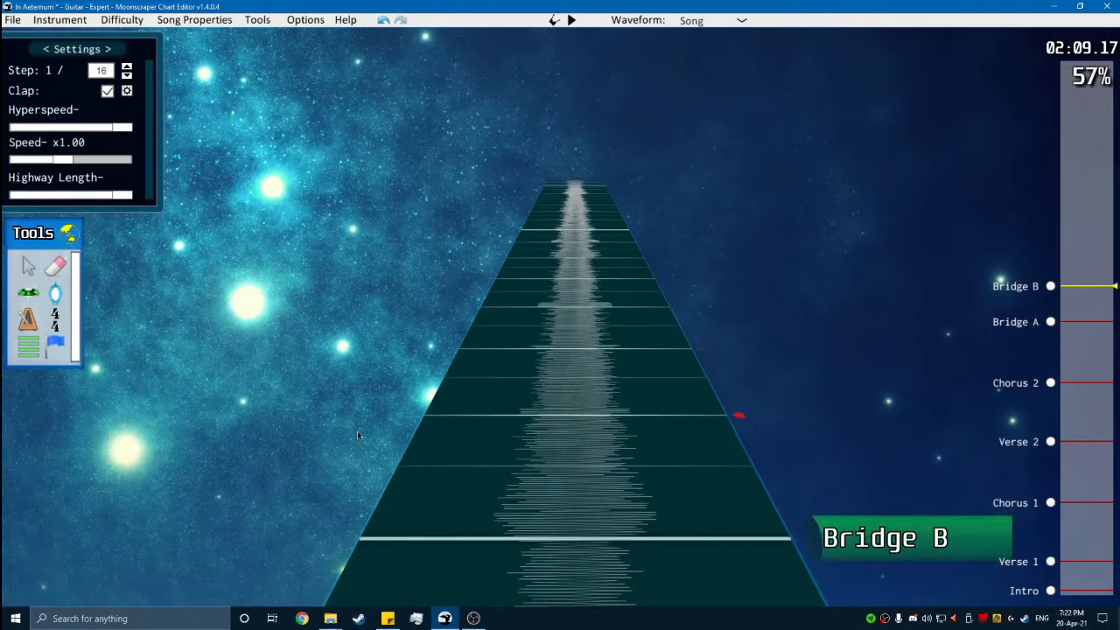
{"action": "key", "text": "g"}
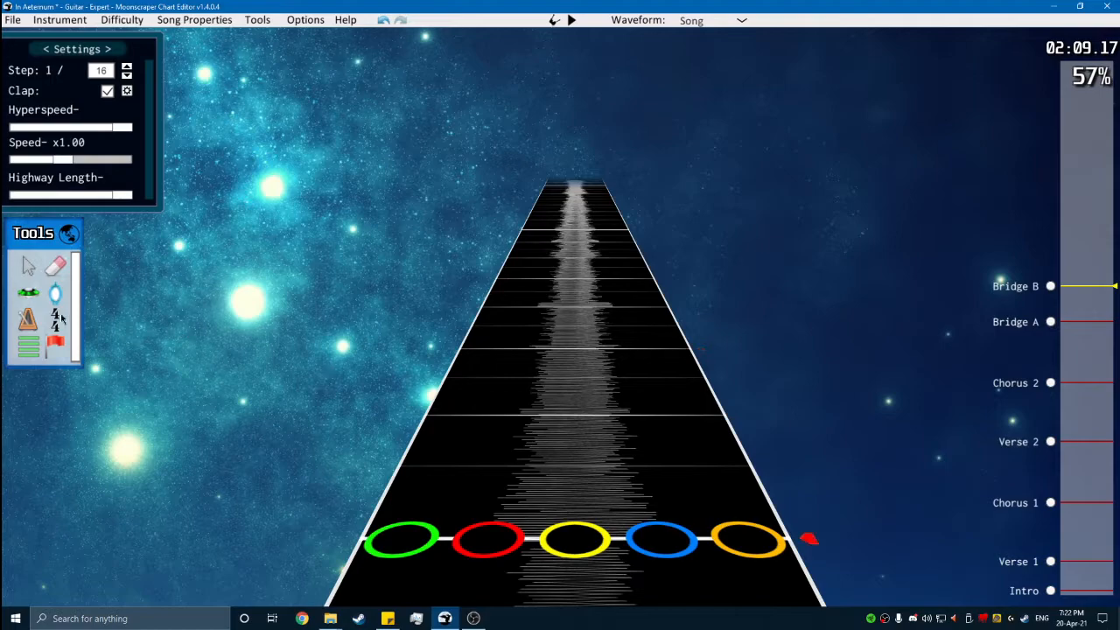
- Place a 3/4 time signature at the start of Bridge B, position 46752
{"action": "key", "text": "space"}
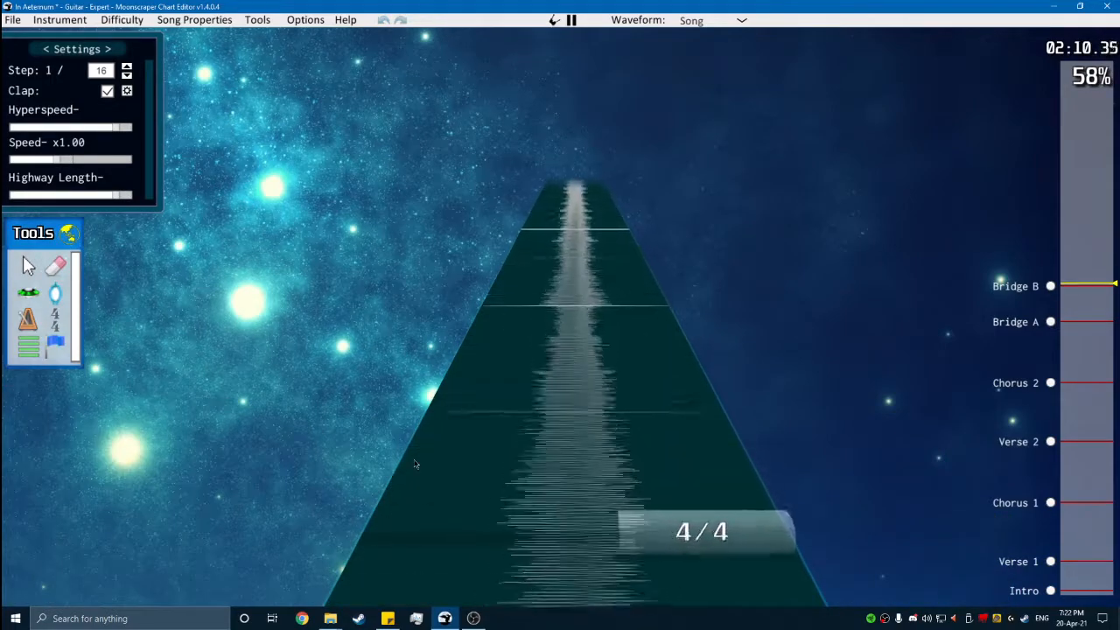
{"action": "key", "text": "space"}
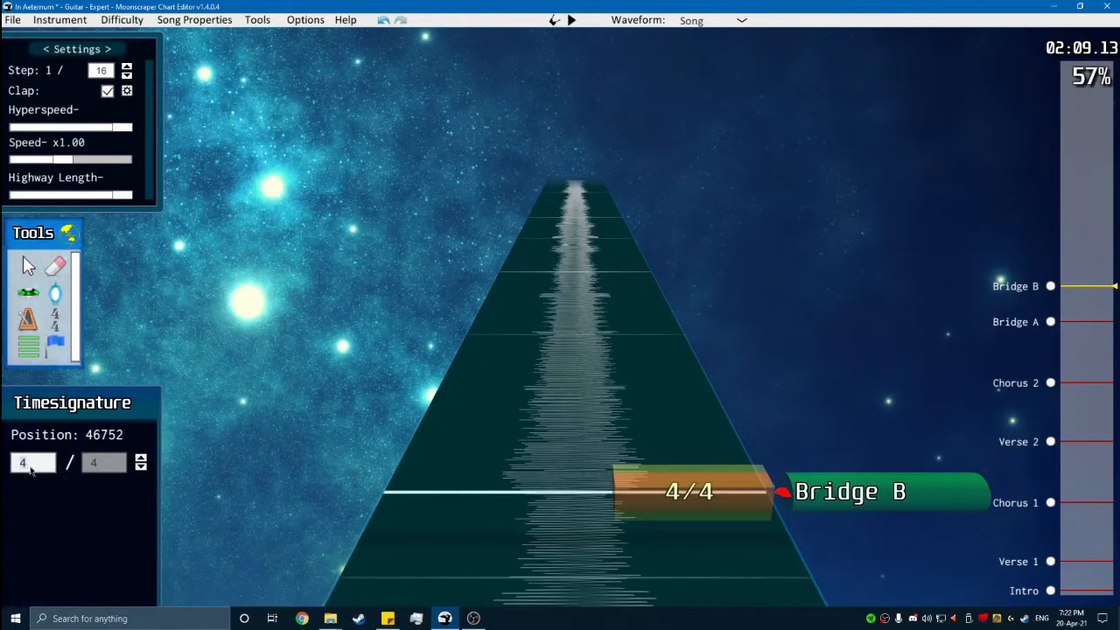
{"action": "key", "text": "Return"}
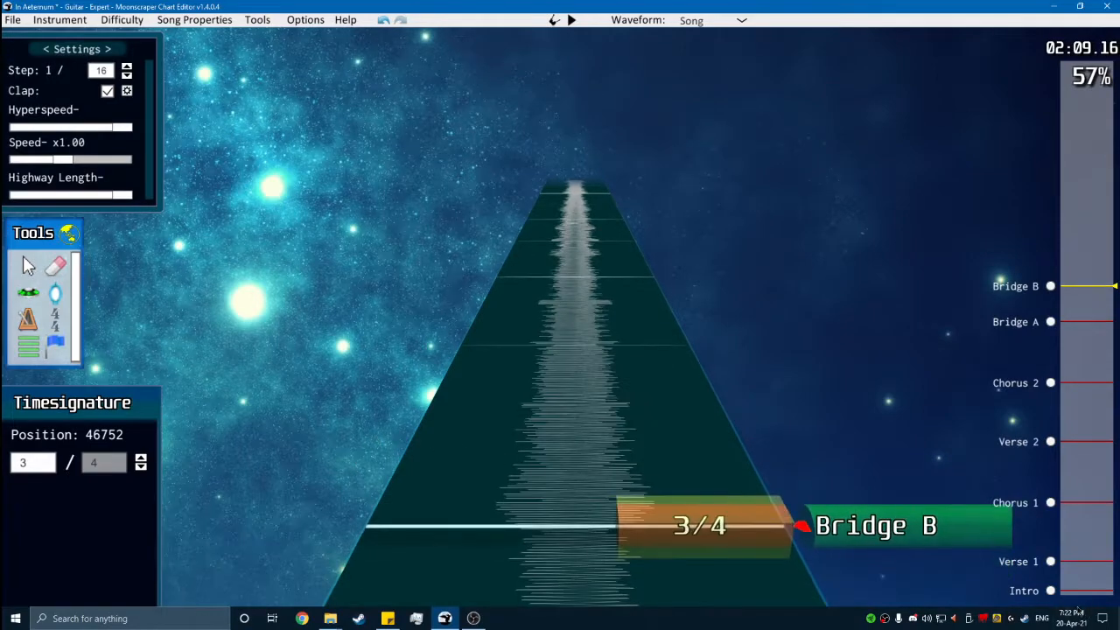
- Play back Bridge B from its start to check how the 3/4 barlines fit the music
{"action": "left_click", "coordinate": [1050, 591]}
{"action": "key", "text": "space"}
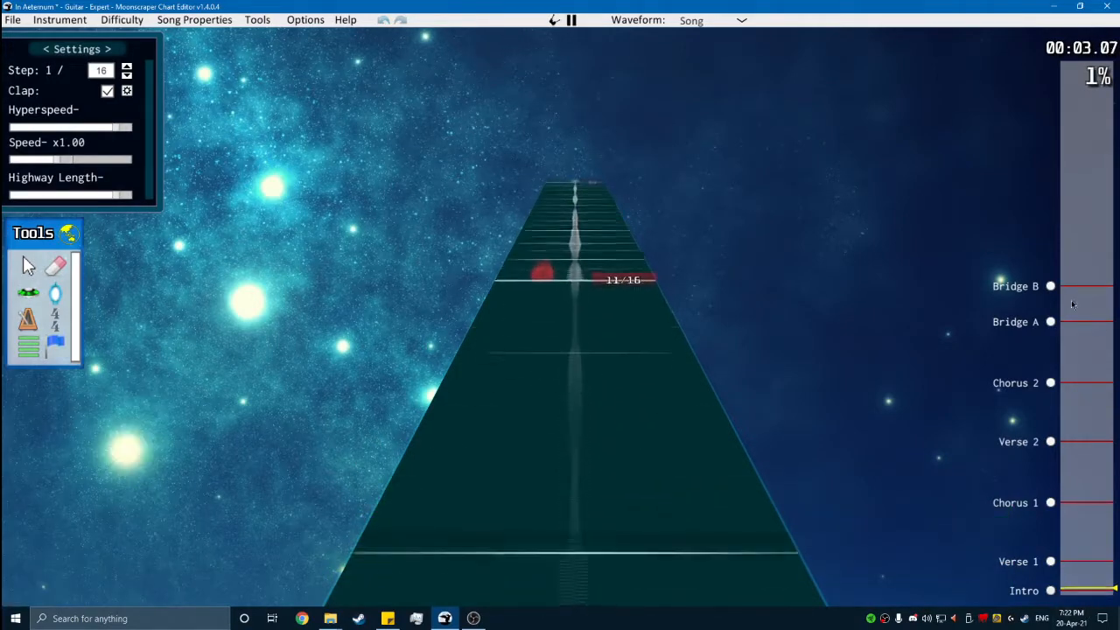
{"action": "left_click", "coordinate": [1051, 286]}
{"action": "key", "text": "space"}
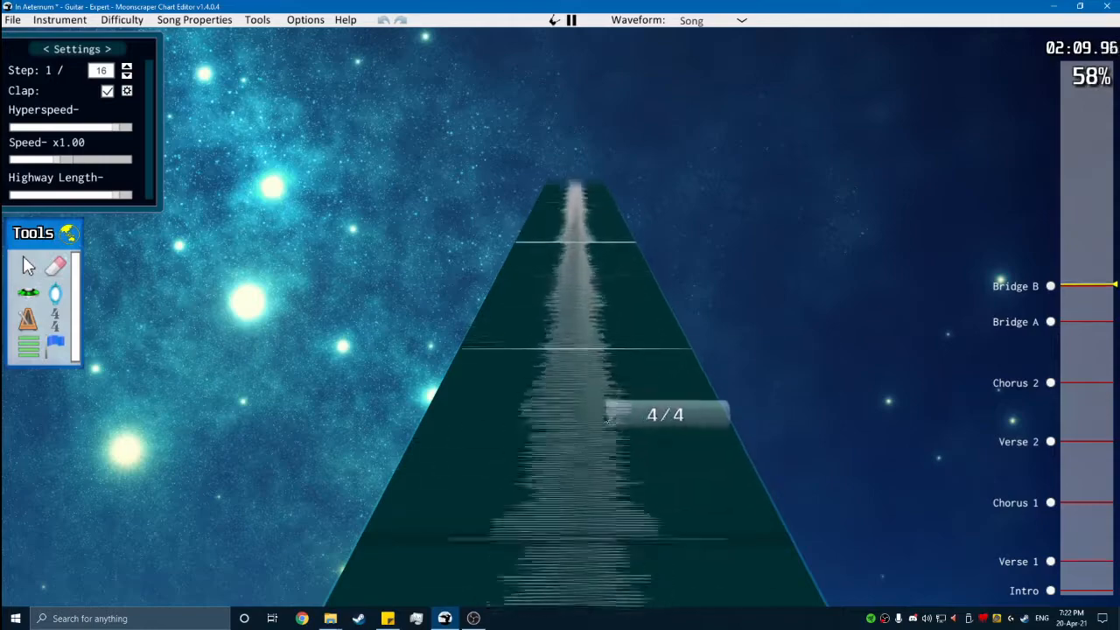
{"action": "key", "text": "space"}
{"action": "scroll", "coordinate": [619, 386], "scroll_direction": "down", "scroll_amount": 2}
{"action": "key", "text": "space"}
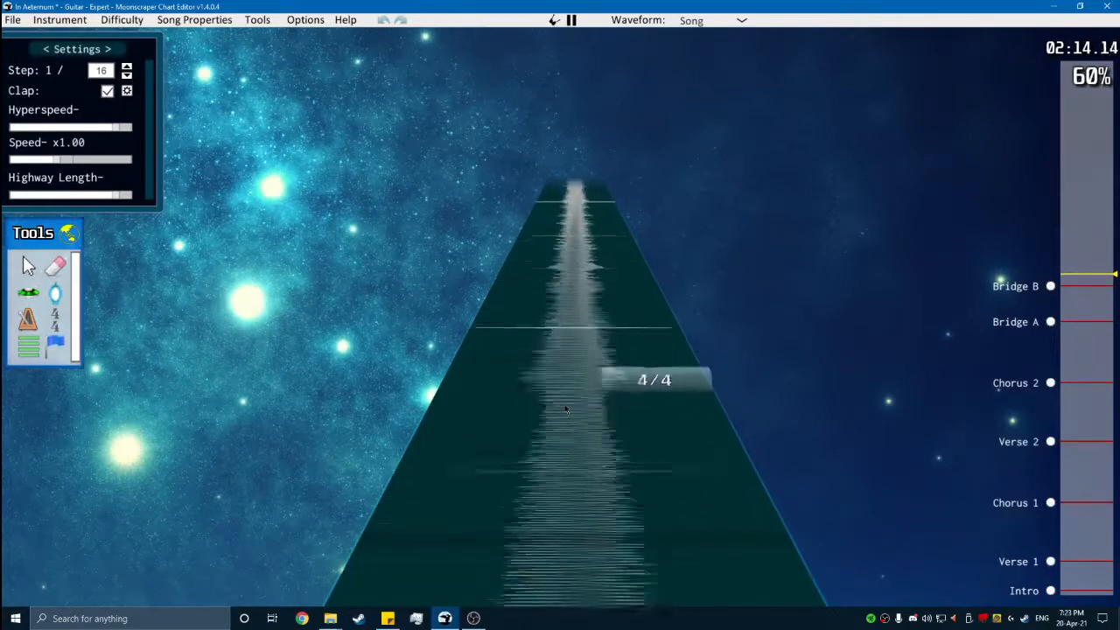
{"action": "key", "text": "space"}
{"action": "scroll", "coordinate": [1032, 313], "scroll_direction": "down", "scroll_amount": 1}
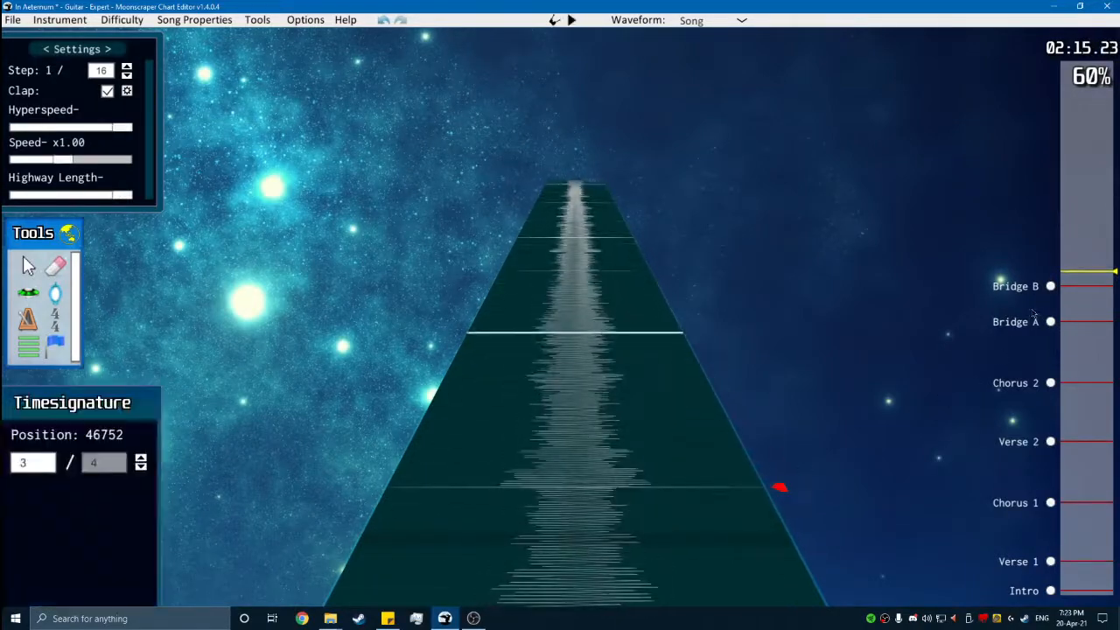
- Chart a sustained green note at the start of Bridge B, position 46752, and a sustained red note one measure further on
{"action": "left_click", "coordinate": [1050, 286]}
{"action": "scroll", "coordinate": [542, 357], "scroll_direction": "down", "scroll_amount": 1}
{"action": "left_click", "coordinate": [69, 233]}
{"action": "left_click", "coordinate": [28, 294]}
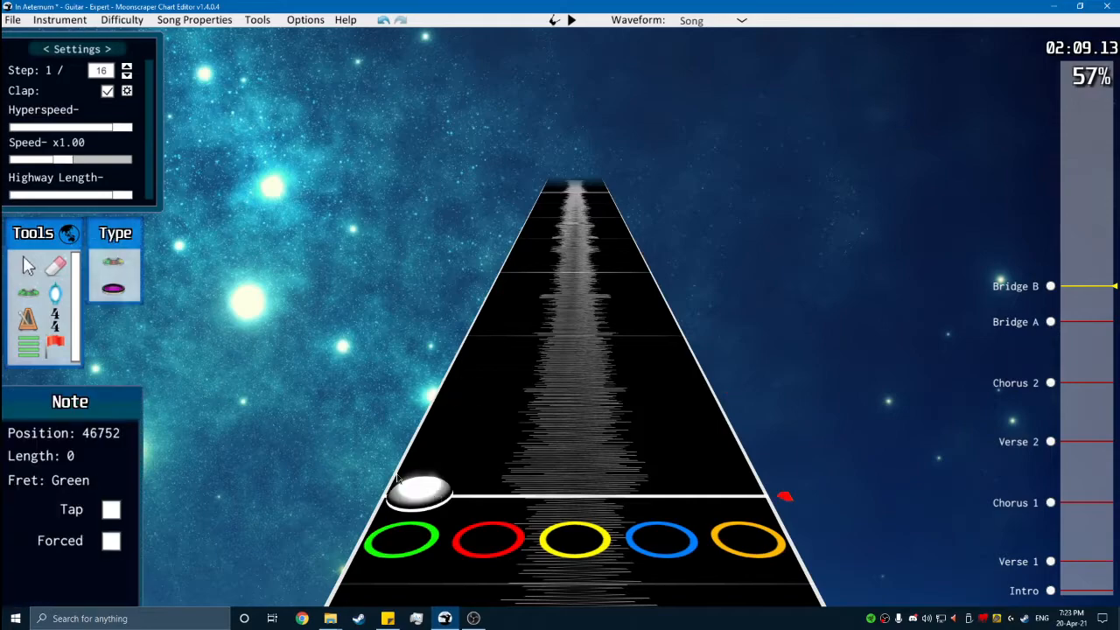
{"action": "left_click_drag", "start_coordinate": [430, 496], "coordinate": [537, 197]}
{"action": "key", "text": "space"}
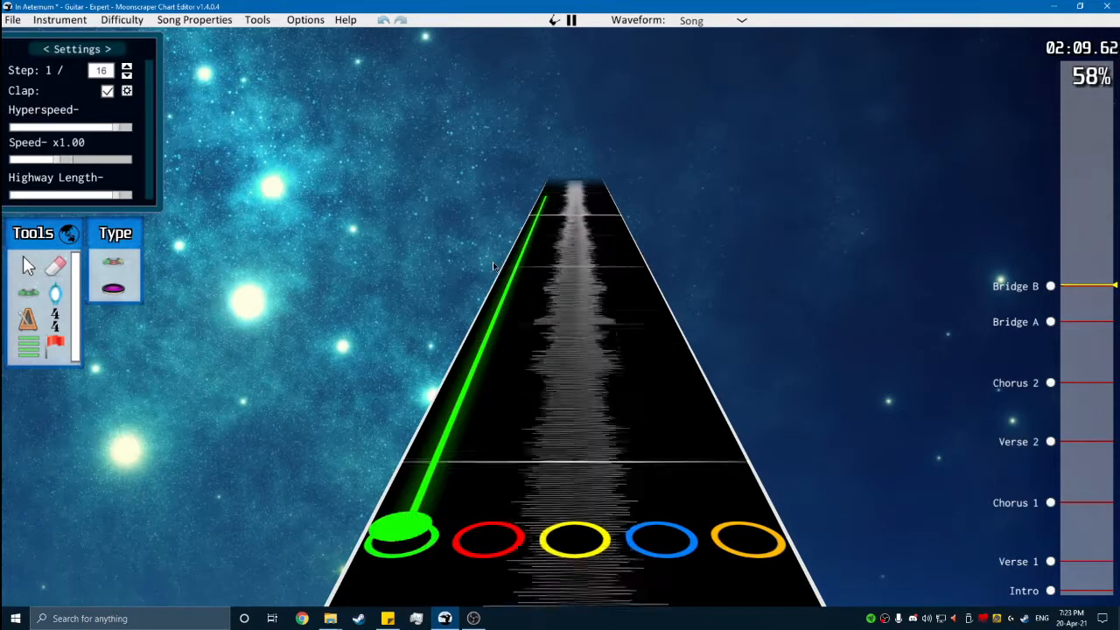
{"action": "key", "text": "space"}
{"action": "key", "text": "space"}
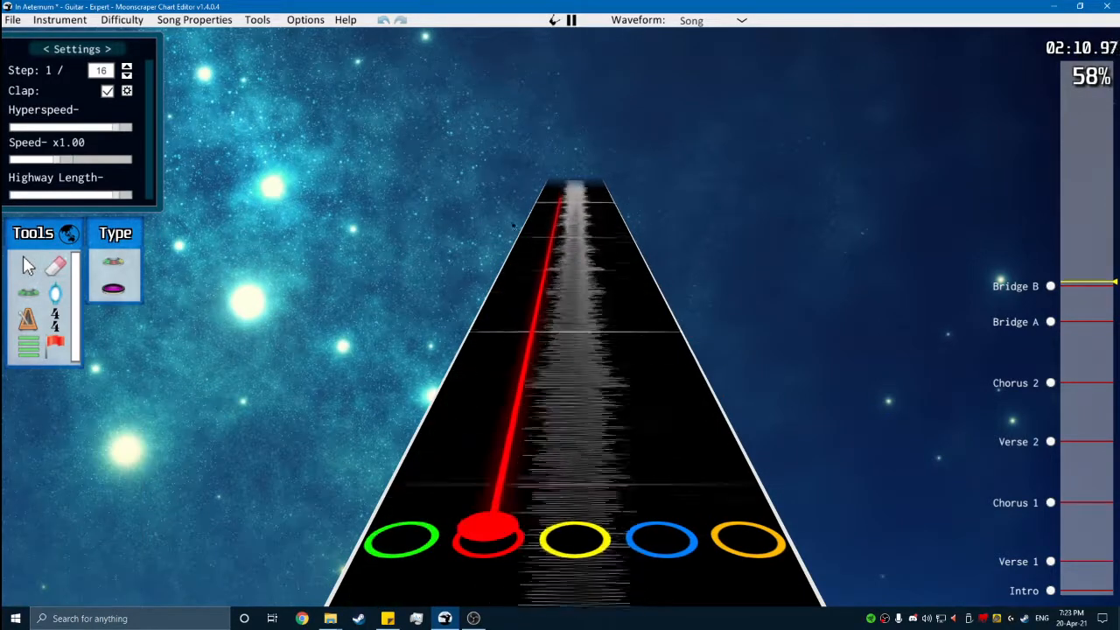
- Chart a sustained yellow note in Bridge B's third measure and a sustained blue tap note at position 48480
{"action": "key", "text": "space"}
{"action": "left_click_drag", "start_coordinate": [574, 360], "coordinate": [558, 197]}
{"action": "key", "text": "space"}
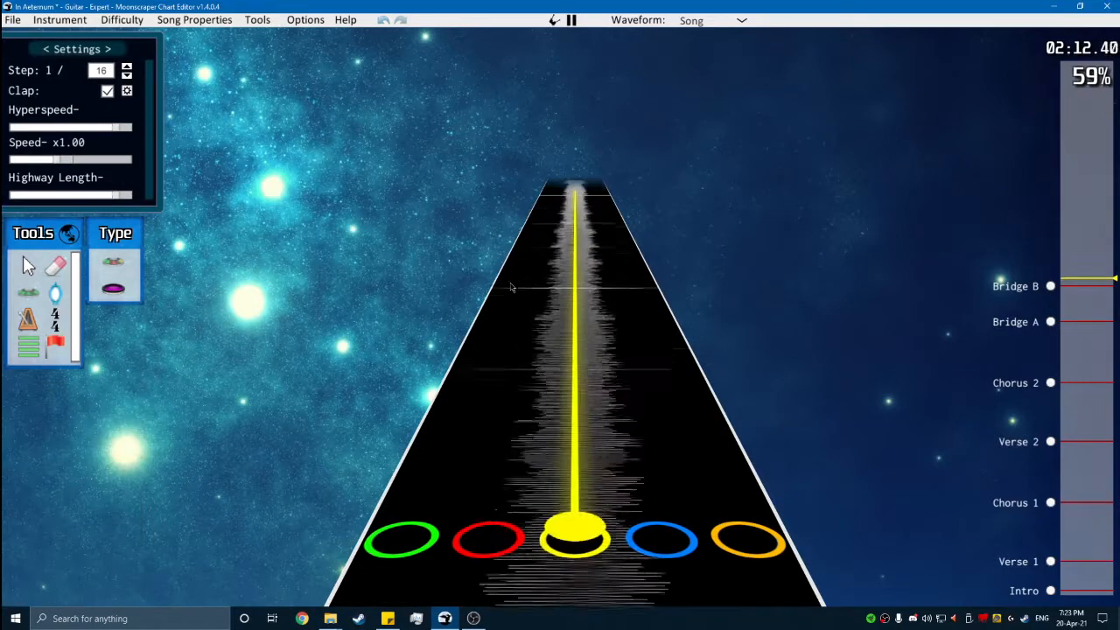
- Chart a sustained green tap note at position 49056 and play on to the next measure
{"action": "key", "text": "space"}
{"action": "left_click_drag", "start_coordinate": [638, 422], "coordinate": [580, 224]}
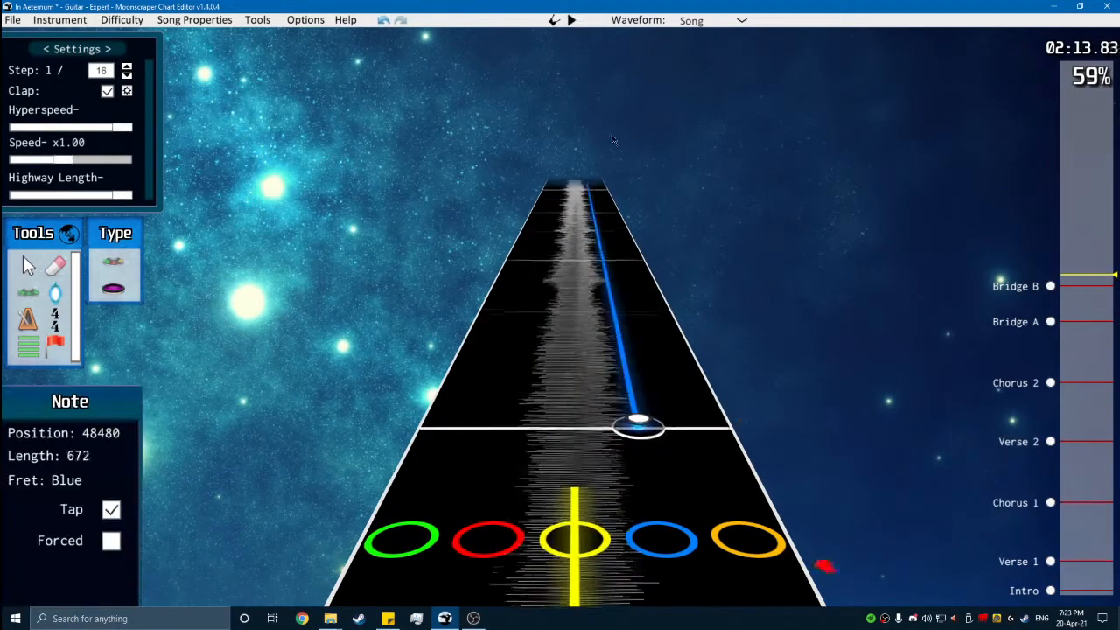
{"action": "key", "text": "space"}
{"action": "key", "text": "space"}
{"action": "left_click", "coordinate": [445, 432]}
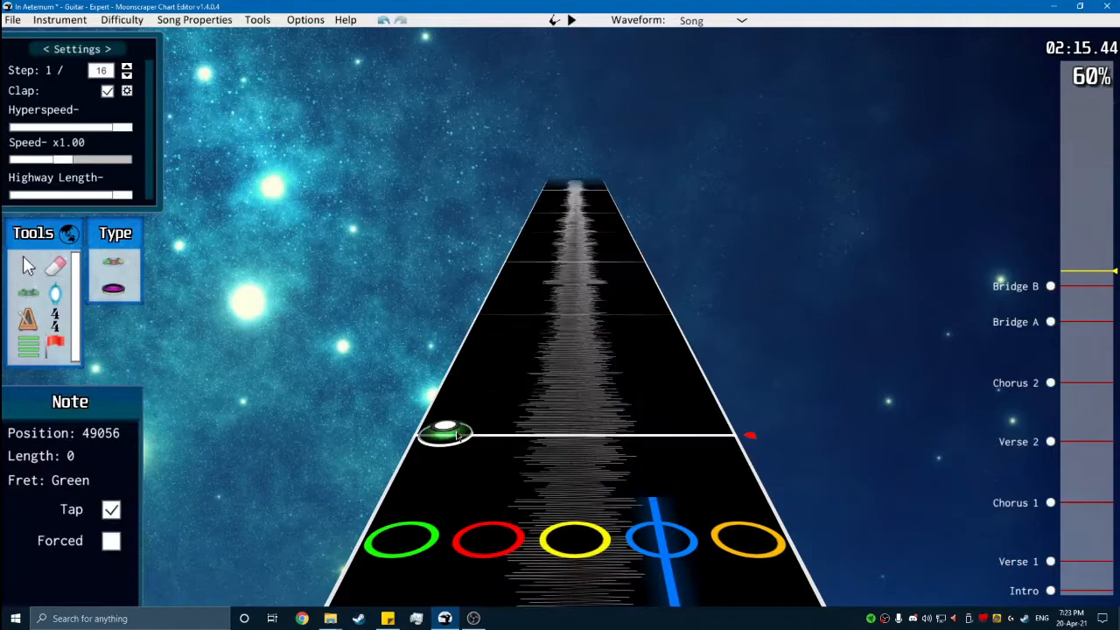
{"action": "left_click_drag", "start_coordinate": [445, 432], "coordinate": [530, 292]}
{"action": "key", "text": "space"}
- Chart a sustained red tap note at position 49632 and a sustained yellow note one measure further on, playing each back
{"action": "key", "text": "space"}
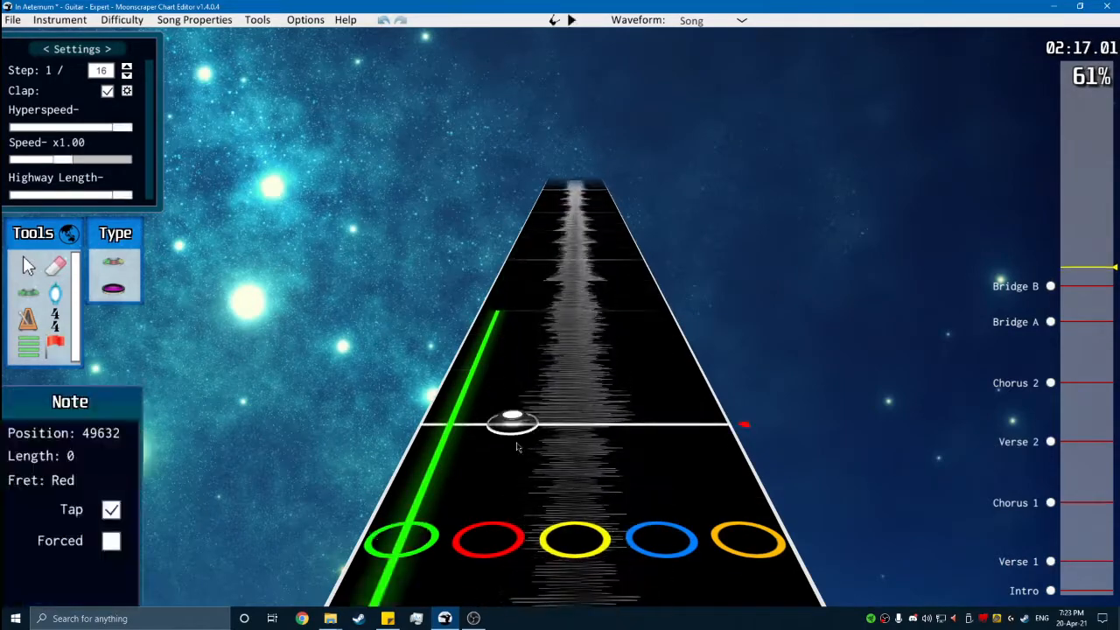
{"action": "left_click", "coordinate": [516, 444]}
{"action": "right_click", "coordinate": [516, 434]}
{"action": "key", "text": "space"}
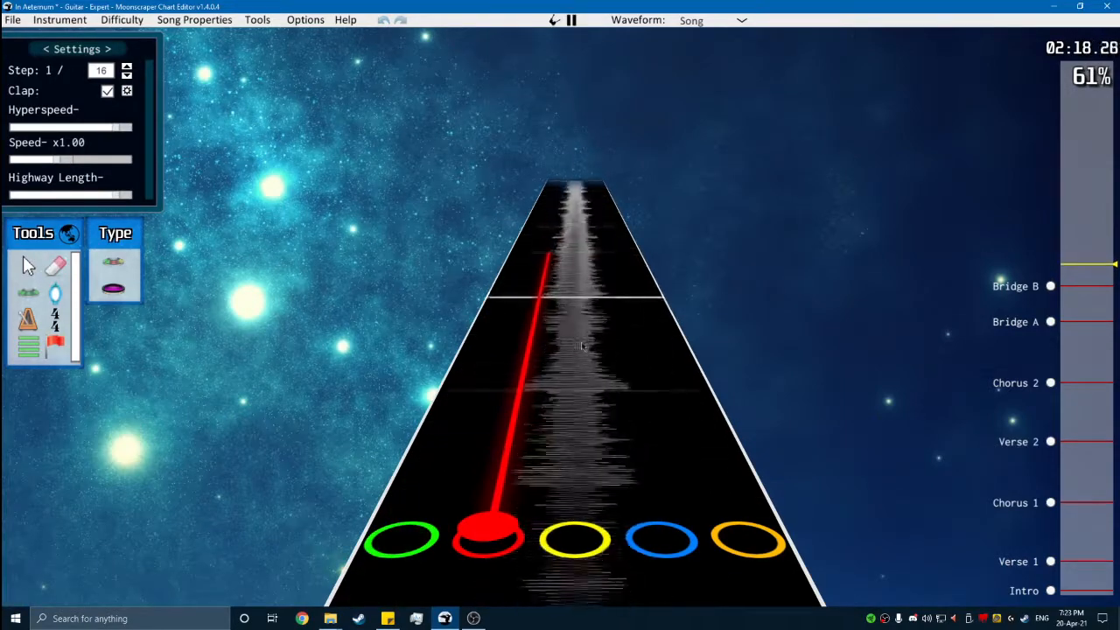
{"action": "key", "text": "space"}
{"action": "left_click", "coordinate": [575, 415]}
{"action": "right_click", "coordinate": [574, 406]}
{"action": "key", "text": "space"}
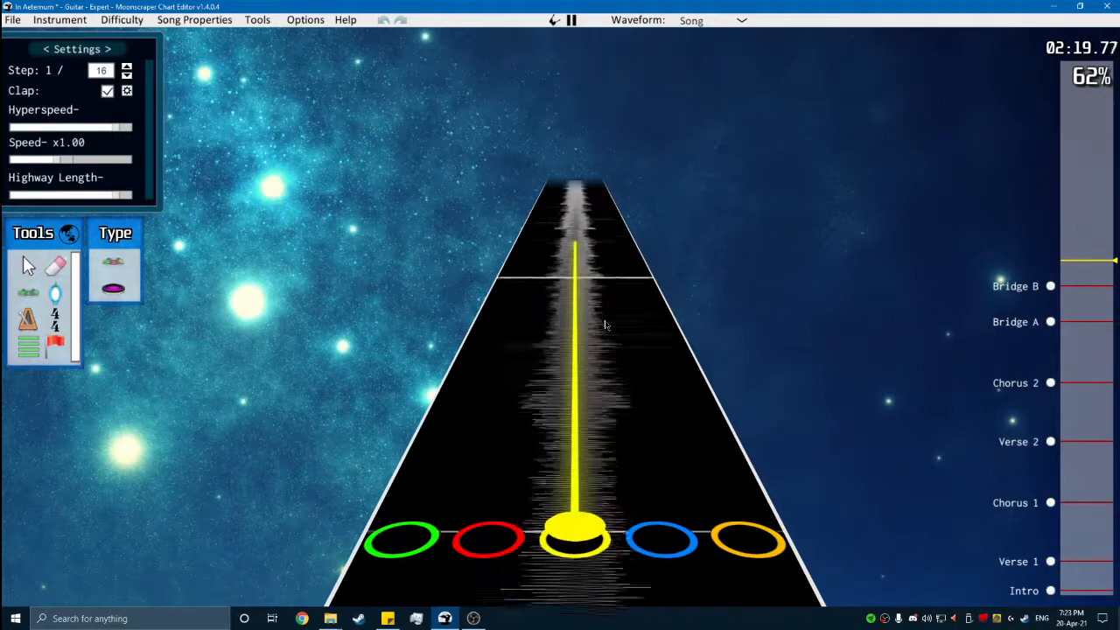
- Chart a sustained blue note one measure after the sustained yellow note and play it back
{"action": "key", "text": "space"}
{"action": "left_click", "coordinate": [640, 425]}
{"action": "right_click", "coordinate": [640, 418]}
{"action": "key", "text": "space"}
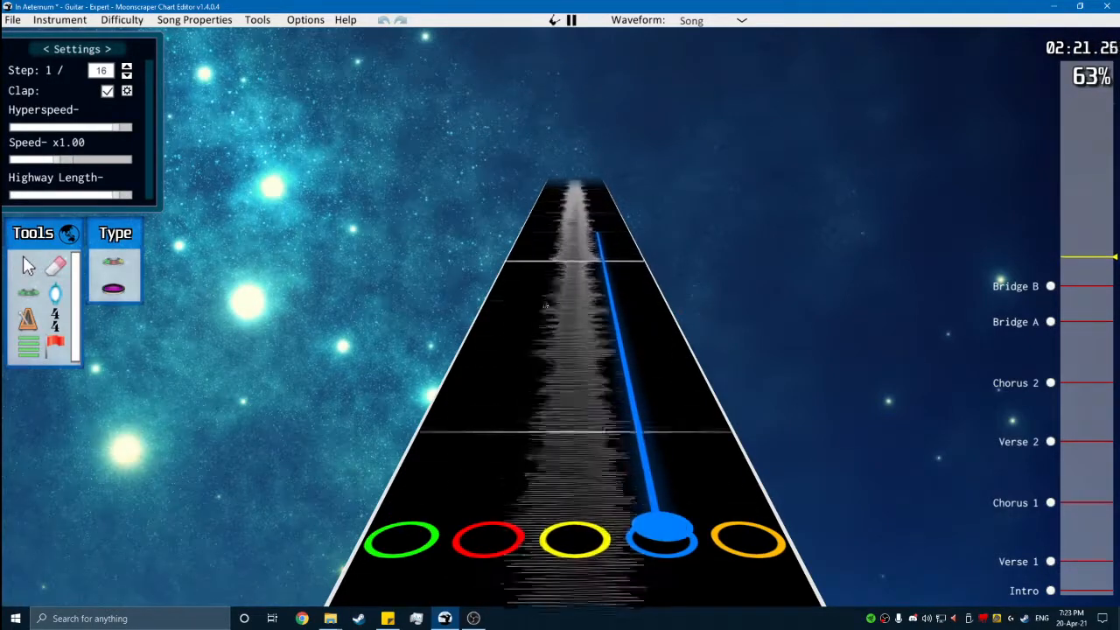
- Chart a sustained green, red and blue chord at position 51360 in Bridge B and play on through it
{"action": "key", "text": "space"}
{"action": "left_click", "coordinate": [575, 428]}
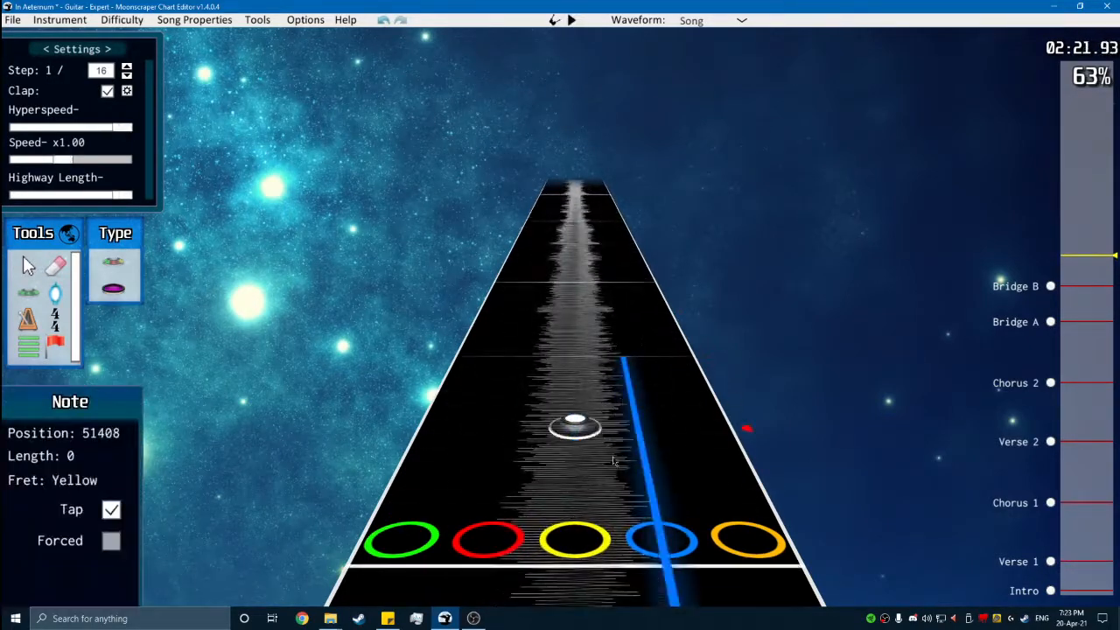
{"action": "right_click", "coordinate": [464, 400]}
{"action": "key", "text": "space"}
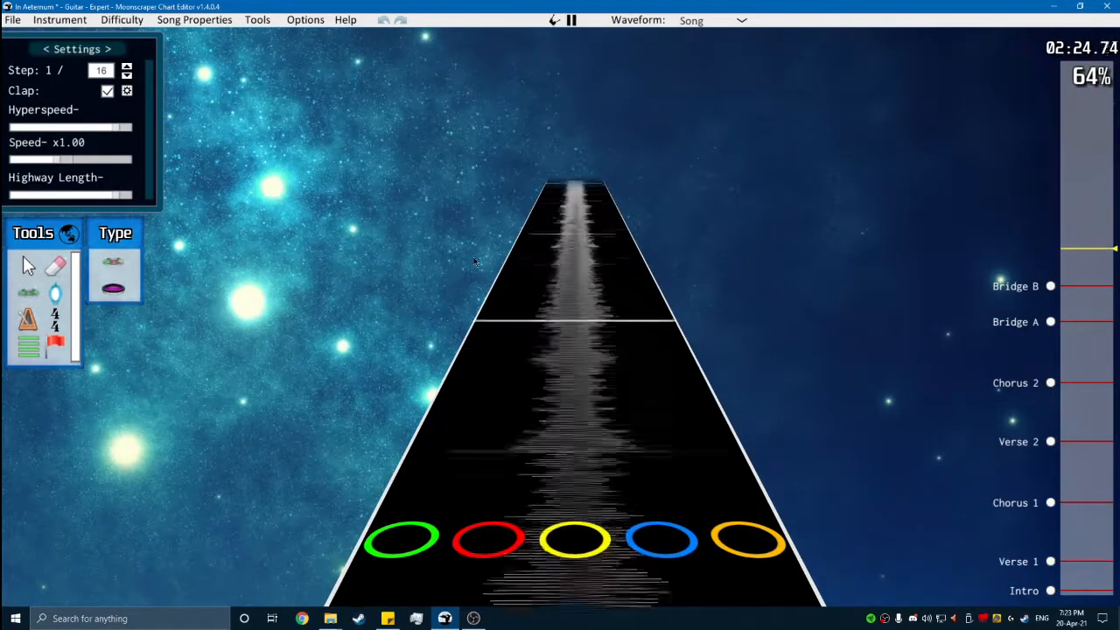
{"action": "key", "text": "space"}
{"action": "scroll", "coordinate": [502, 268], "scroll_direction": "up", "scroll_amount": 7}
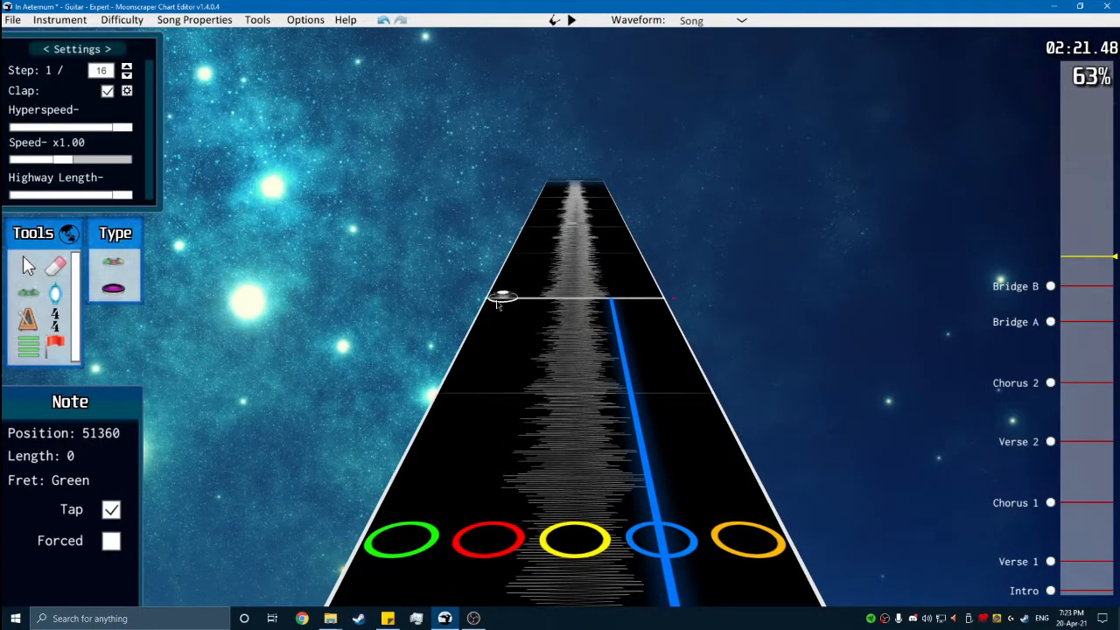
{"action": "key", "text": "space"}
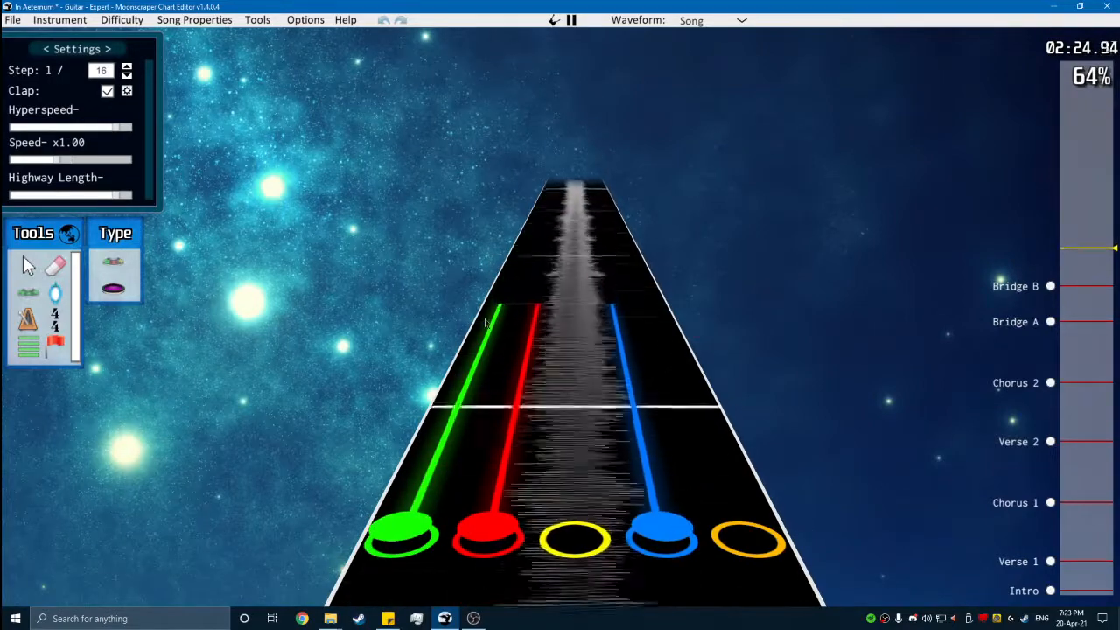
- Chart a sustained red, blue and orange chord at position 52512 and play it back
{"action": "key", "text": "space"}
{"action": "scroll", "coordinate": [516, 385], "scroll_direction": "down", "scroll_amount": 5}
{"action": "left_click", "coordinate": [508, 446]}
{"action": "left_click", "coordinate": [639, 446]}
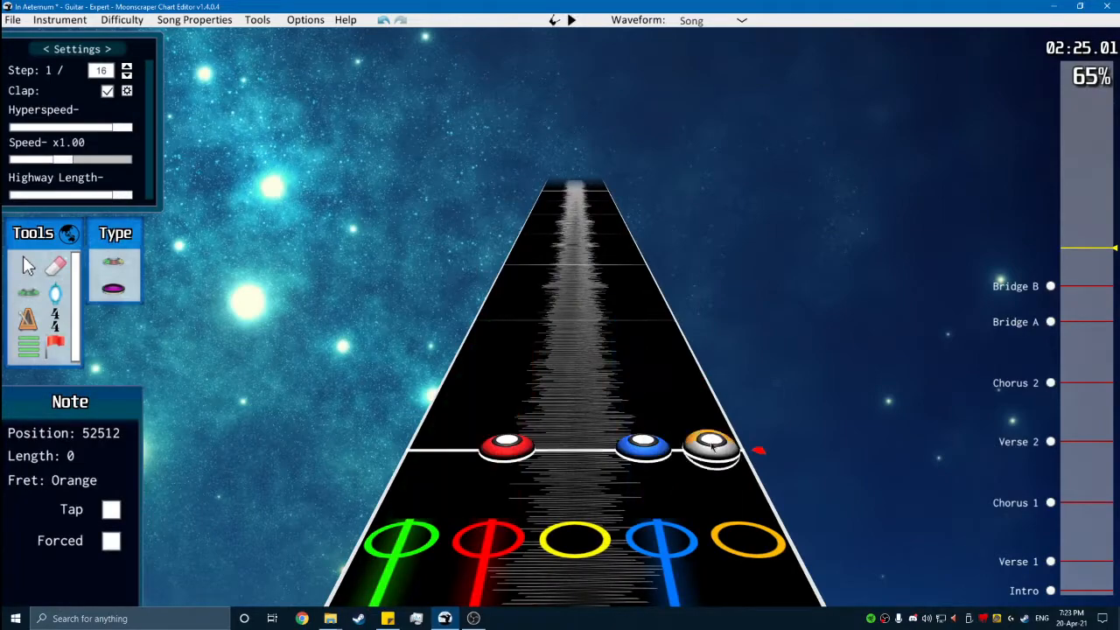
{"action": "left_click", "coordinate": [709, 446]}
{"action": "scroll", "coordinate": [624, 393], "scroll_direction": "down", "scroll_amount": 6}
{"action": "key", "text": "space"}
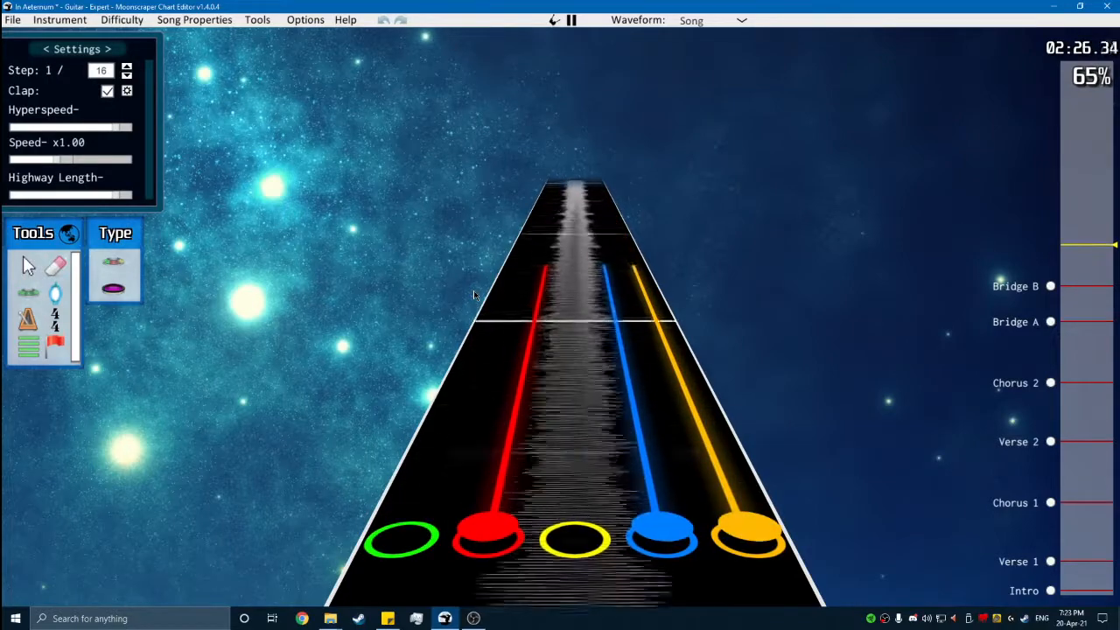
- Extend the red, blue and orange chord's sustains across nearly two measures
{"action": "key", "text": "space"}
{"action": "scroll", "coordinate": [490, 328], "scroll_direction": "down", "scroll_amount": 2}
{"action": "left_click_drag", "start_coordinate": [524, 357], "coordinate": [532, 200]}
{"action": "key", "text": "space"}
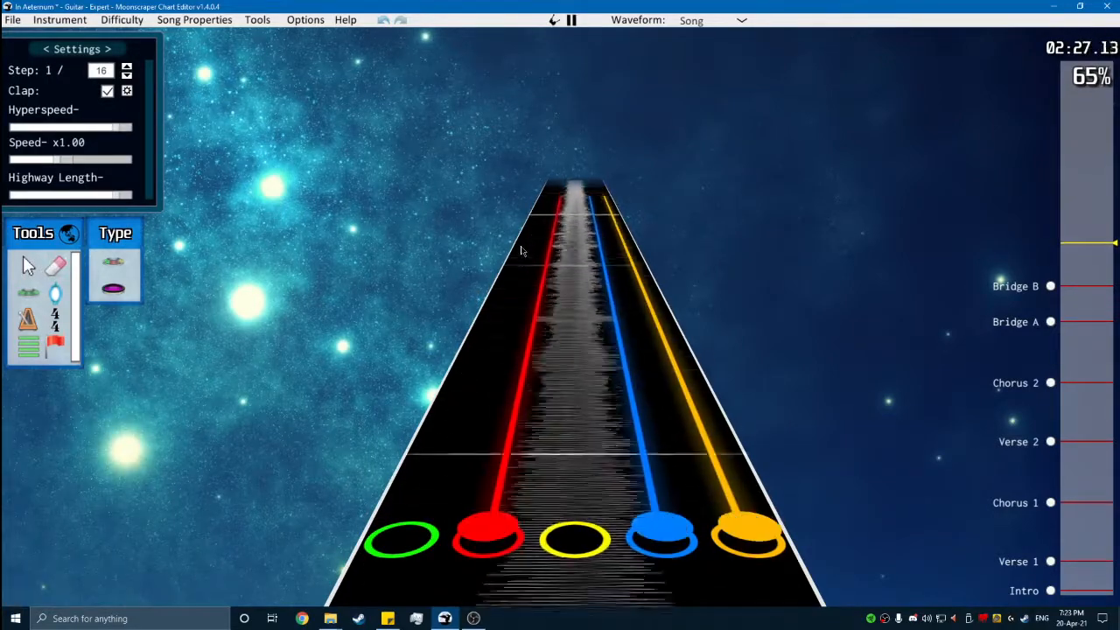
- Play back Bridge B's green-red-blue and red-blue-orange chords to check their timing and sustains
{"action": "key", "text": "space"}
{"action": "key", "text": "space"}
{"action": "key", "text": "space"}
{"action": "scroll", "coordinate": [485, 315], "scroll_direction": "down", "scroll_amount": 8}
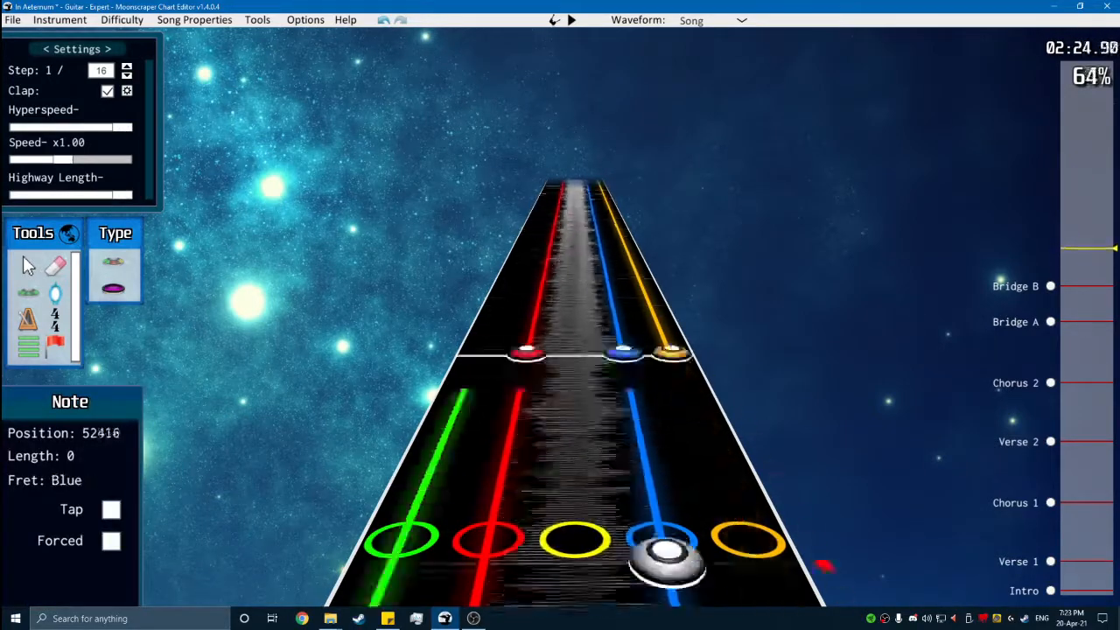
{"action": "key", "text": "space"}
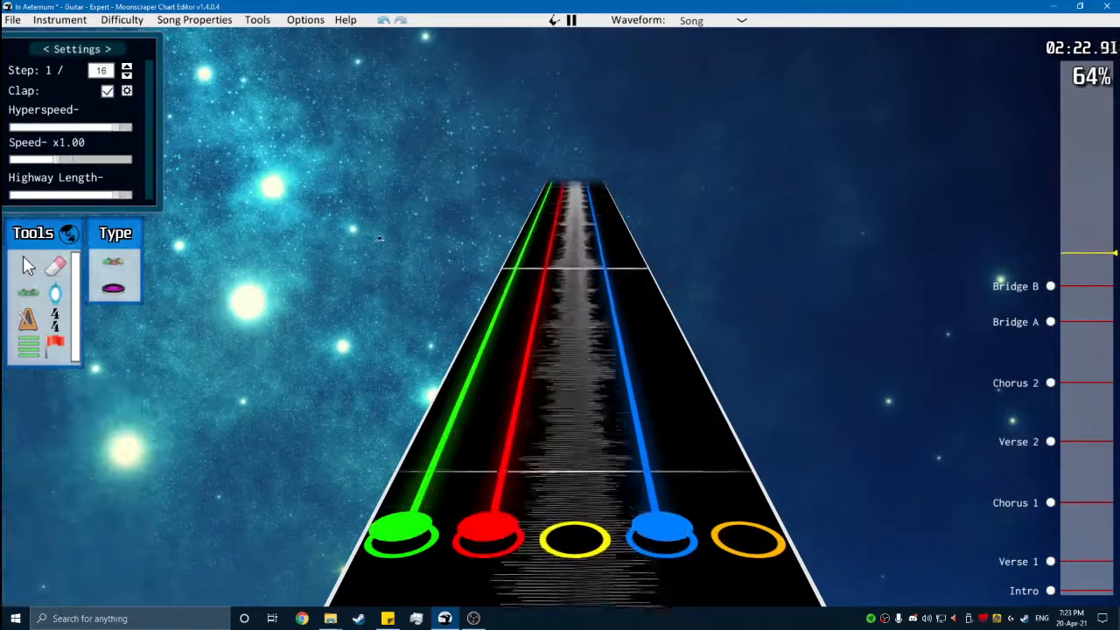
{"action": "key", "text": "space"}
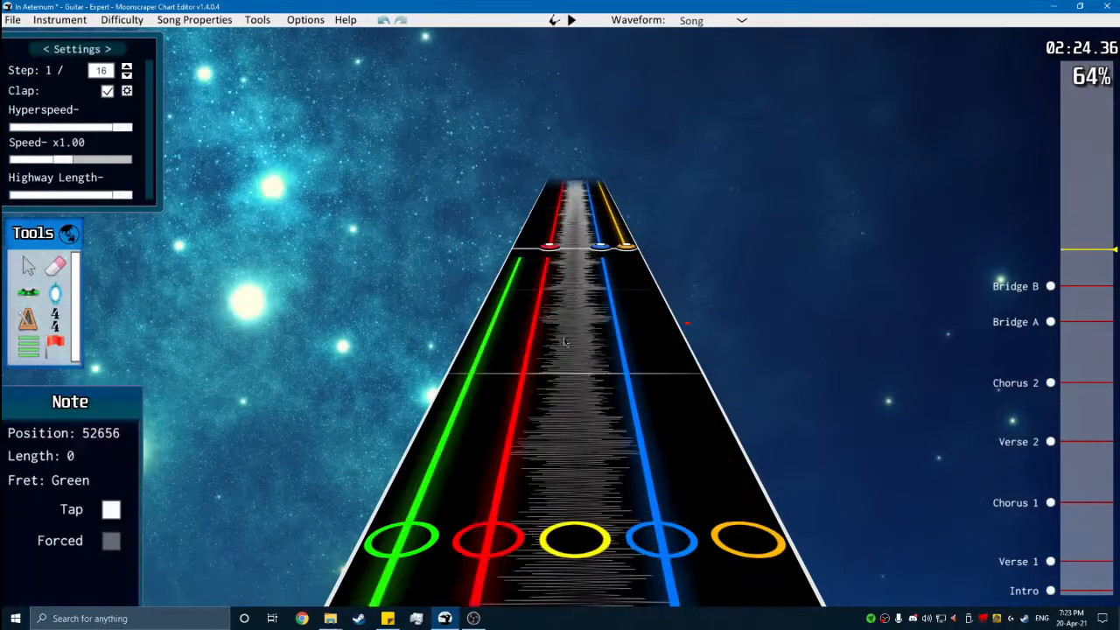
- Chart a sustained red, yellow and orange chord two measures after the red-blue-orange chord and play through it
{"action": "key", "text": "space"}
{"action": "key", "text": "space"}
{"action": "key", "text": "space"}
{"action": "left_click", "coordinate": [29, 297]}
{"action": "key", "text": "space"}
{"action": "key", "text": "space"}
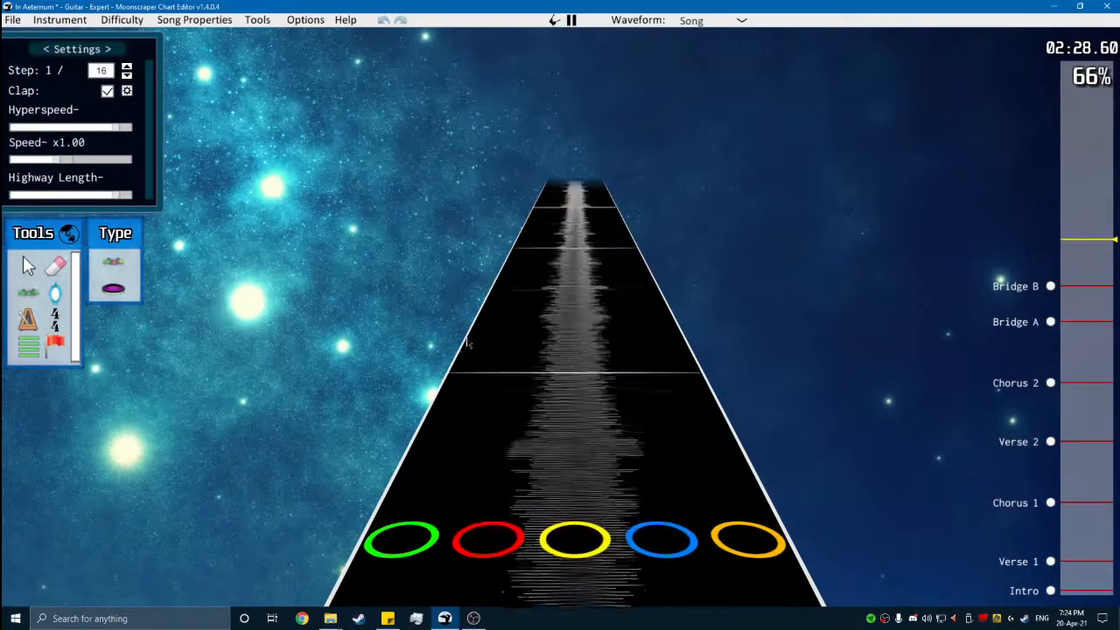
{"action": "key", "text": "space"}
{"action": "key", "text": "space"}
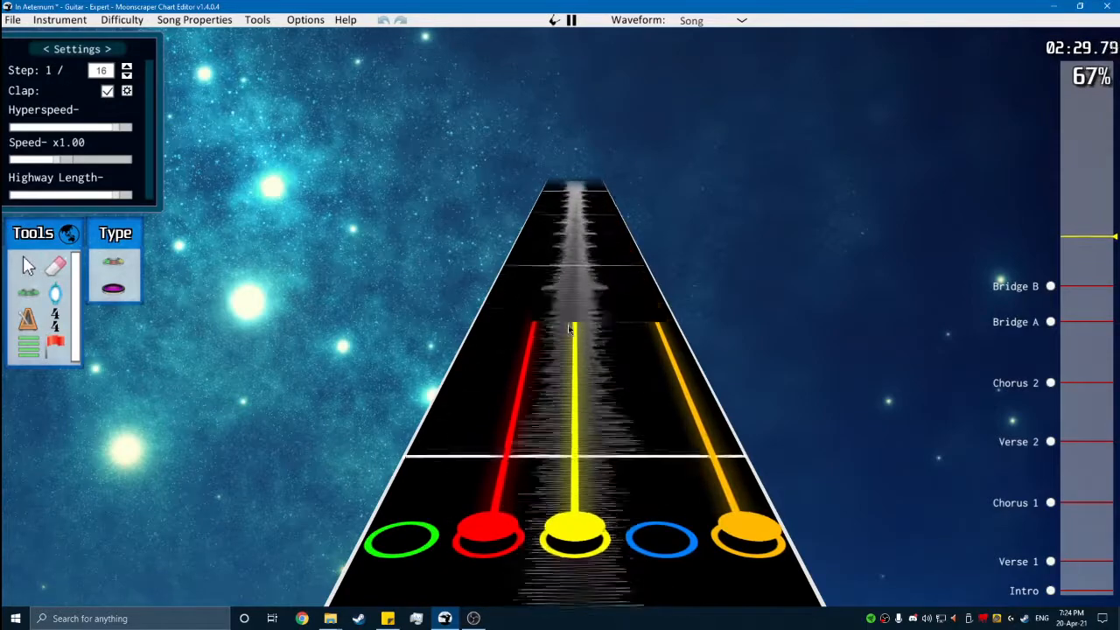
{"action": "key", "text": "space"}
- Replay the sustained chords and adjust the red-yellow-orange chord's sustains to end just before position 54816
{"action": "scroll", "coordinate": [657, 490], "scroll_direction": "down", "scroll_amount": 8}
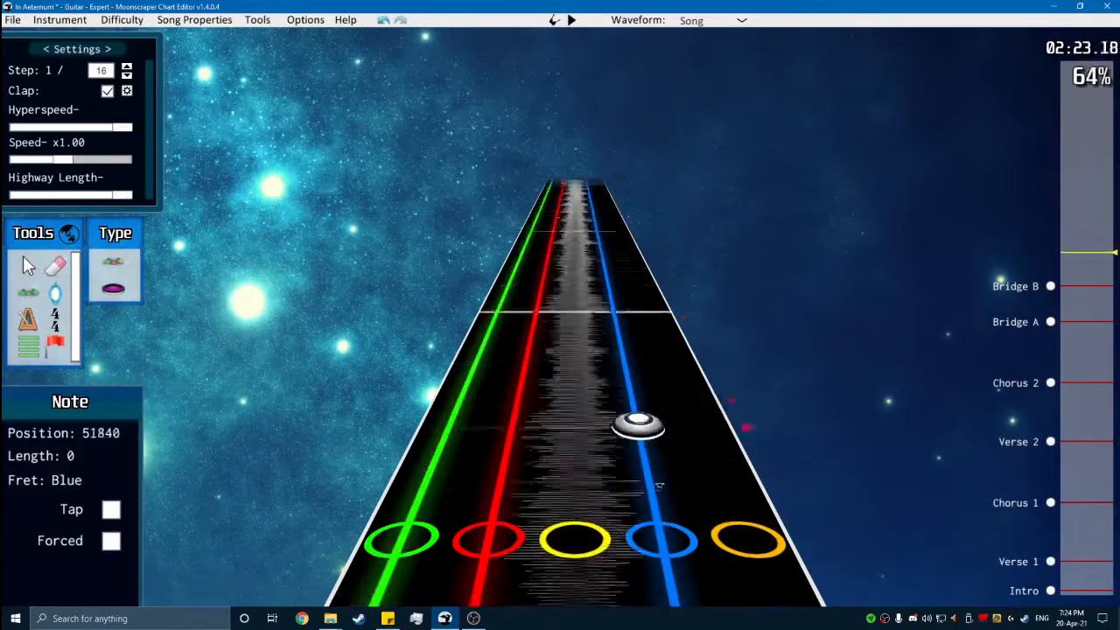
{"action": "scroll", "coordinate": [658, 490], "scroll_direction": "down", "scroll_amount": 3}
{"action": "key", "text": "space"}
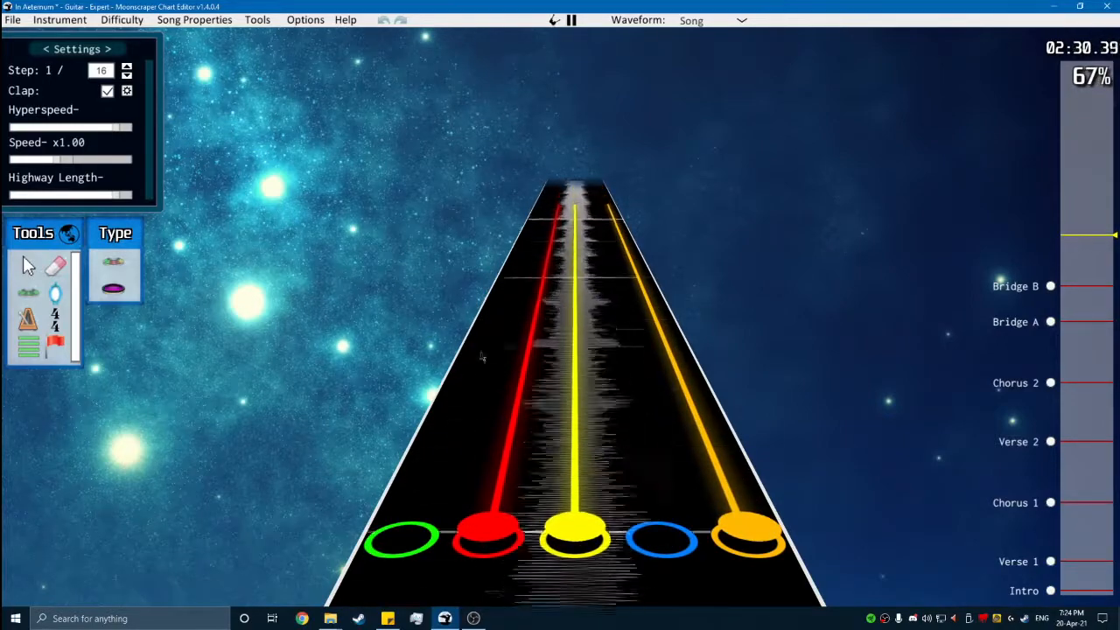
{"action": "key", "text": "space"}
{"action": "scroll", "coordinate": [589, 379], "scroll_direction": "down", "scroll_amount": 3}
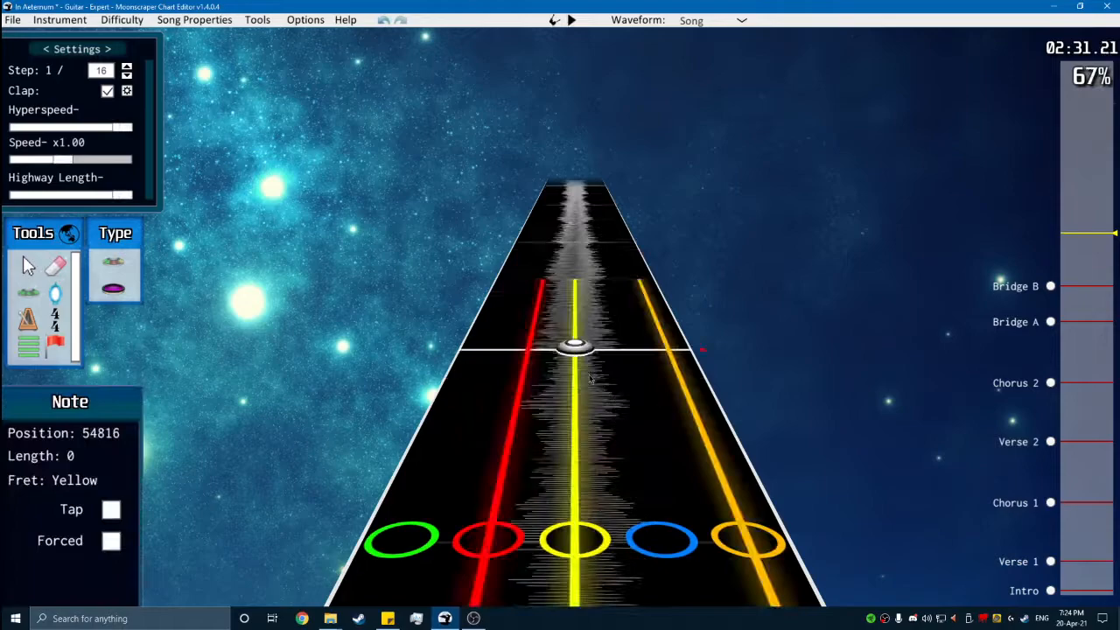
{"action": "key", "text": "space"}
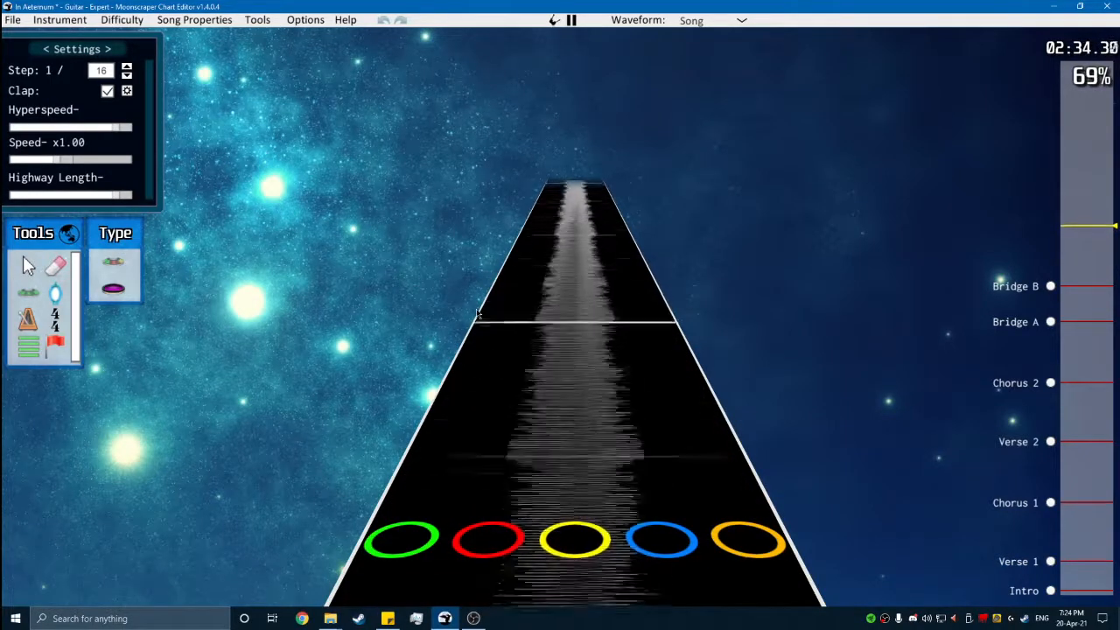
{"action": "key", "text": "space"}
{"action": "scroll", "coordinate": [513, 384], "scroll_direction": "down", "scroll_amount": 6}
{"action": "scroll", "coordinate": [473, 385], "scroll_direction": "up", "scroll_amount": 1}
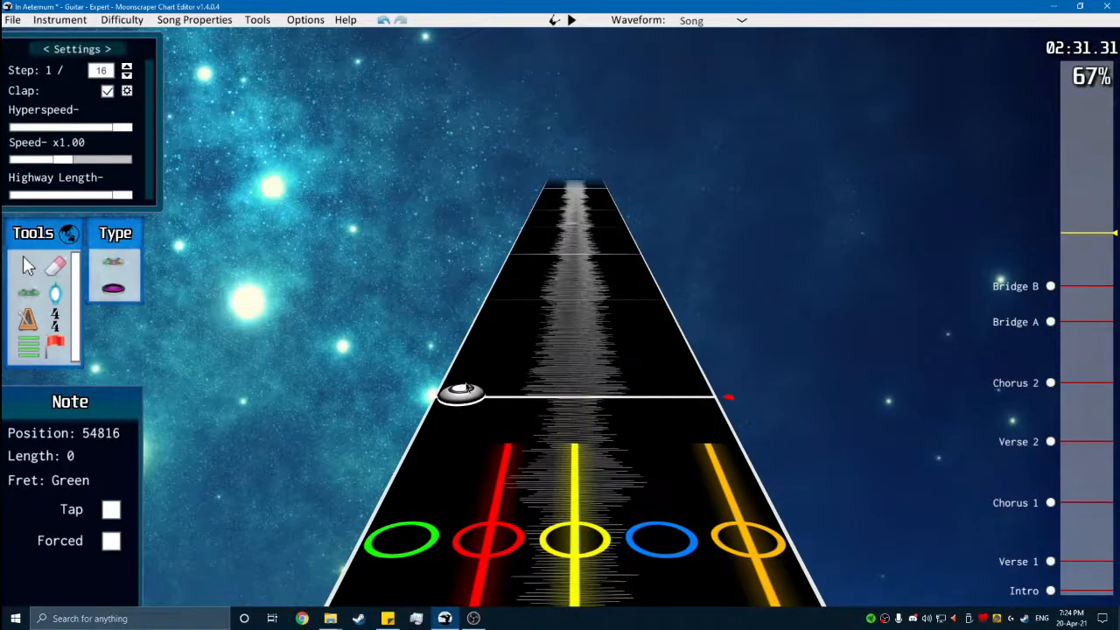
- Chart green-red chords from position 54816, repeating them every half beat
{"action": "left_click", "coordinate": [461, 386]}
{"action": "left_click", "coordinate": [518, 388]}
{"action": "scroll", "coordinate": [512, 419], "scroll_direction": "down", "scroll_amount": 3}
{"action": "scroll", "coordinate": [479, 332], "scroll_direction": "up", "scroll_amount": 3}
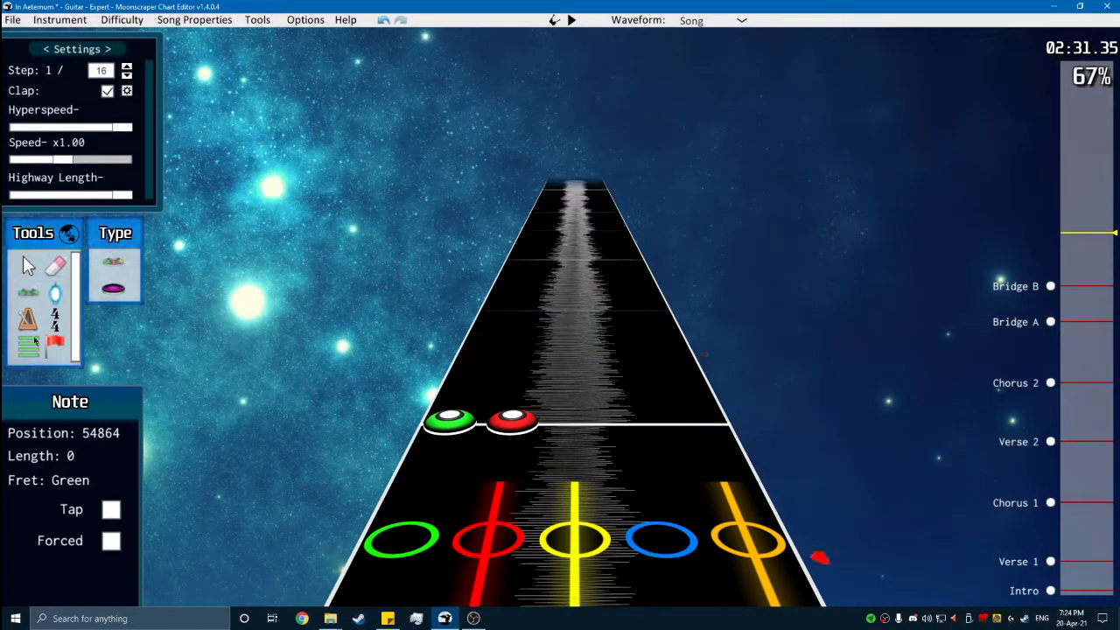
{"action": "scroll", "coordinate": [490, 345], "scroll_direction": "up", "scroll_amount": 1}
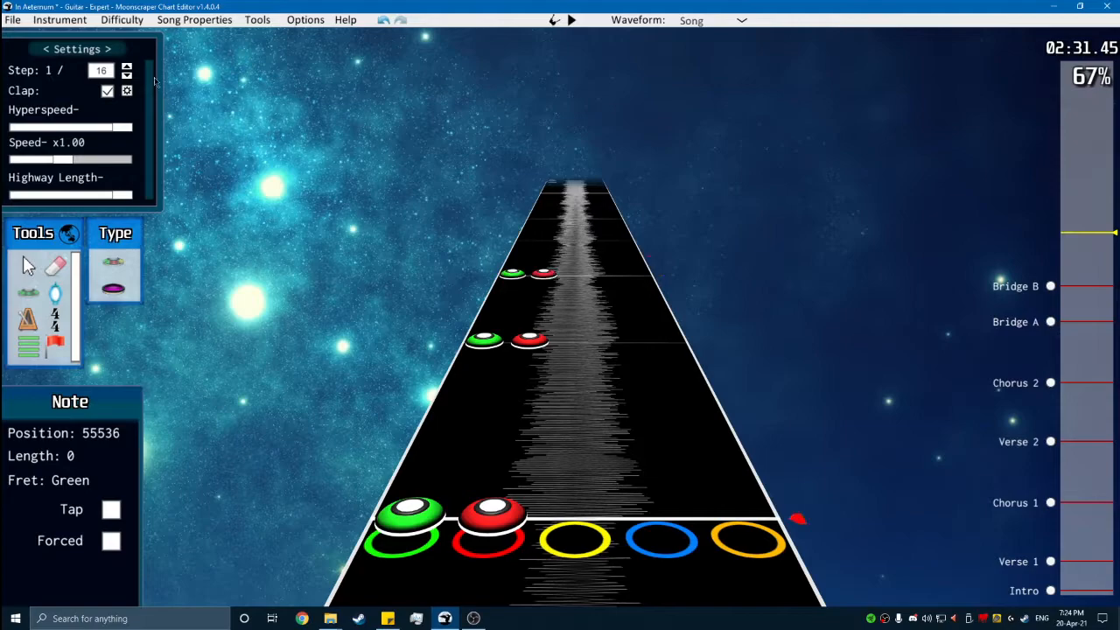
- Set the step to 1/8, continue the green-red chords up to the measure line at 55968, and play them back
{"action": "scroll", "coordinate": [441, 447], "scroll_direction": "up", "scroll_amount": 7}
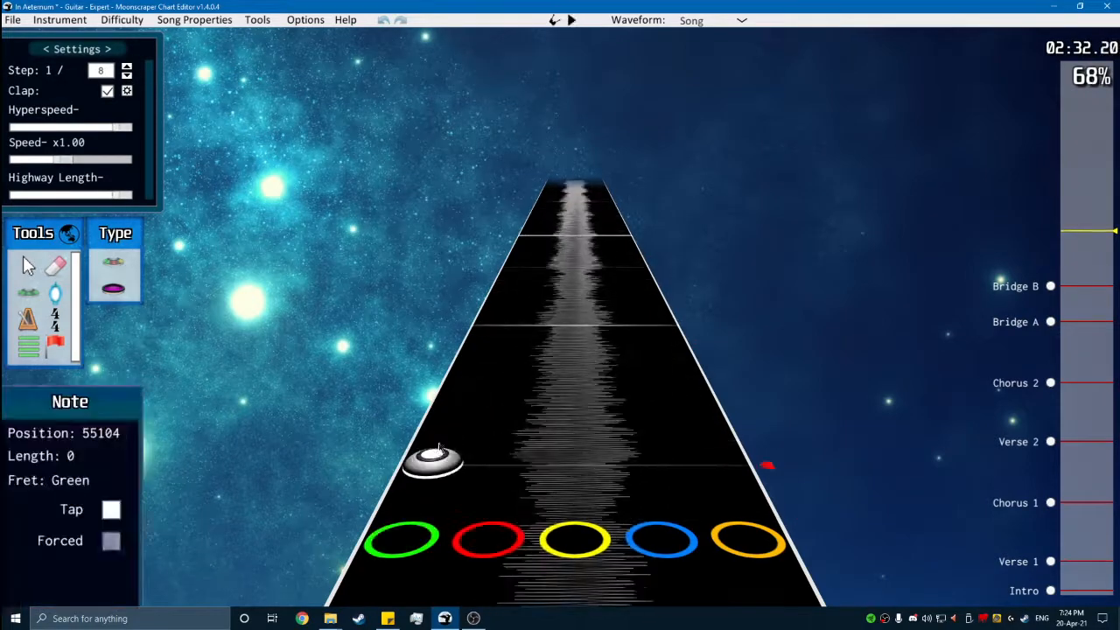
{"action": "key", "text": "space"}
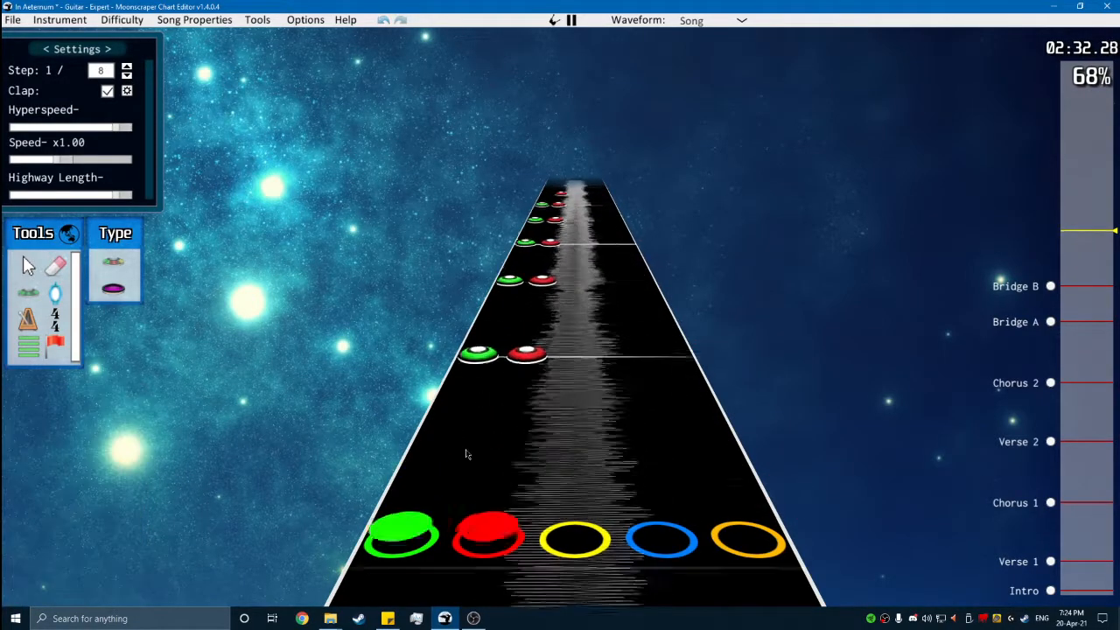
{"action": "key", "text": "space"}
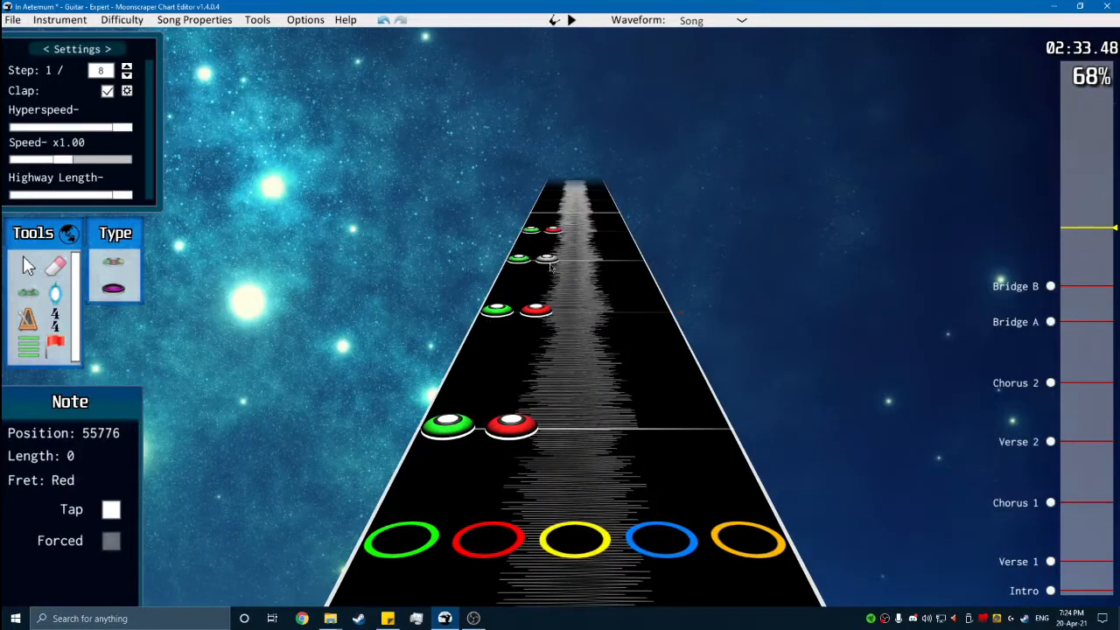
{"action": "key", "text": "space"}
{"action": "key", "text": "space"}
- Add a section named Chorus 3 at position 55968
{"action": "scroll", "coordinate": [479, 398], "scroll_direction": "down", "scroll_amount": 3}
{"action": "left_click", "coordinate": [27, 344]}
{"action": "left_click", "coordinate": [289, 363]}
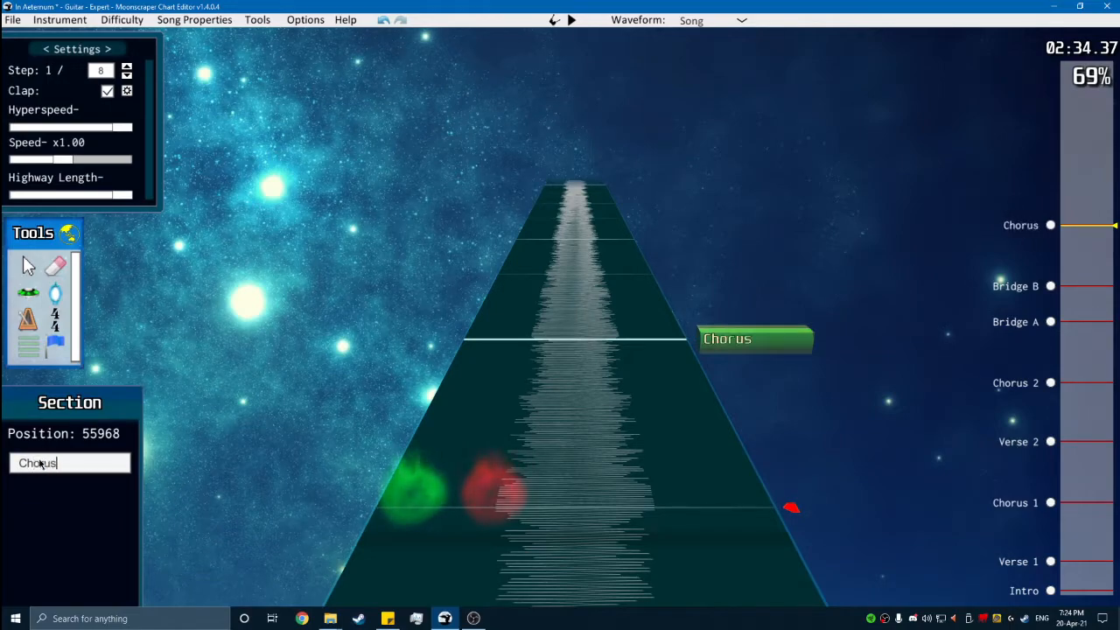
{"action": "scroll", "coordinate": [311, 437], "scroll_direction": "down", "scroll_amount": 20}
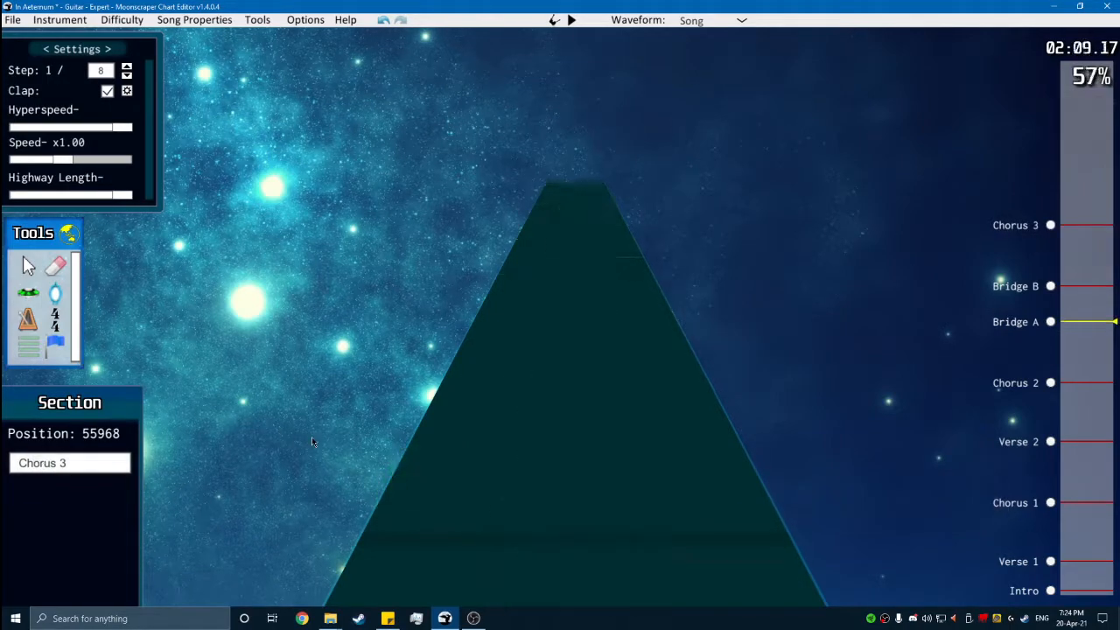
- Copy the notes between Chorus 2 and Bridge A, paste them at the start of Chorus 3, and play the section through
{"action": "left_click", "coordinate": [29, 266]}
{"action": "left_click_drag", "start_coordinate": [907, 528], "coordinate": [349, 354]}
{"action": "scroll", "coordinate": [253, 313], "scroll_direction": "up", "scroll_amount": 1}
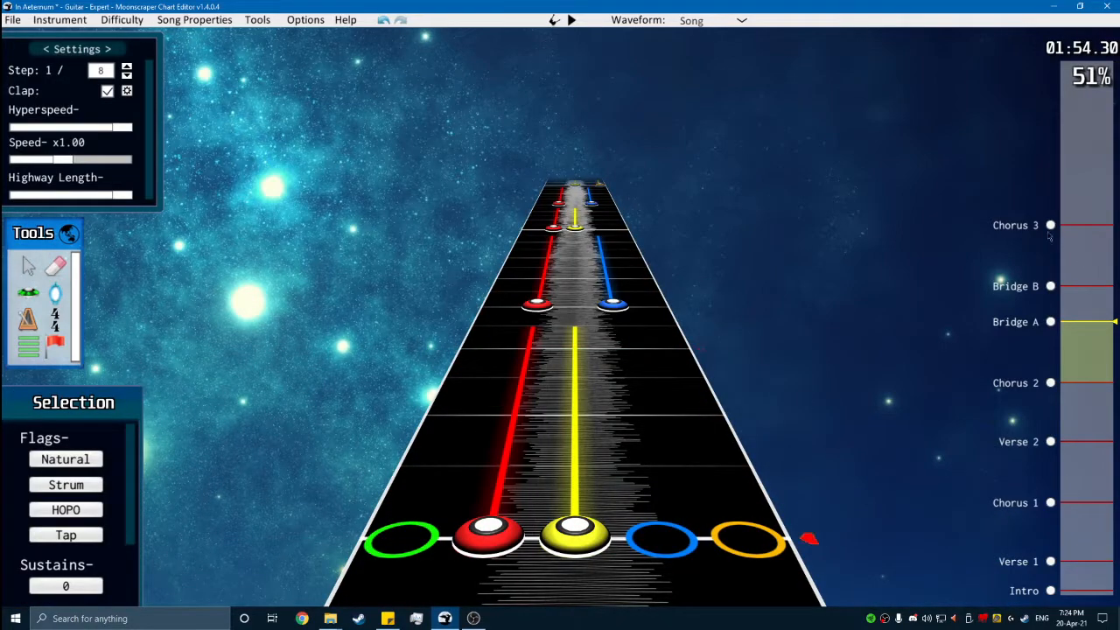
{"action": "left_click", "coordinate": [1048, 226]}
{"action": "left_click", "coordinate": [727, 393]}
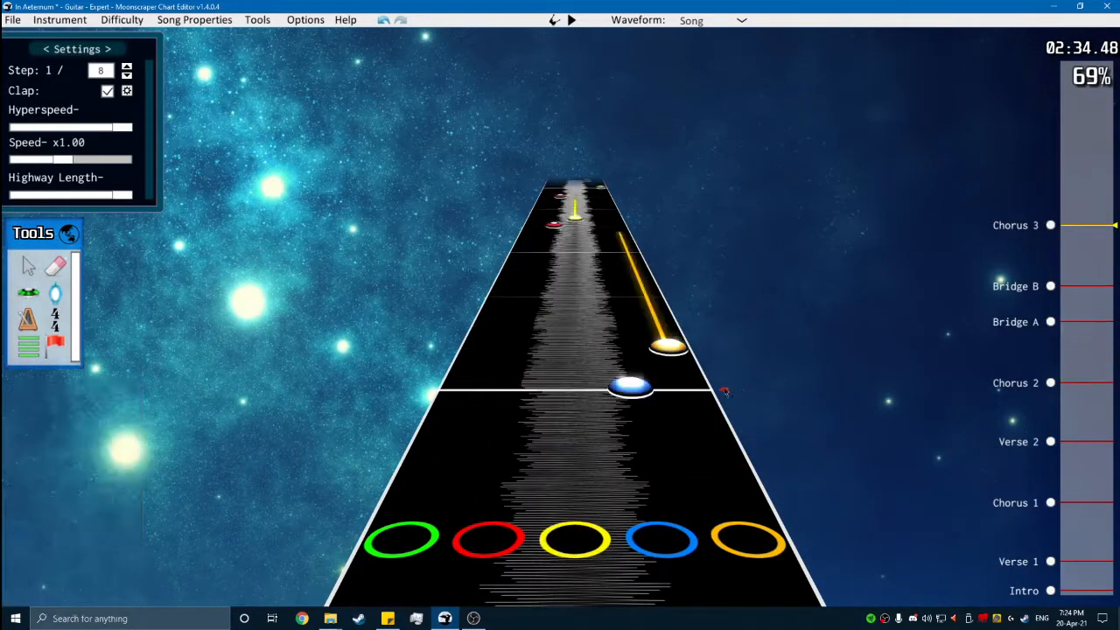
{"action": "key", "text": "space"}
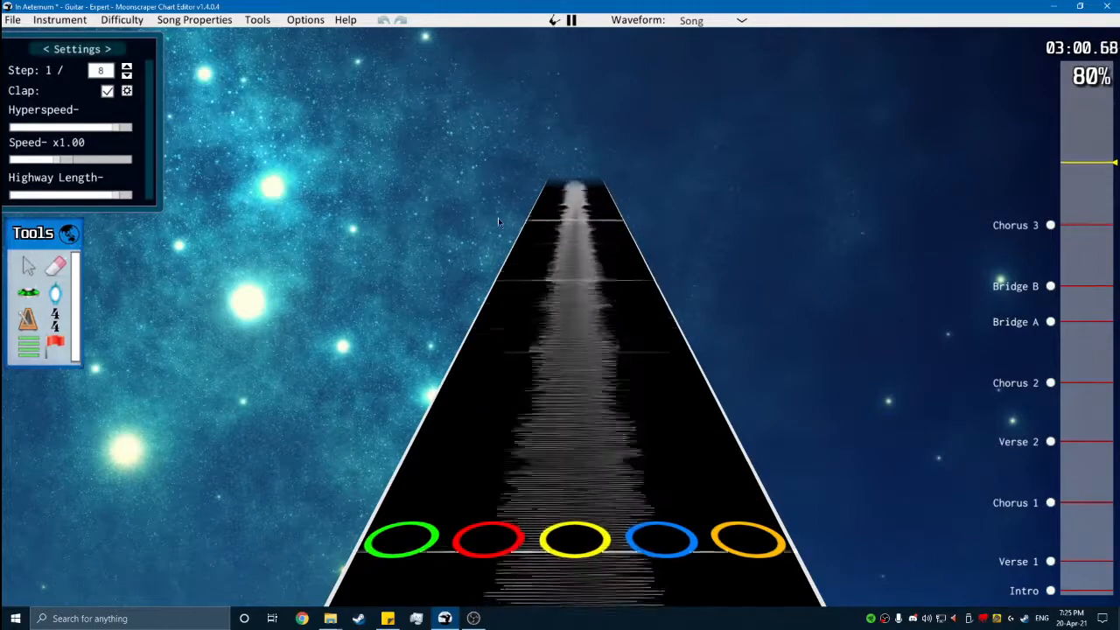
- Add a section named Outro A at position 65184, on the measure where Chorus 3 ends
{"action": "key", "text": "space"}
{"action": "scroll", "coordinate": [475, 217], "scroll_direction": "down", "scroll_amount": 10}
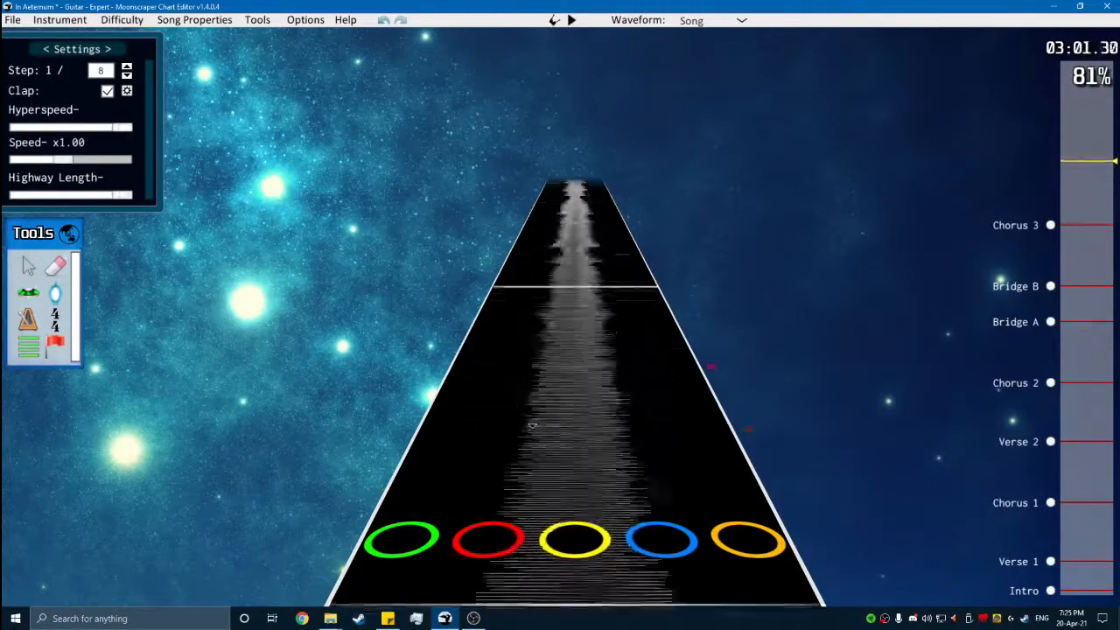
{"action": "scroll", "coordinate": [444, 261], "scroll_direction": "up", "scroll_amount": 4}
{"action": "scroll", "coordinate": [444, 261], "scroll_direction": "up", "scroll_amount": 1}
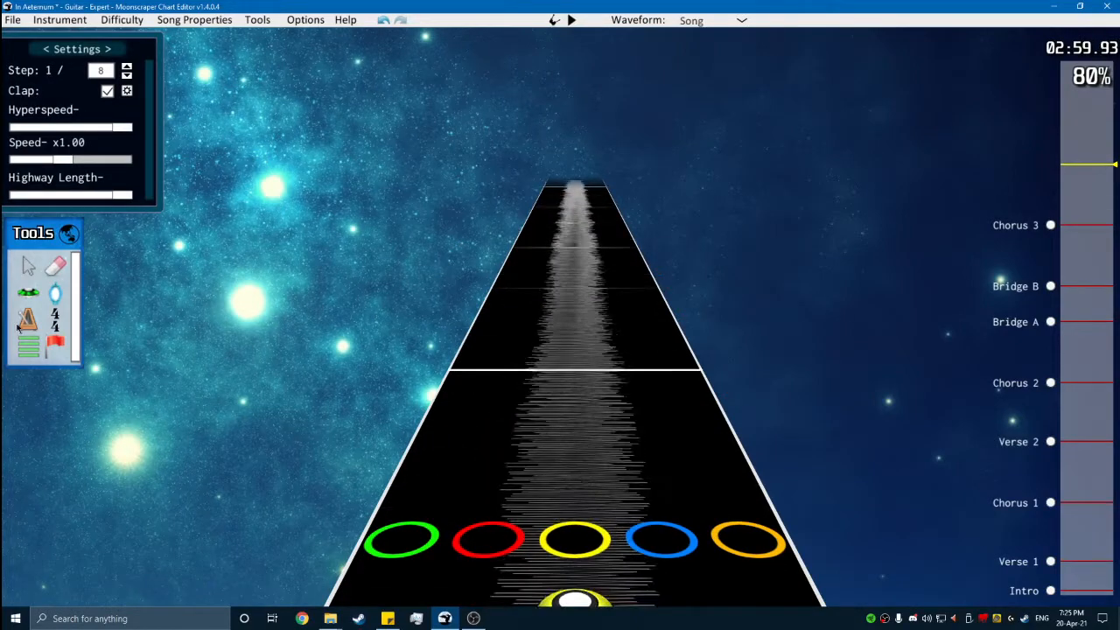
{"action": "key", "text": "g"}
{"action": "key", "text": "p"}
{"action": "left_click", "coordinate": [299, 377]}
{"action": "scroll", "coordinate": [347, 360], "scroll_direction": "up", "scroll_amount": 1}
{"action": "scroll", "coordinate": [349, 354], "scroll_direction": "up", "scroll_amount": 1}
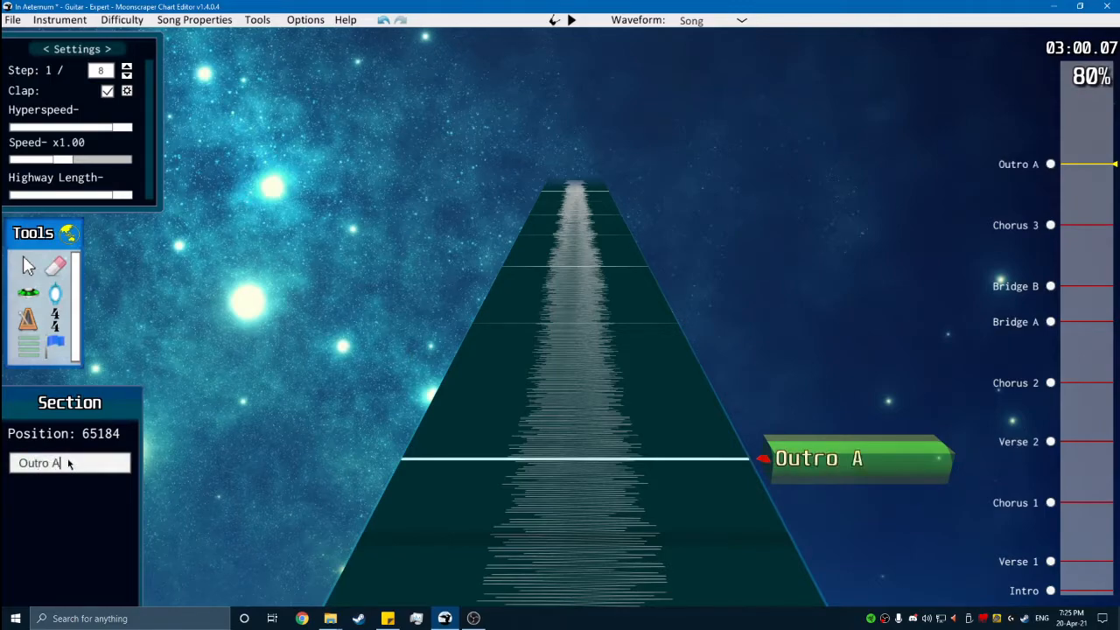
{"action": "key", "text": "g"}
- Play through the opening of Outro A and return to the section's start
{"action": "scroll", "coordinate": [919, 236], "scroll_direction": "up", "scroll_amount": 2}
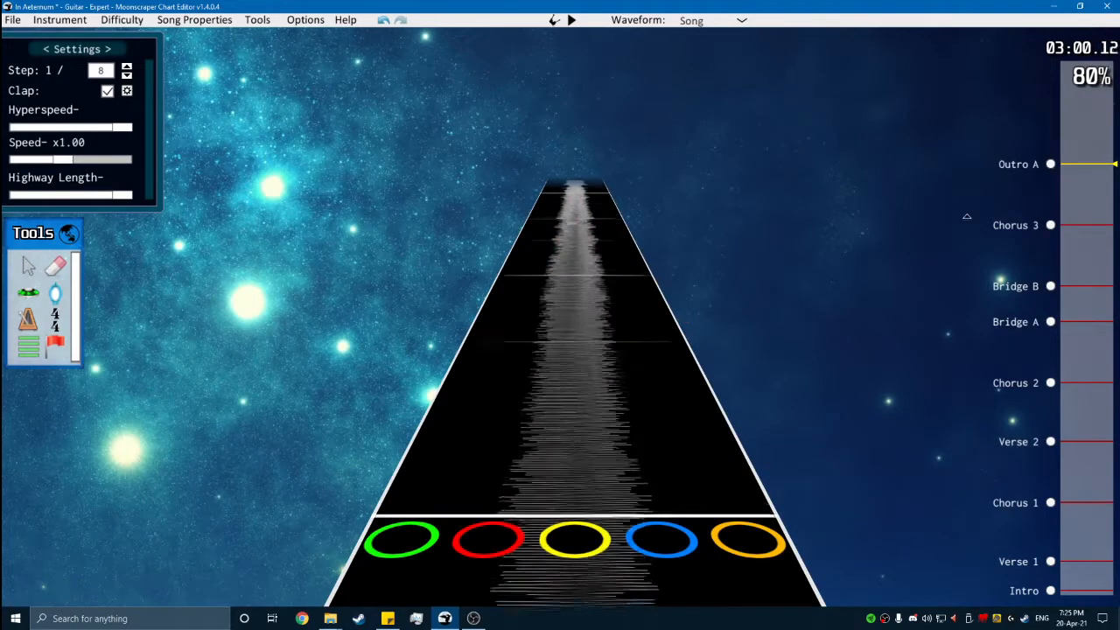
{"action": "scroll", "coordinate": [673, 289], "scroll_direction": "down", "scroll_amount": 2}
{"action": "scroll", "coordinate": [667, 301], "scroll_direction": "up", "scroll_amount": 1}
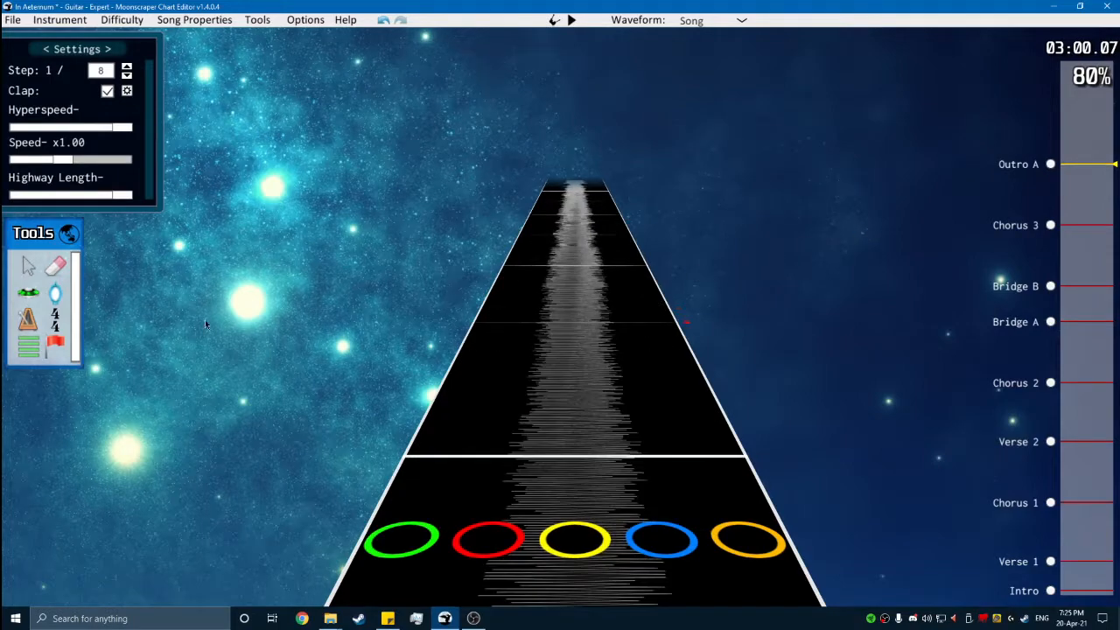
{"action": "key", "text": "space"}
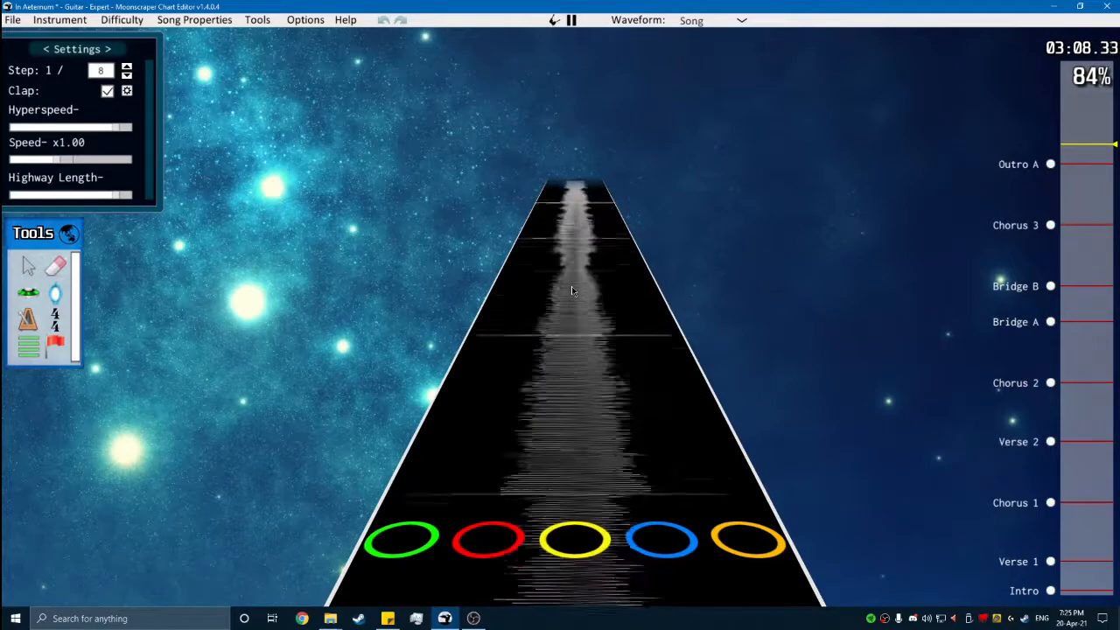
{"action": "key", "text": "space"}
{"action": "left_click", "coordinate": [1050, 165]}
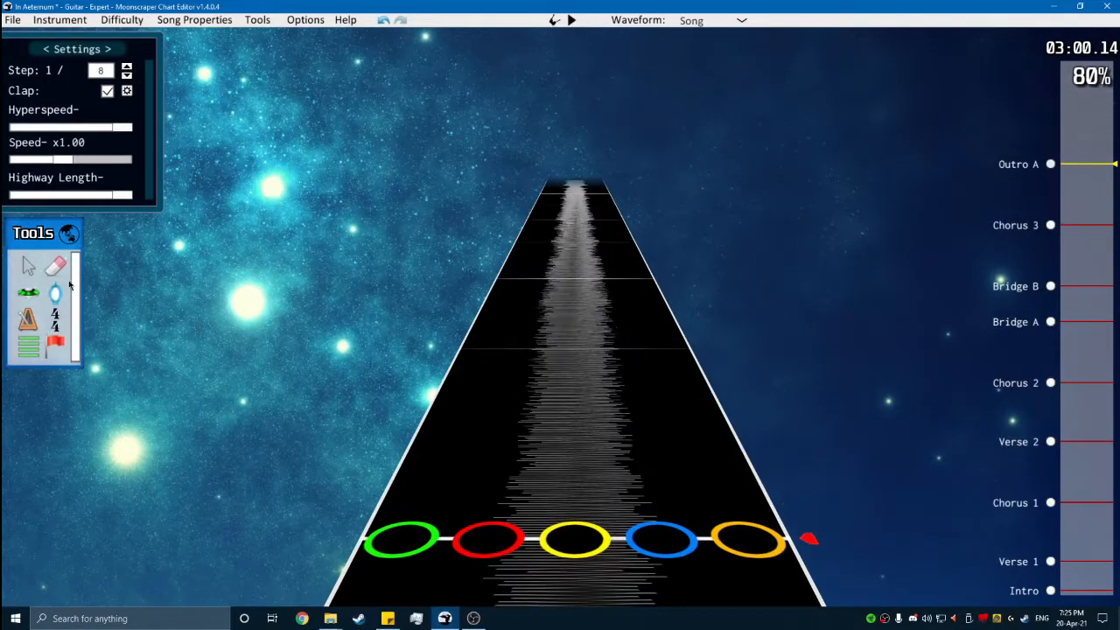
- Add a 4/4 time signature at the start of Outro A, position 65184
{"action": "left_click", "coordinate": [58, 320]}
{"action": "left_click", "coordinate": [419, 530]}
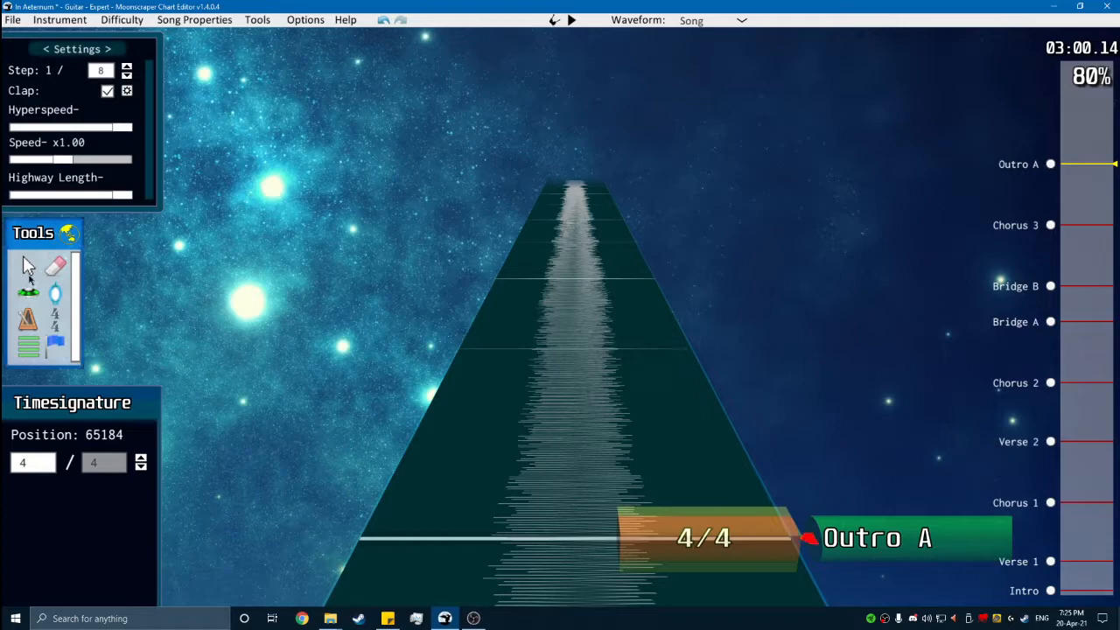
{"action": "left_click", "coordinate": [29, 276]}
- Play through Outro A, add a section named Outro B at position 71328, and play on from it
{"action": "key", "text": "space"}
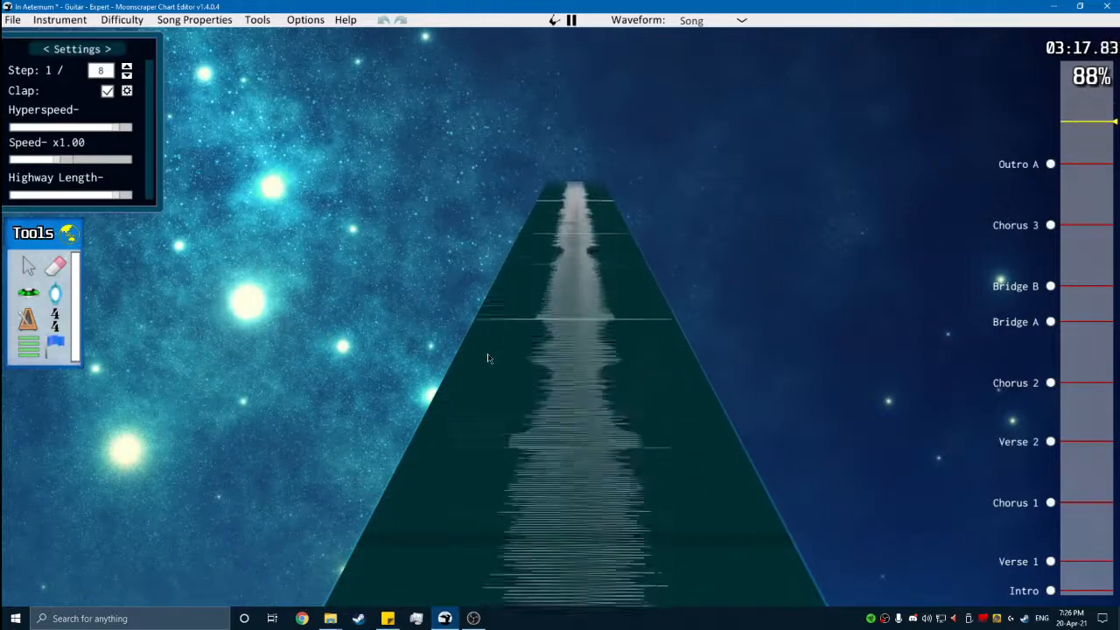
{"action": "scroll", "coordinate": [1000, 382], "scroll_direction": "down", "scroll_amount": 8}
{"action": "key", "text": "space"}
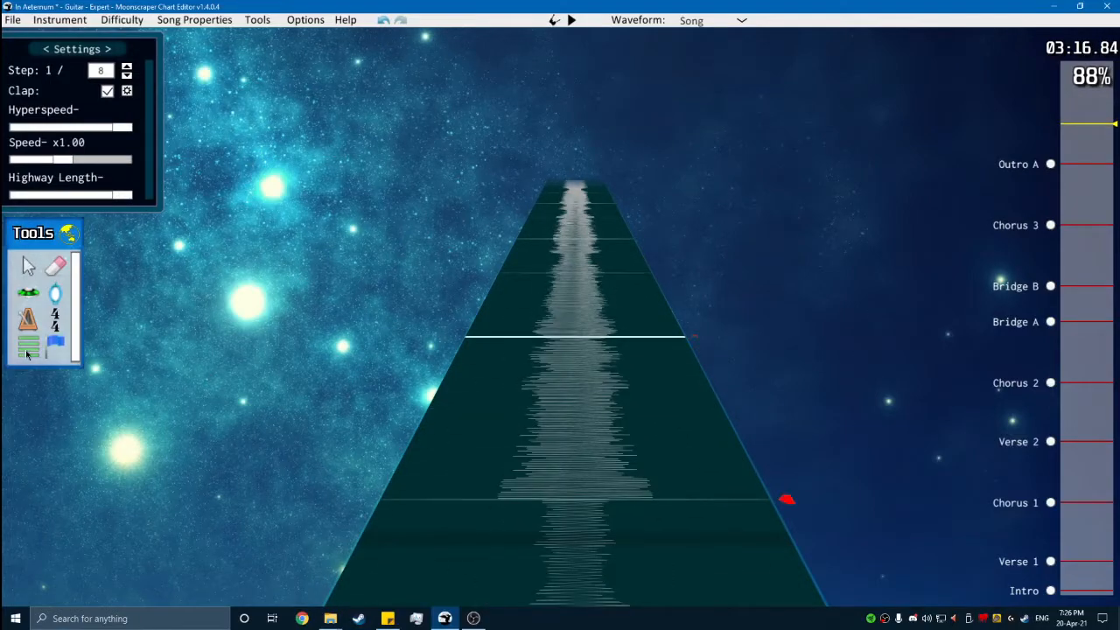
{"action": "left_click", "coordinate": [27, 348]}
{"action": "left_click", "coordinate": [443, 366]}
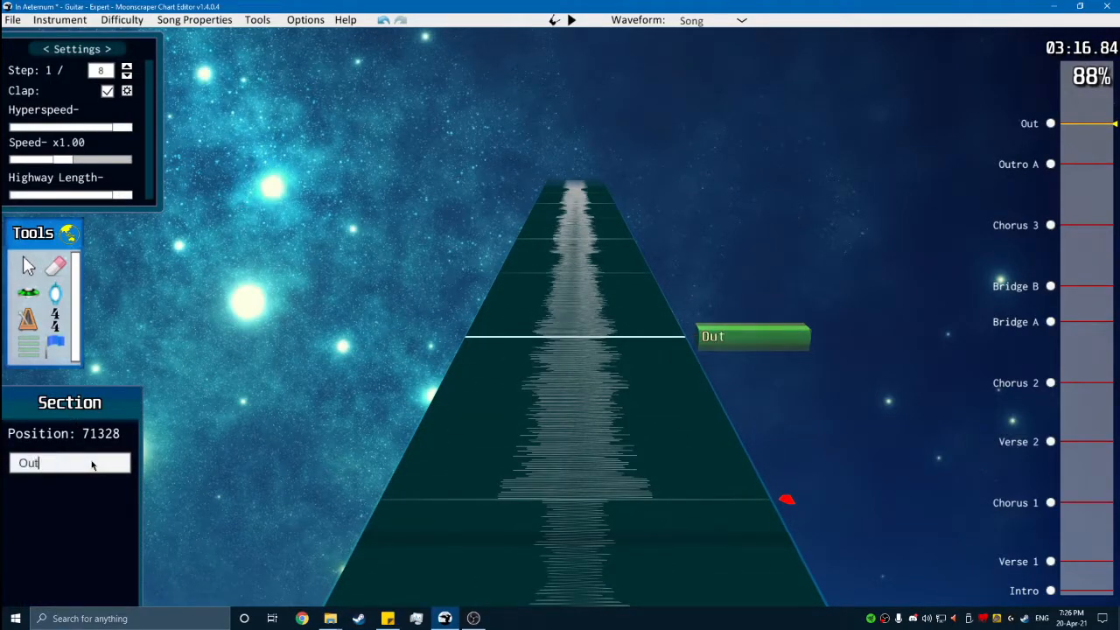
{"action": "type", "text": "B"}
{"action": "key", "text": "space"}
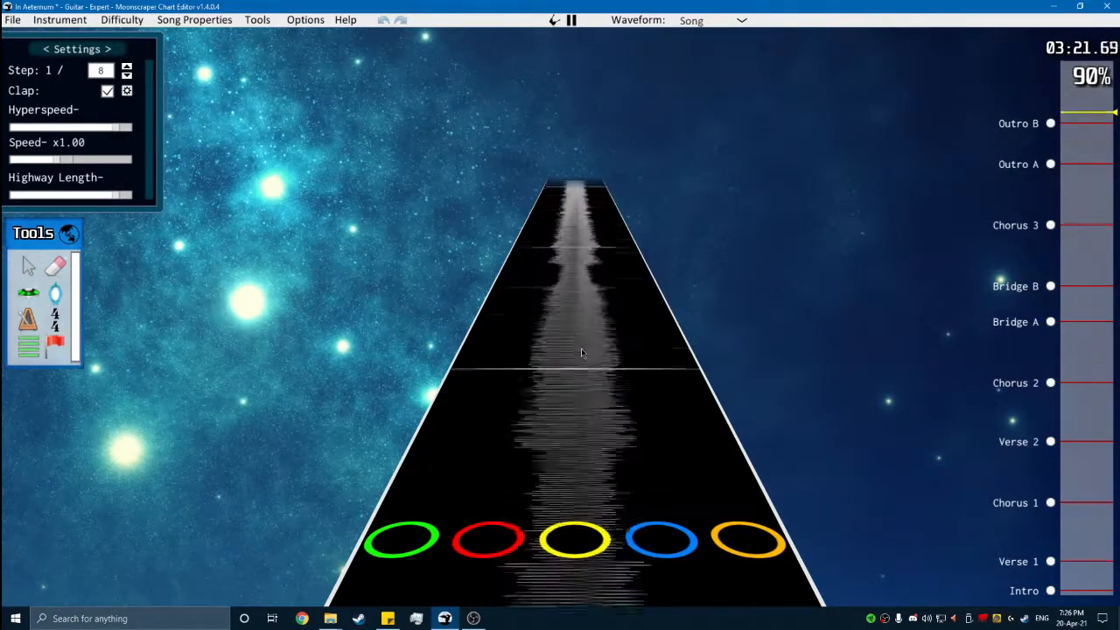
- Return to Outro A, switch from the global view back to the note highway, and play the lead-in from Chorus 3
{"action": "left_click", "coordinate": [1050, 164]}
{"action": "scroll", "coordinate": [612, 394], "scroll_direction": "down", "scroll_amount": 1}
{"action": "key", "text": "space"}
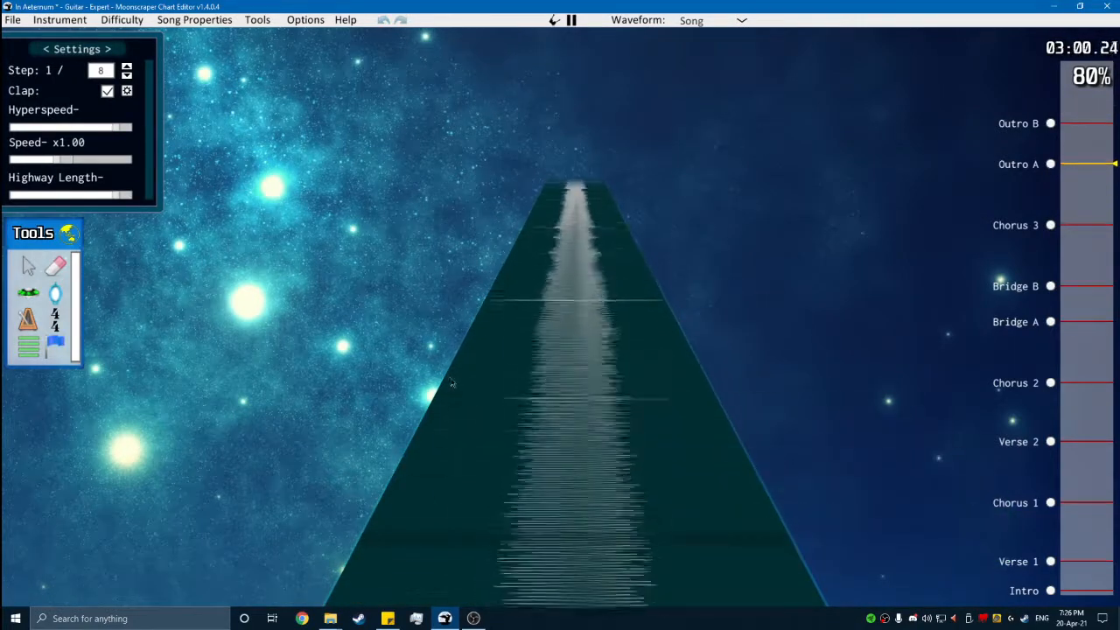
{"action": "key", "text": "space"}
{"action": "scroll", "coordinate": [447, 378], "scroll_direction": "down", "scroll_amount": 5}
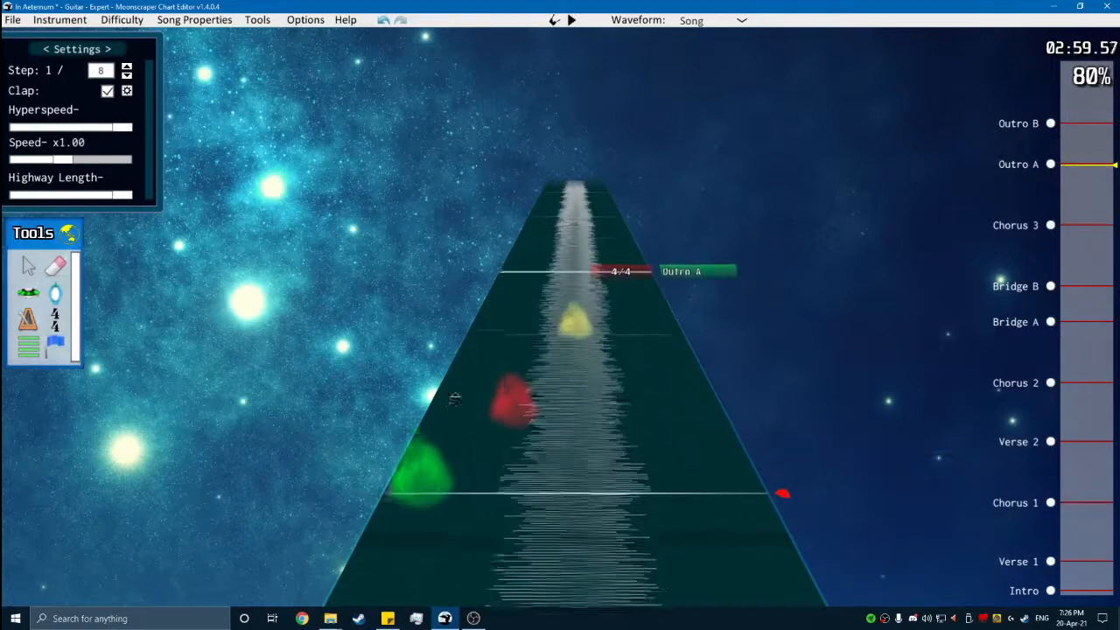
{"action": "key", "text": "g"}
{"action": "key", "text": "space"}
- Listen to several charted passages between Bridge B and Chorus 3, ending at the Outro B marker
{"action": "key", "text": "space"}
{"action": "mouse_move", "coordinate": [1062, 289]}
{"action": "left_mouse_down"}
{"action": "mouse_move", "coordinate": [1084, 286]}
{"action": "mouse_move", "coordinate": [1085, 260]}
{"action": "left_mouse_up"}
{"action": "key", "text": "space"}
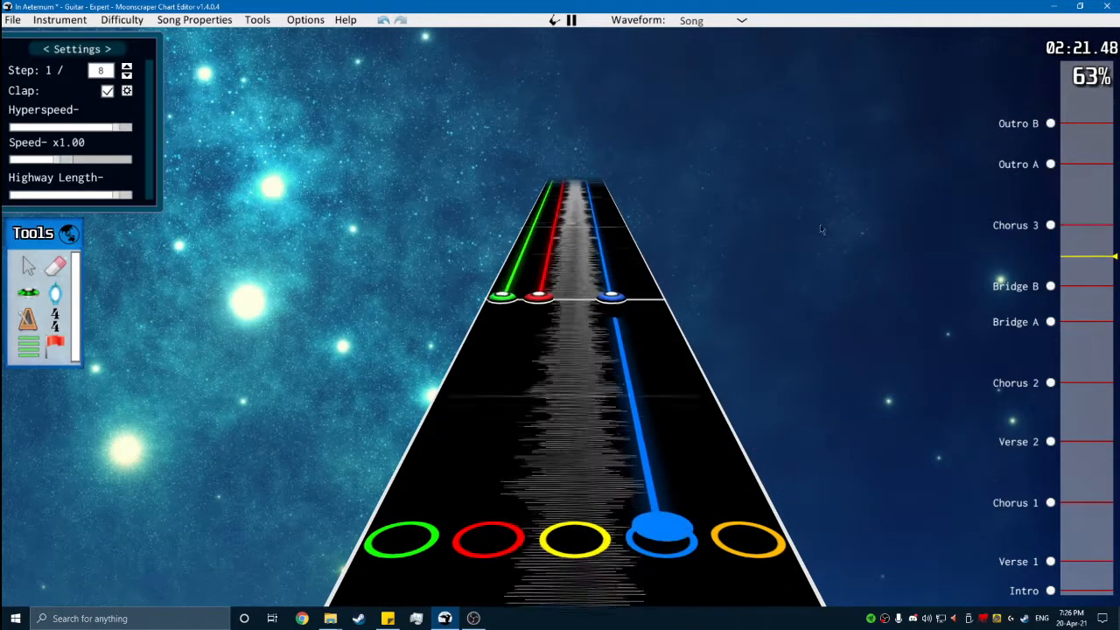
{"action": "key", "text": "space"}
{"action": "left_click", "coordinate": [1066, 244]}
{"action": "key", "text": "space"}
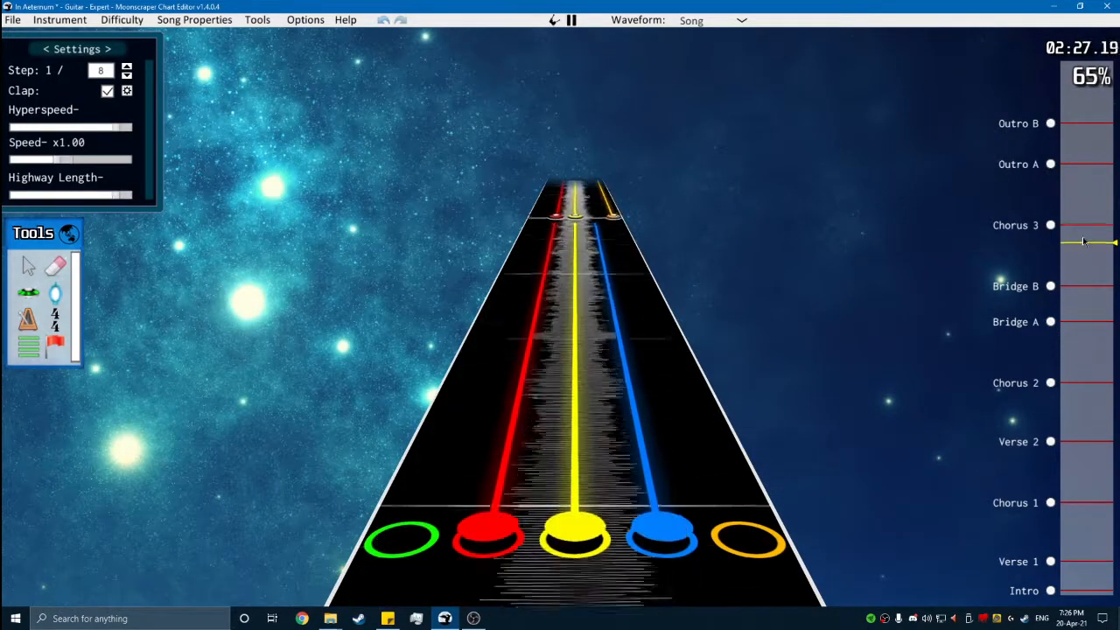
{"action": "left_click", "coordinate": [1072, 238]}
{"action": "key", "text": "space"}
{"action": "key", "text": "space"}
{"action": "left_click", "coordinate": [1053, 124]}
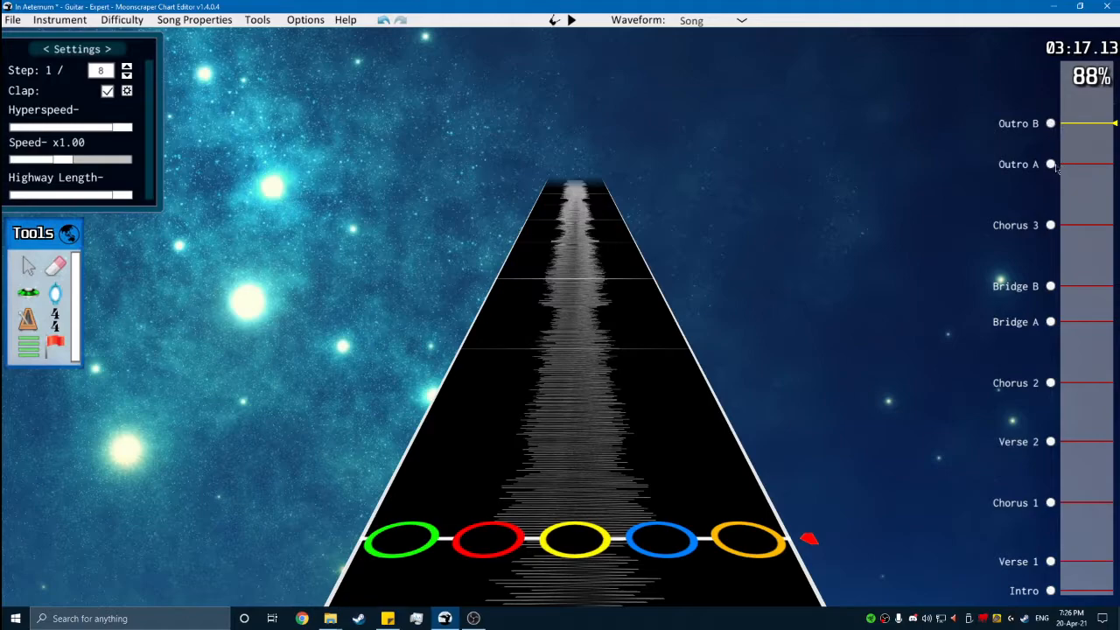
- Set the step to 1/16 and place red-and-blue chords on the opening beats of Outro A, starting at position 65184
{"action": "left_click", "coordinate": [54, 294]}
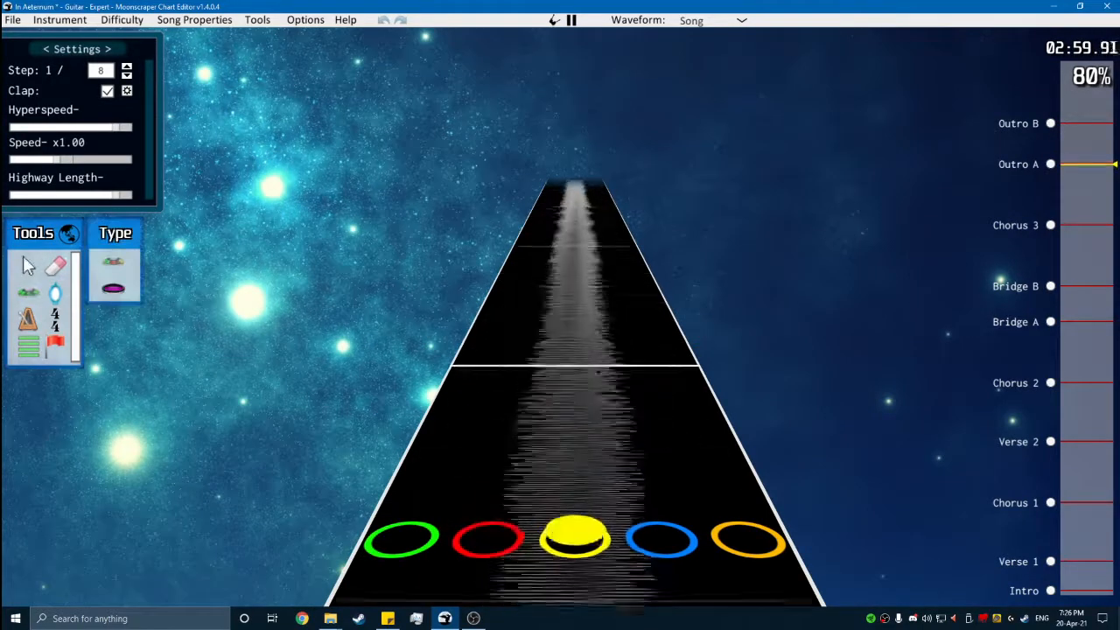
{"action": "key", "text": "space"}
{"action": "left_click", "coordinate": [491, 417]}
{"action": "key", "text": "space"}
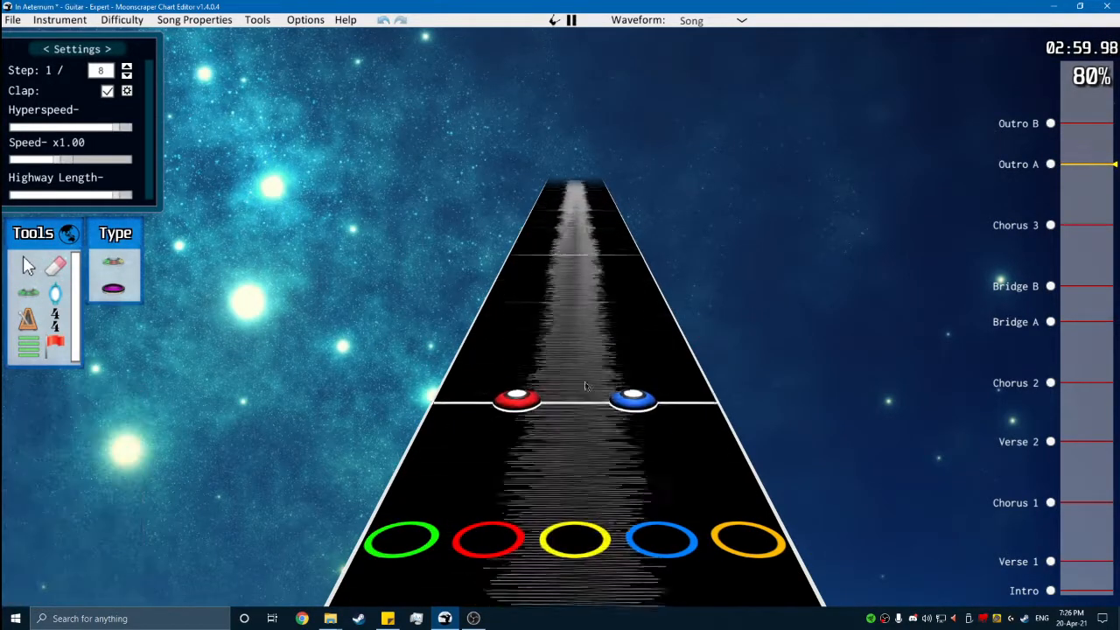
{"action": "key", "text": "space"}
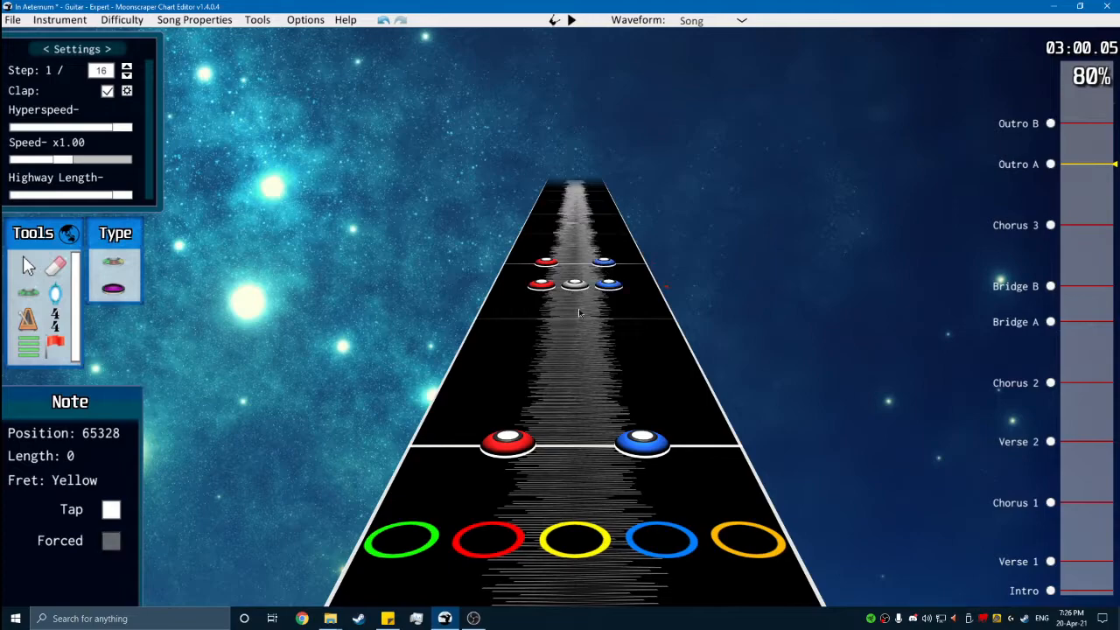
{"action": "scroll", "coordinate": [576, 299], "scroll_direction": "down", "scroll_amount": 3}
{"action": "scroll", "coordinate": [532, 315], "scroll_direction": "up", "scroll_amount": 3}
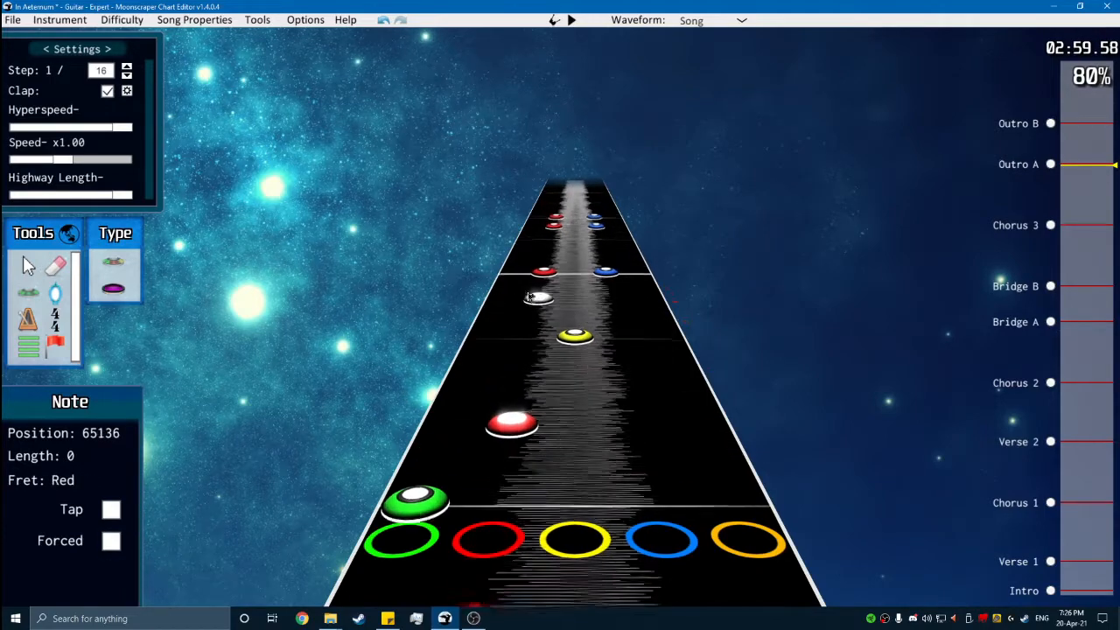
- Continue the Outro A rhythm by ear with more red-and-blue chords up to position 66000
{"action": "key", "text": "space"}
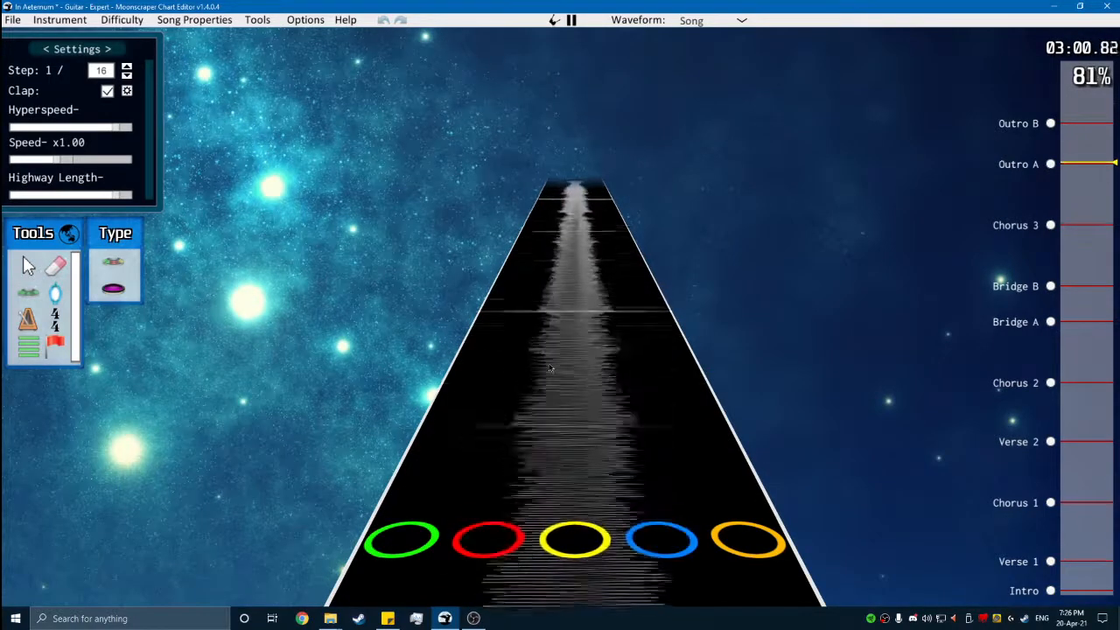
{"action": "key", "text": "space"}
{"action": "scroll", "coordinate": [525, 385], "scroll_direction": "down", "scroll_amount": 5}
{"action": "key", "text": "space"}
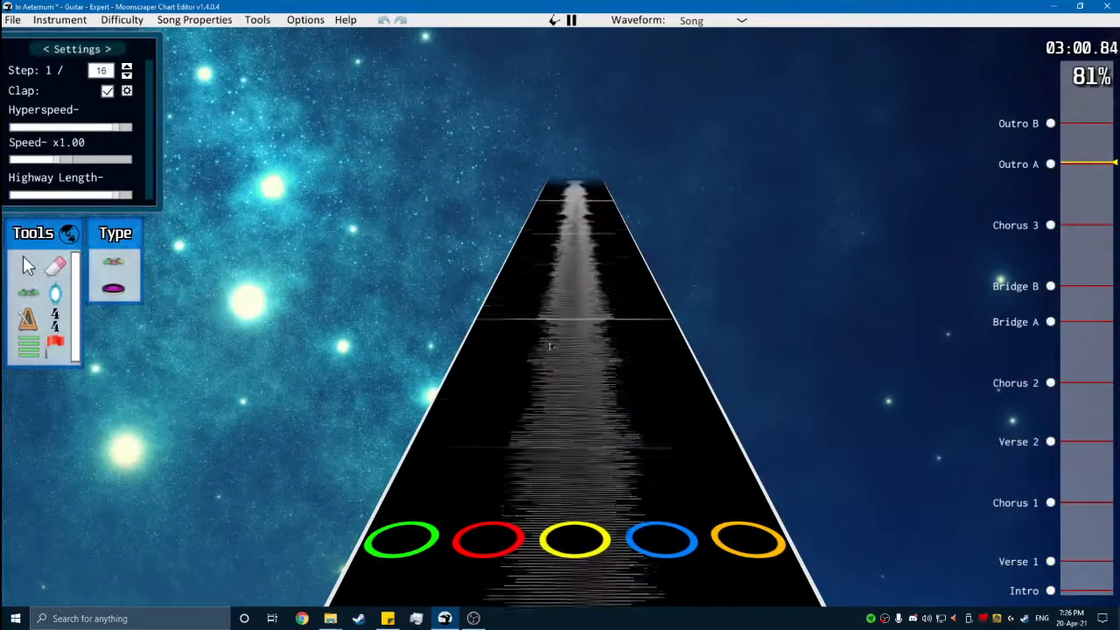
{"action": "key", "text": "space"}
{"action": "key", "text": "space"}
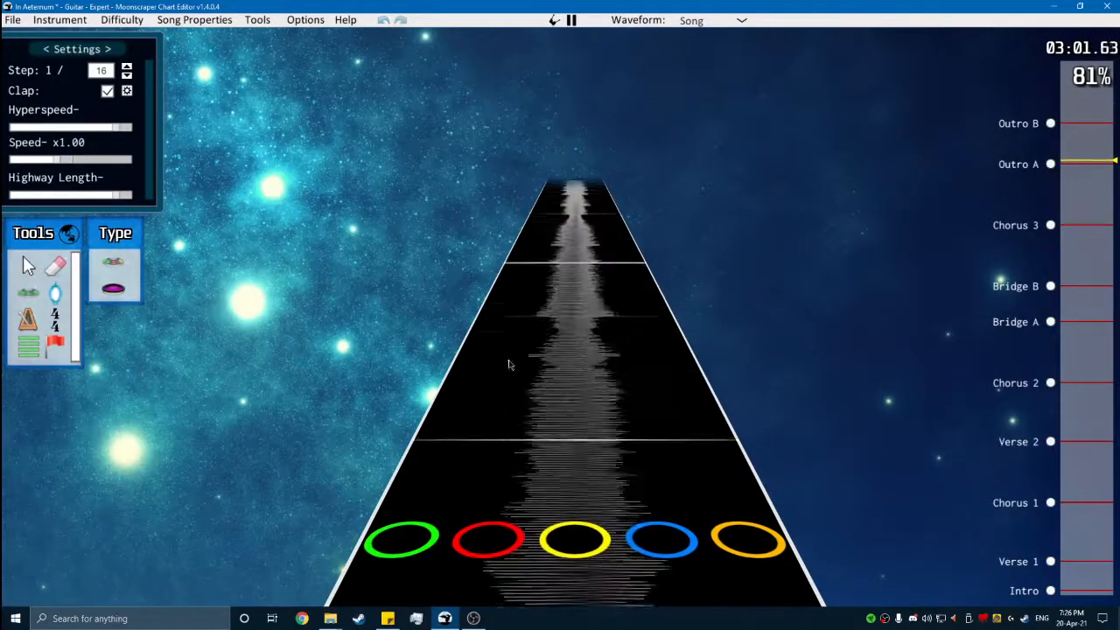
{"action": "key", "text": "space"}
{"action": "key", "text": "space"}
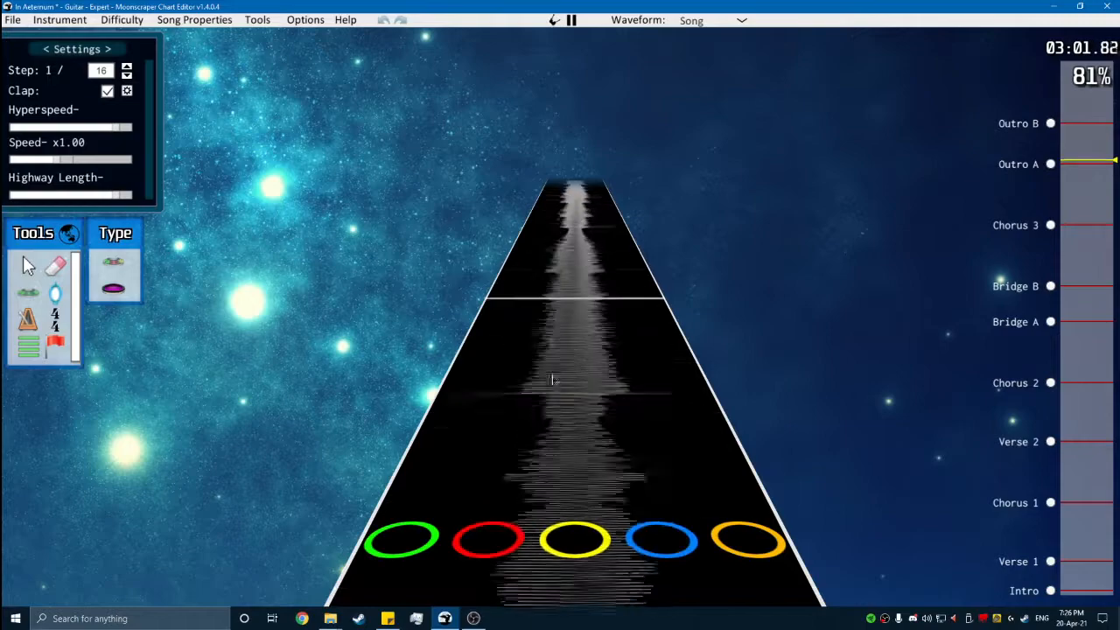
{"action": "key", "text": "space"}
{"action": "scroll", "coordinate": [578, 415], "scroll_direction": "up", "scroll_amount": 3}
{"action": "key", "text": "space"}
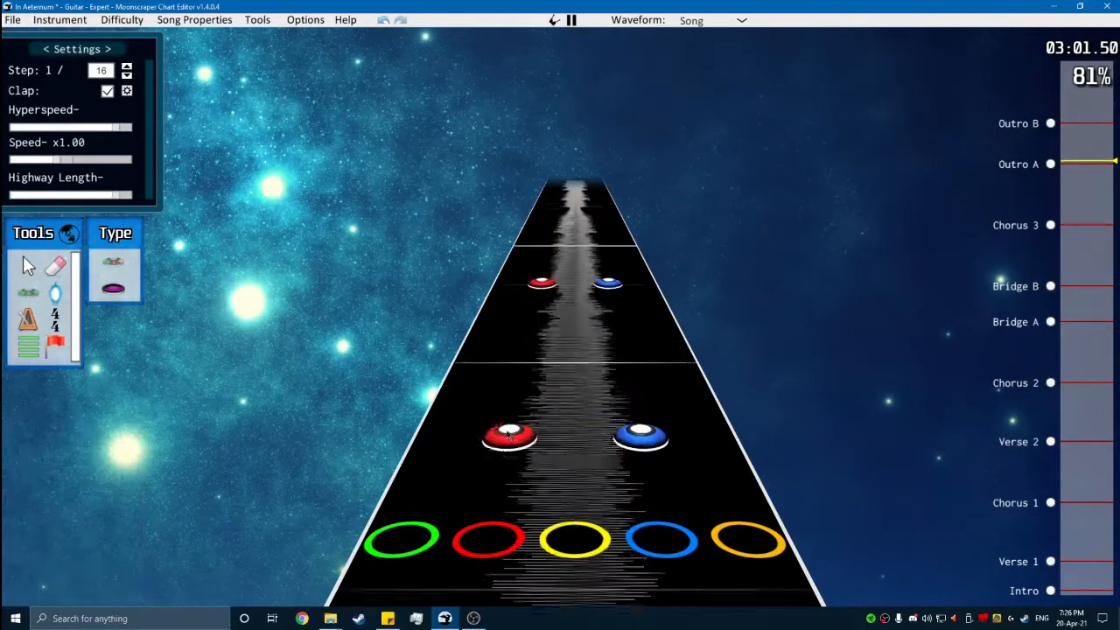
- Chart the following red-and-blue chords in Outro A, including those at positions 66240 and 66480
{"action": "key", "text": "space"}
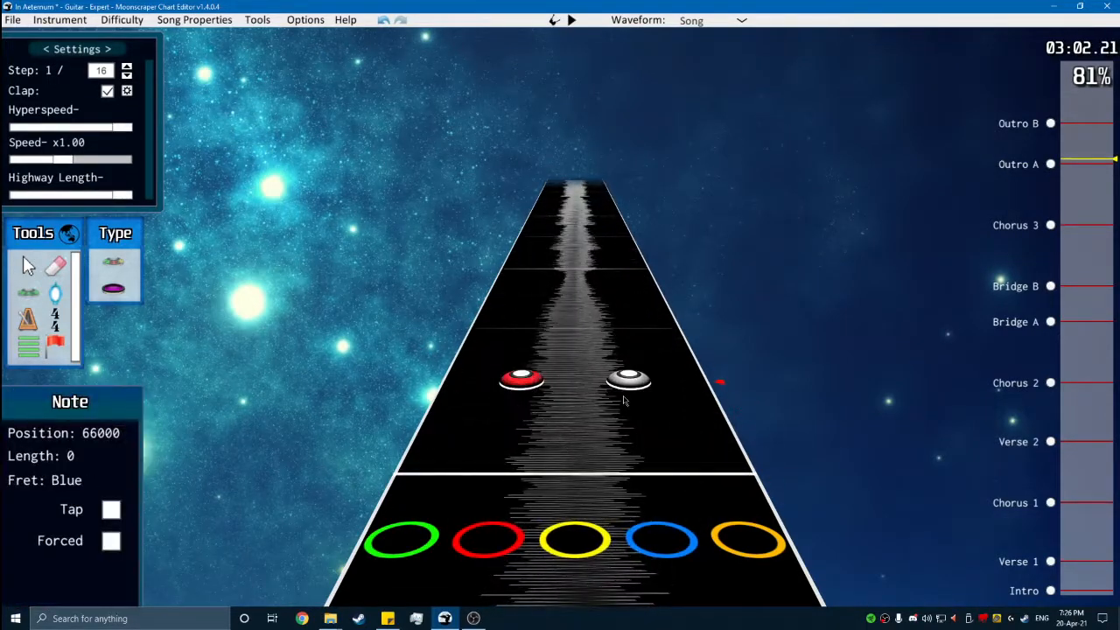
{"action": "key", "text": "space"}
{"action": "key", "text": "space"}
{"action": "key", "text": "space"}
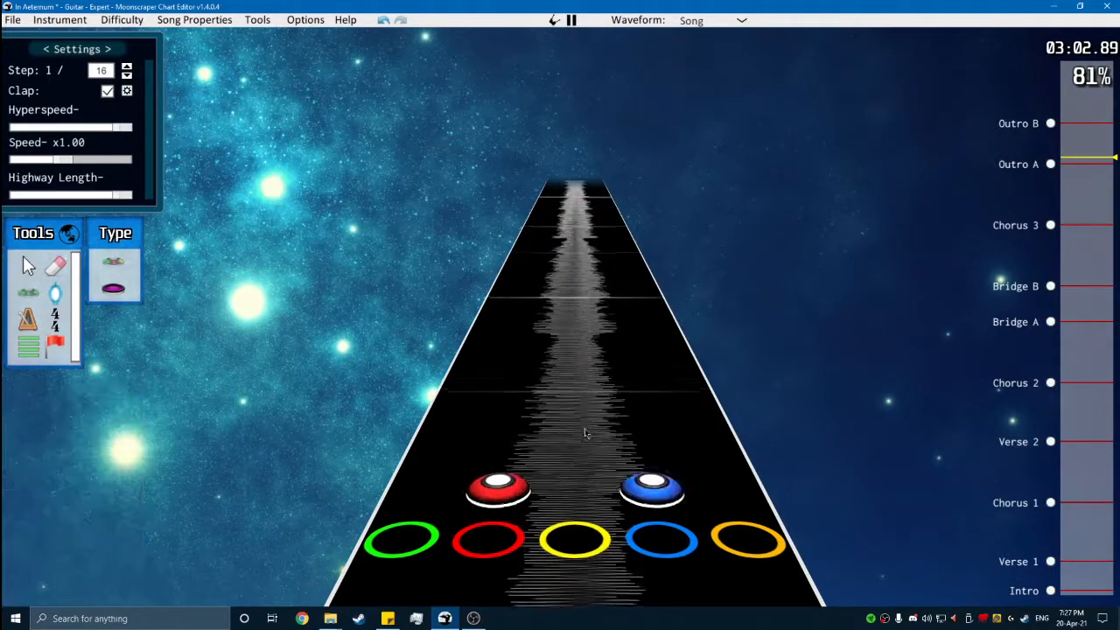
{"action": "key", "text": "space"}
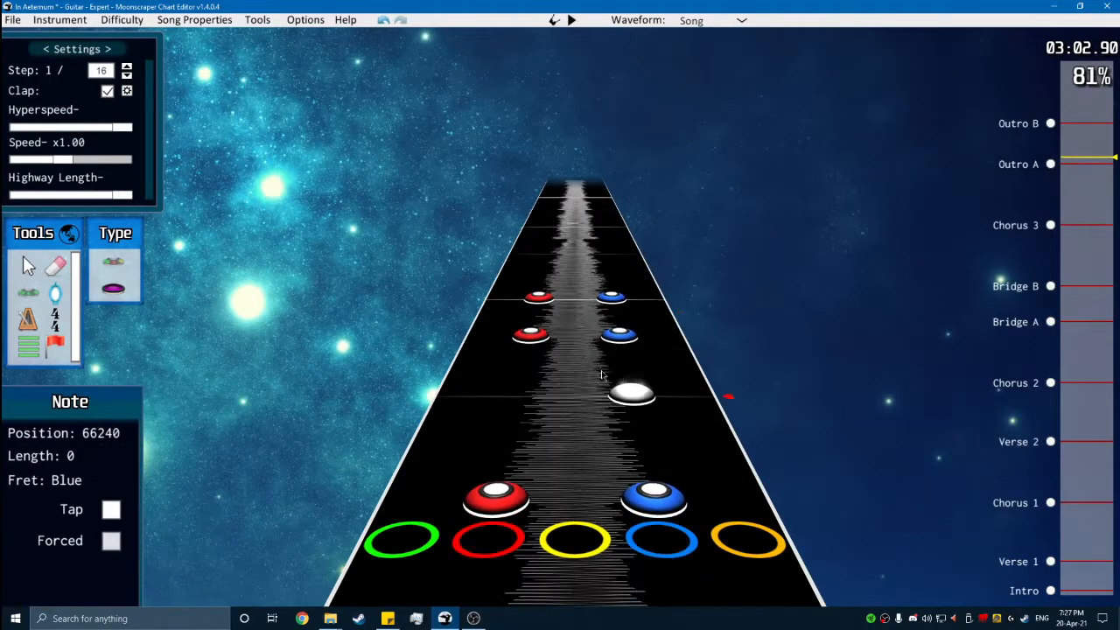
{"action": "key", "text": "space"}
- Finish the first Outro A phrase with red-and-blue chords around position 66672 and play on past it
{"action": "key", "text": "space"}
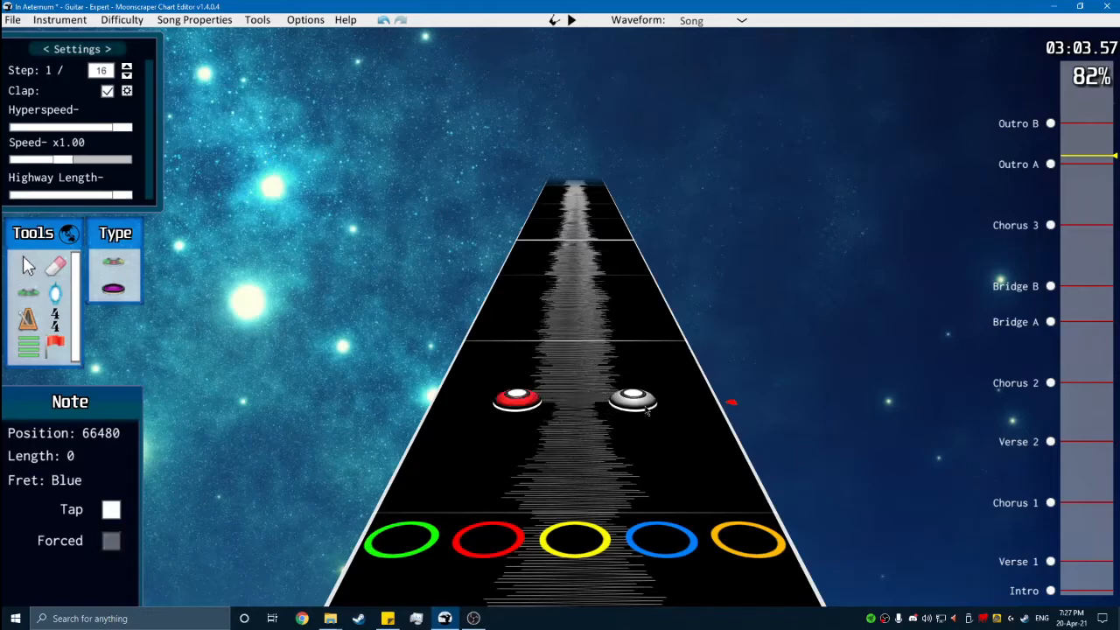
{"action": "key", "text": "space"}
{"action": "key", "text": "space"}
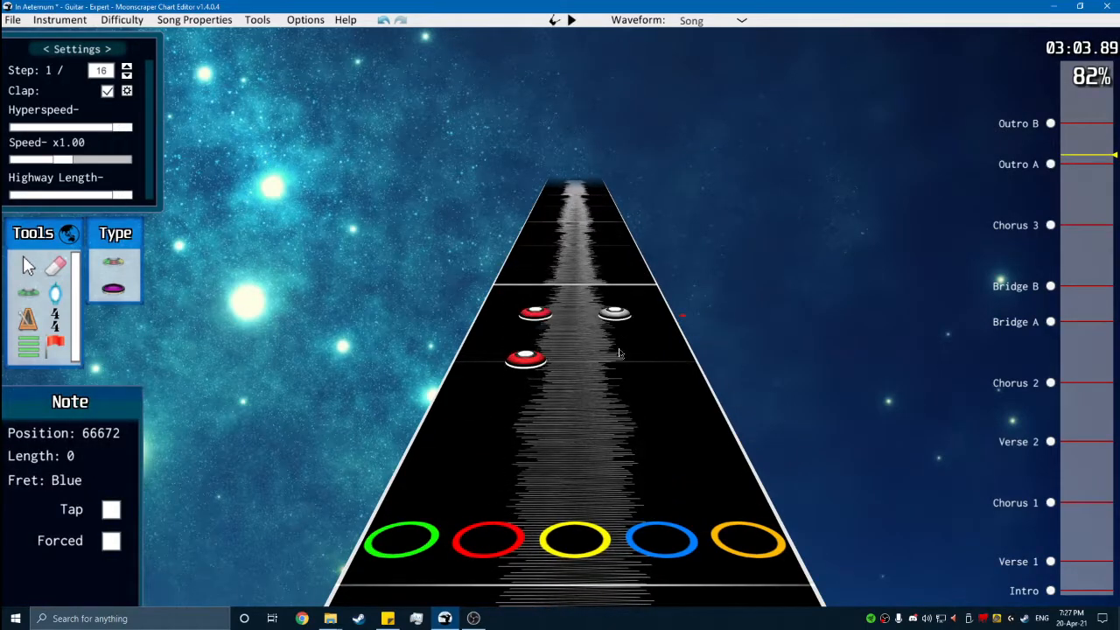
{"action": "key", "text": "space"}
{"action": "key", "text": "space"}
{"action": "scroll", "coordinate": [593, 527], "scroll_direction": "down", "scroll_amount": 5}
{"action": "key", "text": "space"}
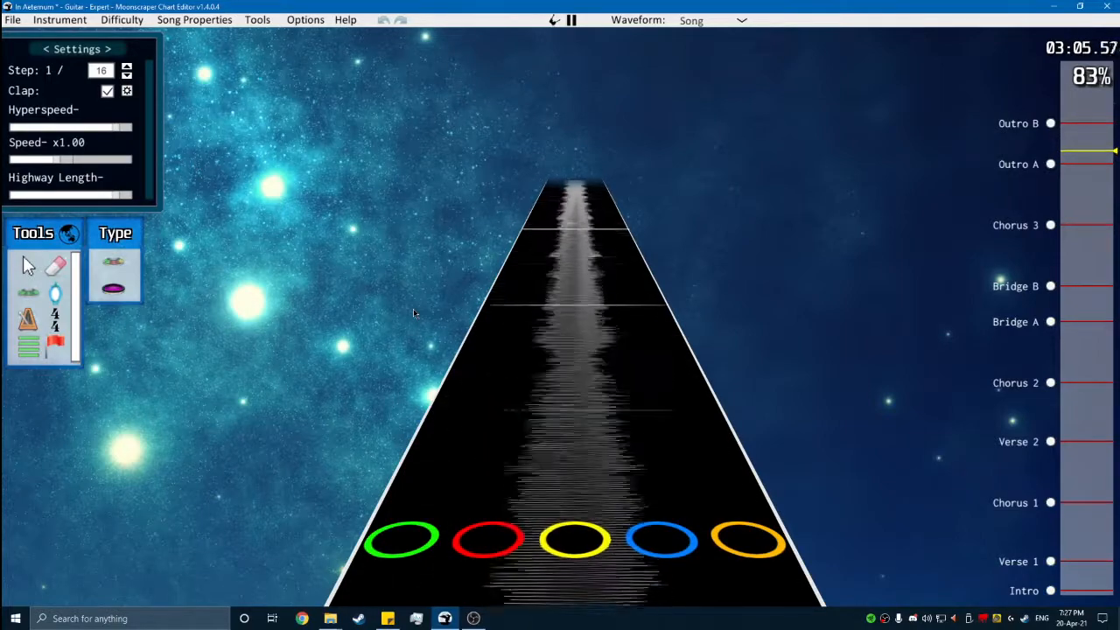
- Select the red-and-blue chords of the first Outro A phrase, copy them, and paste them directly after that phrase
{"action": "key", "text": "space"}
{"action": "left_click", "coordinate": [31, 269]}
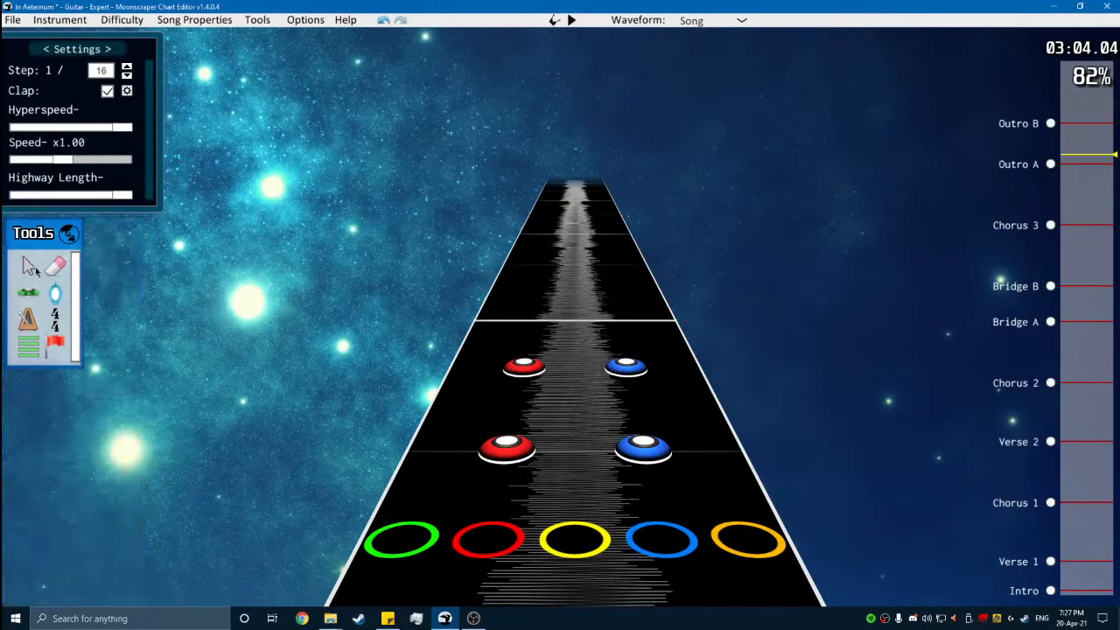
{"action": "left_click_drag", "start_coordinate": [416, 324], "coordinate": [926, 498]}
{"action": "scroll", "coordinate": [910, 490], "scroll_direction": "down", "scroll_amount": 3}
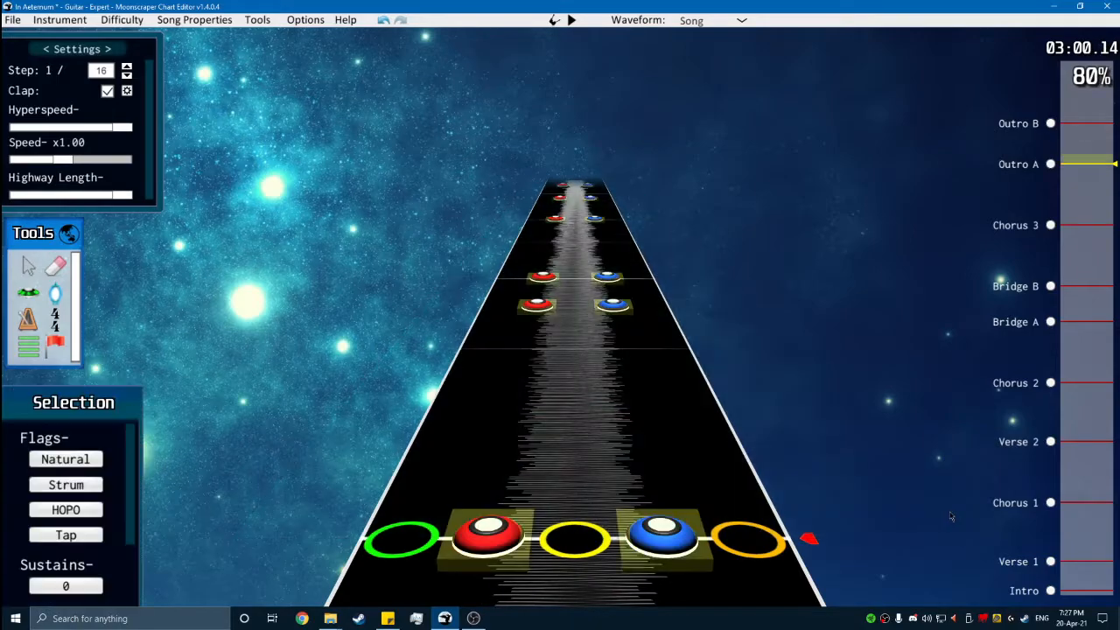
{"action": "scroll", "coordinate": [782, 294], "scroll_direction": "up", "scroll_amount": 3}
{"action": "scroll", "coordinate": [681, 220], "scroll_direction": "up", "scroll_amount": 3}
{"action": "key", "text": "ctrl+v"}
{"action": "left_click_drag", "start_coordinate": [654, 303], "coordinate": [387, 192]}
{"action": "scroll", "coordinate": [387, 191], "scroll_direction": "up", "scroll_amount": 1}
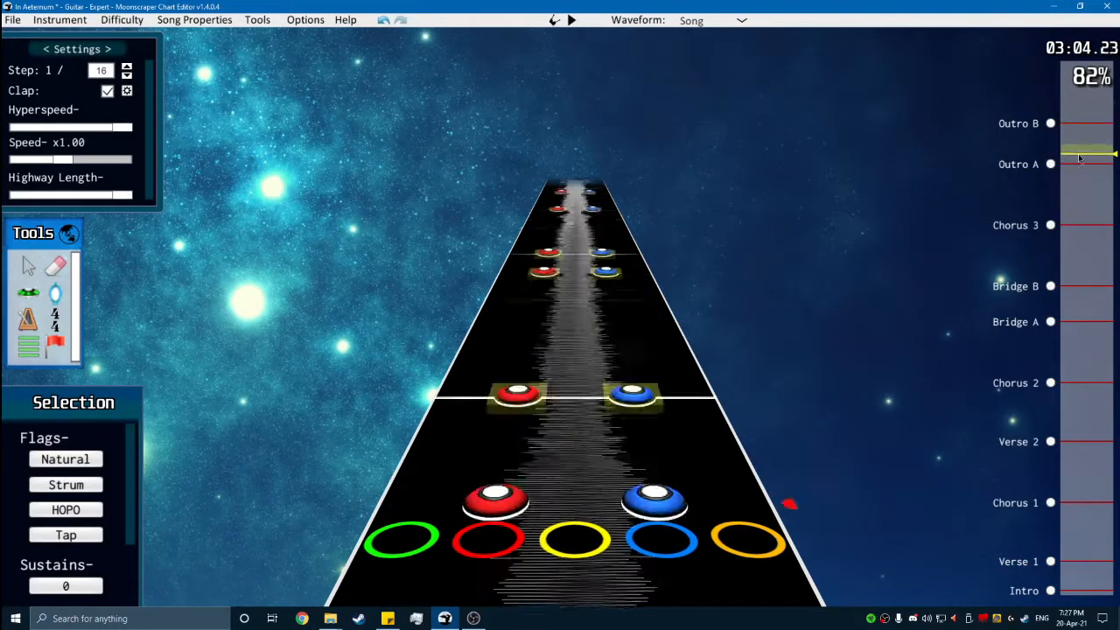
- Try moving the pasted Outro A chords one lane over to green and yellow, and play them back
{"action": "left_click_drag", "start_coordinate": [522, 377], "coordinate": [473, 377]}
{"action": "left_click", "coordinate": [531, 371]}
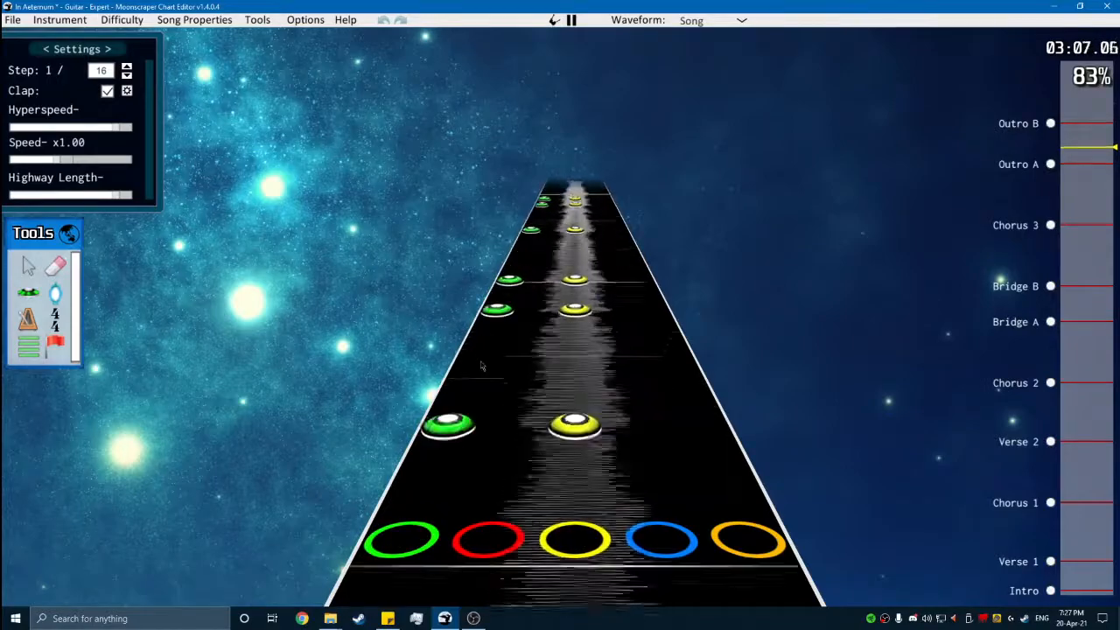
{"action": "key", "text": "space"}
{"action": "key", "text": "space"}
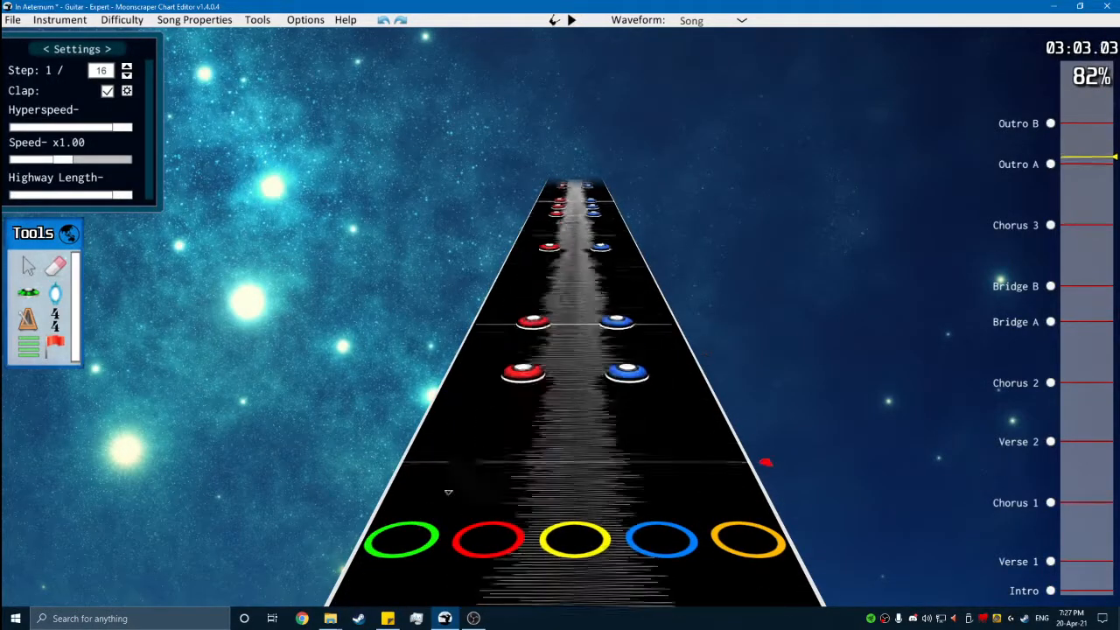
- Replay the original and pasted red-and-blue phrases of Outro A to check them against the music
{"action": "scroll", "coordinate": [376, 418], "scroll_direction": "up", "scroll_amount": 3}
{"action": "key", "text": "space"}
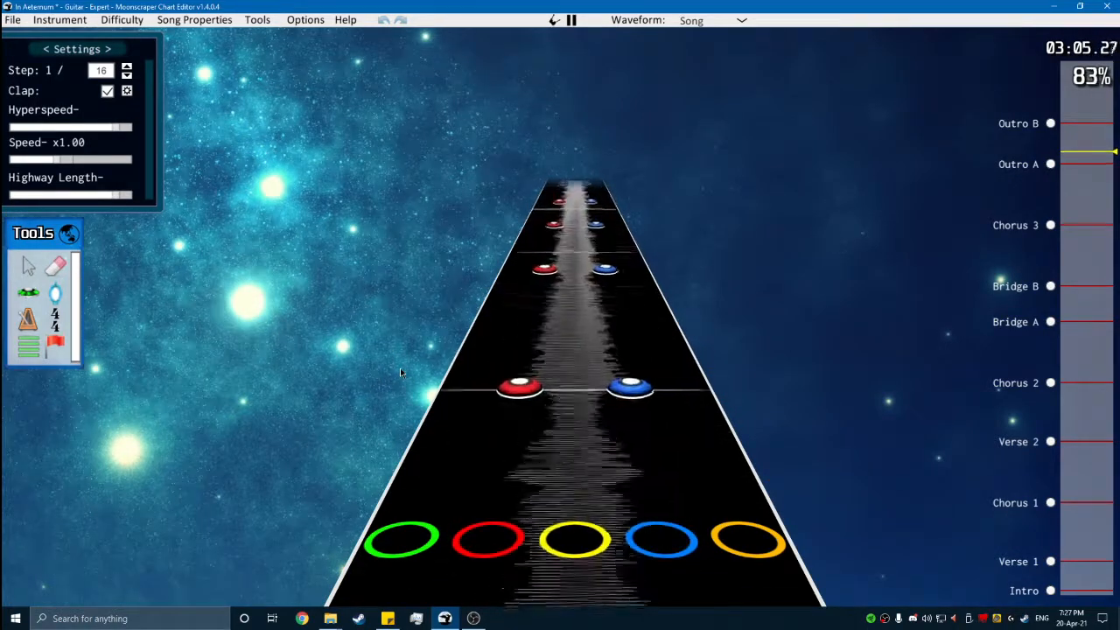
{"action": "key", "text": "space"}
{"action": "scroll", "coordinate": [513, 419], "scroll_direction": "down", "scroll_amount": 5}
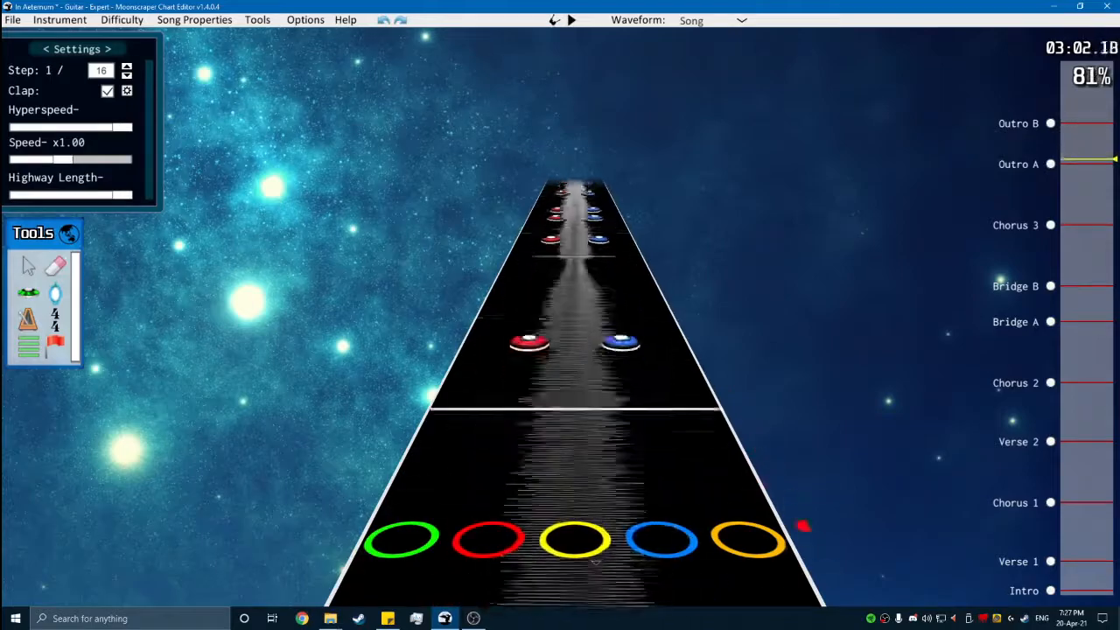
{"action": "scroll", "coordinate": [510, 386], "scroll_direction": "up", "scroll_amount": 1}
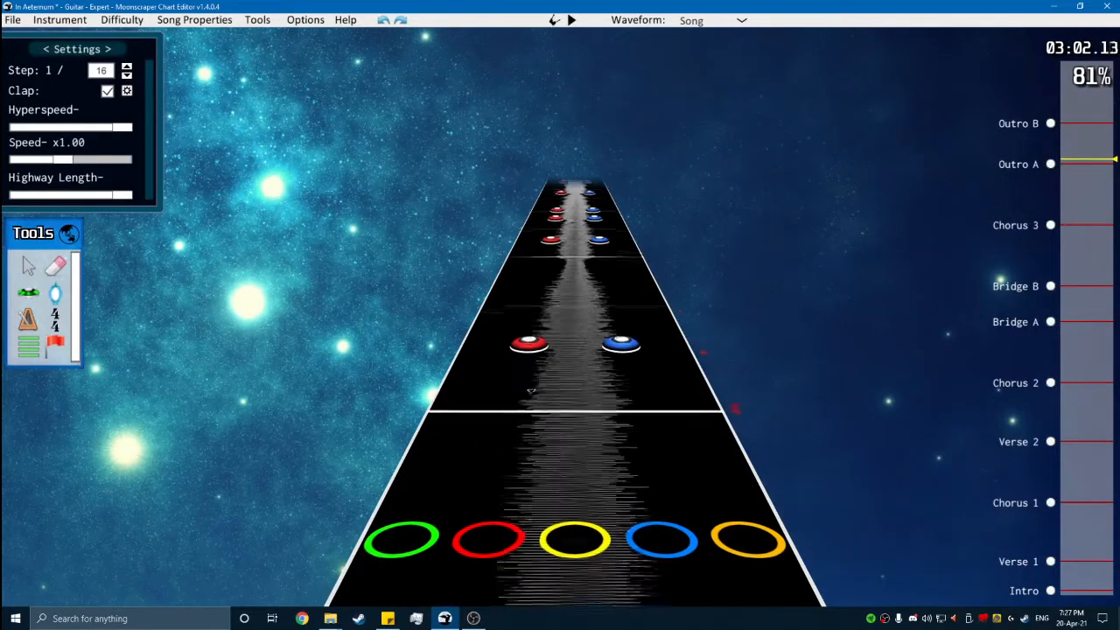
{"action": "key", "text": "space"}
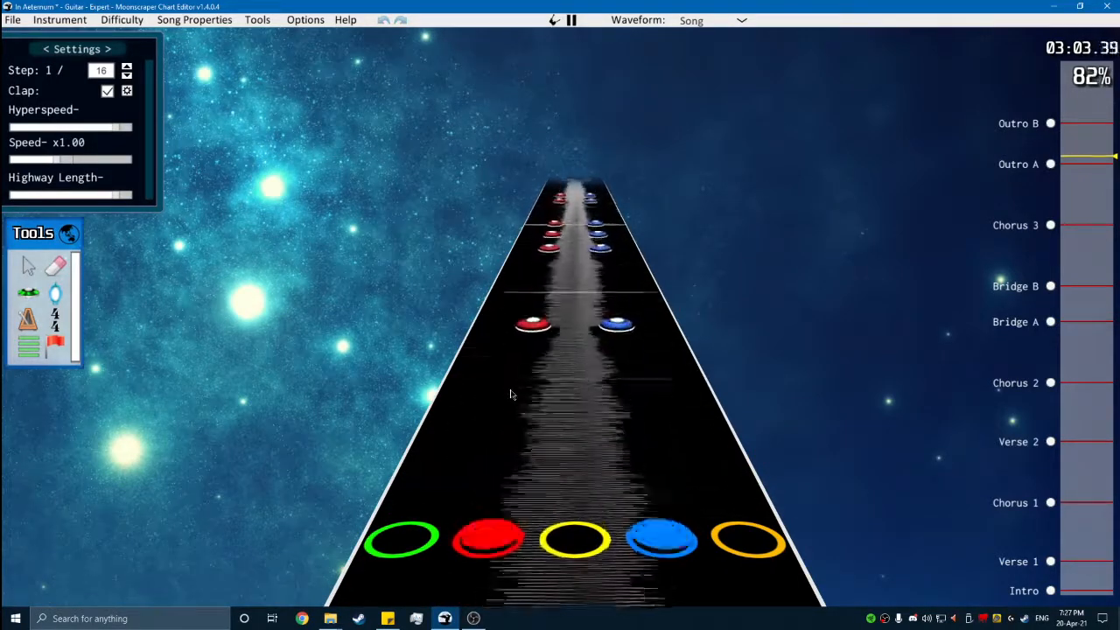
{"action": "key", "text": "space"}
{"action": "scroll", "coordinate": [510, 394], "scroll_direction": "down", "scroll_amount": 6}
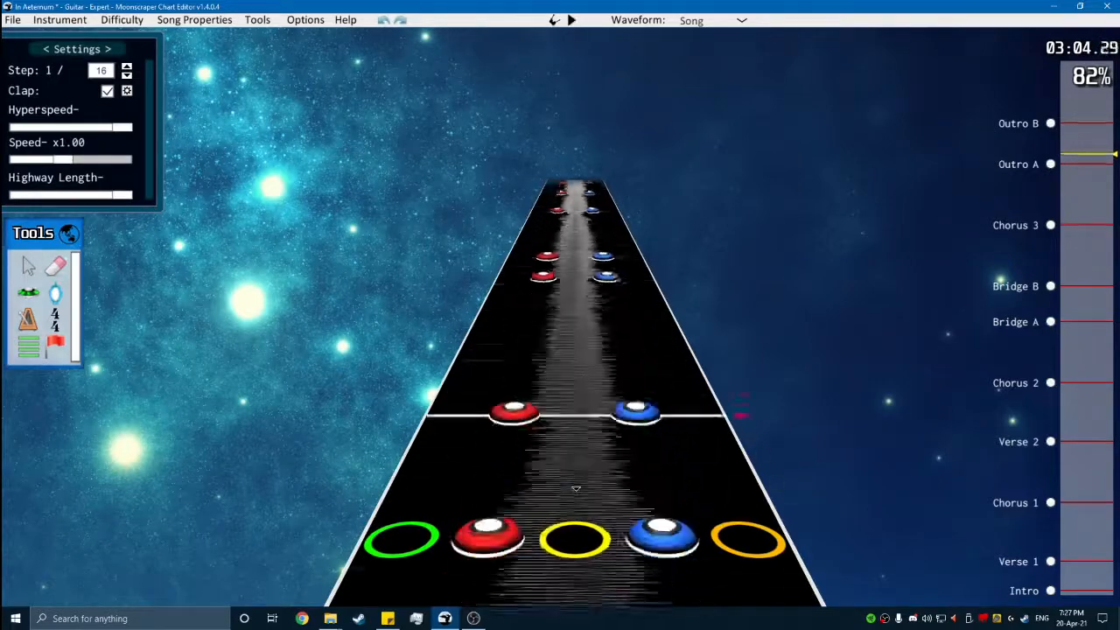
- Replay Outro A from its opening notes through the red-and-blue phrase and its copy
{"action": "scroll", "coordinate": [549, 415], "scroll_direction": "down", "scroll_amount": 3}
{"action": "scroll", "coordinate": [553, 411], "scroll_direction": "up", "scroll_amount": 3}
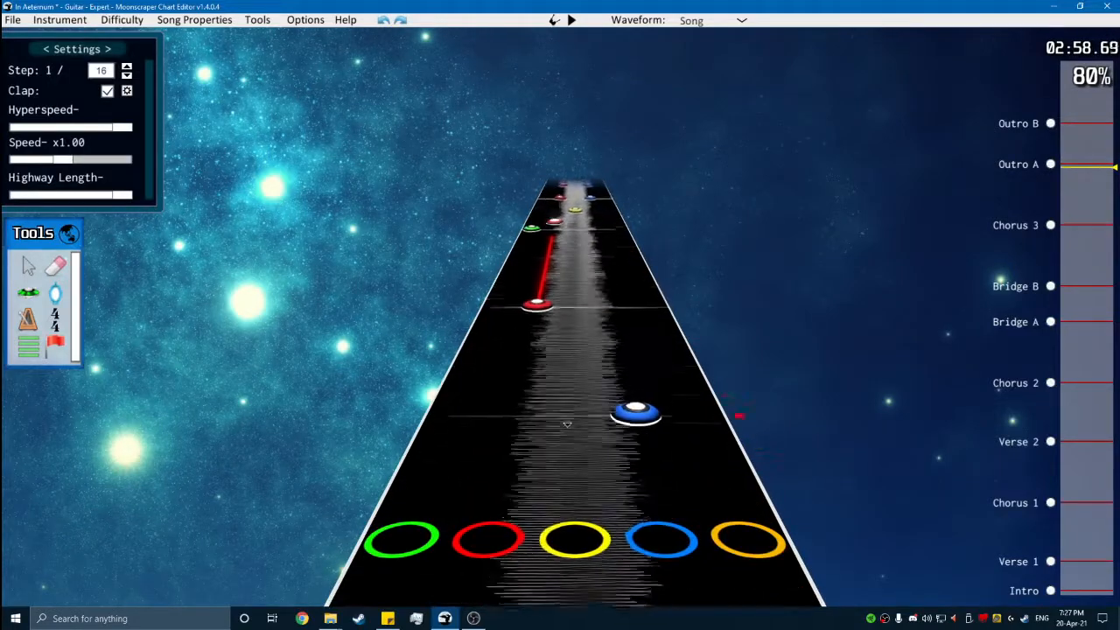
{"action": "key", "text": "space"}
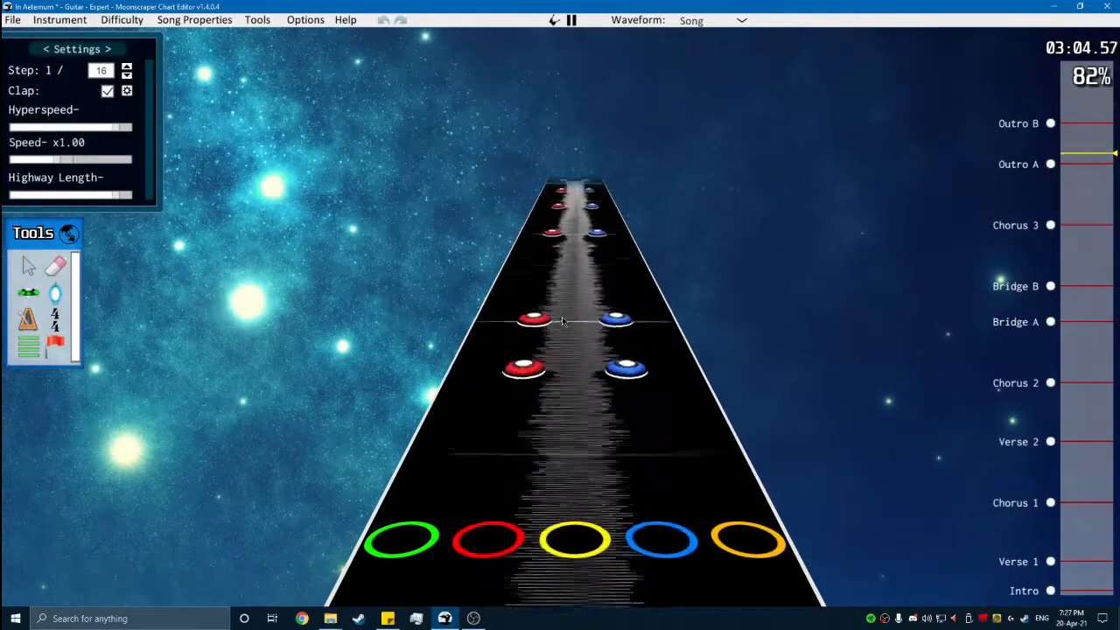
{"action": "key", "text": "space"}
{"action": "scroll", "coordinate": [661, 405], "scroll_direction": "up", "scroll_amount": 5}
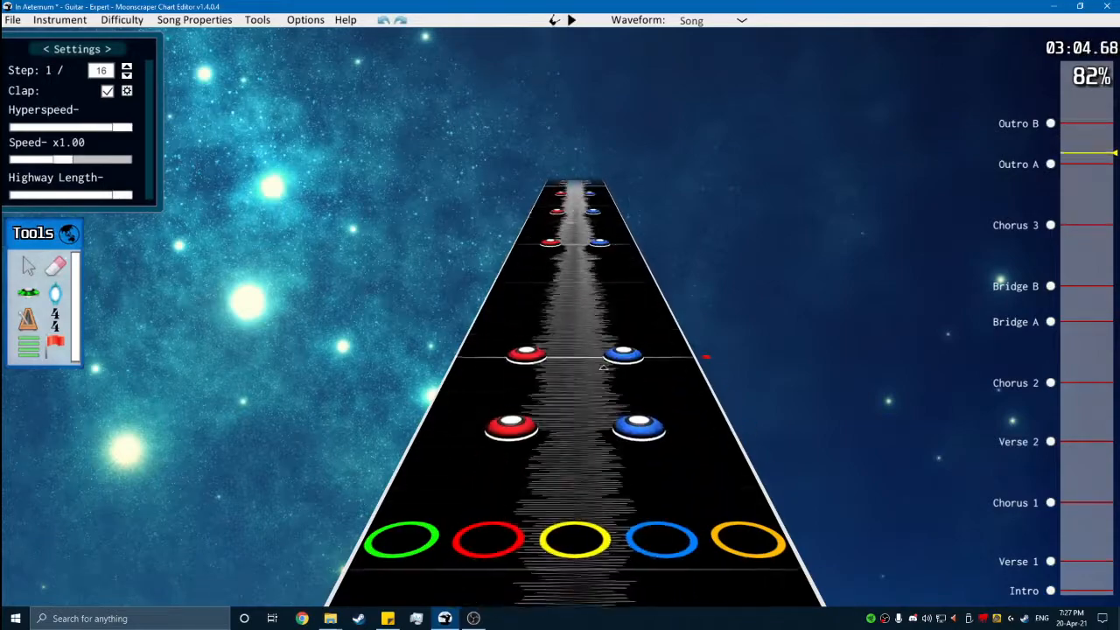
{"action": "scroll", "coordinate": [448, 229], "scroll_direction": "down", "scroll_amount": 1}
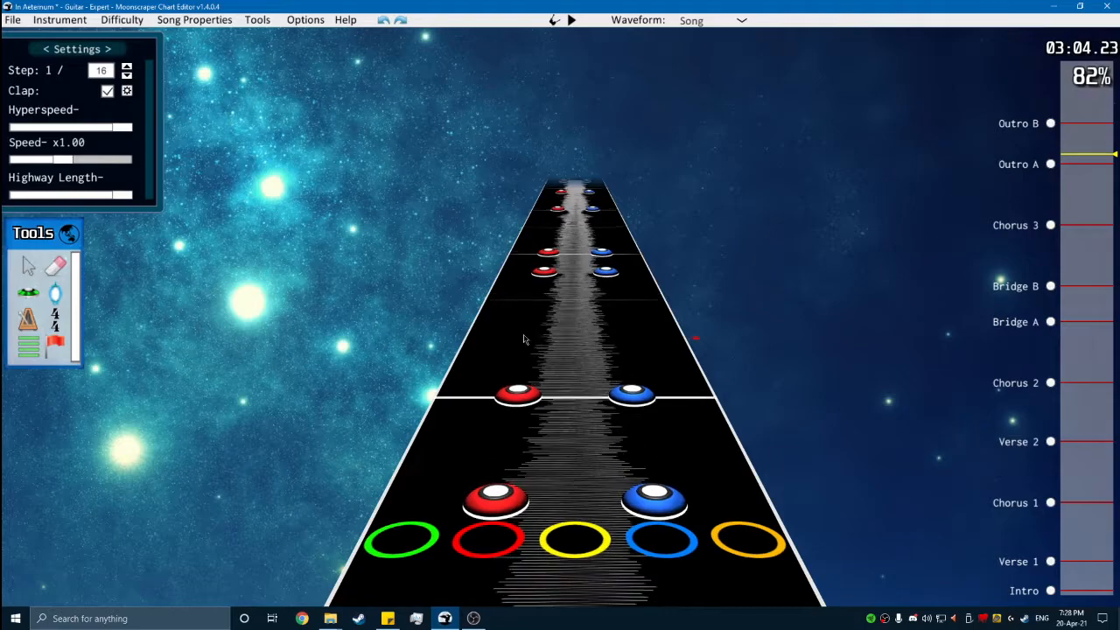
{"action": "key", "text": "space"}
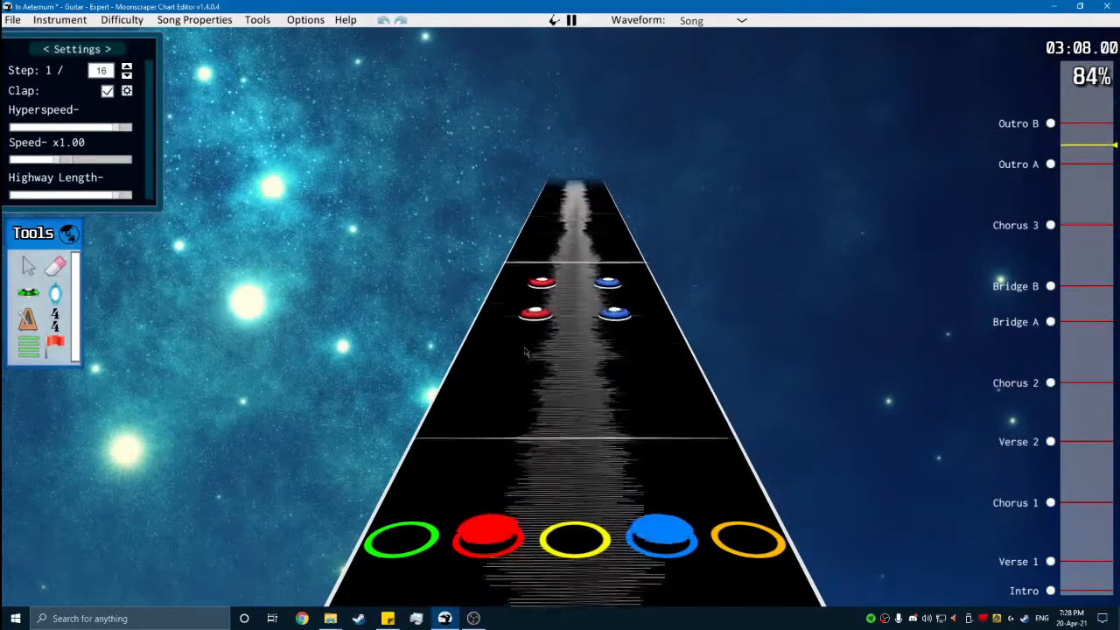
- Paste the red-and-blue phrase of Outro A once more at position 68256 and play it back
{"action": "key", "text": "space"}
{"action": "key", "text": "ctrl+v"}
{"action": "left_click", "coordinate": [626, 369]}
{"action": "key", "text": "space"}
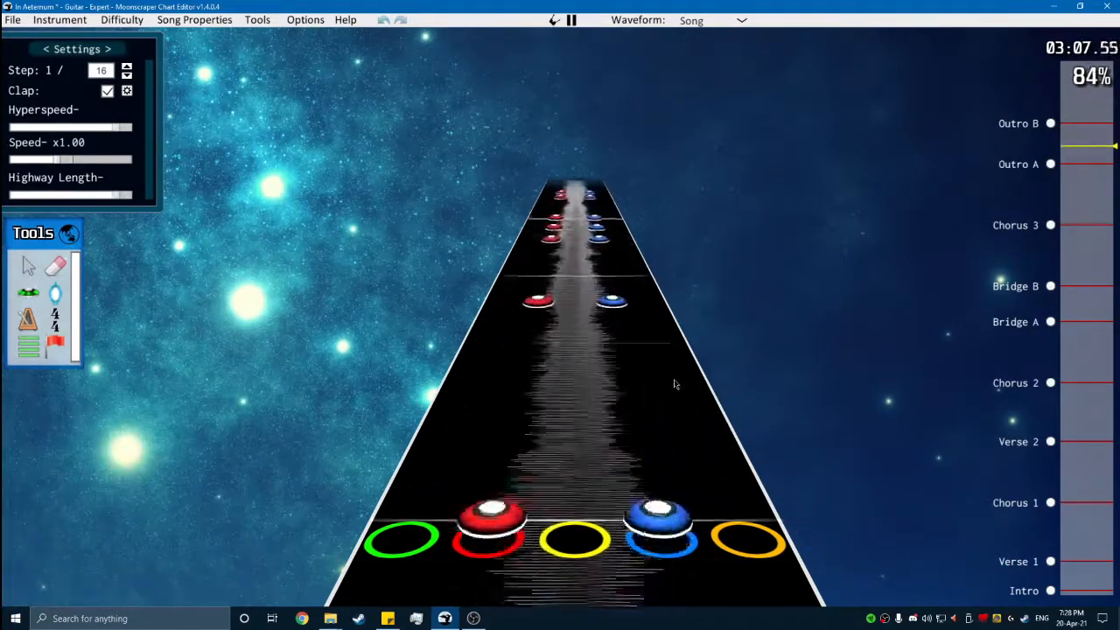
{"action": "key", "text": "space"}
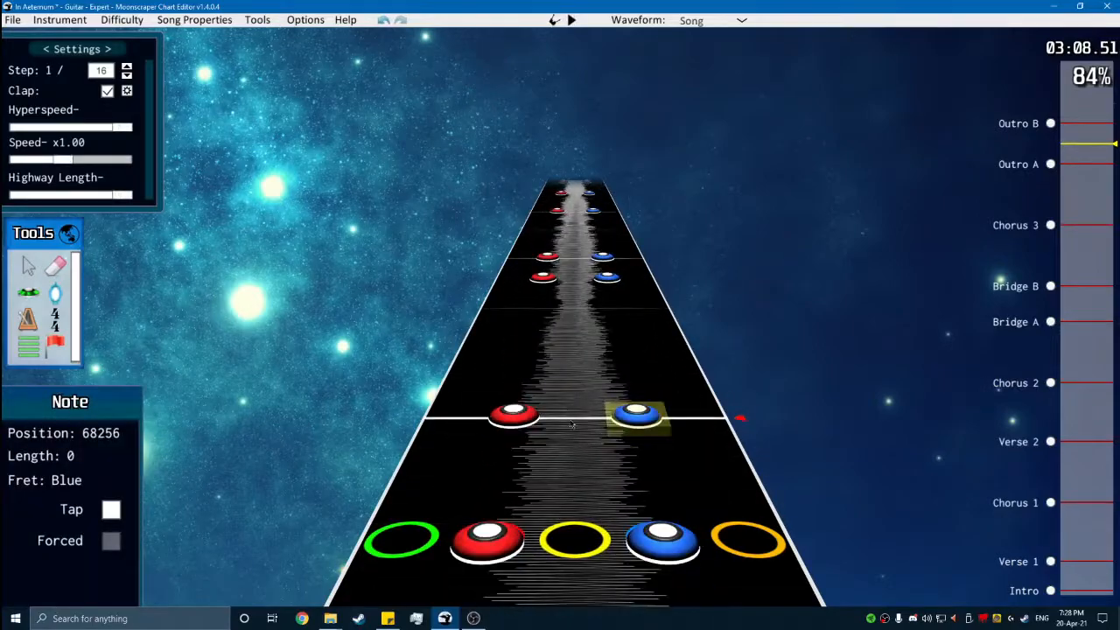
{"action": "key", "text": "space"}
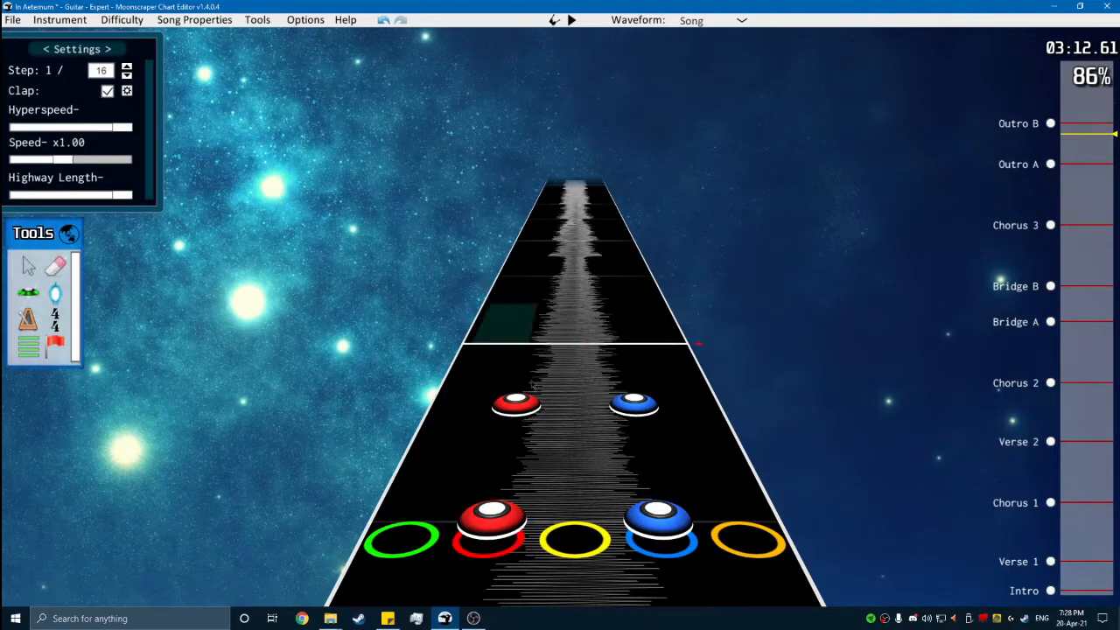
- Move the Outro A phrase pasted at position 68256 over to the blue and orange lanes and play it back
{"action": "scroll", "coordinate": [777, 484], "scroll_direction": "down", "scroll_amount": 5}
{"action": "key", "text": "space"}
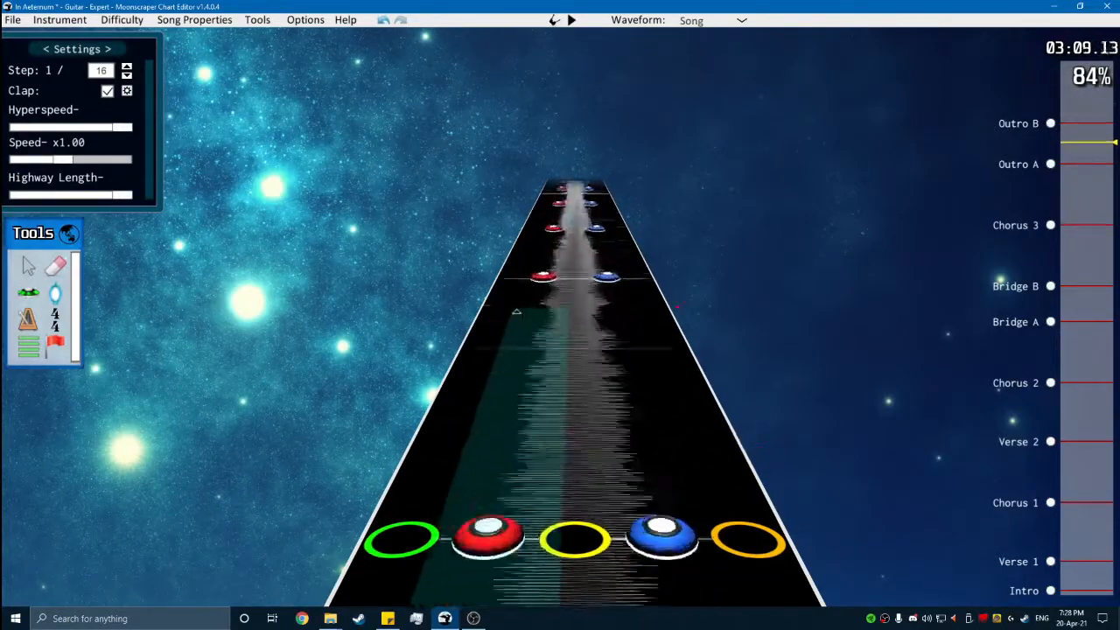
{"action": "scroll", "coordinate": [515, 319], "scroll_direction": "up", "scroll_amount": 3}
{"action": "left_click_drag", "start_coordinate": [514, 319], "coordinate": [590, 346]}
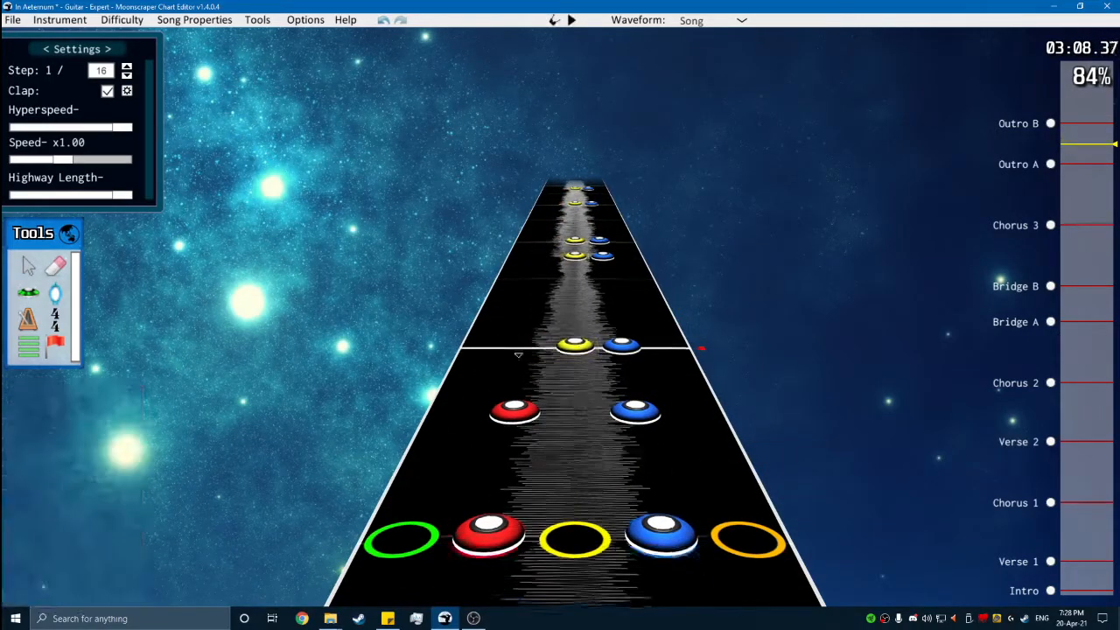
{"action": "scroll", "coordinate": [648, 349], "scroll_direction": "up", "scroll_amount": 3}
{"action": "left_click_drag", "start_coordinate": [713, 409], "coordinate": [541, 269]}
{"action": "scroll", "coordinate": [540, 269], "scroll_direction": "down", "scroll_amount": 3}
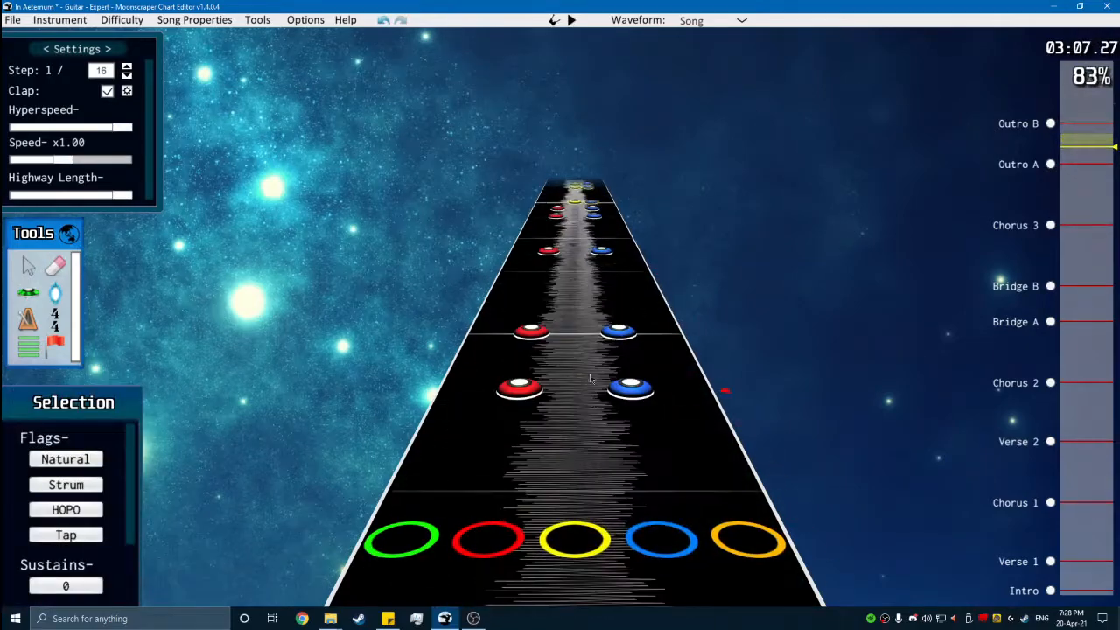
{"action": "key", "text": "space"}
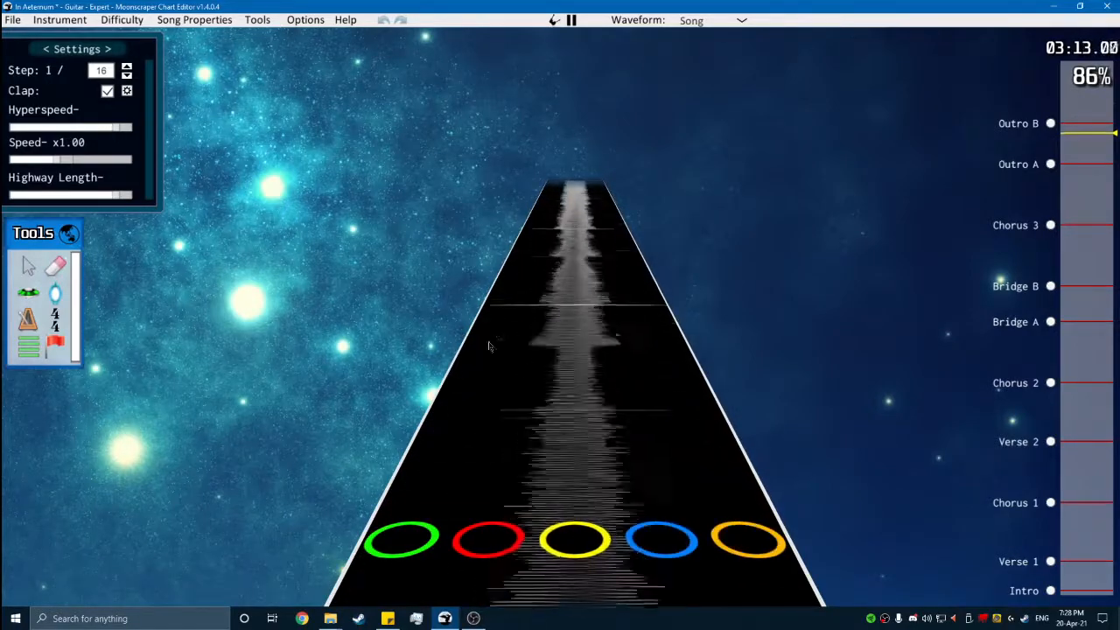
- Switch to the Note tool and check the blue-and-orange phrase of Outro A passage by passage against the music
{"action": "key", "text": "space"}
{"action": "scroll", "coordinate": [503, 322], "scroll_direction": "down", "scroll_amount": 4}
{"action": "key", "text": "space"}
{"action": "key", "text": "y"}
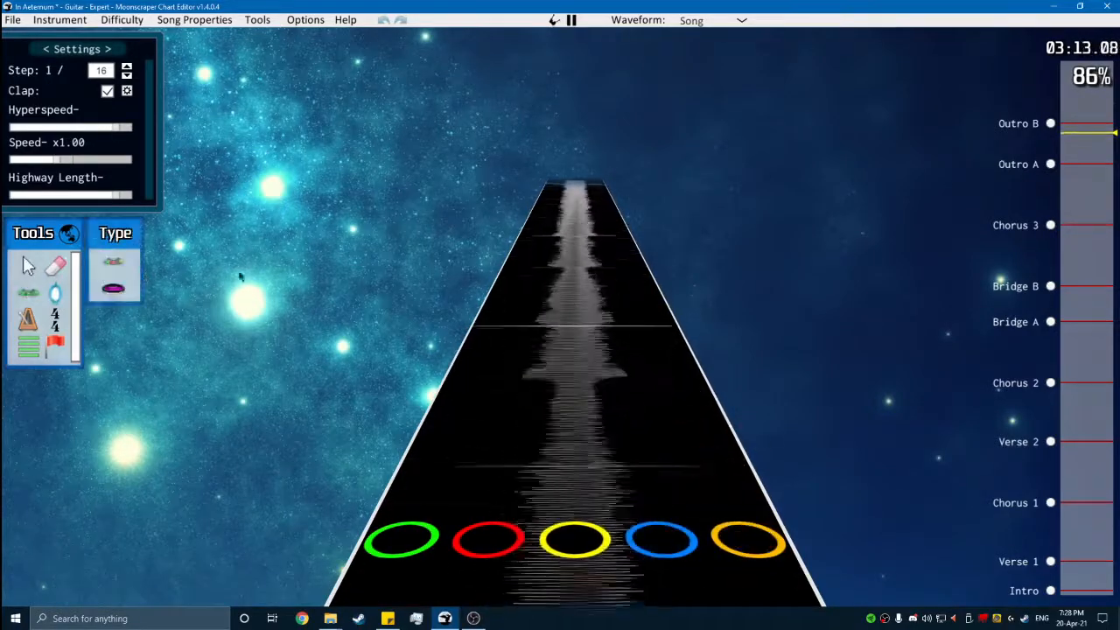
{"action": "key", "text": "space"}
{"action": "scroll", "coordinate": [586, 356], "scroll_direction": "down", "scroll_amount": 2}
{"action": "scroll", "coordinate": [586, 356], "scroll_direction": "down", "scroll_amount": 15}
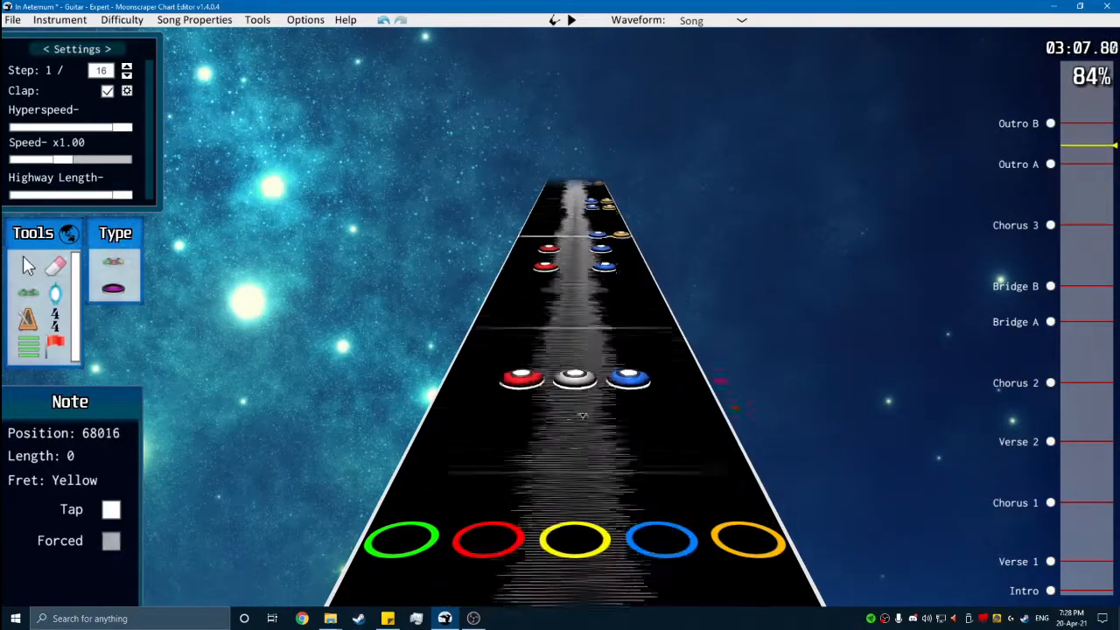
{"action": "key", "text": "space"}
{"action": "key", "text": "space"}
{"action": "scroll", "coordinate": [550, 238], "scroll_direction": "up", "scroll_amount": 11}
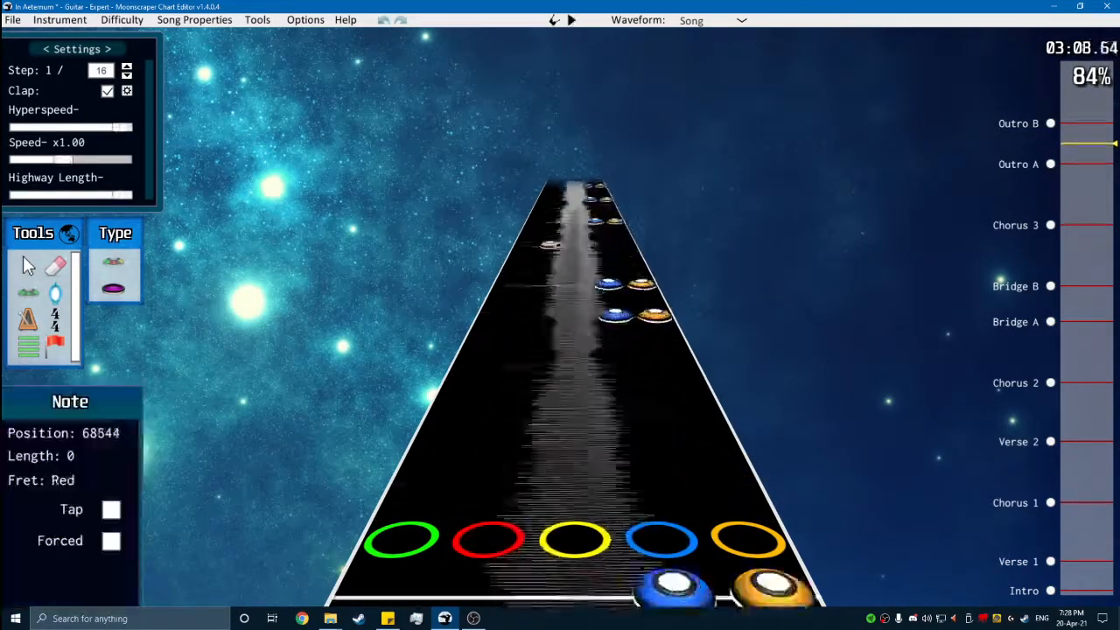
{"action": "scroll", "coordinate": [685, 587], "scroll_direction": "up", "scroll_amount": 3}
{"action": "key", "text": "space"}
{"action": "key", "text": "space"}
{"action": "scroll", "coordinate": [685, 587], "scroll_direction": "down", "scroll_amount": 14}
{"action": "key", "text": "space"}
{"action": "key", "text": "space"}
{"action": "scroll", "coordinate": [685, 321], "scroll_direction": "up", "scroll_amount": 13}
{"action": "scroll", "coordinate": [573, 394], "scroll_direction": "up", "scroll_amount": 3}
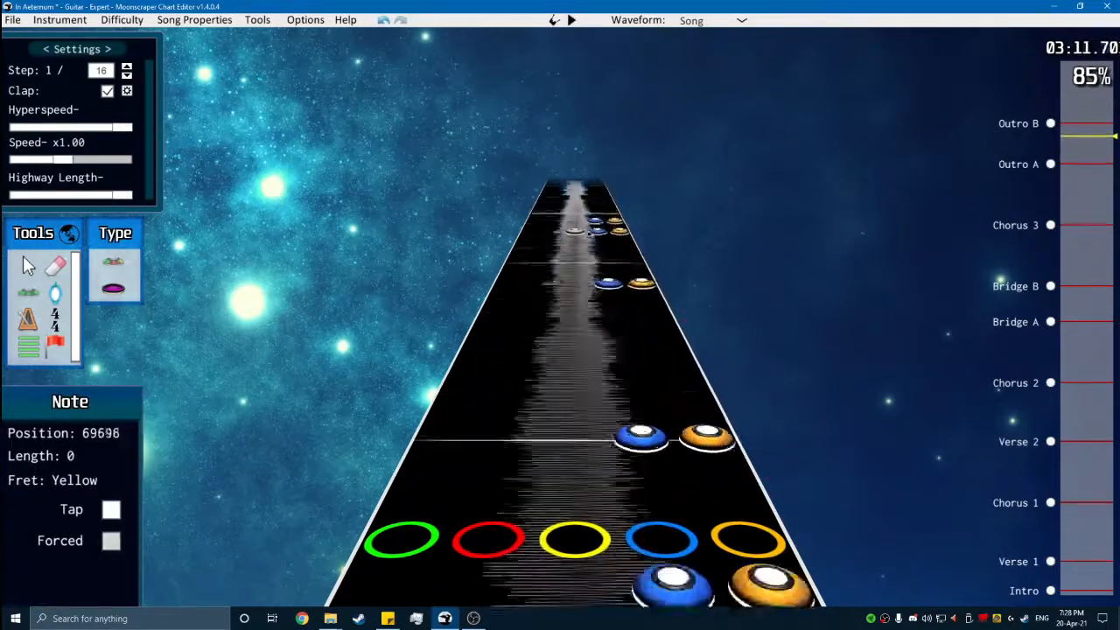
- Try a green-and-yellow chord at position 69792, directly after the blue-and-orange phrase
{"action": "key", "text": "space"}
{"action": "key", "text": "space"}
{"action": "scroll", "coordinate": [531, 420], "scroll_direction": "down", "scroll_amount": 1}
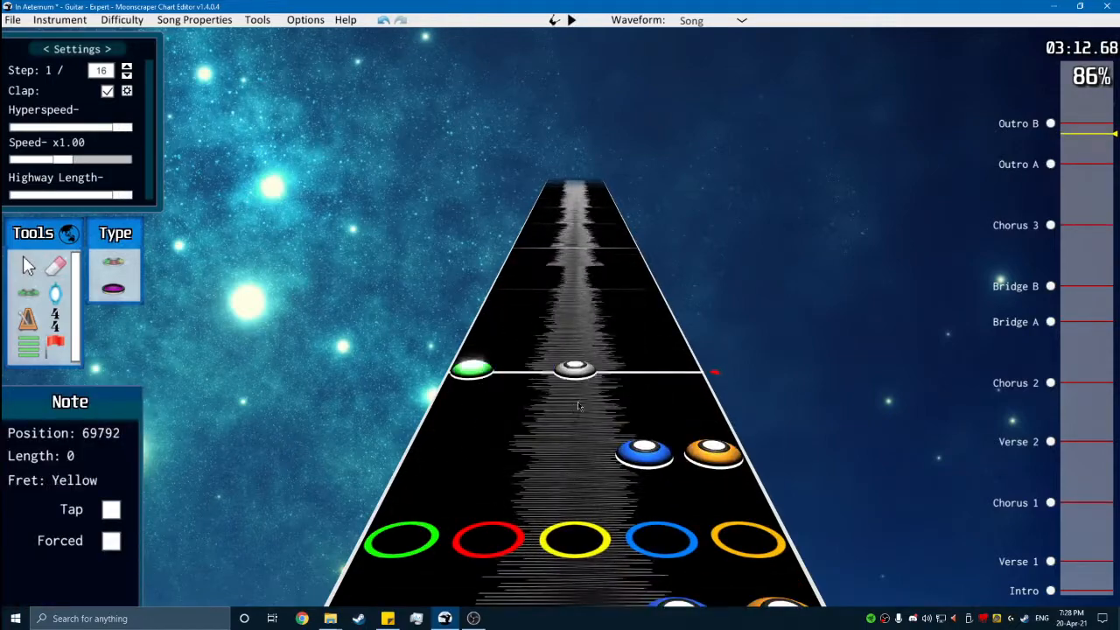
{"action": "key", "text": "space"}
{"action": "key", "text": "space"}
{"action": "scroll", "coordinate": [543, 428], "scroll_direction": "down", "scroll_amount": 1}
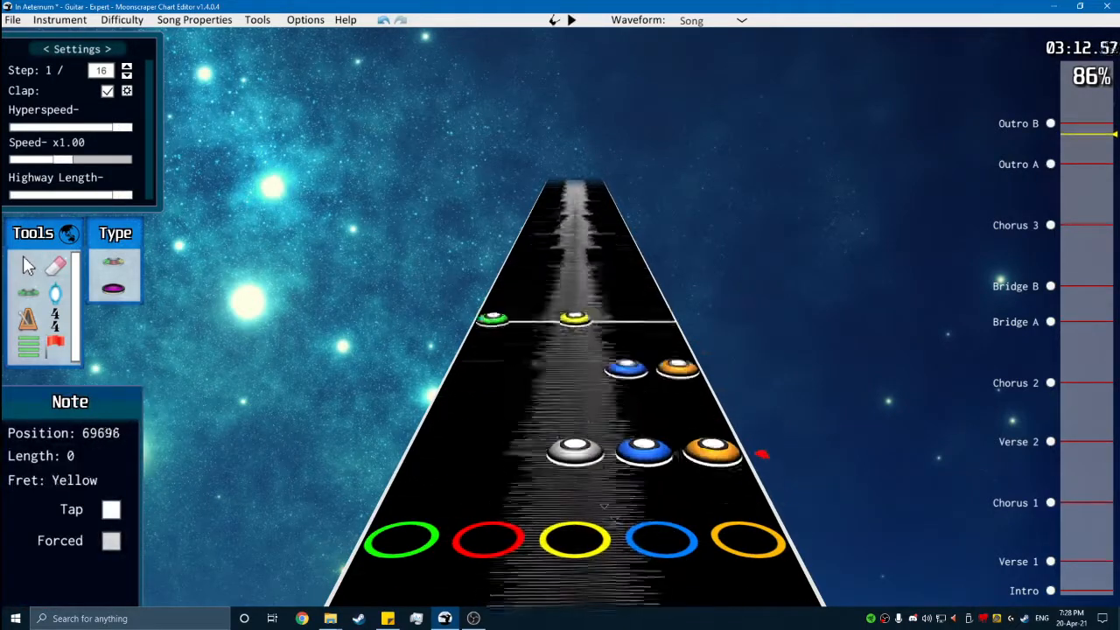
- Paste the red-and-blue phrase at position 69792, move its chords to green and yellow, and play it through to Outro B
{"action": "key", "text": "ctrl+v"}
{"action": "scroll", "coordinate": [526, 350], "scroll_direction": "up", "scroll_amount": 1}
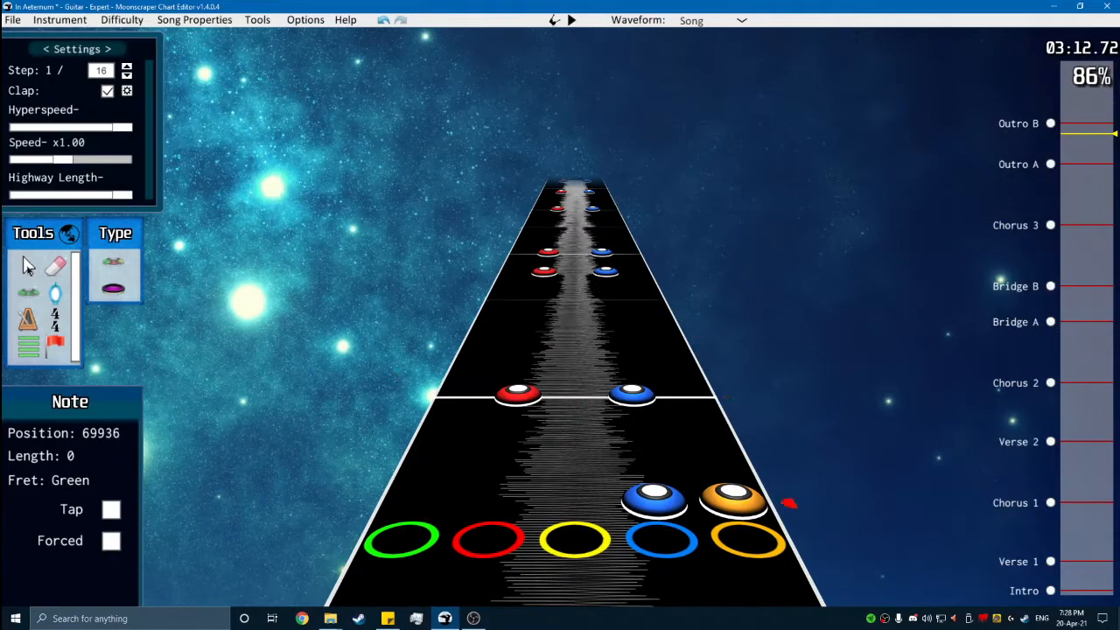
{"action": "left_click", "coordinate": [27, 263]}
{"action": "key", "text": "End"}
{"action": "left_click_drag", "start_coordinate": [702, 398], "coordinate": [456, 221]}
{"action": "left_click", "coordinate": [1068, 130]}
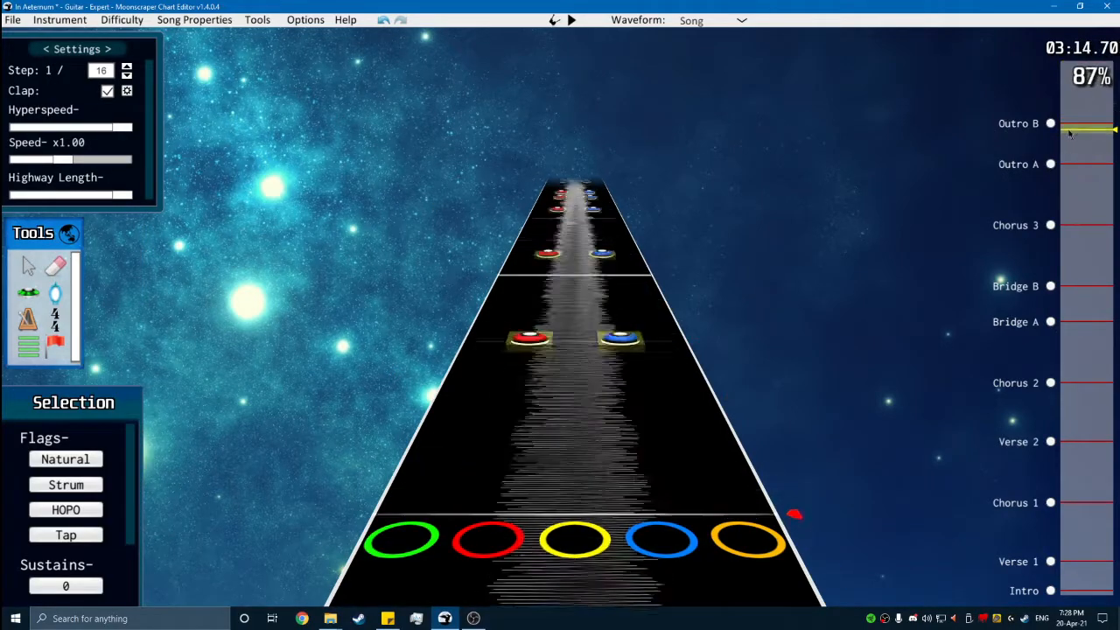
{"action": "scroll", "coordinate": [764, 319], "scroll_direction": "down", "scroll_amount": 3}
{"action": "key", "text": "ctrl+z"}
{"action": "scroll", "coordinate": [566, 374], "scroll_direction": "down", "scroll_amount": 10}
{"action": "key", "text": "space"}
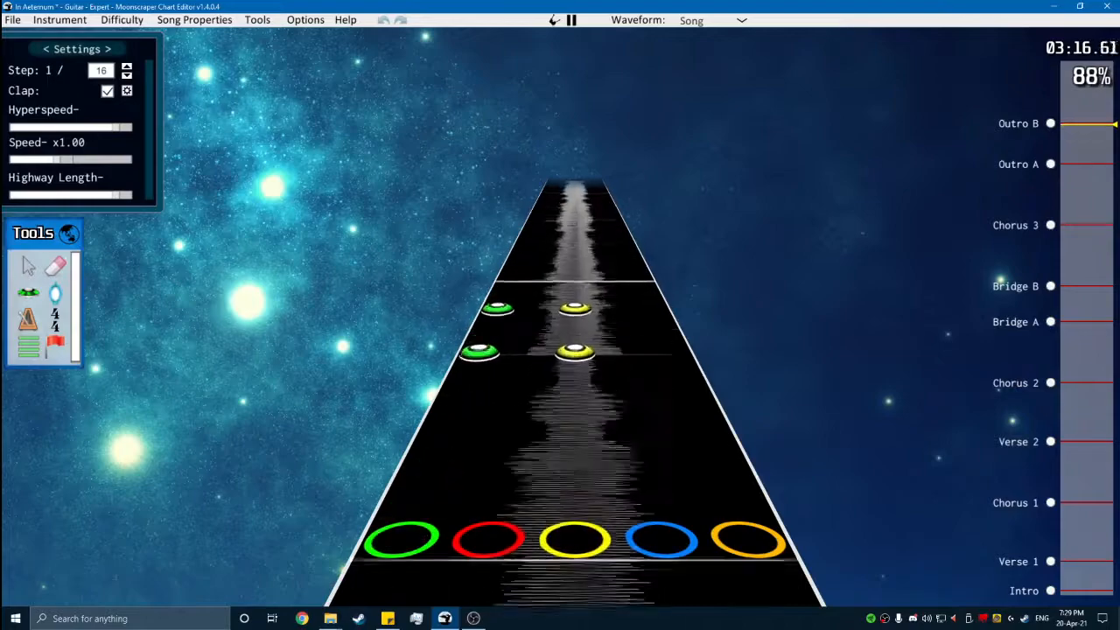
- Examine the last green-and-yellow chords of Outro A and the music at the start of Outro B
{"action": "key", "text": "space"}
{"action": "scroll", "coordinate": [411, 278], "scroll_direction": "down", "scroll_amount": 1}
{"action": "scroll", "coordinate": [411, 278], "scroll_direction": "up", "scroll_amount": 1}
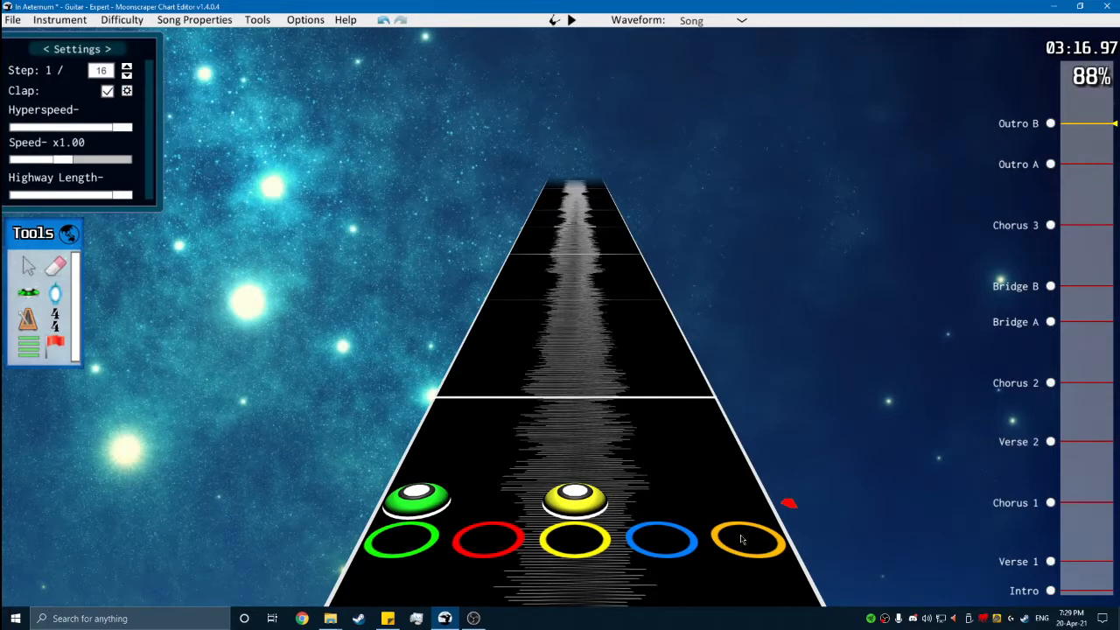
{"action": "key", "text": "space"}
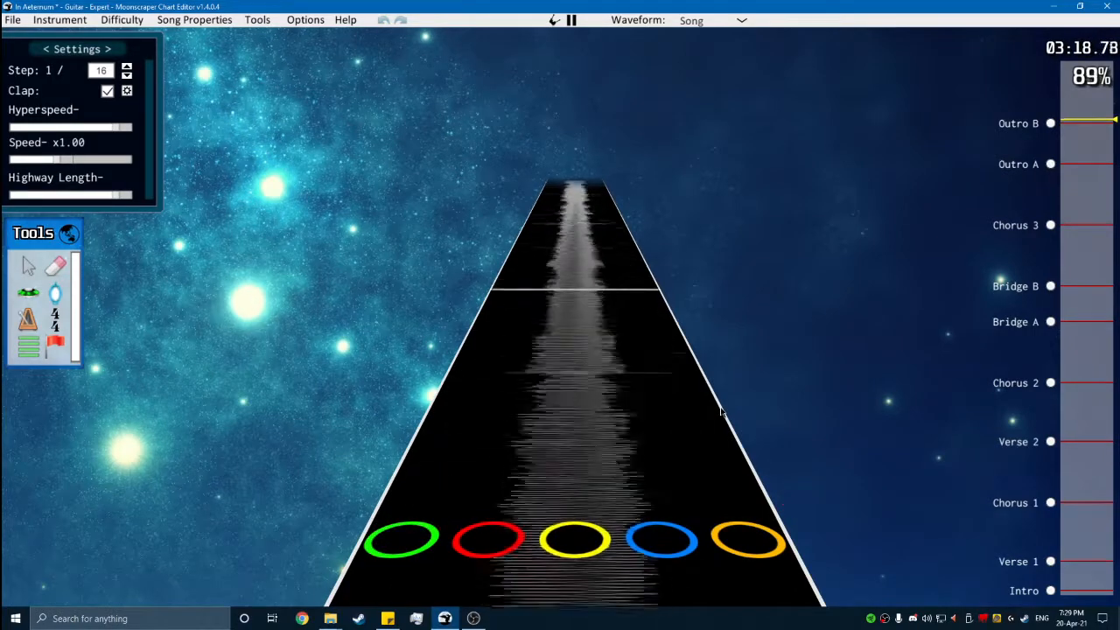
{"action": "key", "text": "space"}
{"action": "scroll", "coordinate": [691, 385], "scroll_direction": "down", "scroll_amount": 5}
{"action": "scroll", "coordinate": [674, 368], "scroll_direction": "down", "scroll_amount": 5}
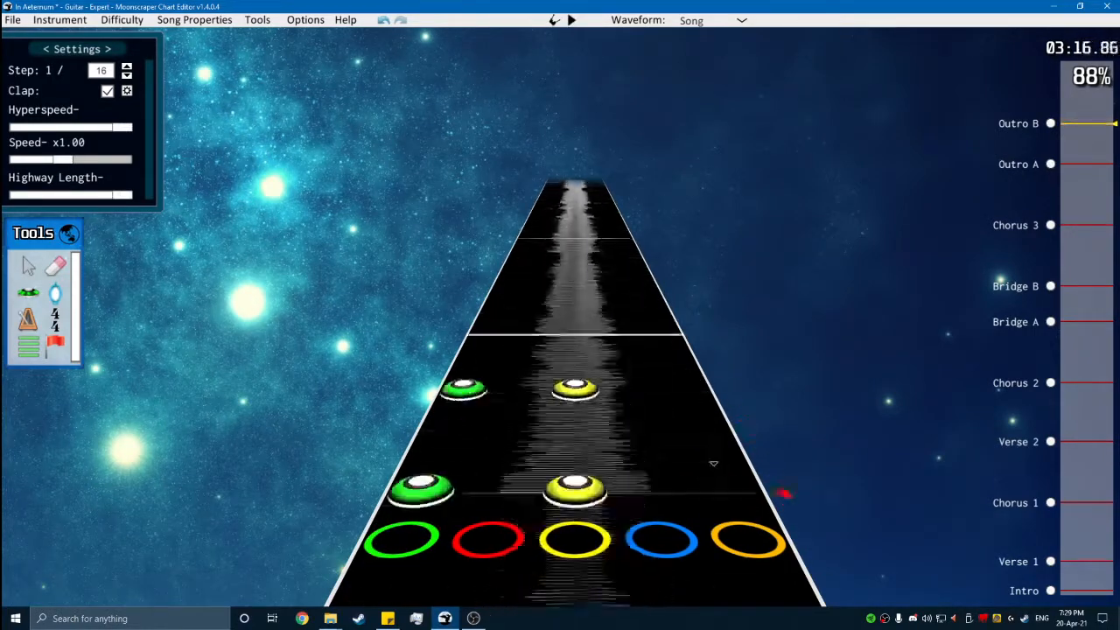
{"action": "scroll", "coordinate": [678, 367], "scroll_direction": "up", "scroll_amount": 2}
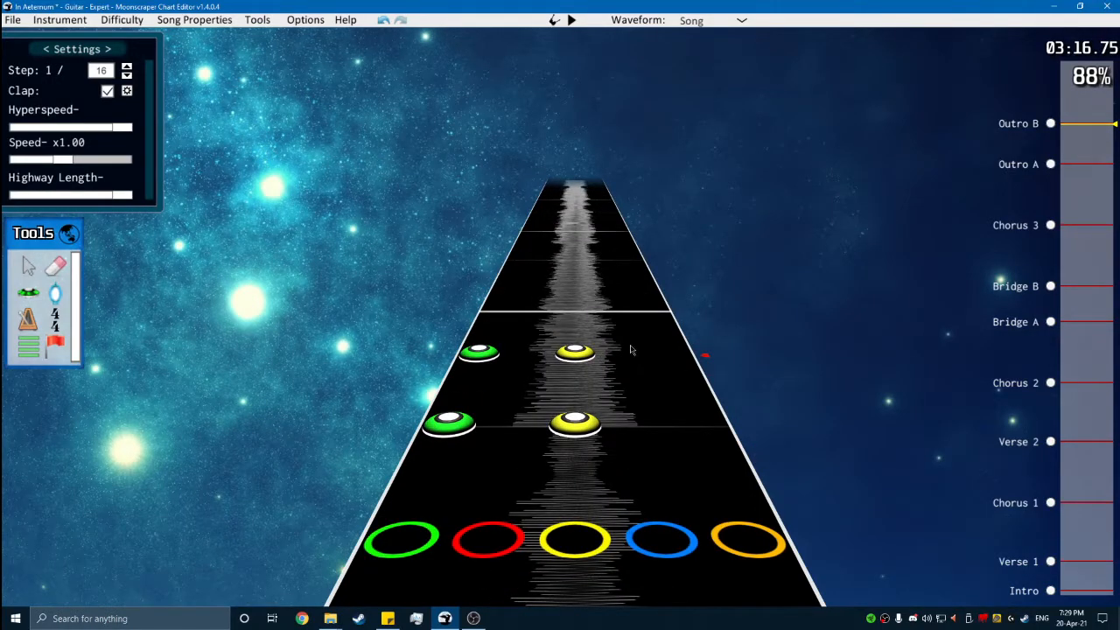
{"action": "scroll", "coordinate": [693, 317], "scroll_direction": "down", "scroll_amount": 6}
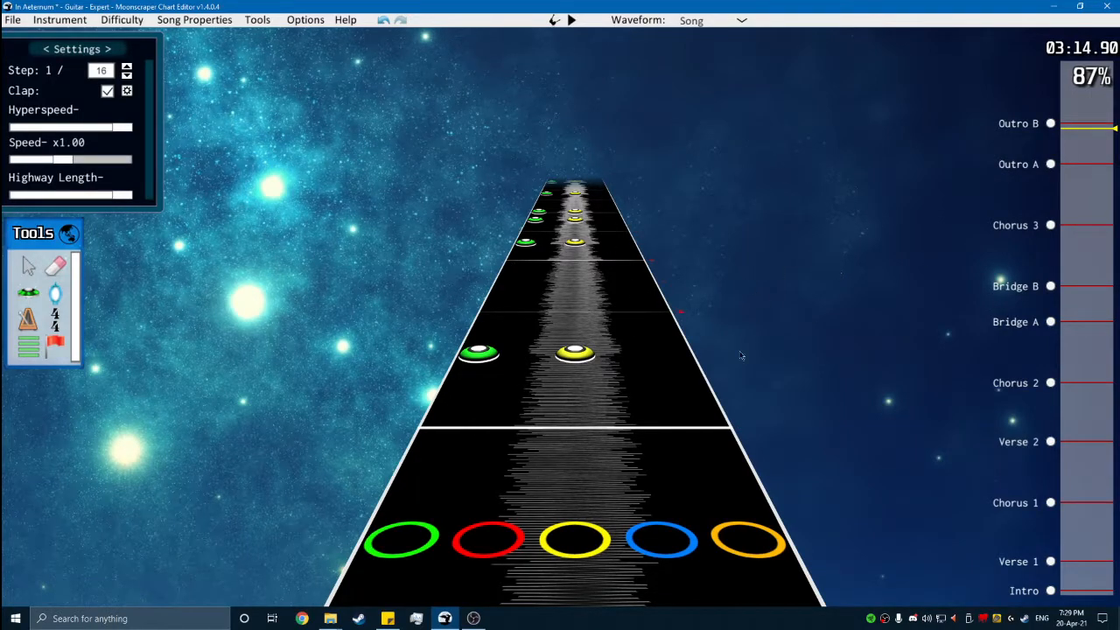
{"action": "left_click", "coordinate": [1048, 123]}
{"action": "scroll", "coordinate": [561, 348], "scroll_direction": "down", "scroll_amount": 3}
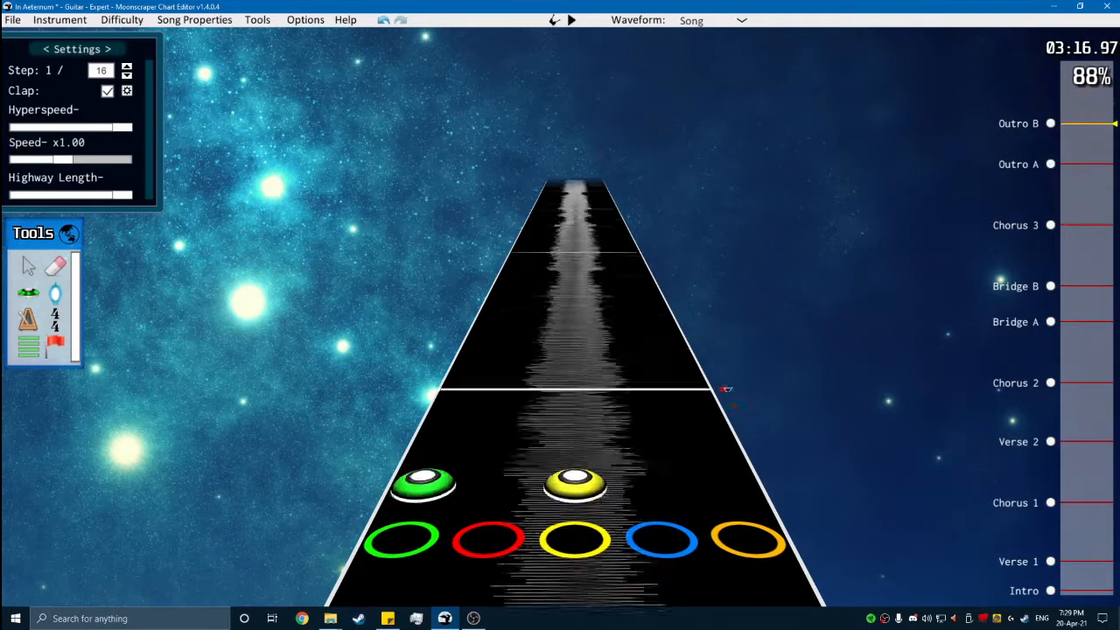
{"action": "scroll", "coordinate": [561, 348], "scroll_direction": "down", "scroll_amount": 12}
{"action": "scroll", "coordinate": [670, 310], "scroll_direction": "up", "scroll_amount": 8}
{"action": "scroll", "coordinate": [669, 310], "scroll_direction": "up", "scroll_amount": 5}
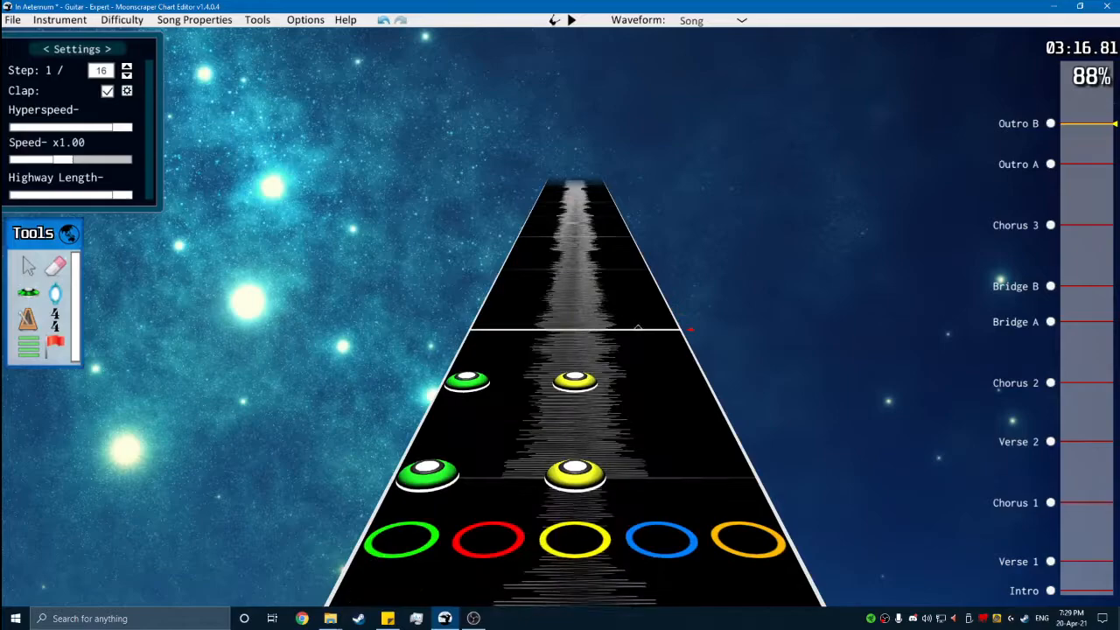
- Place an orange tap note at position 71328 to open Outro B and play on from it
{"action": "left_click", "coordinate": [32, 294]}
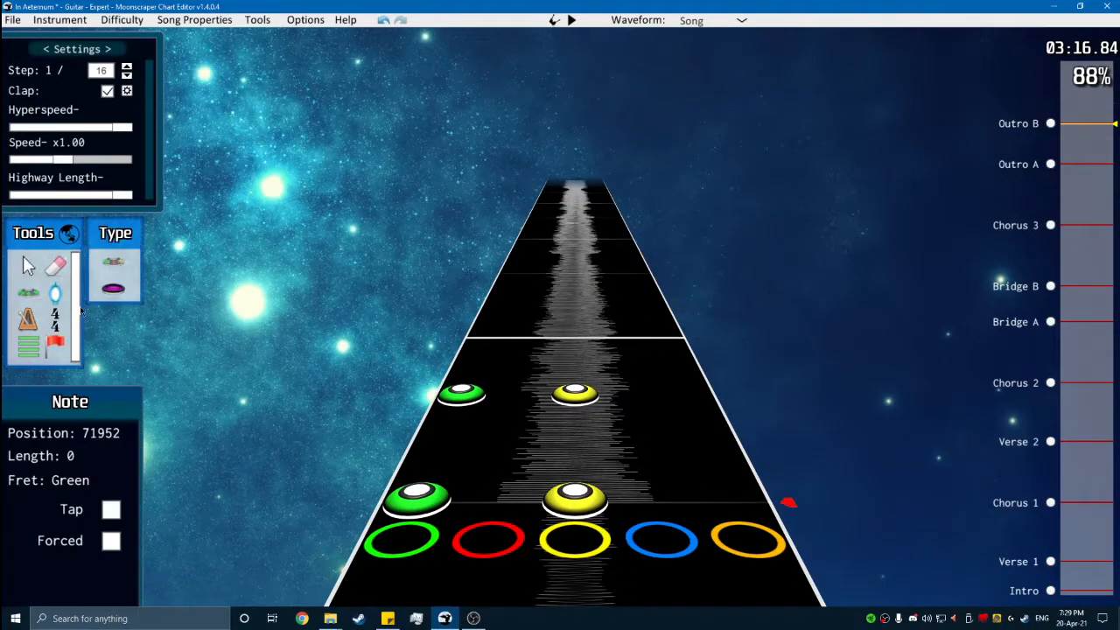
{"action": "scroll", "coordinate": [603, 279], "scroll_direction": "up", "scroll_amount": 2}
{"action": "scroll", "coordinate": [678, 391], "scroll_direction": "down", "scroll_amount": 2}
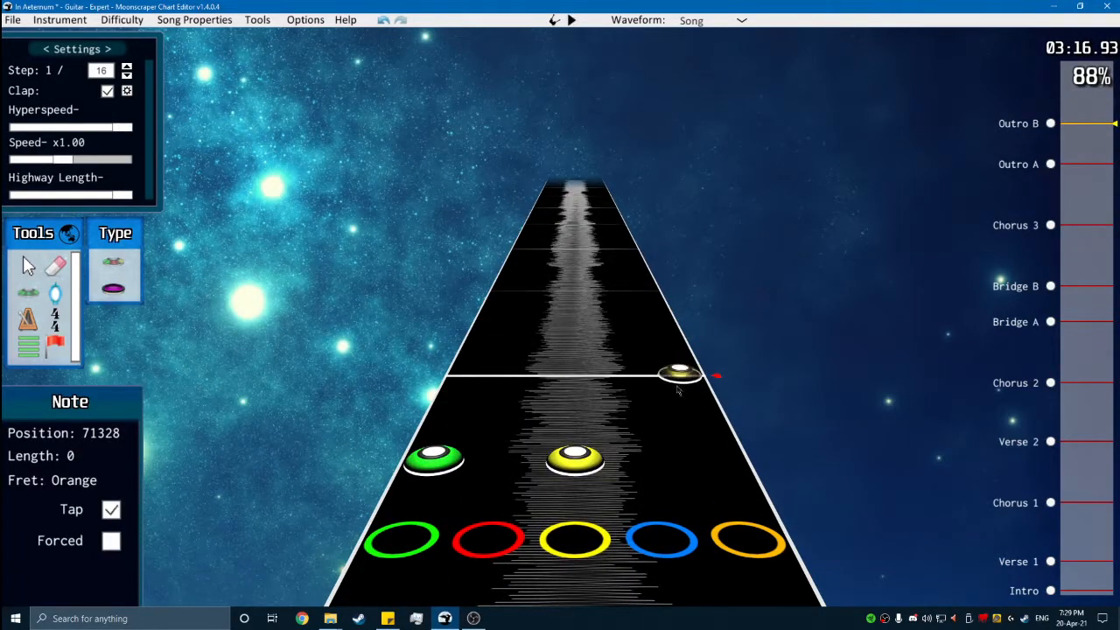
{"action": "key", "text": "space"}
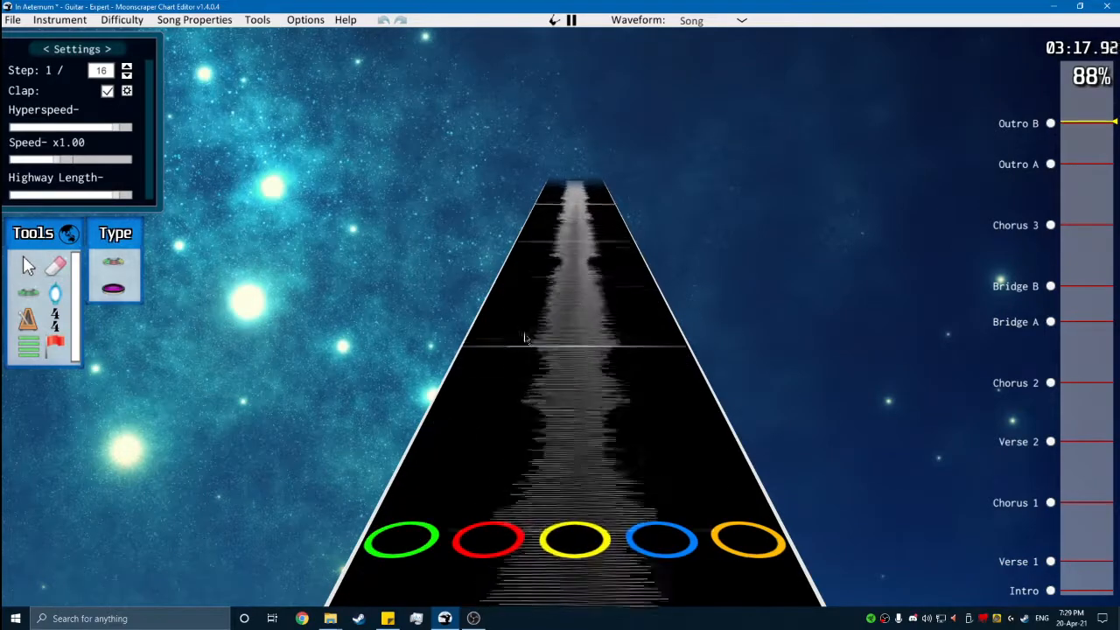
- Try yellow, red and blue tap notes following the orange opening note of Outro B, from position 71376
{"action": "key", "text": "space"}
{"action": "scroll", "coordinate": [612, 385], "scroll_direction": "down", "scroll_amount": 4}
{"action": "scroll", "coordinate": [574, 367], "scroll_direction": "up", "scroll_amount": 1}
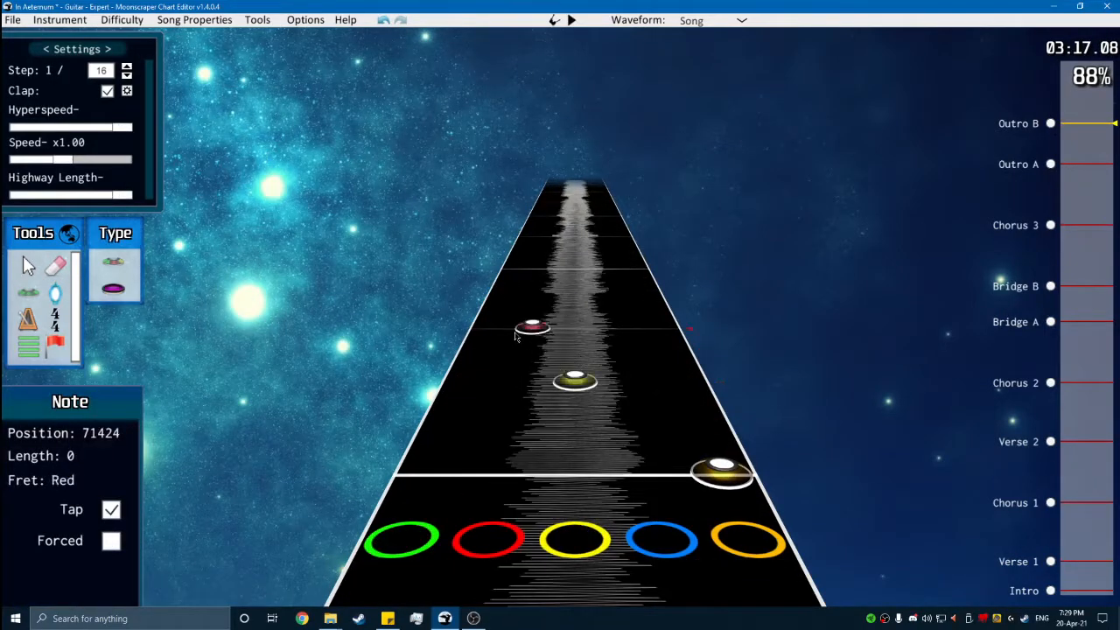
{"action": "key", "text": "space"}
{"action": "key", "text": "space"}
{"action": "scroll", "coordinate": [600, 332], "scroll_direction": "down", "scroll_amount": 2}
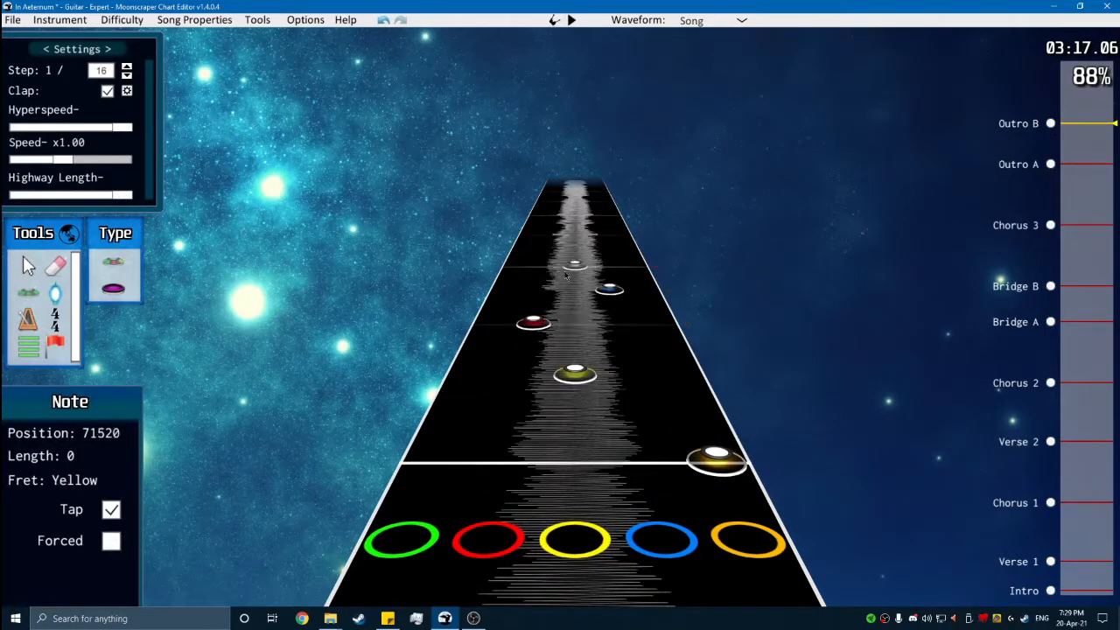
{"action": "key", "text": "space"}
- Chart red, green and blue tap notes one sixteenth apart after the orange opening note of Outro B
{"action": "key", "text": "space"}
{"action": "scroll", "coordinate": [524, 337], "scroll_direction": "down", "scroll_amount": 2}
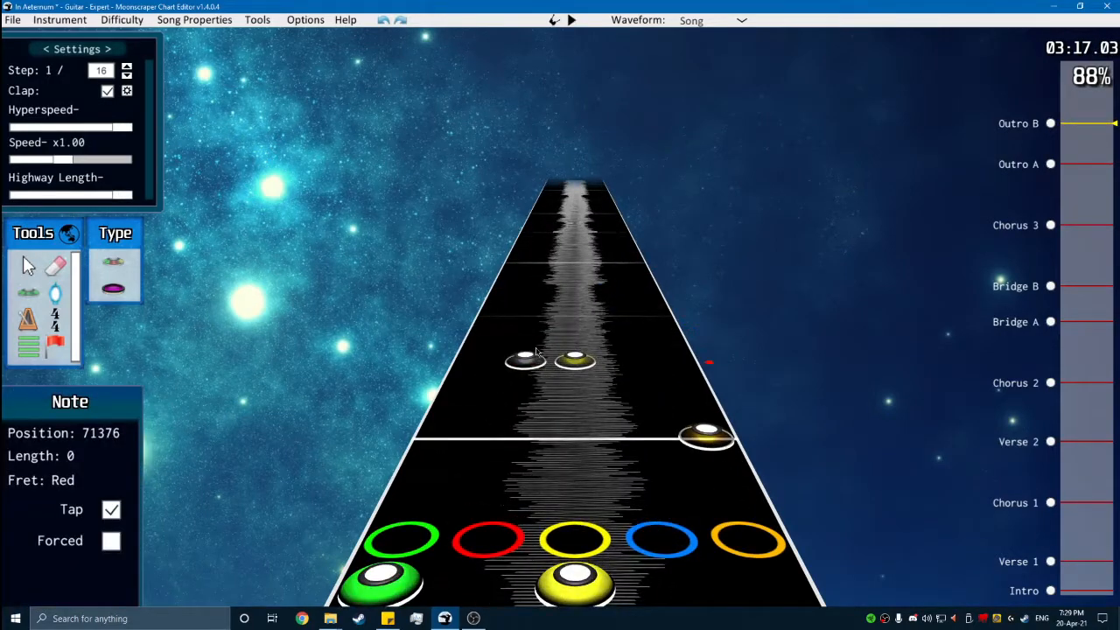
{"action": "left_click", "coordinate": [492, 316]}
{"action": "scroll", "coordinate": [504, 289], "scroll_direction": "down", "scroll_amount": 1}
{"action": "left_click", "coordinate": [610, 308]}
- Continue the Outro B tap run from position 71520 with red, yellow, red and green notes at sixteenth spacing
{"action": "key", "text": "space"}
{"action": "key", "text": "space"}
{"action": "scroll", "coordinate": [575, 382], "scroll_direction": "down", "scroll_amount": 2}
{"action": "left_click", "coordinate": [522, 383]}
{"action": "left_click", "coordinate": [566, 327]}
{"action": "key", "text": "space"}
{"action": "key", "text": "space"}
{"action": "scroll", "coordinate": [553, 378], "scroll_direction": "down", "scroll_amount": 2}
{"action": "left_click", "coordinate": [528, 353]}
{"action": "left_click", "coordinate": [500, 310]}
{"action": "scroll", "coordinate": [534, 376], "scroll_direction": "down", "scroll_amount": 3}
{"action": "key", "text": "space"}
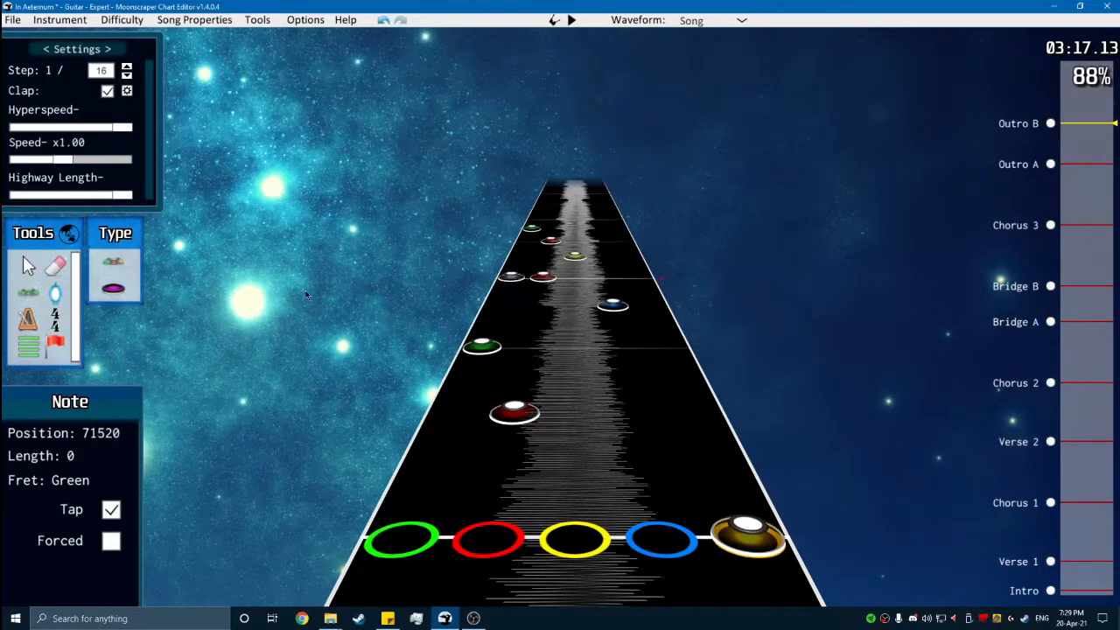
- Place an orange tap note at position 71712, directly after the green note that ends the first half of the Outro B run
{"action": "scroll", "coordinate": [490, 359], "scroll_direction": "down", "scroll_amount": 4}
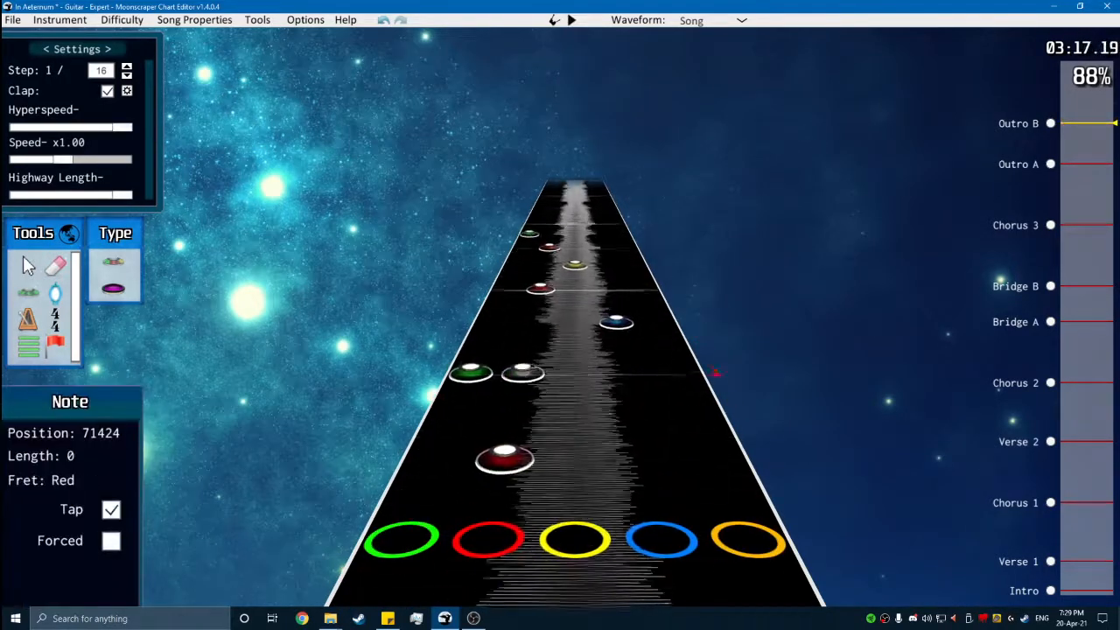
{"action": "key", "text": "space"}
{"action": "key", "text": "space"}
{"action": "scroll", "coordinate": [621, 376], "scroll_direction": "down", "scroll_amount": 1}
{"action": "left_click", "coordinate": [674, 360]}
{"action": "scroll", "coordinate": [612, 369], "scroll_direction": "down", "scroll_amount": 1}
{"action": "key", "text": "space"}
{"action": "key", "text": "space"}
{"action": "scroll", "coordinate": [577, 385], "scroll_direction": "down", "scroll_amount": 5}
{"action": "scroll", "coordinate": [737, 512], "scroll_direction": "up", "scroll_amount": 1}
{"action": "scroll", "coordinate": [713, 454], "scroll_direction": "up", "scroll_amount": 5}
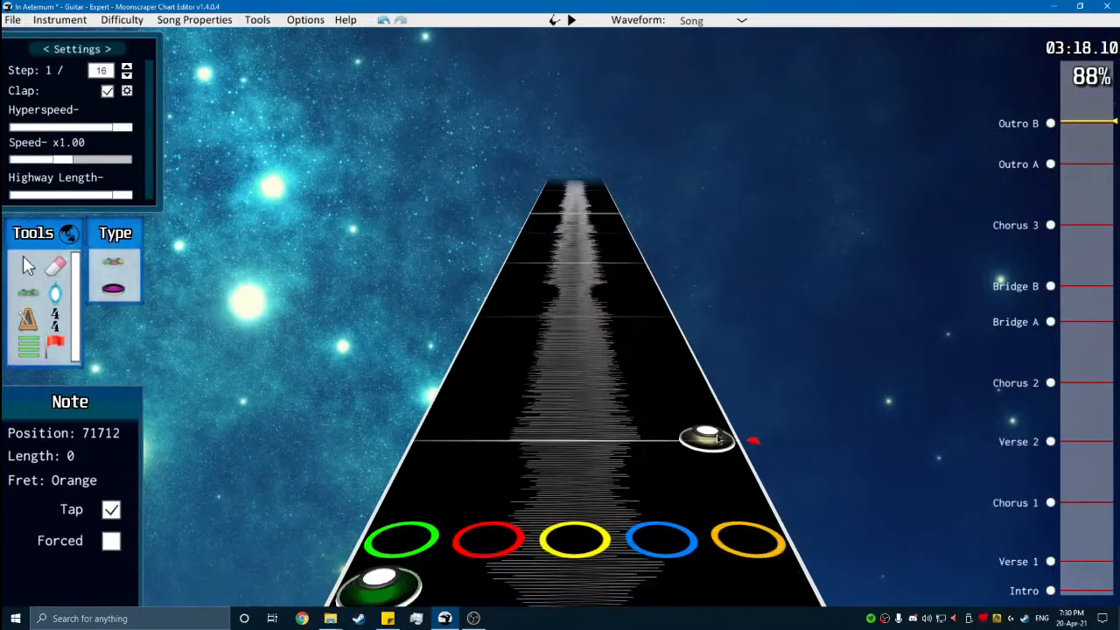
- Play back the Outro B tap run from its opening orange note to check it against the song
{"action": "key", "text": "space"}
{"action": "key", "text": "space"}
{"action": "scroll", "coordinate": [686, 420], "scroll_direction": "down", "scroll_amount": 6}
{"action": "scroll", "coordinate": [678, 411], "scroll_direction": "up", "scroll_amount": 1}
{"action": "key", "text": "space"}
{"action": "key", "text": "space"}
{"action": "scroll", "coordinate": [638, 421], "scroll_direction": "down", "scroll_amount": 3}
{"action": "scroll", "coordinate": [629, 427], "scroll_direction": "up", "scroll_amount": 1}
{"action": "scroll", "coordinate": [270, 293], "scroll_direction": "up", "scroll_amount": 1}
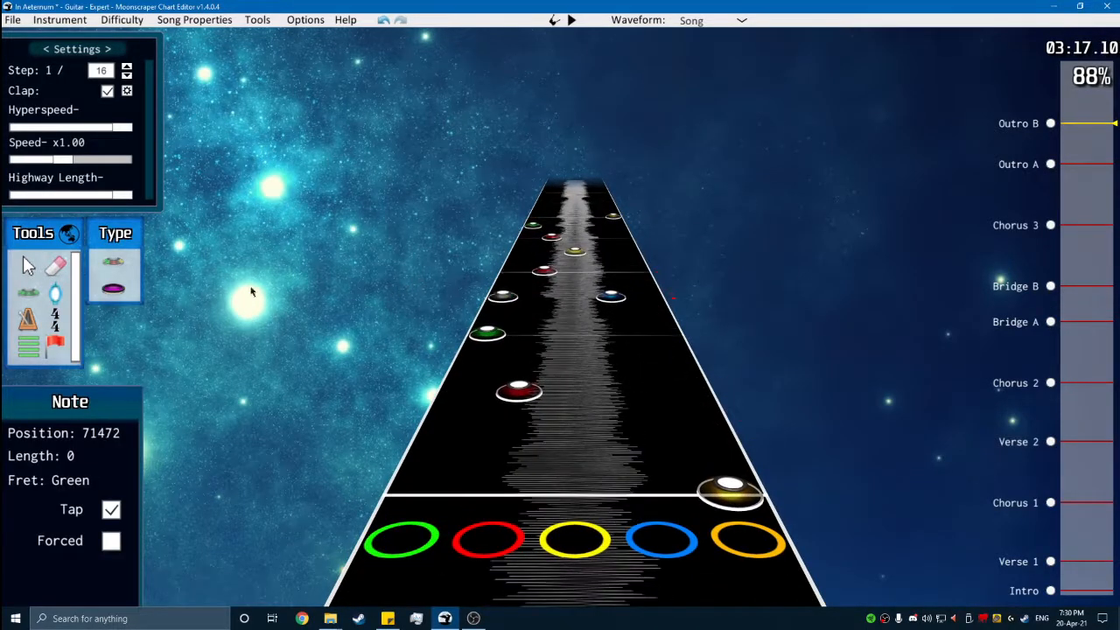
{"action": "left_click", "coordinate": [28, 266]}
{"action": "key", "text": "space"}
{"action": "key", "text": "space"}
{"action": "scroll", "coordinate": [508, 436], "scroll_direction": "down", "scroll_amount": 5}
{"action": "scroll", "coordinate": [582, 420], "scroll_direction": "down", "scroll_amount": 6}
- Add red, yellow and blue tap notes one sixteenth apart from position 71760
{"action": "key", "text": "space"}
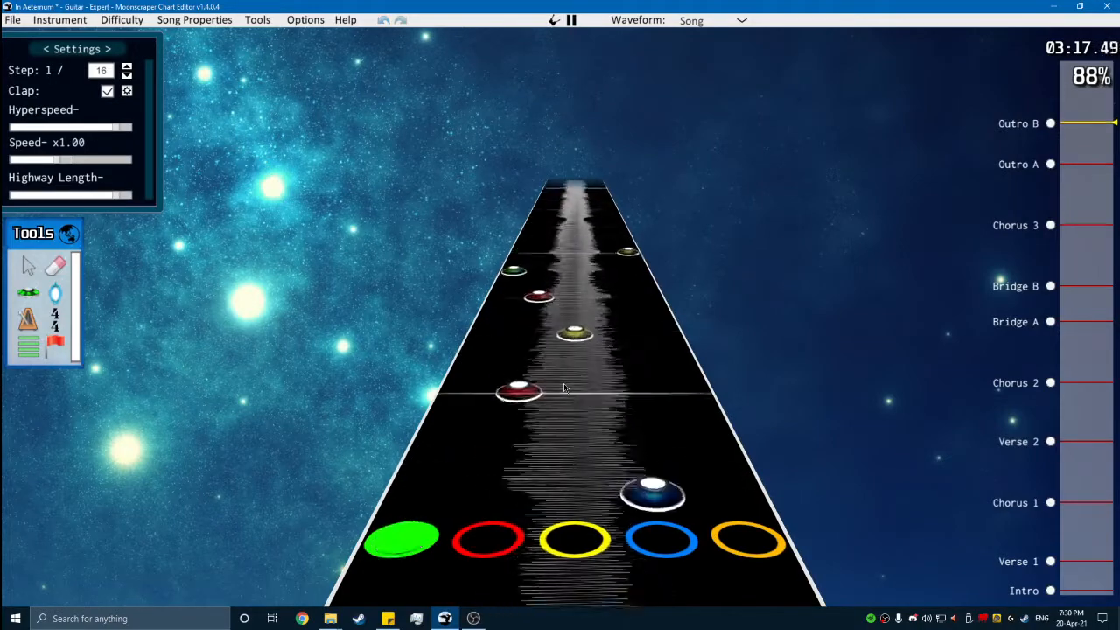
{"action": "key", "text": "space"}
{"action": "scroll", "coordinate": [538, 396], "scroll_direction": "down", "scroll_amount": 3}
{"action": "left_click", "coordinate": [31, 293]}
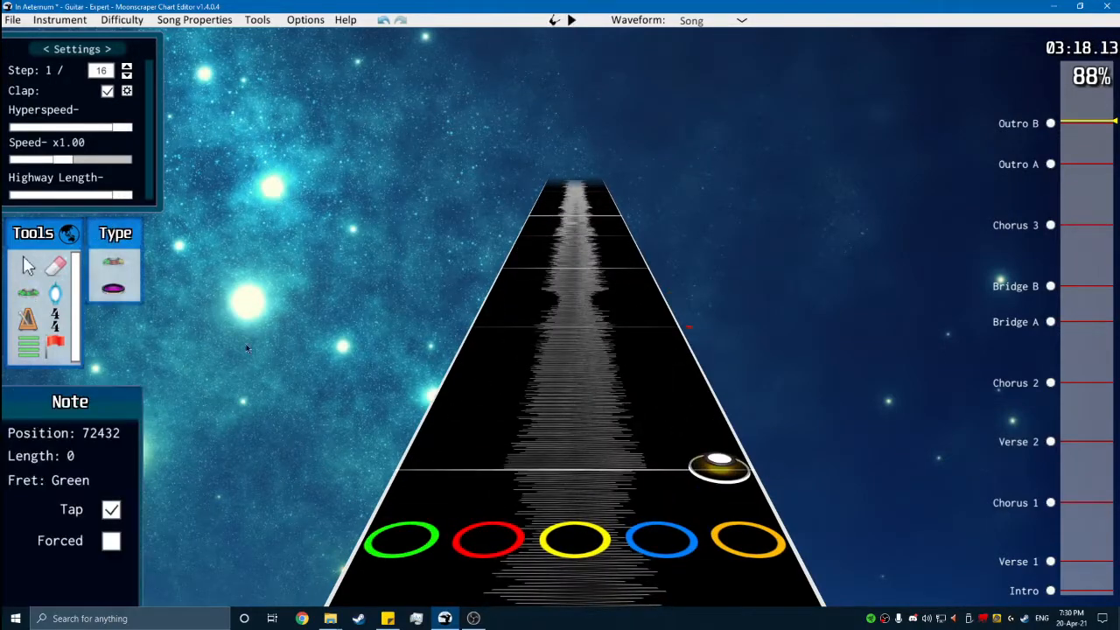
{"action": "scroll", "coordinate": [588, 385], "scroll_direction": "up", "scroll_amount": 4}
{"action": "scroll", "coordinate": [569, 438], "scroll_direction": "down", "scroll_amount": 5}
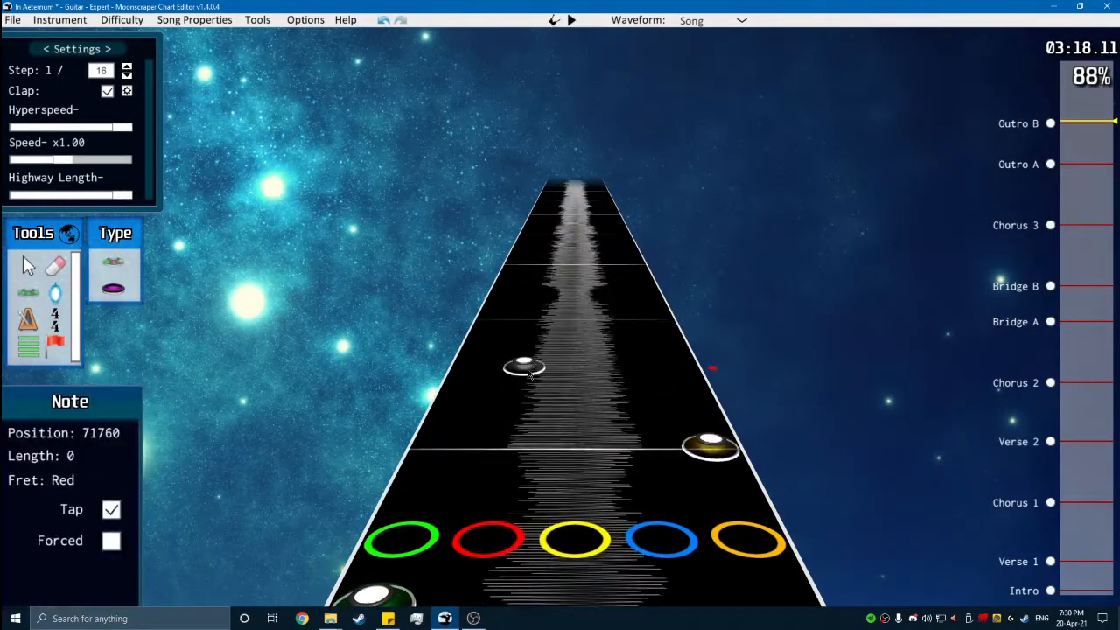
{"action": "left_click", "coordinate": [567, 324]}
{"action": "left_click", "coordinate": [607, 297]}
- Place an orange tap note on the beat right after the blue note and play on from there
{"action": "key", "text": "space"}
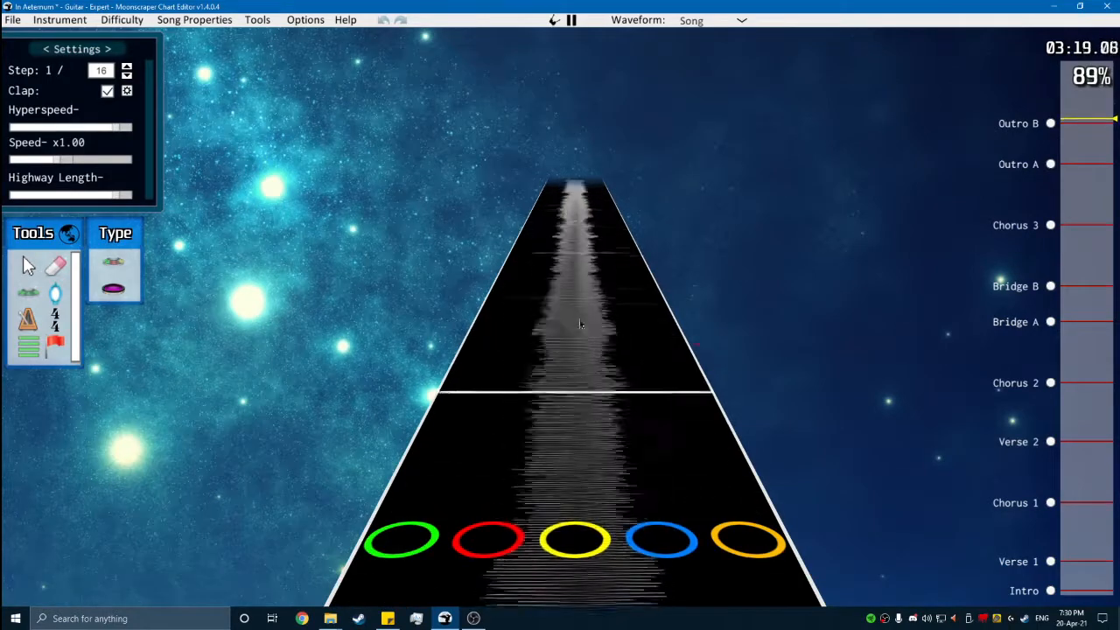
{"action": "key", "text": "space"}
{"action": "scroll", "coordinate": [622, 364], "scroll_direction": "down", "scroll_amount": 5}
{"action": "scroll", "coordinate": [569, 350], "scroll_direction": "down", "scroll_amount": 4}
{"action": "left_click", "coordinate": [29, 266]}
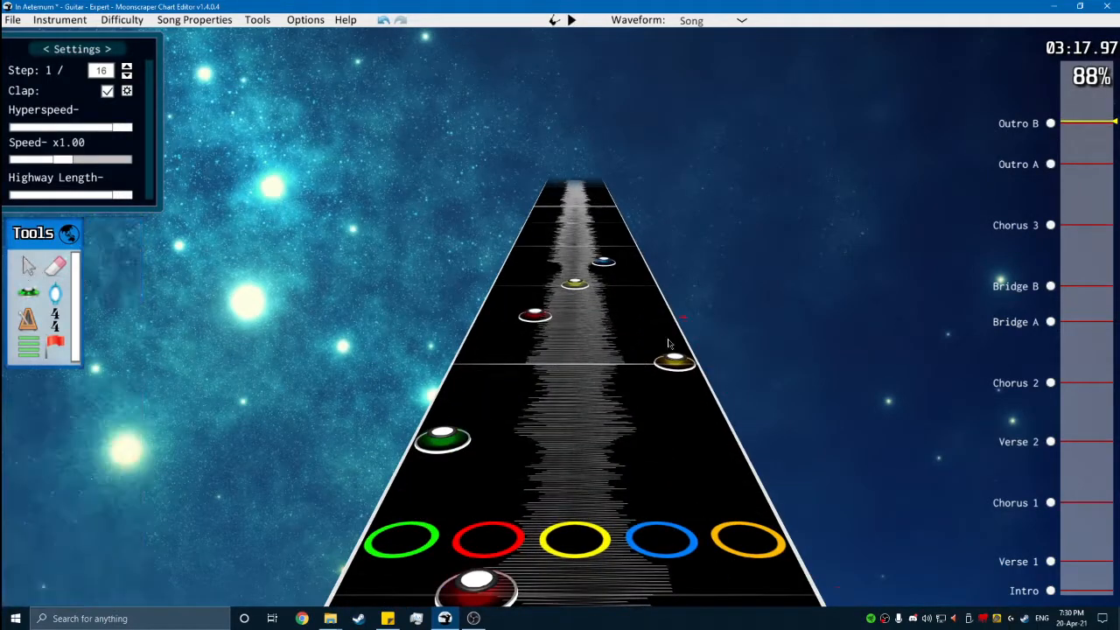
{"action": "scroll", "coordinate": [622, 362], "scroll_direction": "up", "scroll_amount": 1}
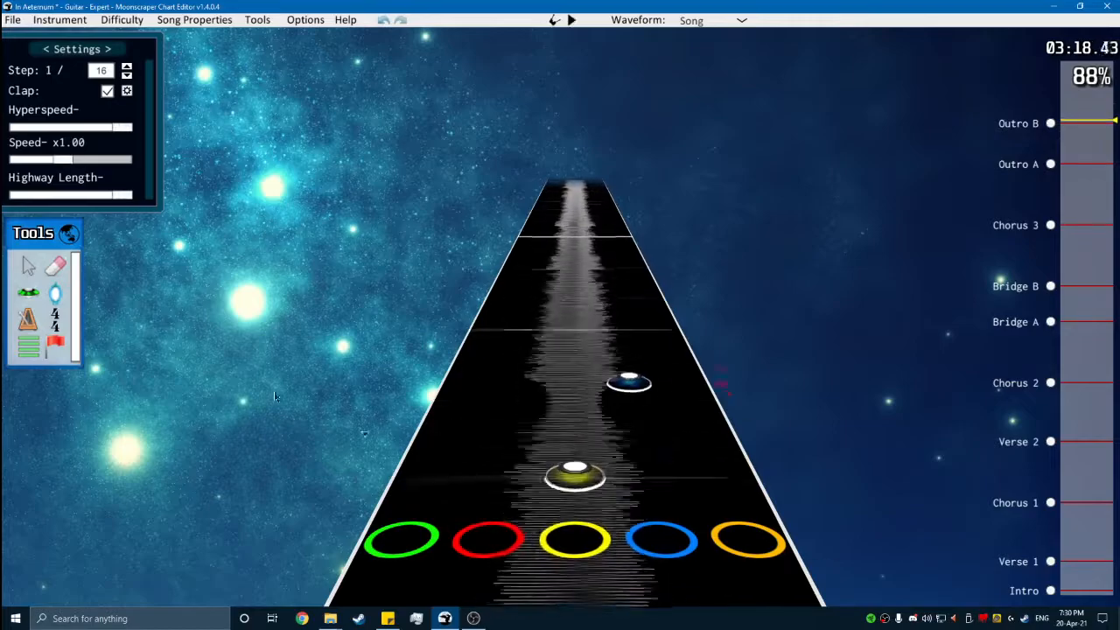
{"action": "left_click", "coordinate": [26, 295]}
{"action": "left_click", "coordinate": [656, 321]}
{"action": "scroll", "coordinate": [682, 368], "scroll_direction": "down", "scroll_amount": 10}
{"action": "scroll", "coordinate": [541, 302], "scroll_direction": "up", "scroll_amount": 4}
{"action": "key", "text": "space"}
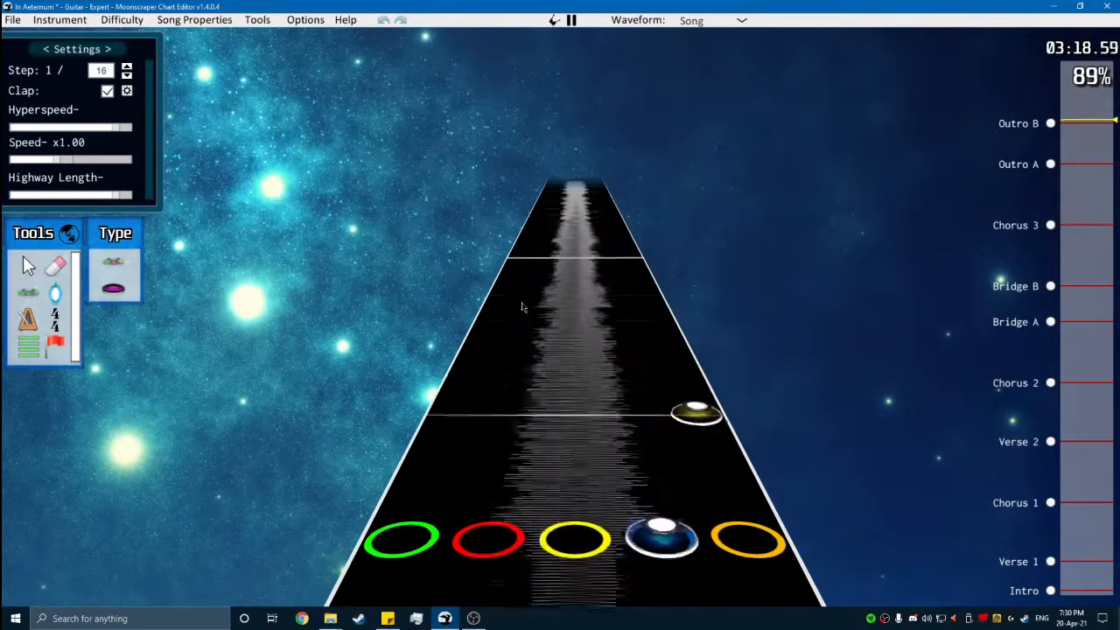
- Change the orange tap note at position 71712 to blue and chart blue, yellow and red tap notes after the next orange one
{"action": "key", "text": "space"}
{"action": "scroll", "coordinate": [567, 316], "scroll_direction": "down", "scroll_amount": 5}
{"action": "key", "text": "space"}
{"action": "key", "text": "space"}
{"action": "scroll", "coordinate": [642, 374], "scroll_direction": "down", "scroll_amount": 6}
{"action": "scroll", "coordinate": [540, 273], "scroll_direction": "down", "scroll_amount": 5}
- Shift the measure's last three tap notes one lane toward green, making them yellow, red and green, and play them back
{"action": "key", "text": "space"}
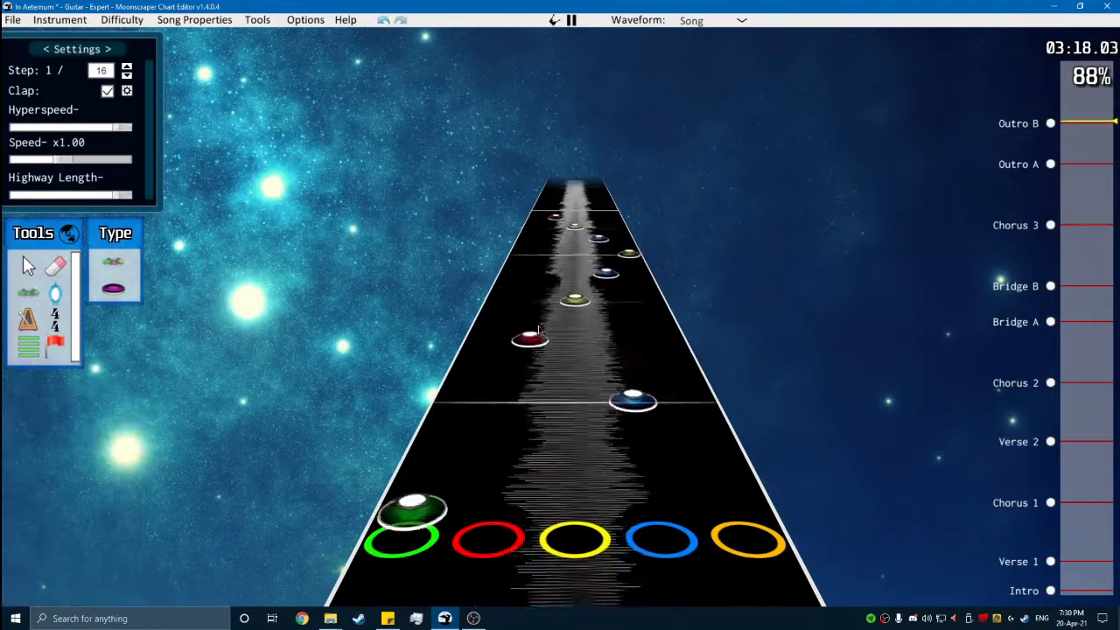
{"action": "key", "text": "space"}
{"action": "scroll", "coordinate": [469, 367], "scroll_direction": "down", "scroll_amount": 3}
{"action": "left_click", "coordinate": [15, 269]}
{"action": "left_click_drag", "start_coordinate": [675, 346], "coordinate": [505, 250]}
{"action": "left_click_drag", "start_coordinate": [620, 342], "coordinate": [575, 342]}
{"action": "key", "text": "space"}
{"action": "key", "text": "space"}
{"action": "scroll", "coordinate": [560, 398], "scroll_direction": "down", "scroll_amount": 10}
{"action": "scroll", "coordinate": [490, 350], "scroll_direction": "up", "scroll_amount": 3}
{"action": "key", "text": "space"}
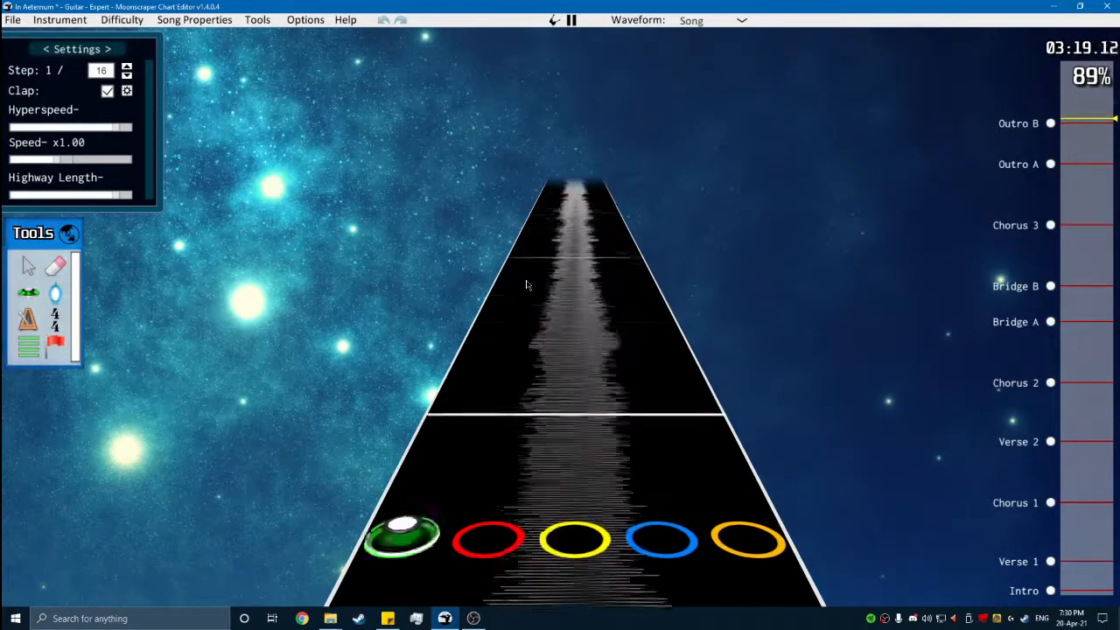
- Copy the first measure of Outro B tap notes and paste it at the start of the following measure
{"action": "key", "text": "space"}
{"action": "scroll", "coordinate": [817, 439], "scroll_direction": "down", "scroll_amount": 6}
{"action": "key", "text": "space"}
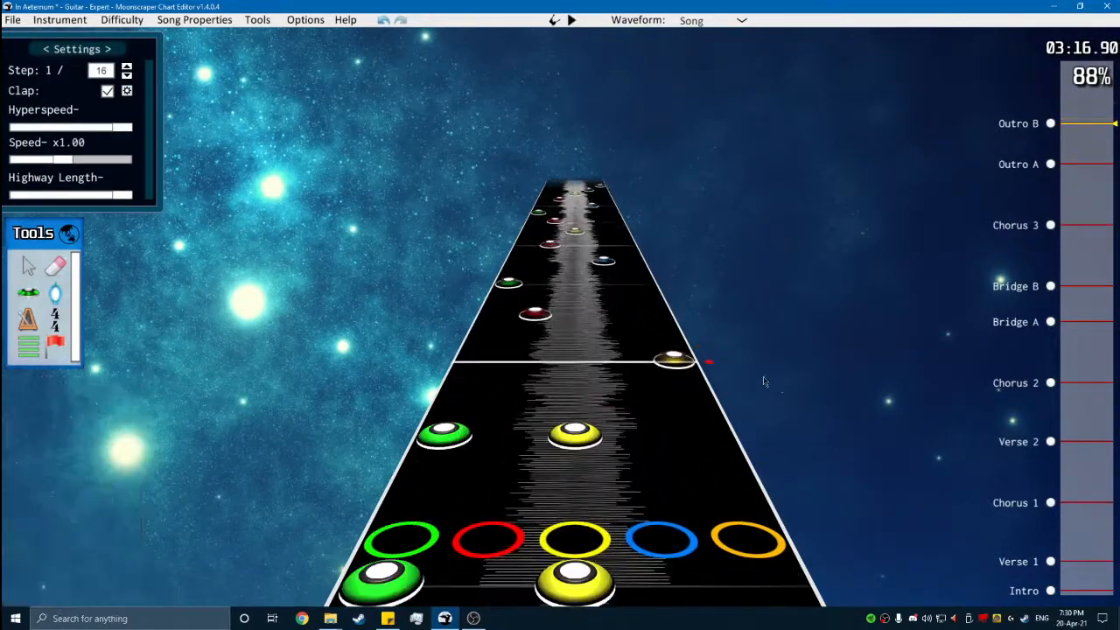
{"action": "key", "text": "space"}
{"action": "left_click", "coordinate": [588, 344]}
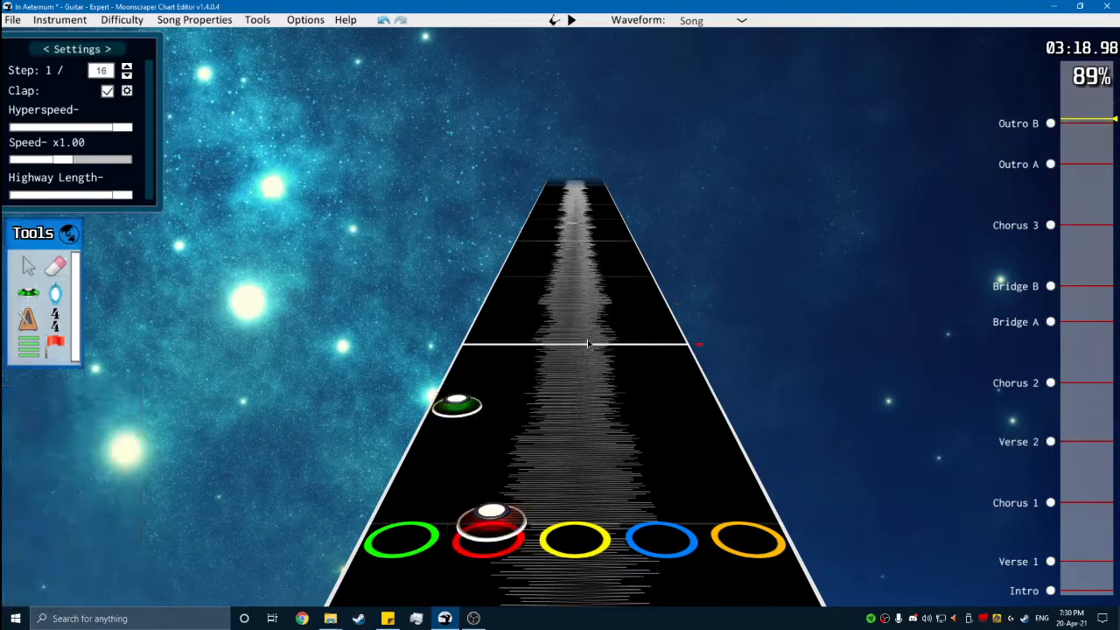
{"action": "scroll", "coordinate": [651, 431], "scroll_direction": "down", "scroll_amount": 4}
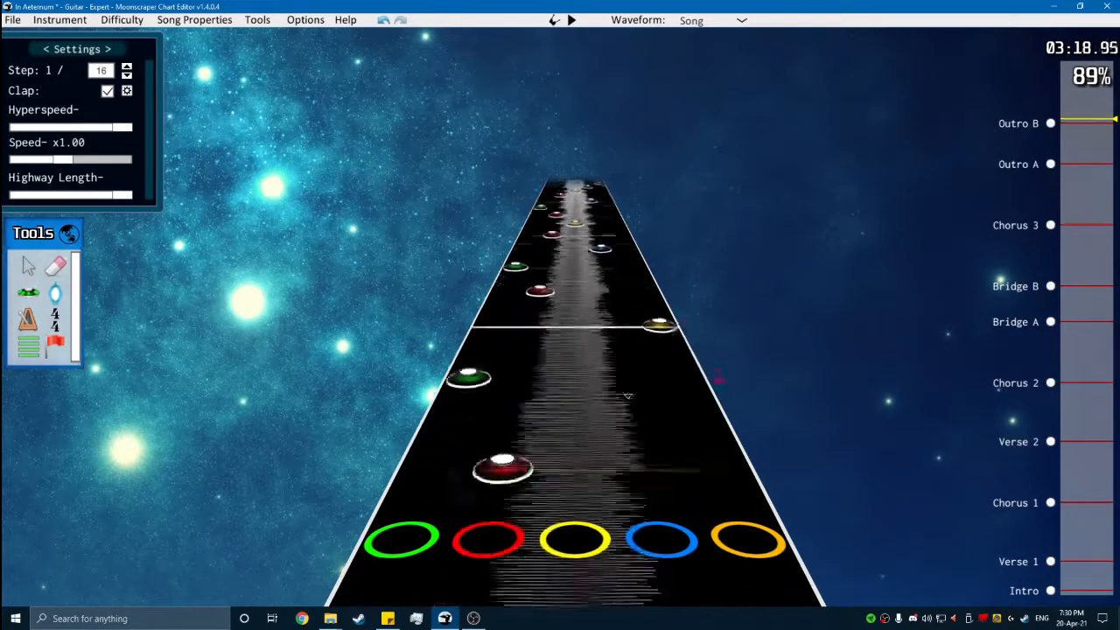
{"action": "scroll", "coordinate": [652, 431], "scroll_direction": "down", "scroll_amount": 2}
{"action": "scroll", "coordinate": [634, 360], "scroll_direction": "up", "scroll_amount": 1}
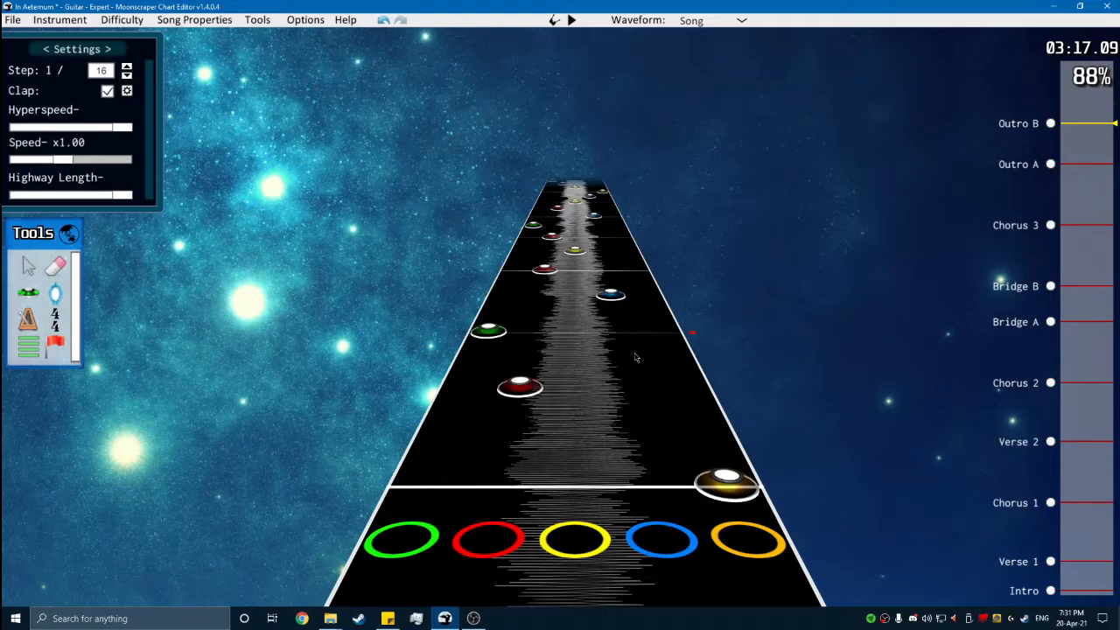
- Play back both measures of the Outro B tap run and check the notes against the song
{"action": "key", "text": "space"}
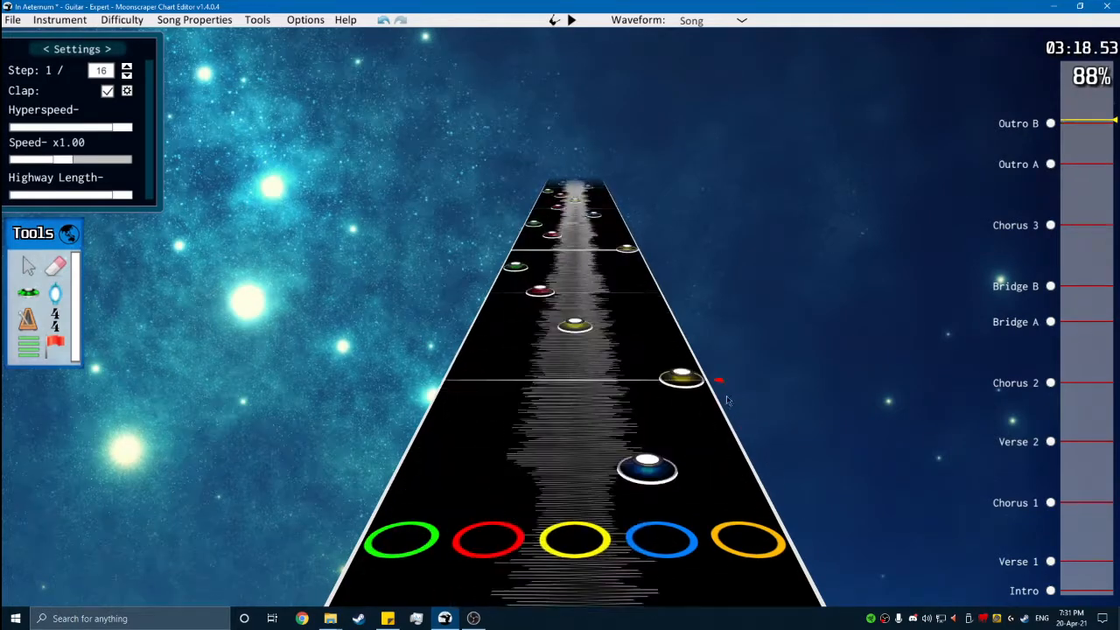
{"action": "key", "text": "space"}
{"action": "scroll", "coordinate": [691, 376], "scroll_direction": "down", "scroll_amount": 5}
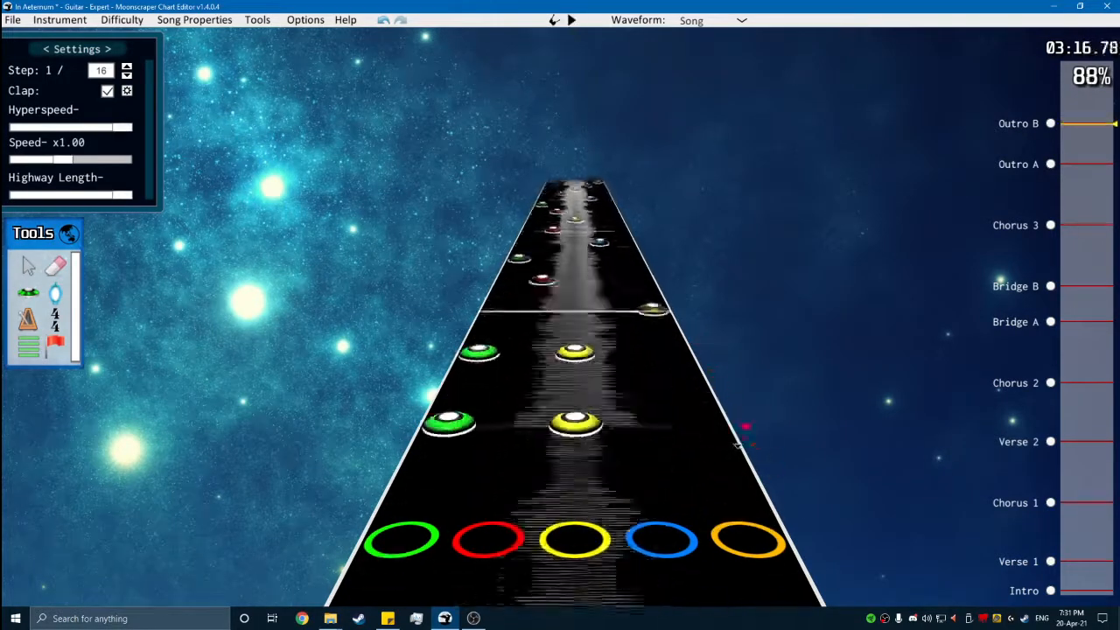
{"action": "key", "text": "space"}
{"action": "left_click_drag", "start_coordinate": [739, 377], "coordinate": [483, 216]}
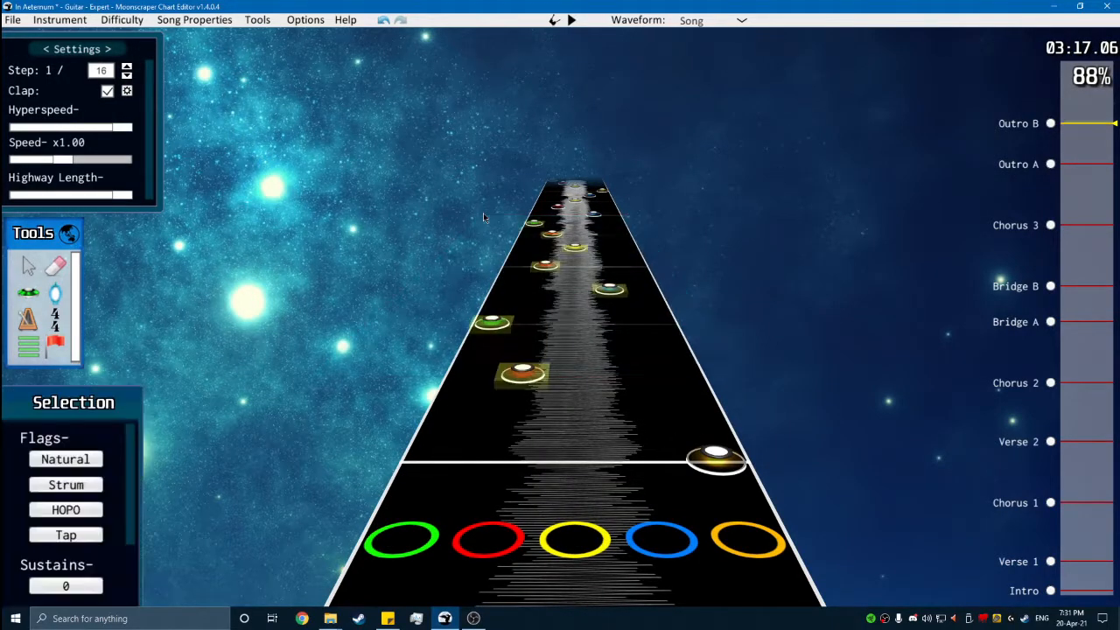
{"action": "key", "text": "space"}
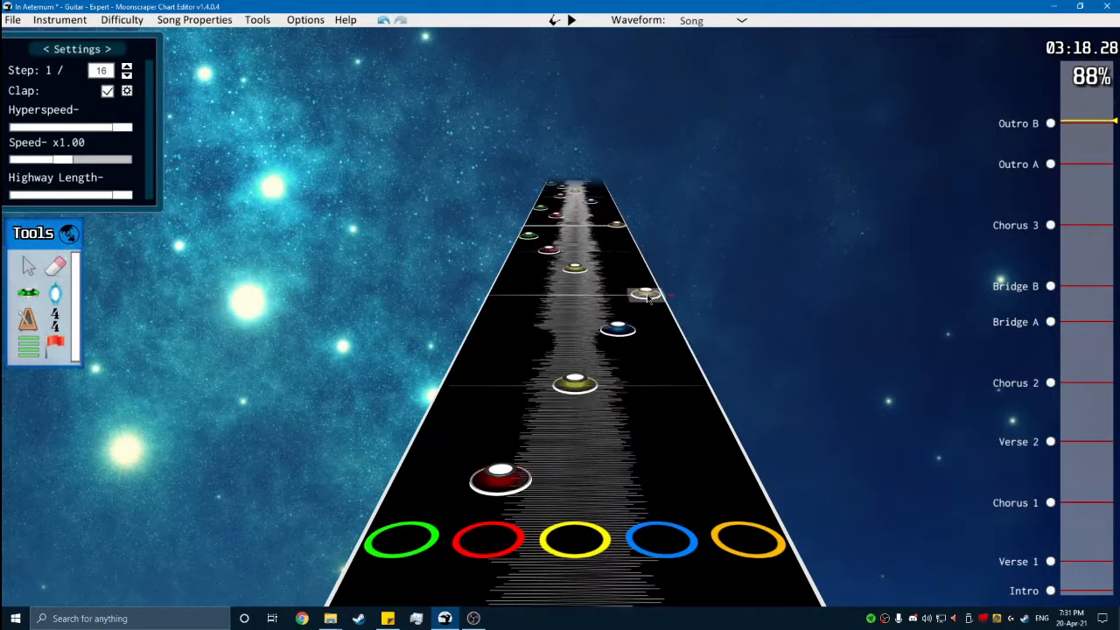
{"action": "left_click", "coordinate": [647, 297]}
{"action": "left_click", "coordinate": [693, 325]}
{"action": "key", "text": "space"}
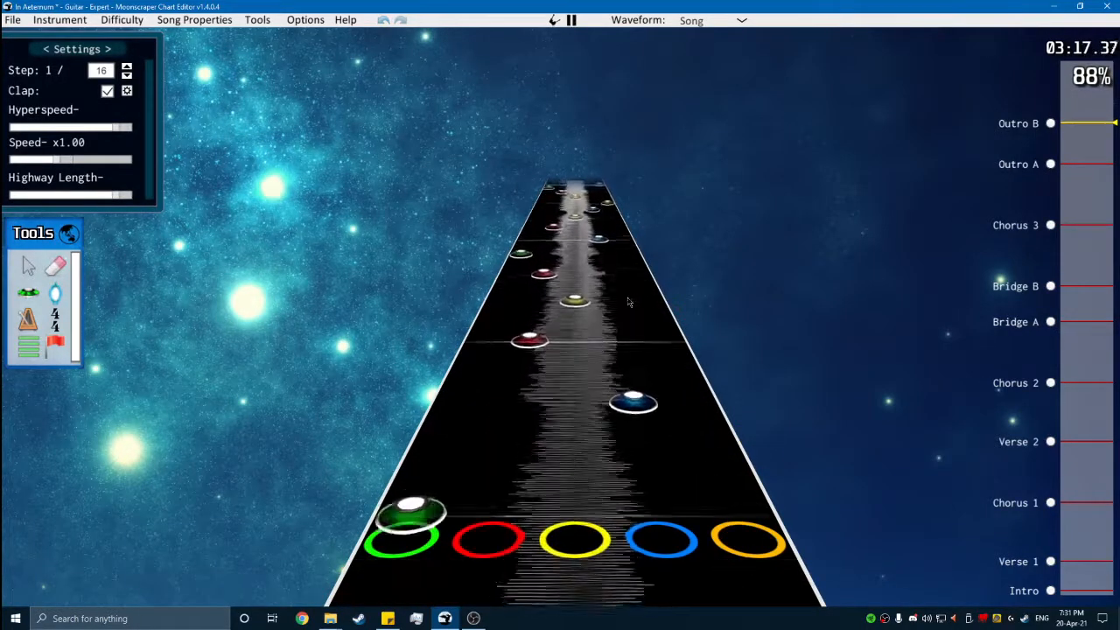
{"action": "key", "text": "space"}
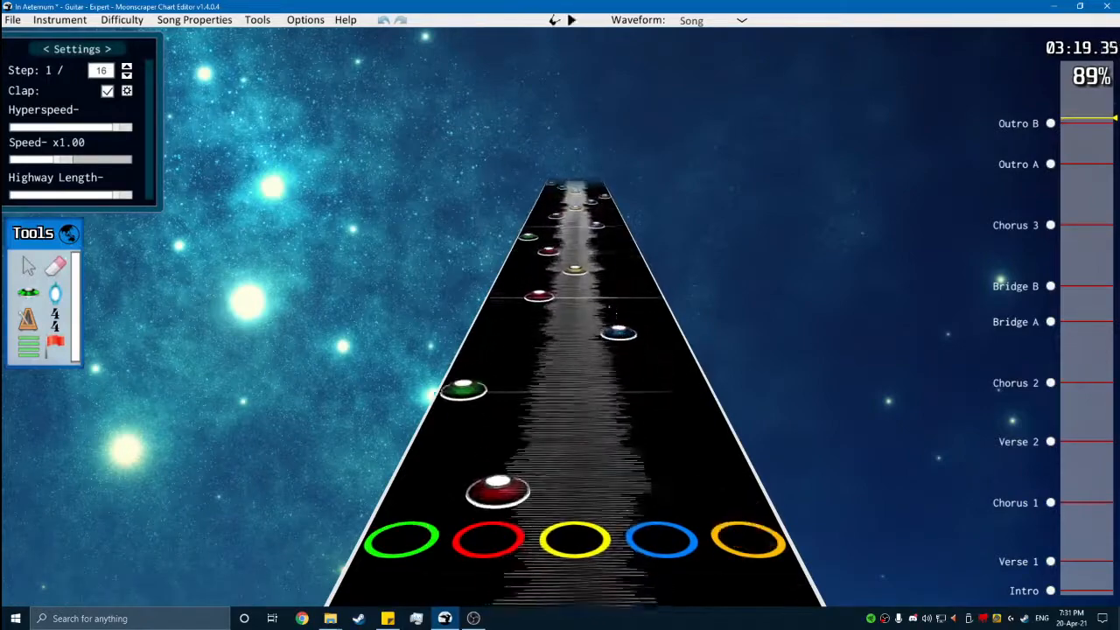
{"action": "scroll", "coordinate": [639, 357], "scroll_direction": "down", "scroll_amount": 2}
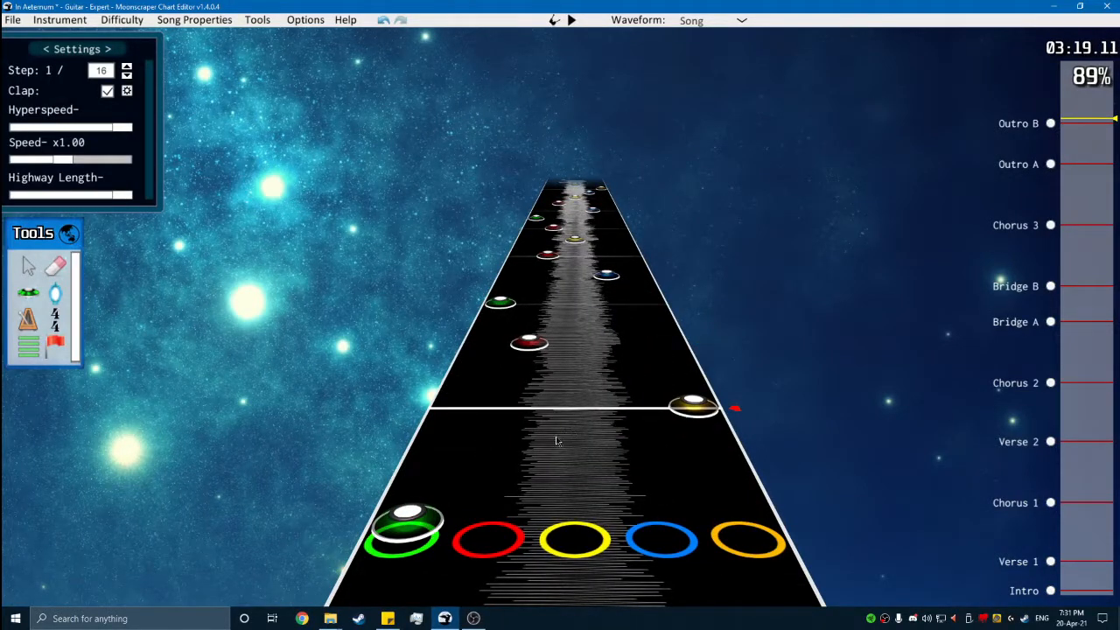
{"action": "scroll", "coordinate": [369, 324], "scroll_direction": "up", "scroll_amount": 1}
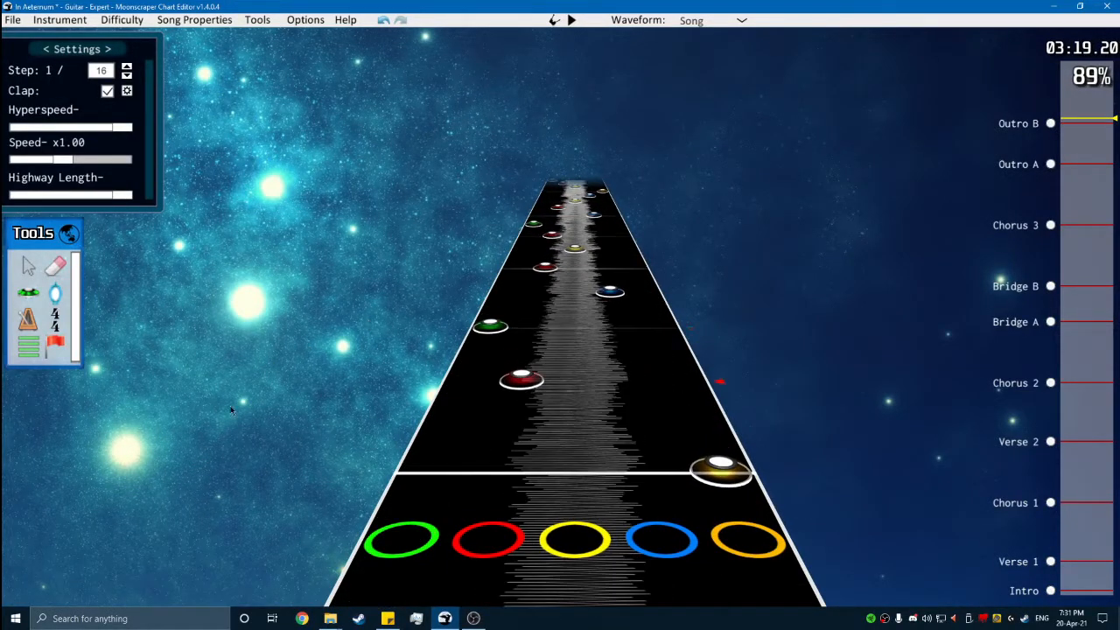
- Duplicate the two-measure tap run into the next two measures of Outro B and play it through
{"action": "key", "text": "space"}
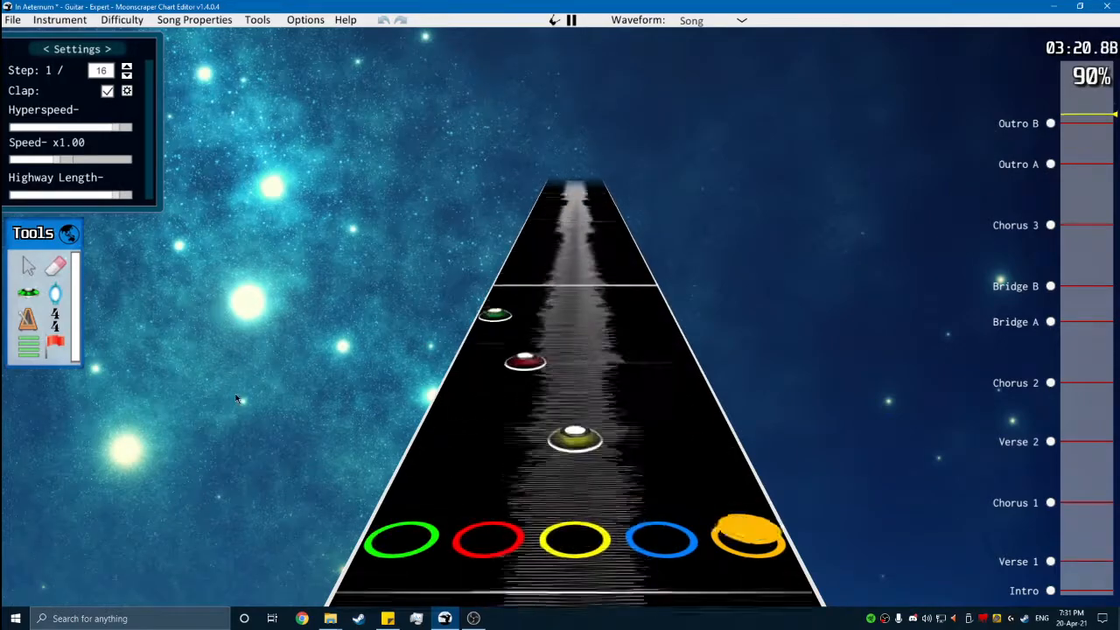
{"action": "key", "text": "space"}
{"action": "key", "text": "space"}
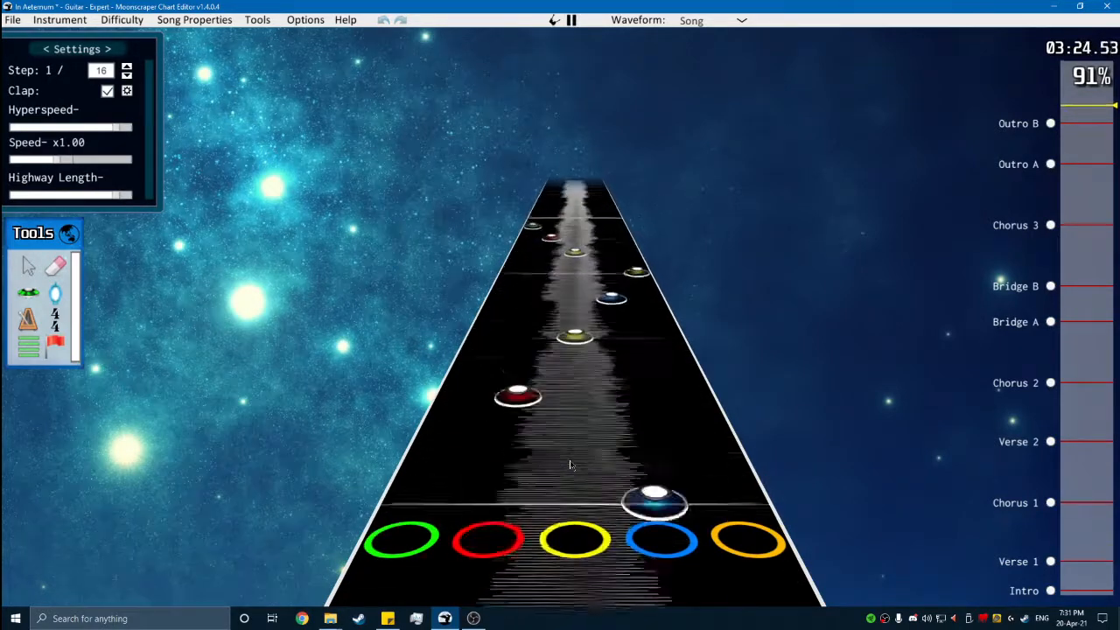
{"action": "scroll", "coordinate": [613, 484], "scroll_direction": "down", "scroll_amount": 1}
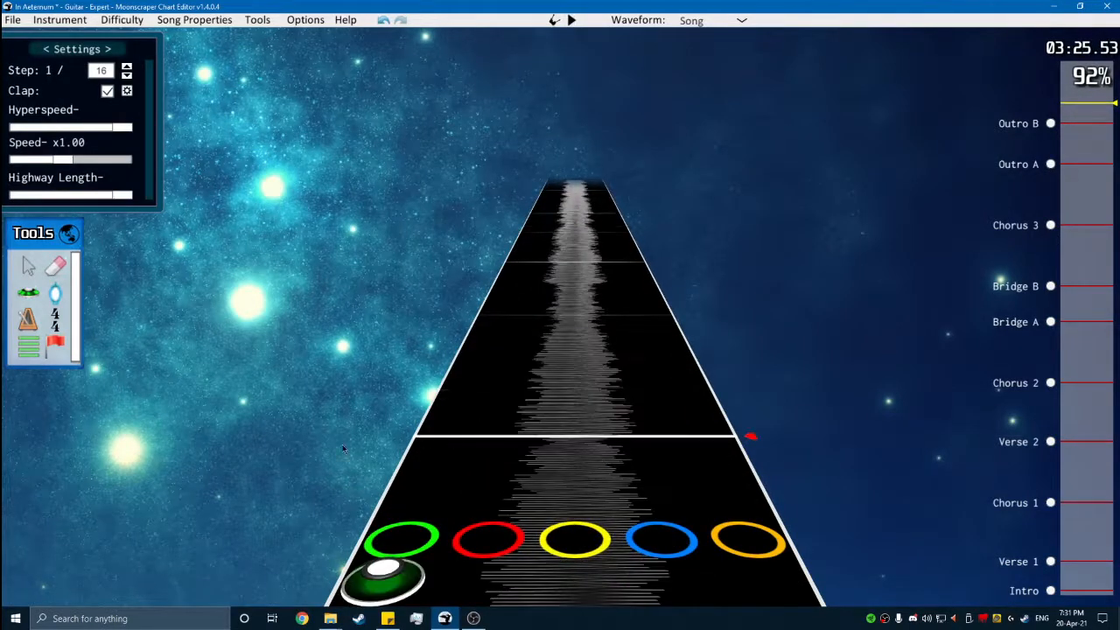
- Select all four measures of Outro B tap notes, paste a copy at the next measure and play it back
{"action": "scroll", "coordinate": [875, 498], "scroll_direction": "down", "scroll_amount": 1}
{"action": "key", "text": "alt+a"}
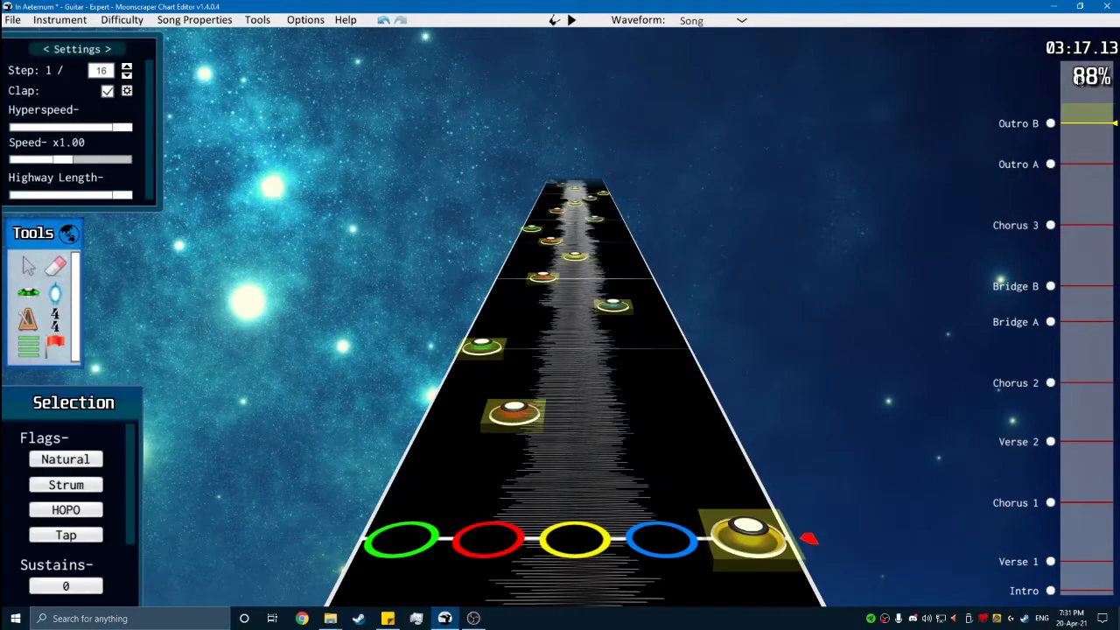
{"action": "left_click", "coordinate": [1083, 105]}
{"action": "scroll", "coordinate": [781, 356], "scroll_direction": "down", "scroll_amount": 3}
{"action": "key", "text": "ctrl+v"}
{"action": "scroll", "coordinate": [700, 352], "scroll_direction": "up", "scroll_amount": 2}
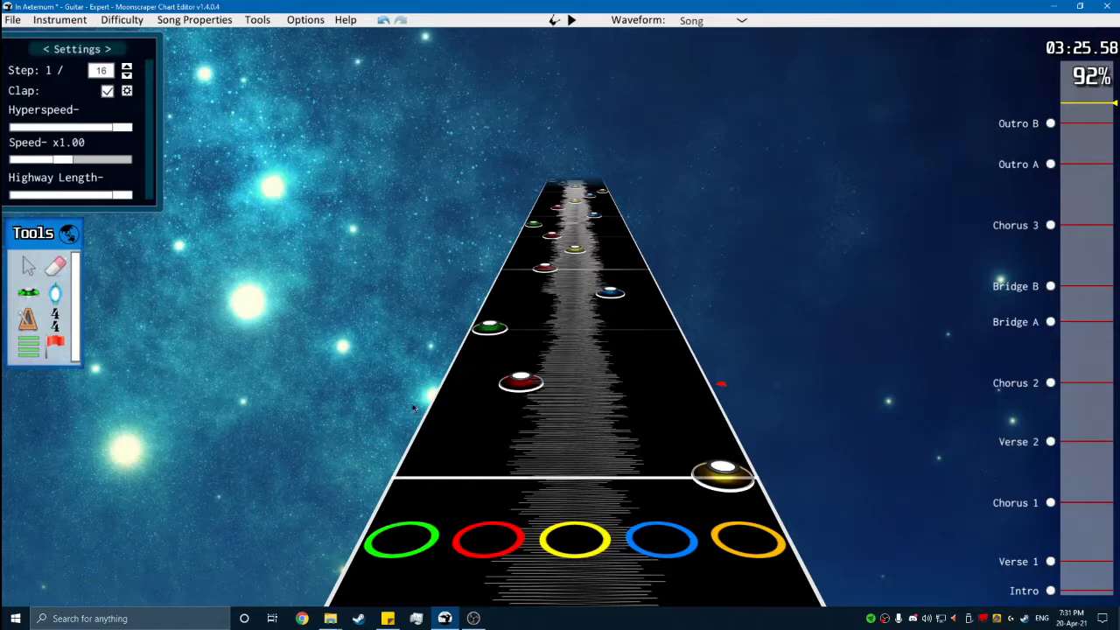
{"action": "key", "text": "space"}
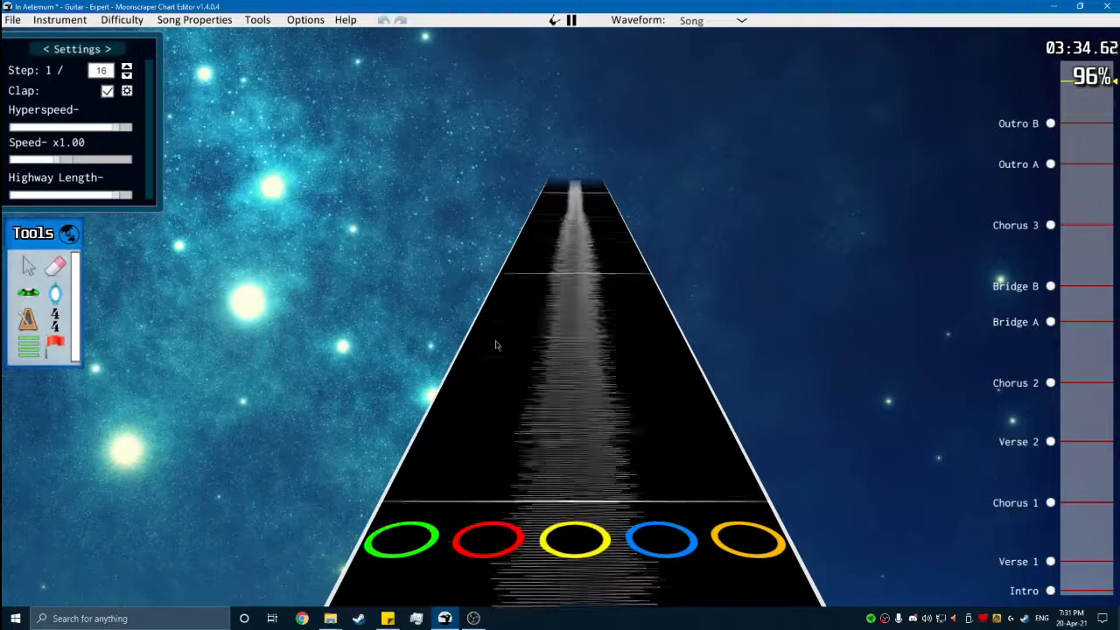
- Place a yellow and orange chord without the tap flag at position 77472 and extend its sustain toward the song's end
{"action": "key", "text": "space"}
{"action": "scroll", "coordinate": [499, 350], "scroll_direction": "down", "scroll_amount": 5}
{"action": "left_click", "coordinate": [34, 291]}
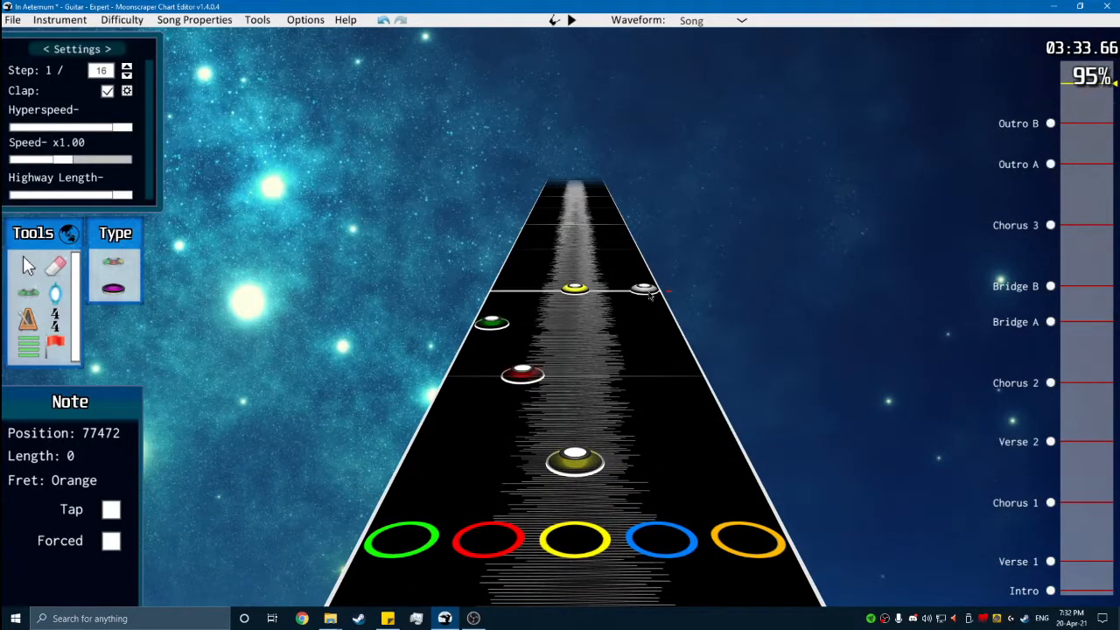
{"action": "key", "text": "space"}
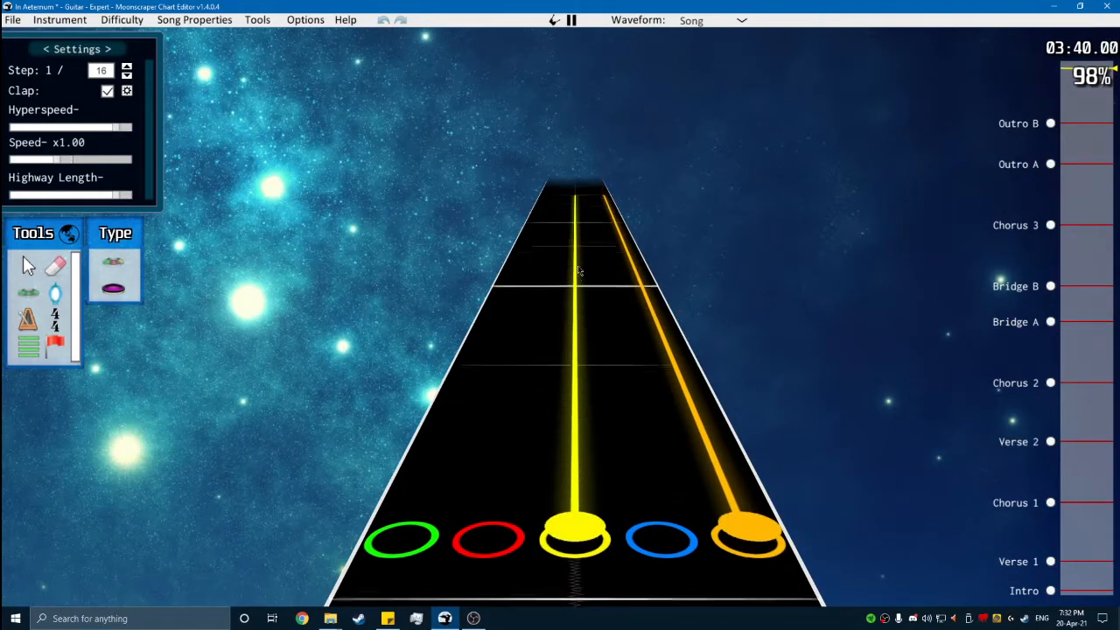
- Shorten the sustain of the closing yellow and orange chord, play past its end and return to the Intro
{"action": "key", "text": "space"}
{"action": "scroll", "coordinate": [626, 365], "scroll_direction": "down", "scroll_amount": 10}
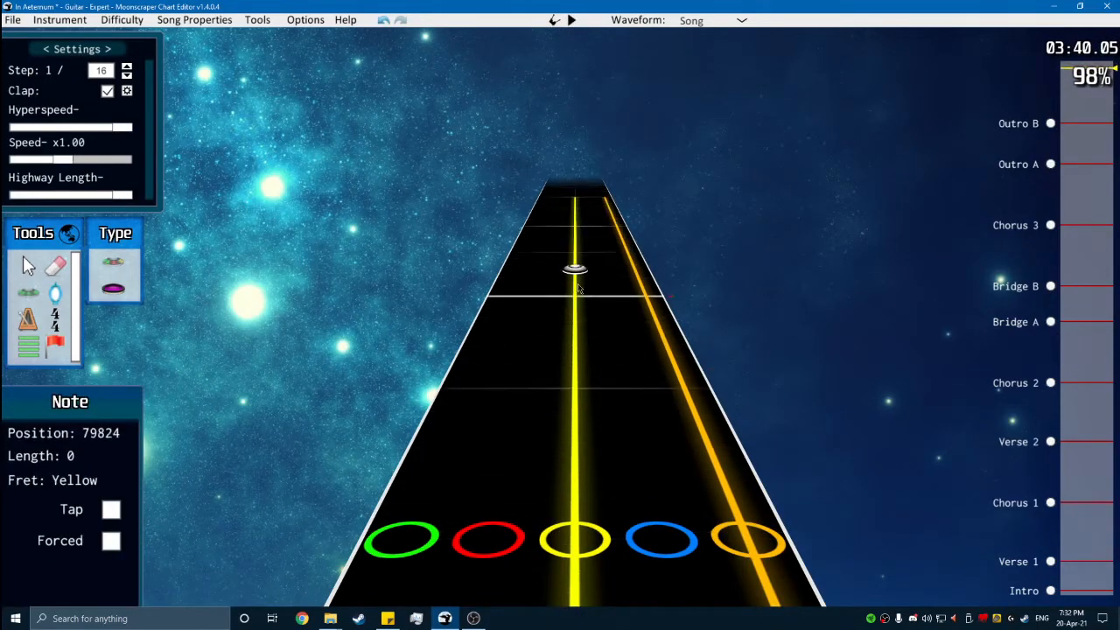
{"action": "key", "text": "space"}
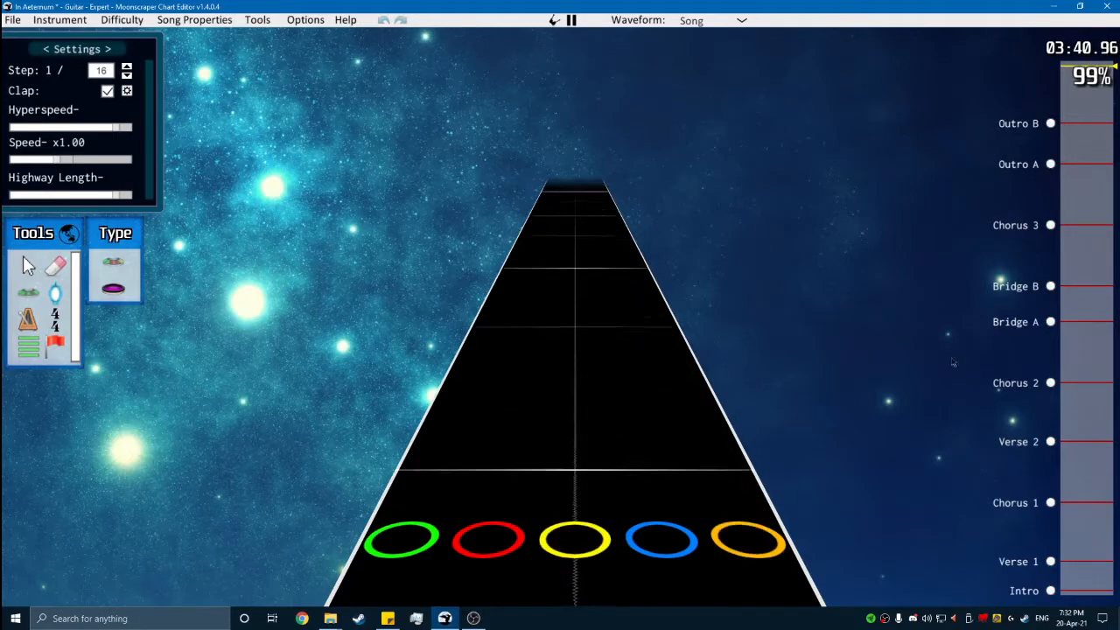
{"action": "left_click", "coordinate": [1049, 590]}
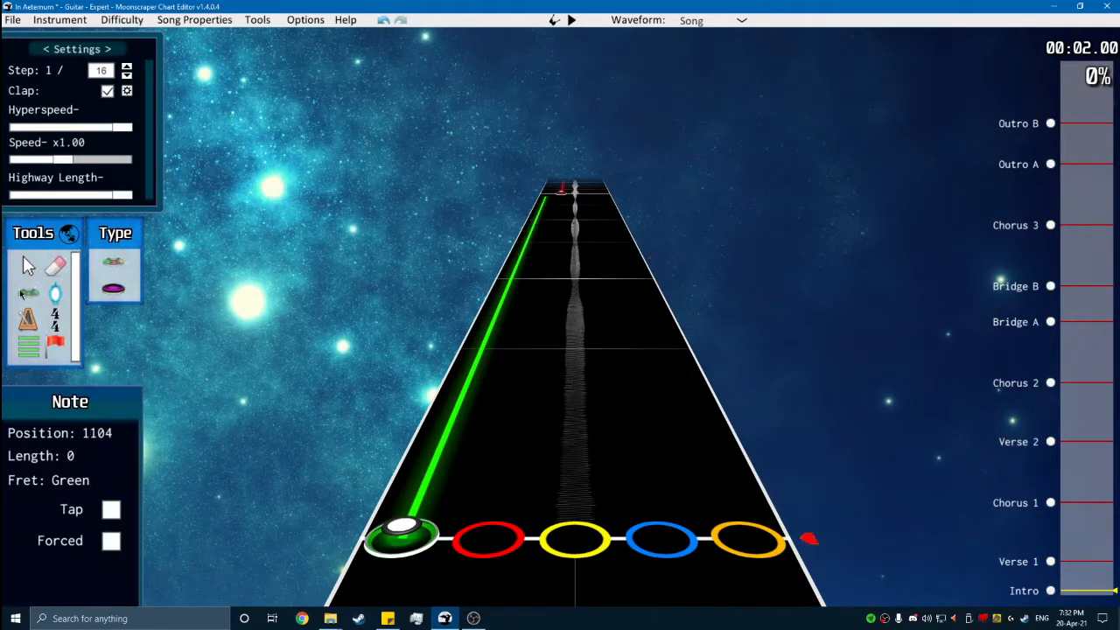
- Place a star power phrase between the Intro and Verse 1 markers, extending it along the red sustain to just before the next yellow note
{"action": "left_click", "coordinate": [57, 267]}
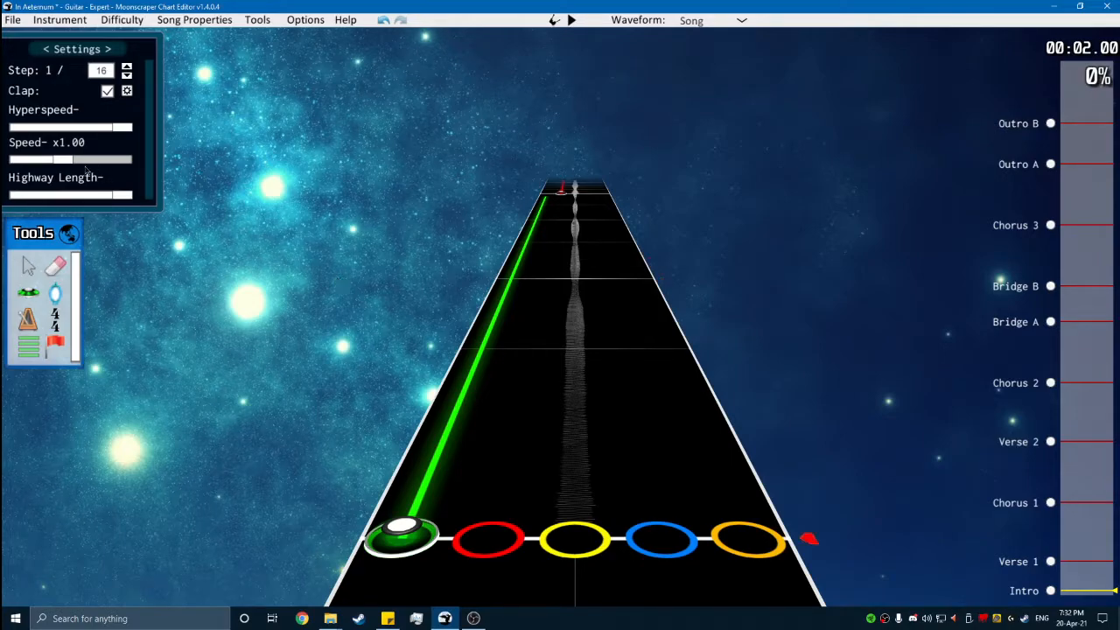
{"action": "key", "text": "space"}
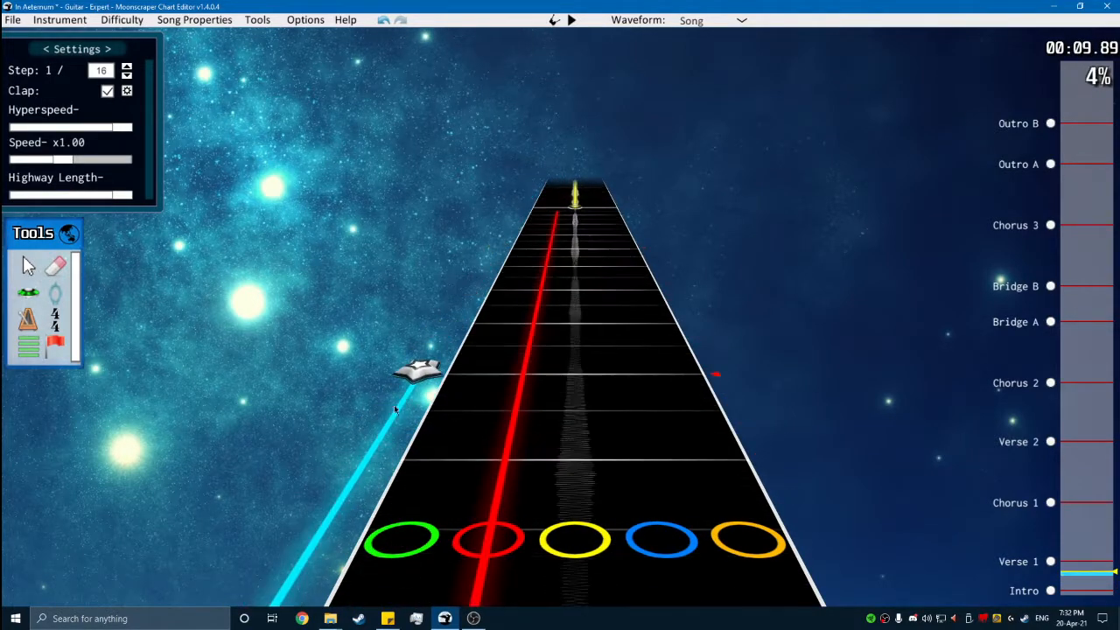
{"action": "left_click_drag", "start_coordinate": [484, 275], "coordinate": [522, 219]}
{"action": "scroll", "coordinate": [499, 234], "scroll_direction": "up", "scroll_amount": 3}
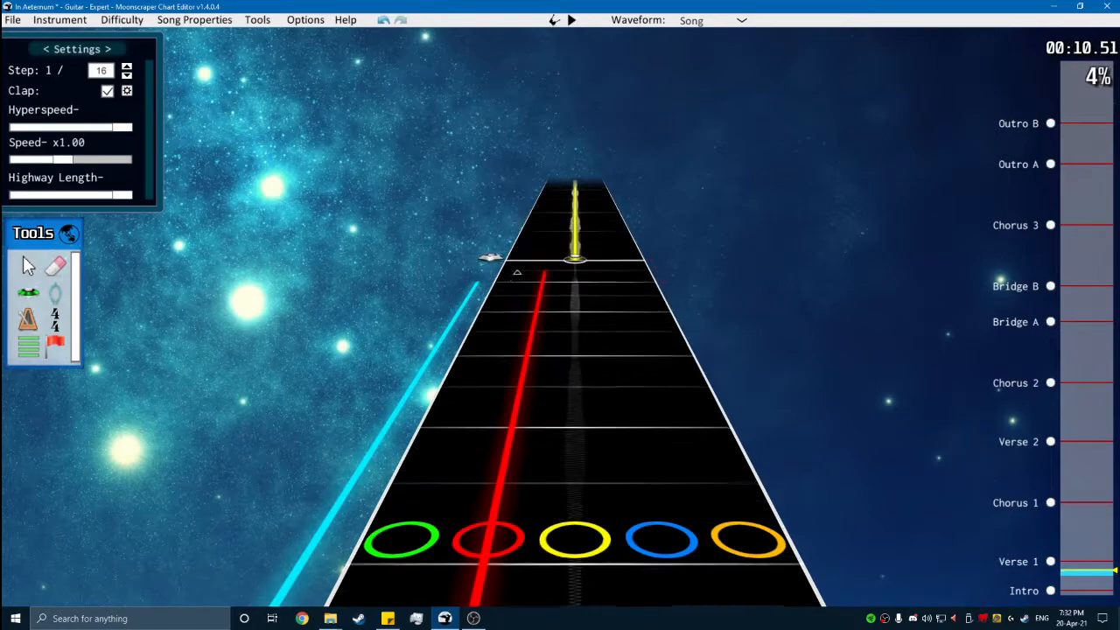
{"action": "scroll", "coordinate": [495, 263], "scroll_direction": "up", "scroll_amount": 1}
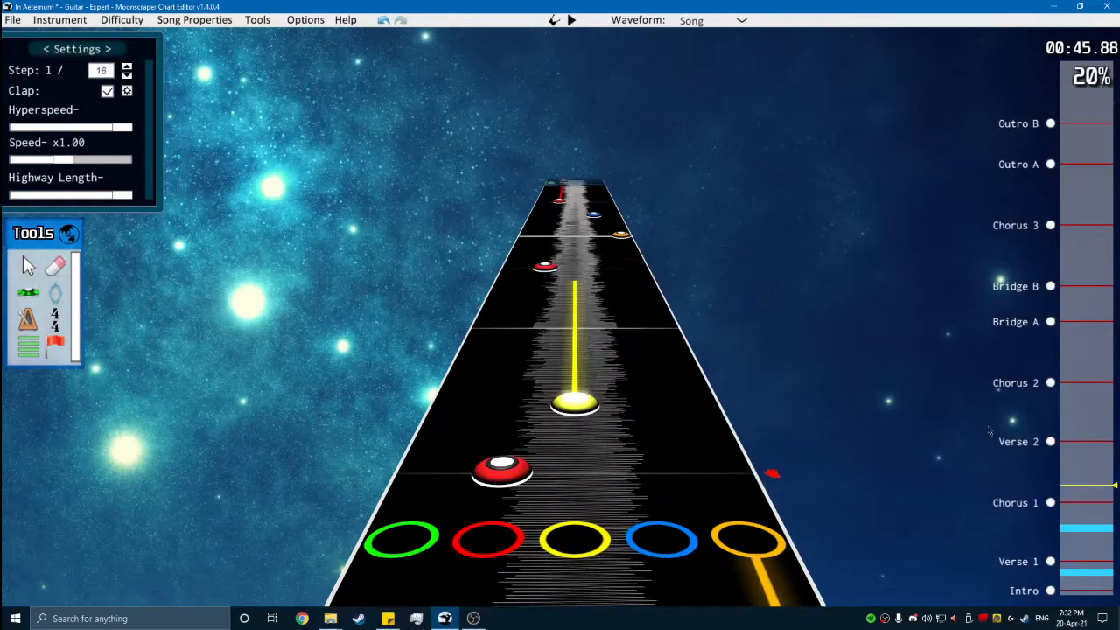
- Add a star power phrase midway through Chorus 1, covering the sustained orange note and the red and yellow notes after it
{"action": "scroll", "coordinate": [520, 333], "scroll_direction": "up", "scroll_amount": 6}
{"action": "left_click_drag", "start_coordinate": [350, 465], "coordinate": [526, 200]}
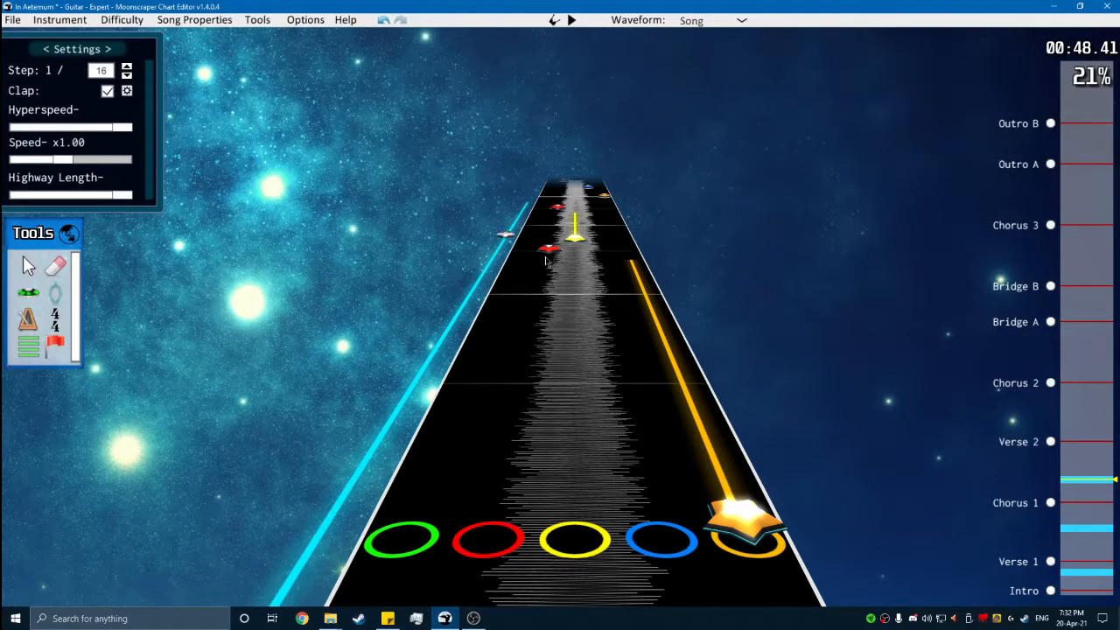
{"action": "scroll", "coordinate": [528, 241], "scroll_direction": "down", "scroll_amount": 6}
{"action": "scroll", "coordinate": [660, 307], "scroll_direction": "up", "scroll_amount": 2}
{"action": "scroll", "coordinate": [660, 308], "scroll_direction": "up", "scroll_amount": 8}
- Place a star power phrase at the orange note that opens Verse 2
{"action": "left_click", "coordinate": [1052, 442]}
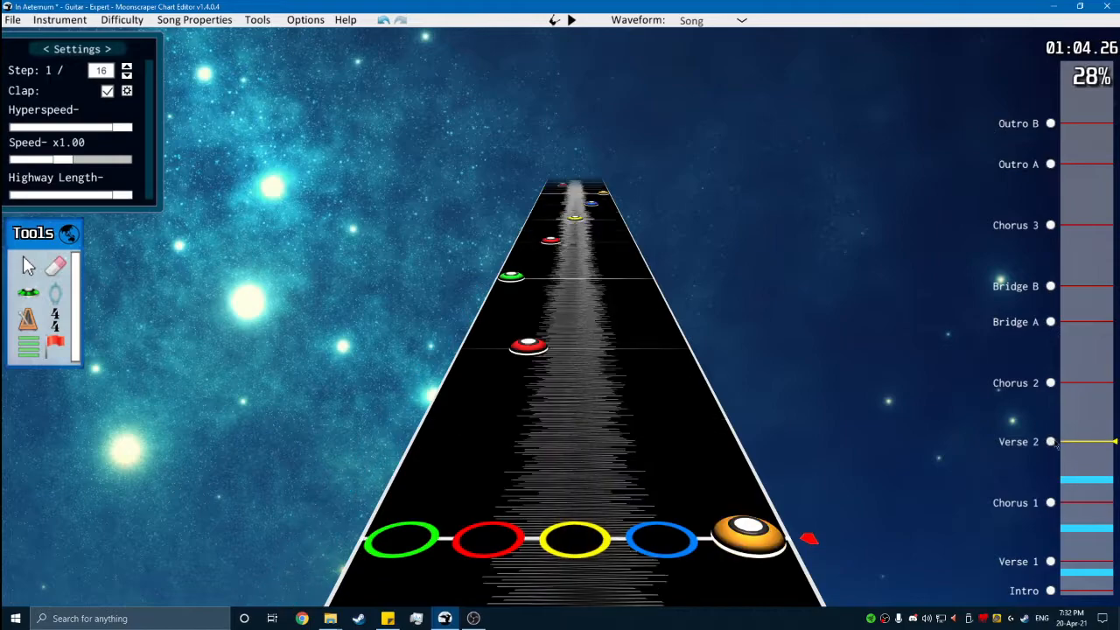
{"action": "scroll", "coordinate": [491, 437], "scroll_direction": "down", "scroll_amount": 1}
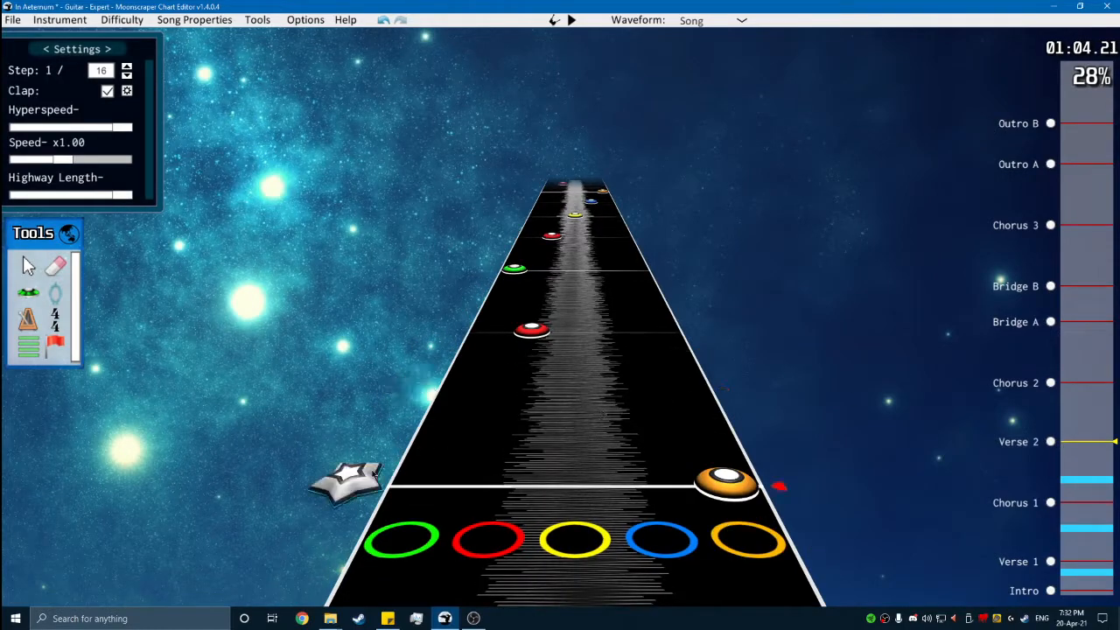